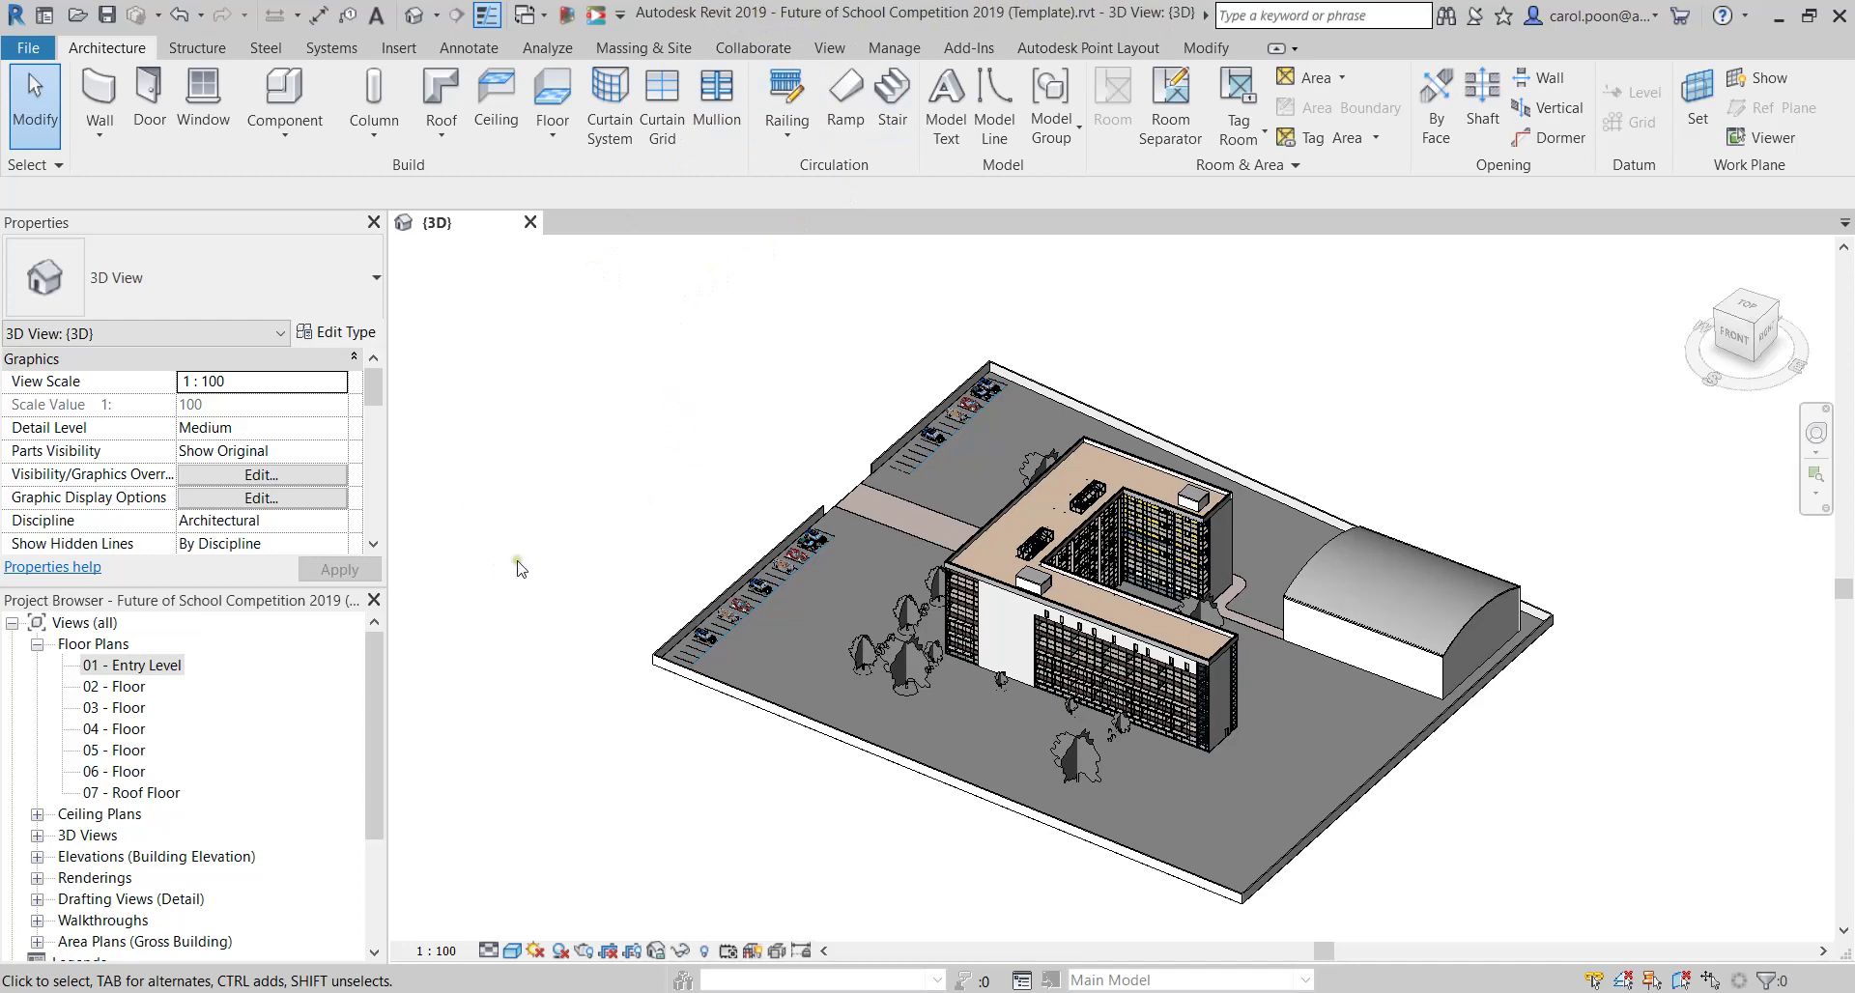
# Open the 01 - Entry Level floor plan and bring its numbered grid bubbles into view.
pyautogui.doubleClick(147, 670)
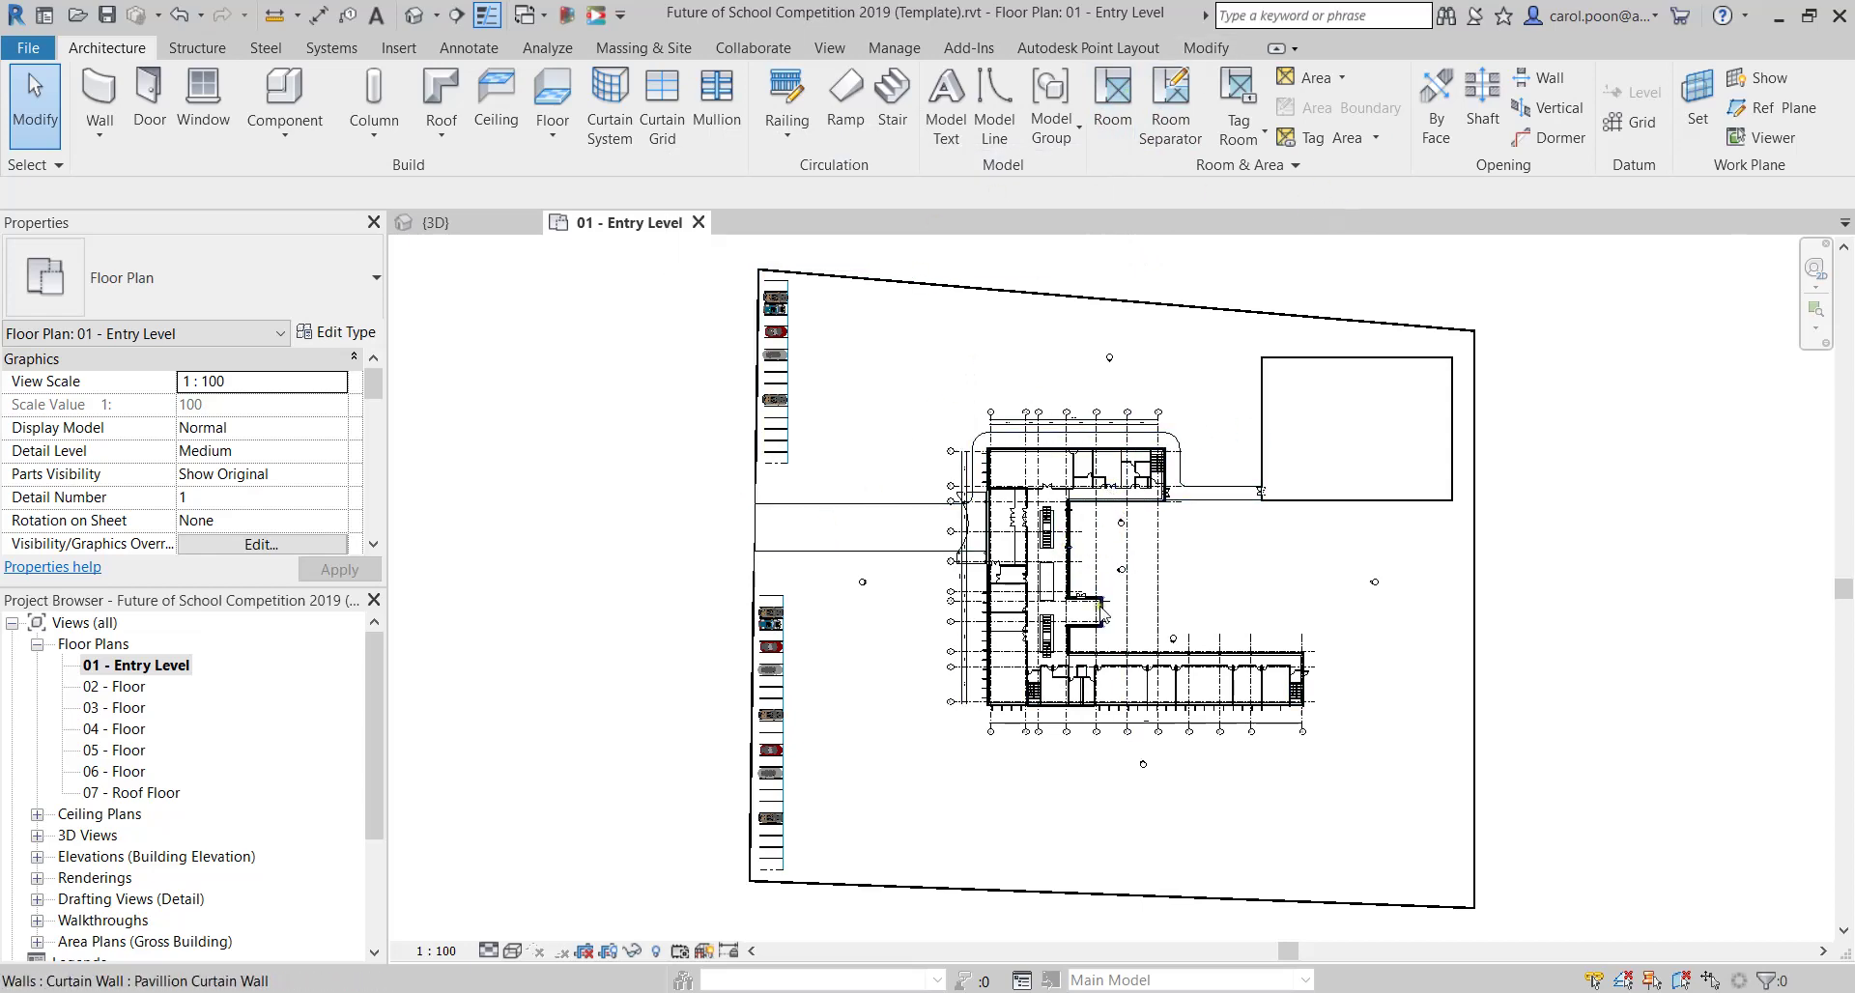
pyautogui.scroll(3, 1125, 509)
pyautogui.scroll(3, 1082, 488)
pyautogui.scroll(3, 1050, 468)
pyautogui.moveTo(1051, 468); pyautogui.dragTo(1020, 733, button='middle')
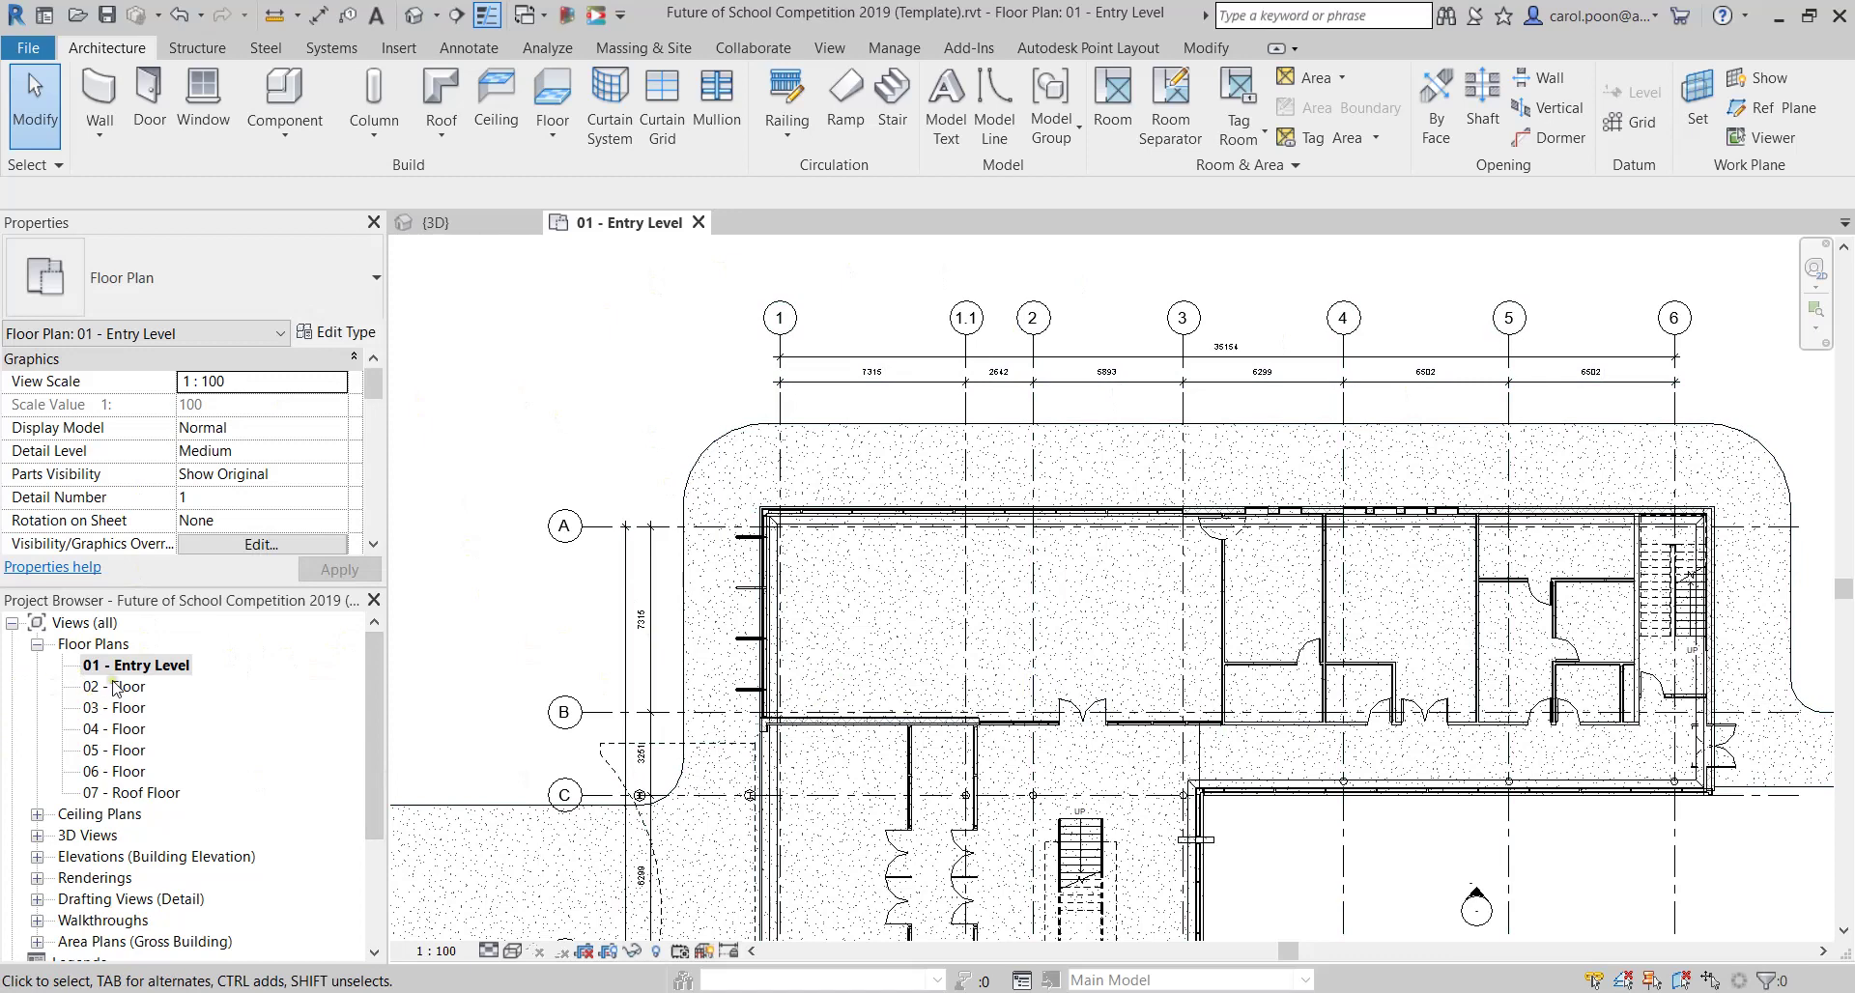
# Open the 07 - Roof Floor plan briefly, then close its view.
pyautogui.doubleClick(99, 794)
pyautogui.moveTo(974, 547); pyautogui.dragTo(957, 518, button='middle')
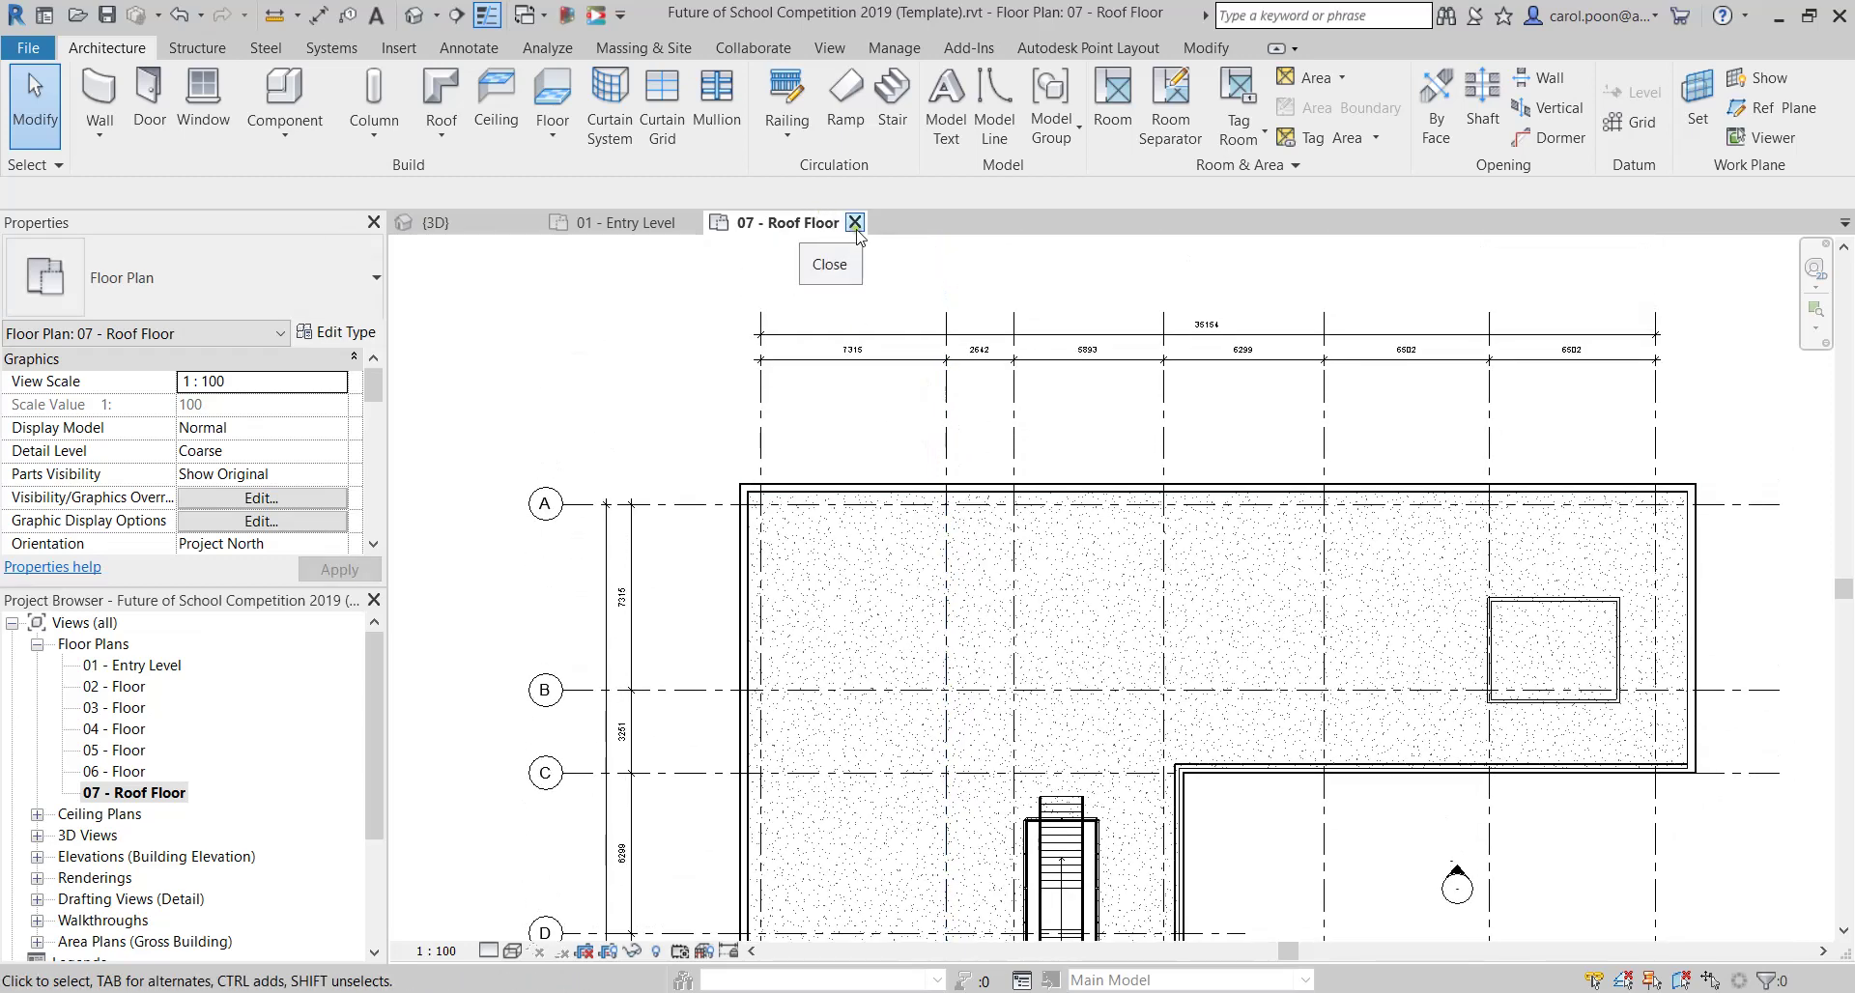
pyautogui.click(855, 224)
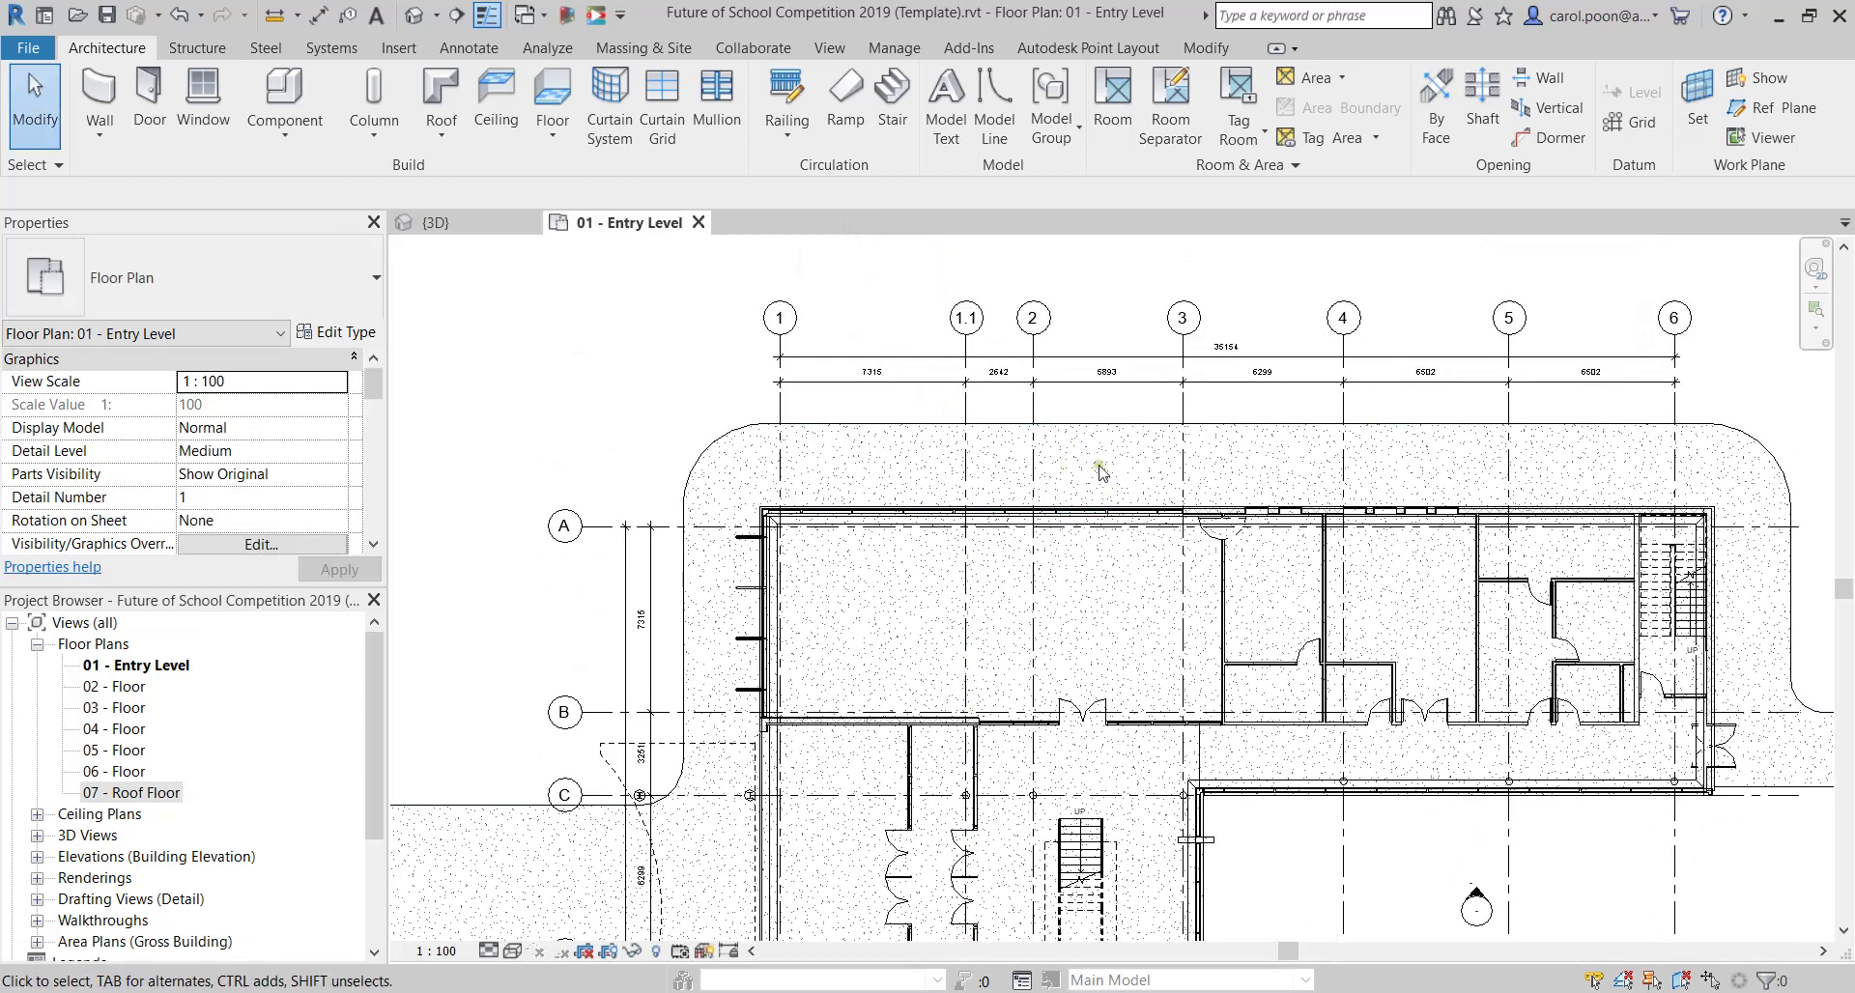
# Pan and zoom the Entry Level plan to show the whole building footprint.
pyautogui.moveTo(1102, 472); pyautogui.dragTo(1097, 504, button='middle')
pyautogui.moveTo(1548, 791); pyautogui.dragTo(1450, 464, button='middle')
pyautogui.scroll(-3, 1343, 694)
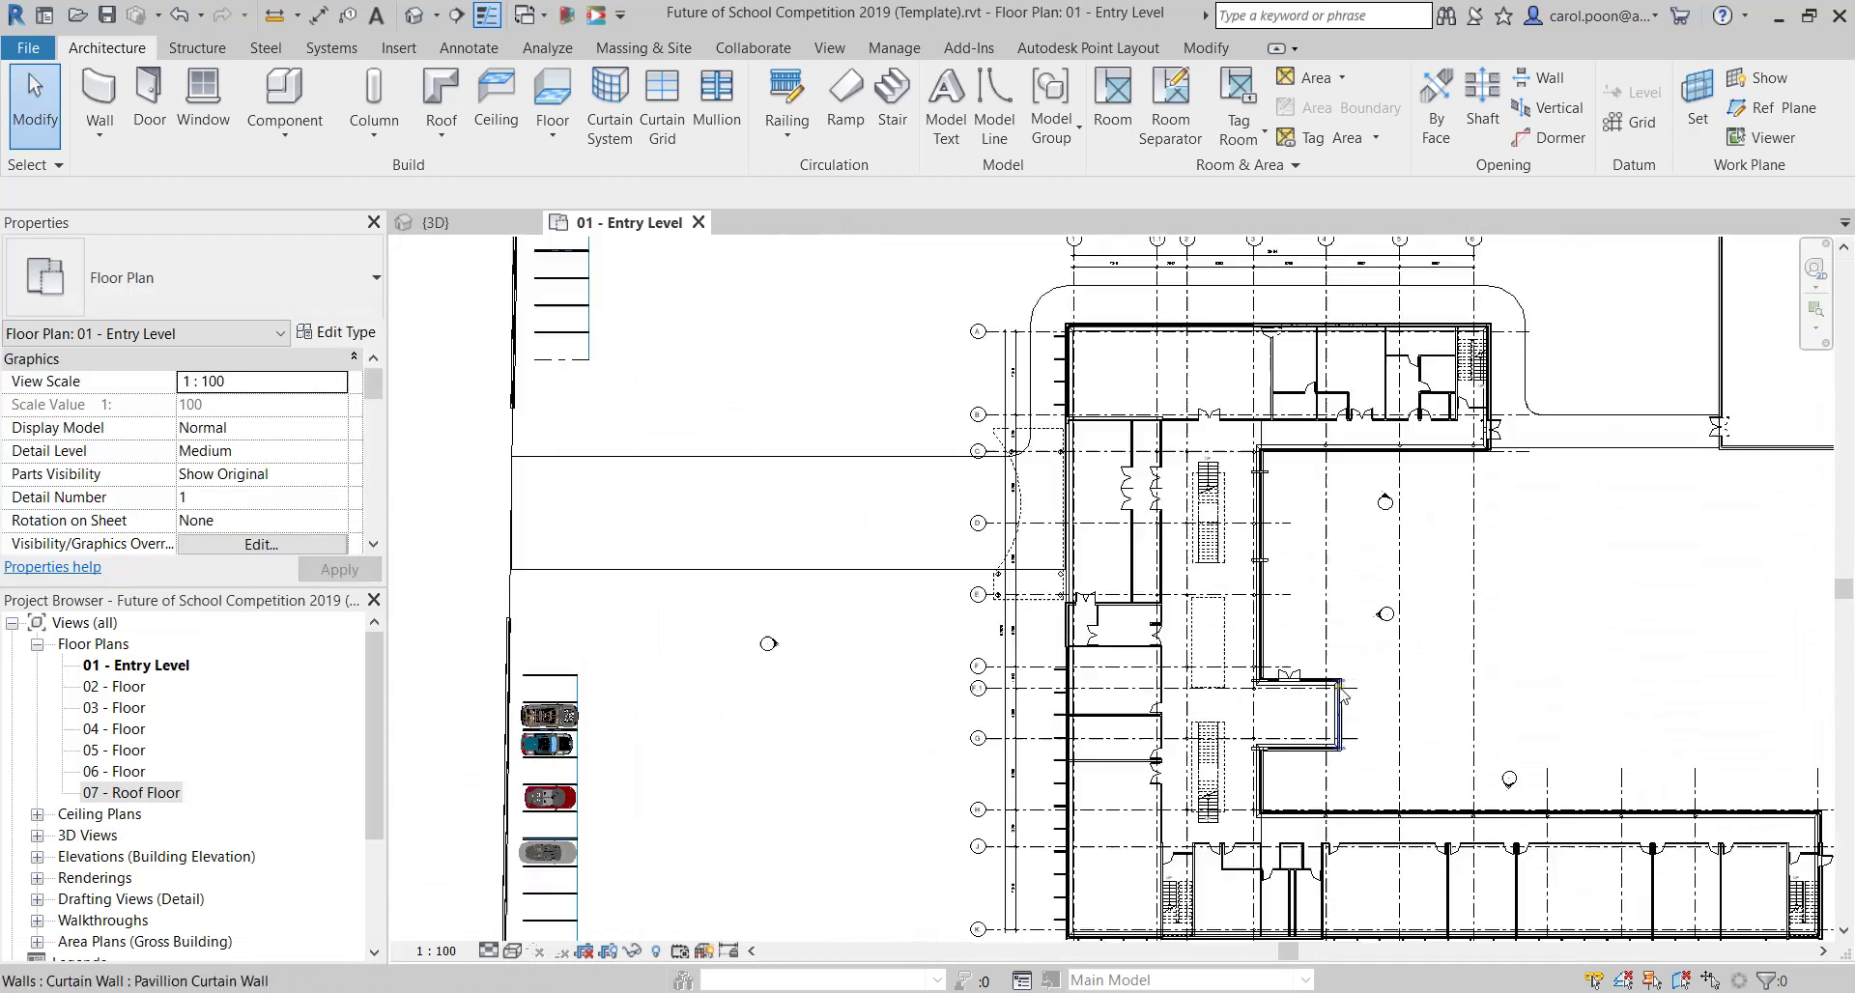
pyautogui.scroll(-2, 1344, 694)
pyautogui.moveTo(1344, 694); pyautogui.dragTo(1047, 655, button='middle')
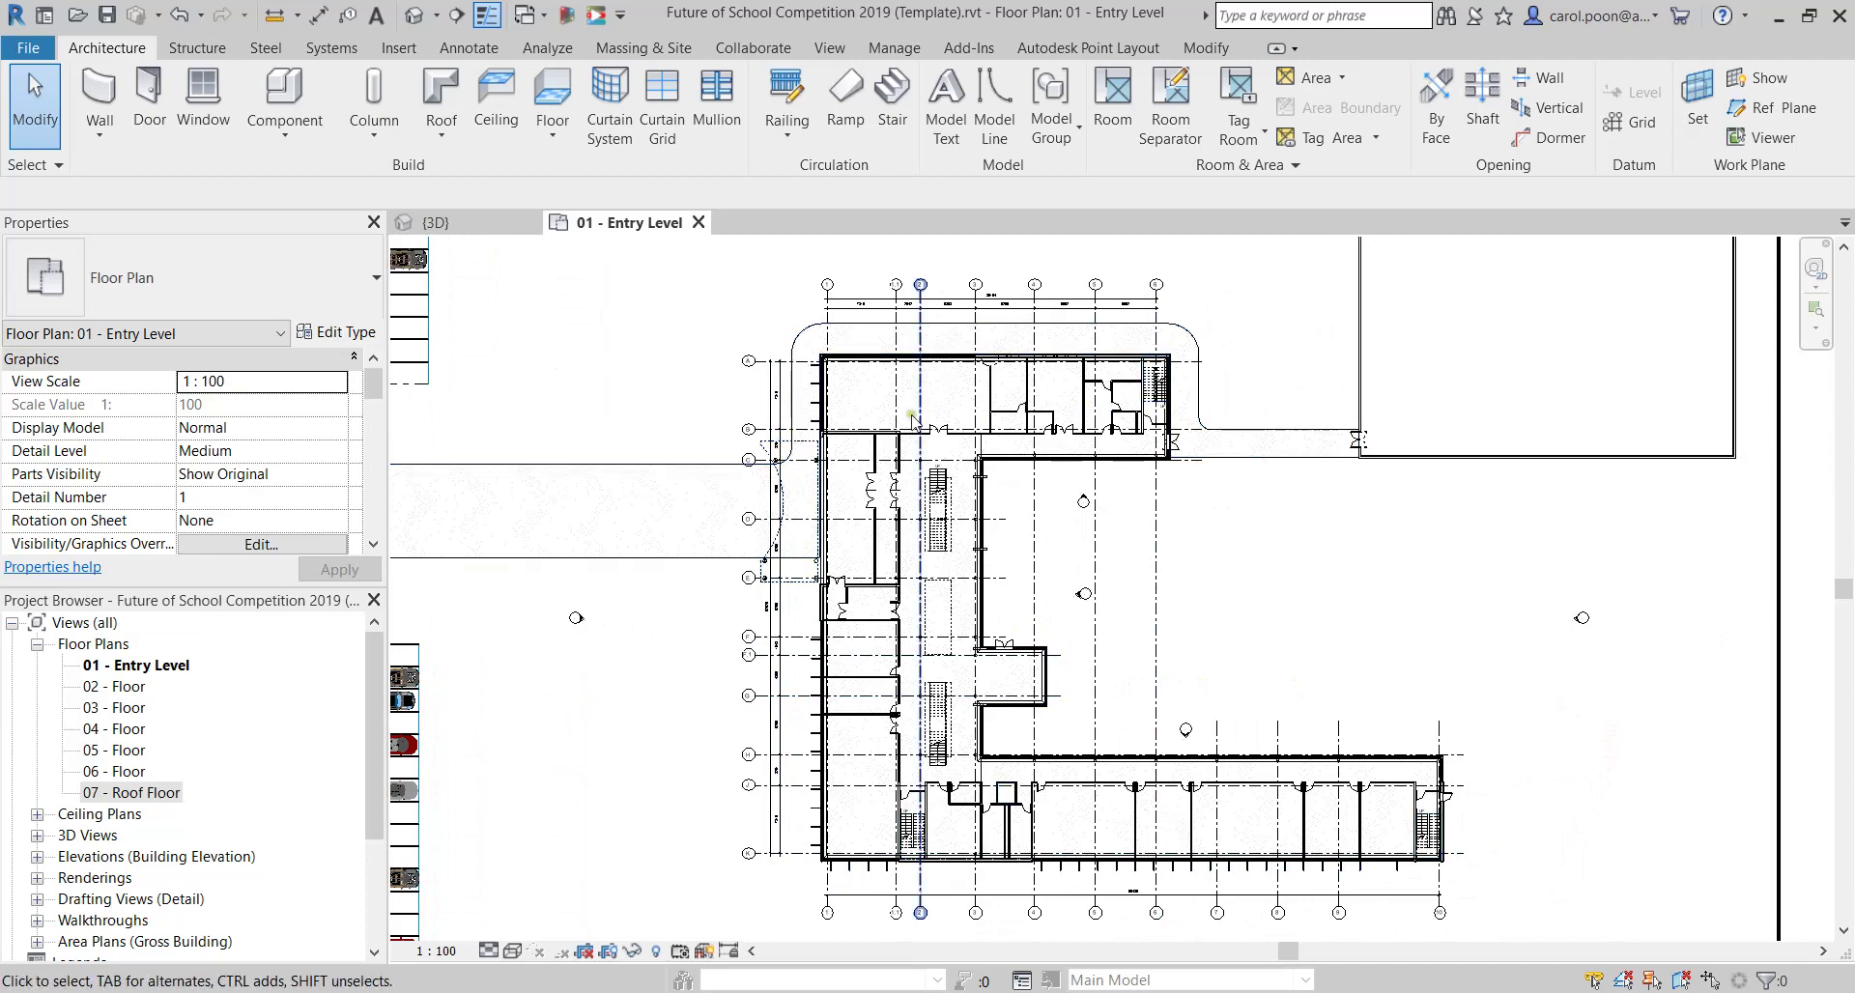
pyautogui.scroll(4, 912, 420)
pyautogui.moveTo(912, 420)
pyautogui.mouseDown(button='middle')
pyautogui.moveTo(926, 523)
pyautogui.moveTo(872, 583)
pyautogui.moveTo(851, 533)
pyautogui.mouseUp(button='middle')
pyautogui.scroll(3, 871, 584)
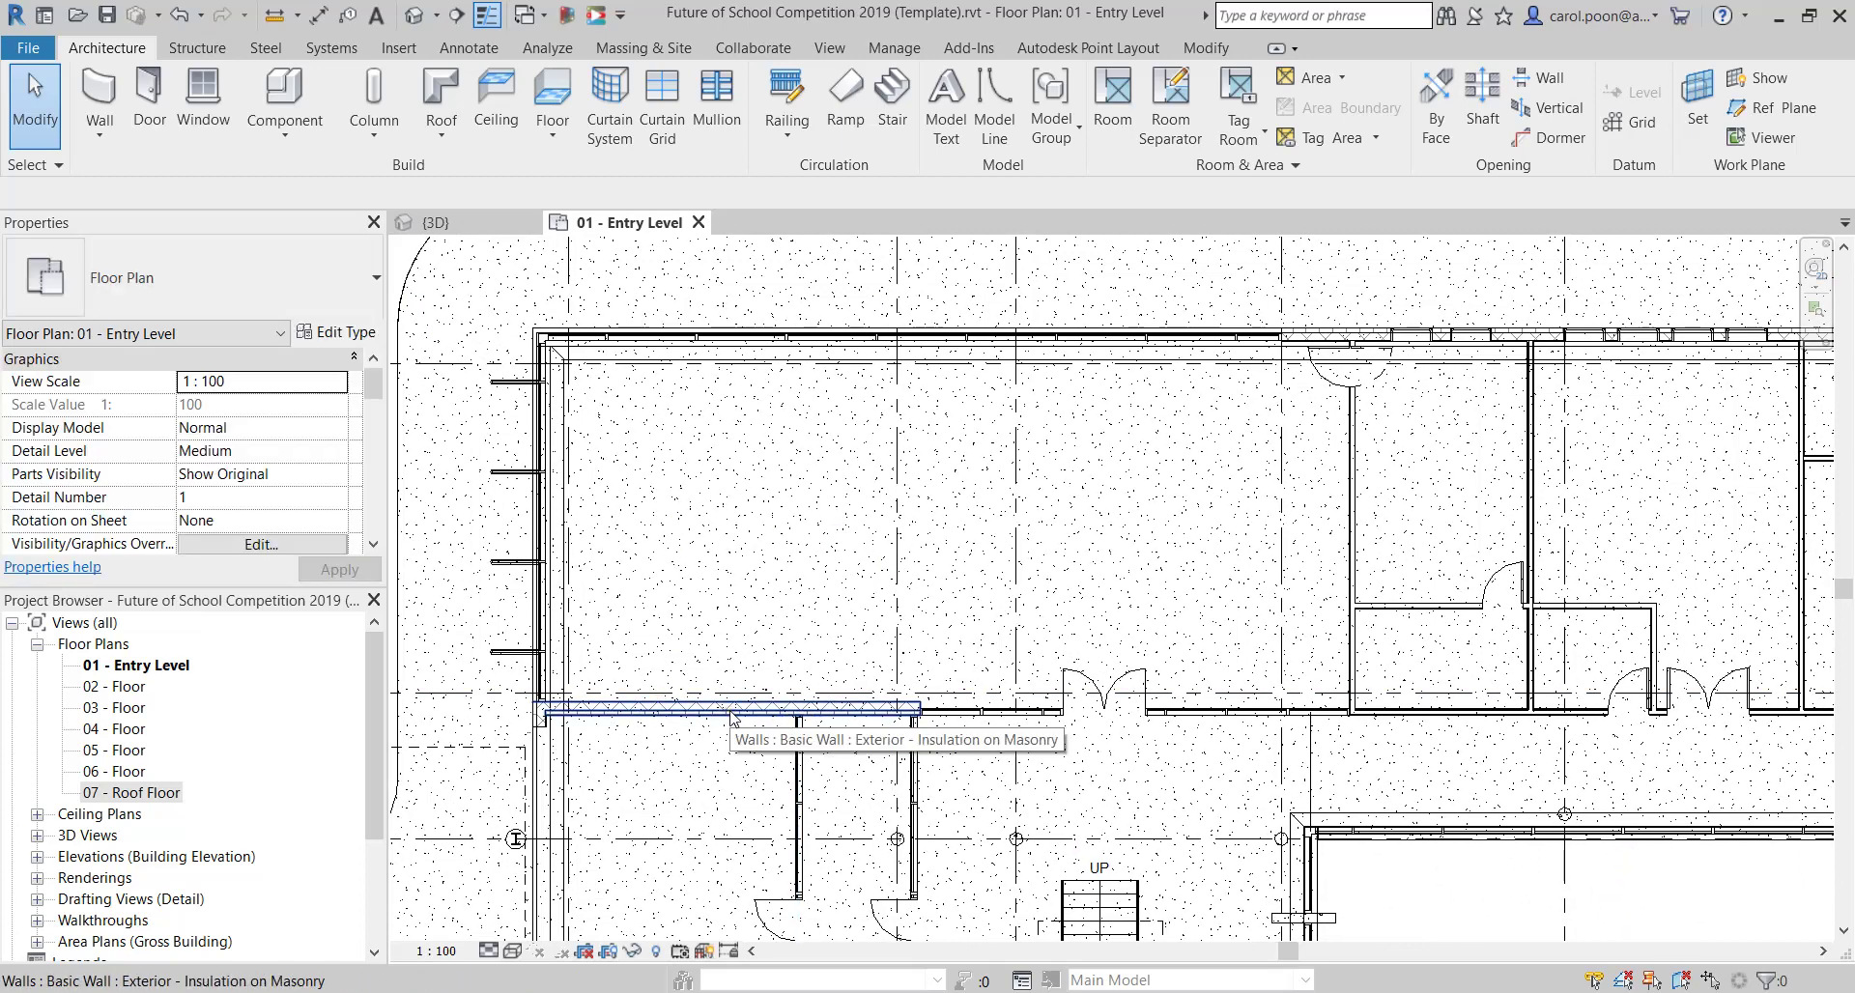
pyautogui.click(730, 714)
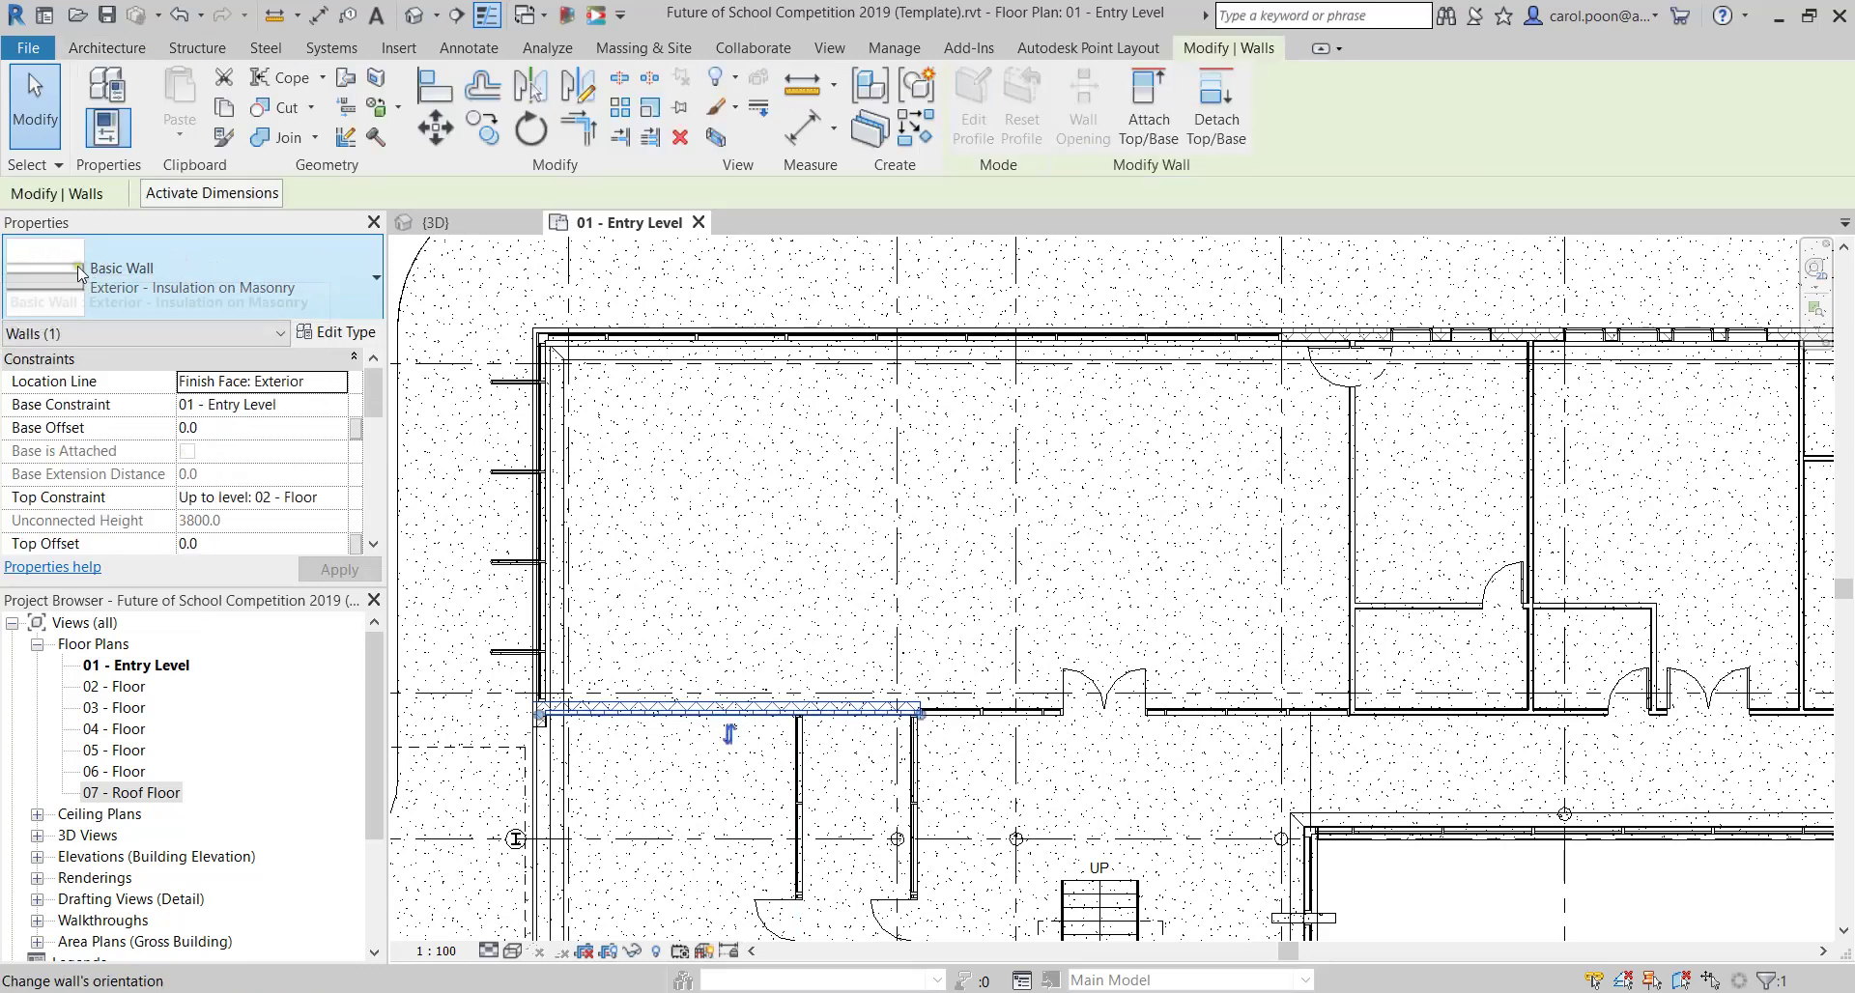
pyautogui.click(334, 259)
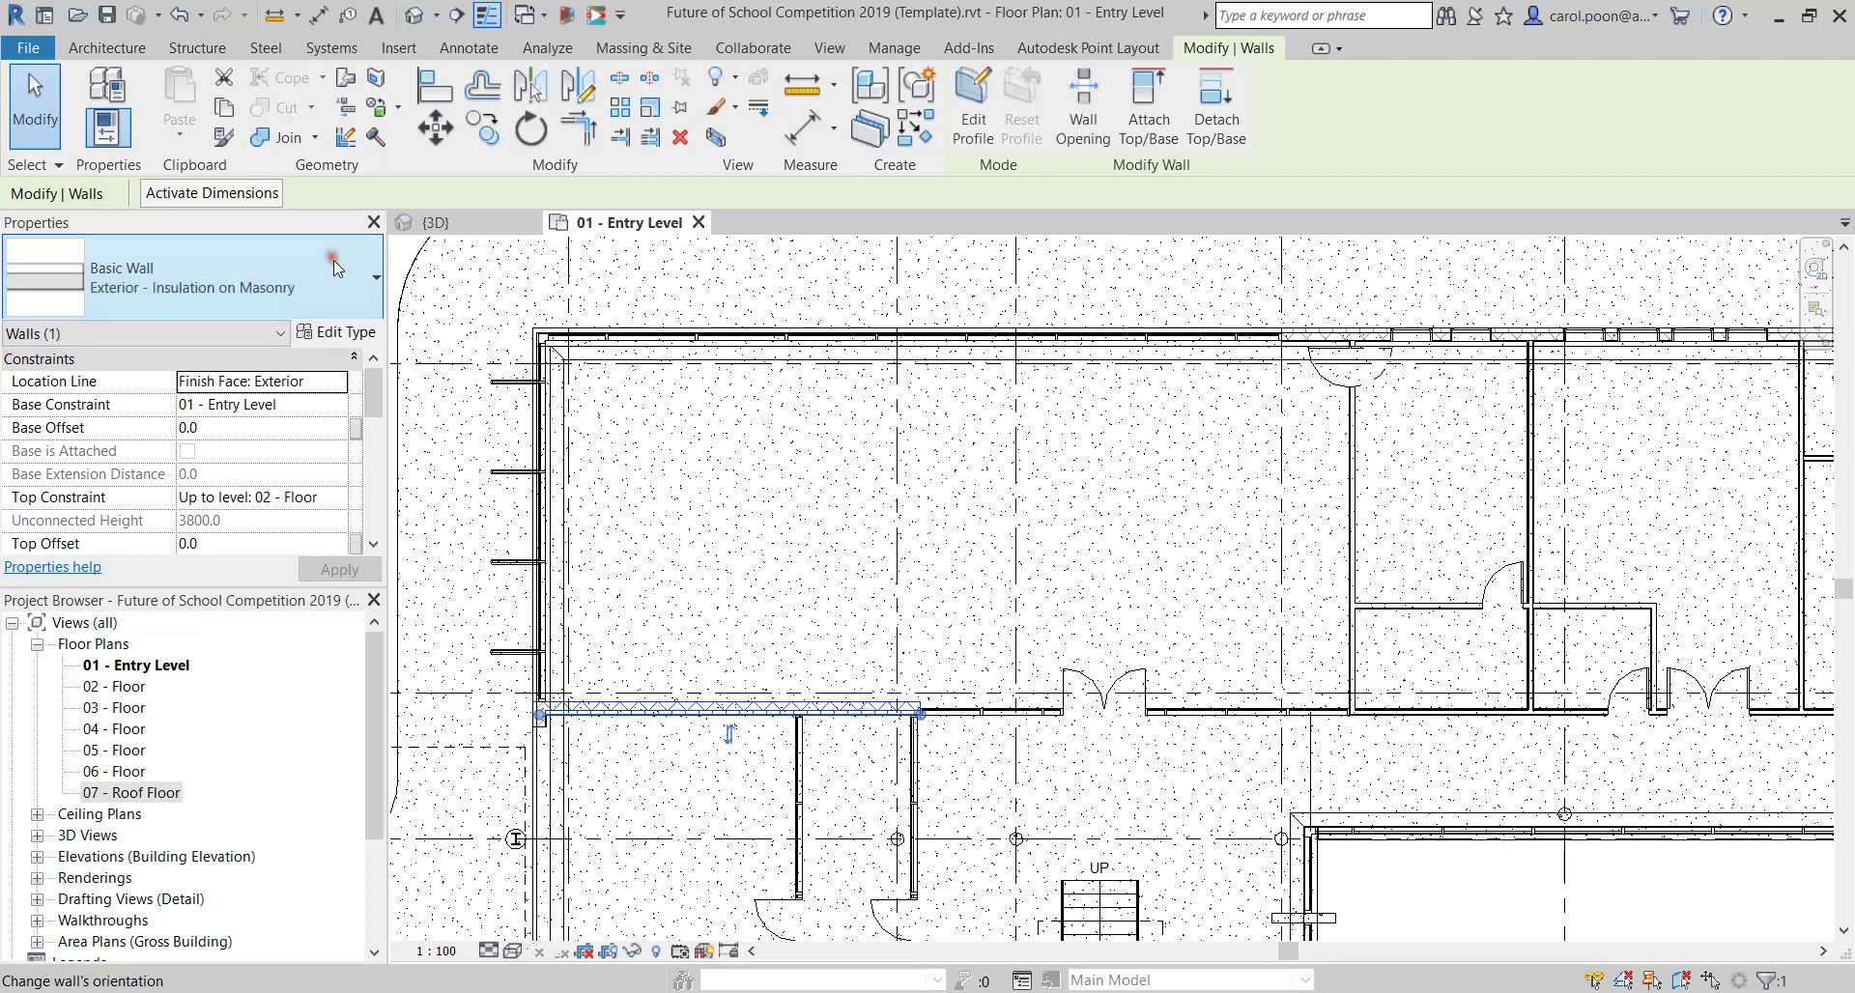
pyautogui.click(325, 259)
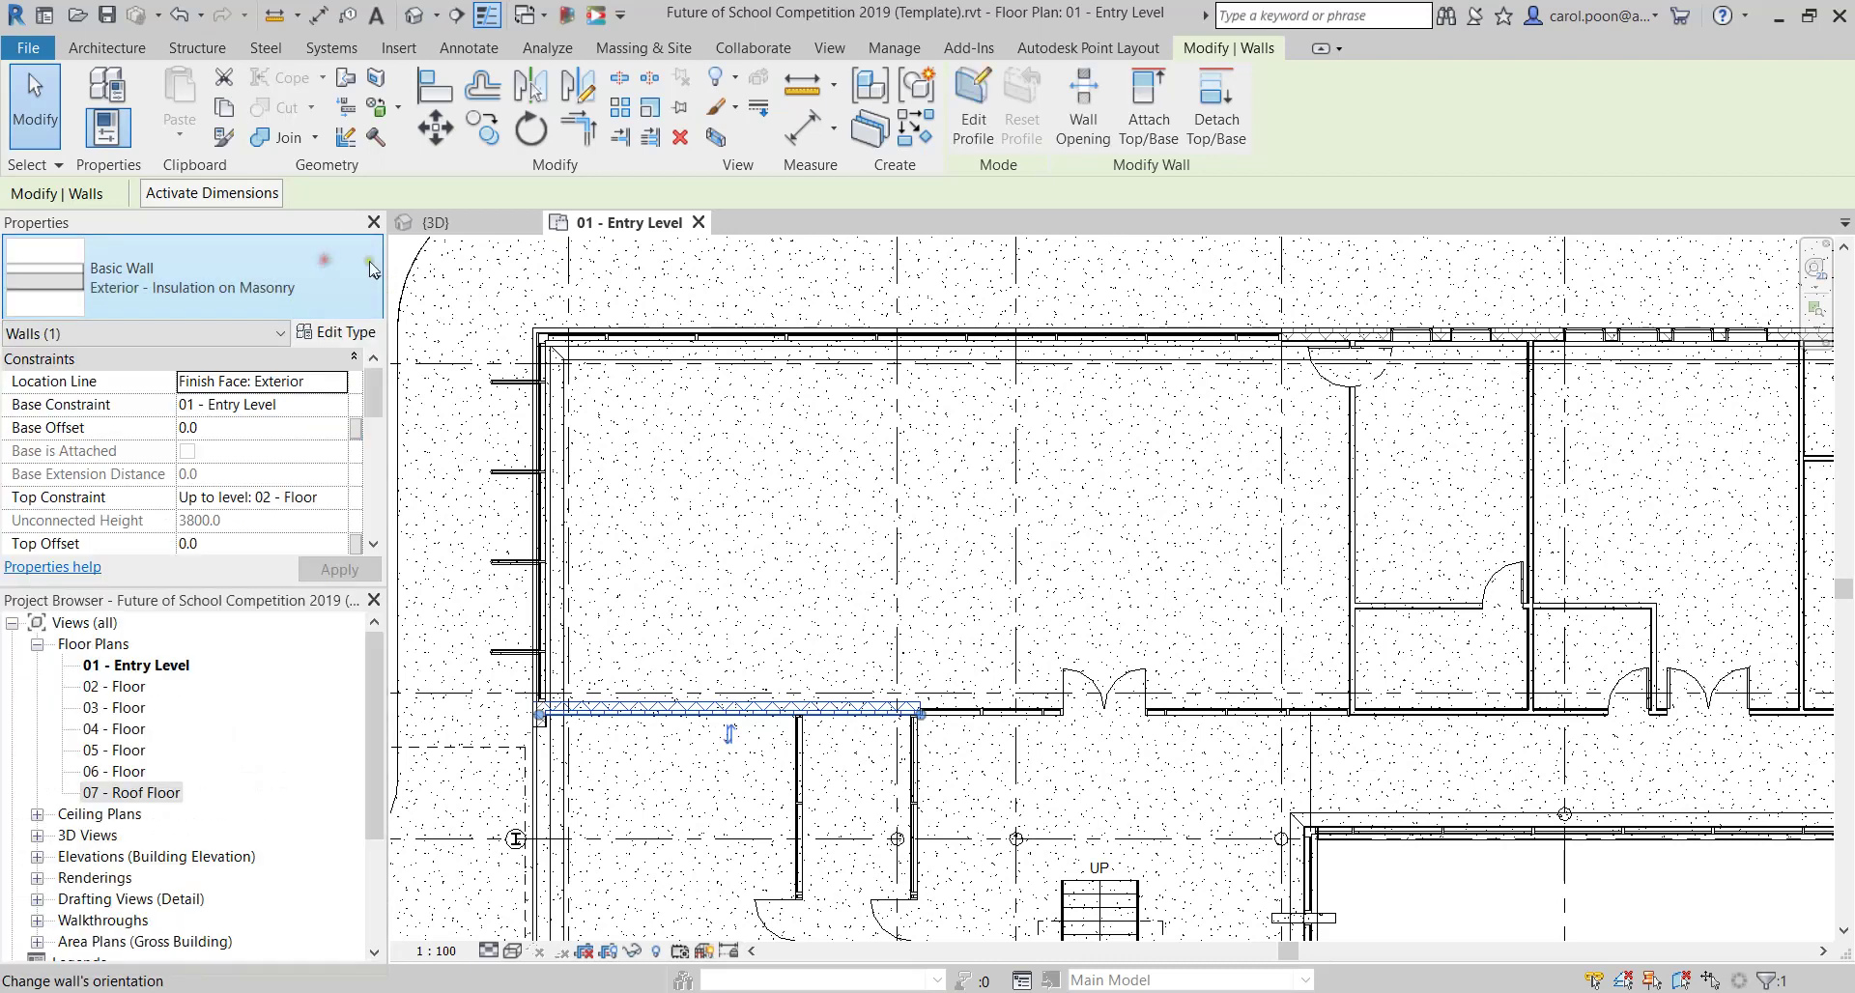
pyautogui.click(1353, 454)
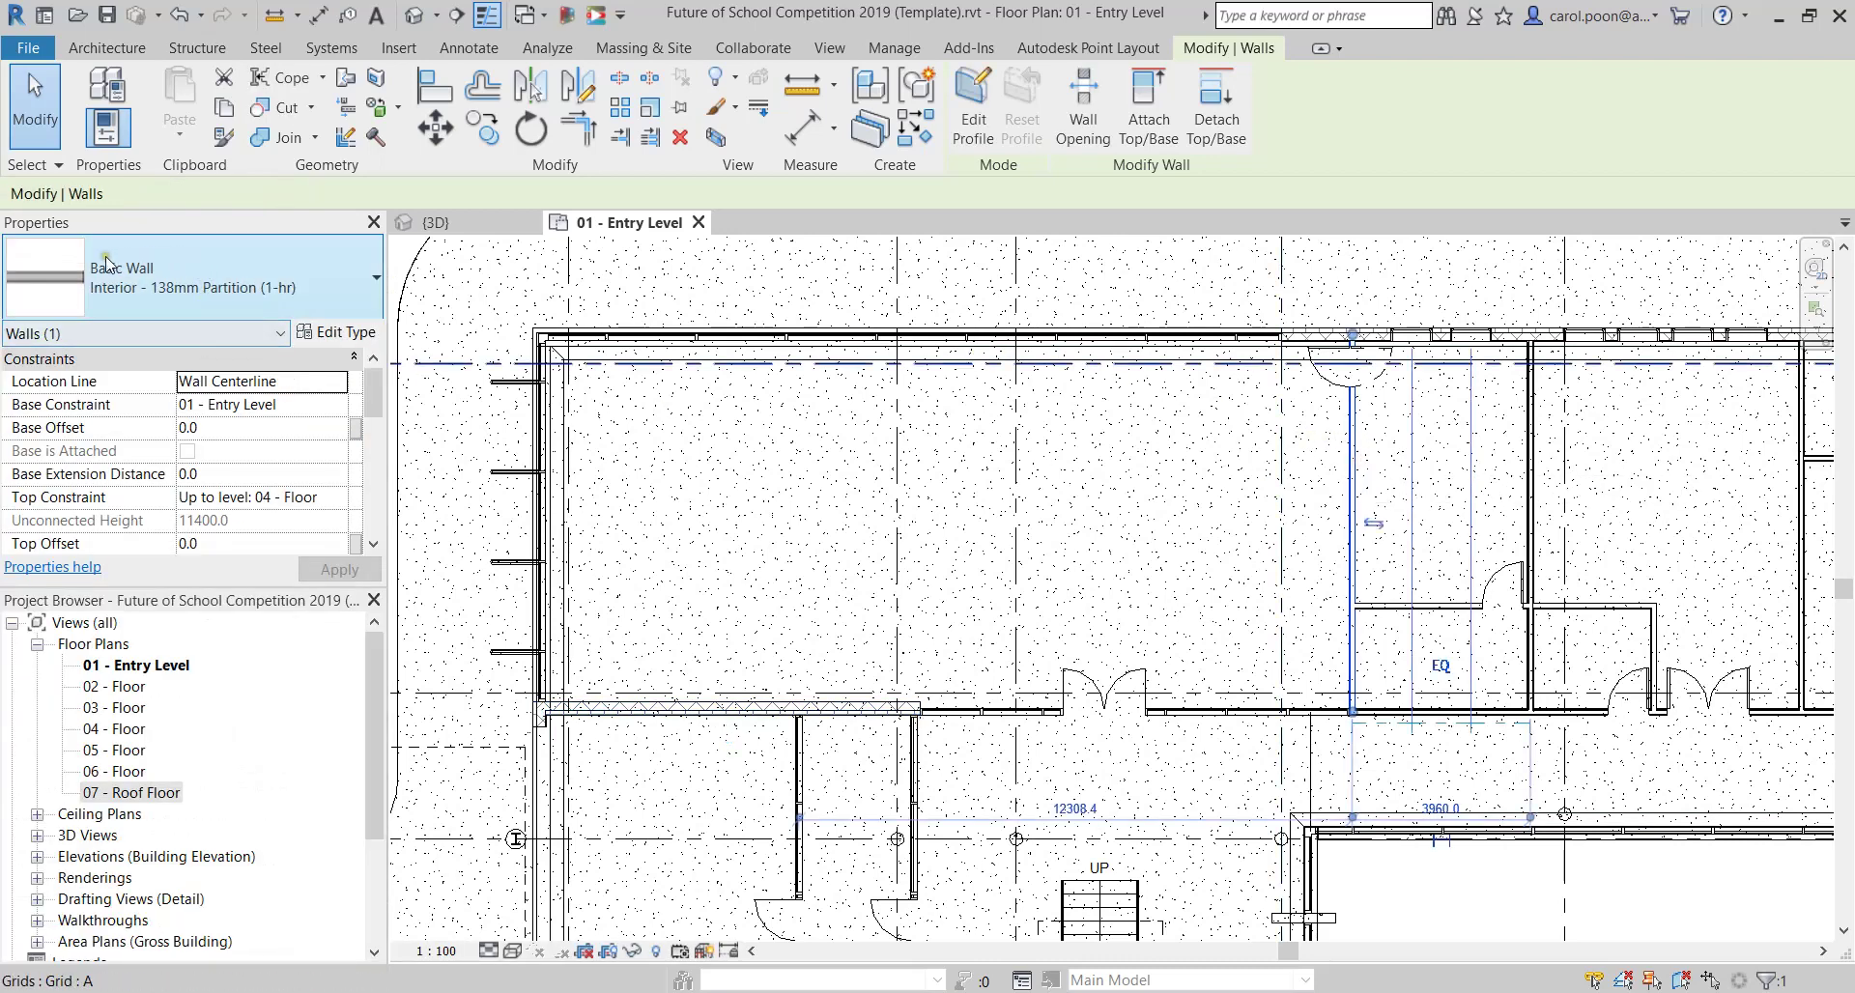
pyautogui.moveTo(793, 449); pyautogui.dragTo(820, 519, button='middle')
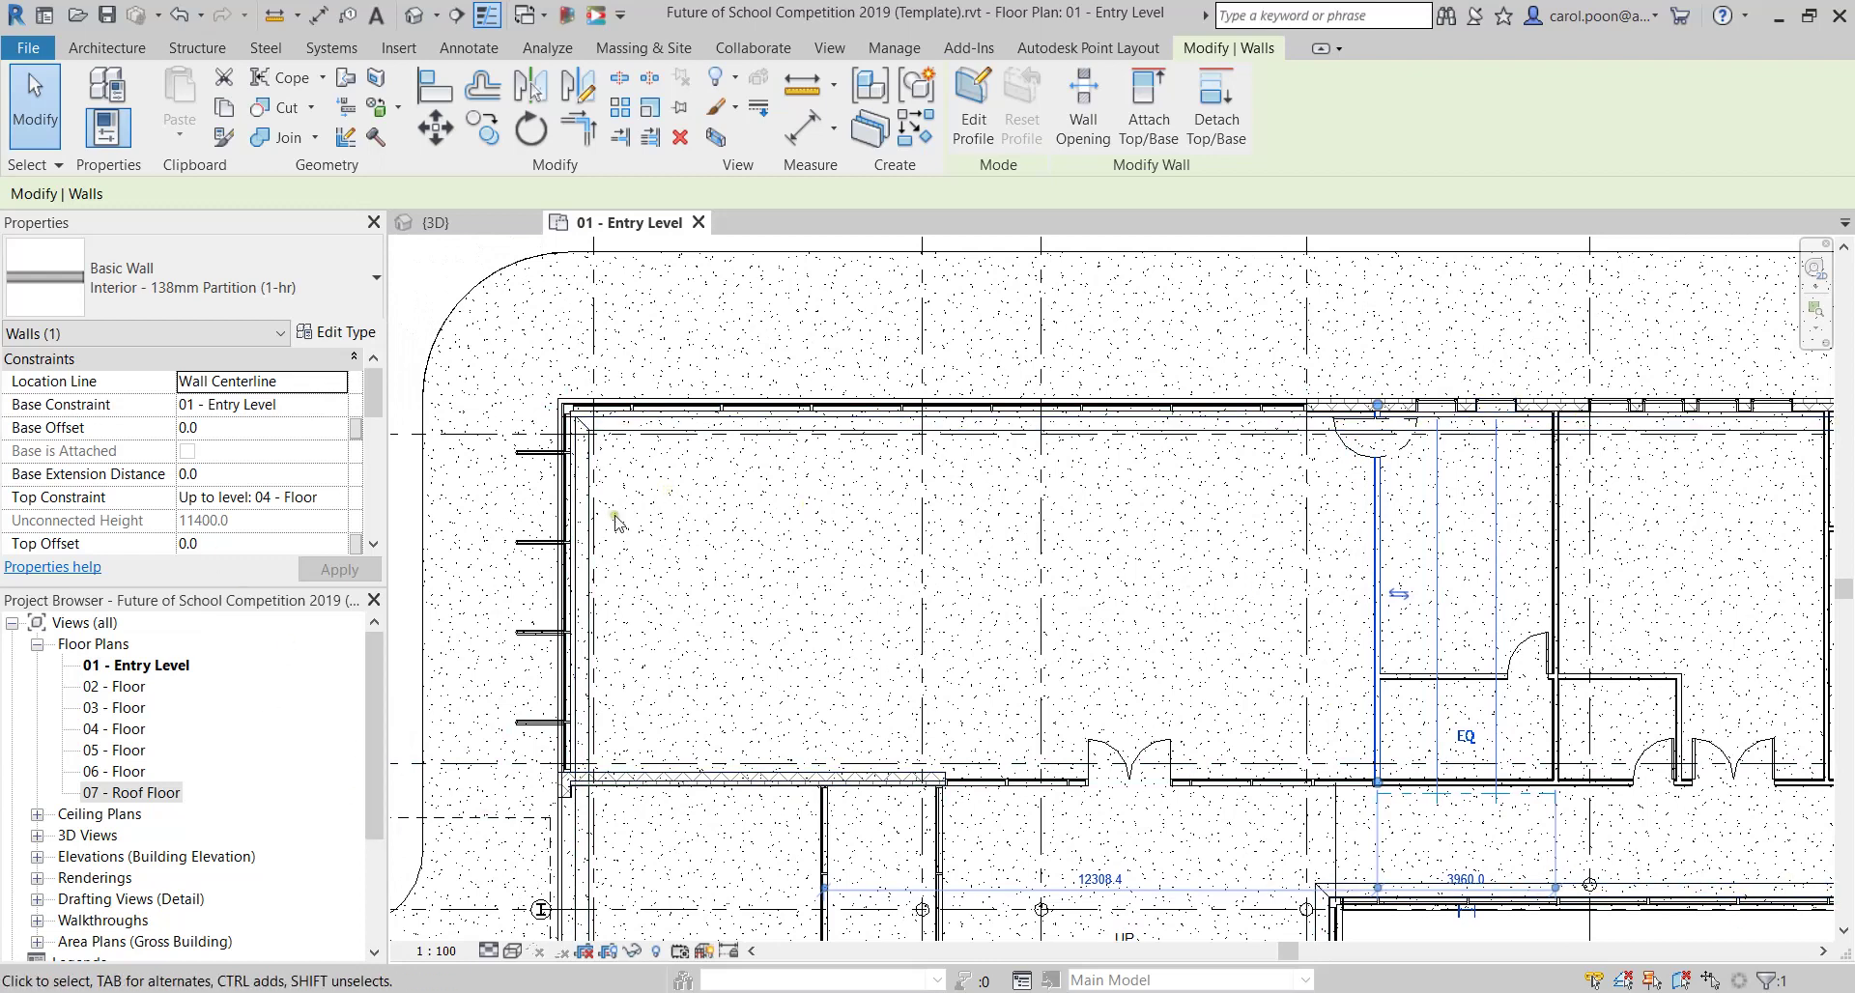
pyautogui.moveTo(561, 482); pyautogui.dragTo(553, 477, button='middle')
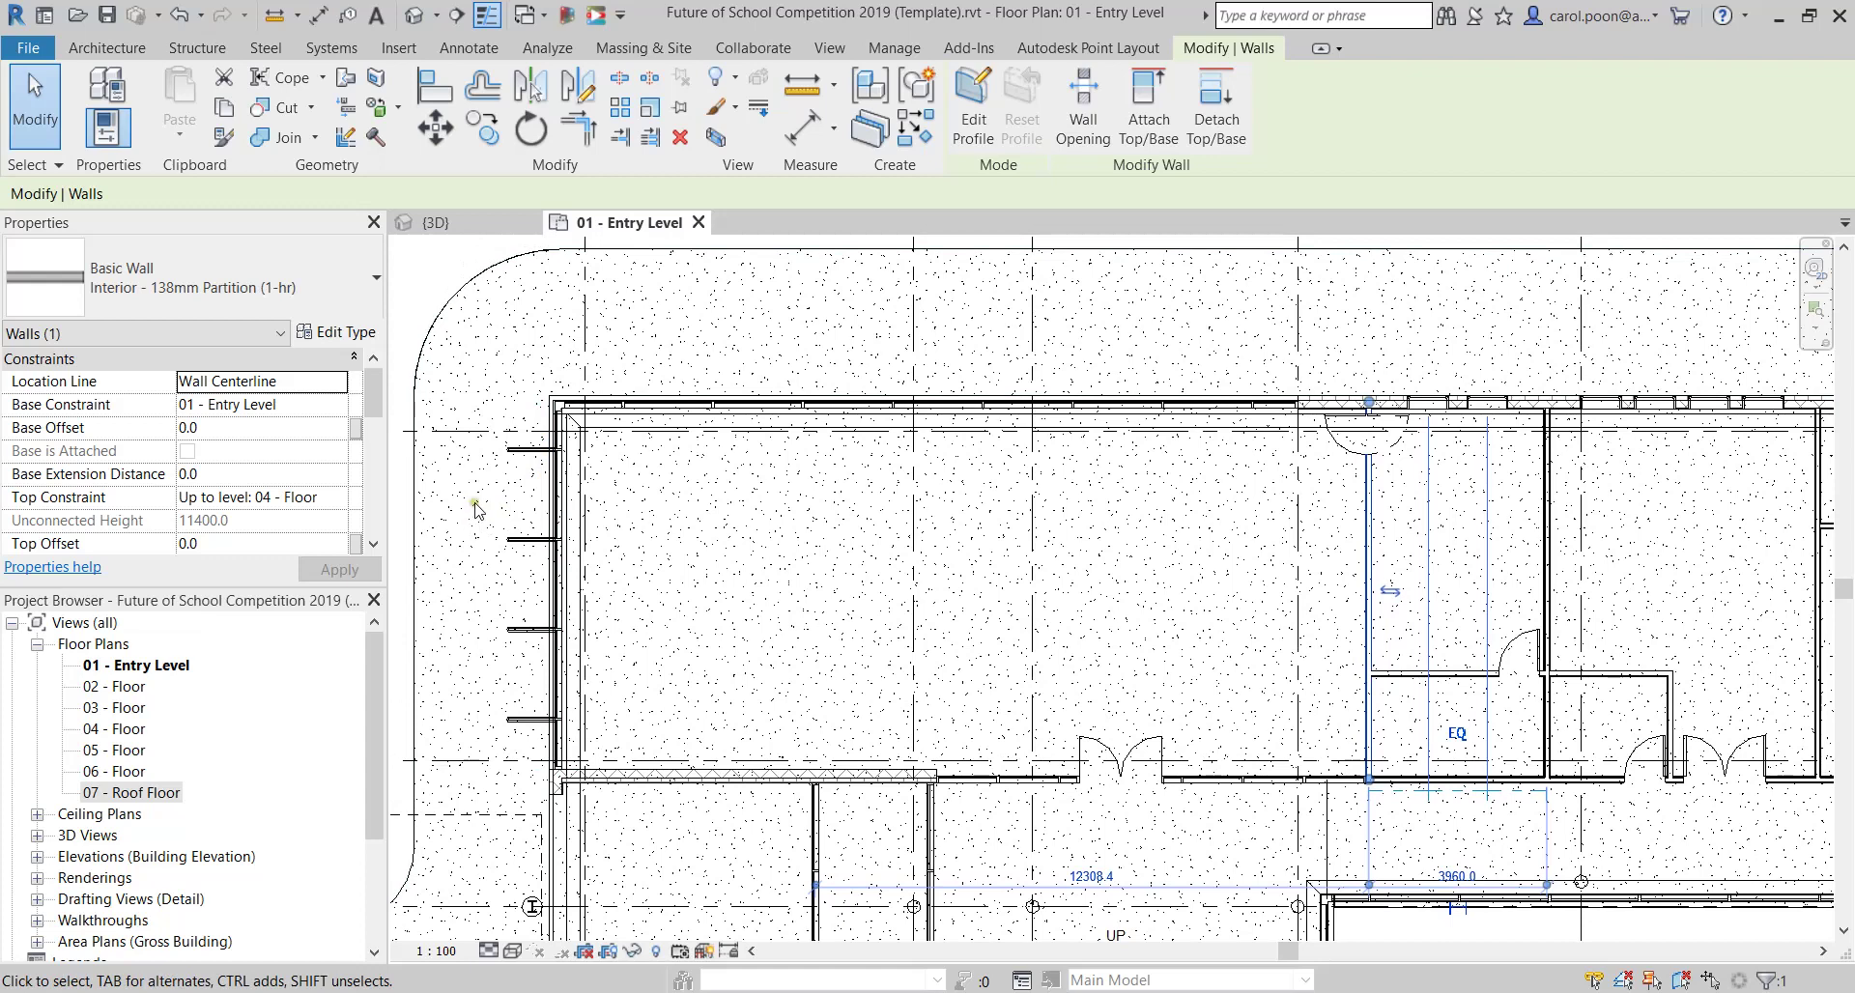
pyautogui.moveTo(1140, 631); pyautogui.dragTo(1164, 601, button='middle')
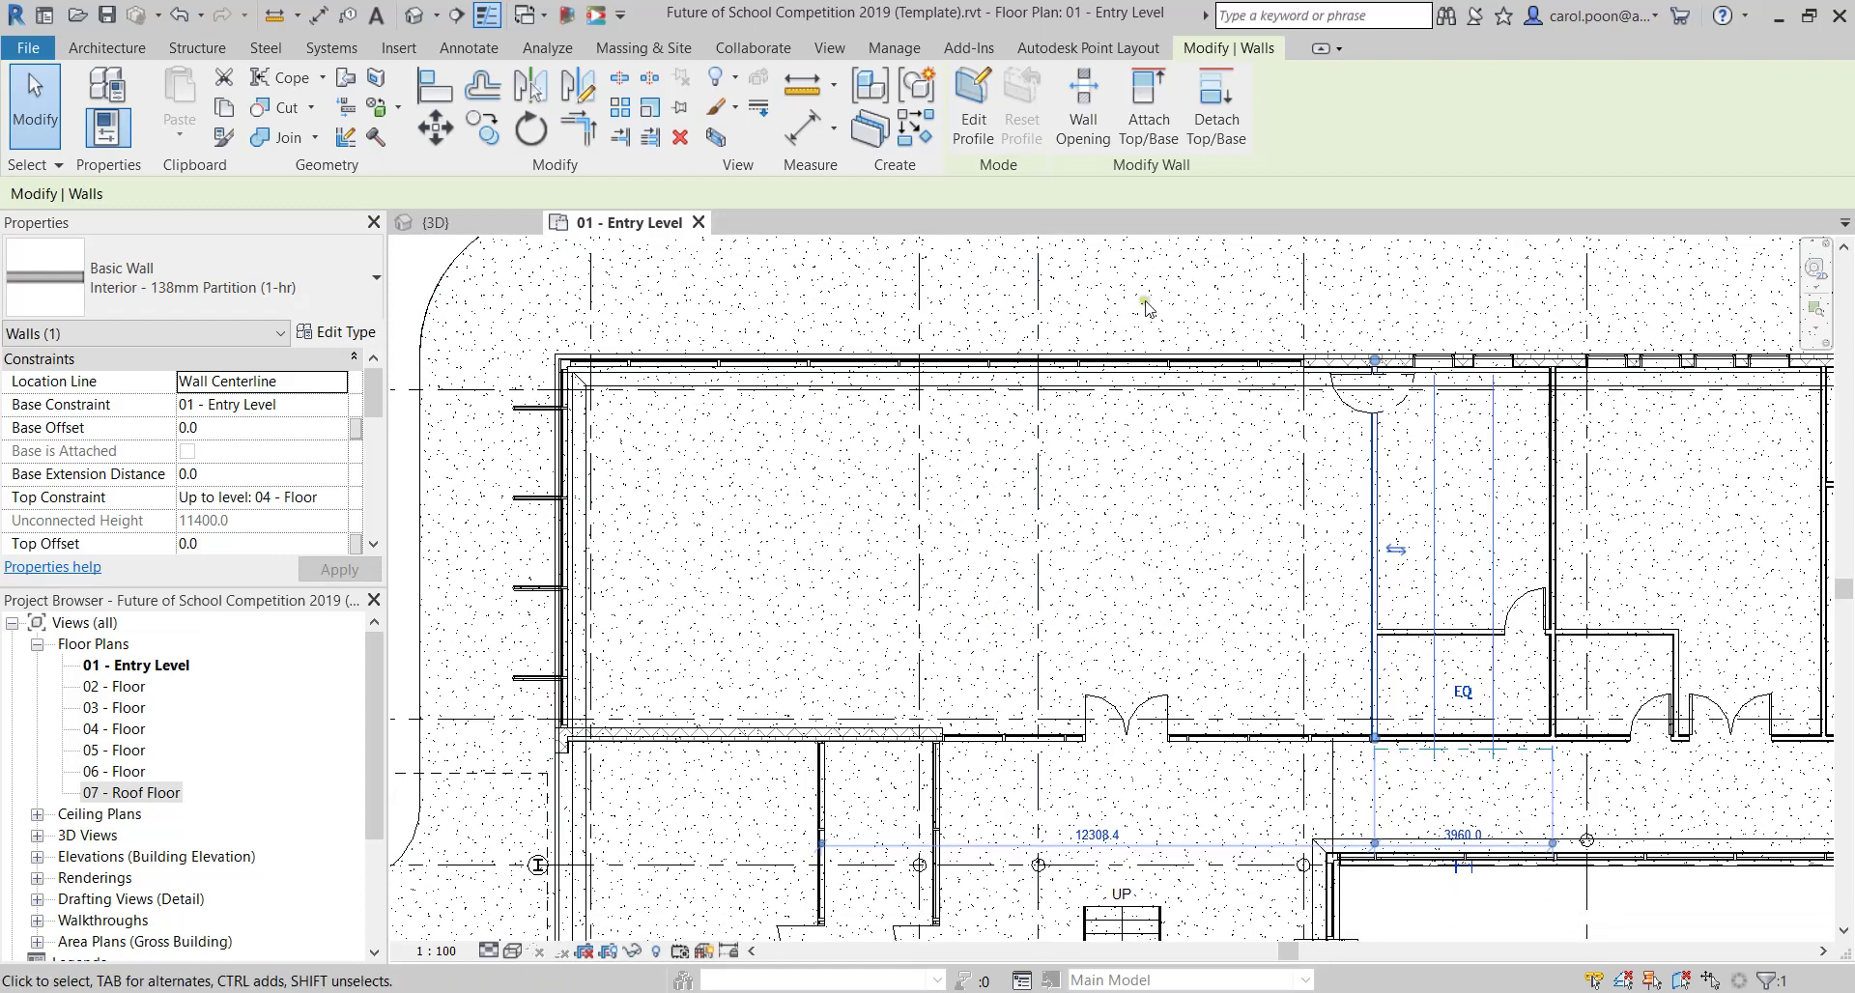
pyautogui.press('Escape')
pyautogui.click(1078, 358)
pyautogui.rightClick(1121, 562)
pyautogui.click(978, 517)
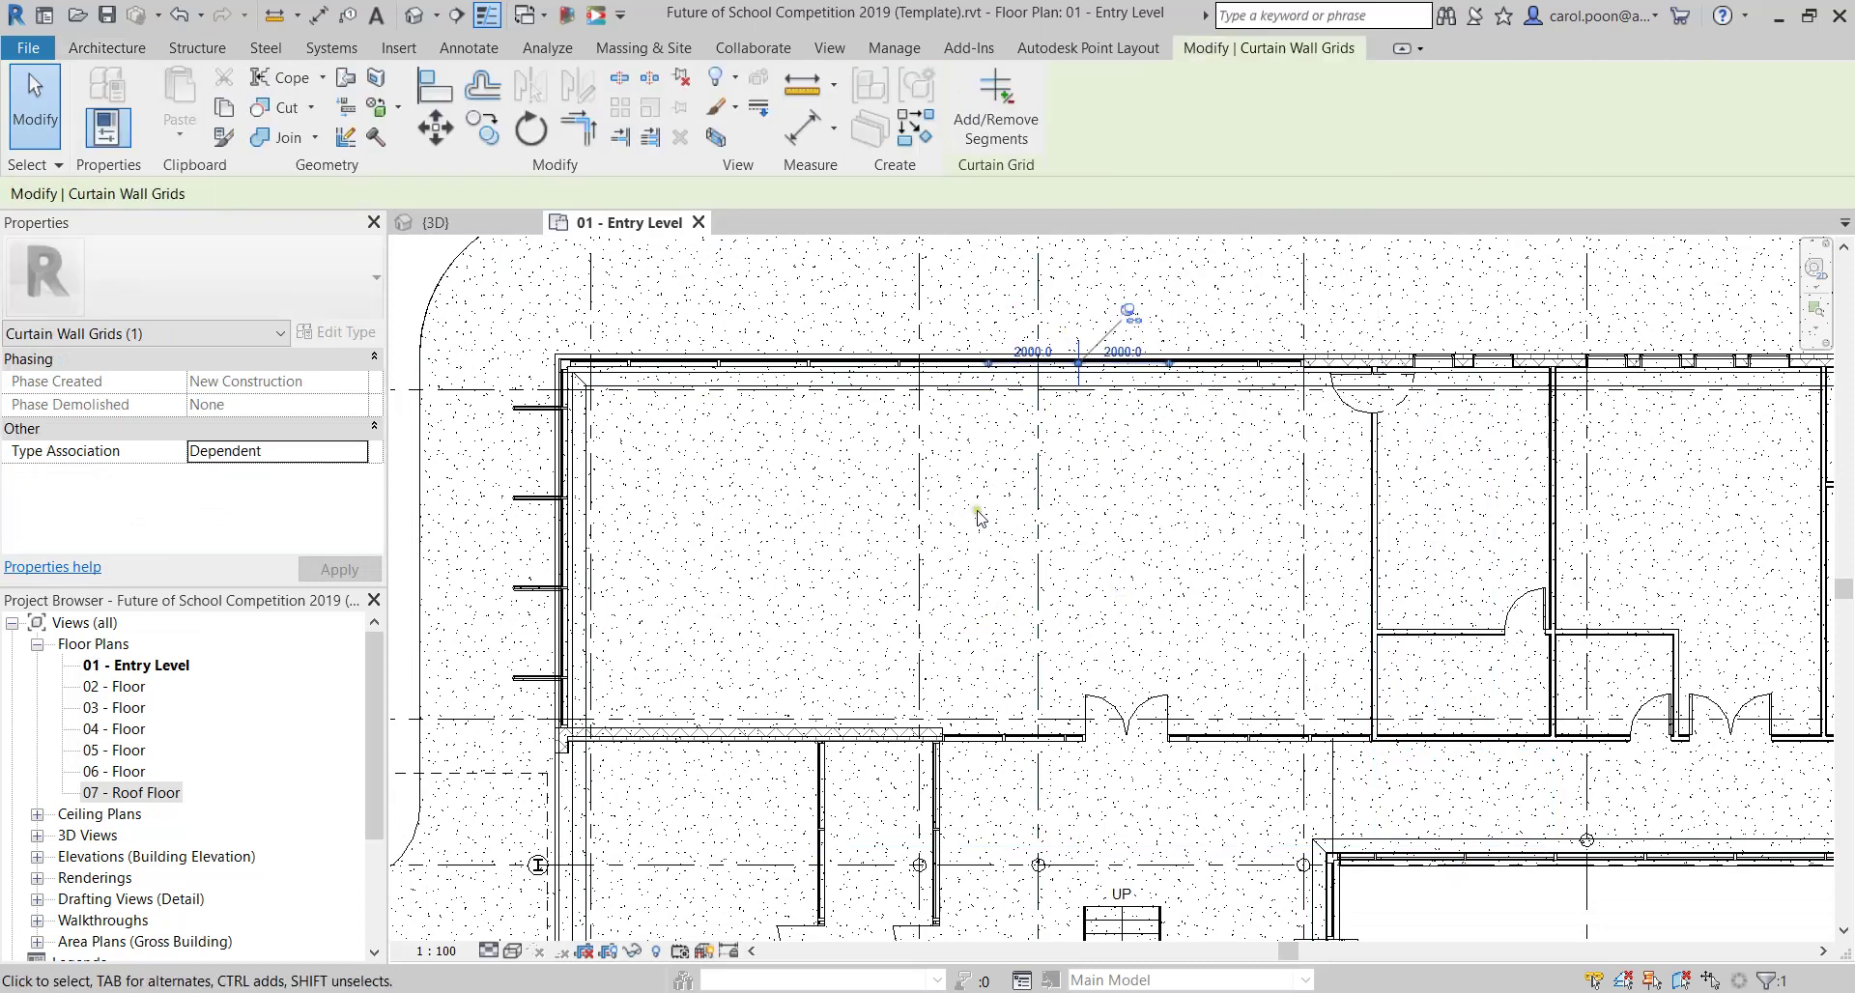
pyautogui.click(1040, 486)
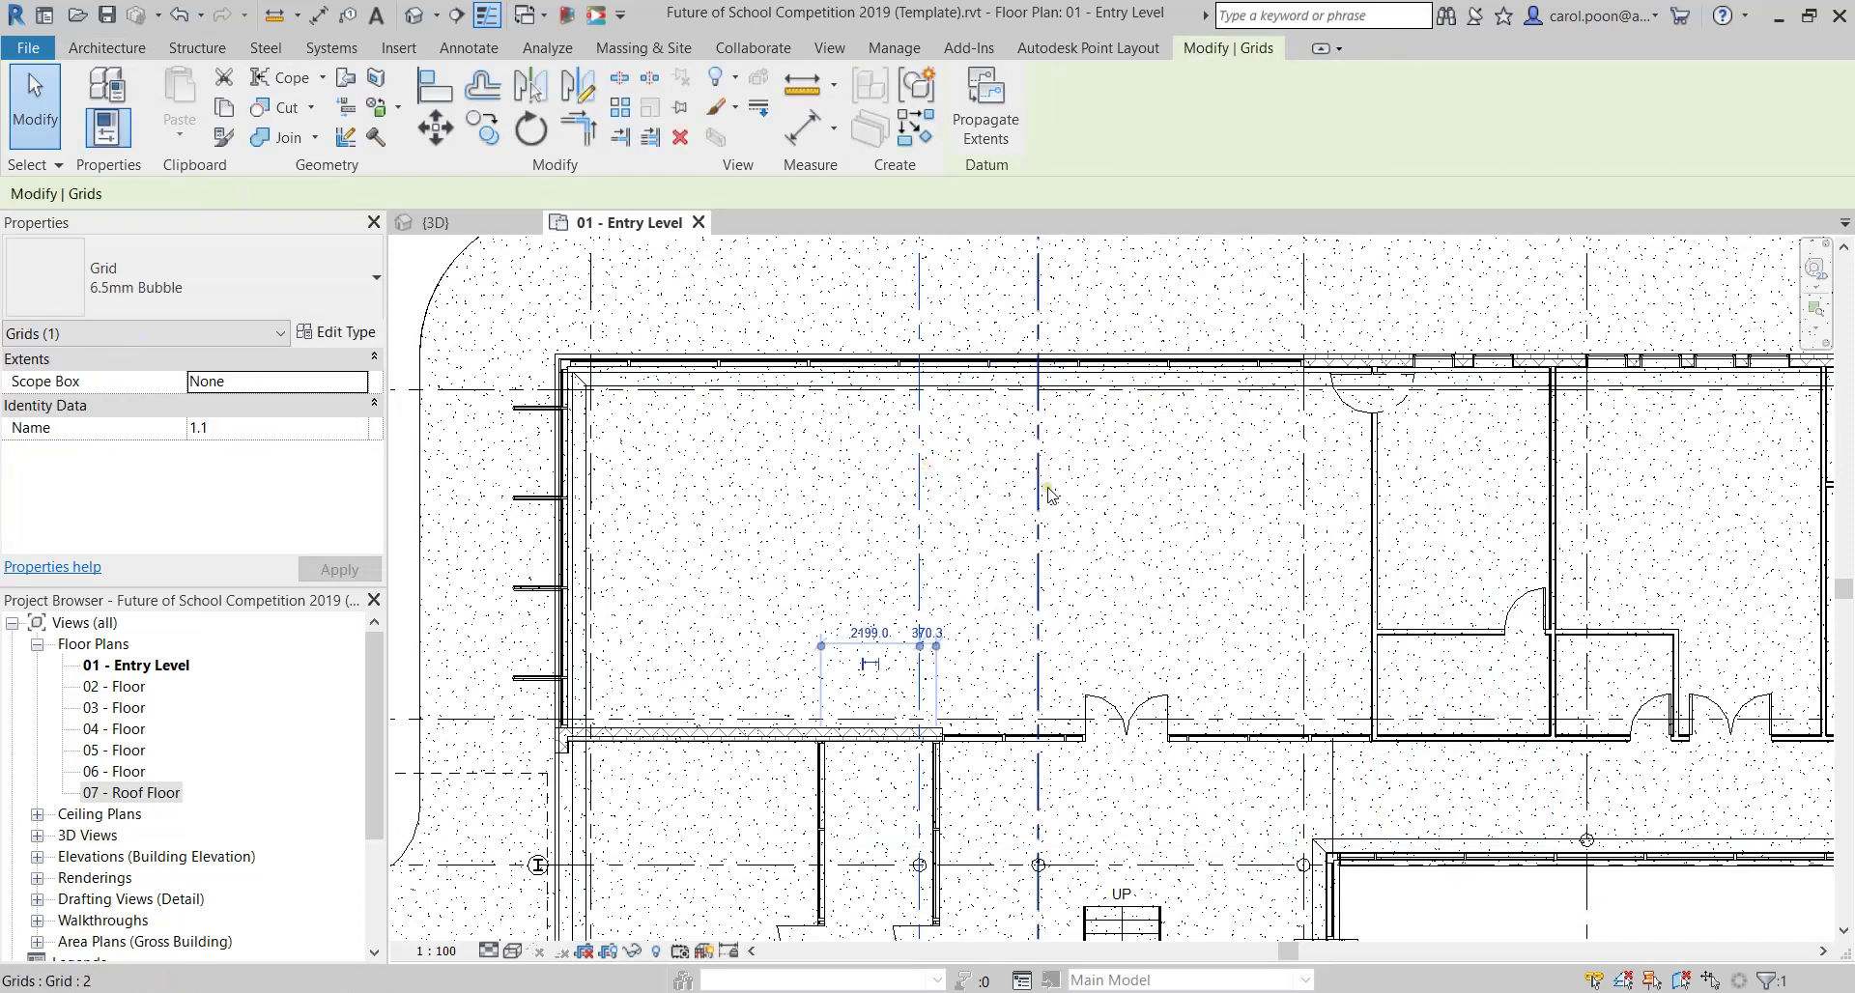
pyautogui.scroll(-3, 757, 591)
pyautogui.scroll(3, 680, 343)
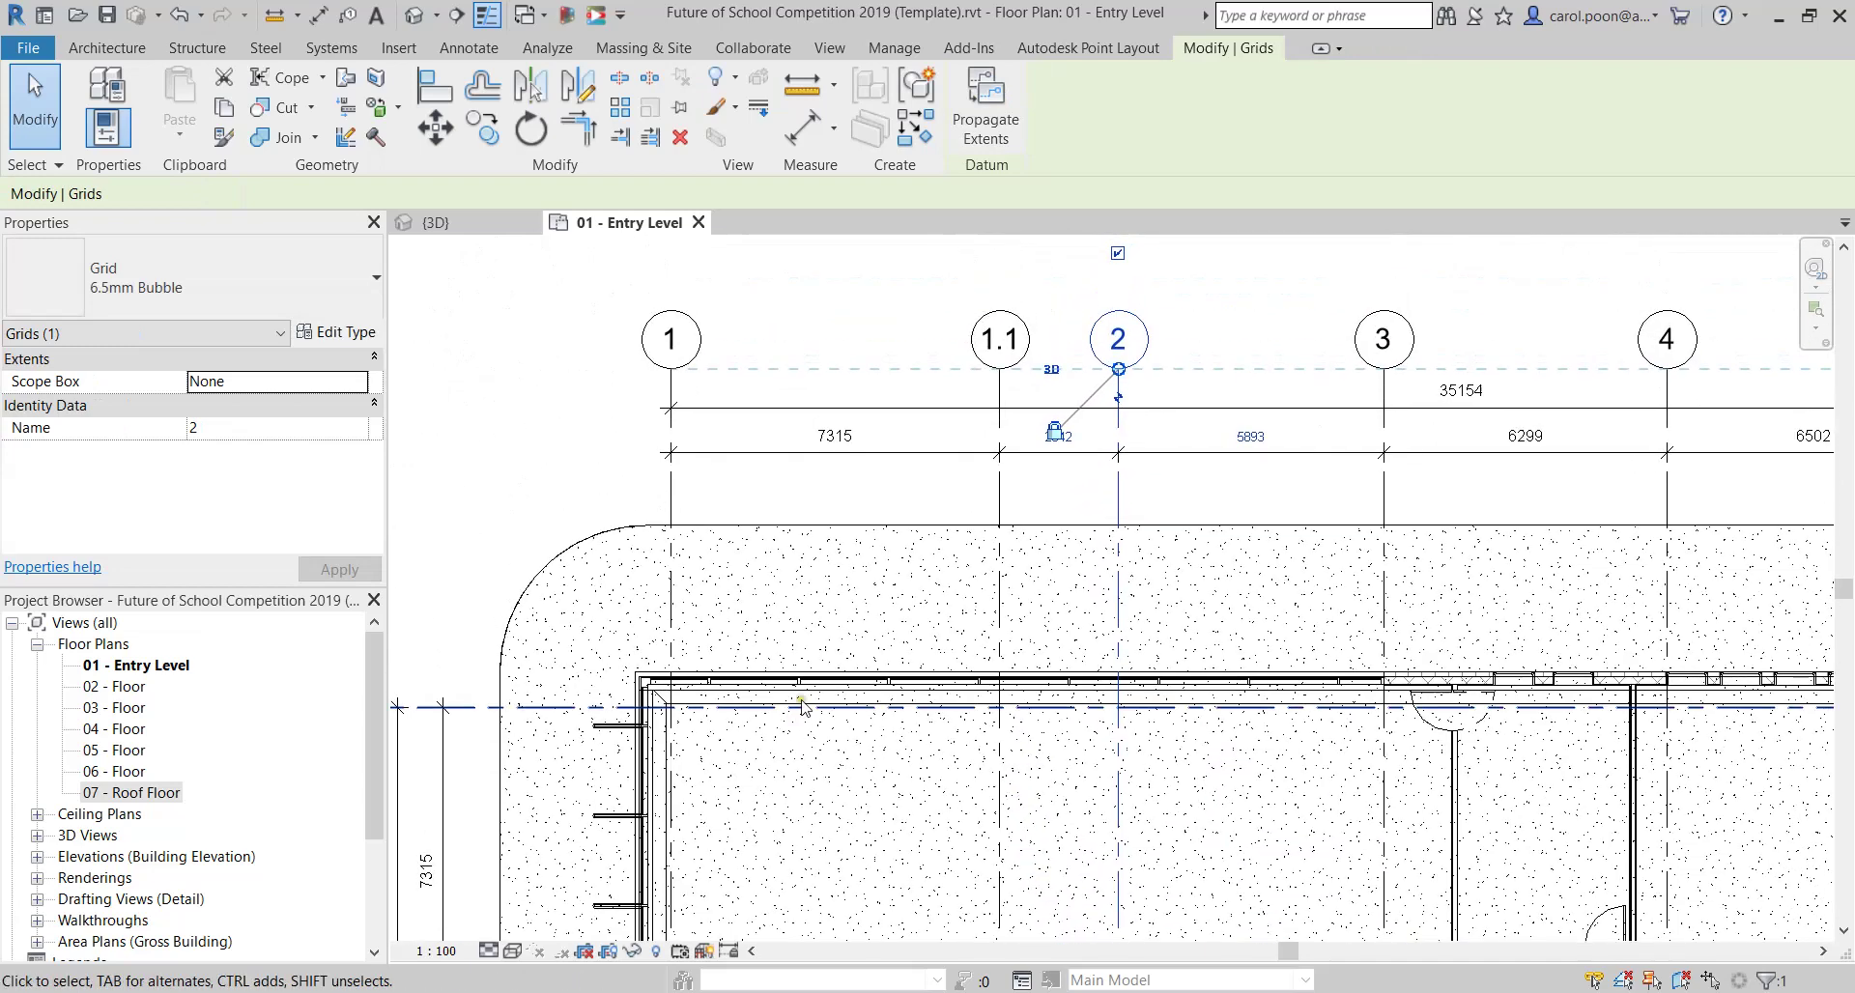
pyautogui.click(828, 290)
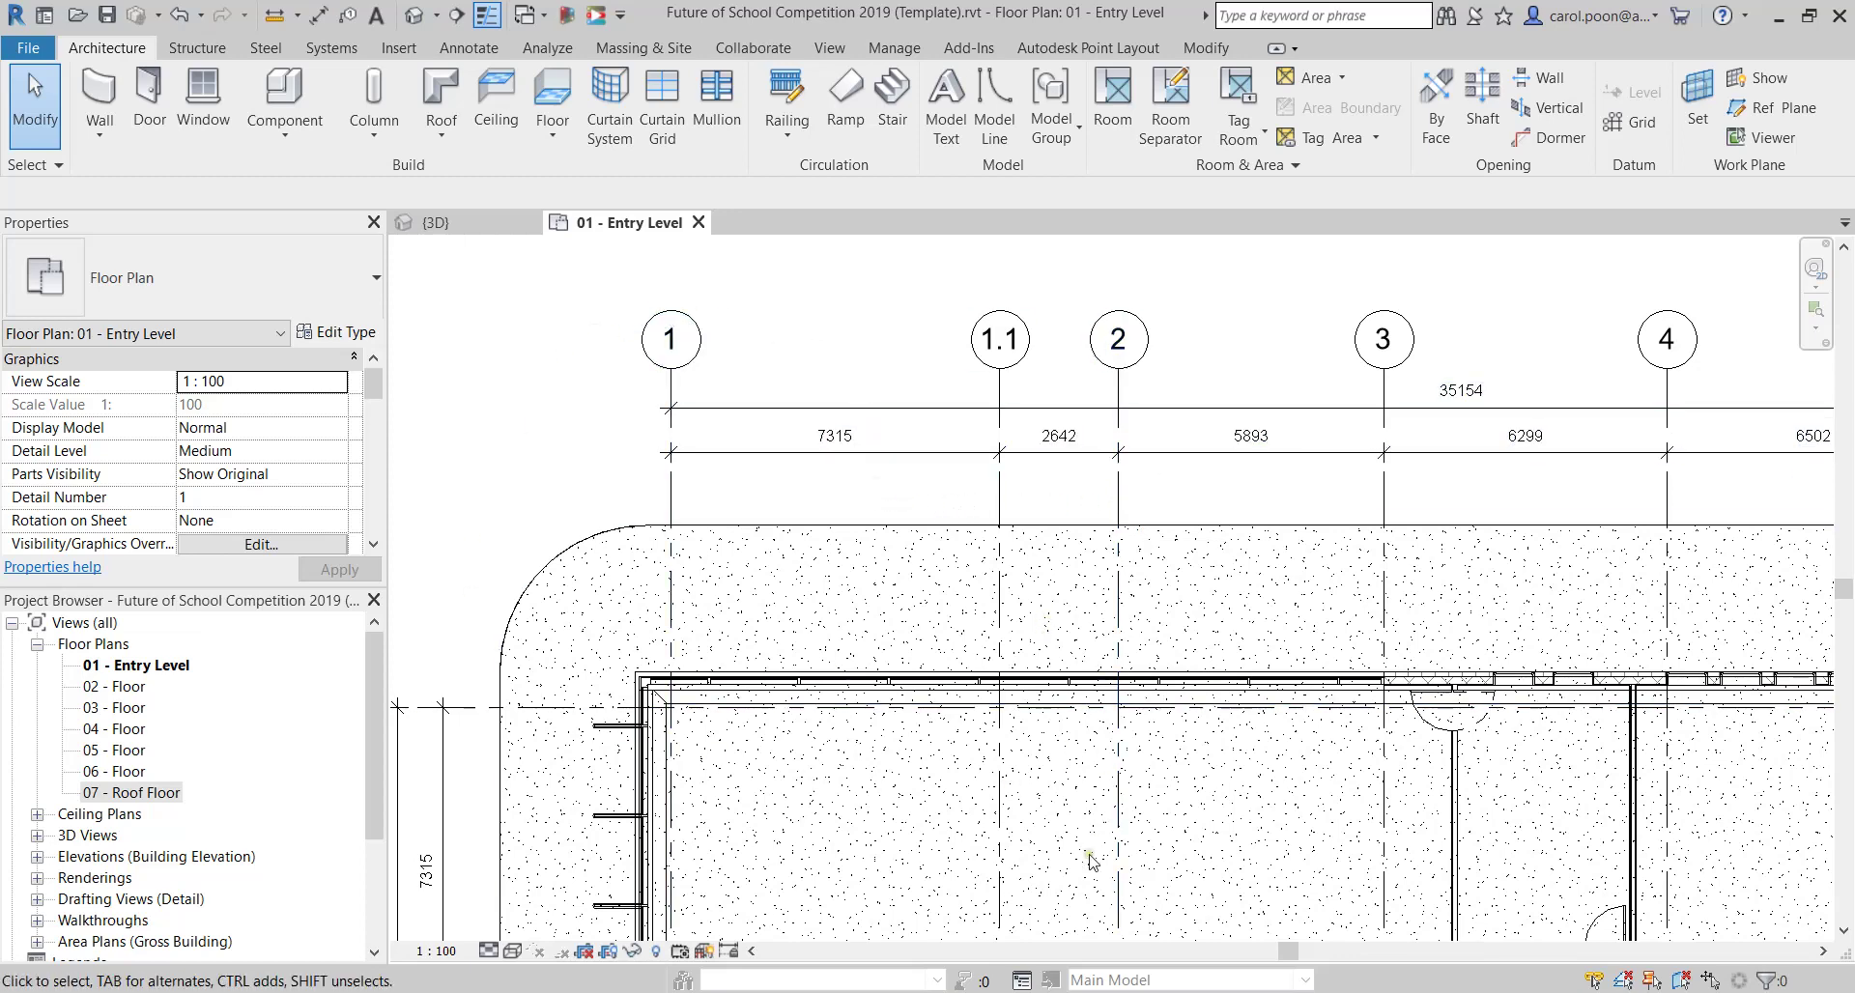
pyautogui.moveTo(1087, 860); pyautogui.dragTo(1063, 781, button='middle')
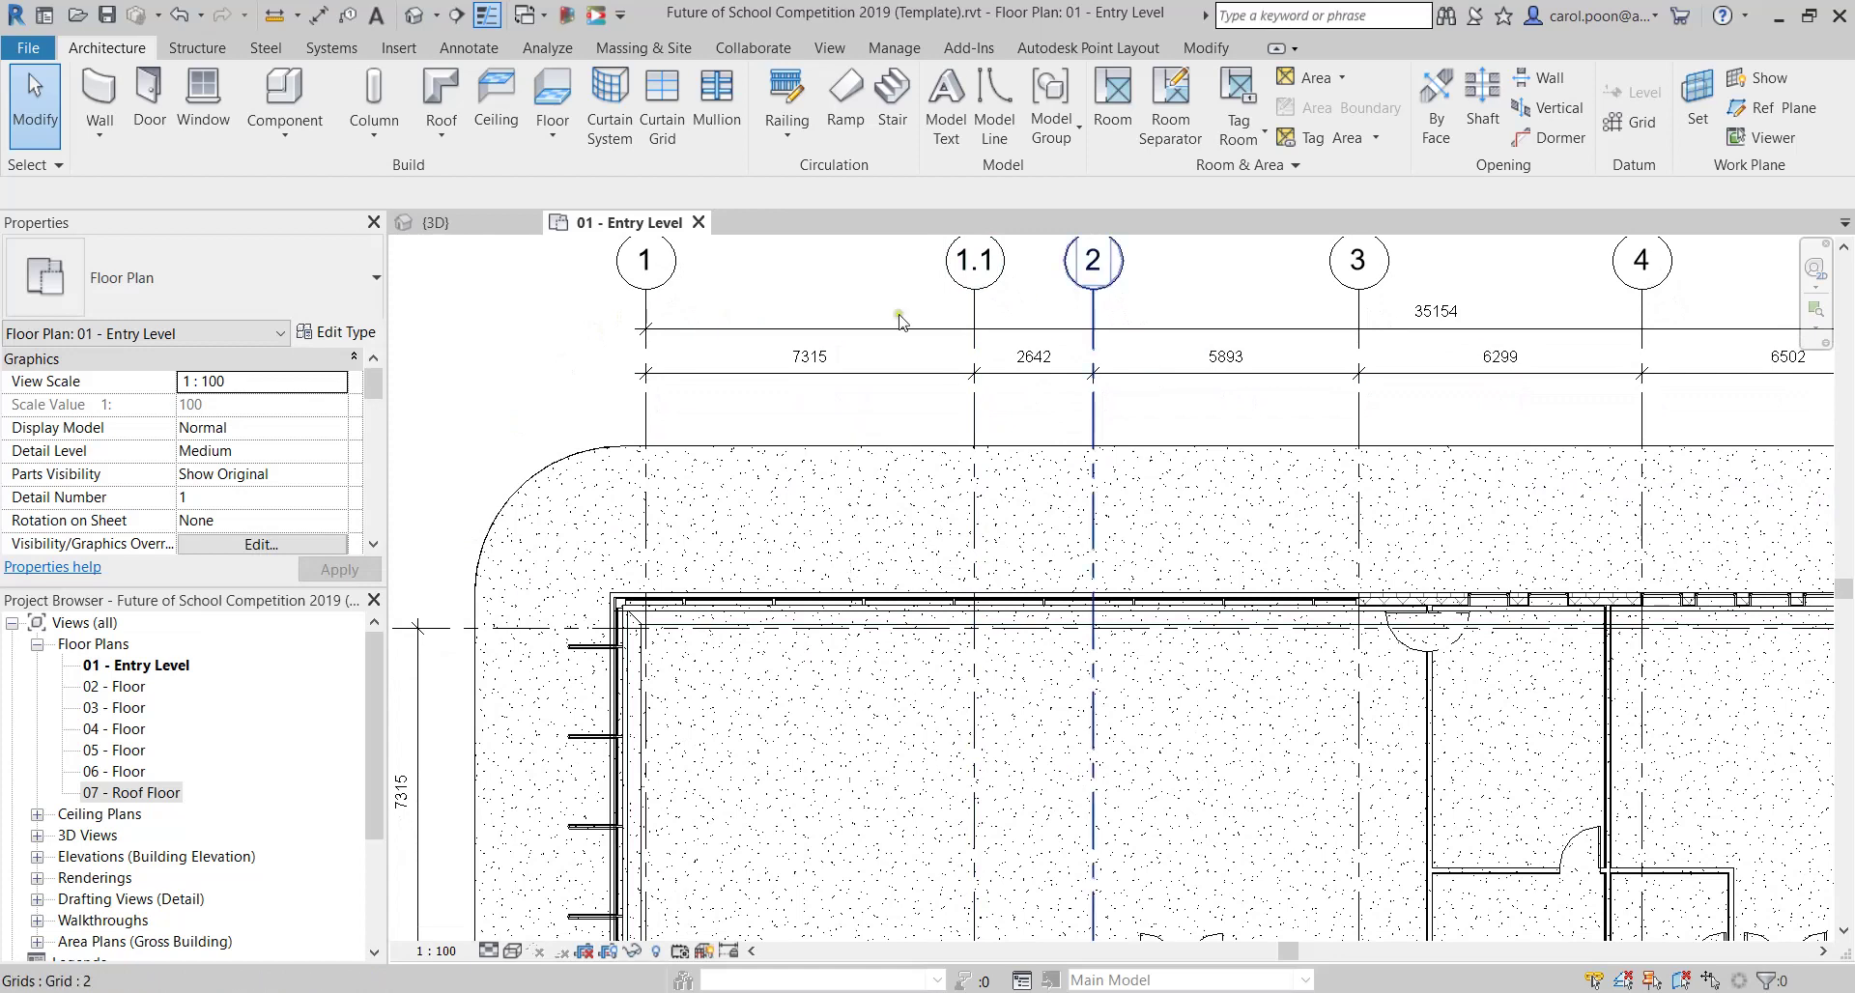
pyautogui.moveTo(1293, 851); pyautogui.dragTo(1243, 832, button='middle')
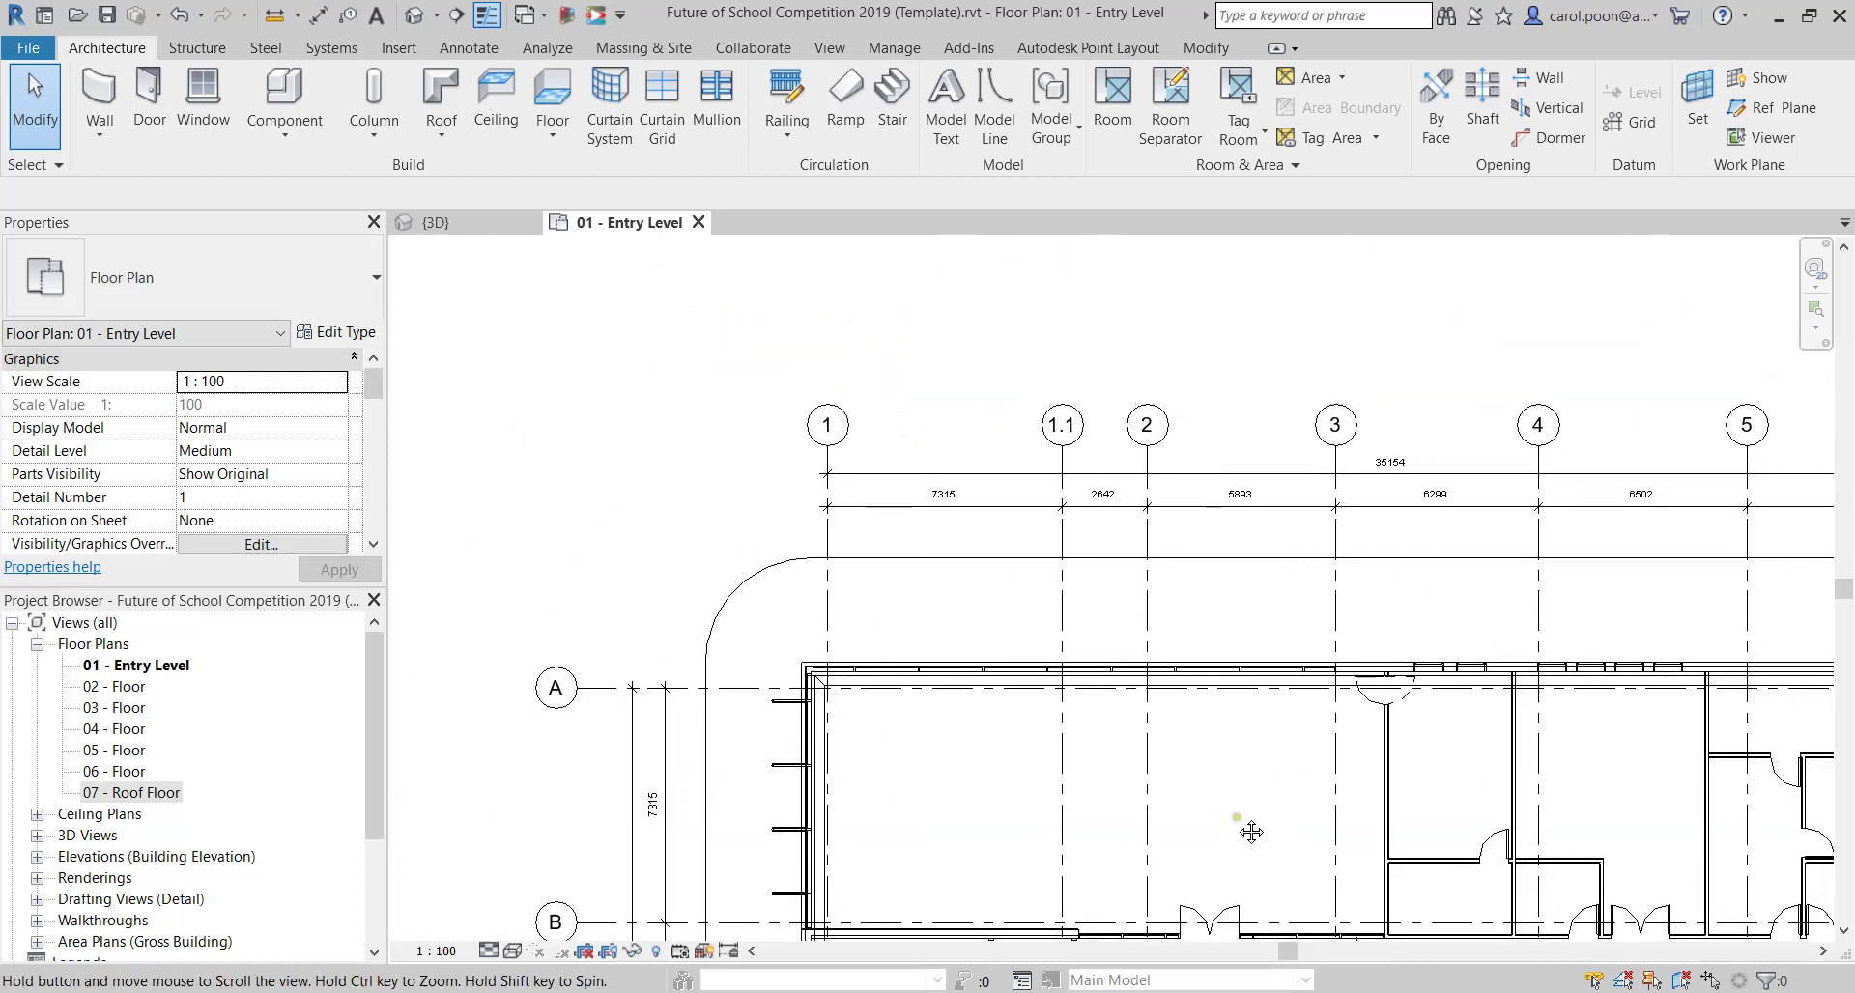
pyautogui.scroll(-2, 1061, 641)
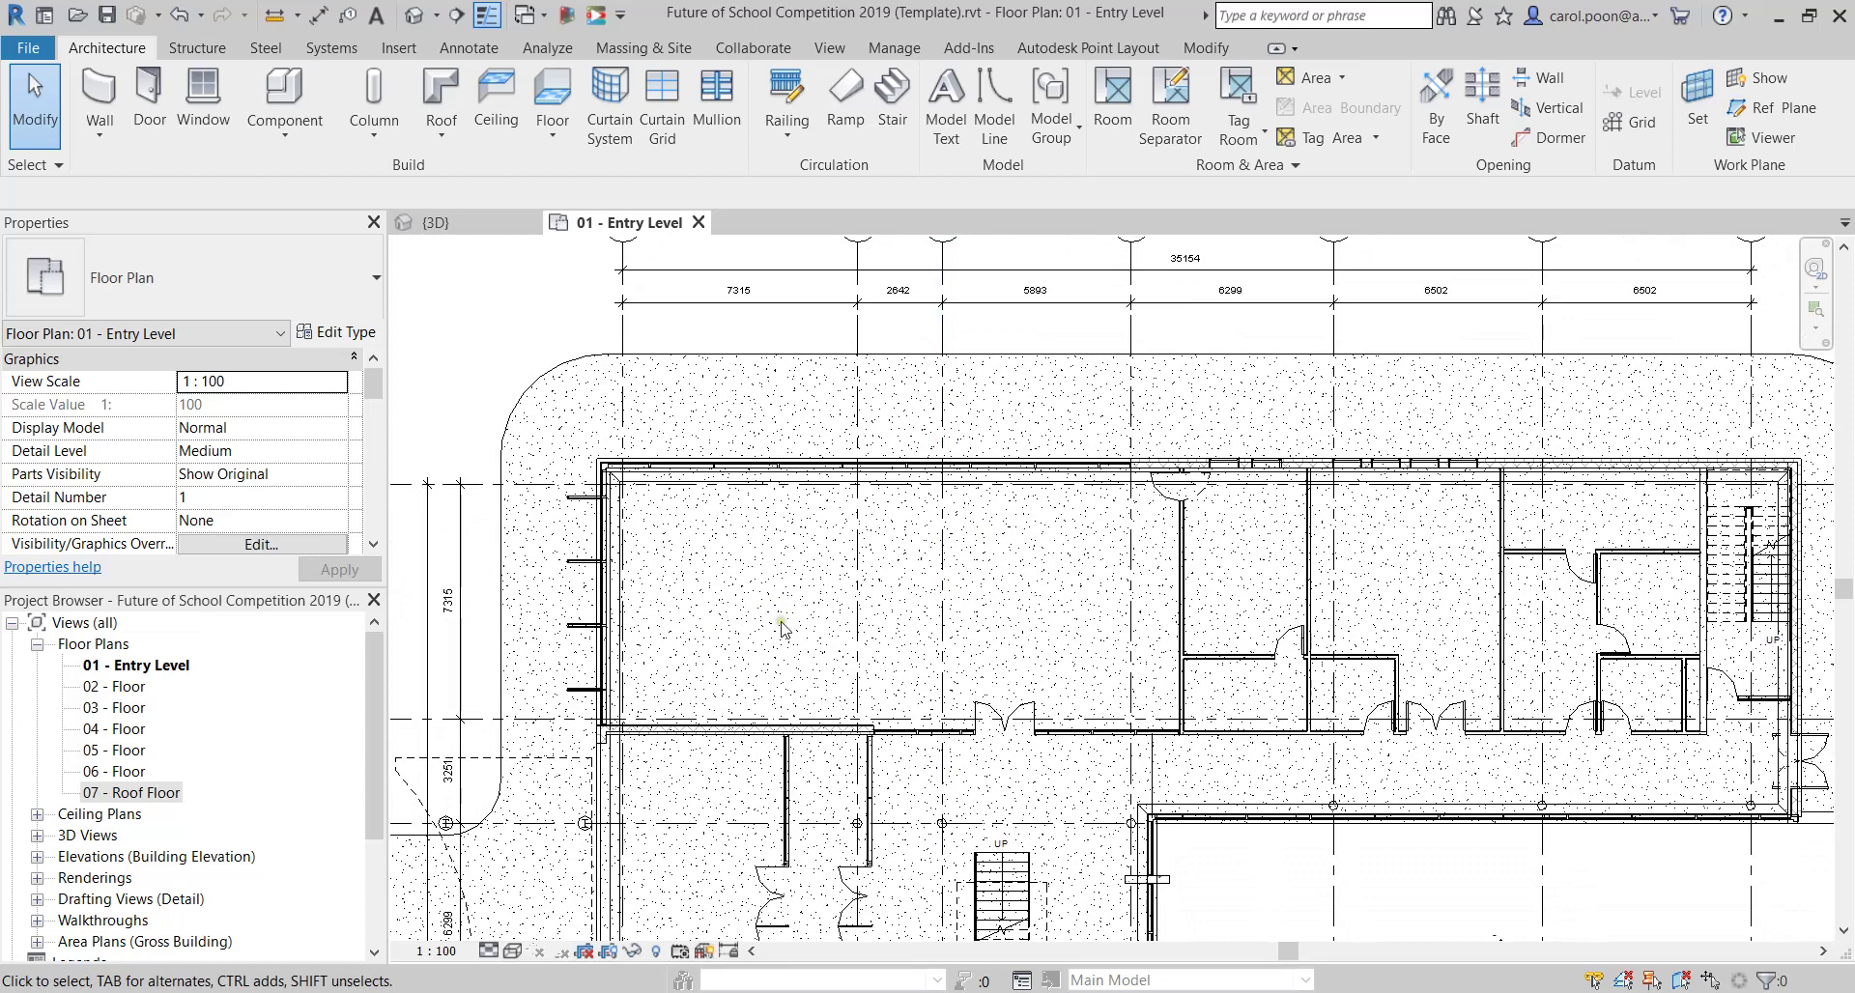
pyautogui.click(596, 645)
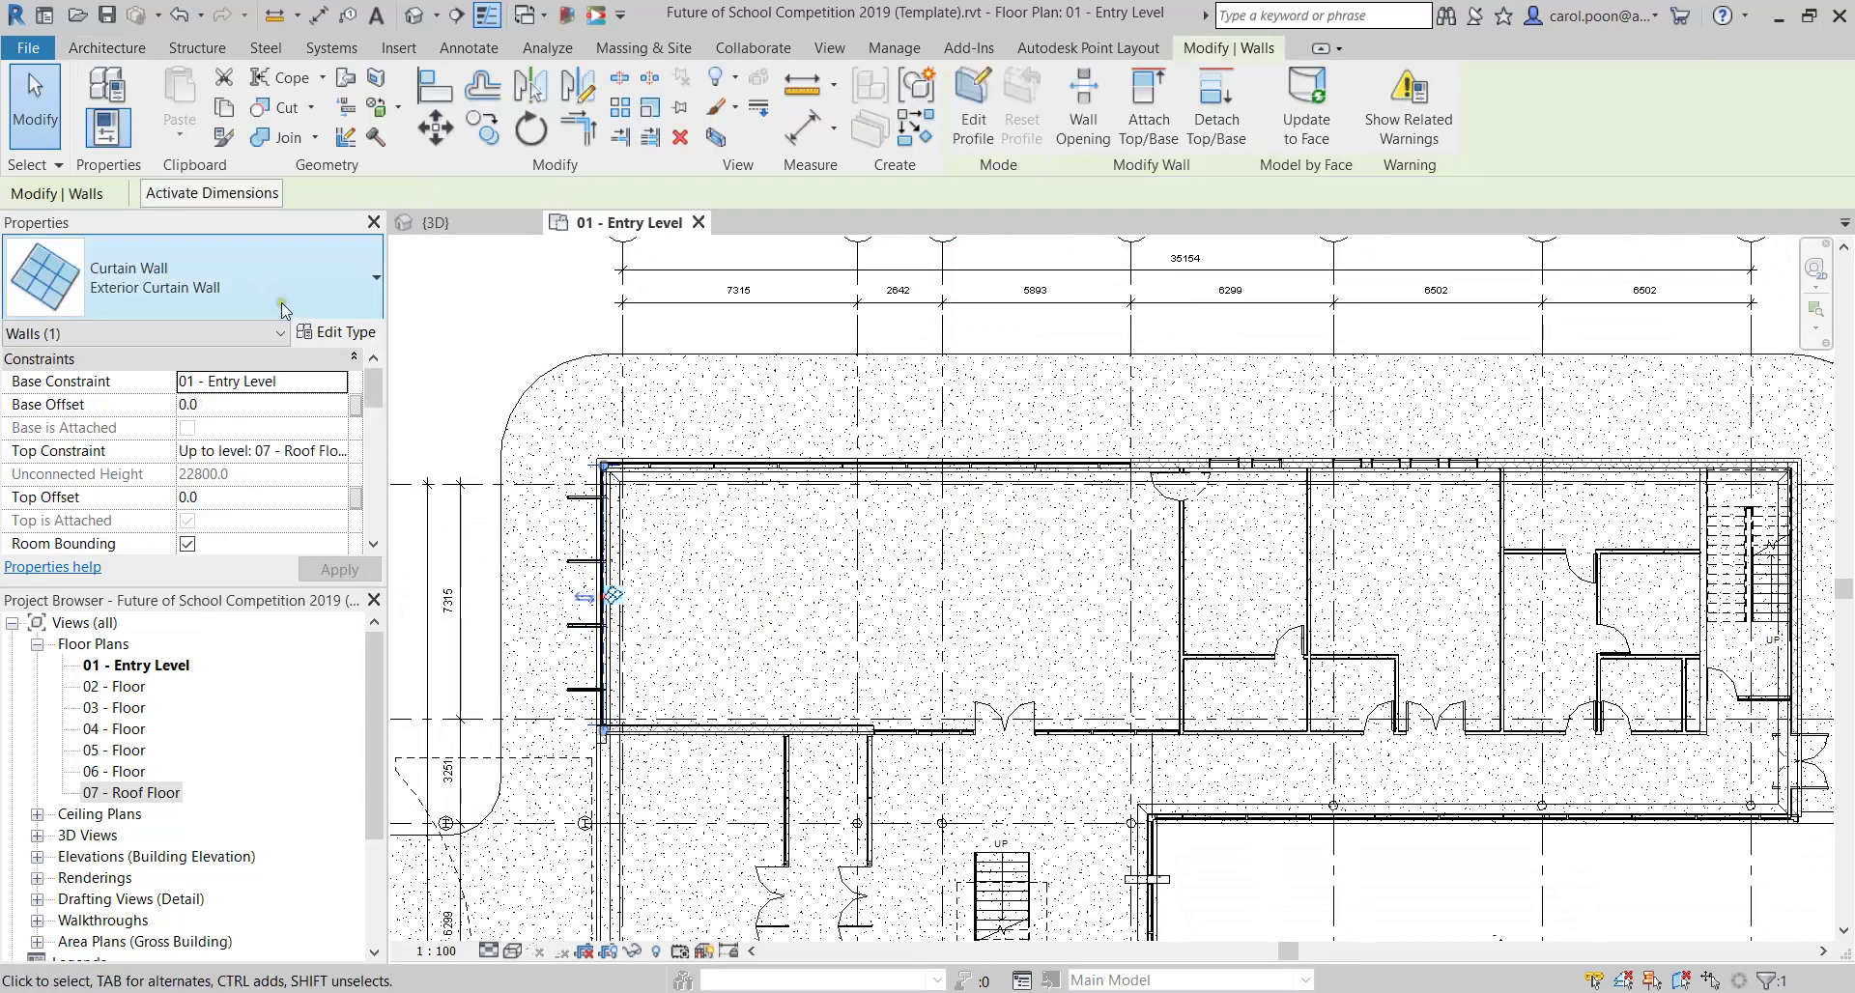
pyautogui.click(863, 471)
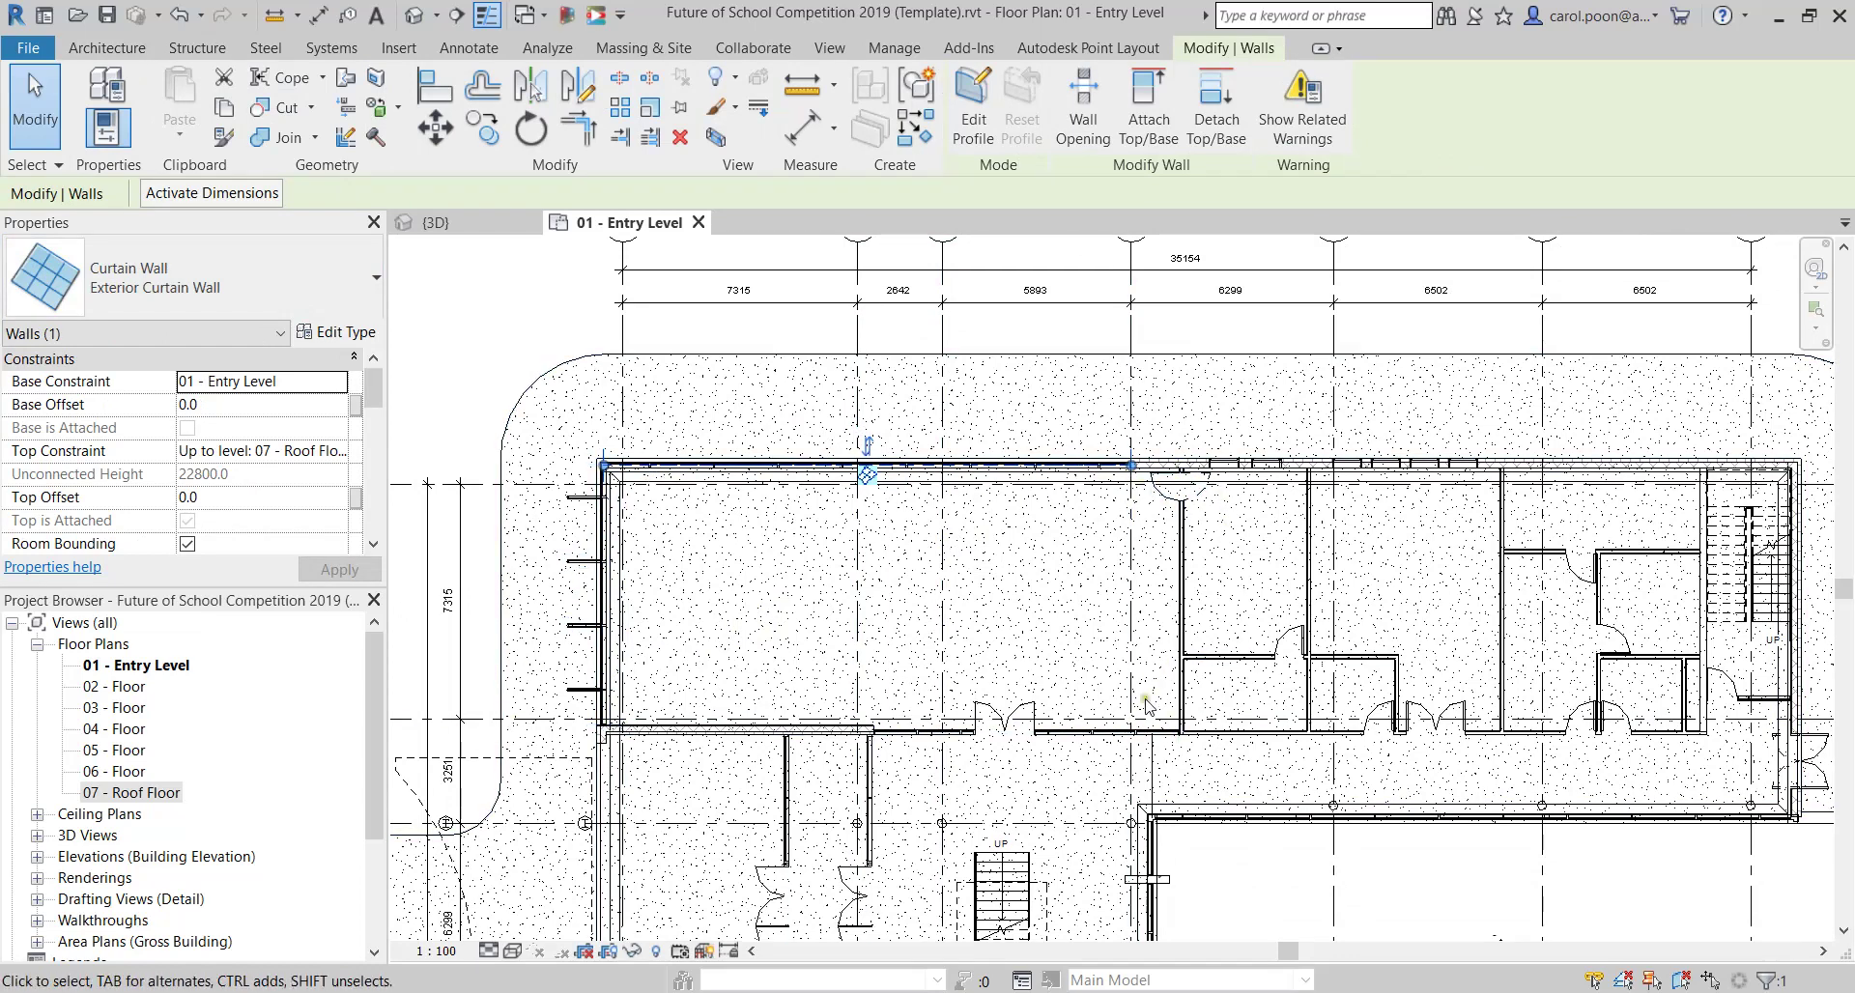
pyautogui.click(698, 731)
pyautogui.click(1188, 620)
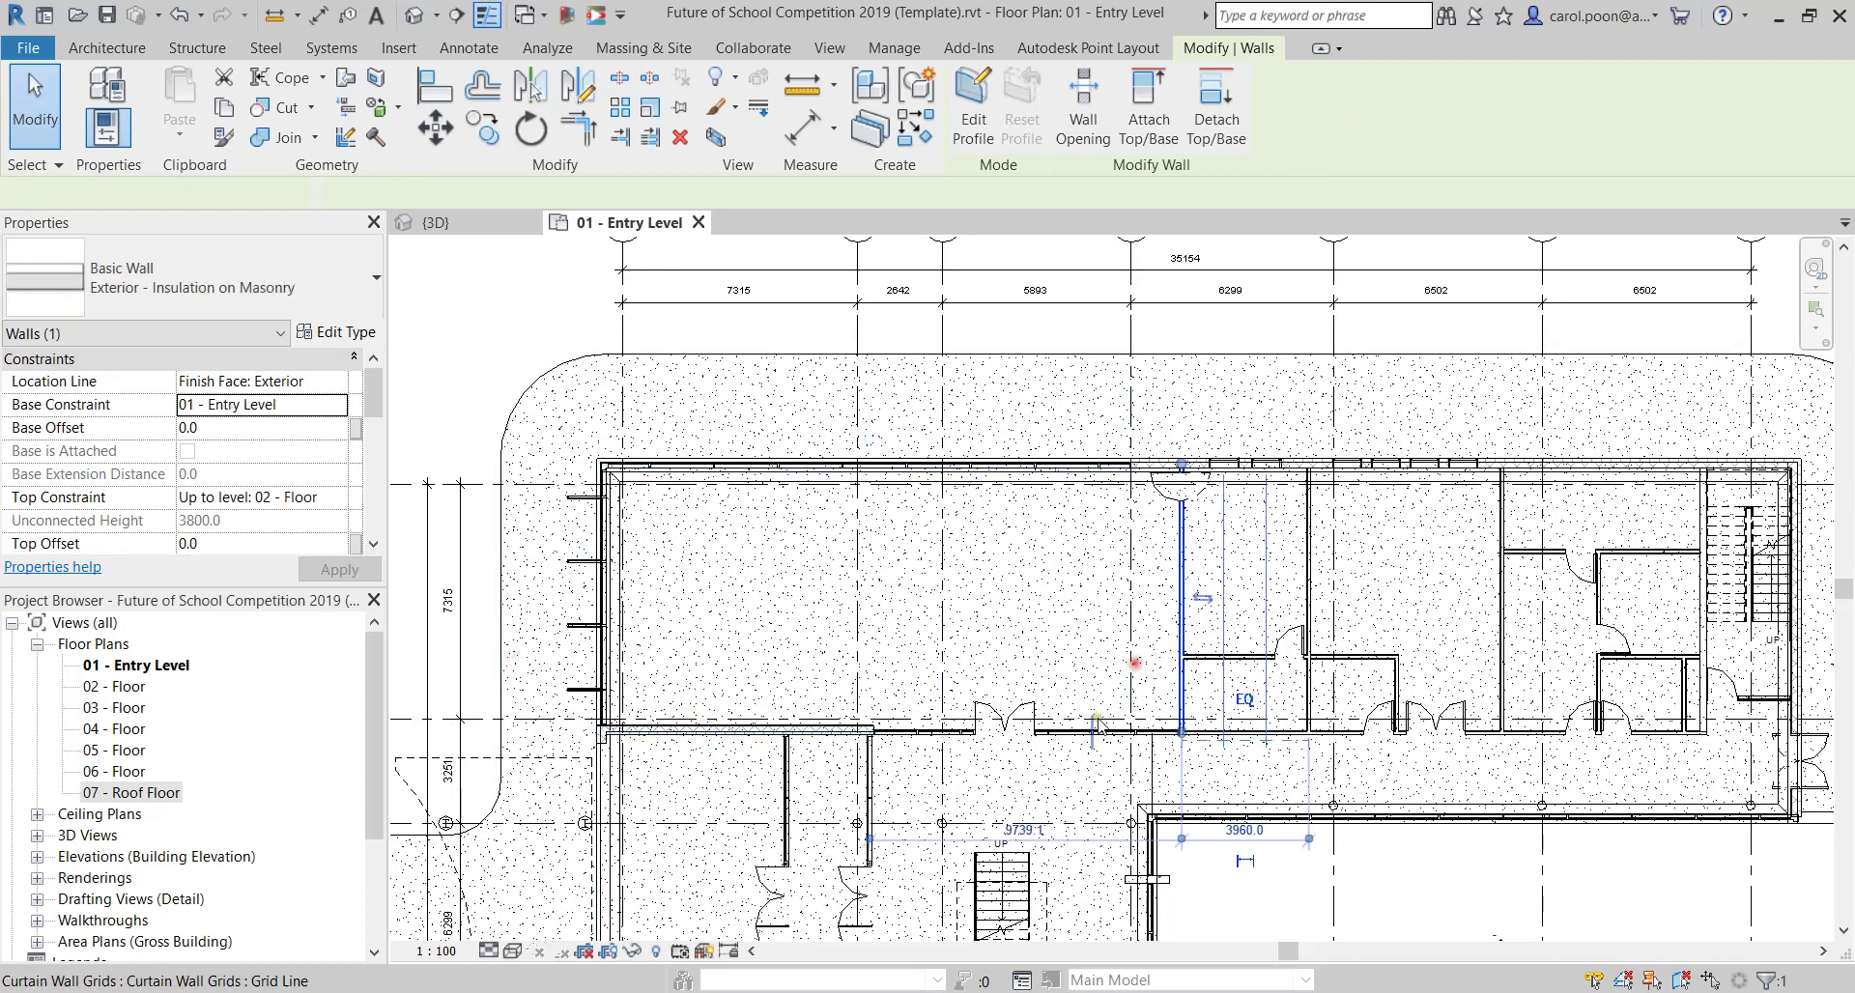
pyautogui.click(1028, 731)
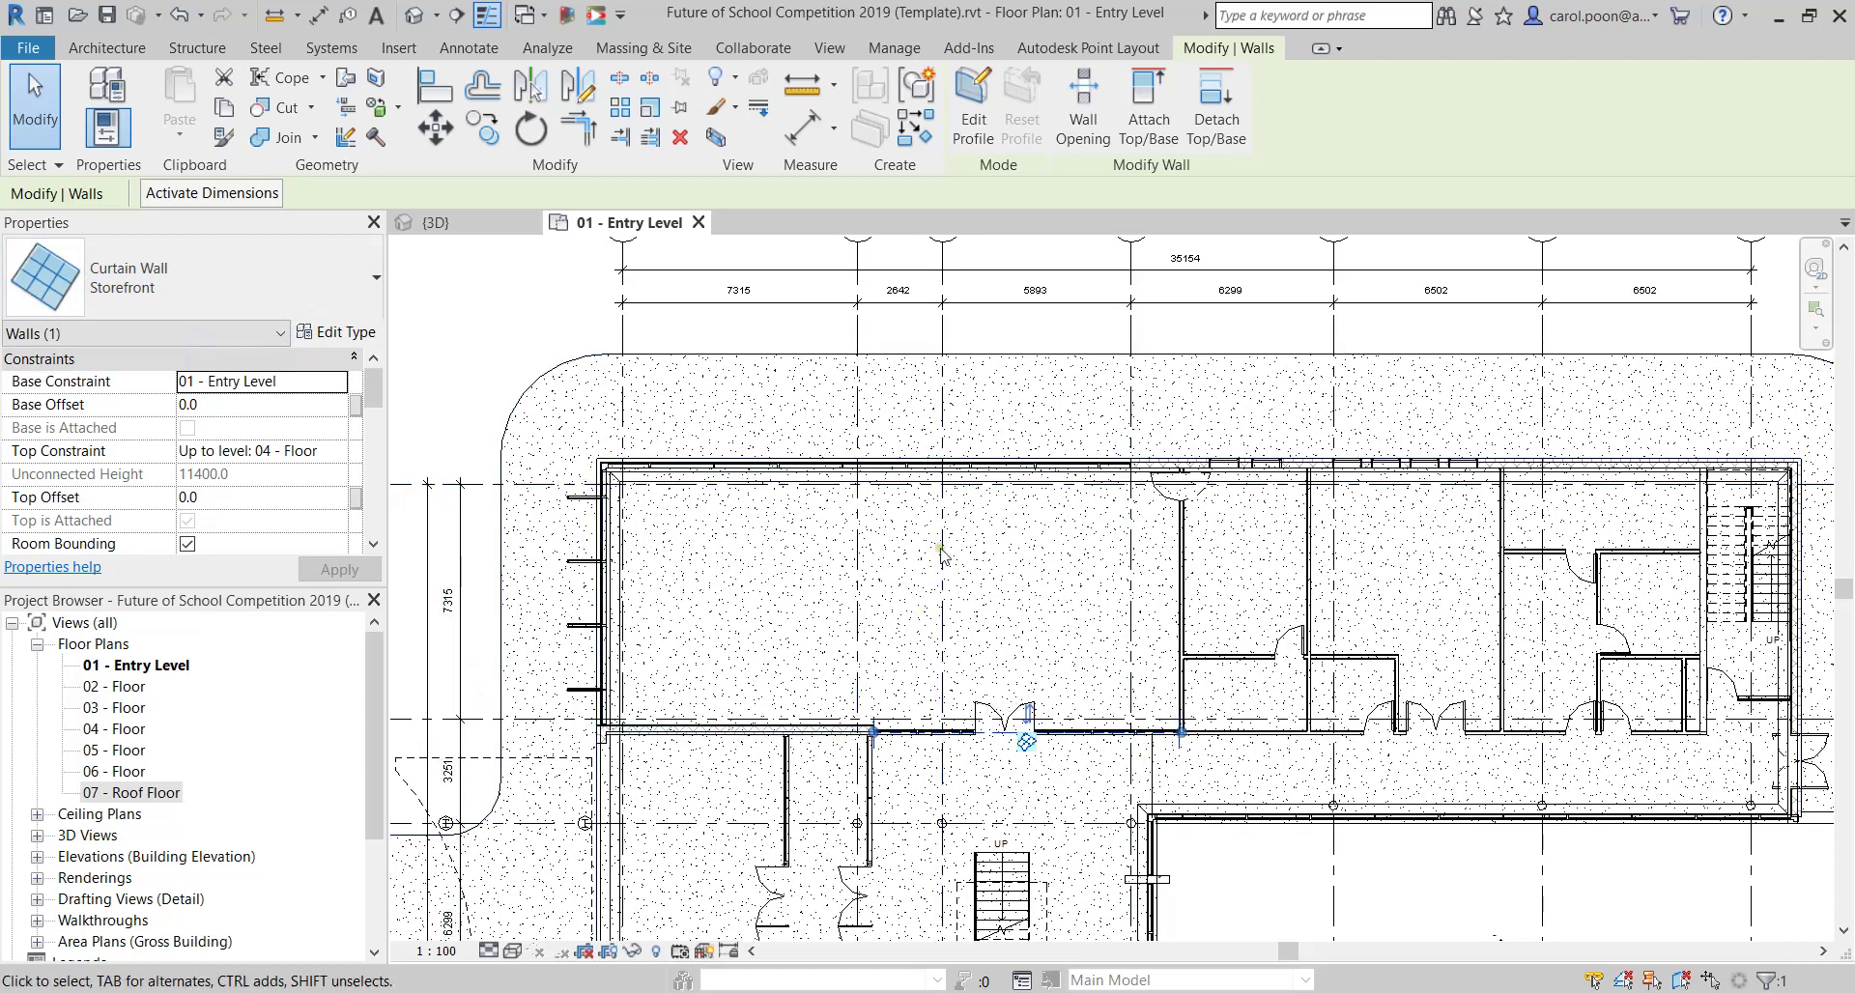
pyautogui.press('Escape')
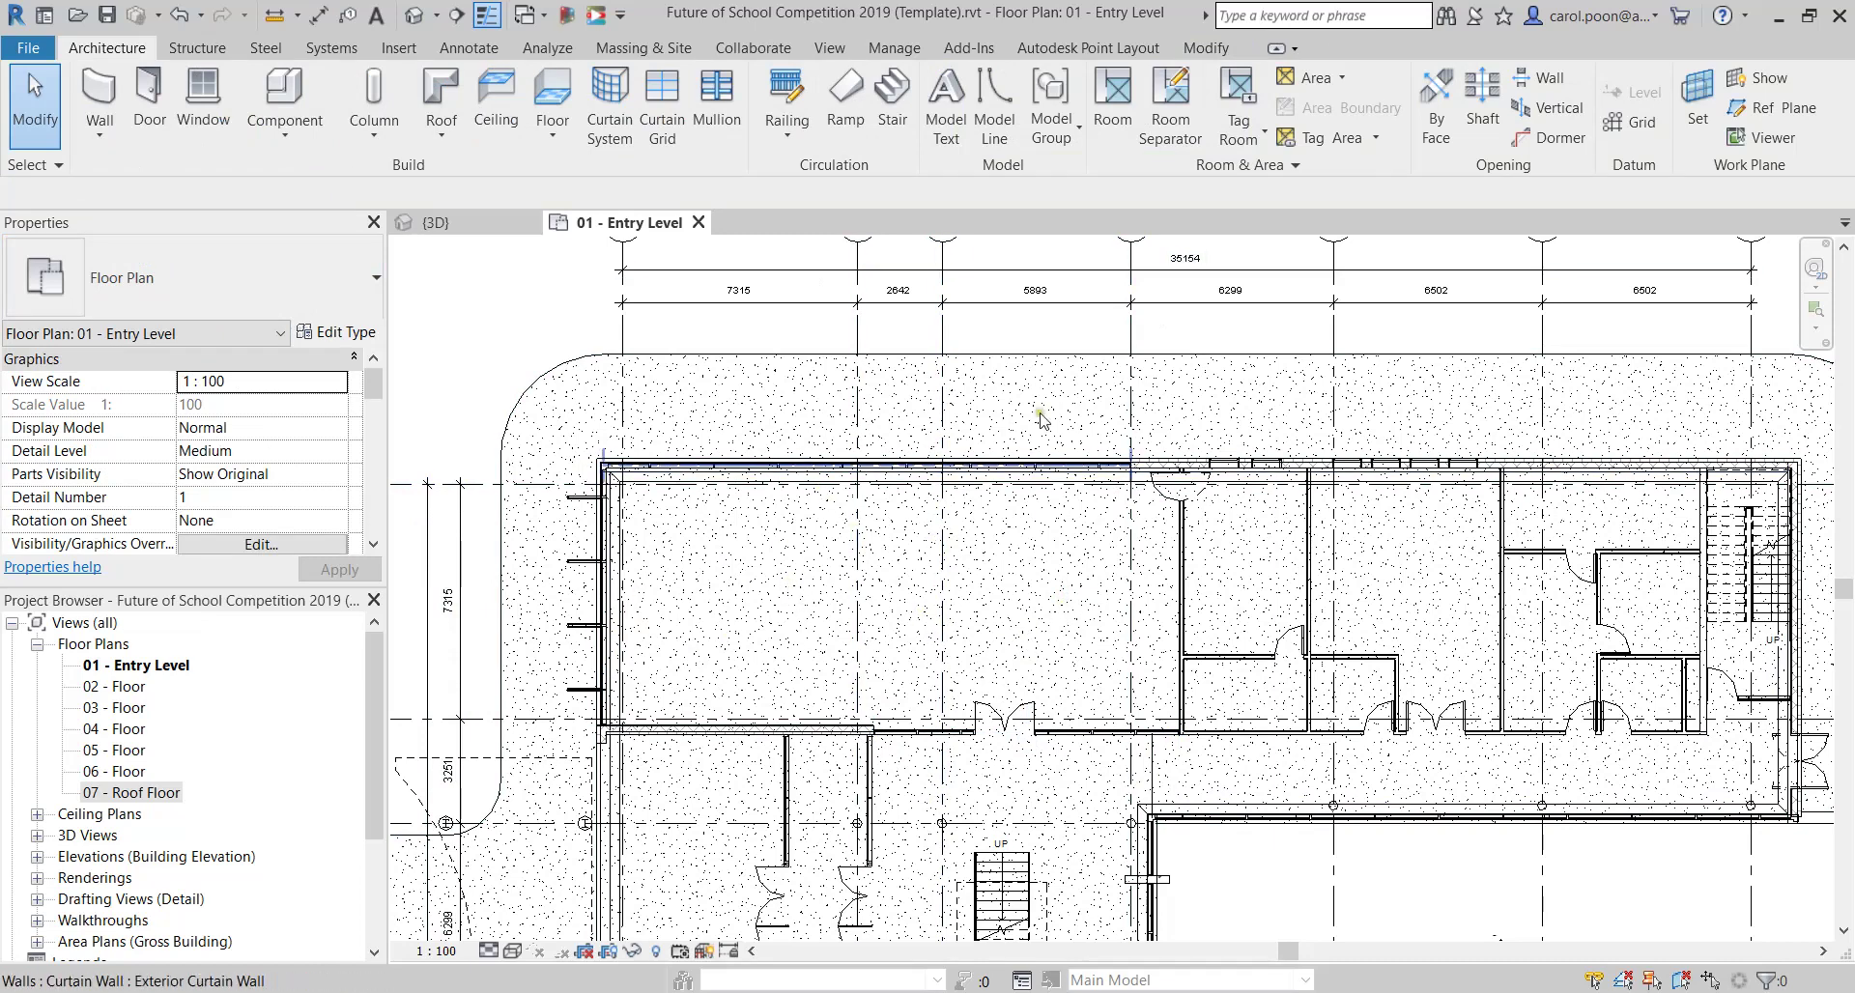
# Place a tagged room, Room 288, in the north wing's large west room.
pyautogui.click(1114, 114)
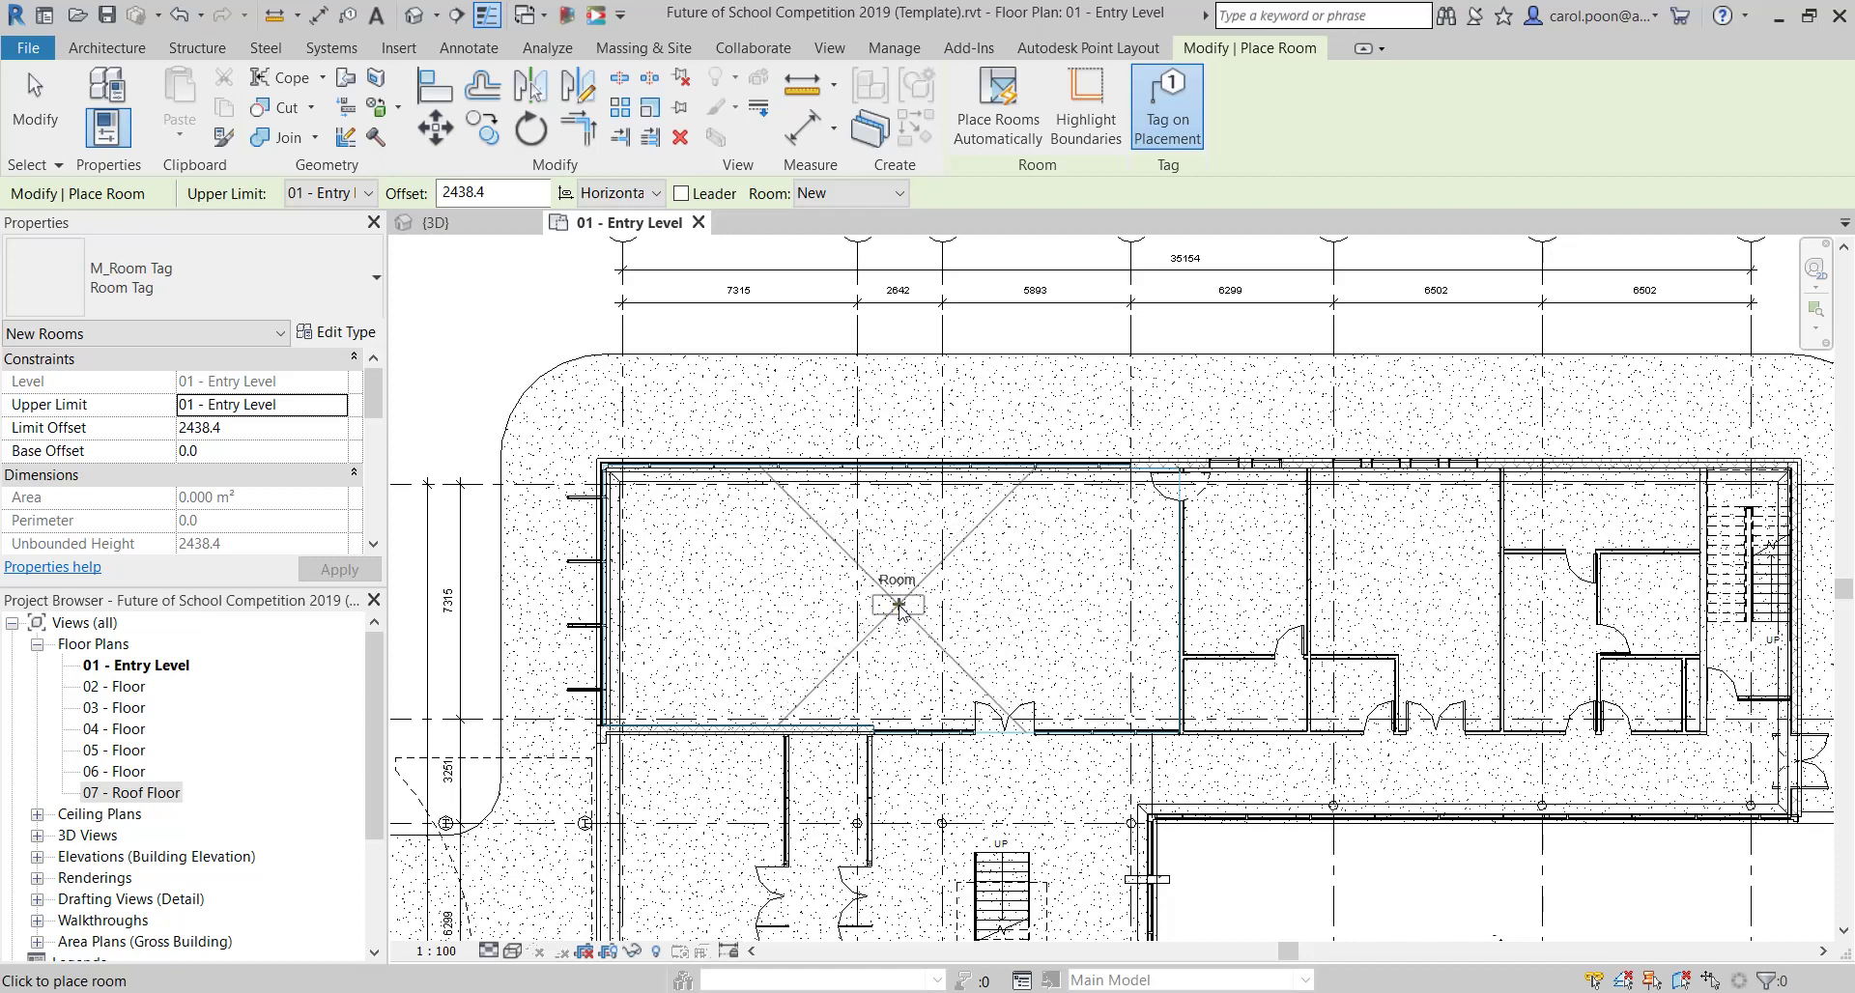
pyautogui.click(899, 605)
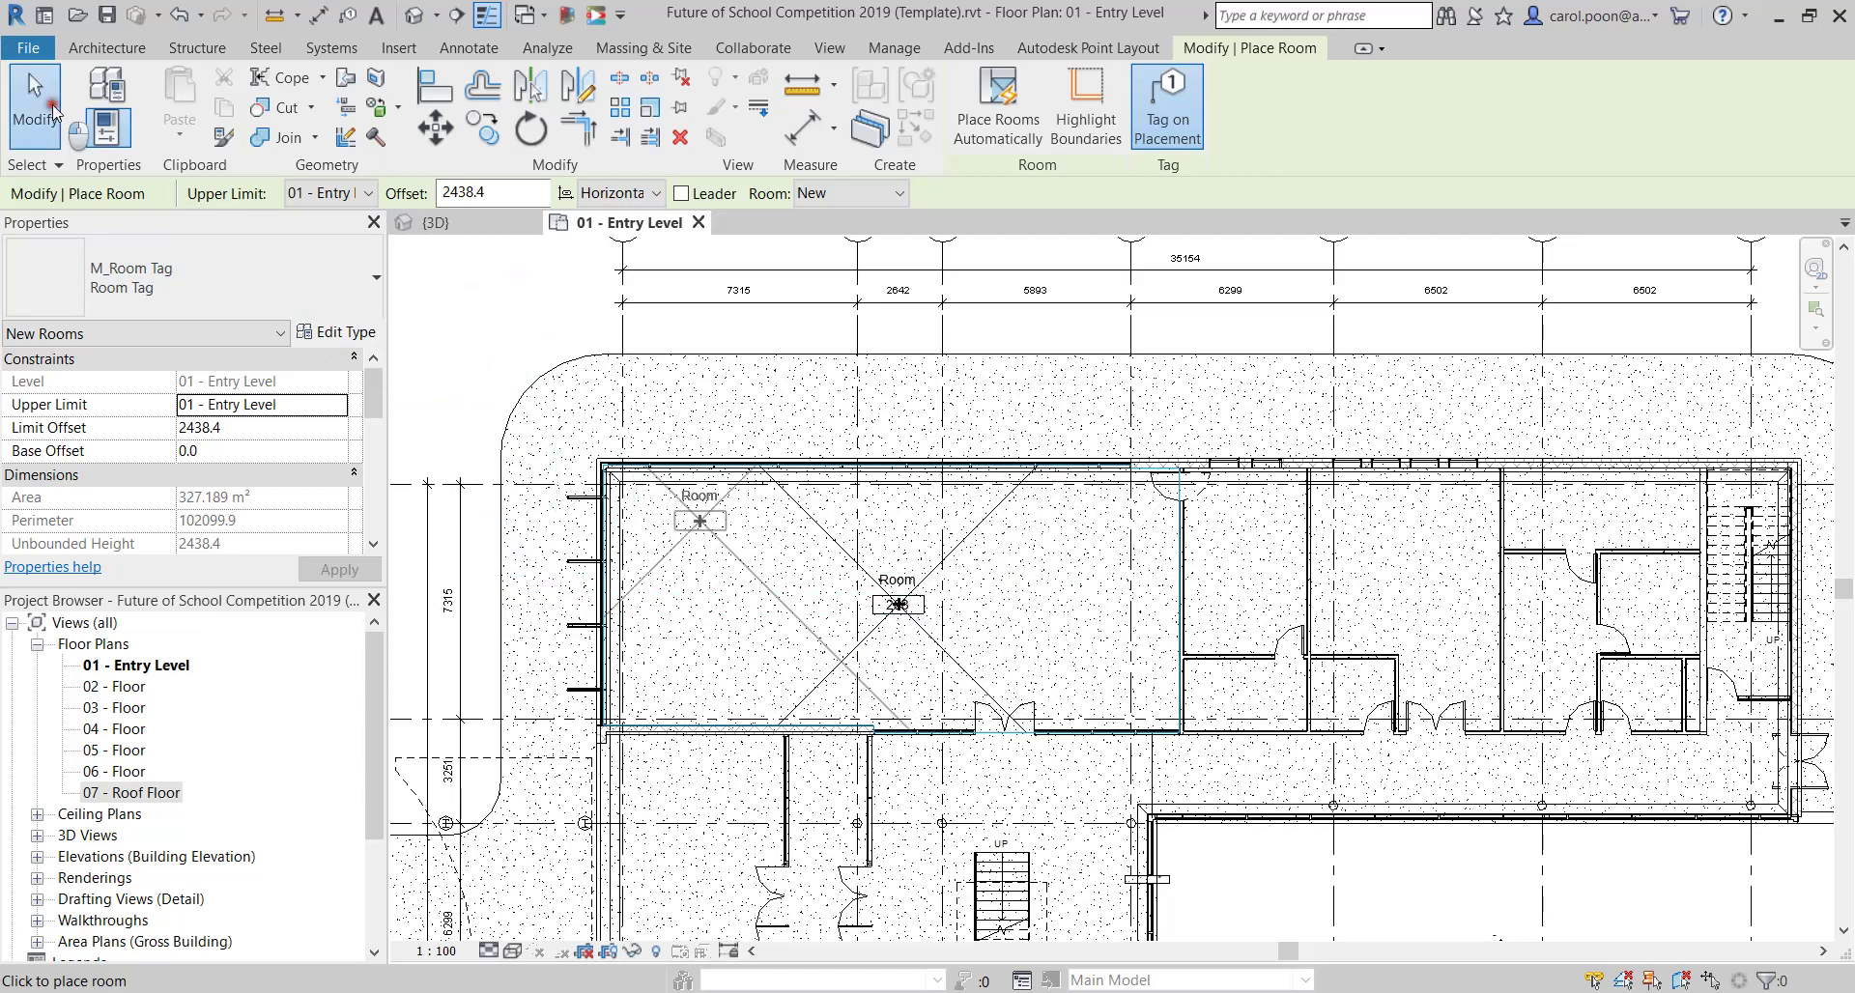
pyautogui.click(54, 114)
pyautogui.scroll(1, 904, 623)
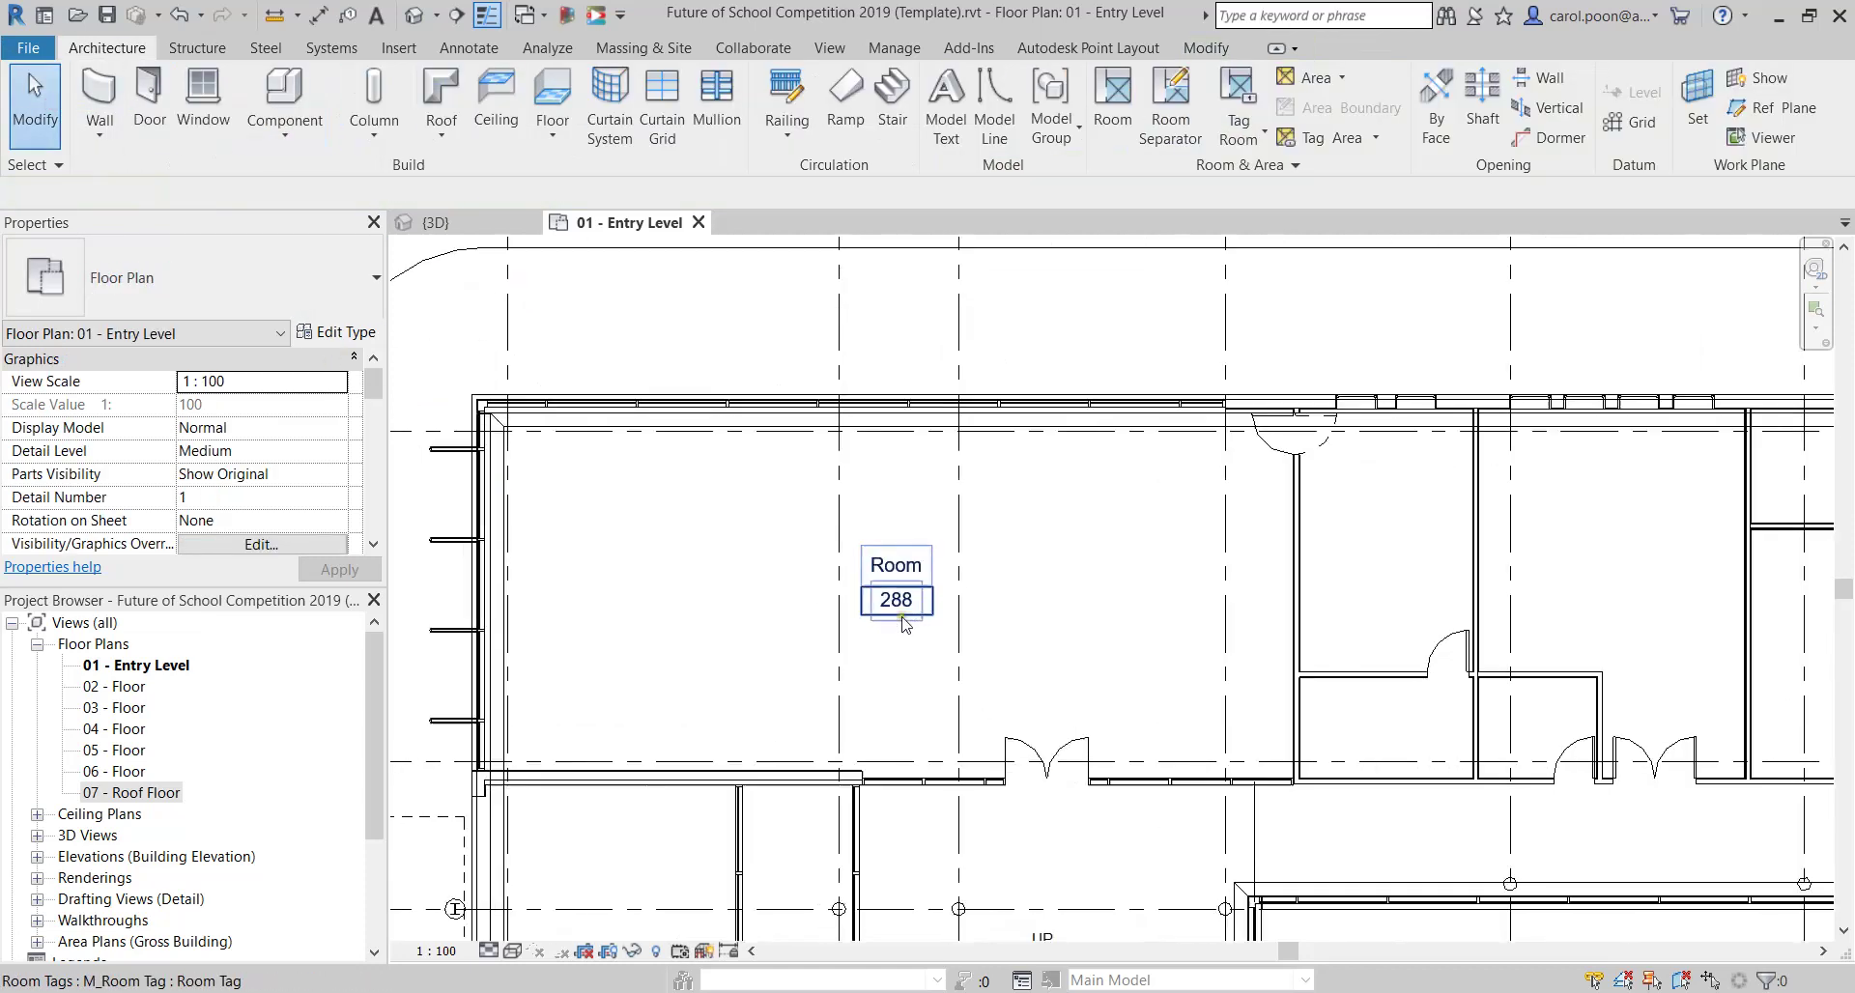
pyautogui.scroll(1, 928, 647)
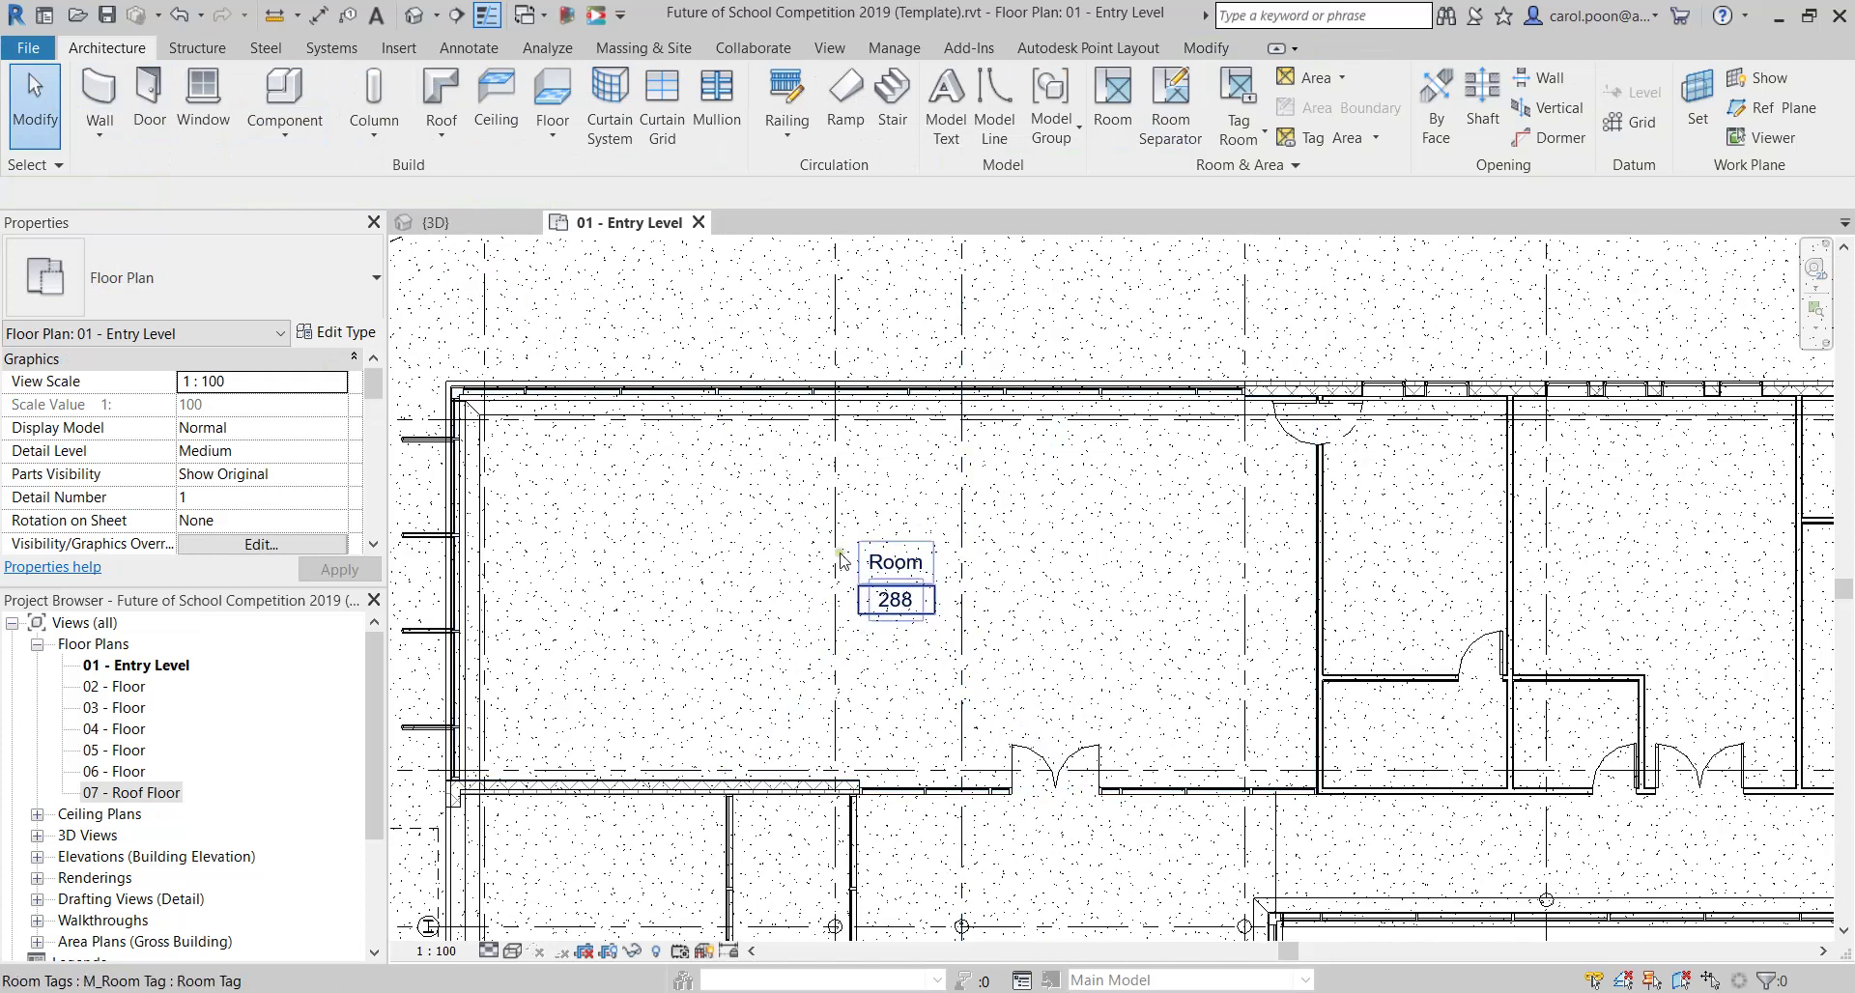
pyautogui.scroll(1, 903, 638)
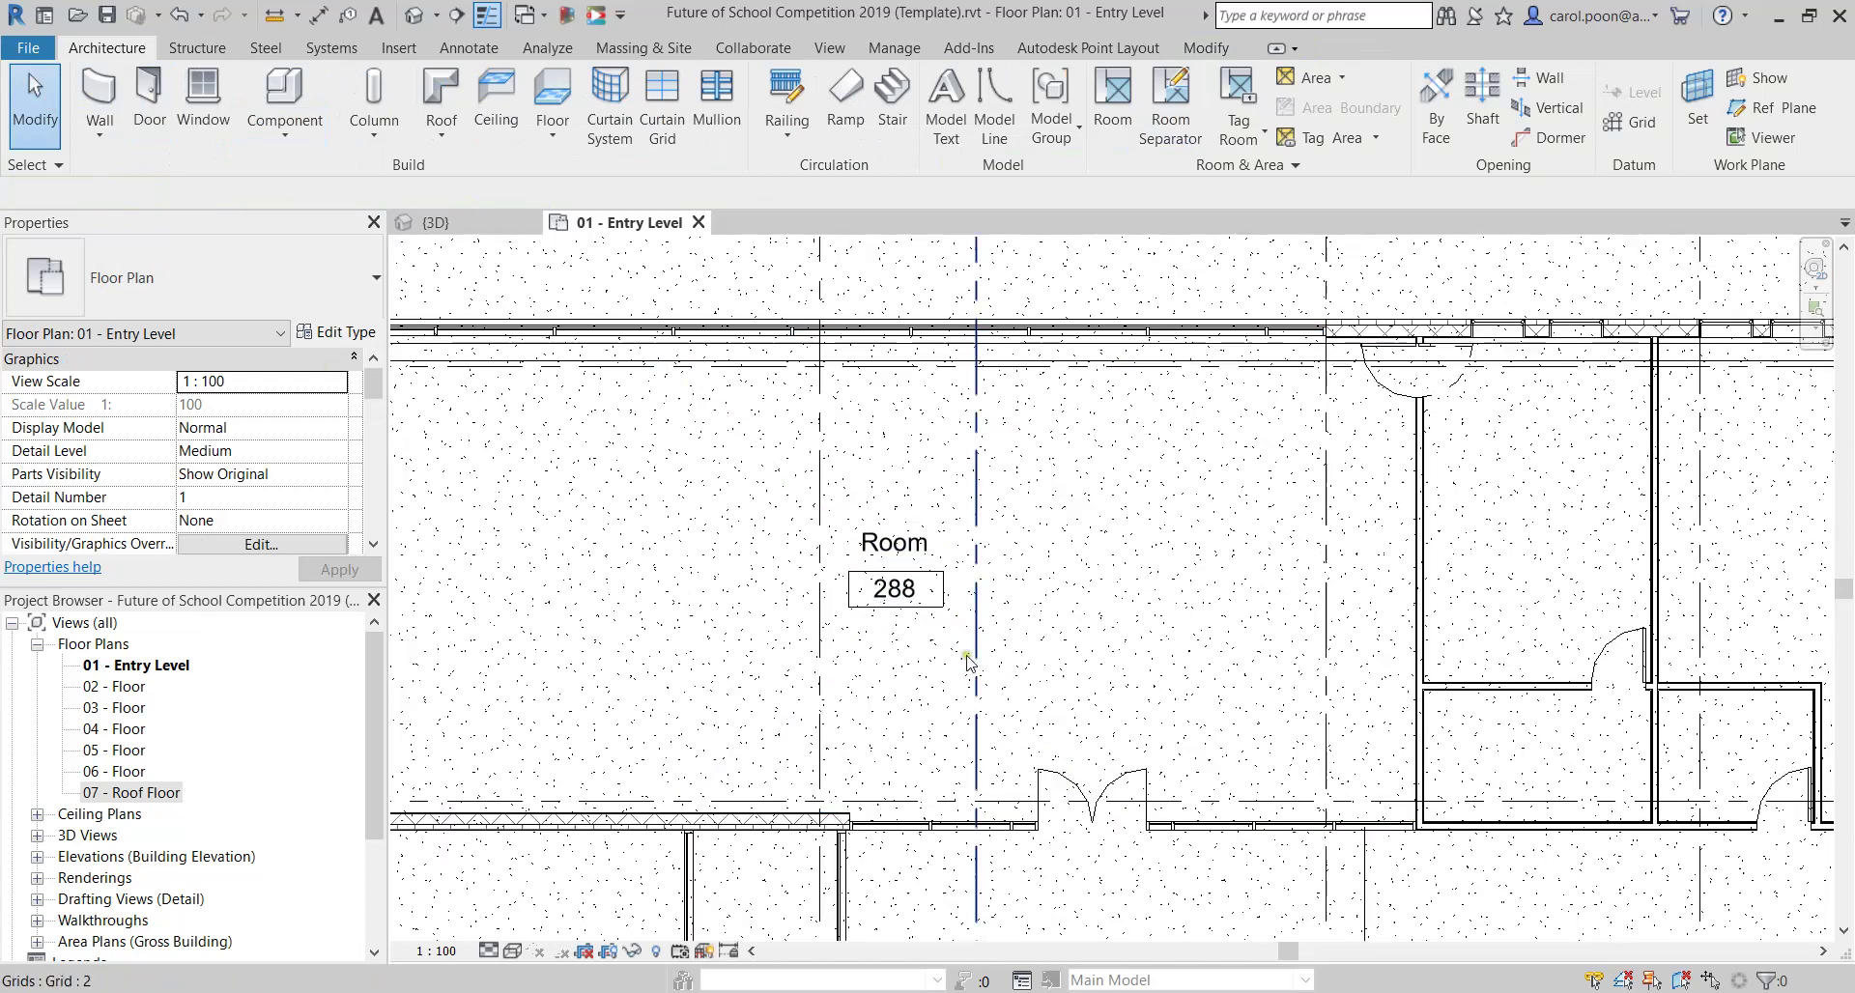
pyautogui.click(961, 665)
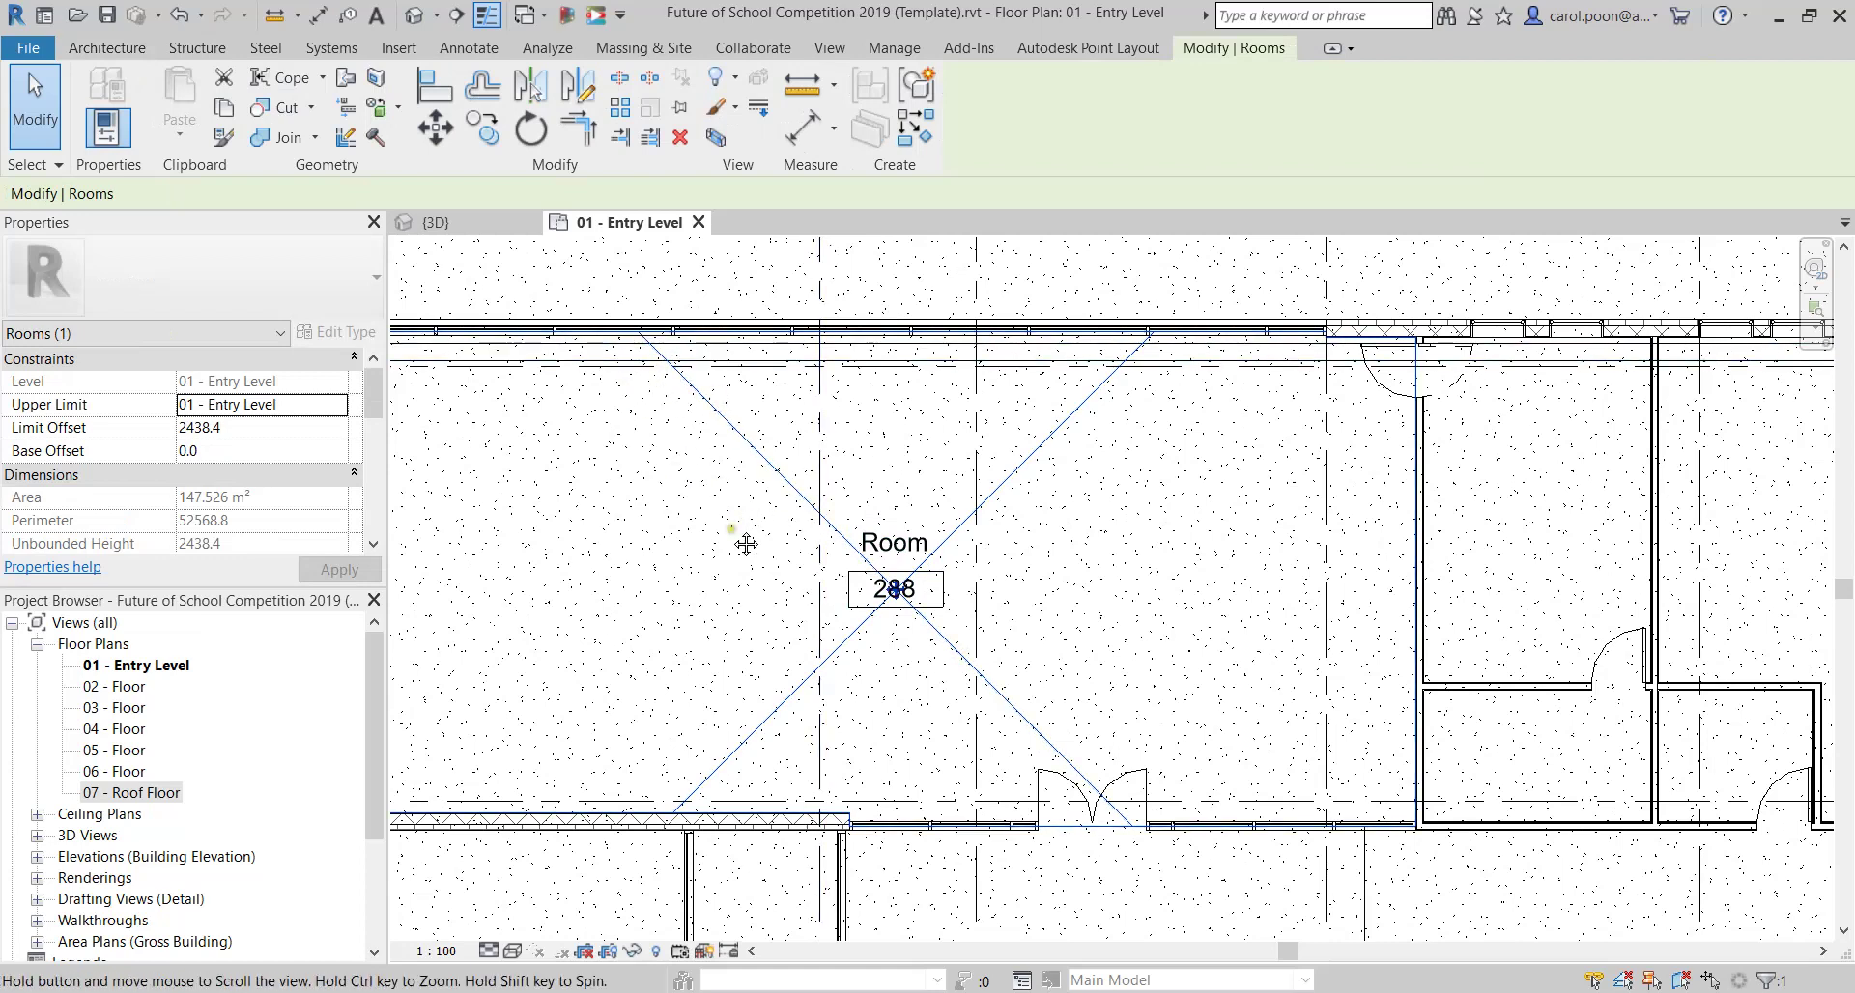
pyautogui.moveTo(747, 538); pyautogui.dragTo(928, 545, button='middle')
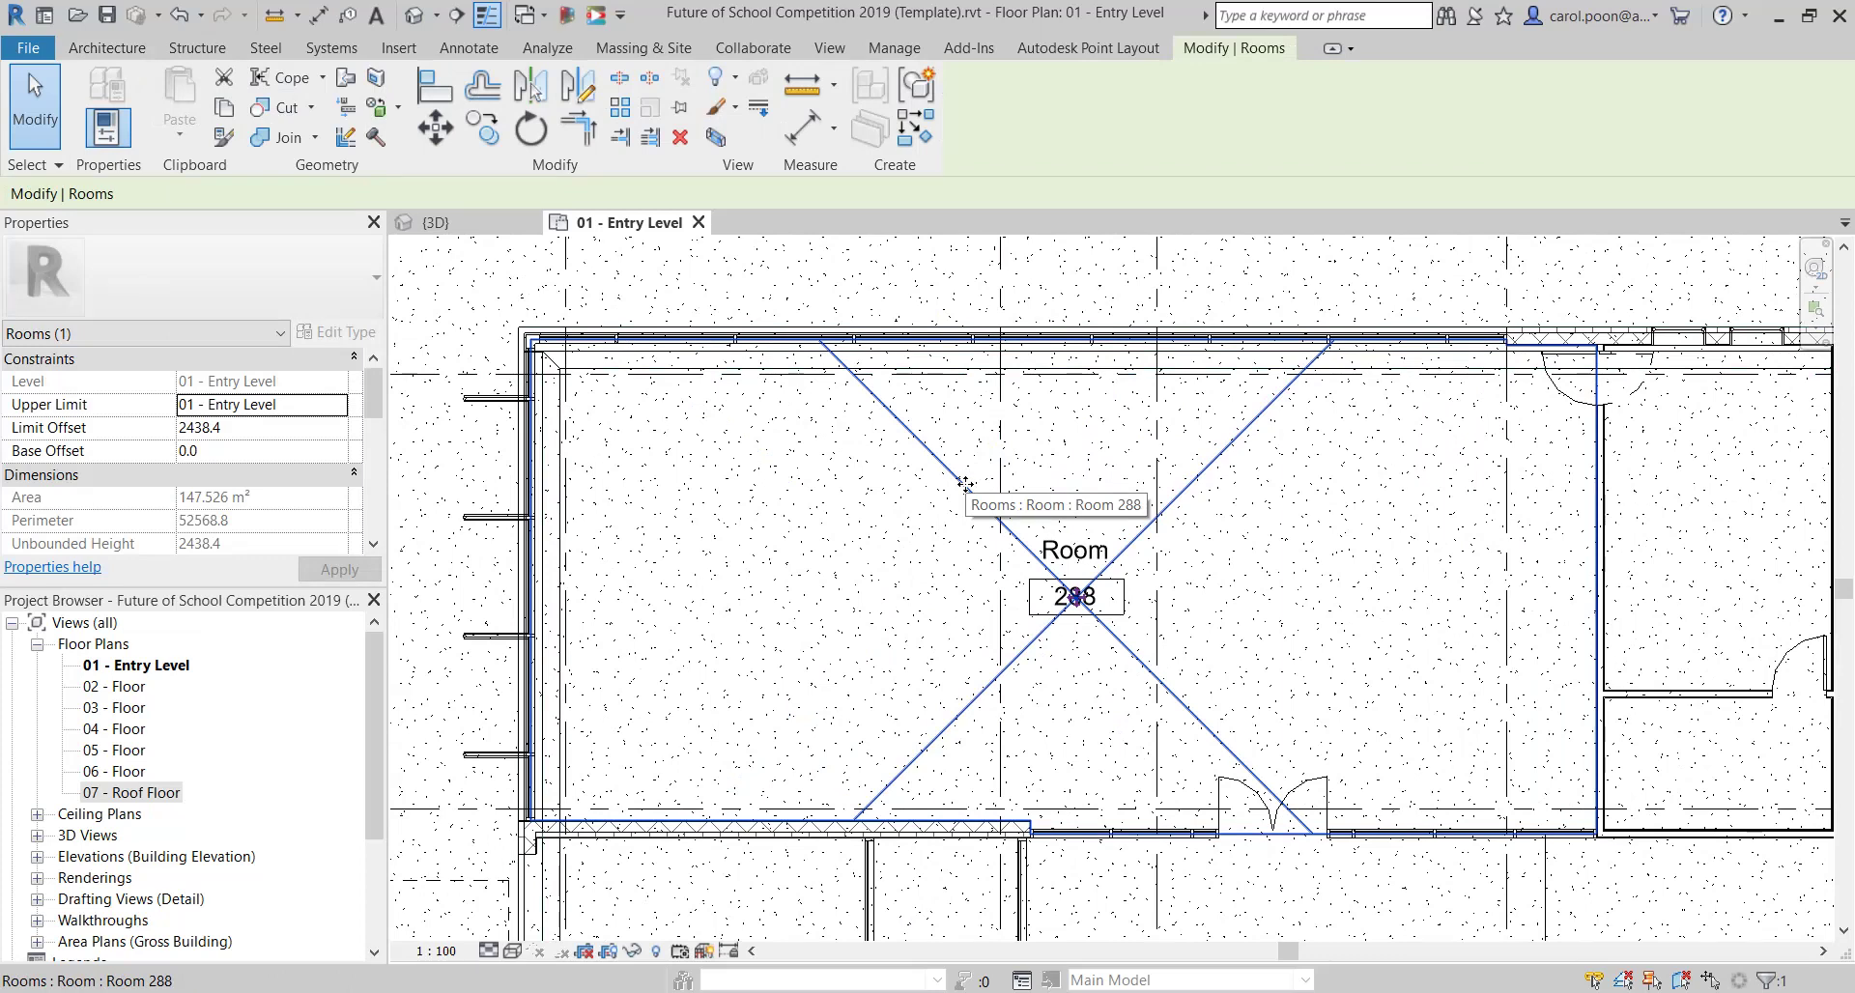
pyautogui.click(1286, 683)
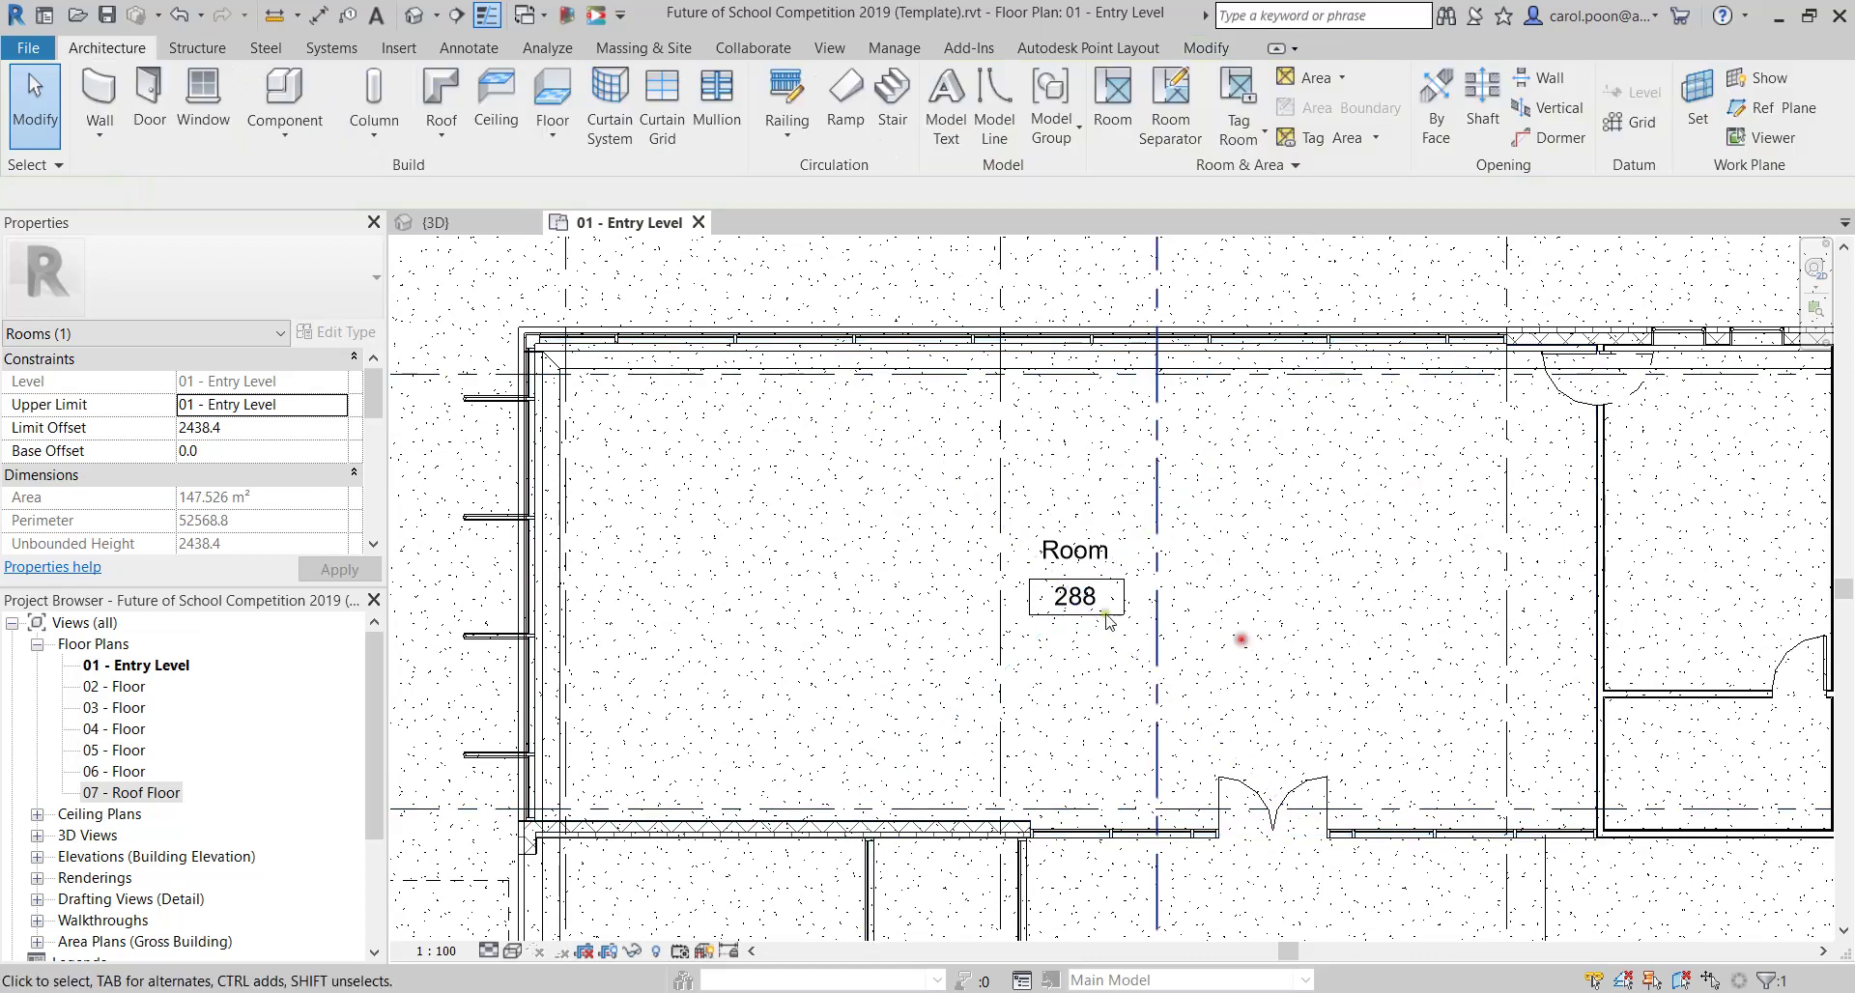
pyautogui.click(1081, 616)
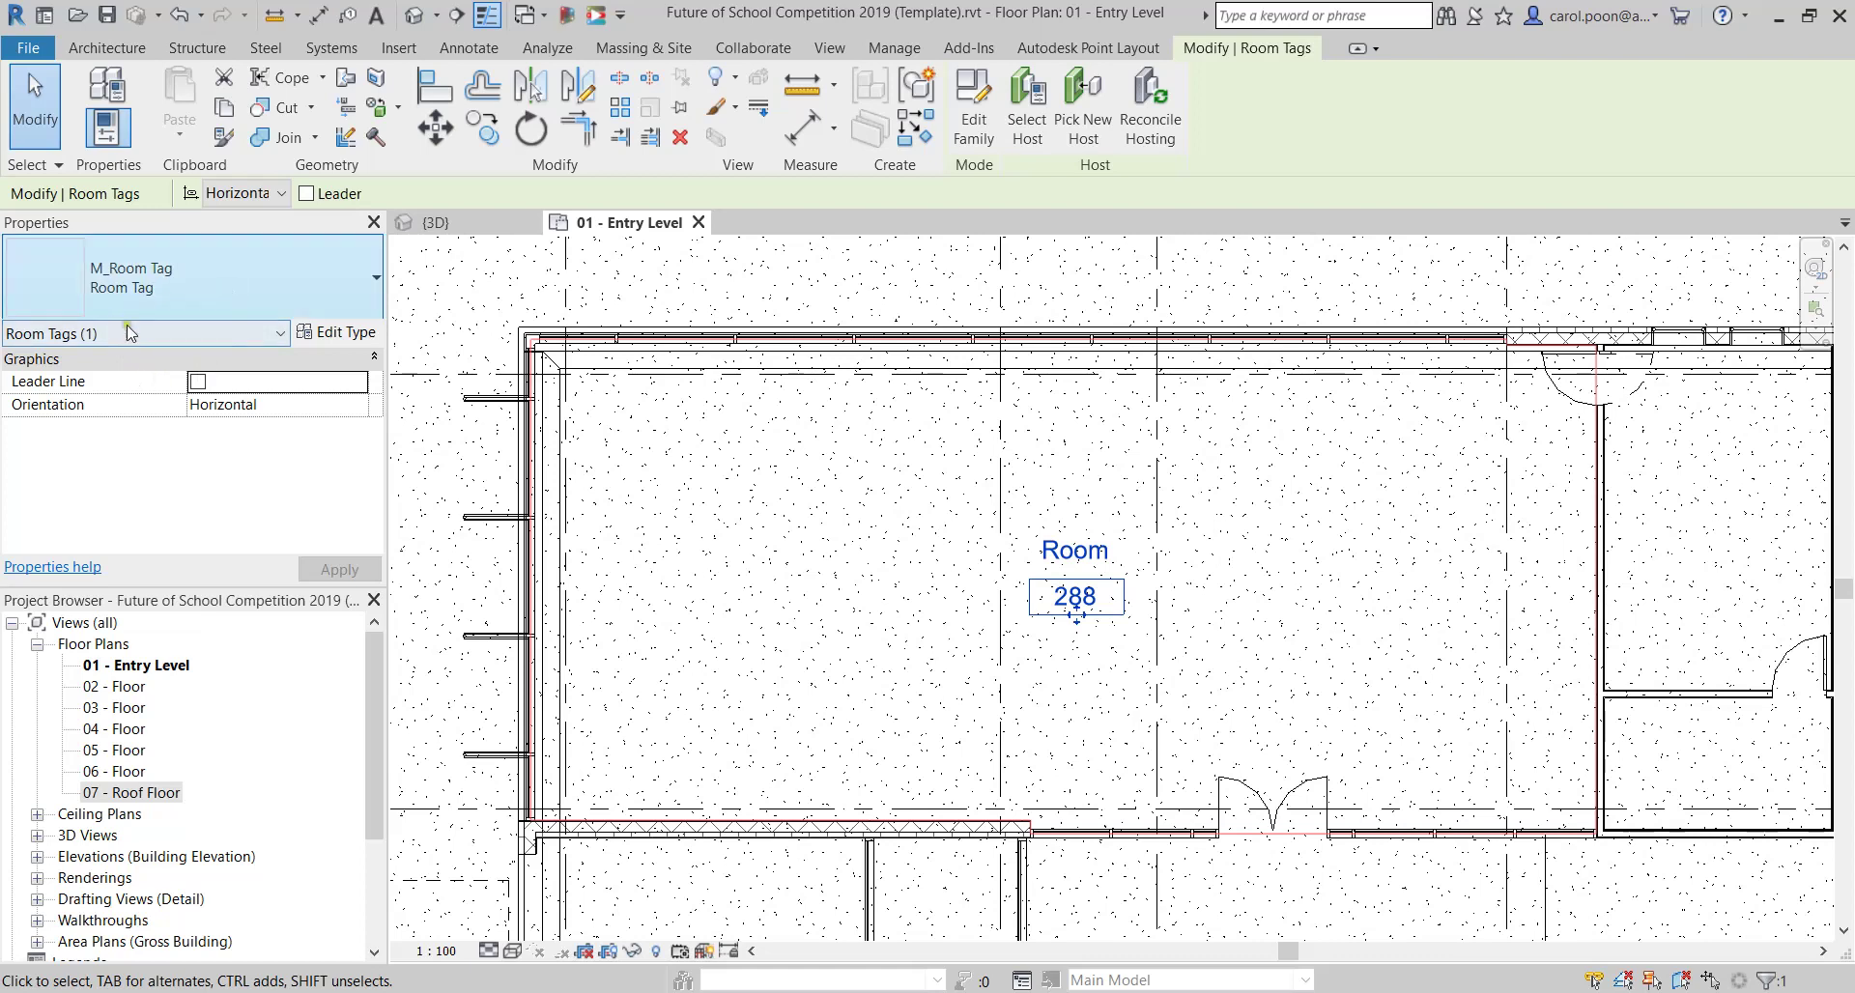
pyautogui.click(1237, 464)
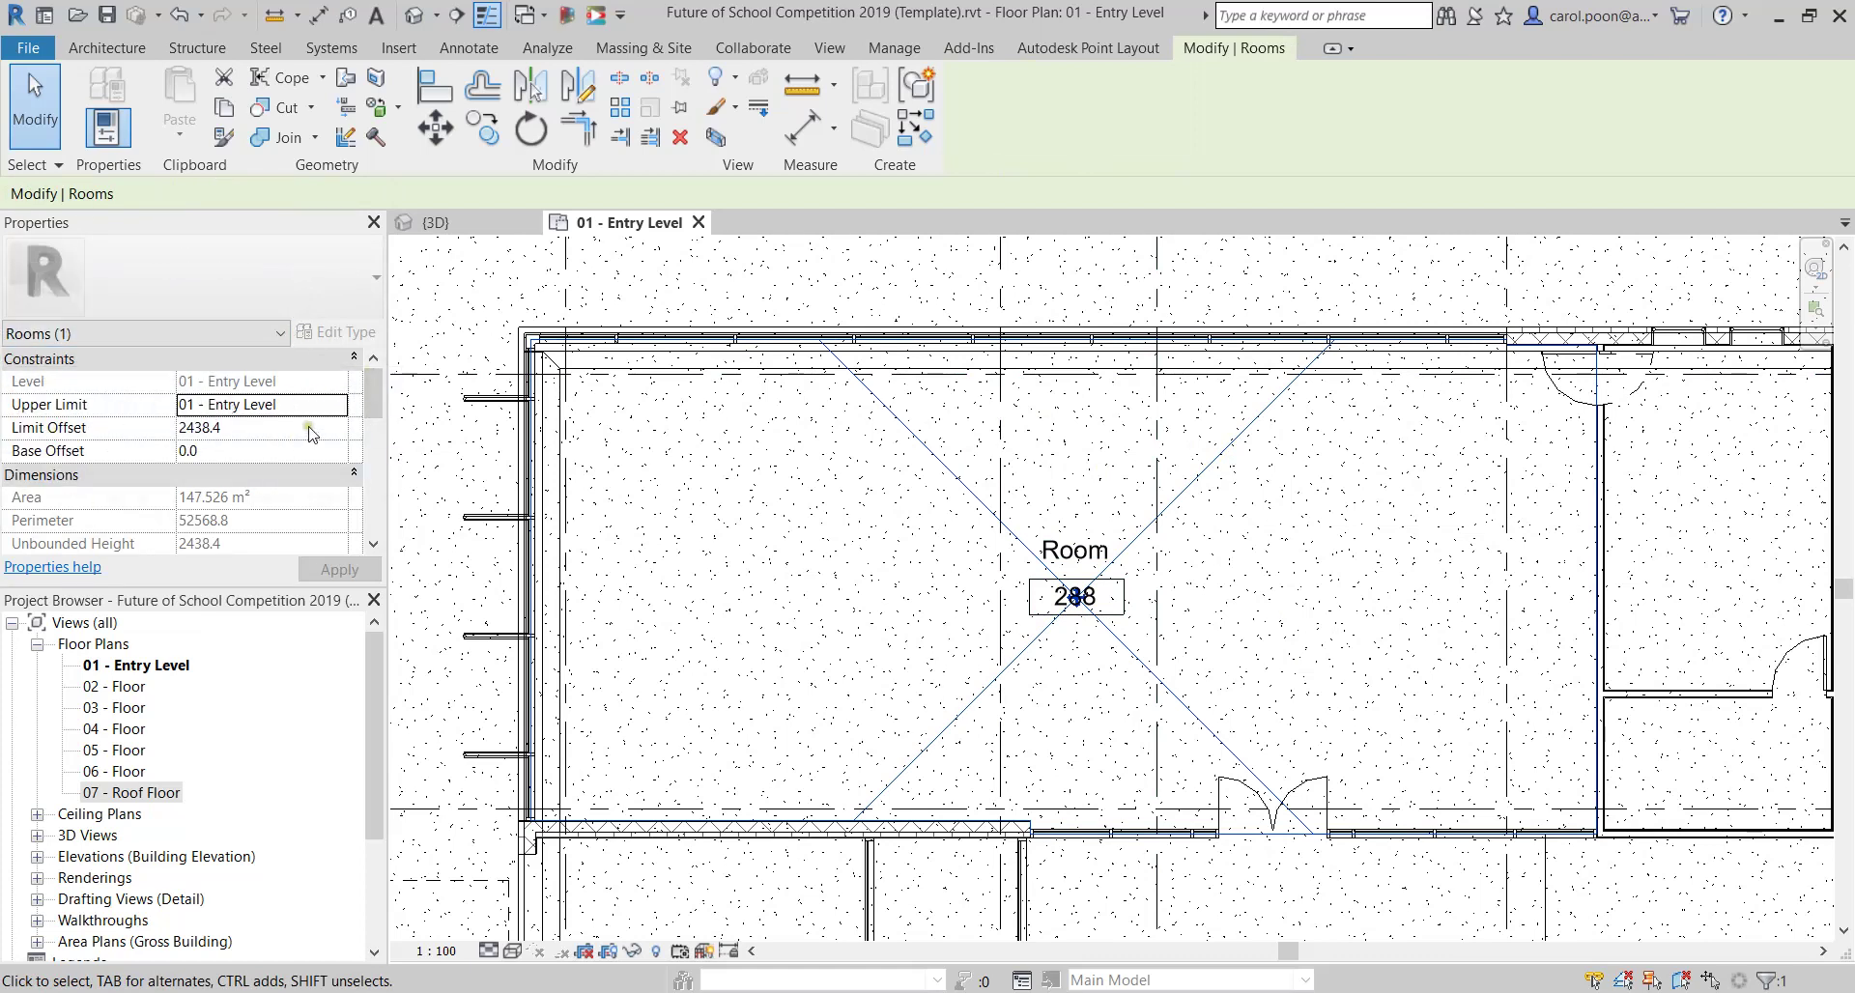
pyautogui.scroll(-1, 376, 440)
pyautogui.scroll(-2, 376, 442)
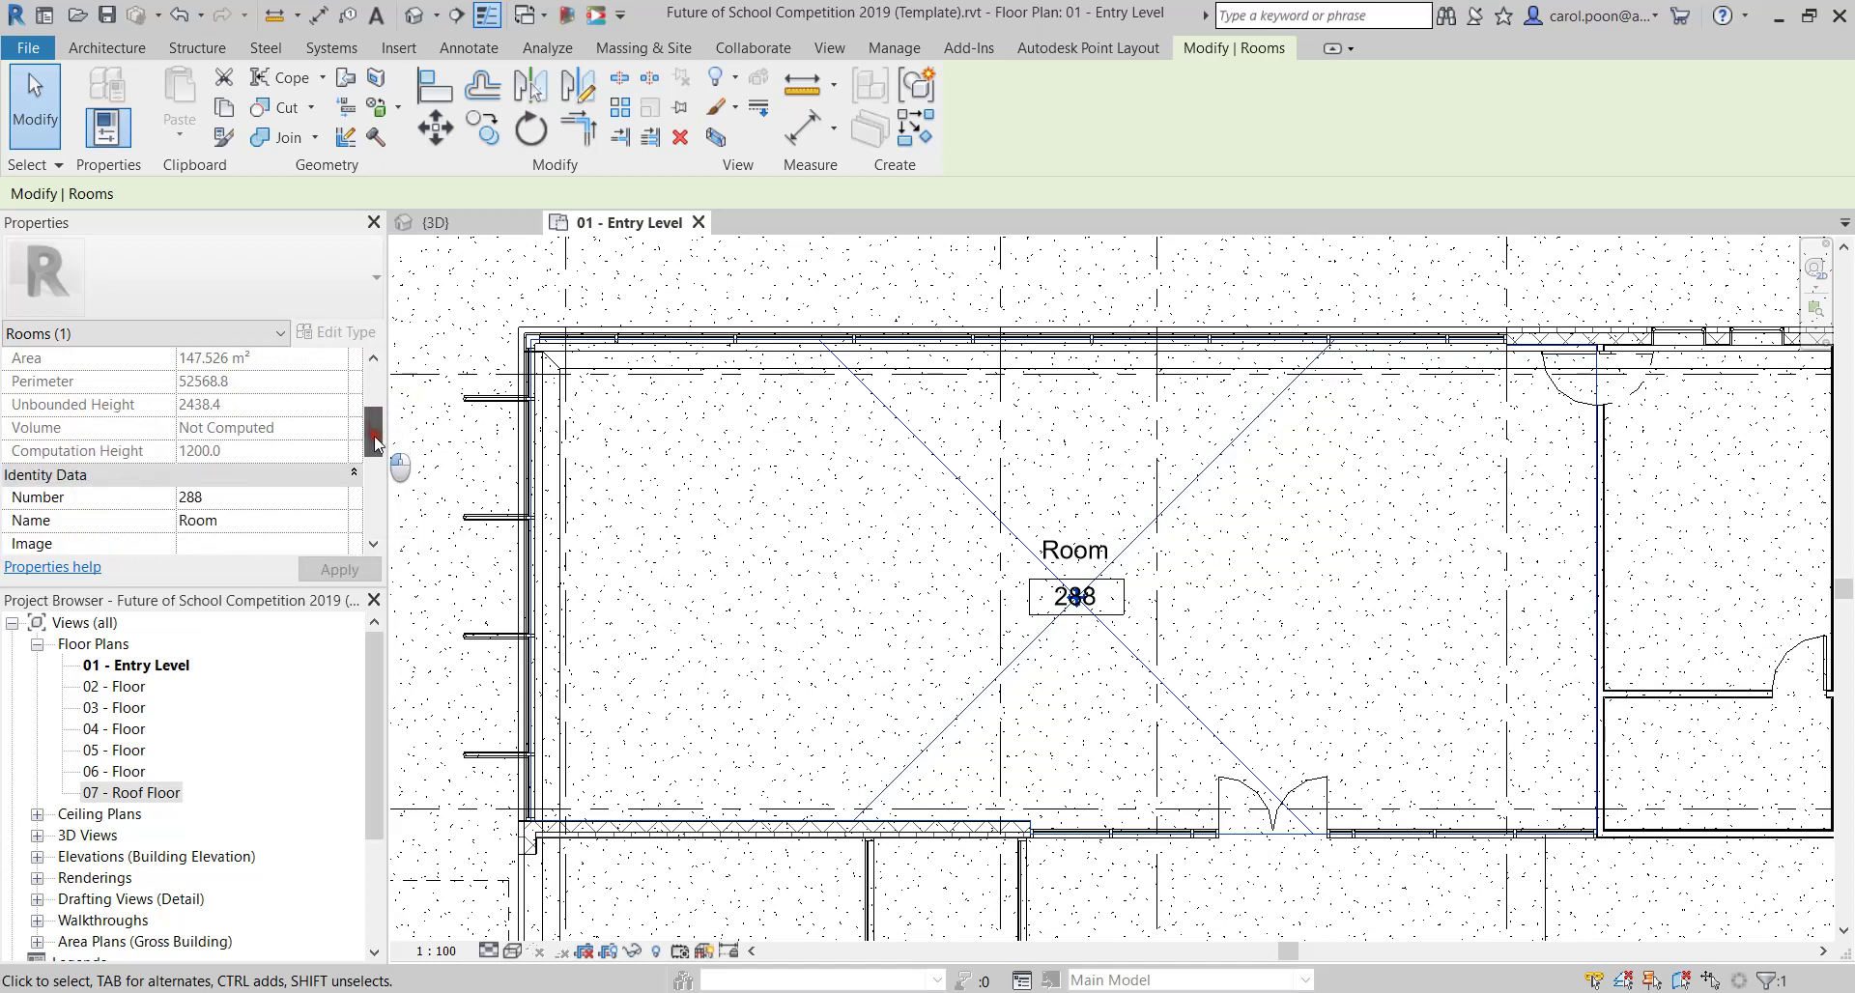
pyautogui.scroll(1, 375, 437)
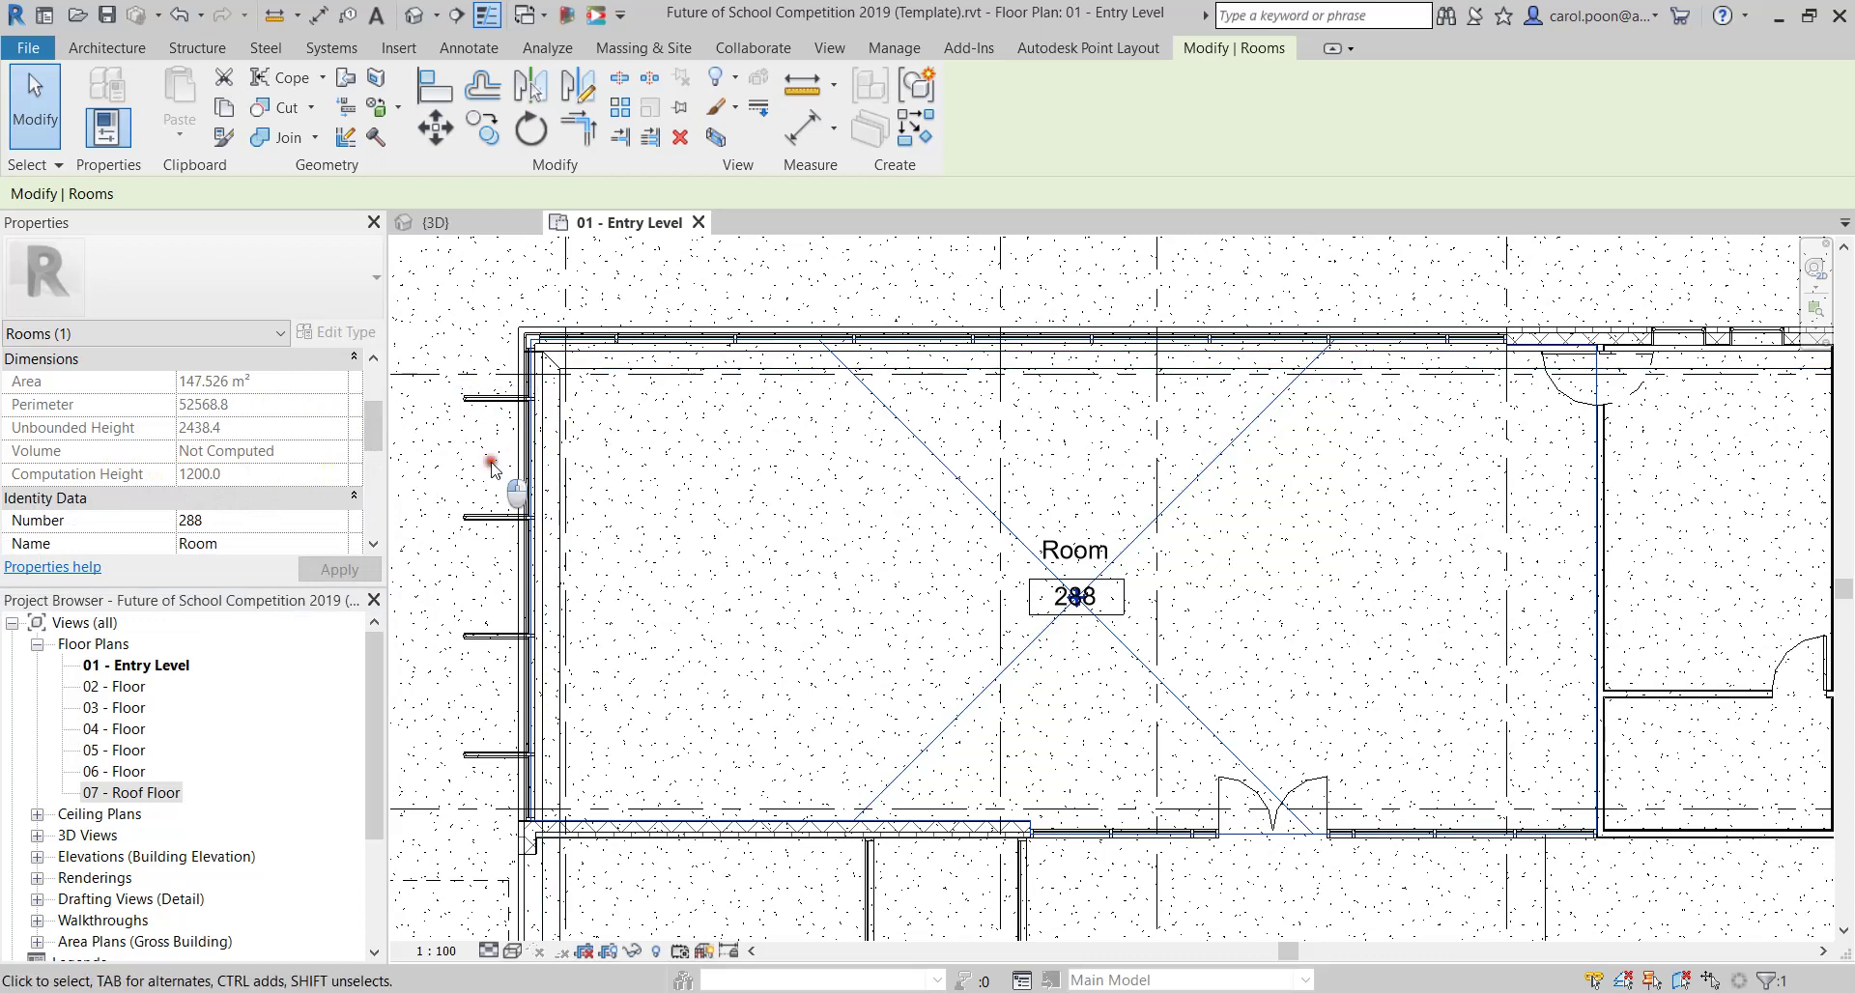
pyautogui.click(607, 479)
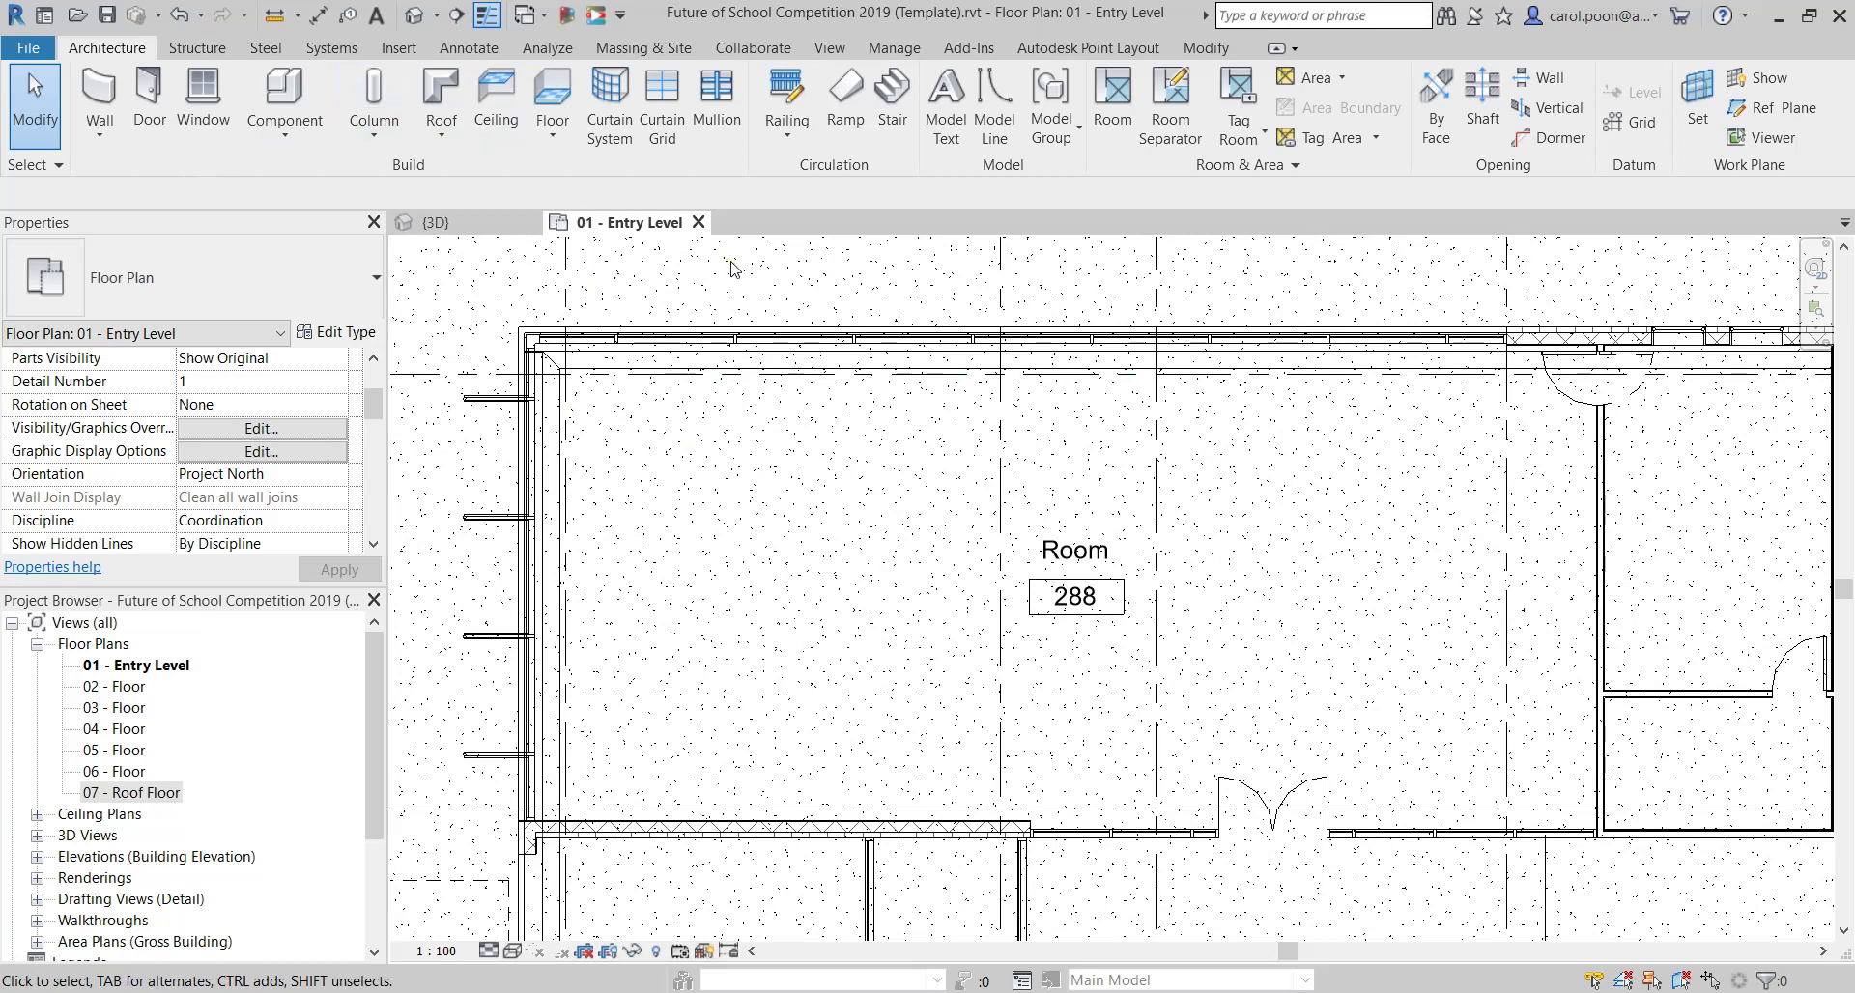
pyautogui.press('u')
pyautogui.press('n')
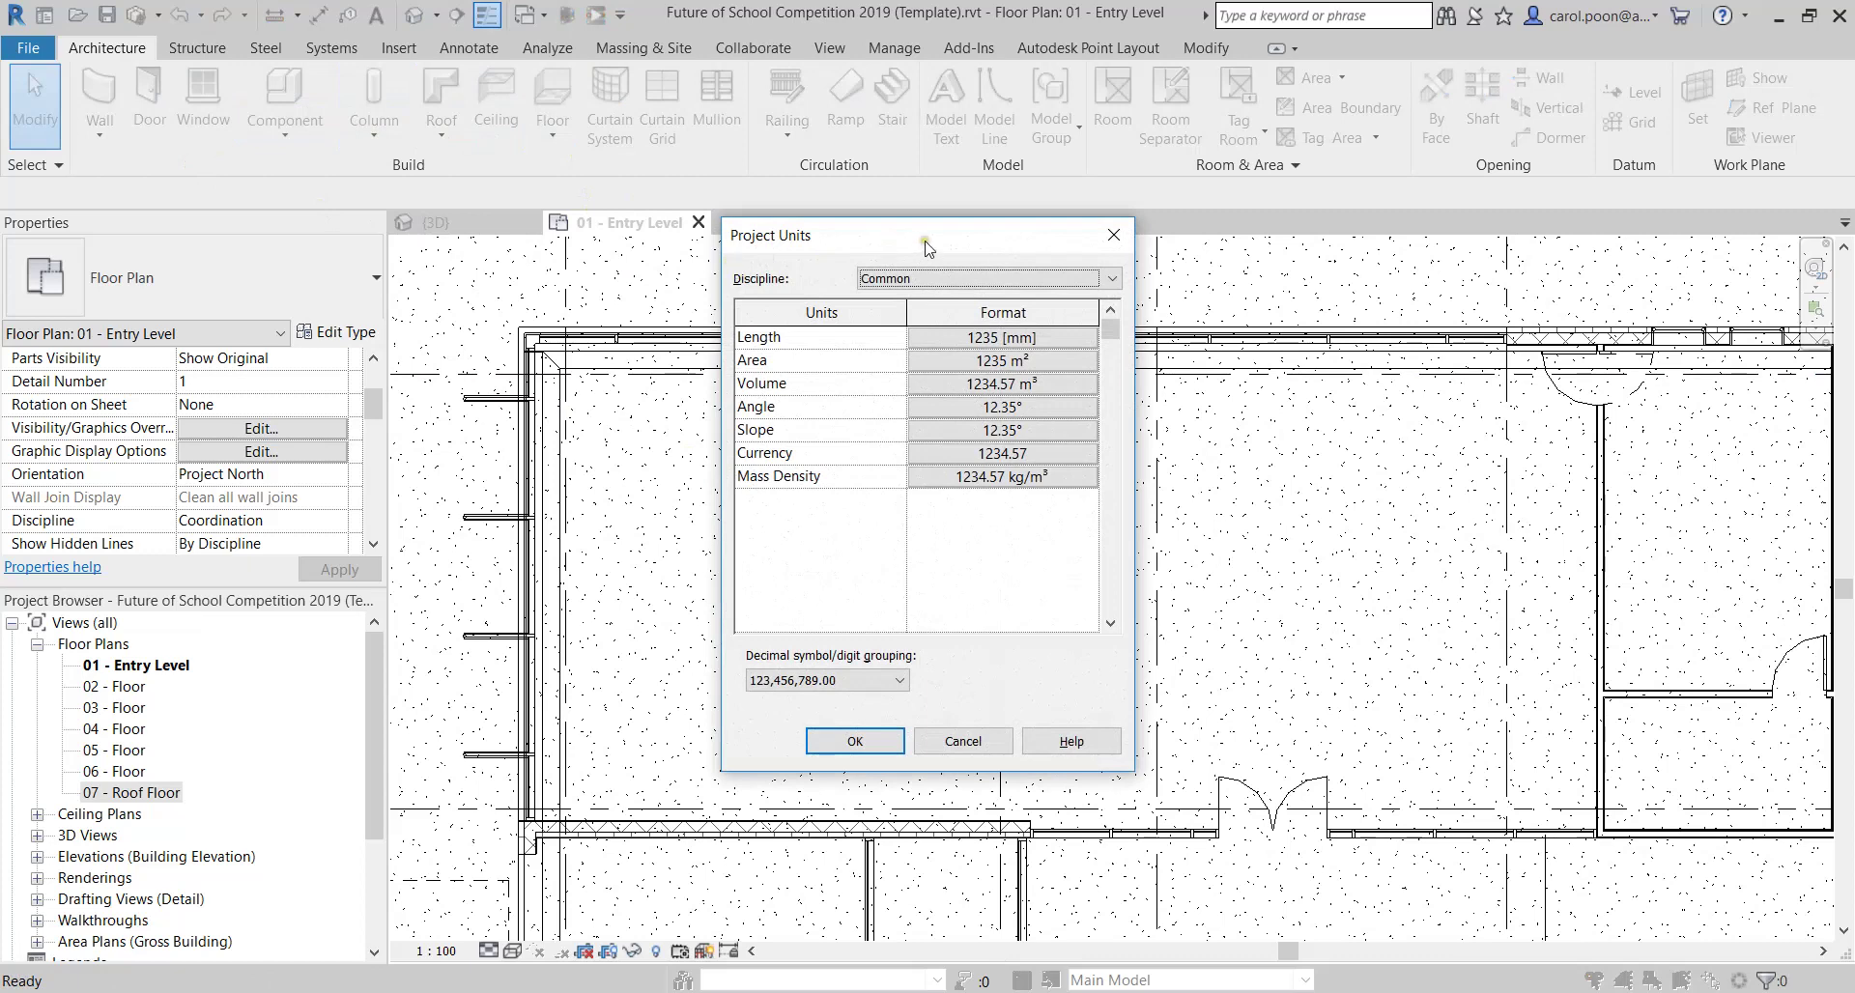
pyautogui.click(1005, 337)
pyautogui.click(1093, 302)
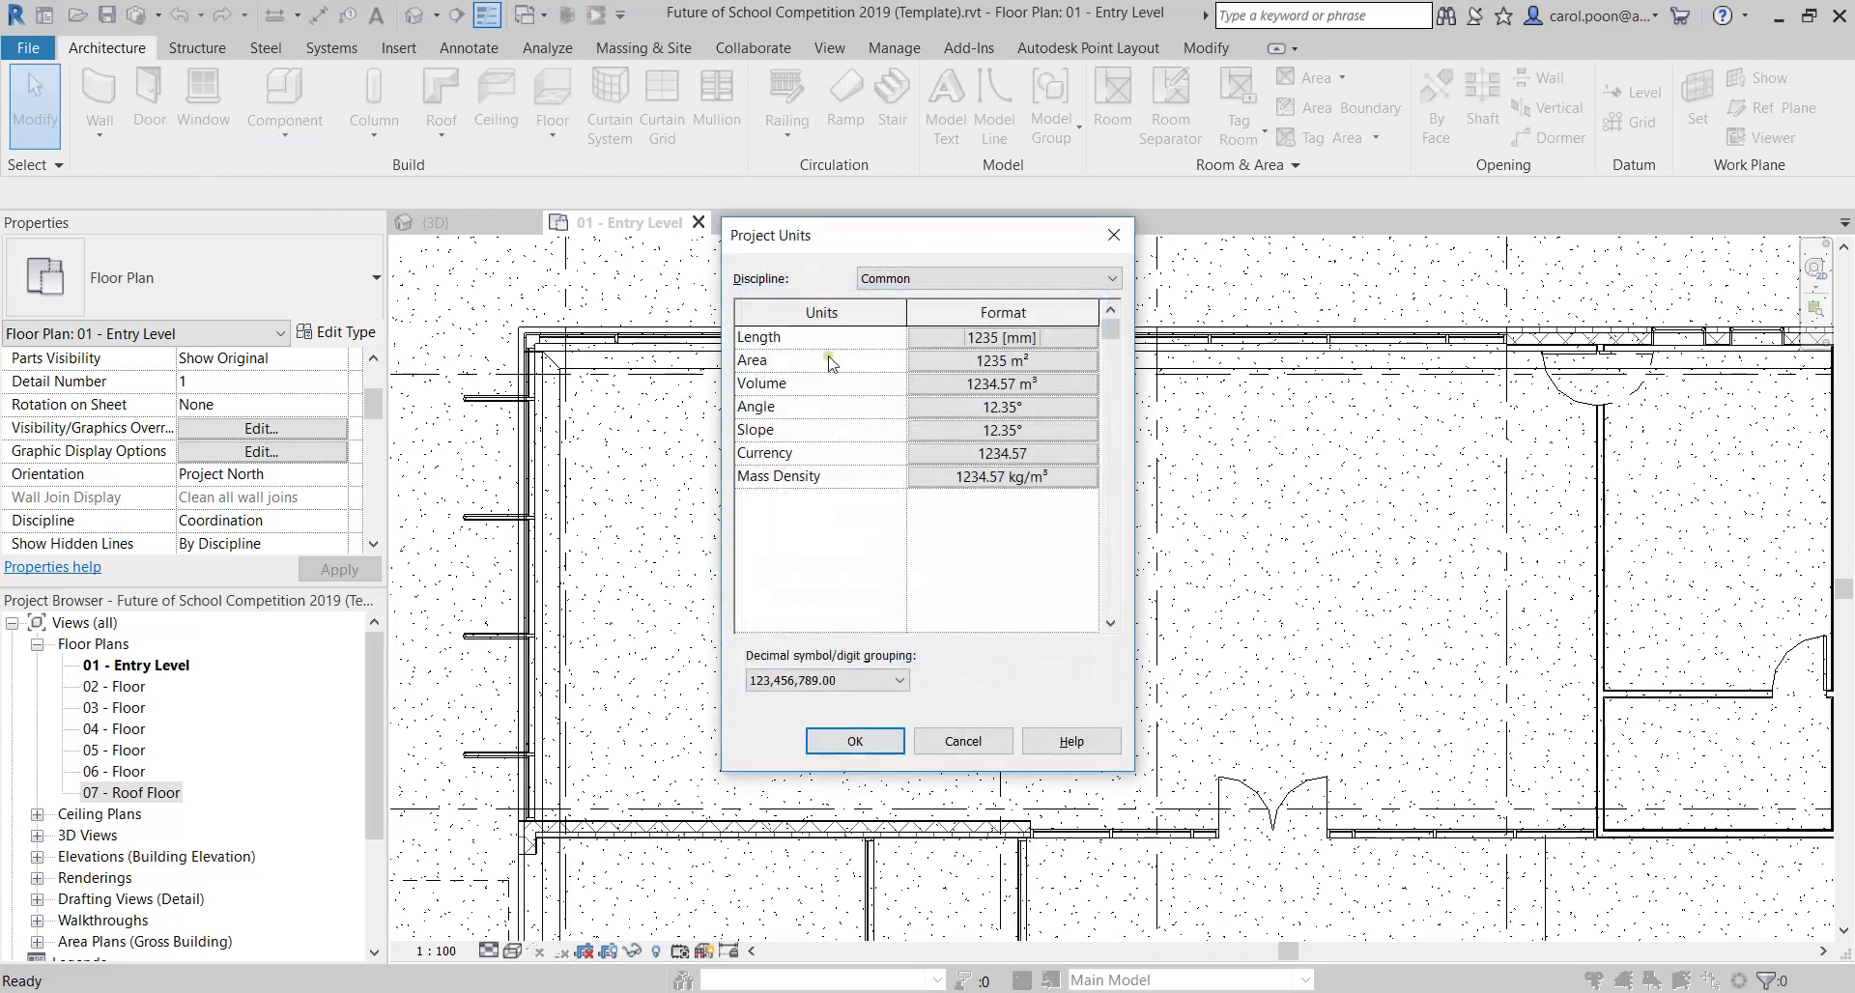
pyautogui.click(1028, 361)
pyautogui.click(1014, 377)
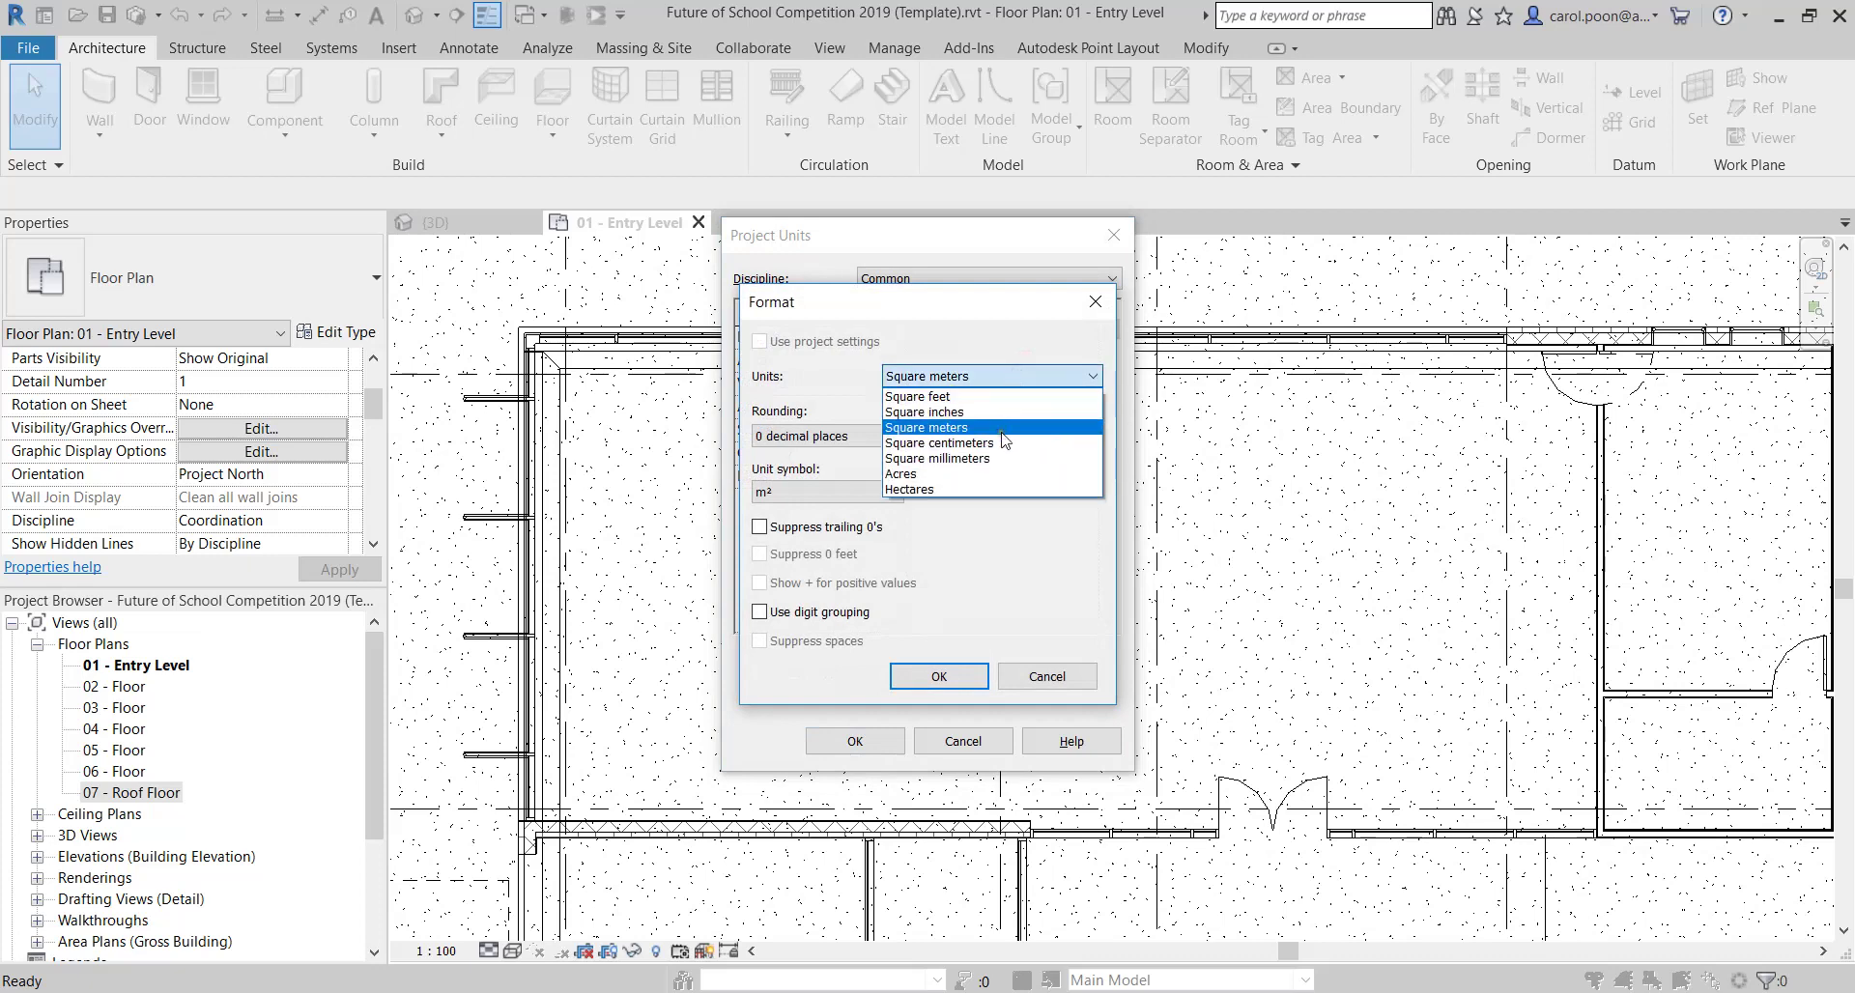
pyautogui.click(1095, 305)
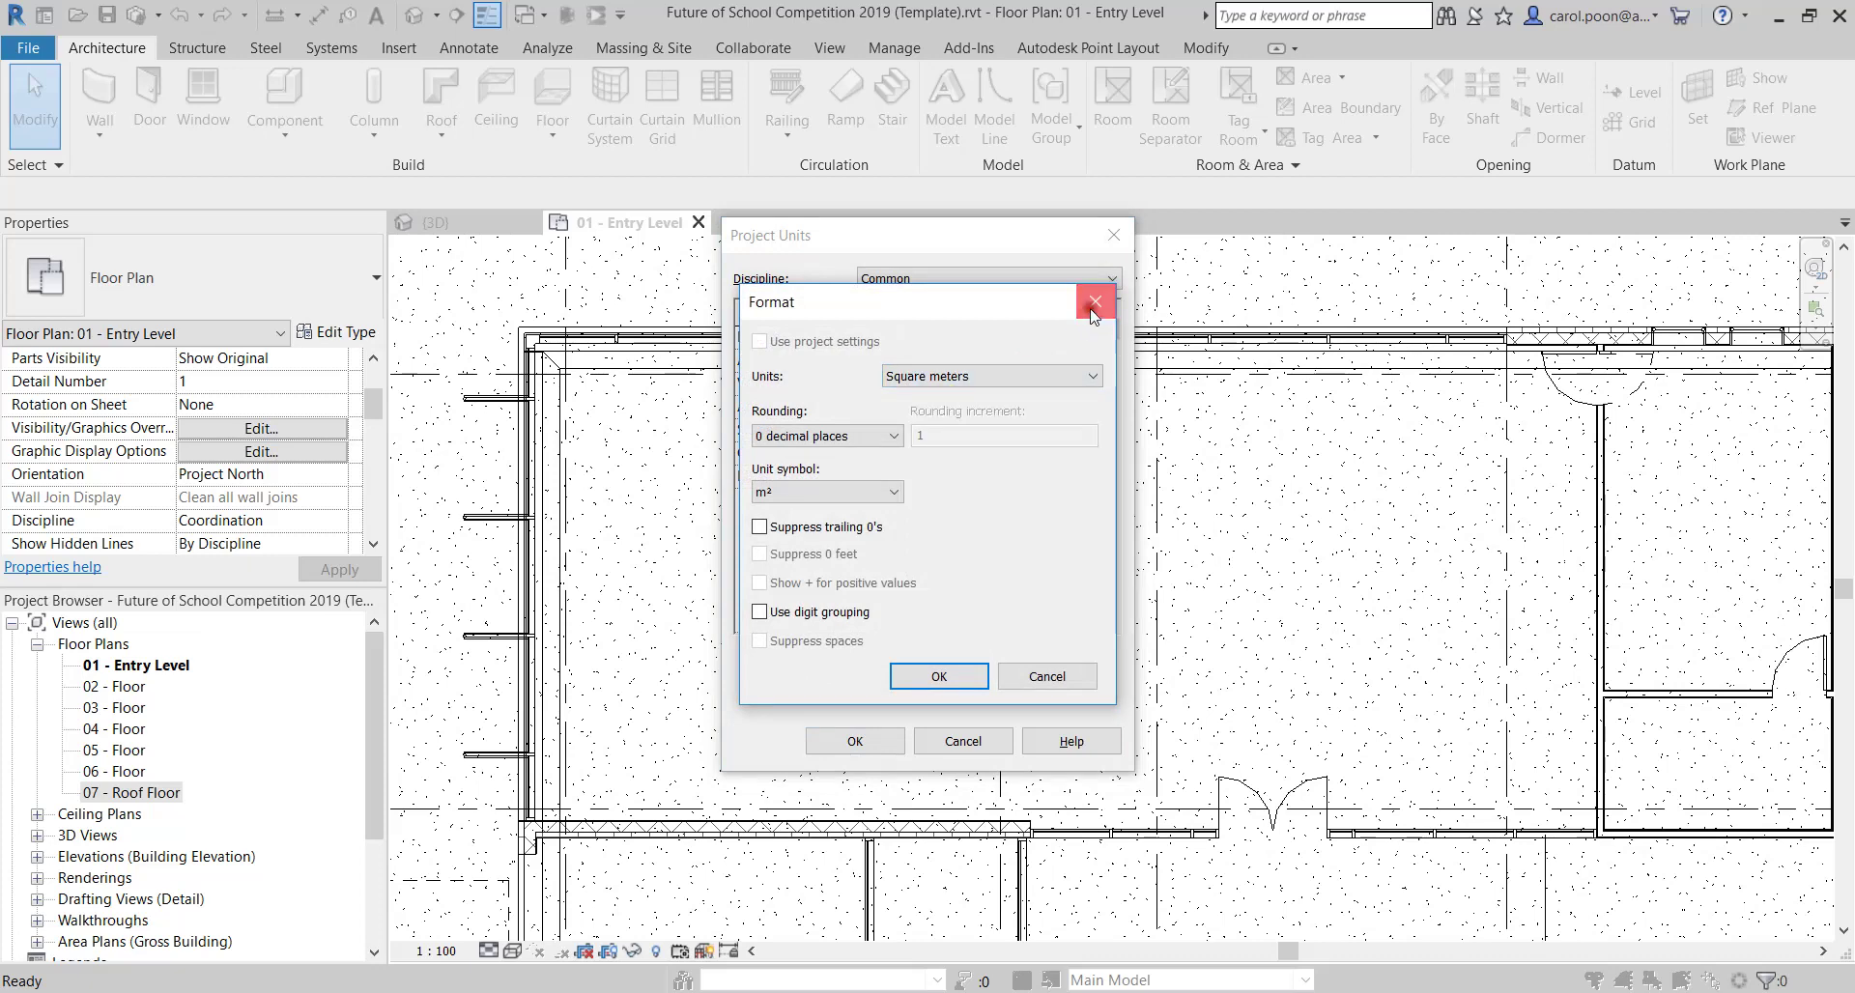
pyautogui.click(1092, 305)
pyautogui.click(1111, 235)
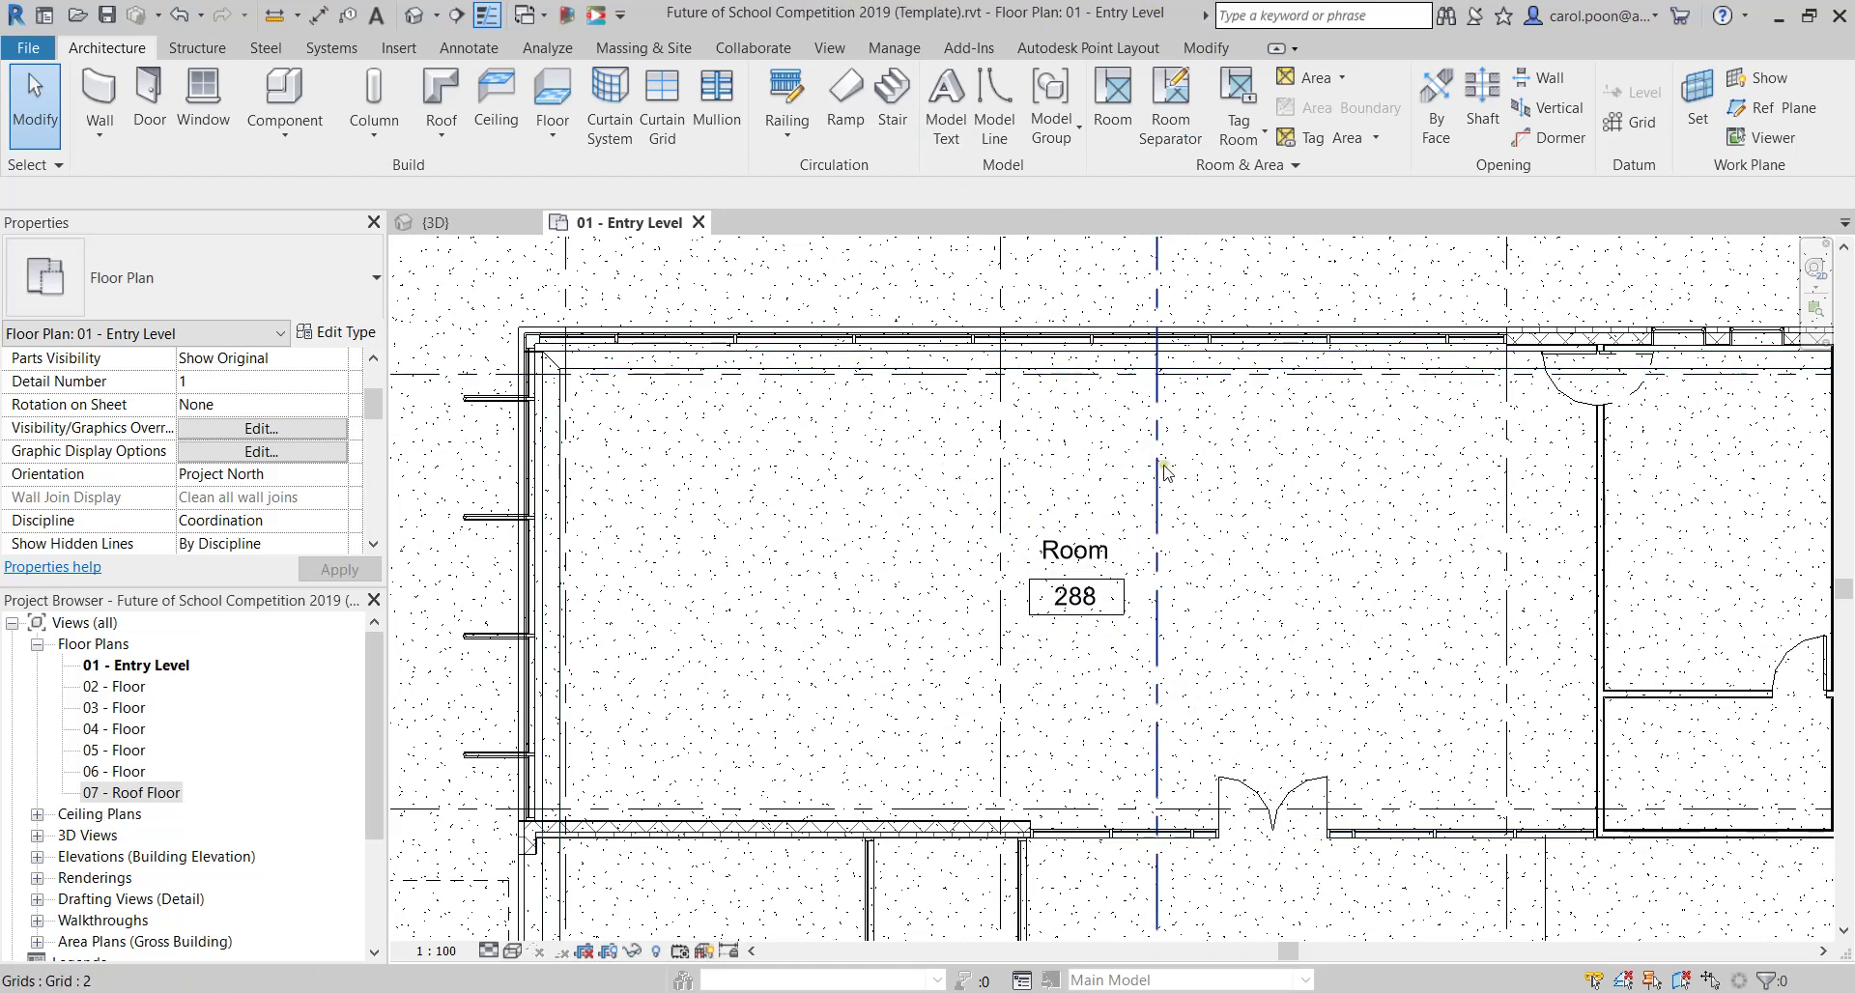
# Change Room 288's Number to 1 and its Name to Canteen in Properties.
pyautogui.click(1216, 468)
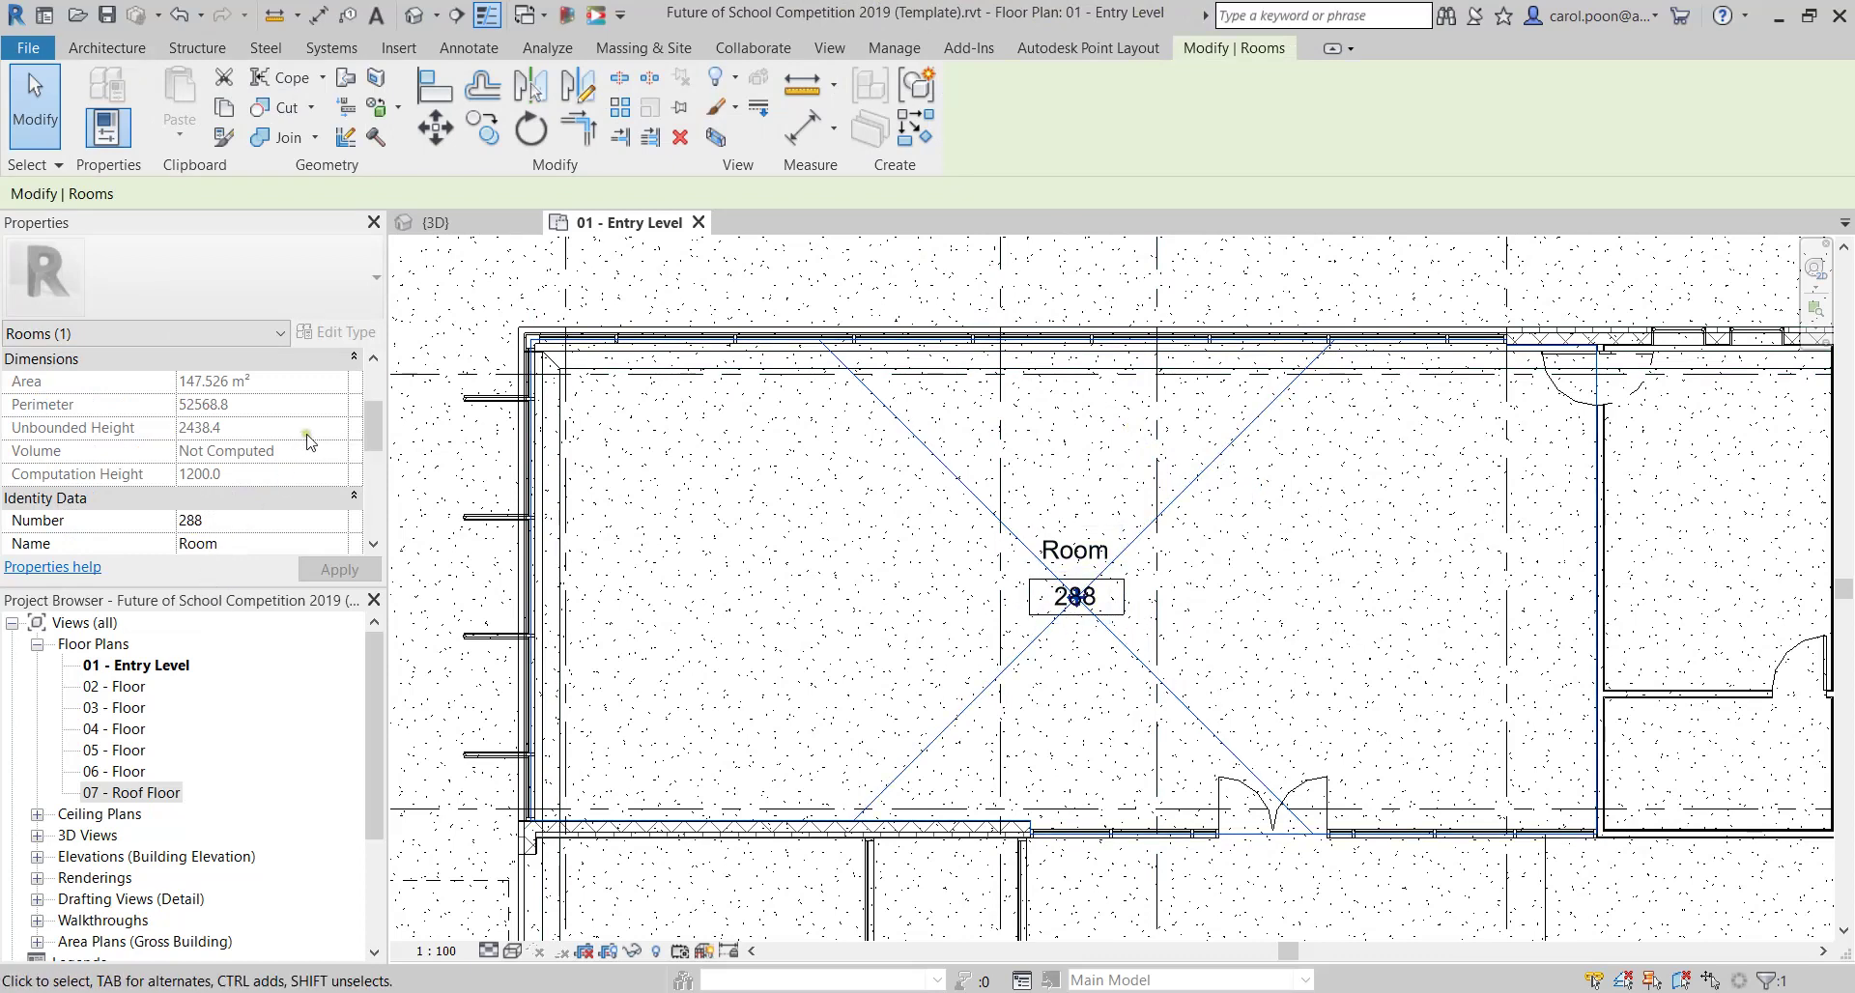
pyautogui.scroll(-3, 373, 447)
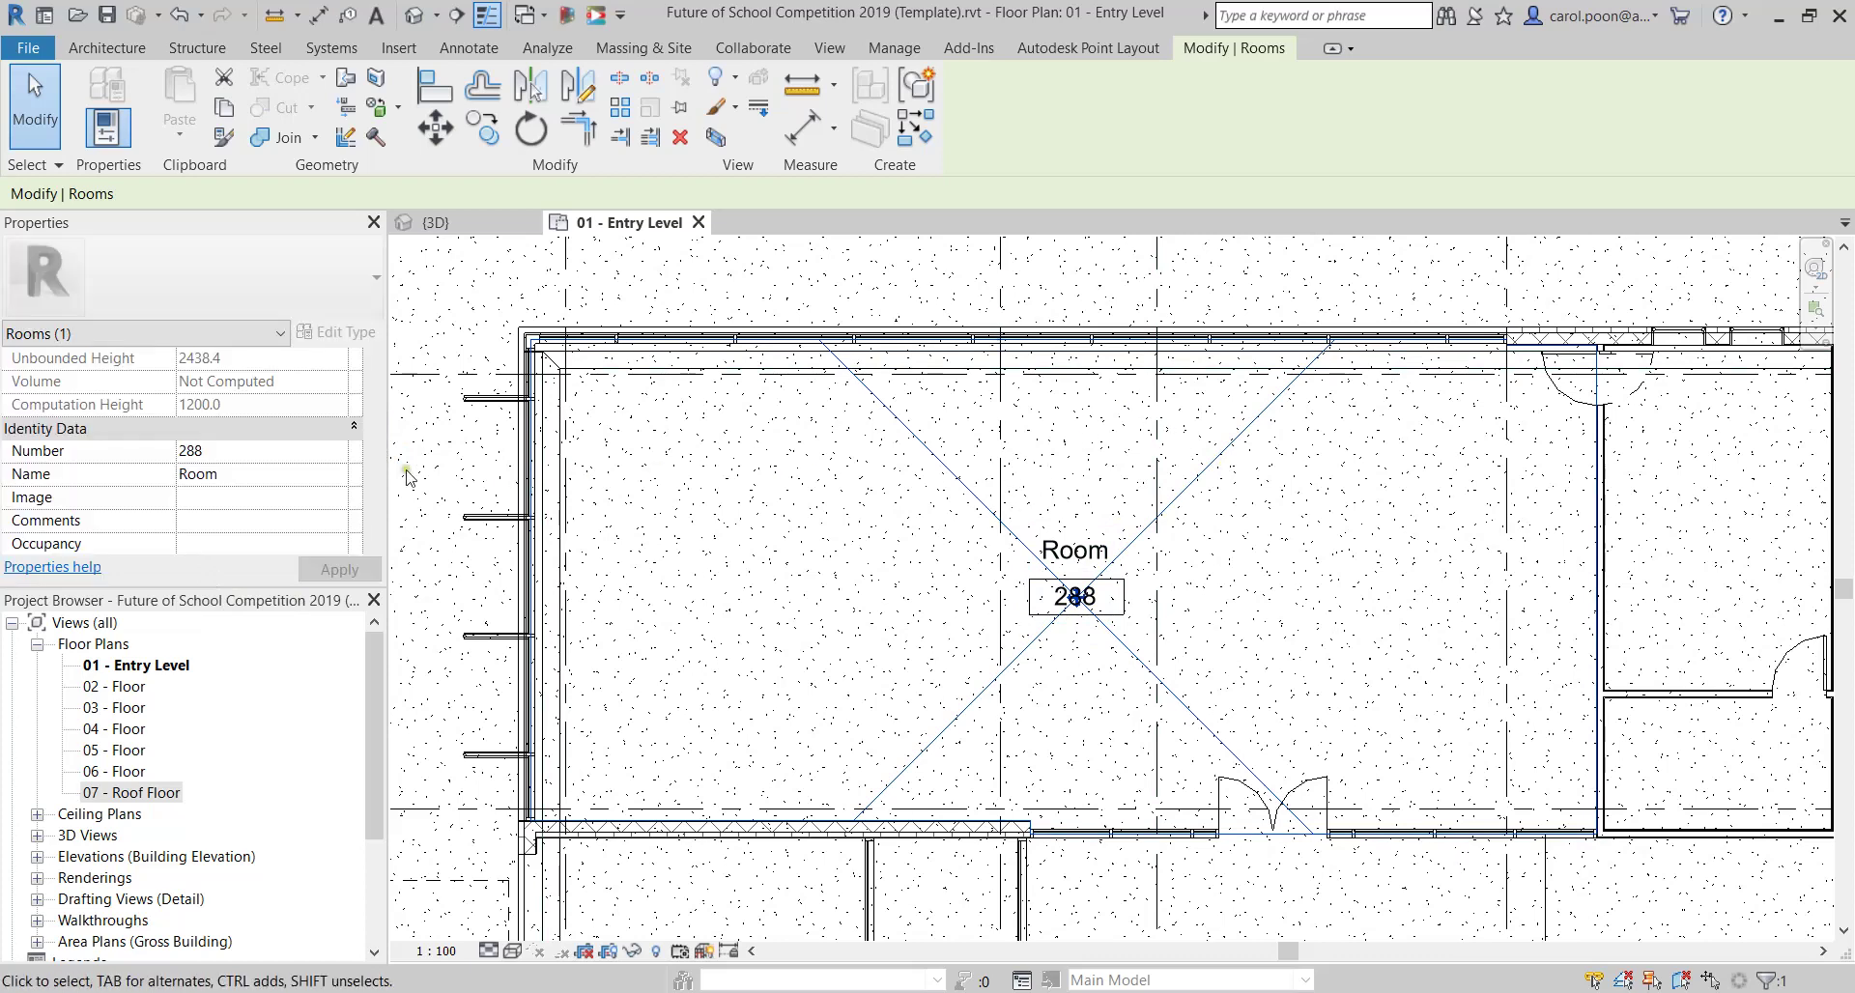
pyautogui.click(222, 455)
pyautogui.write('1')
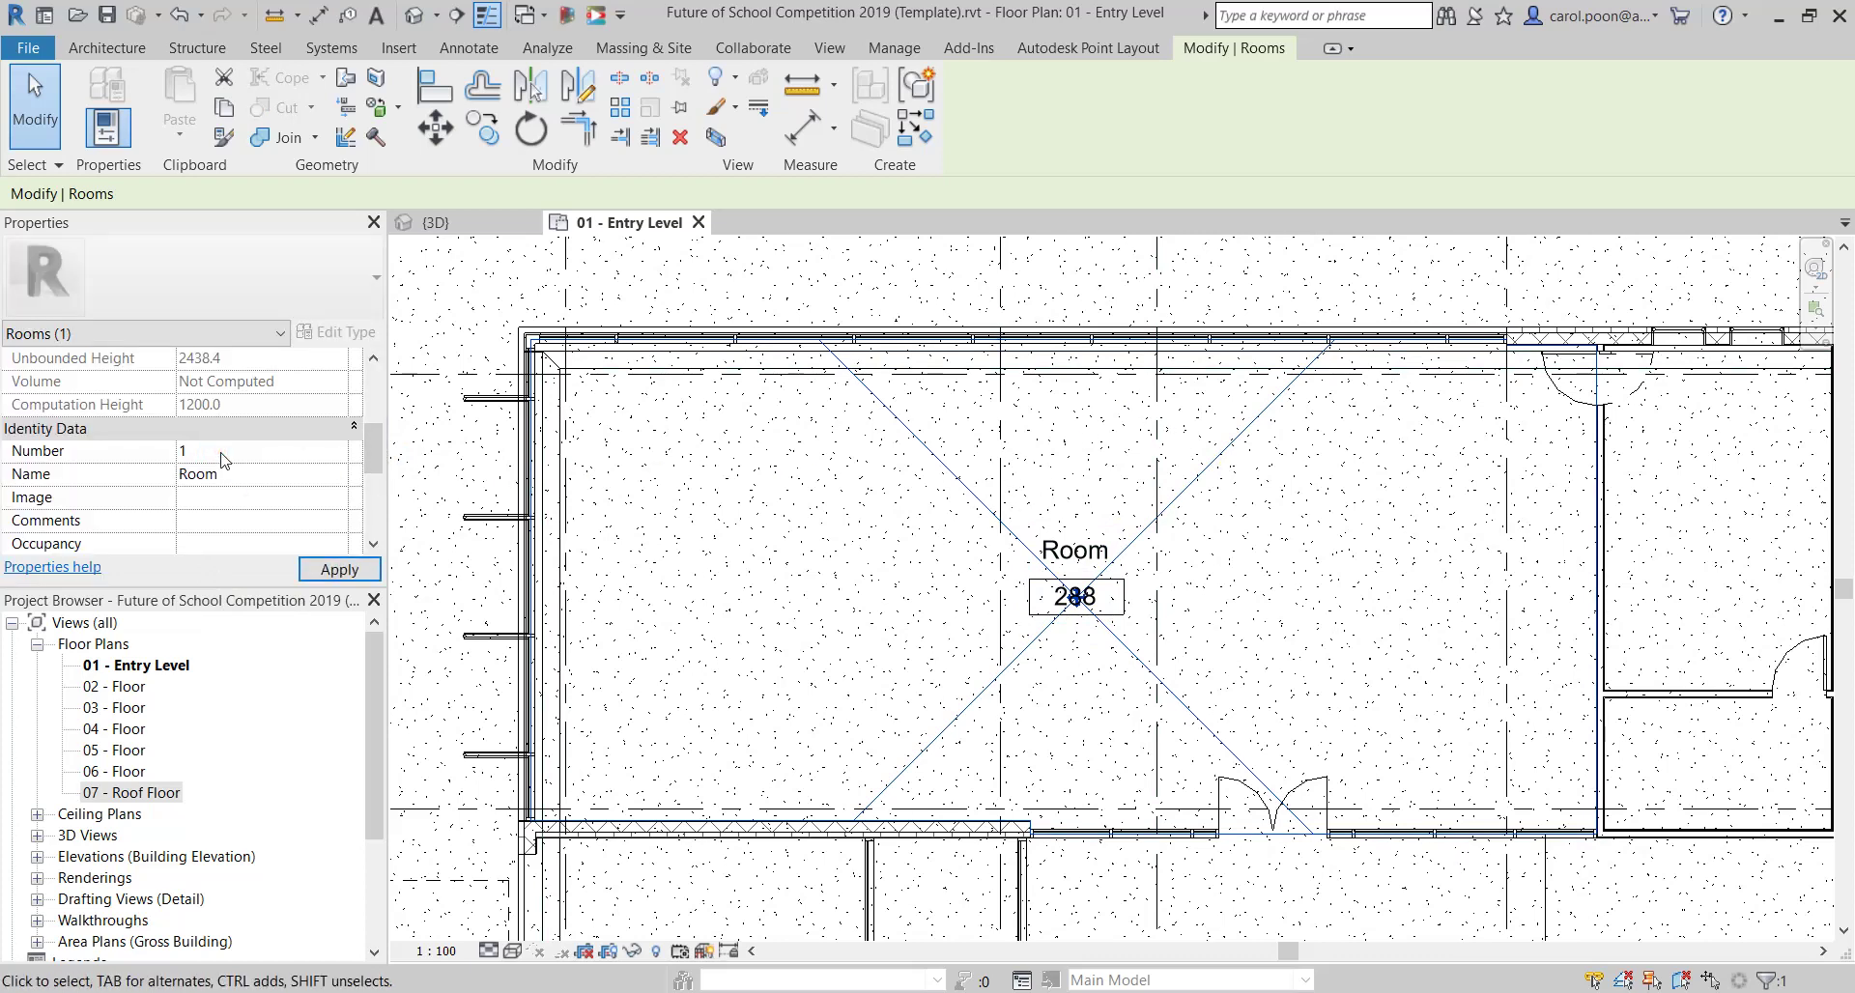
pyautogui.click(235, 478)
pyautogui.write('c')
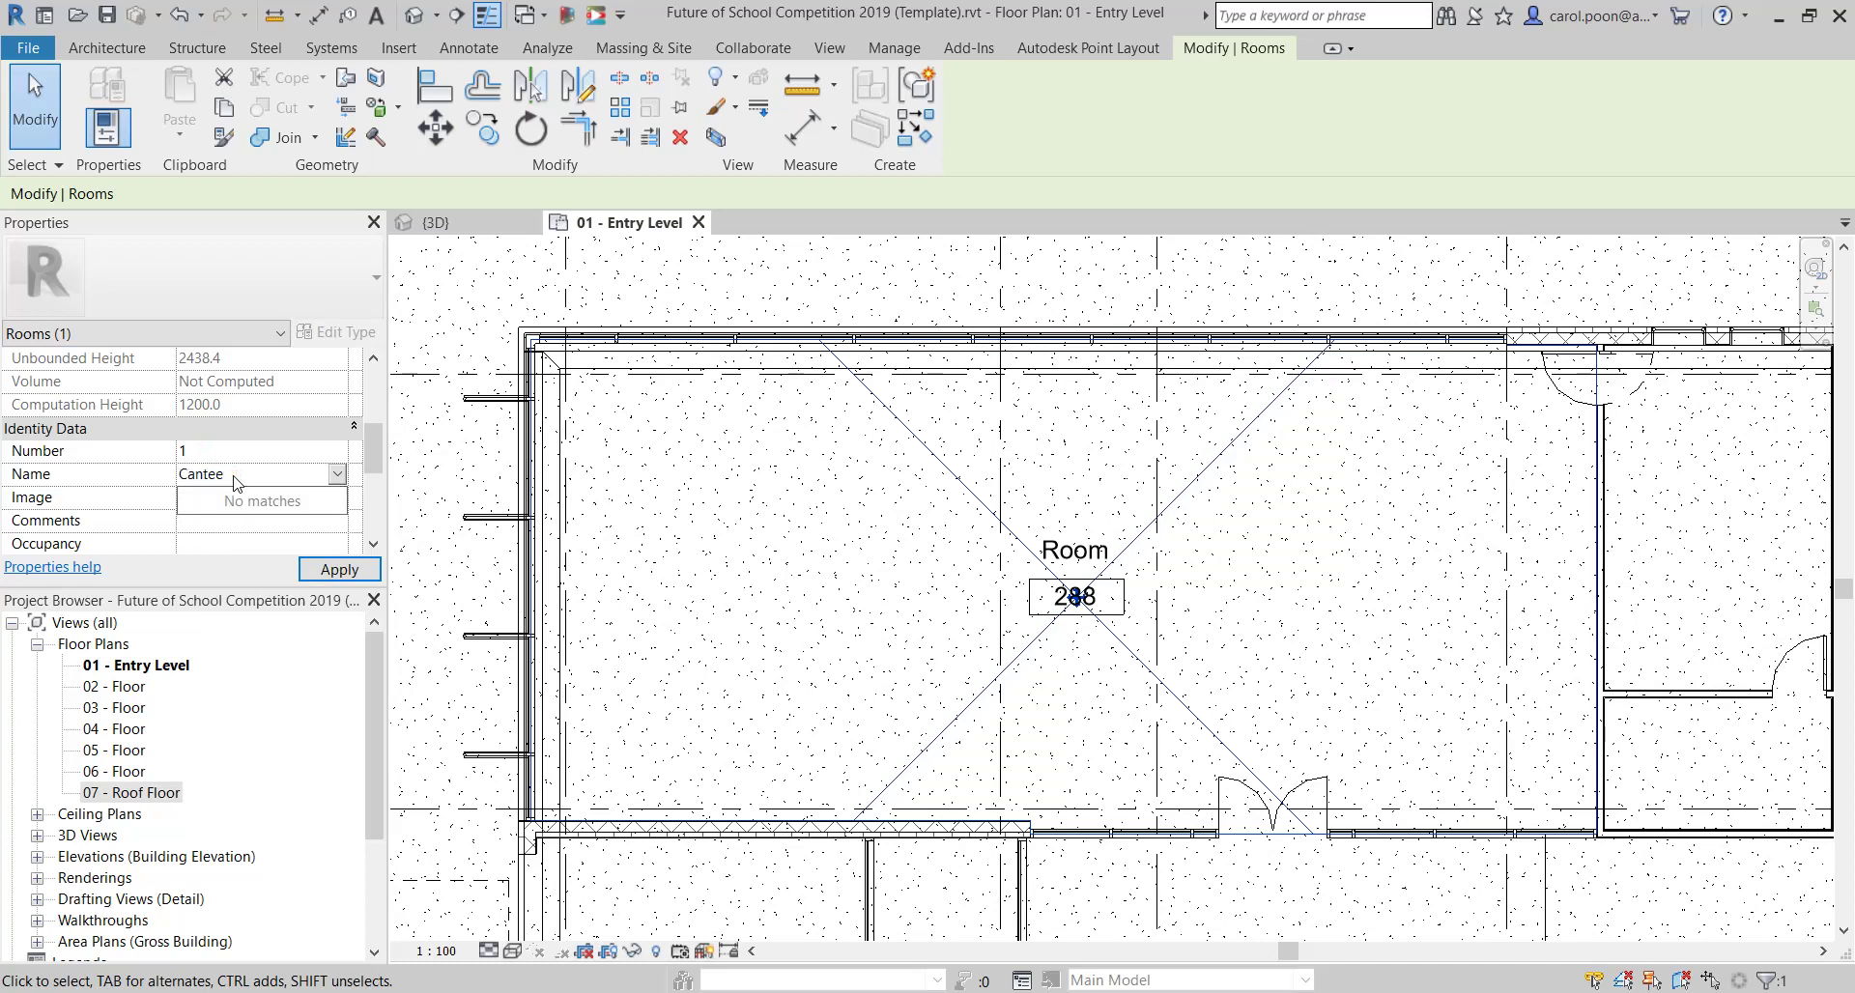
pyautogui.press('Return')
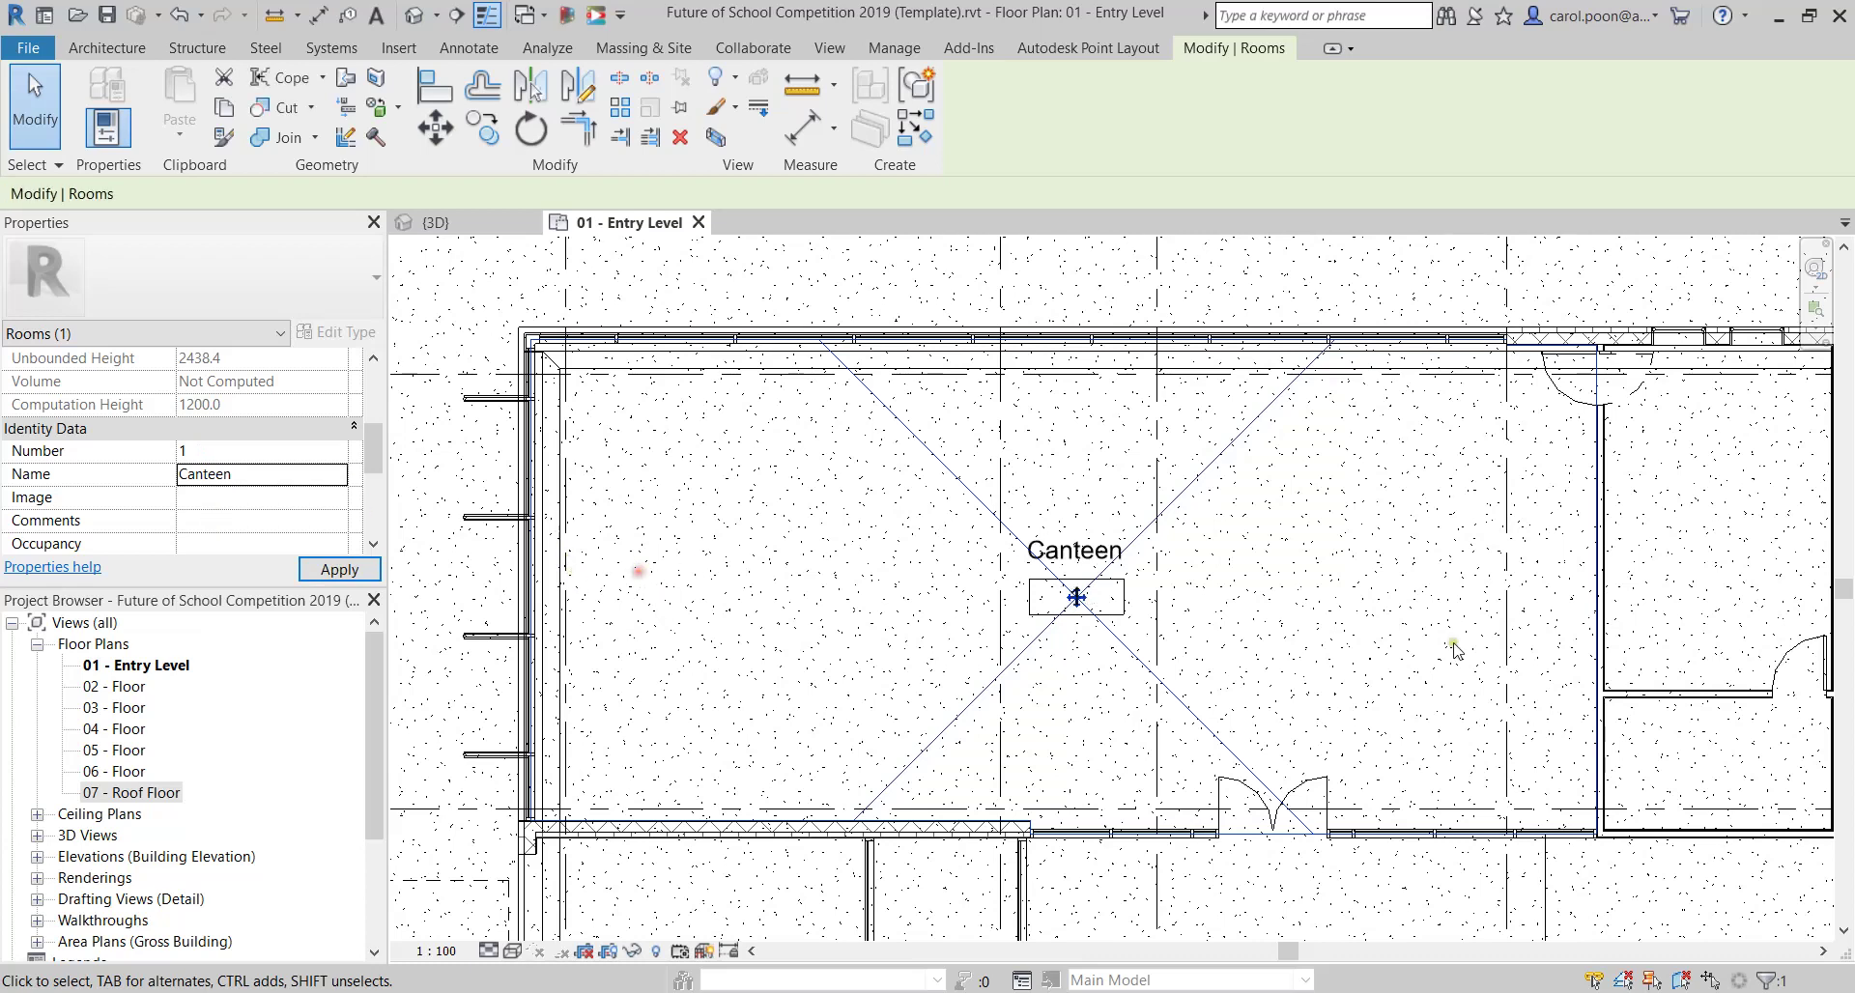
pyautogui.click(1343, 638)
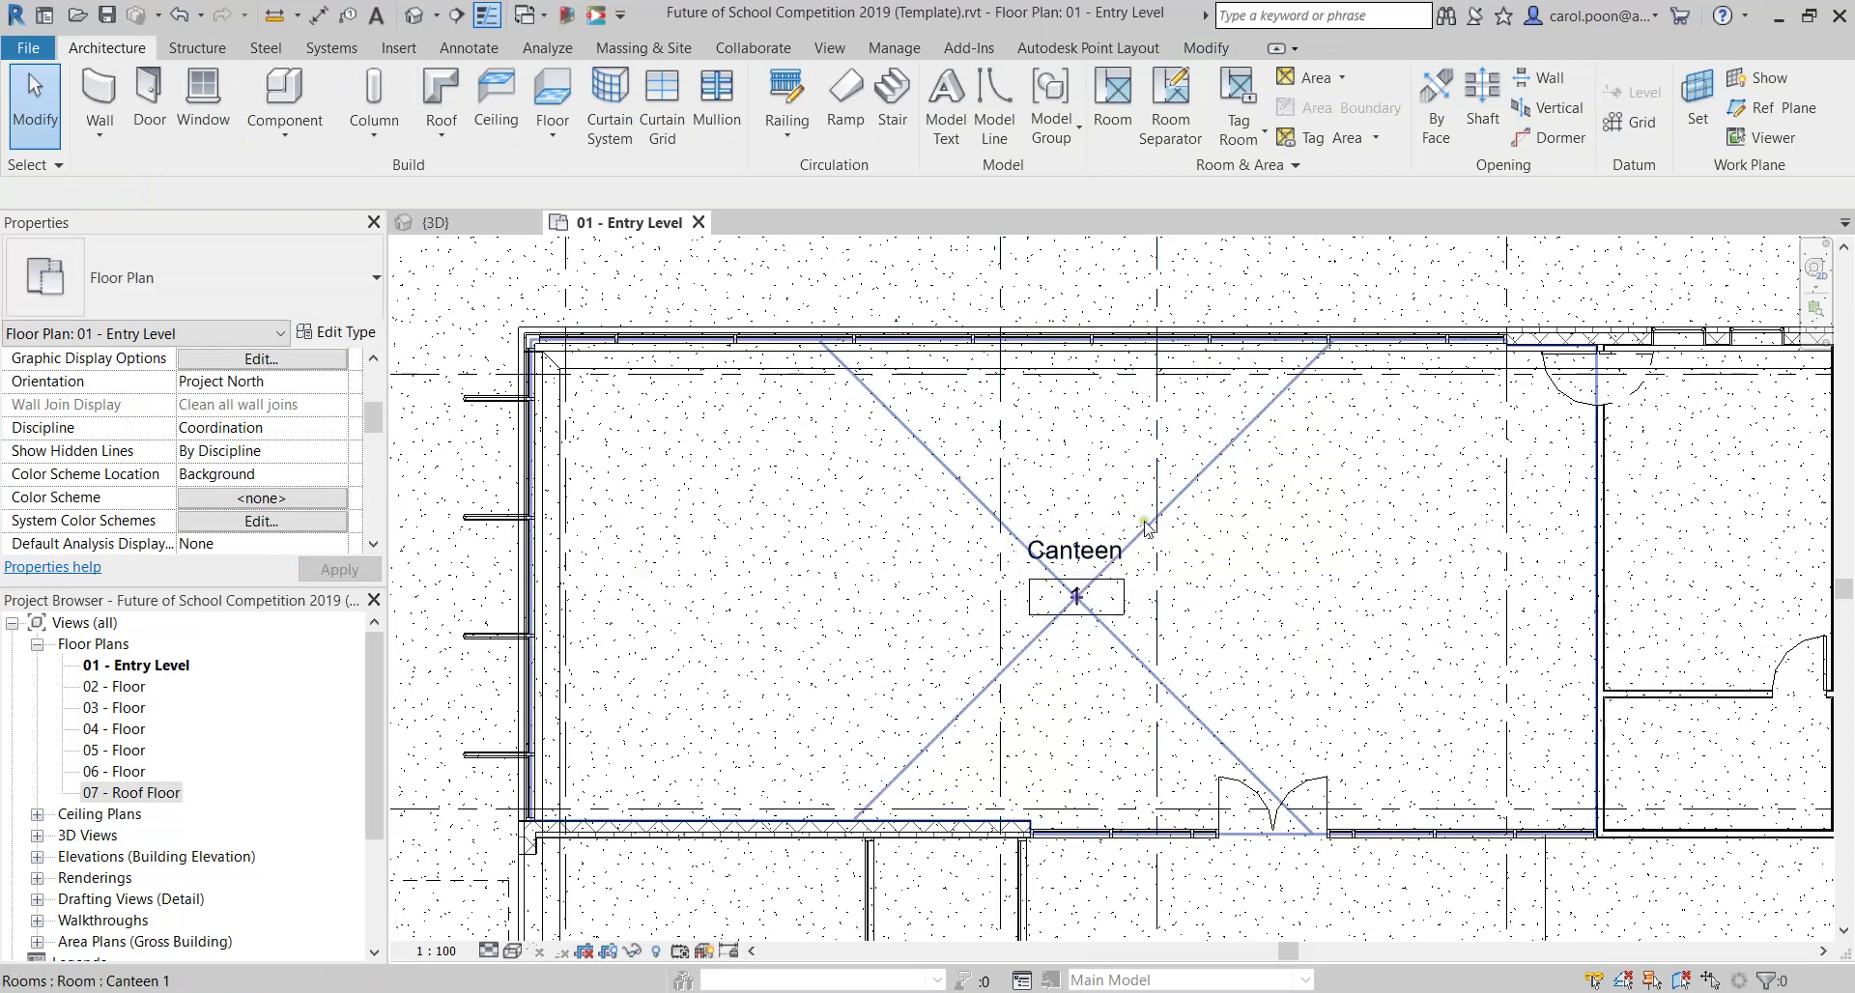
# Pan and zoom the Entry Level plan to bring grids C–E and the stair into view.
pyautogui.moveTo(1251, 623)
pyautogui.mouseDown(button='middle')
pyautogui.moveTo(925, 567)
pyautogui.moveTo(835, 594)
pyautogui.mouseUp(button='middle')
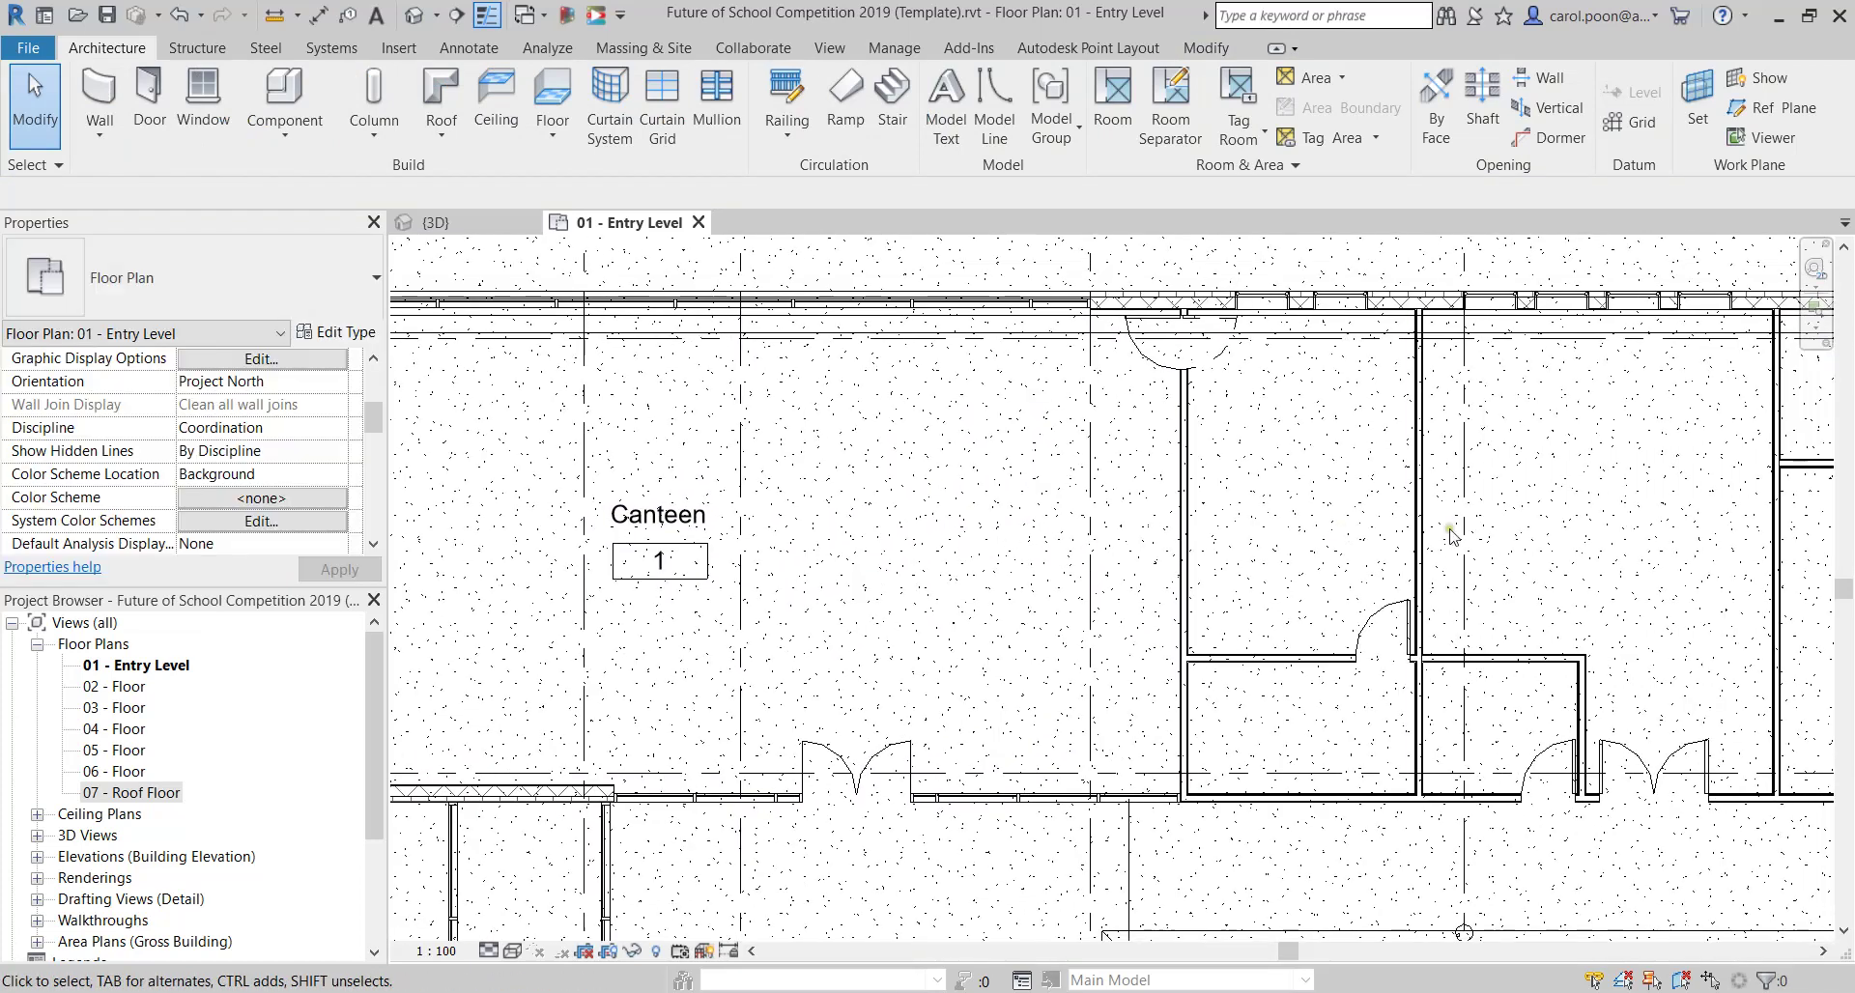
pyautogui.scroll(-3, 1091, 492)
pyautogui.moveTo(1479, 439); pyautogui.dragTo(1091, 493, button='middle')
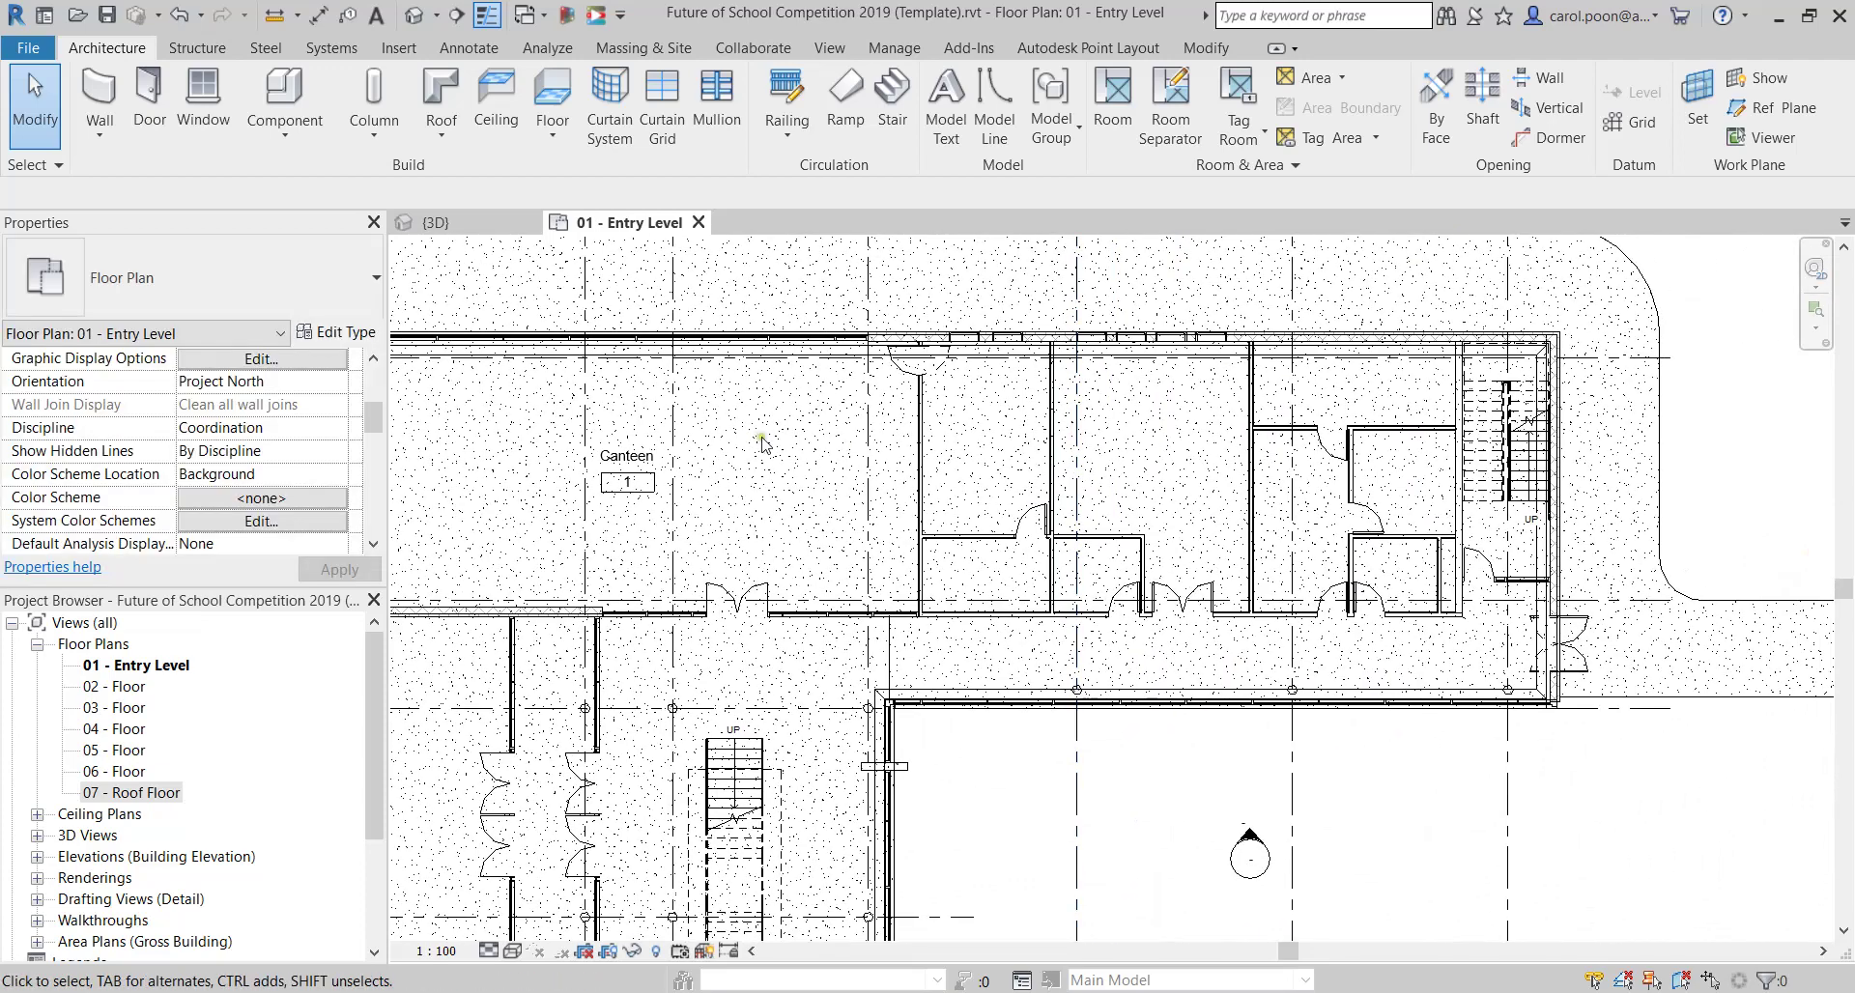
pyautogui.moveTo(1285, 827)
pyautogui.mouseDown(button='middle')
pyautogui.moveTo(1330, 596)
pyautogui.moveTo(1304, 450)
pyautogui.mouseUp(button='middle')
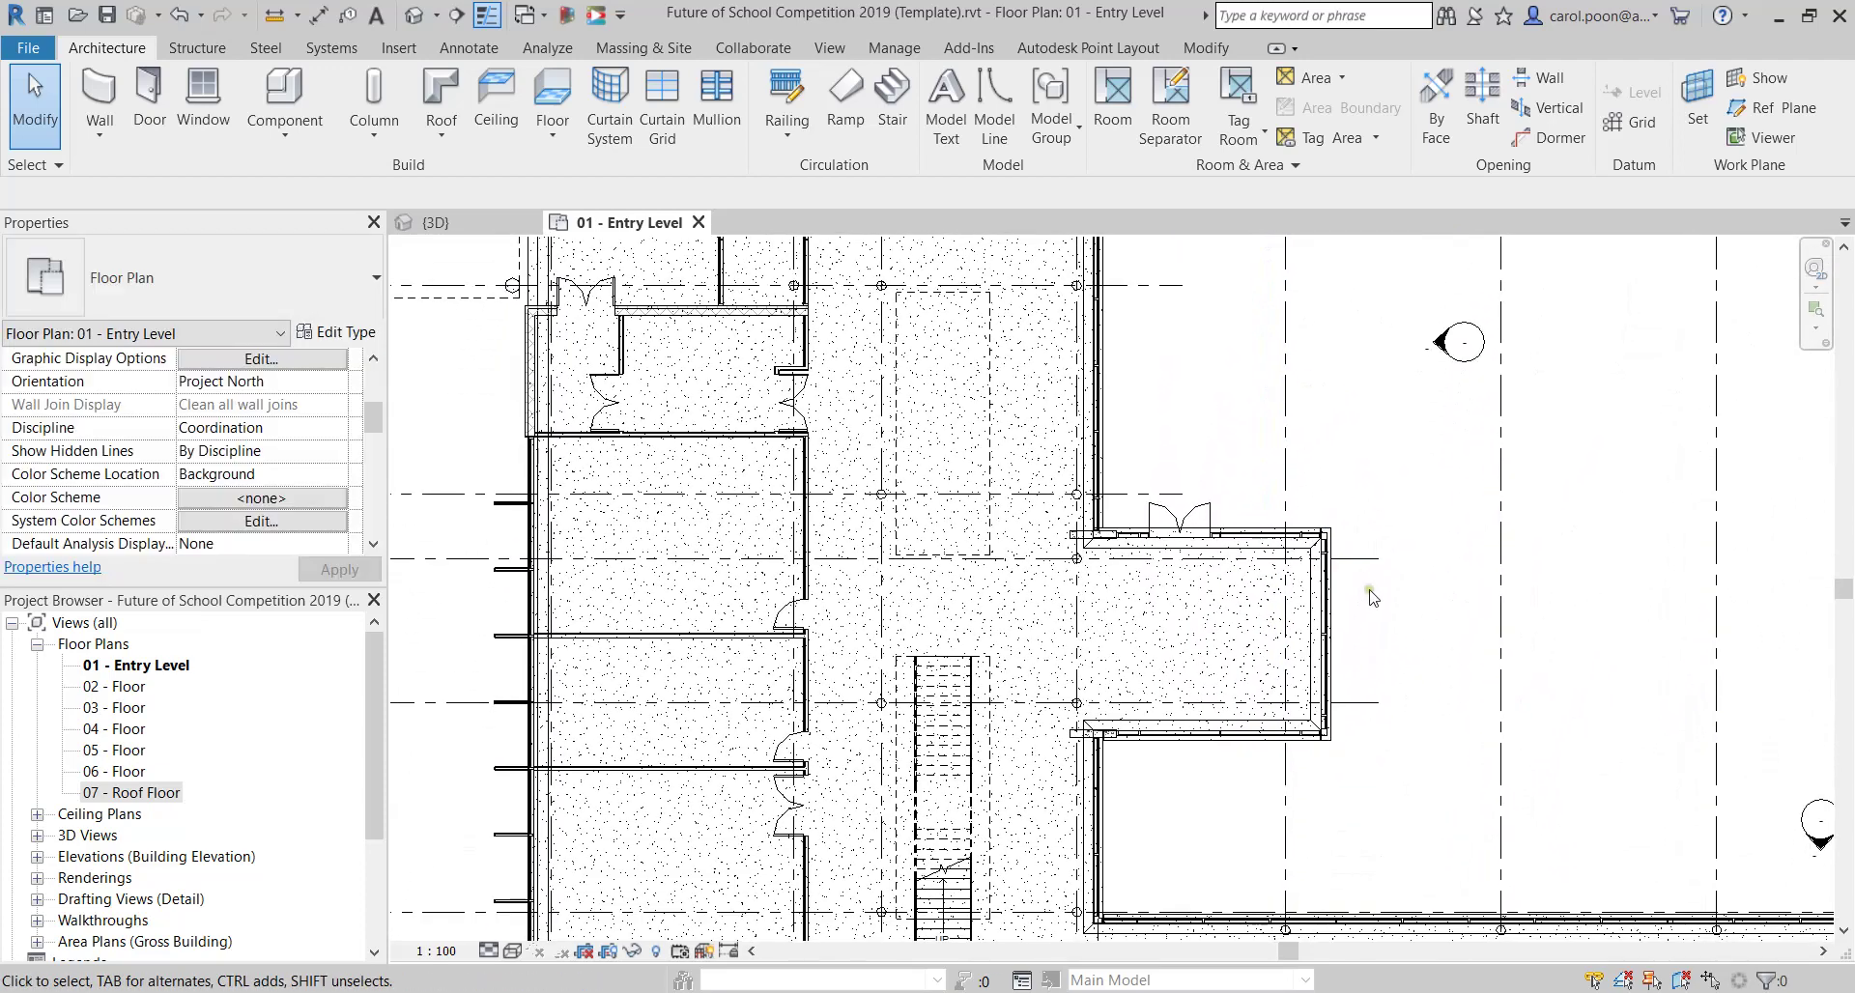
pyautogui.scroll(-2, 1392, 447)
pyautogui.moveTo(1262, 686); pyautogui.dragTo(1178, 966, button='middle')
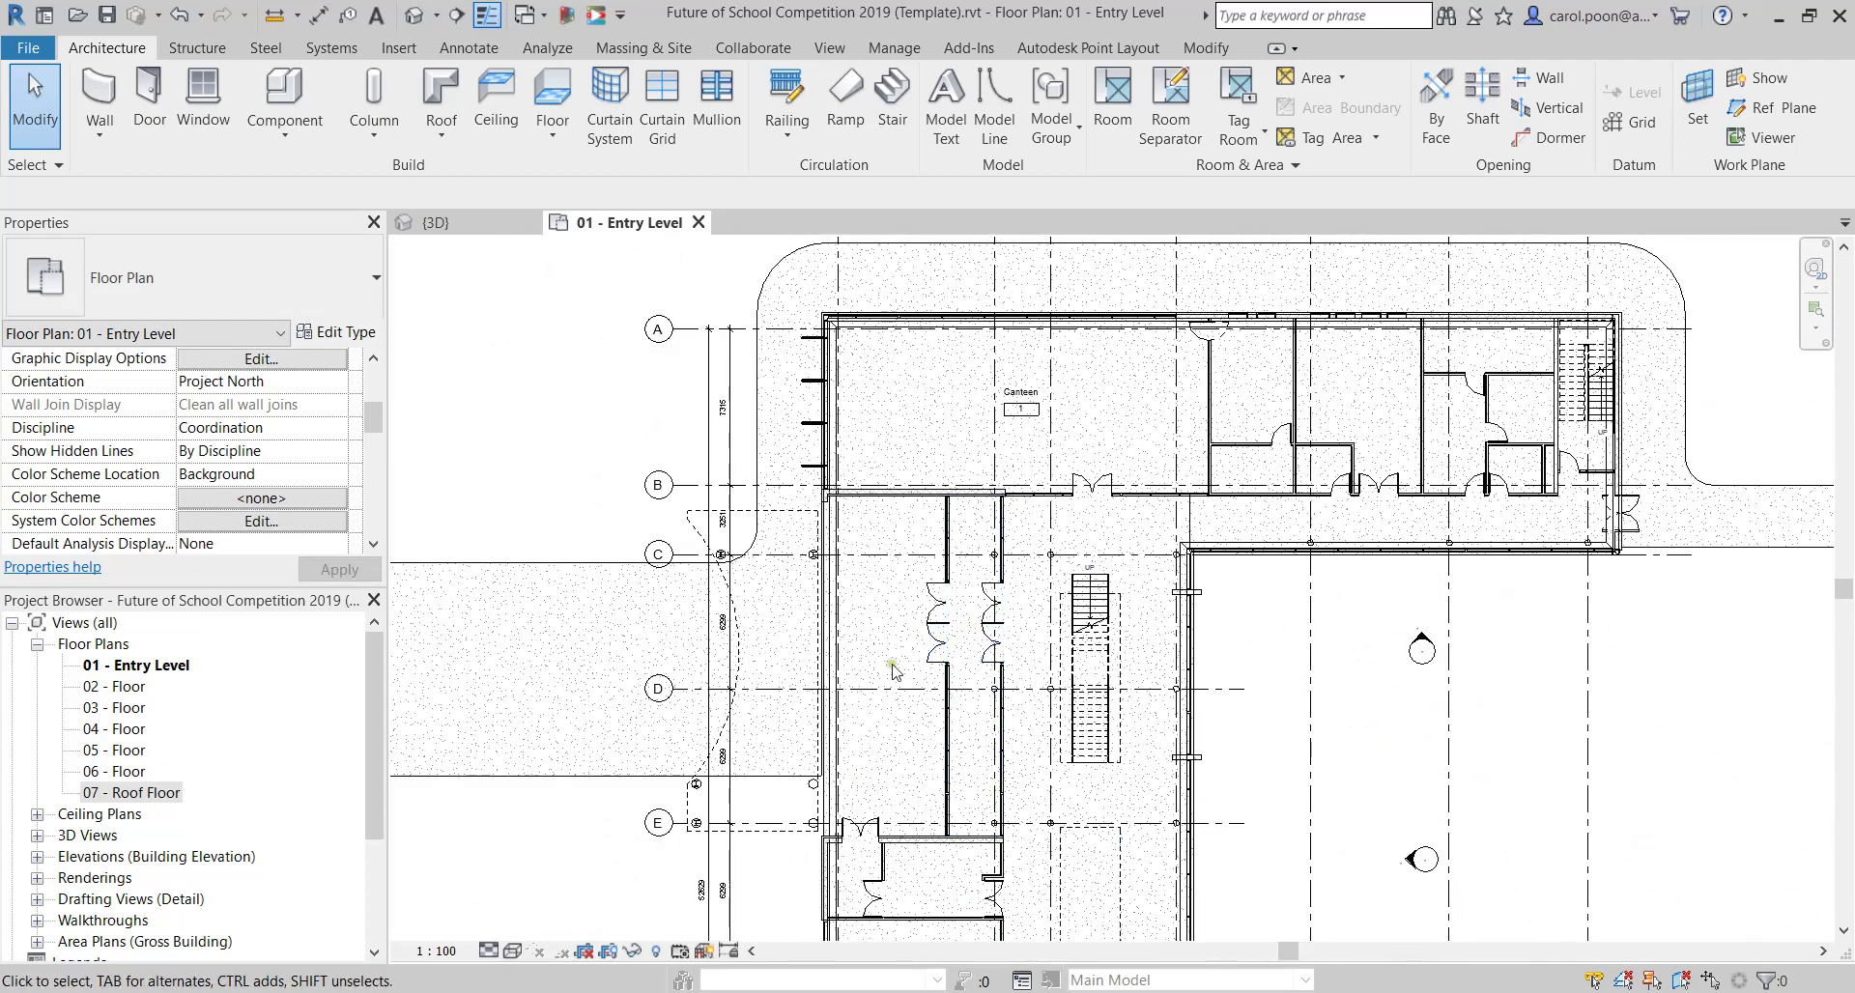
pyautogui.scroll(2, 853, 688)
pyautogui.scroll(2, 1015, 629)
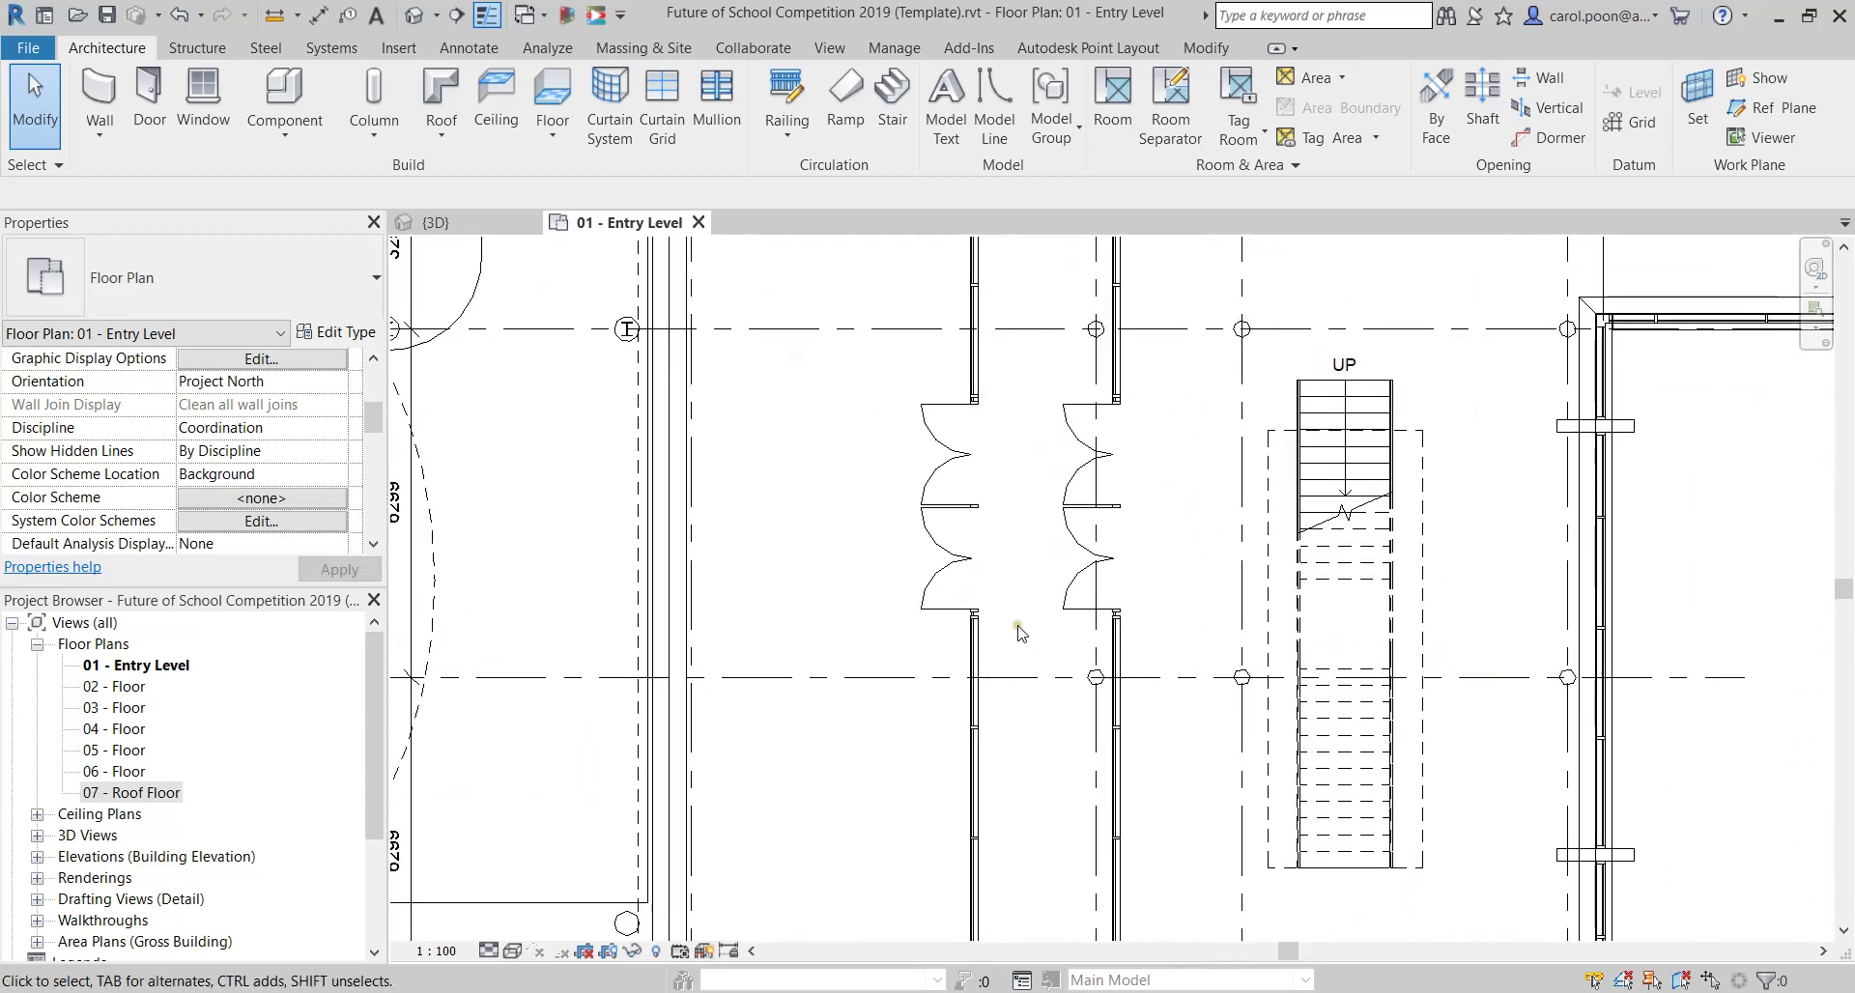
pyautogui.scroll(-1, 1063, 725)
pyautogui.moveTo(1099, 850); pyautogui.dragTo(1102, 701, button='middle')
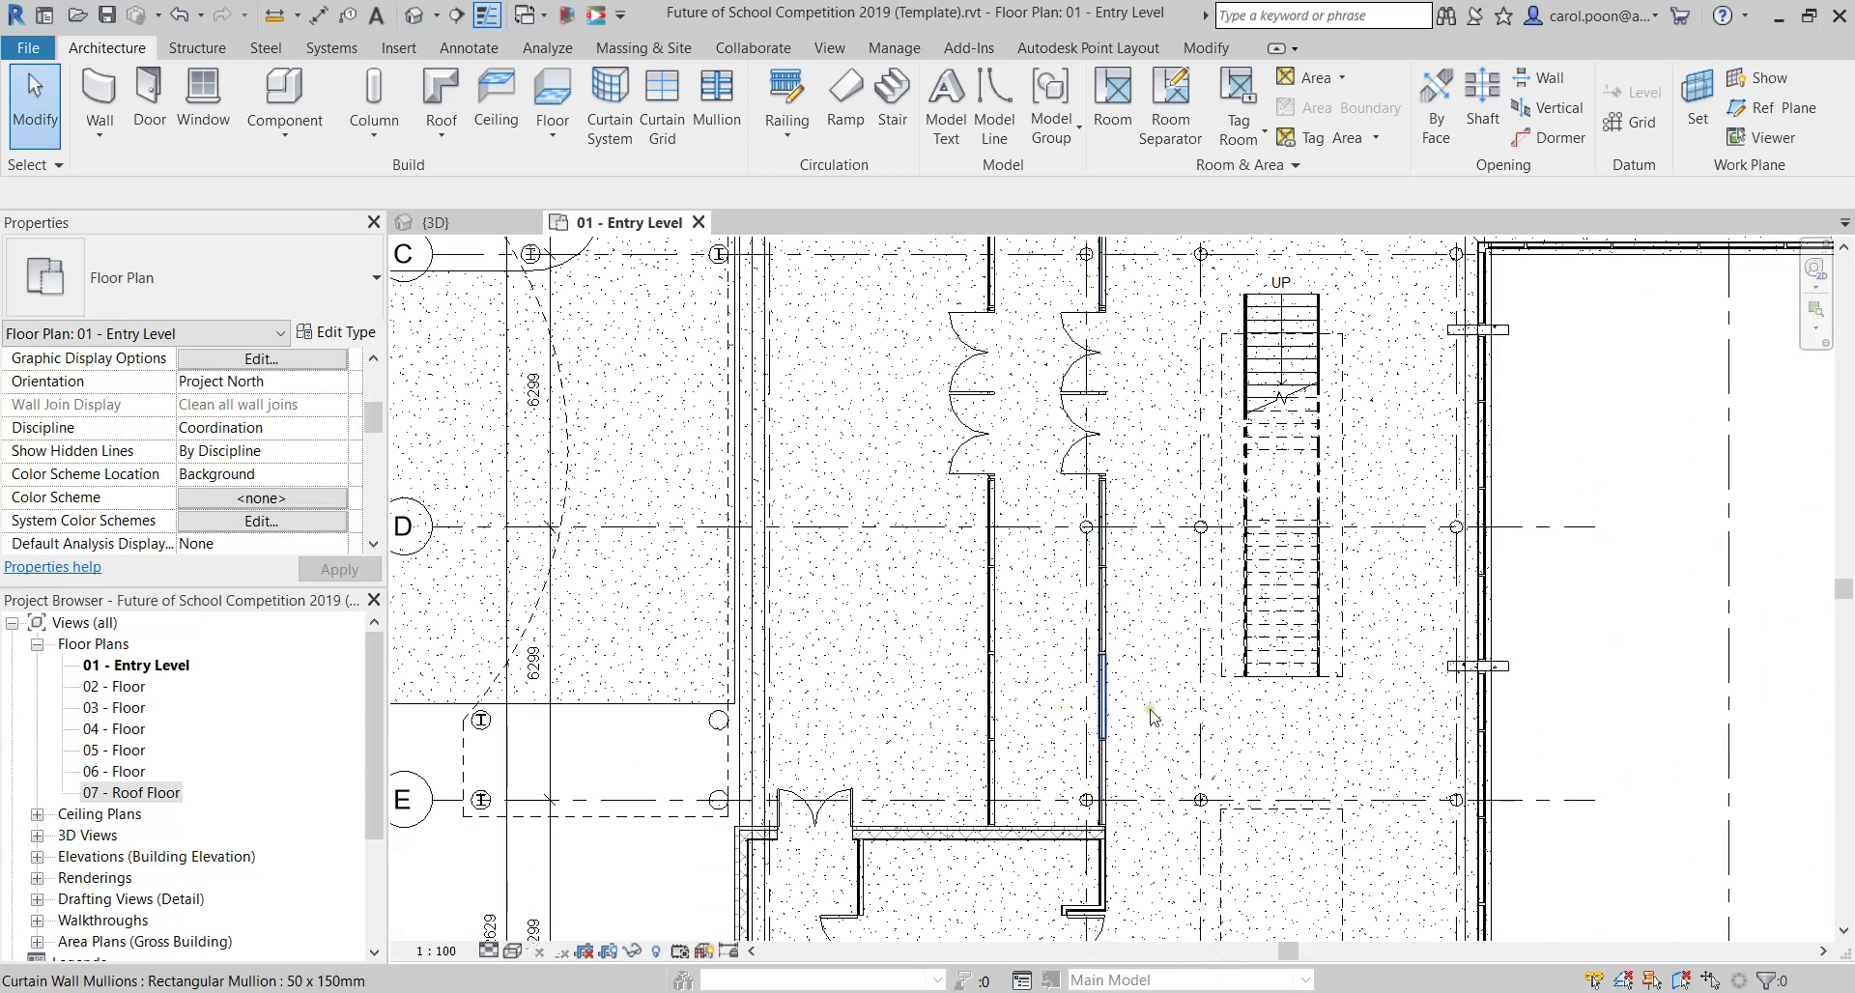
# Delete the curtain wall with double doors running from grid B to grid D.
pyautogui.rightClick(1061, 794)
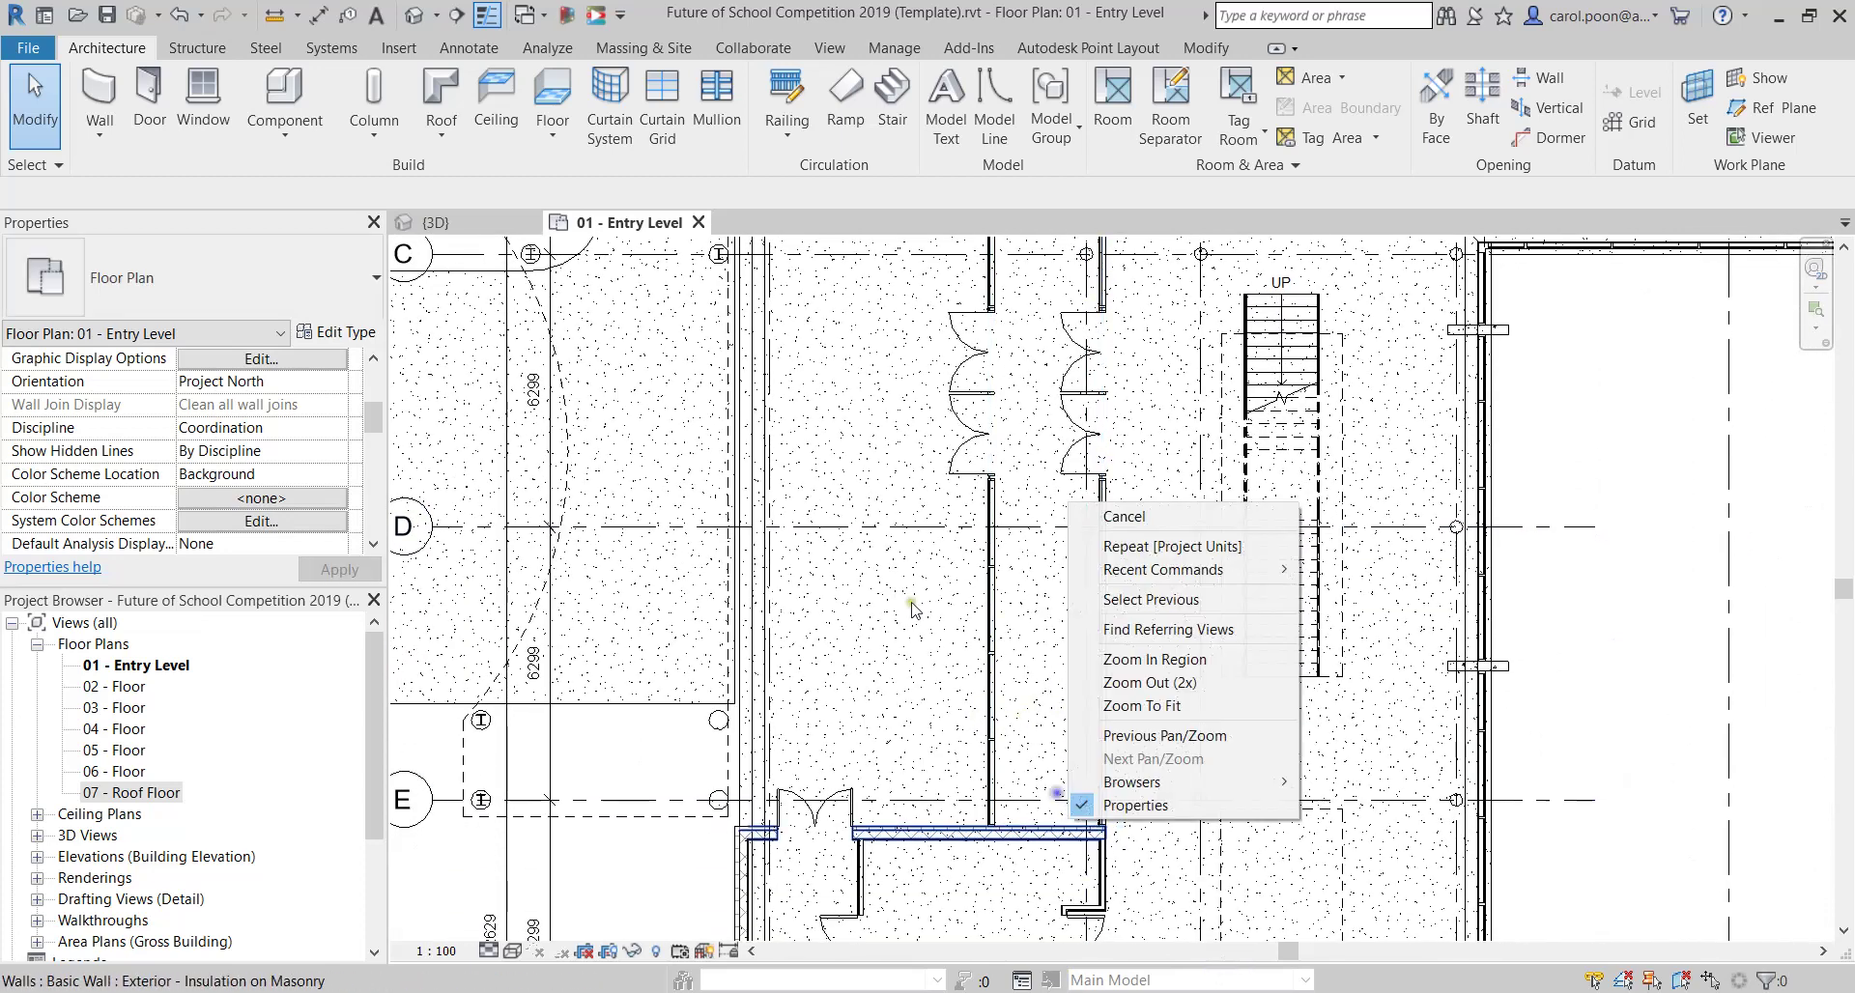
pyautogui.click(906, 585)
pyautogui.moveTo(905, 585); pyautogui.dragTo(952, 815, button='middle')
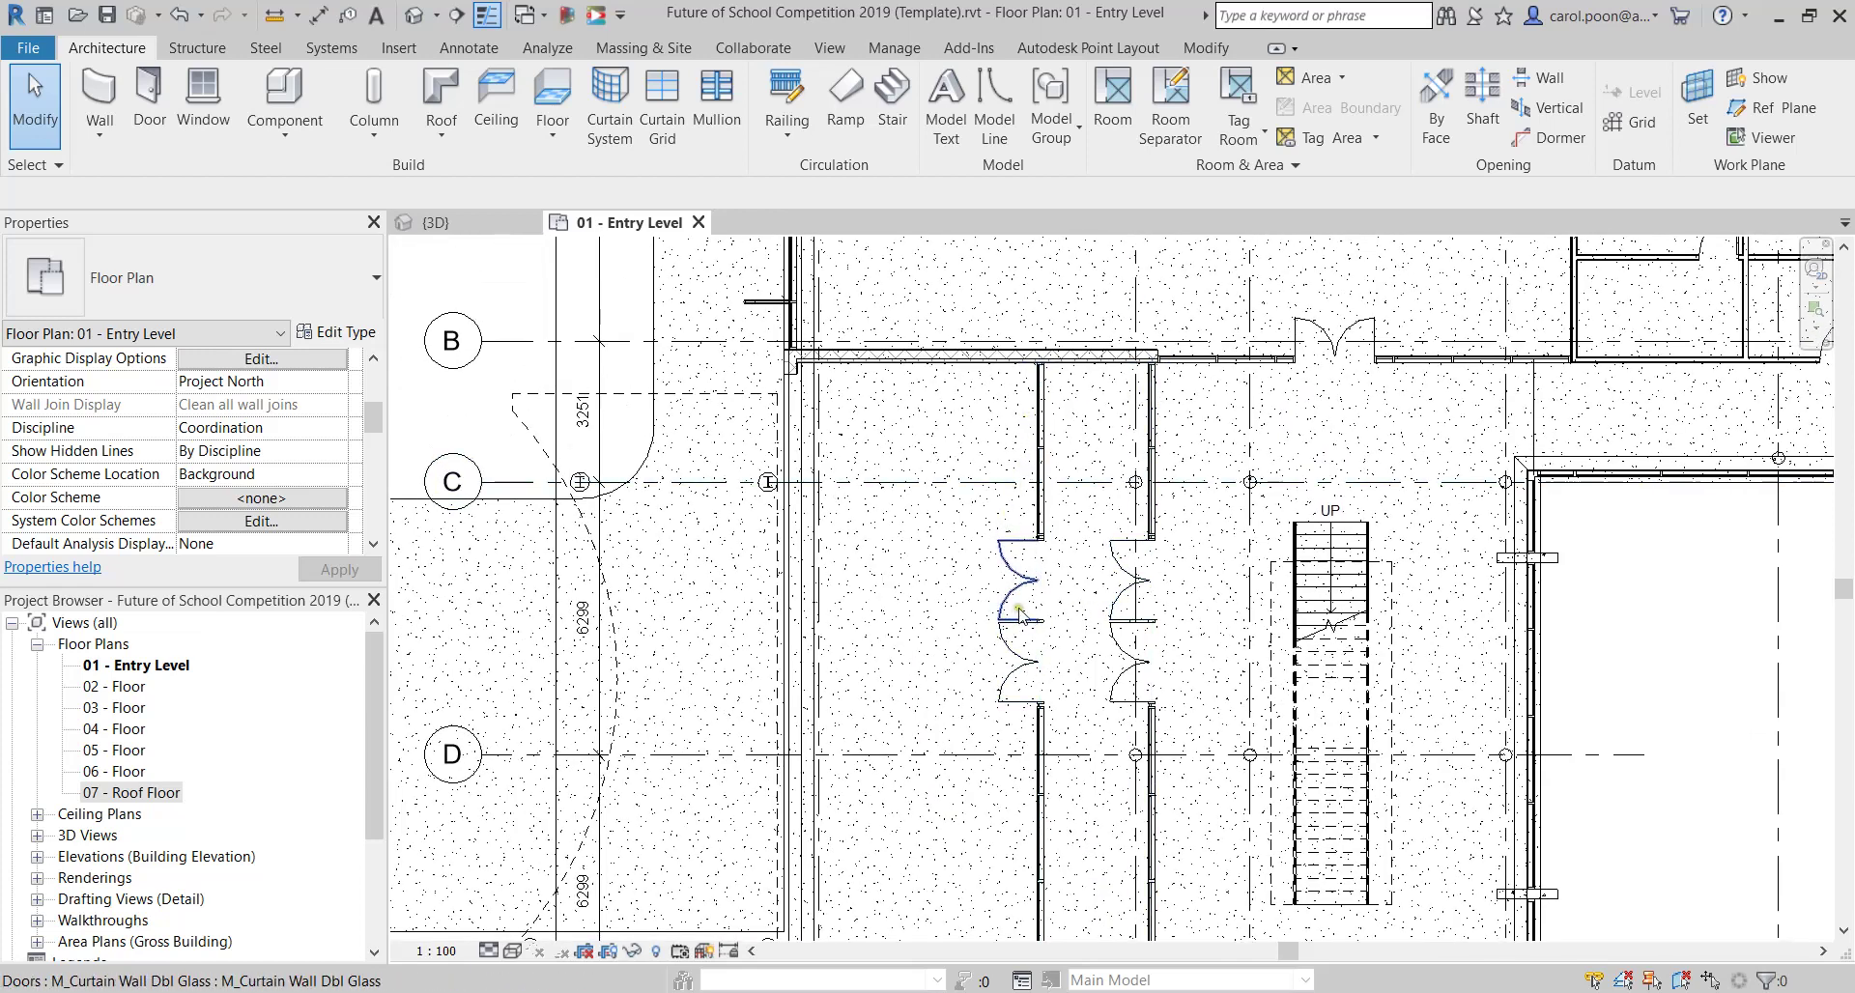
pyautogui.click(1050, 382)
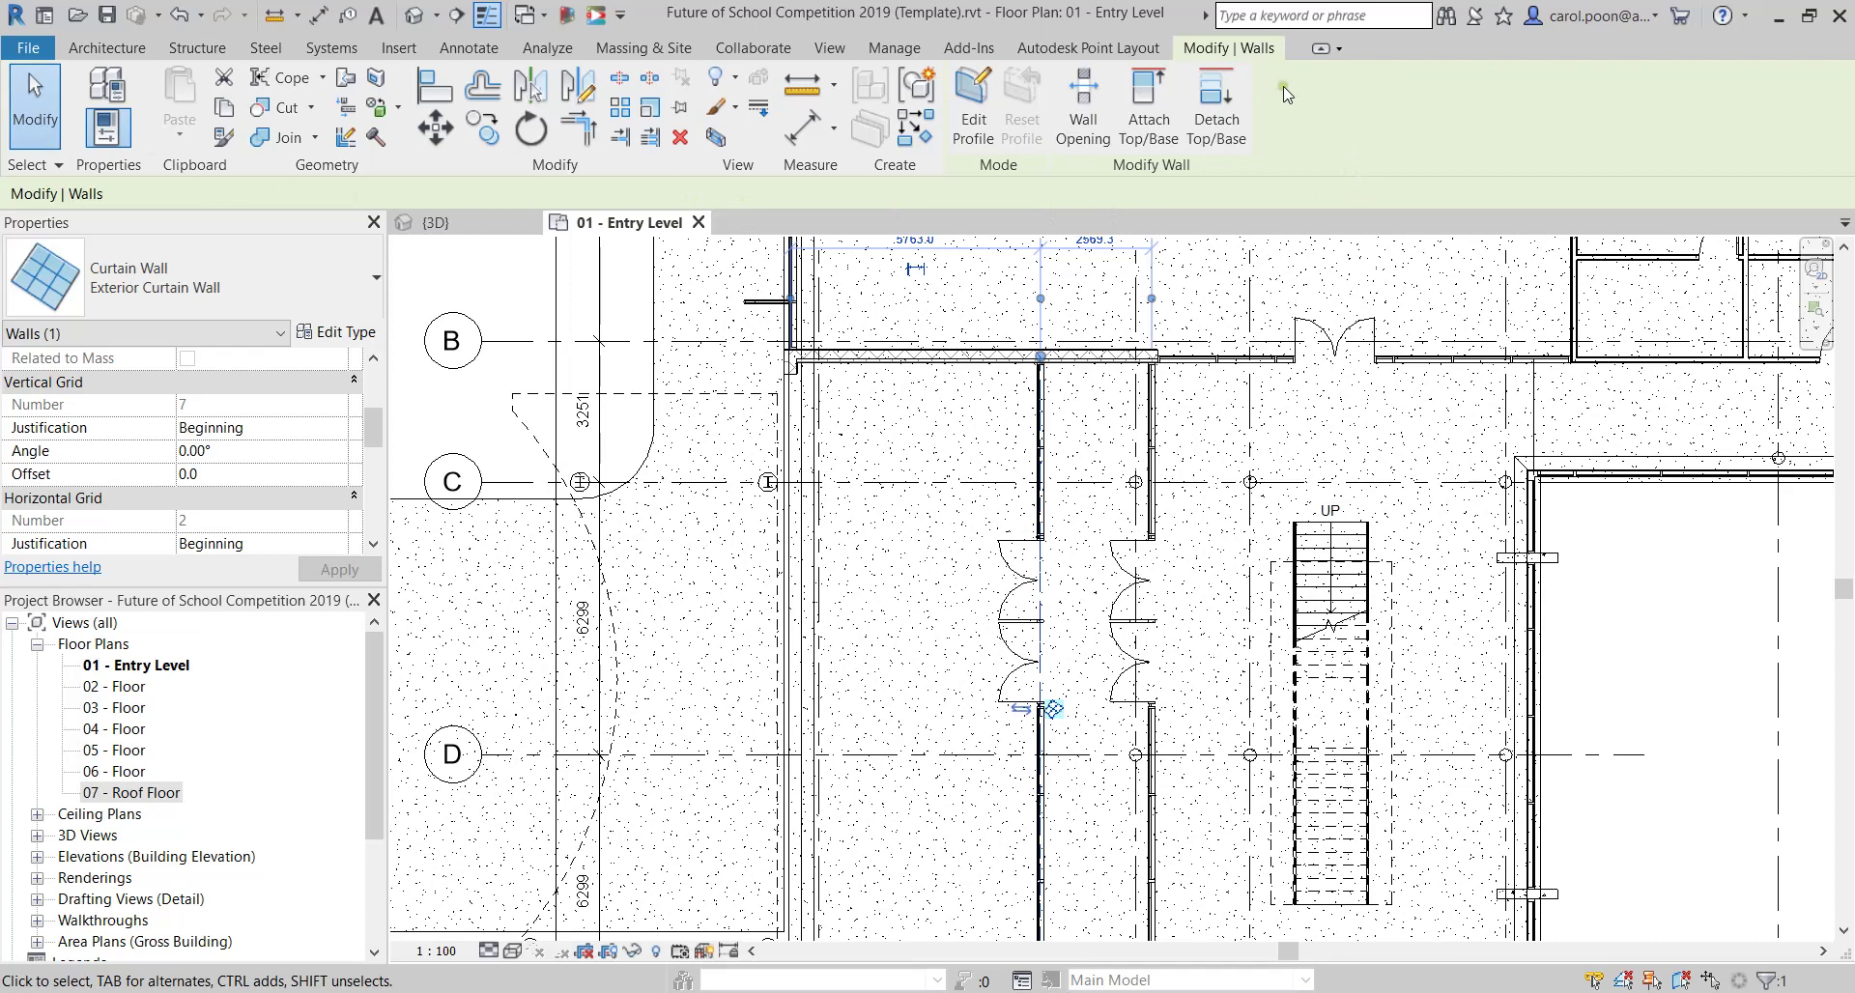
pyautogui.click(680, 137)
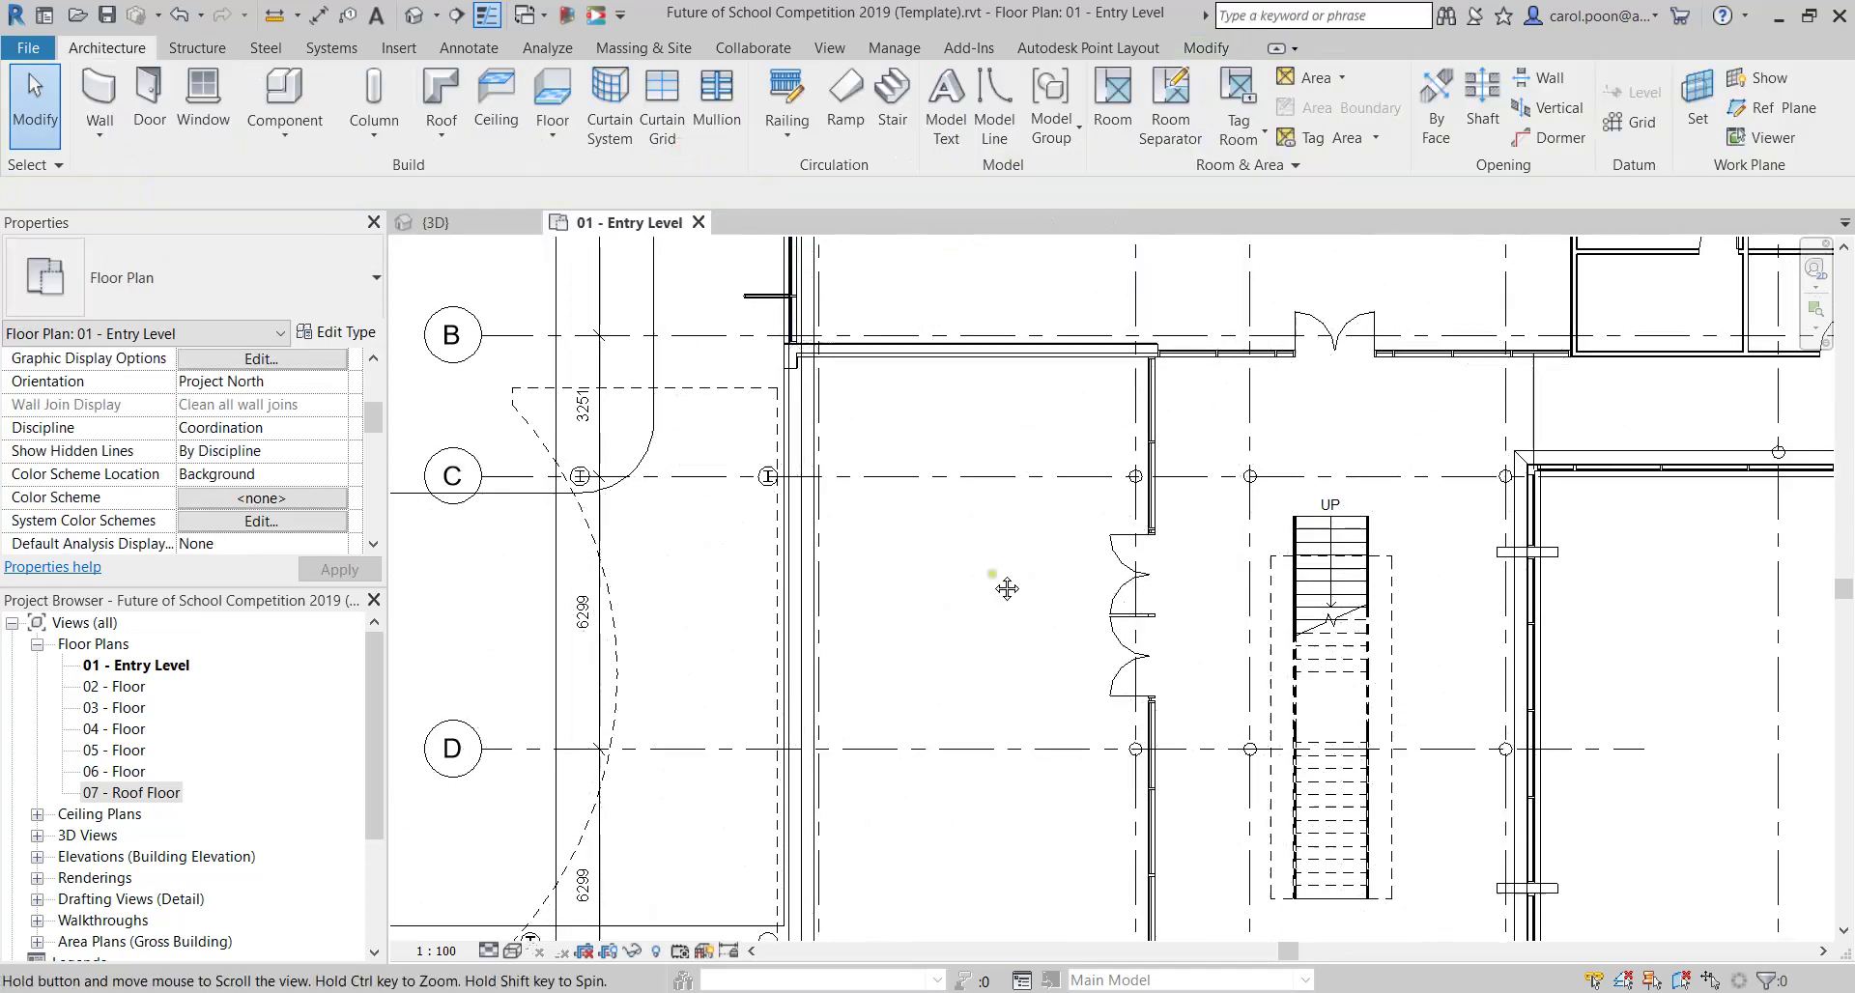
pyautogui.moveTo(1007, 588); pyautogui.dragTo(1002, 472, button='middle')
# Cancel an accidental grid E move, zoom out, and start Room placement.
pyautogui.moveTo(1087, 891); pyautogui.dragTo(1054, 770)
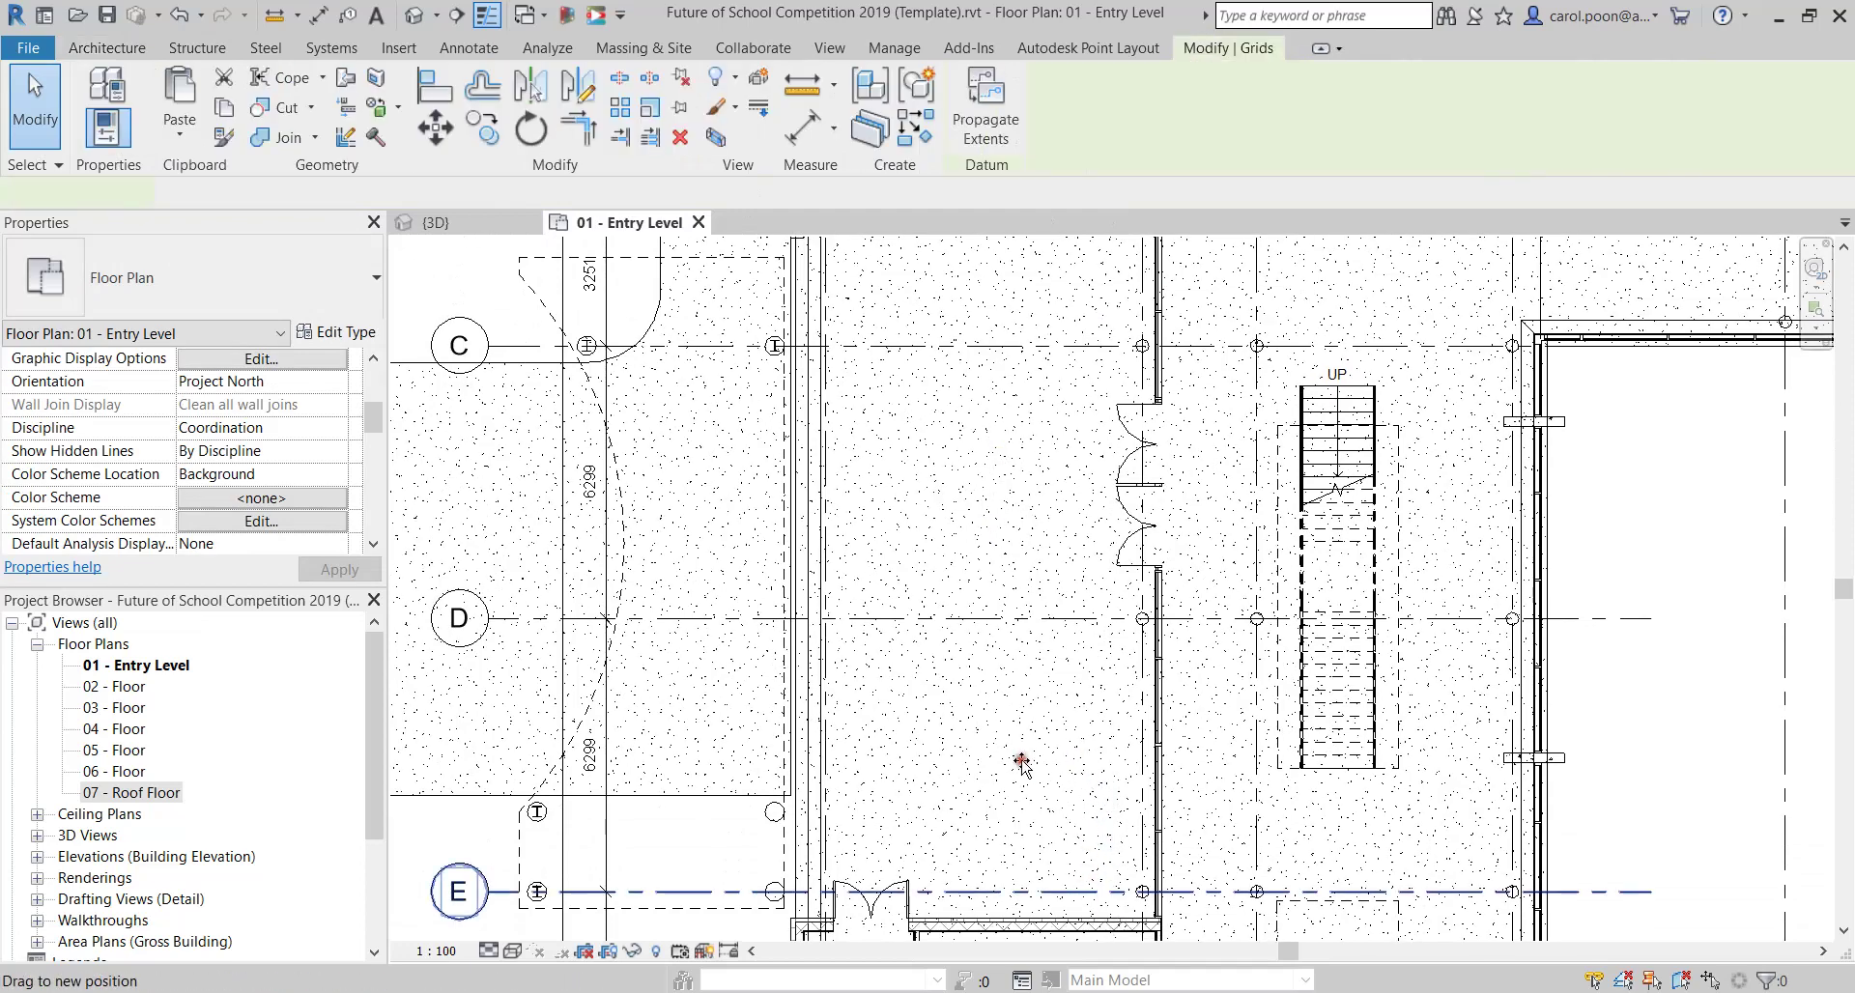
pyautogui.scroll(-2, 1056, 737)
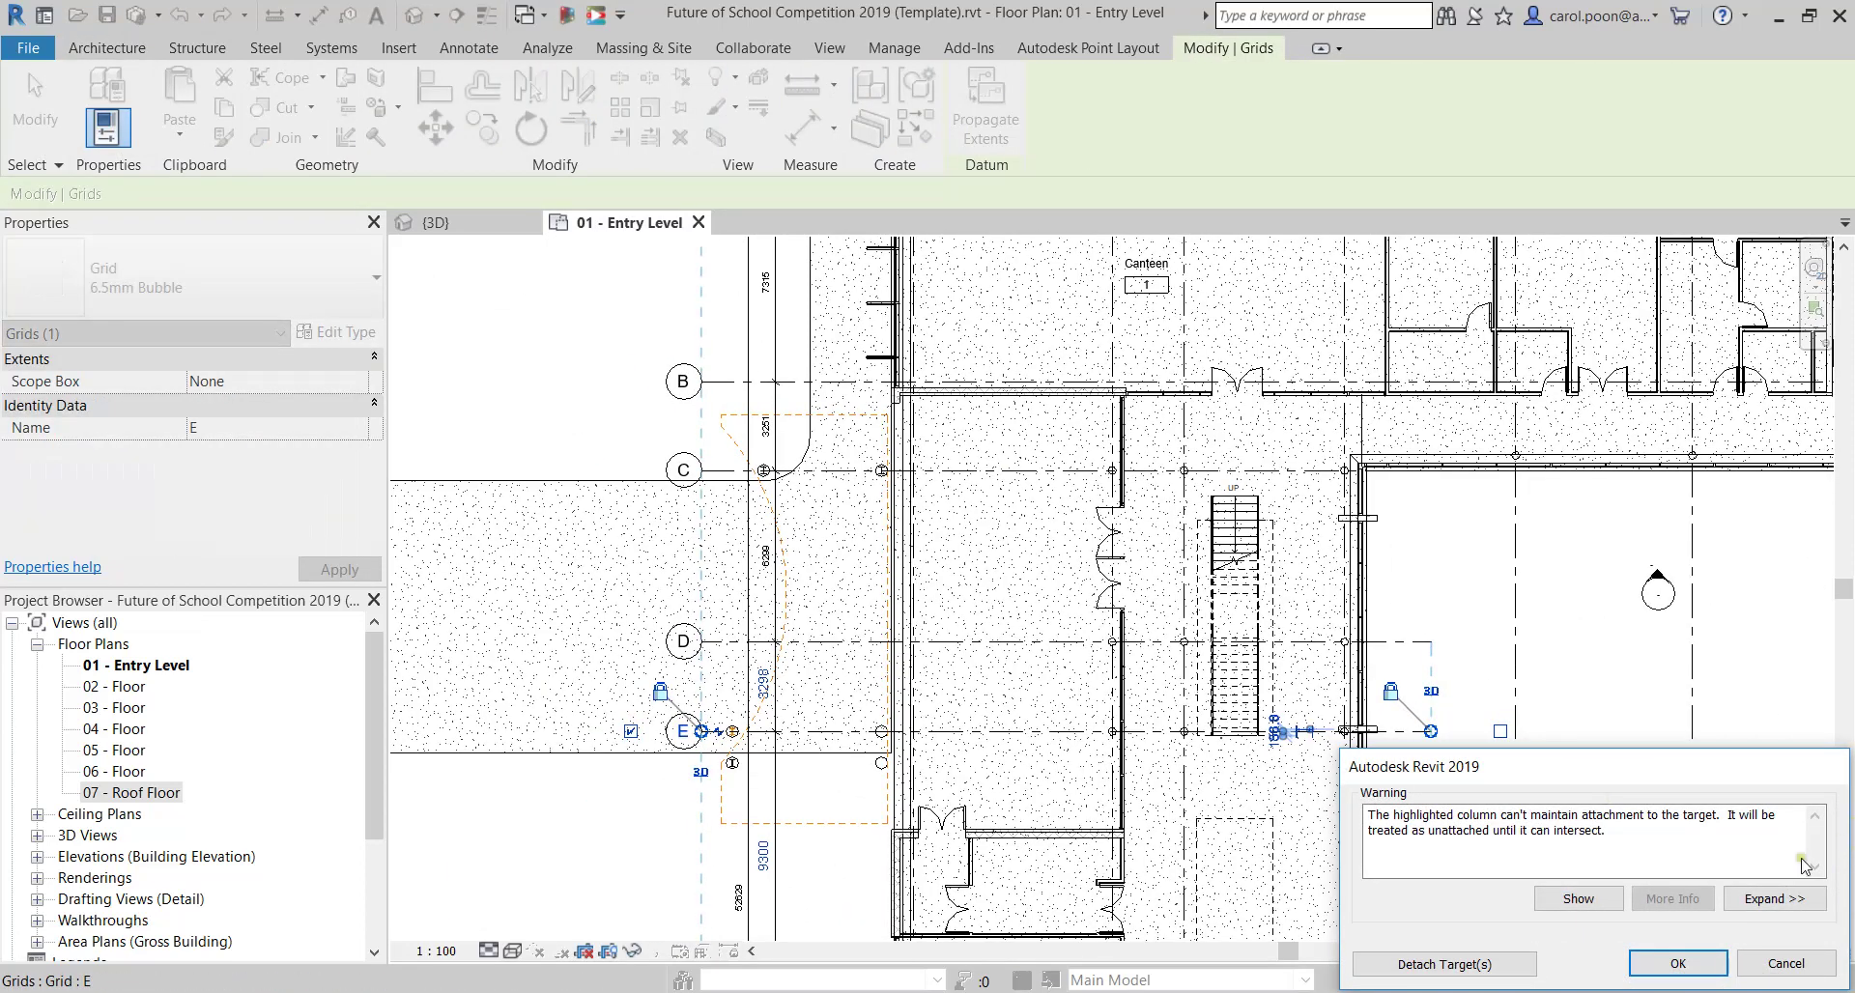
pyautogui.click(1774, 961)
pyautogui.scroll(2, 1024, 667)
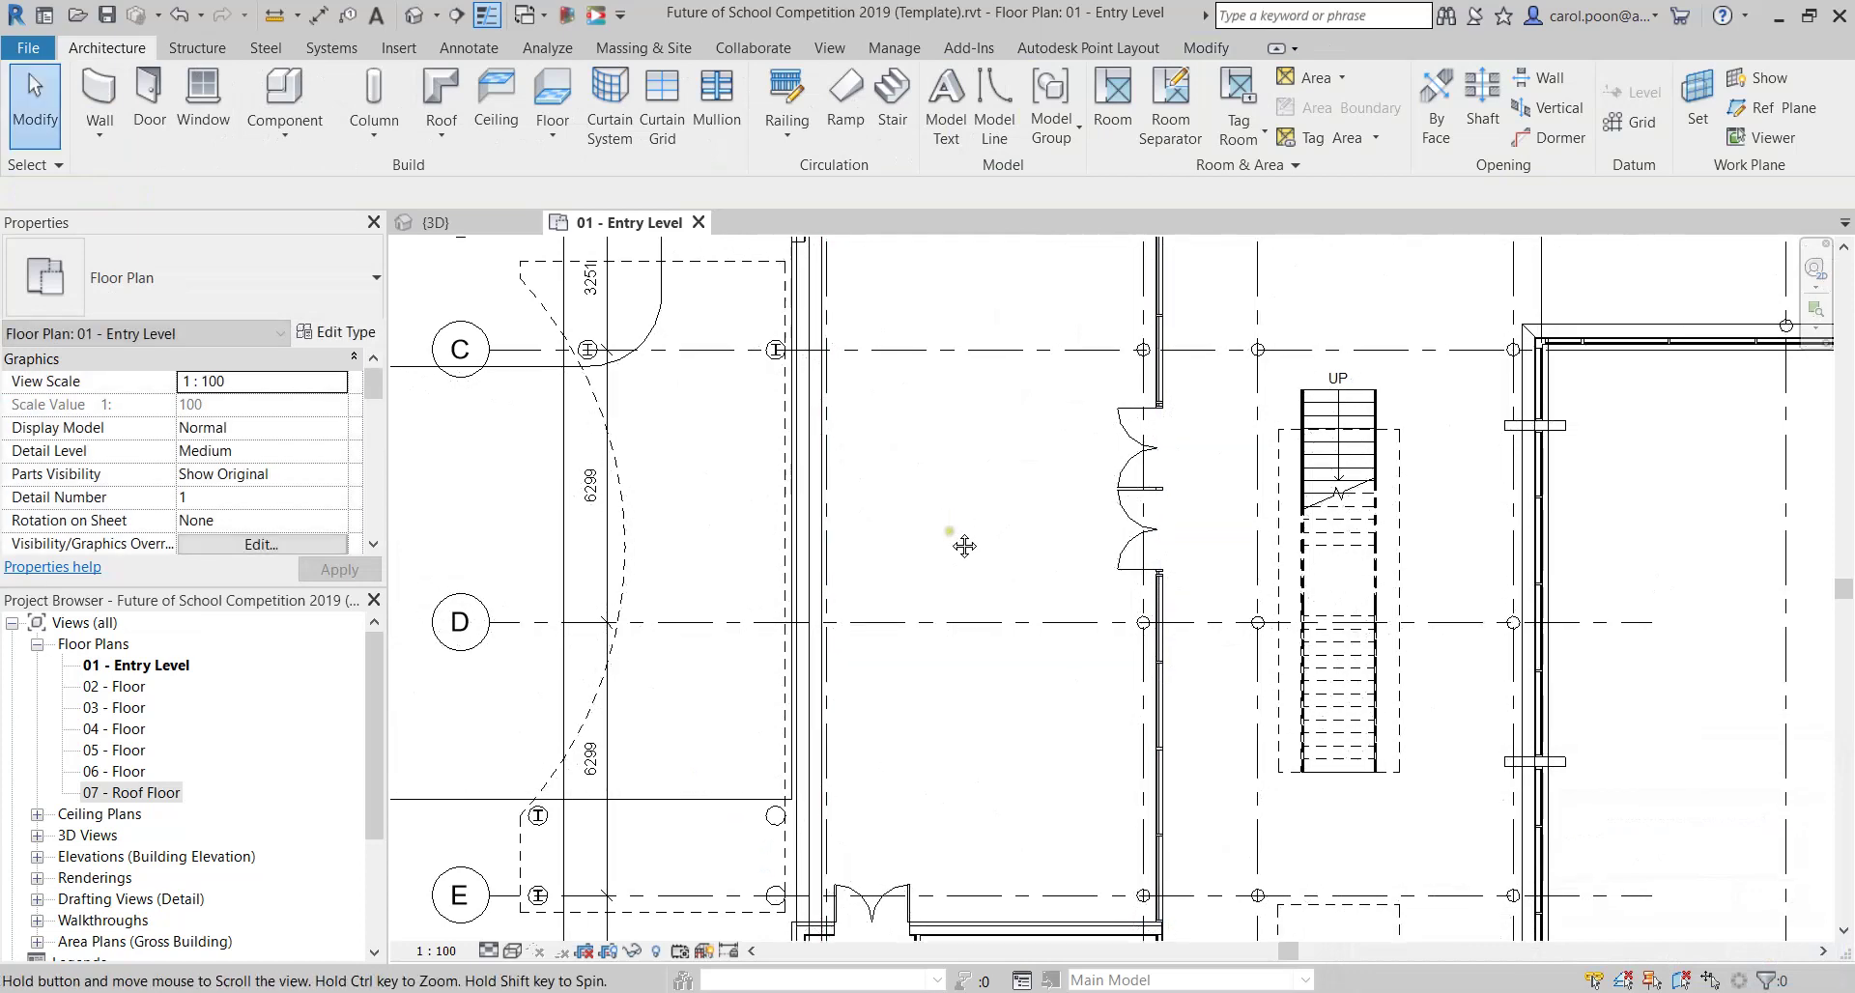
pyautogui.scroll(-1, 908, 619)
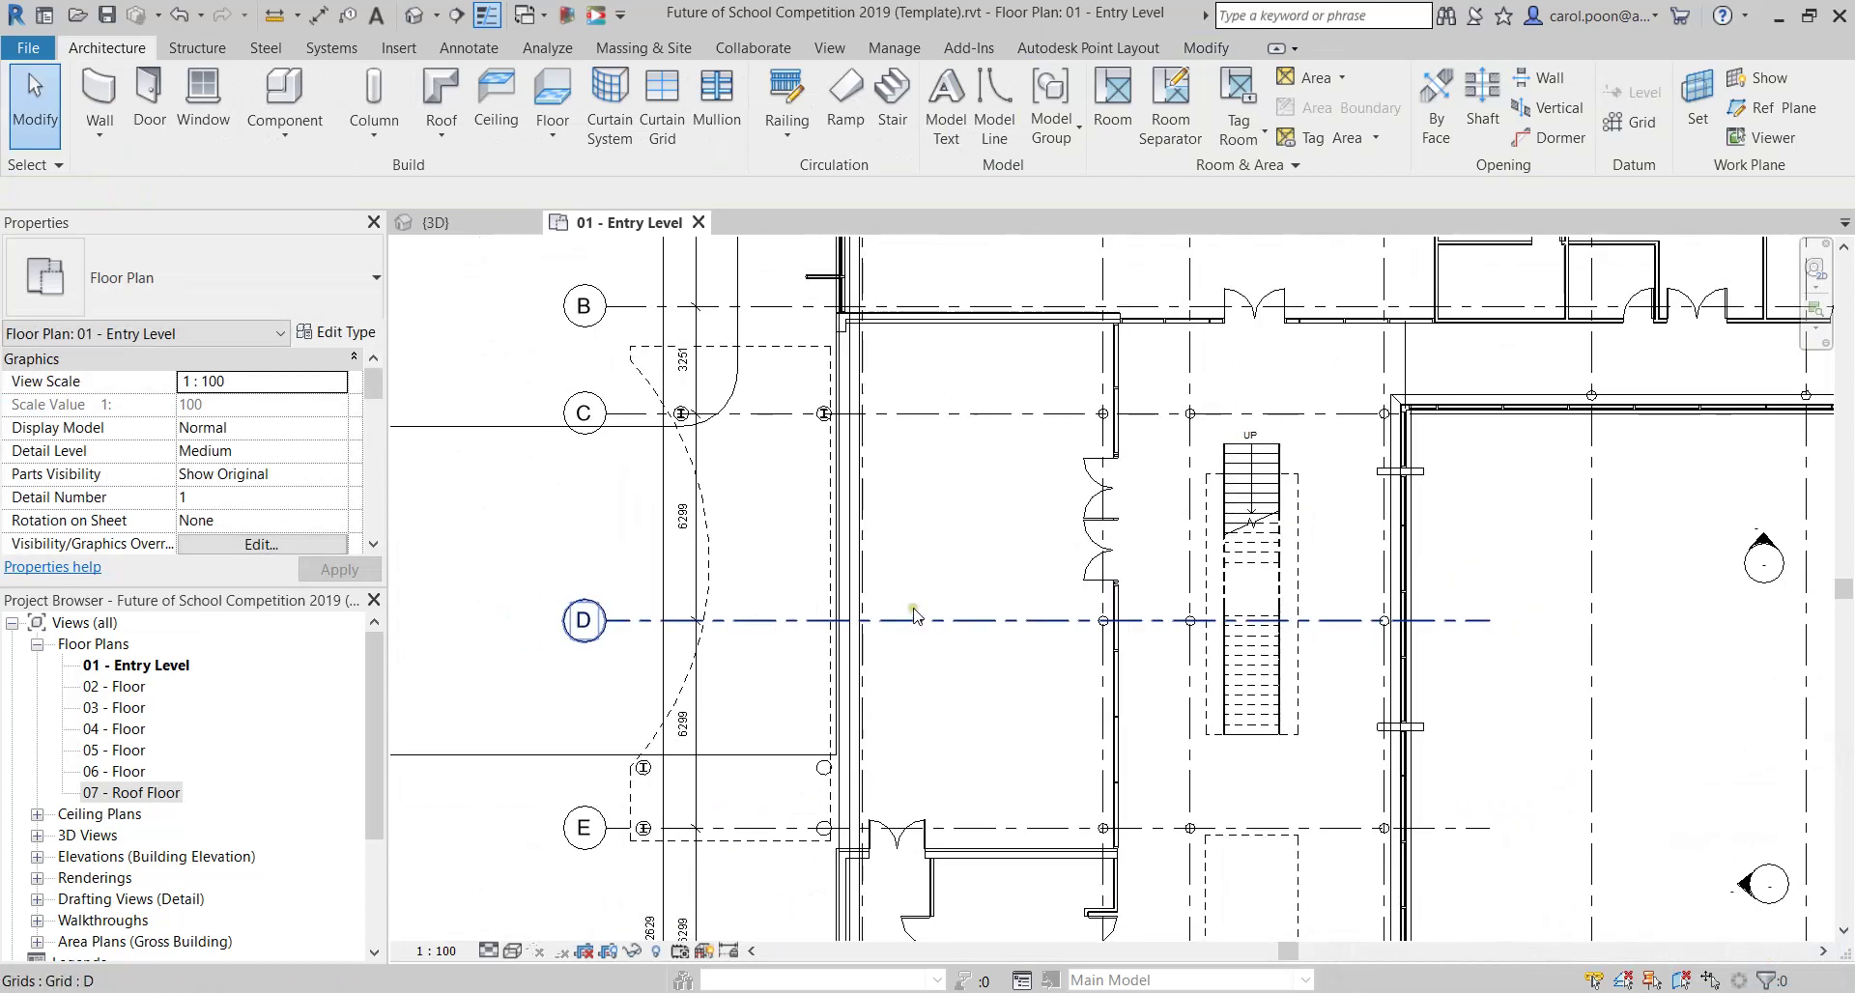
pyautogui.scroll(-1, 908, 619)
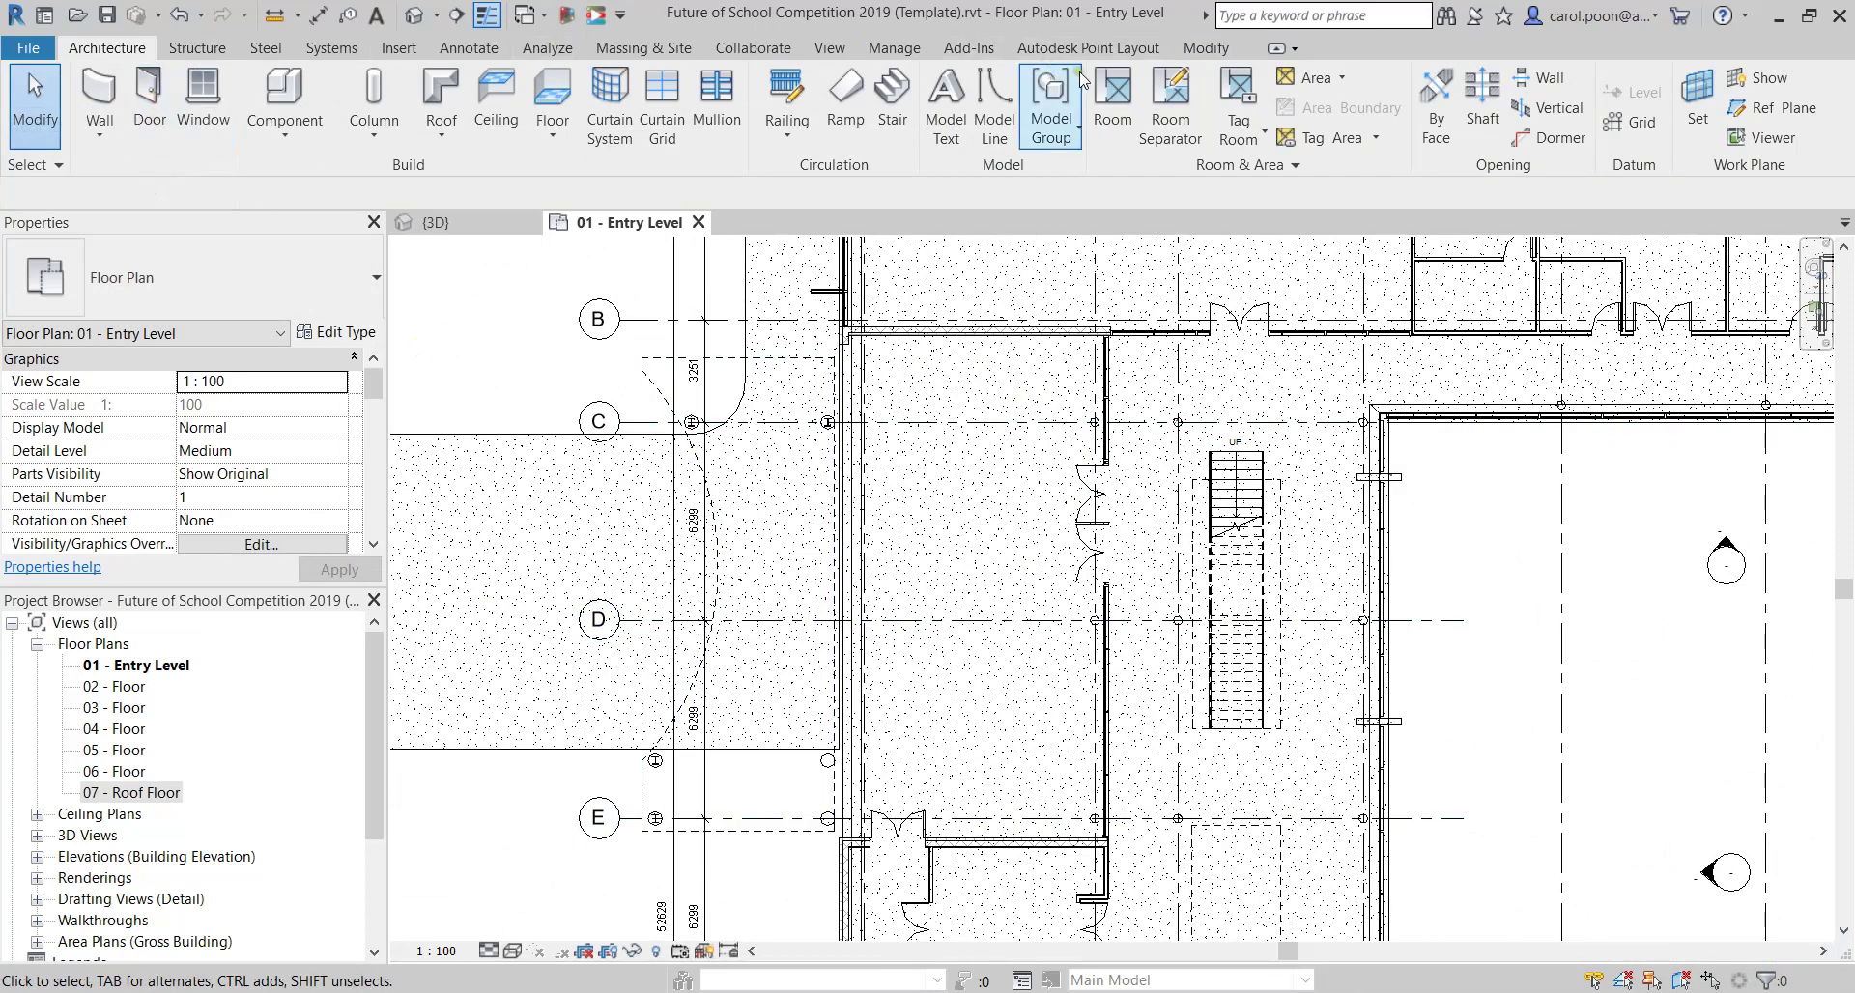
pyautogui.click(1114, 101)
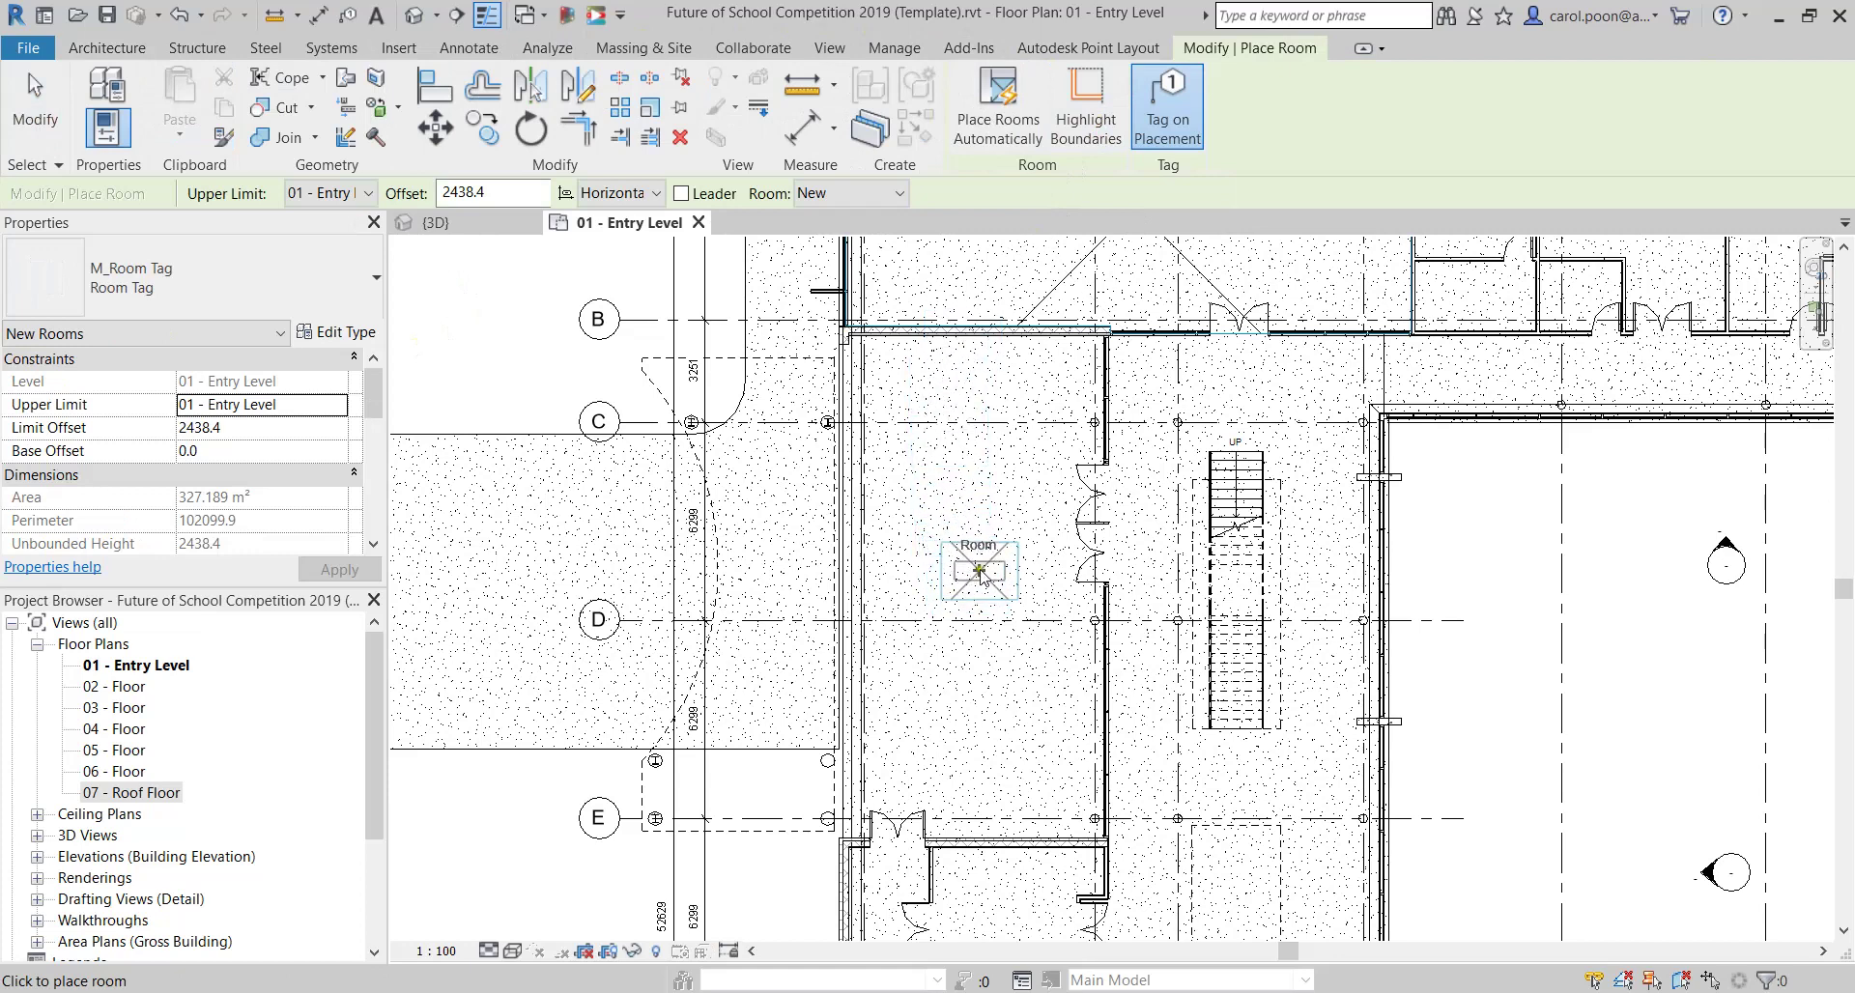
# Place Room 2 between grids C and D, dismissing the enclosure warning.
pyautogui.click(979, 572)
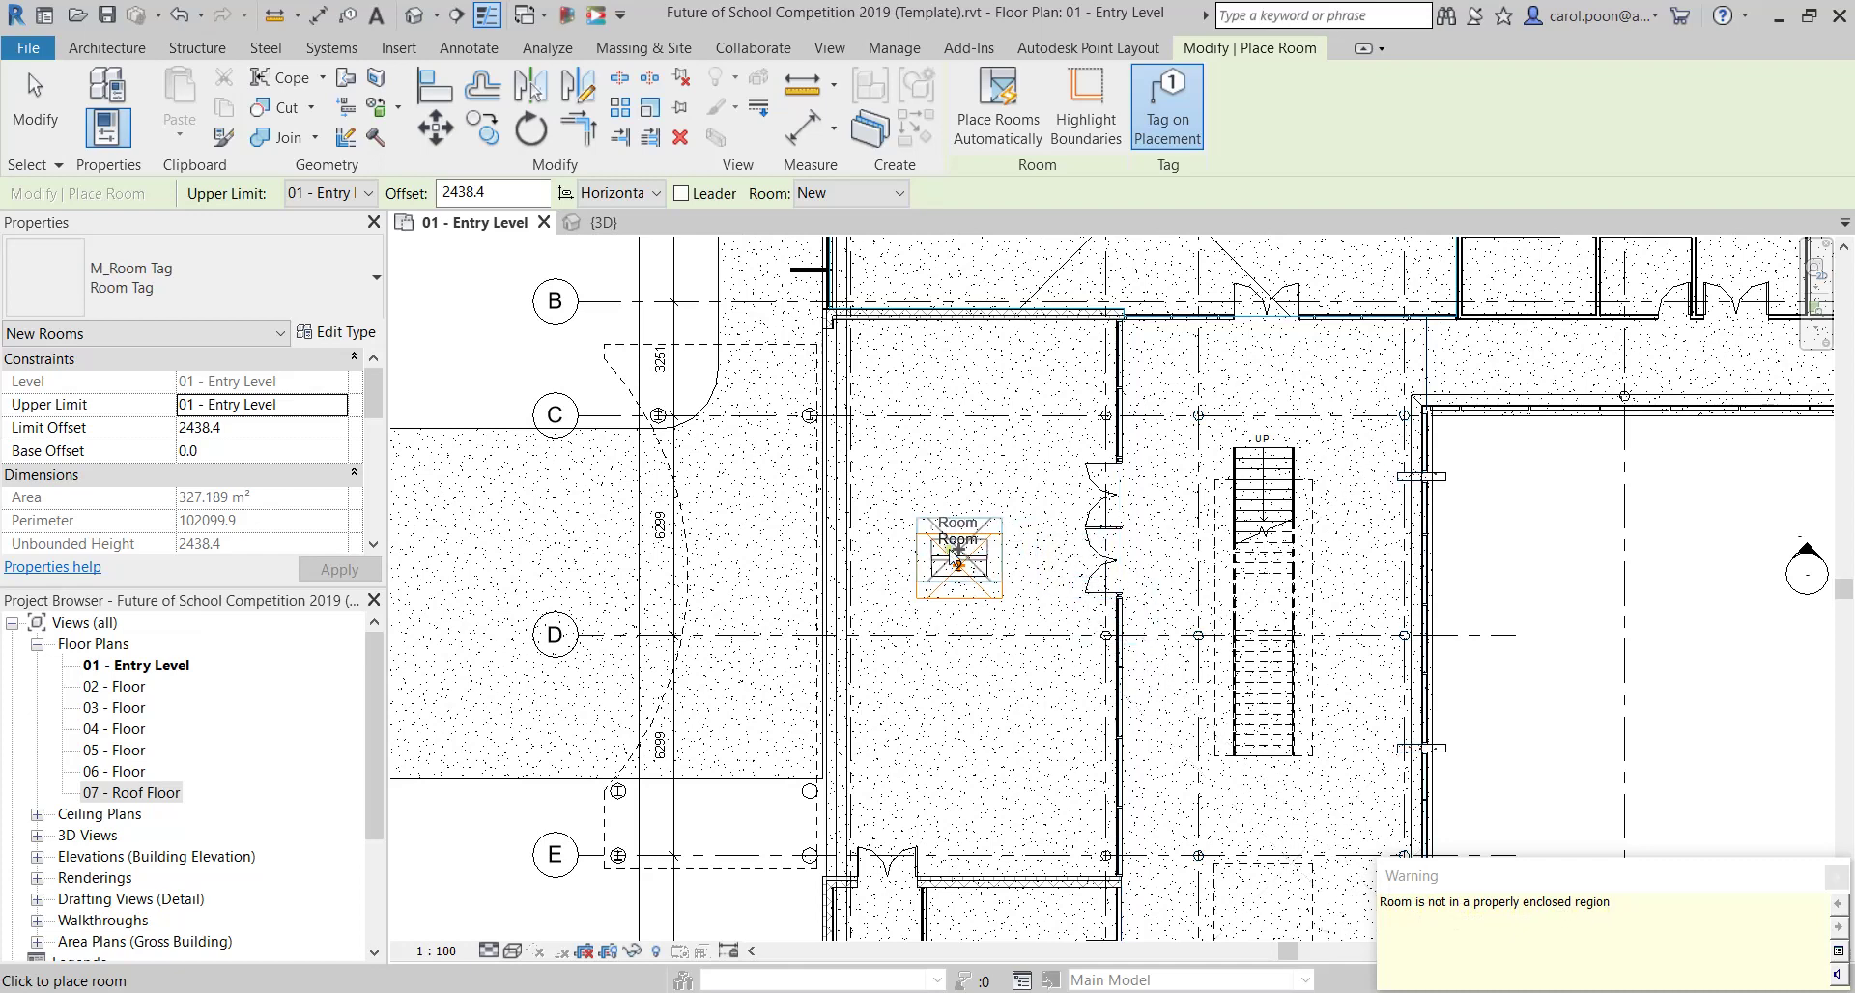
pyautogui.click(1841, 877)
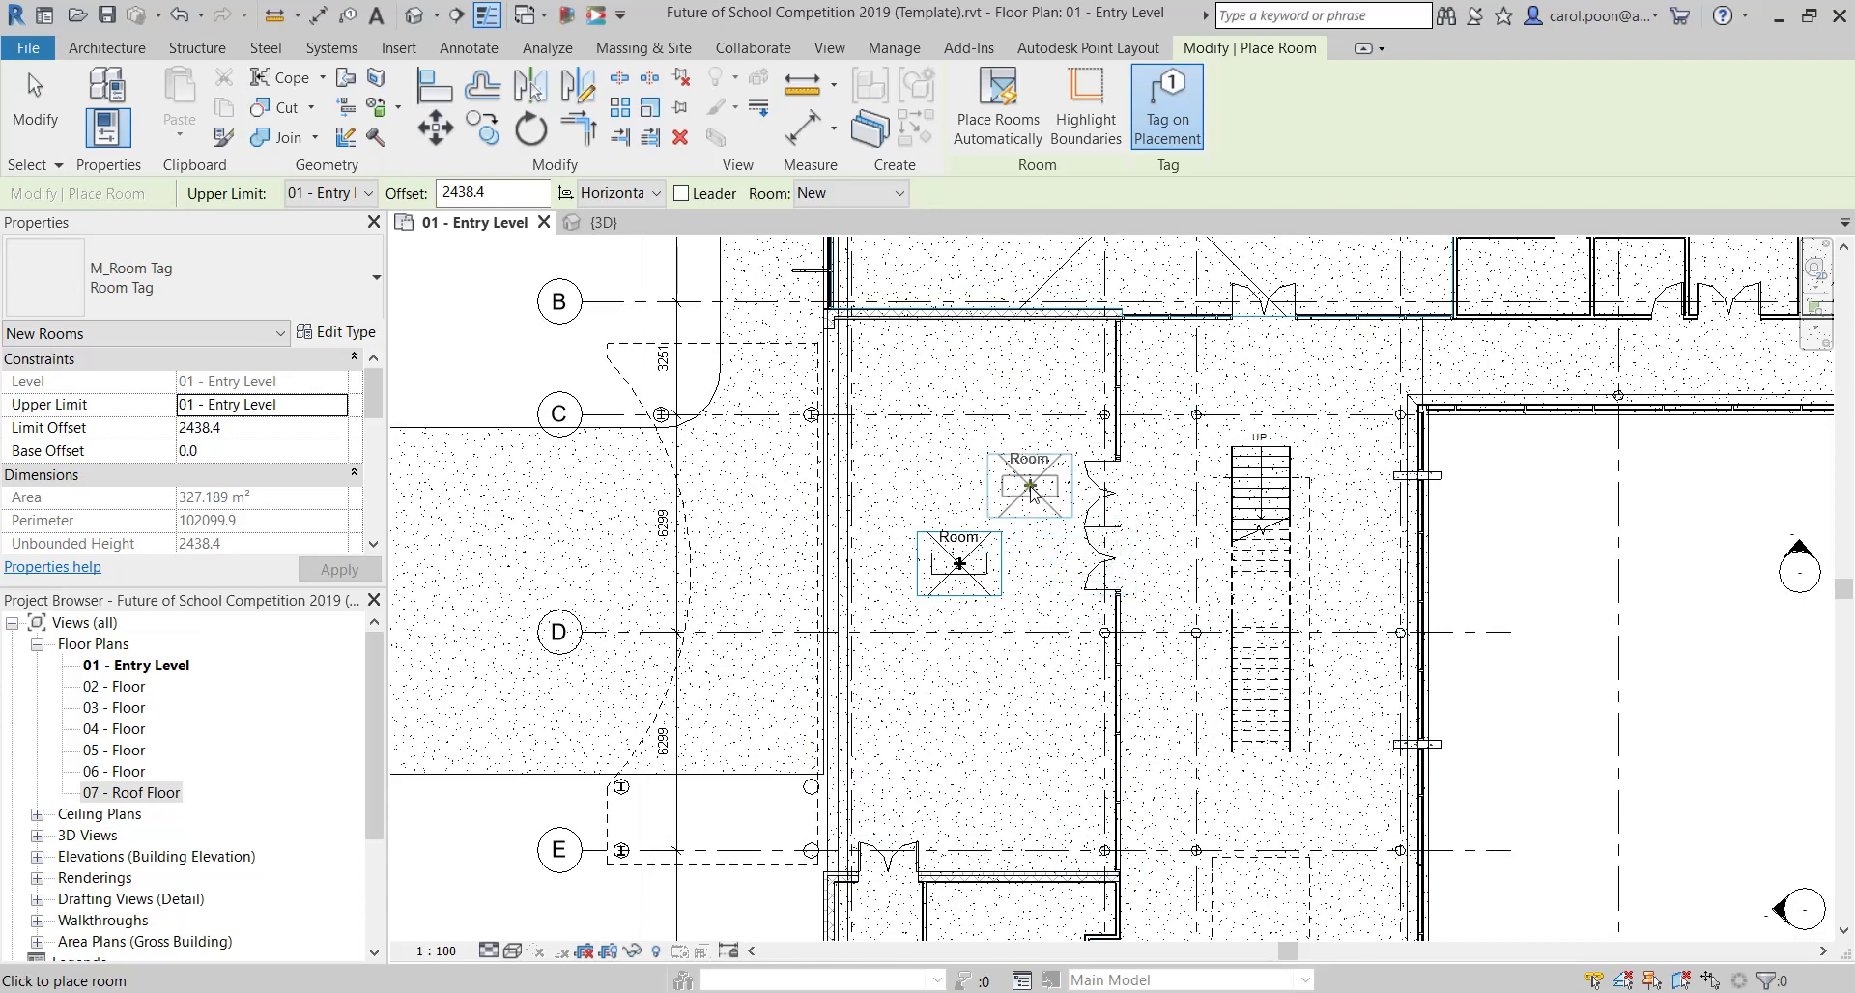
pyautogui.press('Escape')
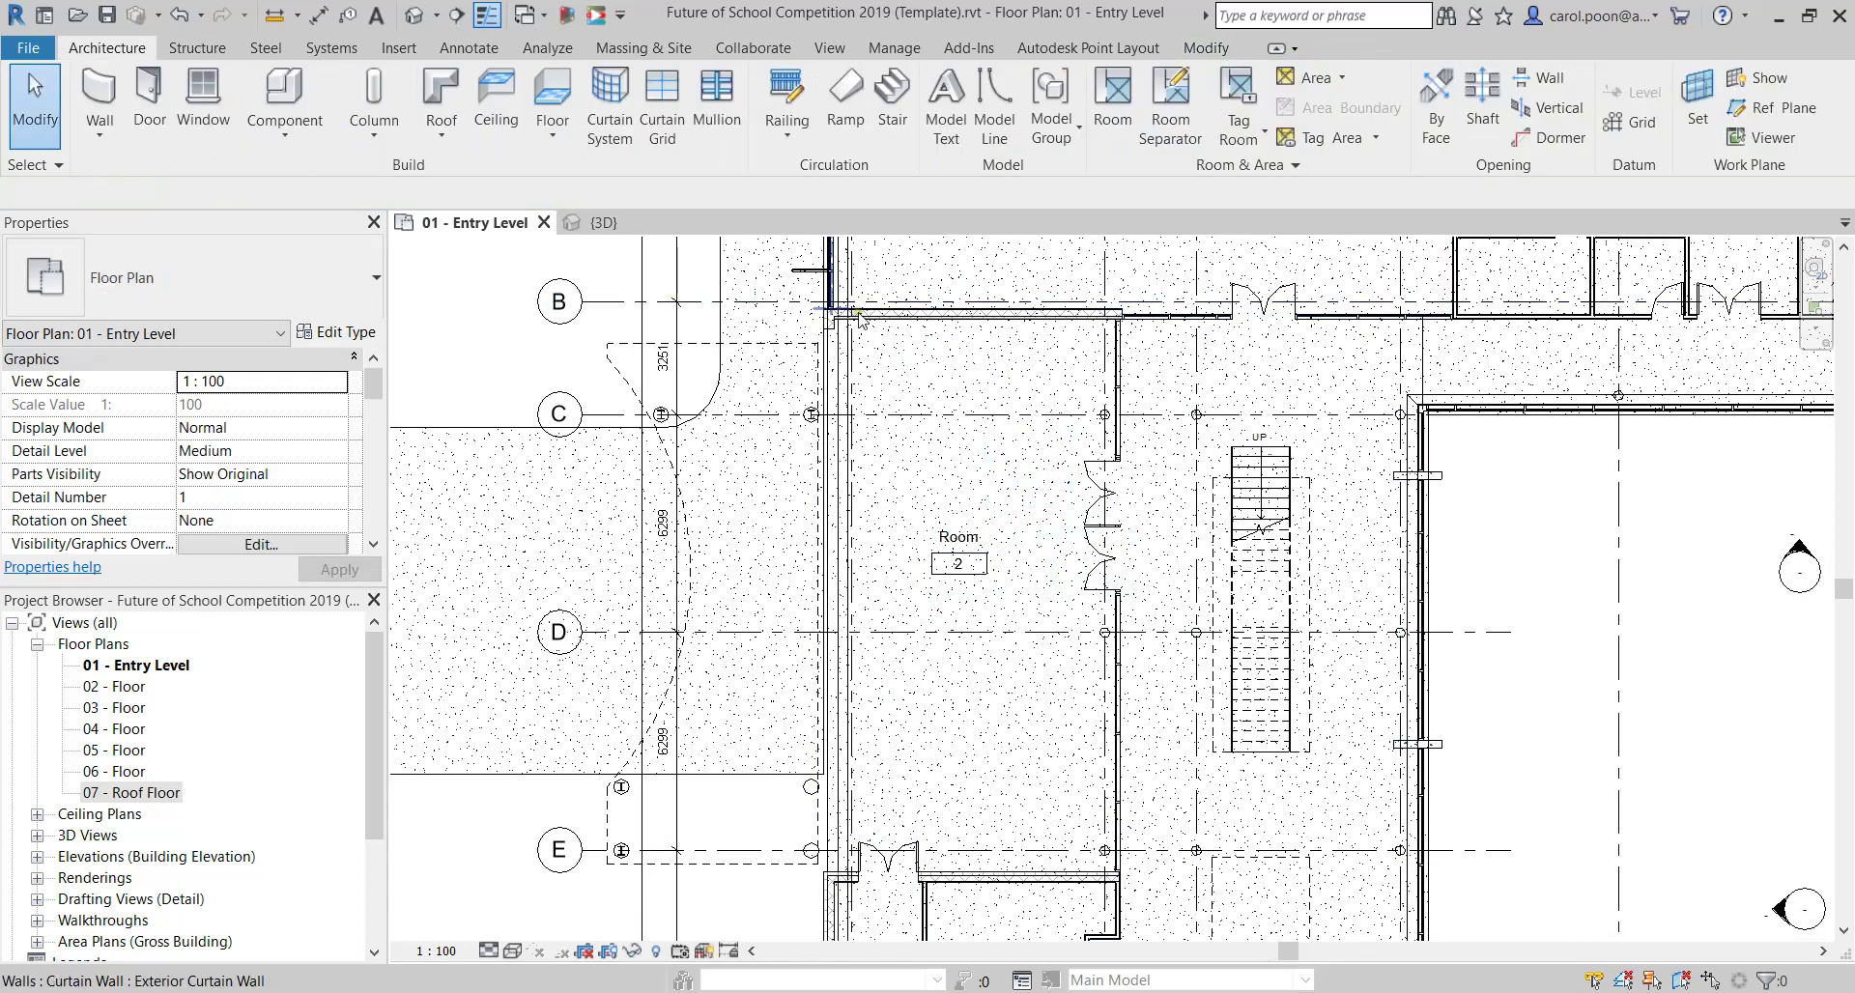
# Switch to the {3D} view of the school and clear the selection.
pyautogui.click(835, 363)
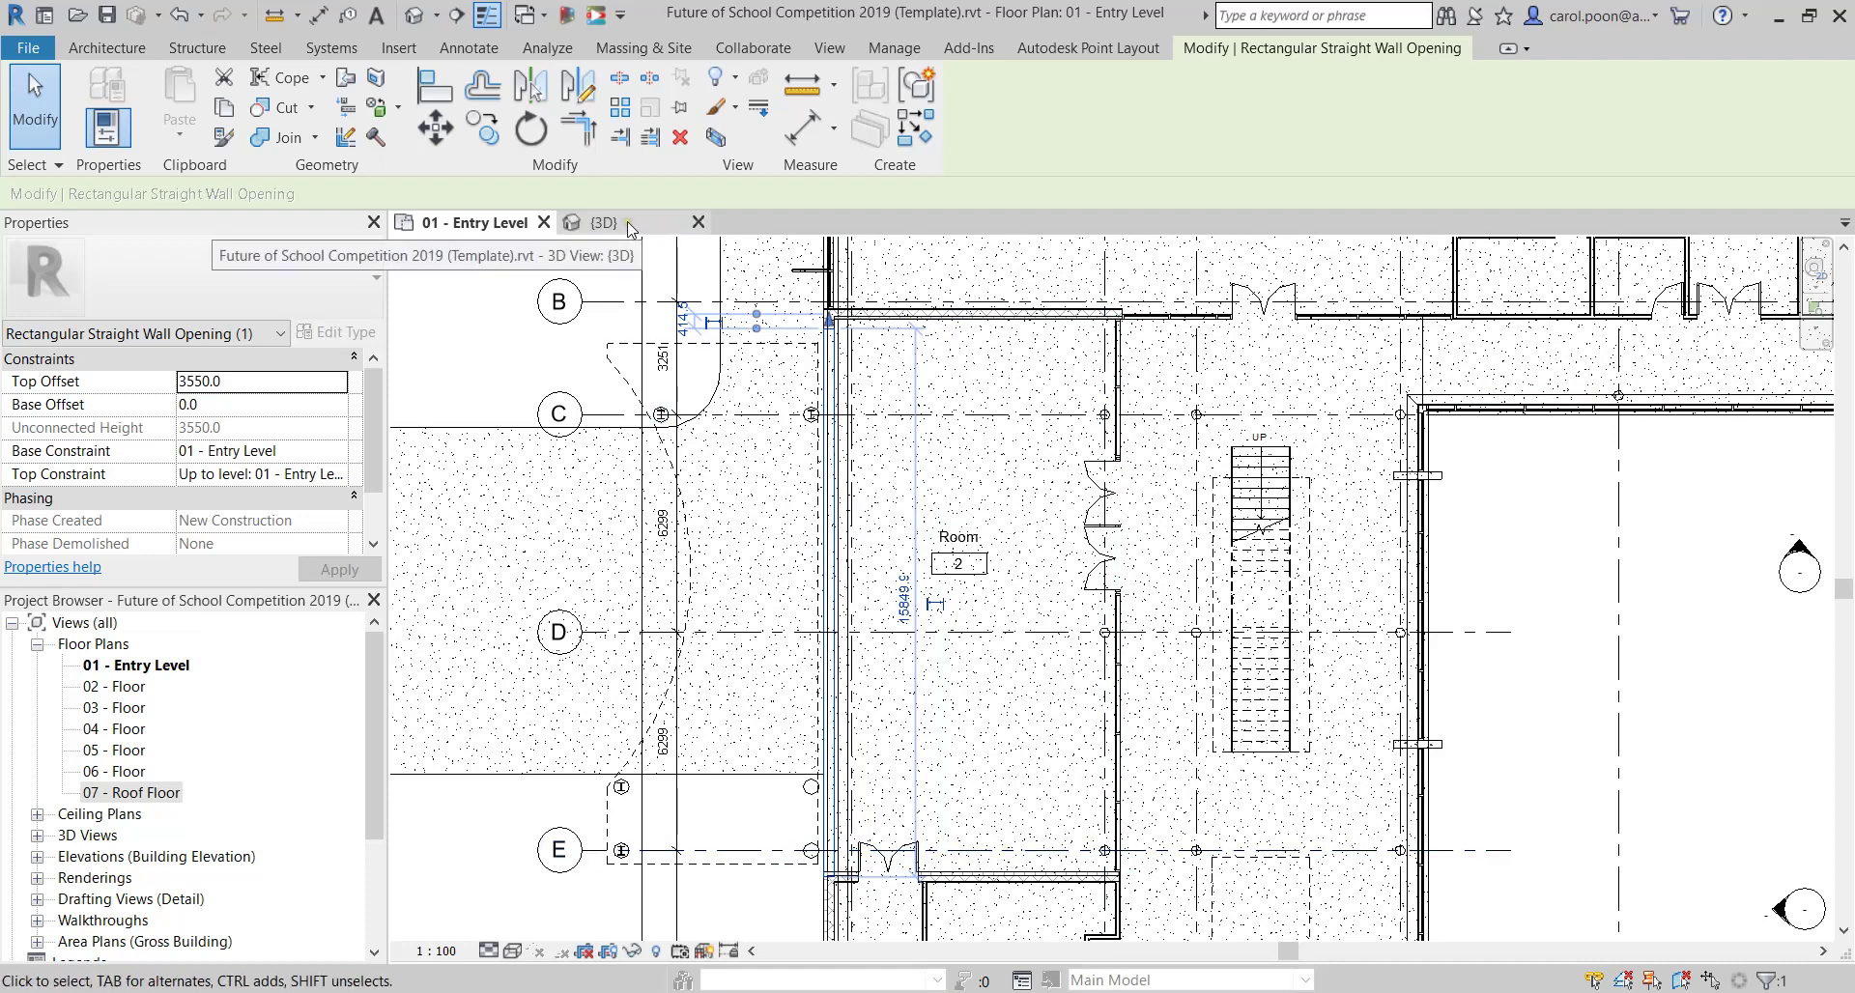
pyautogui.click(599, 223)
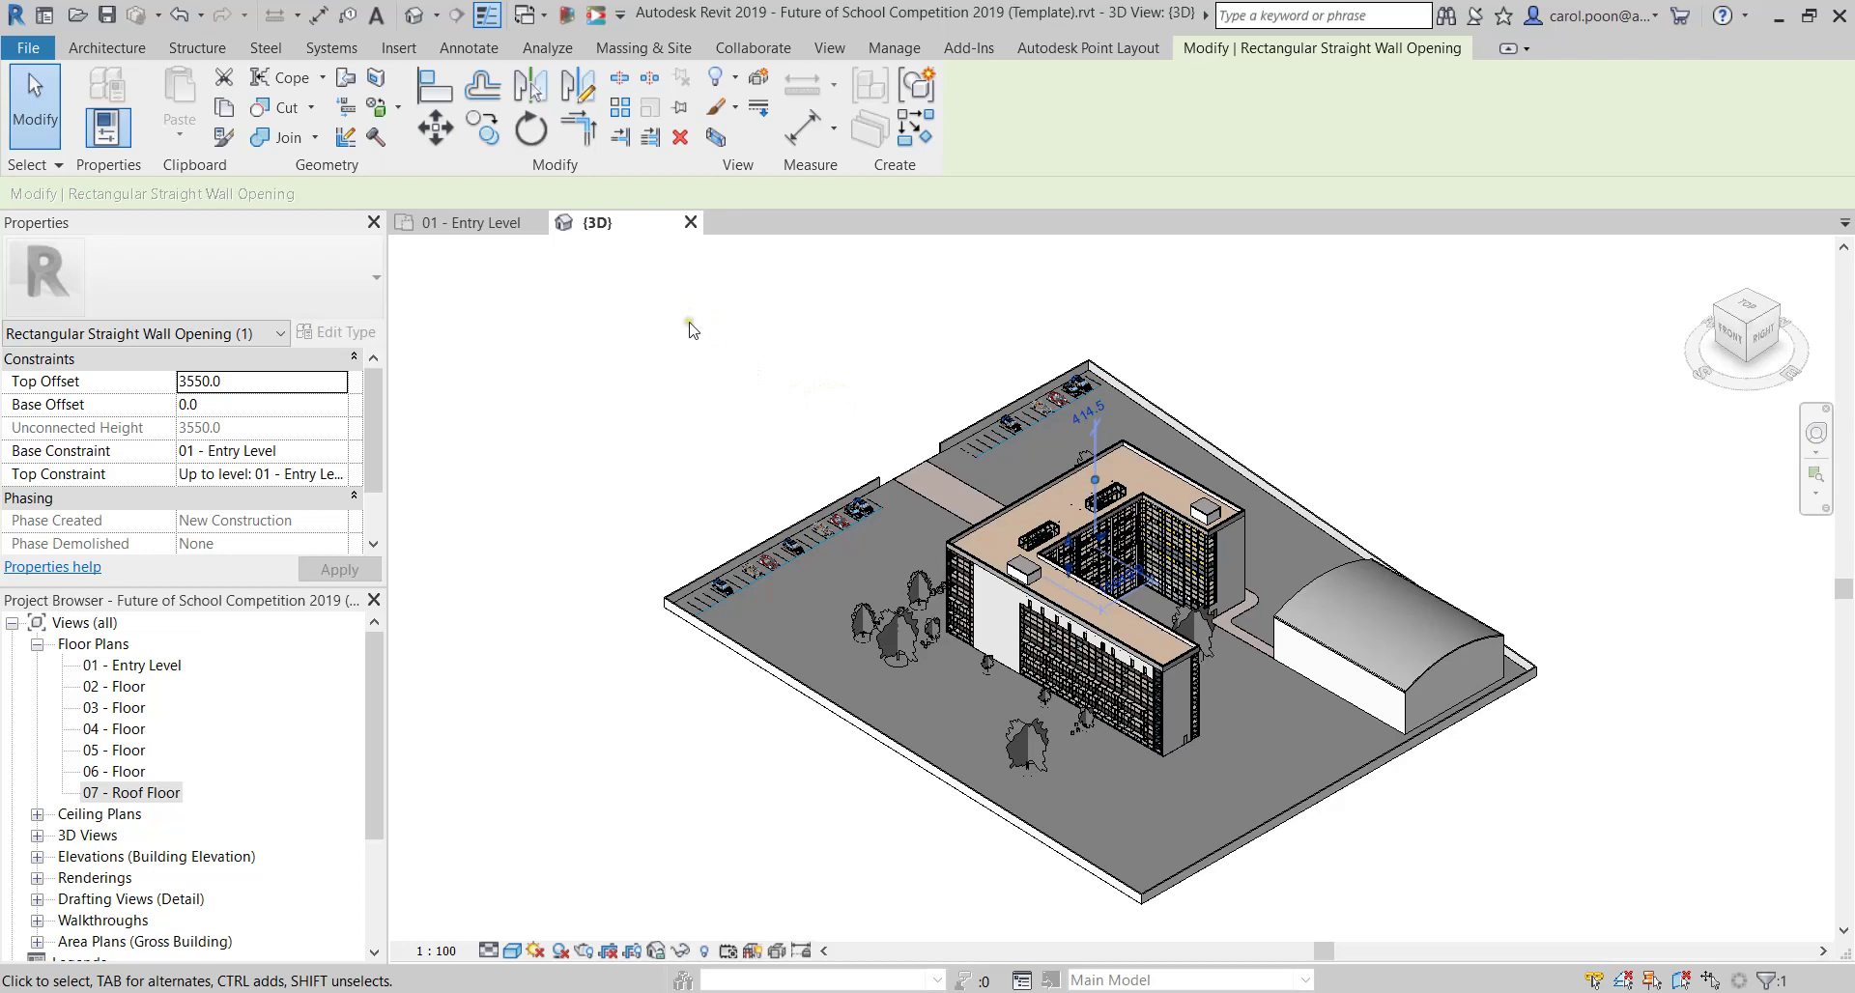
pyautogui.click(652, 367)
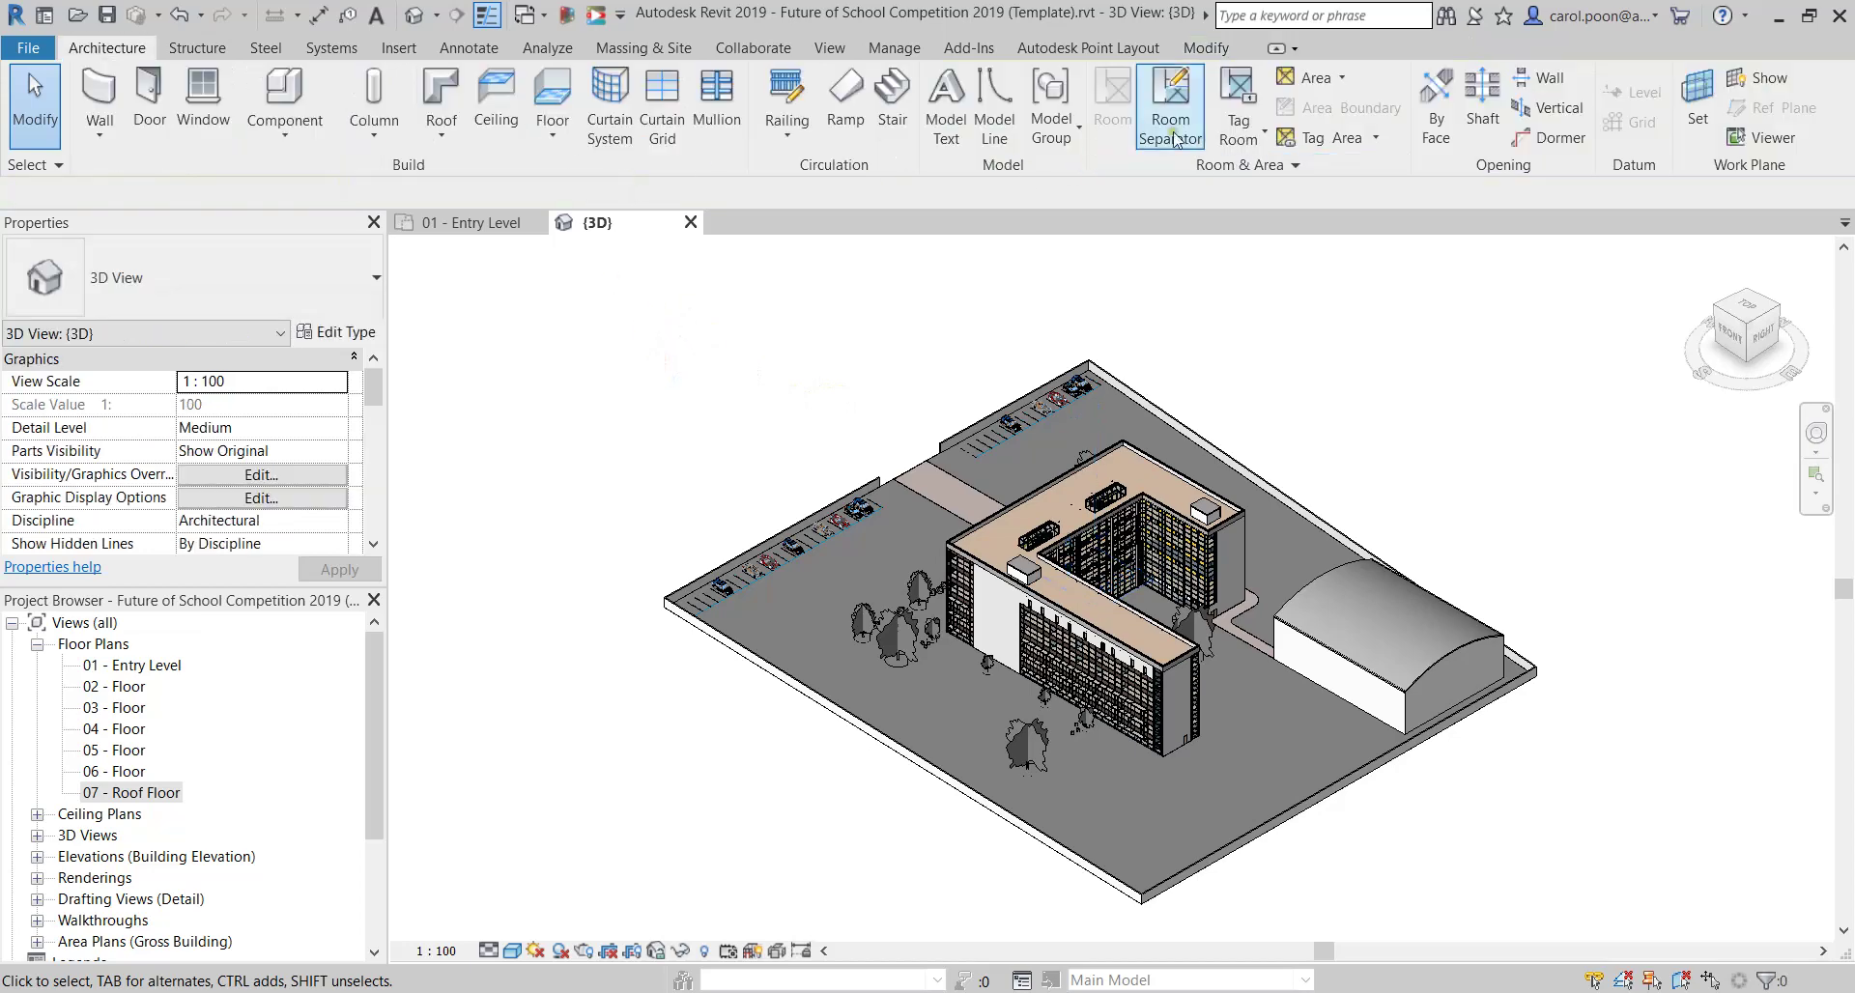
# Tile the 3D view and 01 - Entry Level plan side by side, centring the building.
pyautogui.click(829, 47)
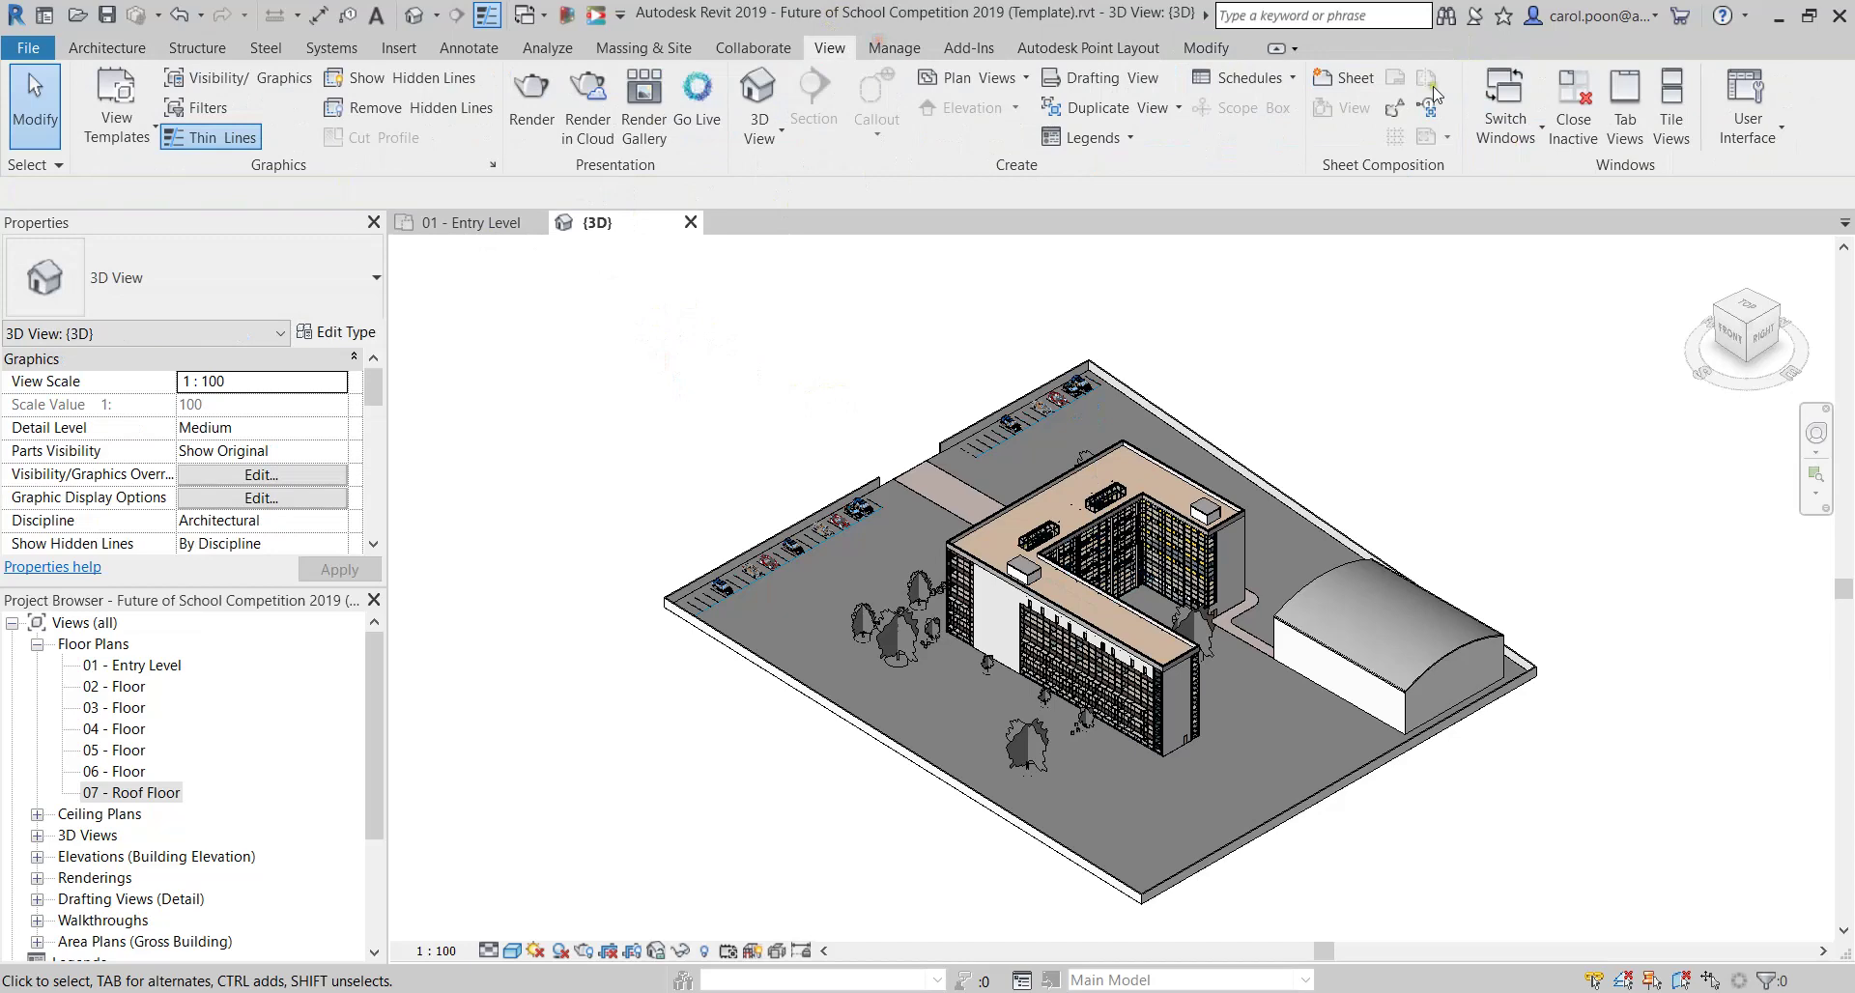
pyautogui.click(1672, 107)
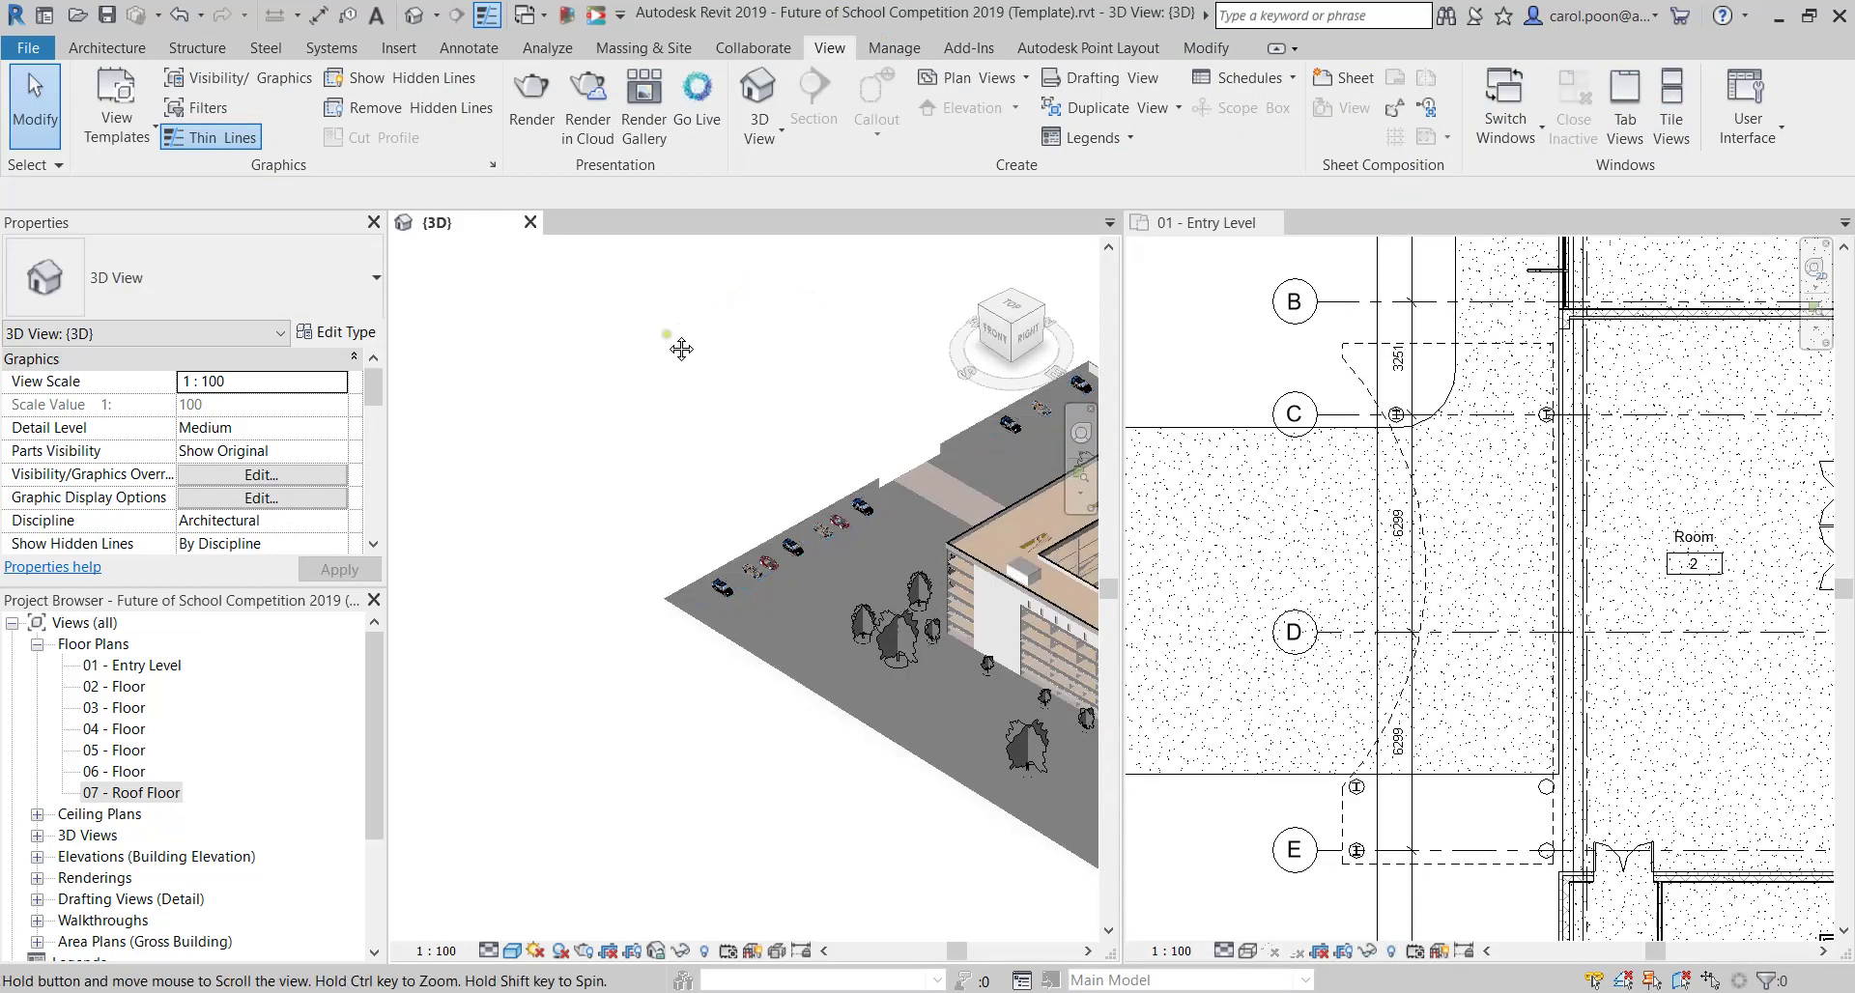
pyautogui.moveTo(743, 295)
pyautogui.mouseDown(button='middle')
pyautogui.moveTo(952, 360)
pyautogui.moveTo(475, 435)
pyautogui.mouseUp(button='middle')
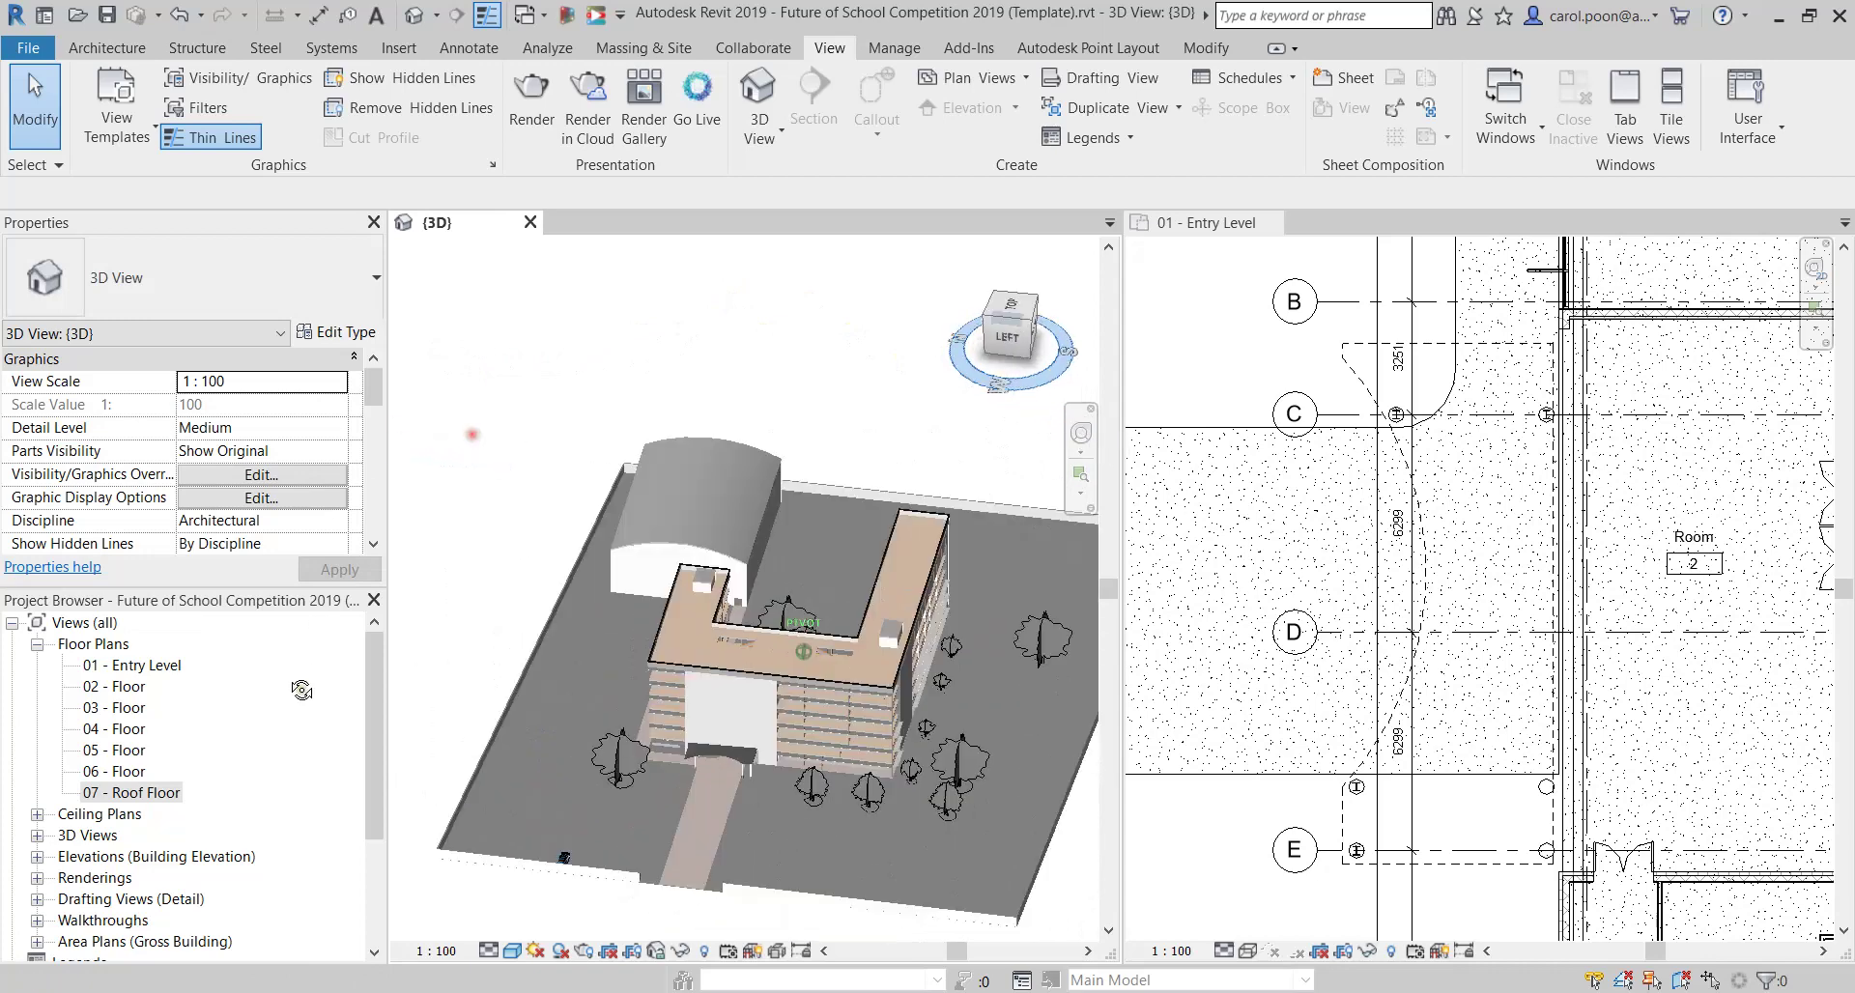
# Zoom and orbit the 3D view in on the entrance canopy and curtain wall.
pyautogui.scroll(2, 695, 805)
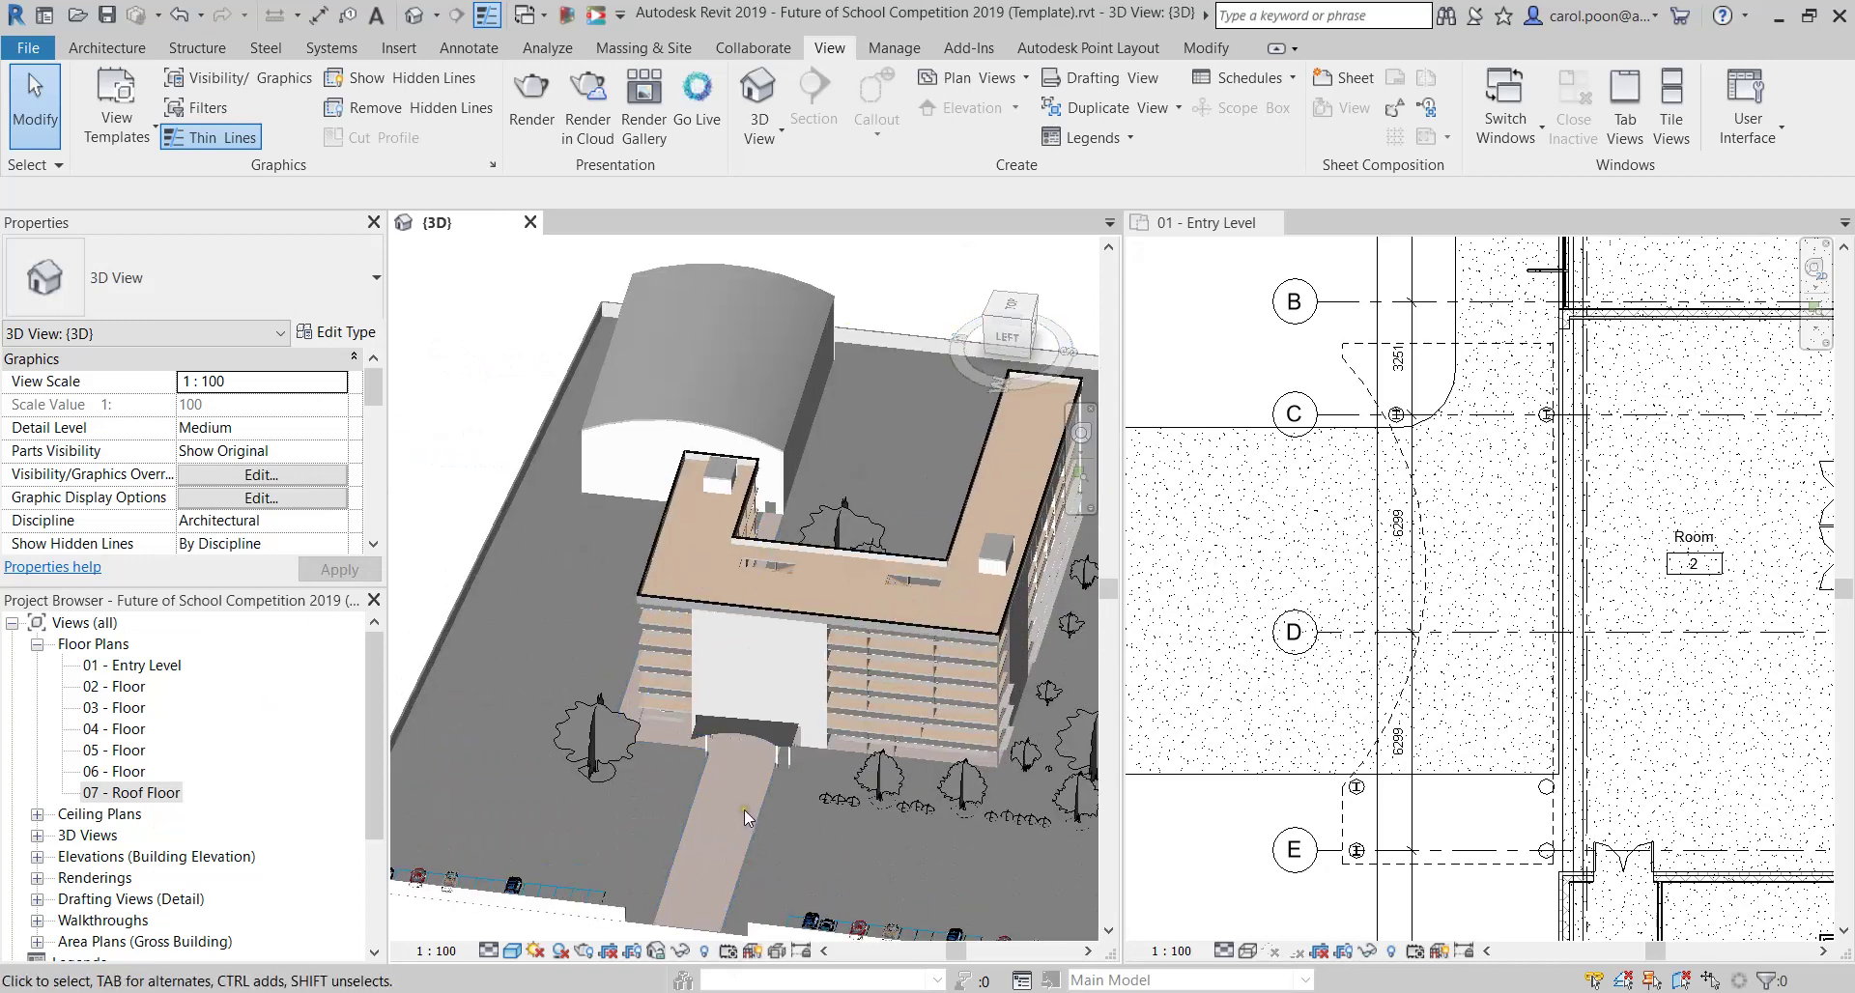
pyautogui.scroll(2, 773, 793)
pyautogui.scroll(2, 819, 758)
pyautogui.scroll(2, 677, 752)
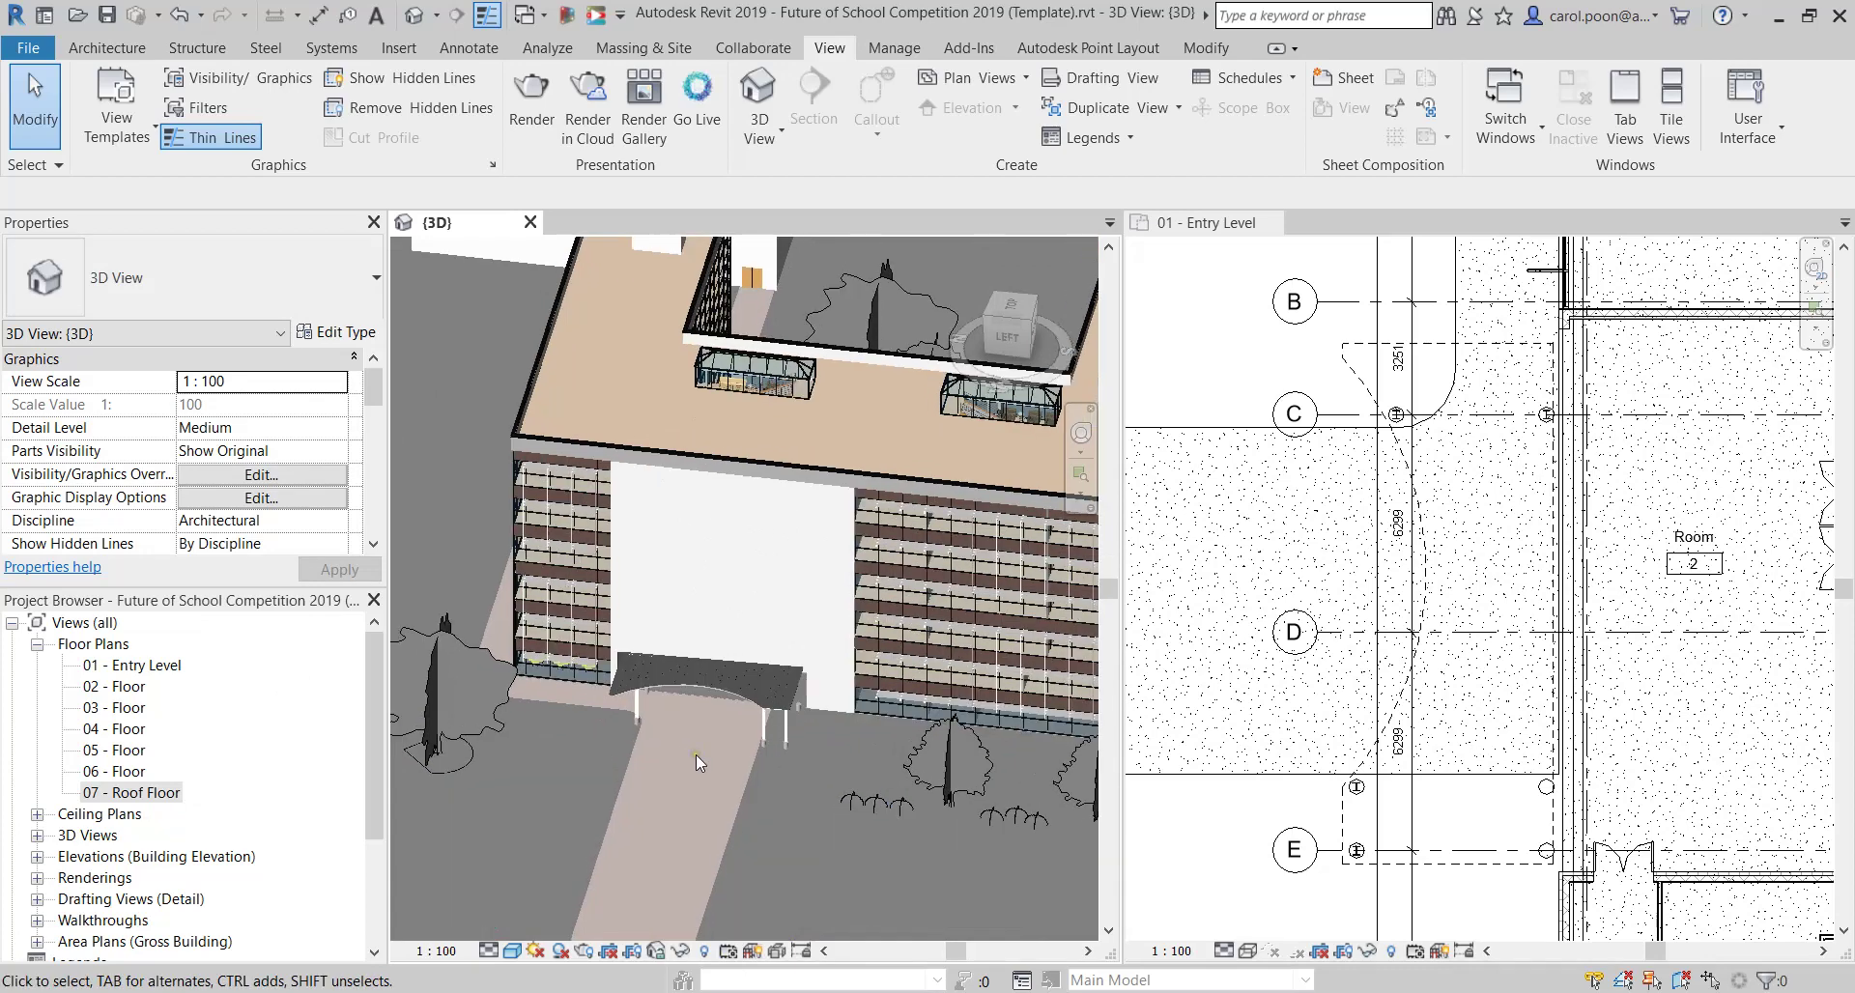
pyautogui.scroll(2, 705, 768)
pyautogui.scroll(1, 705, 763)
pyautogui.scroll(1, 699, 737)
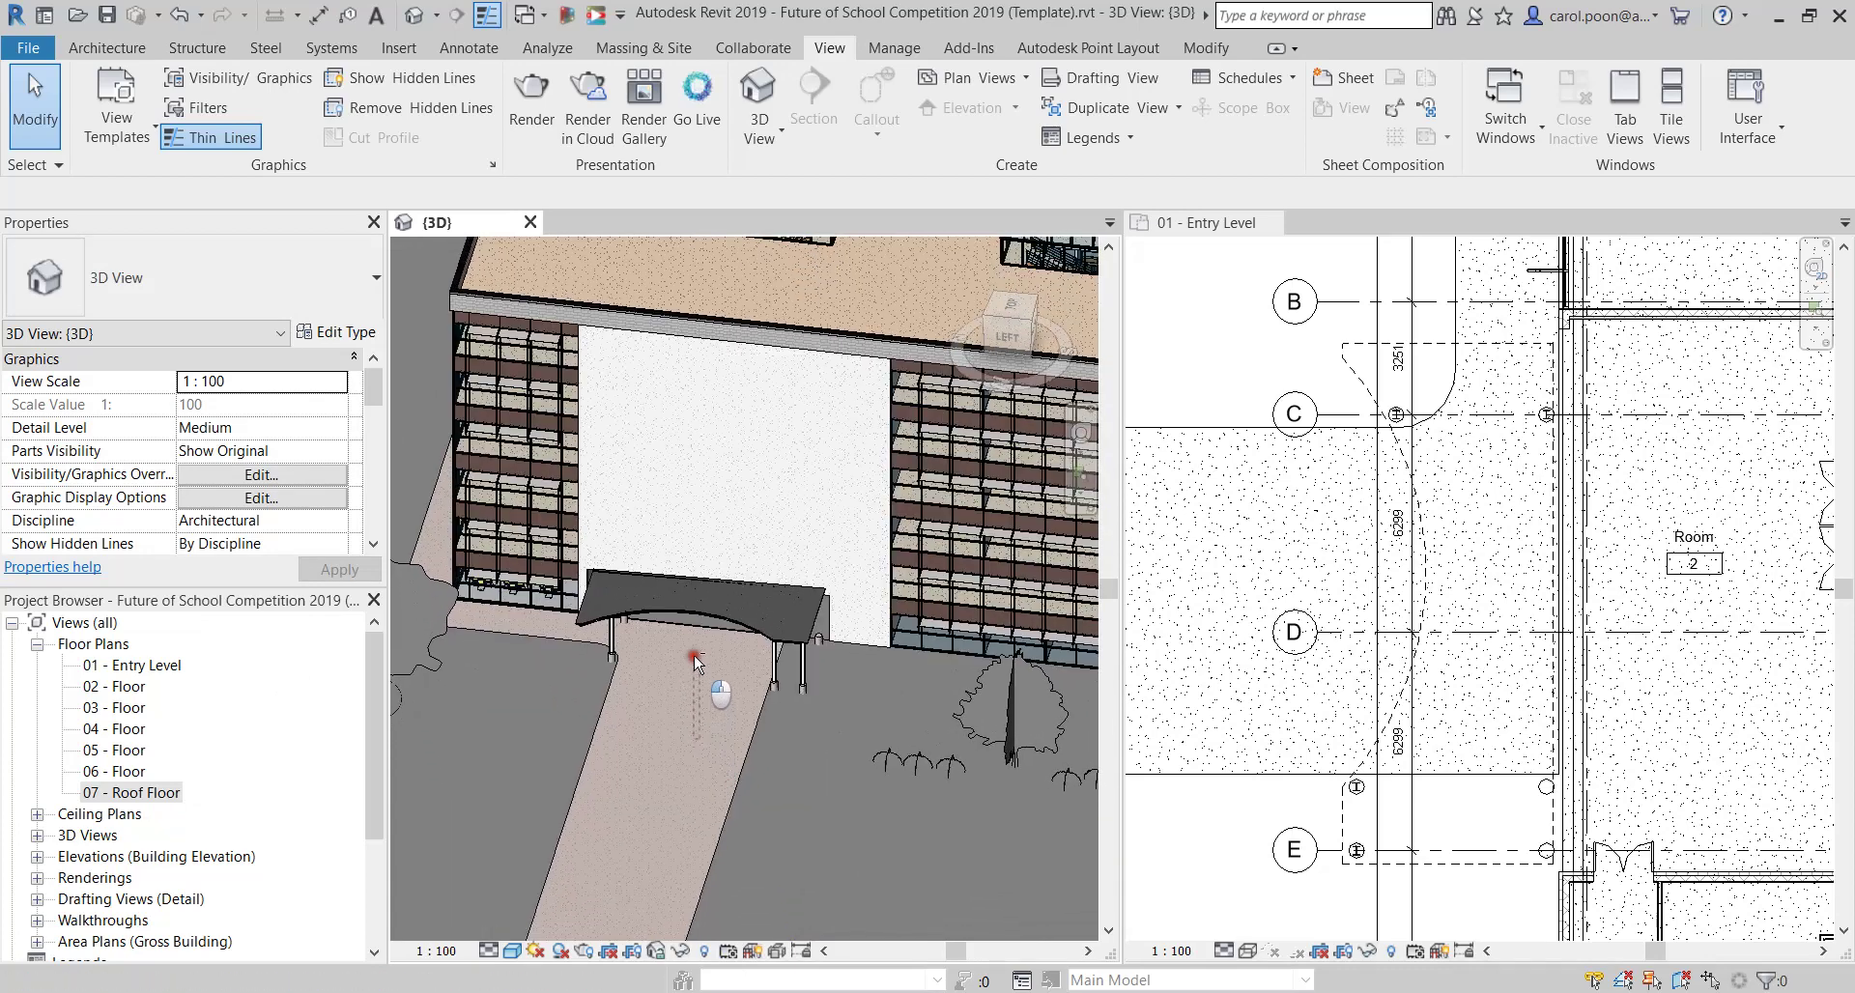
pyautogui.click(653, 697)
pyautogui.press('Escape')
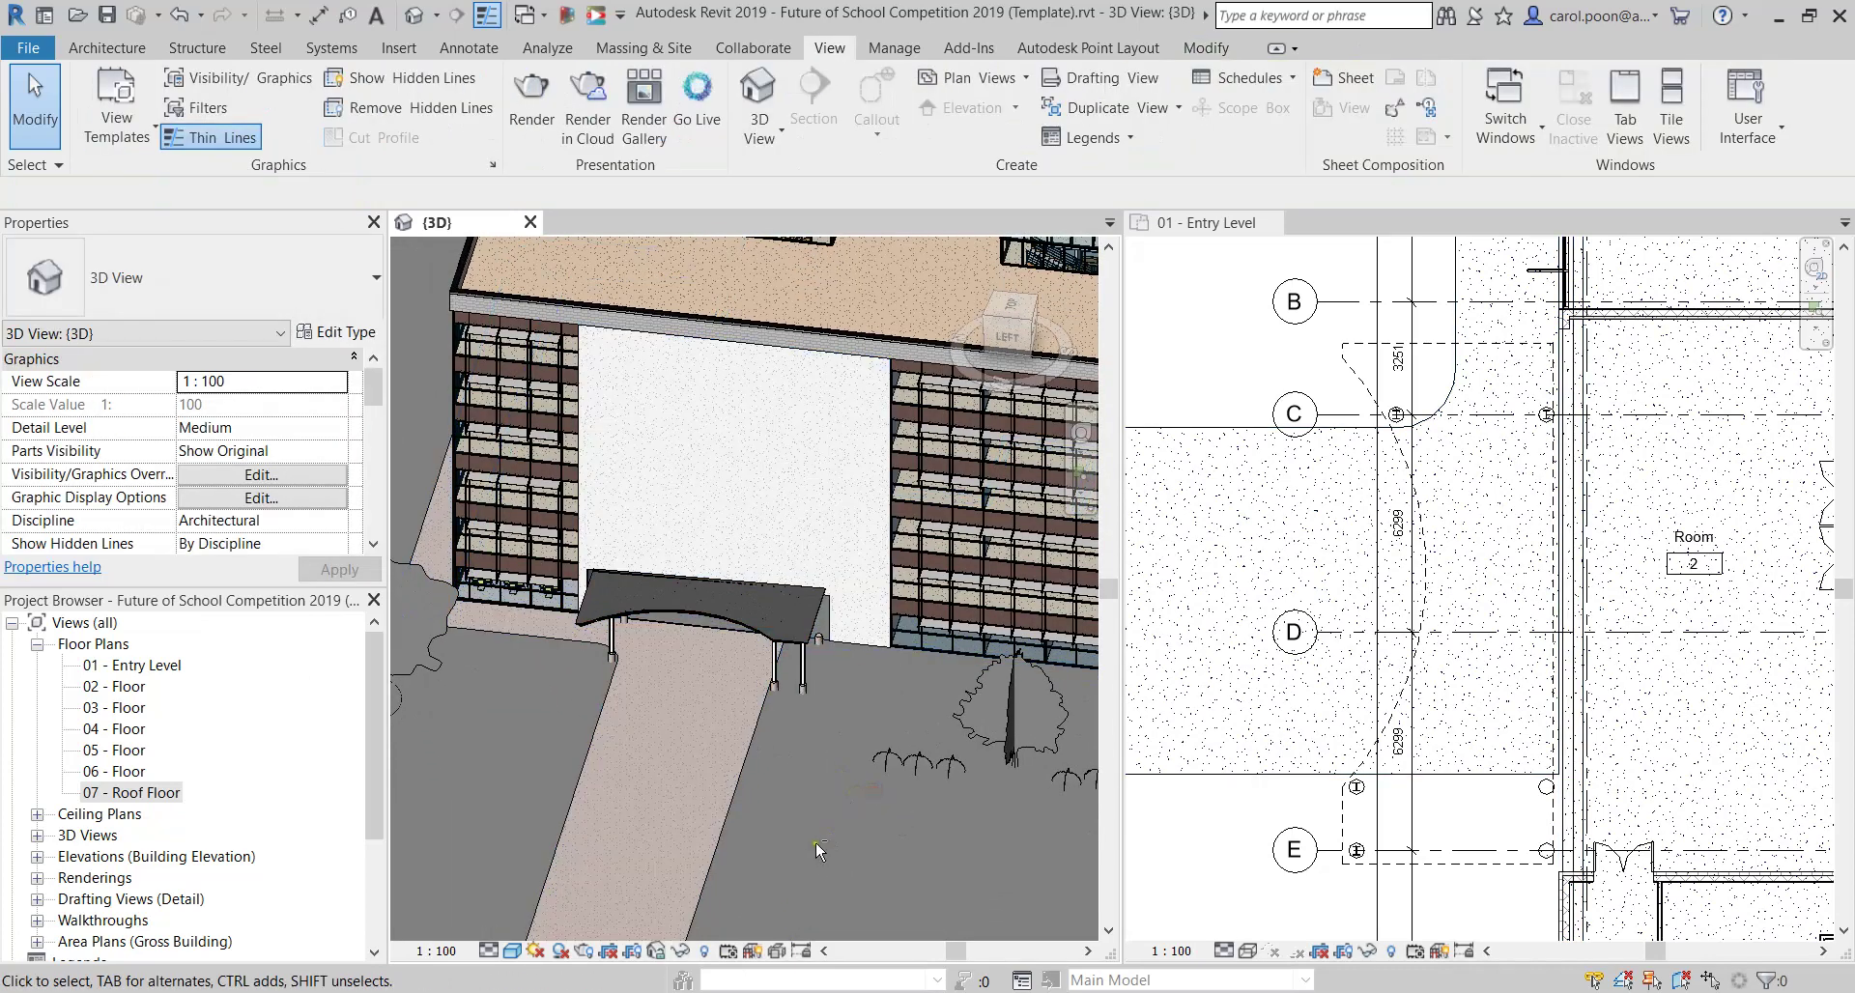
pyautogui.moveTo(816, 843)
pyautogui.keyDown('shift'); pyautogui.mouseDown(button='middle')
pyautogui.moveTo(648, 413)
pyautogui.moveTo(947, 706)
pyautogui.mouseUp(button='middle'); pyautogui.keyUp('shift')
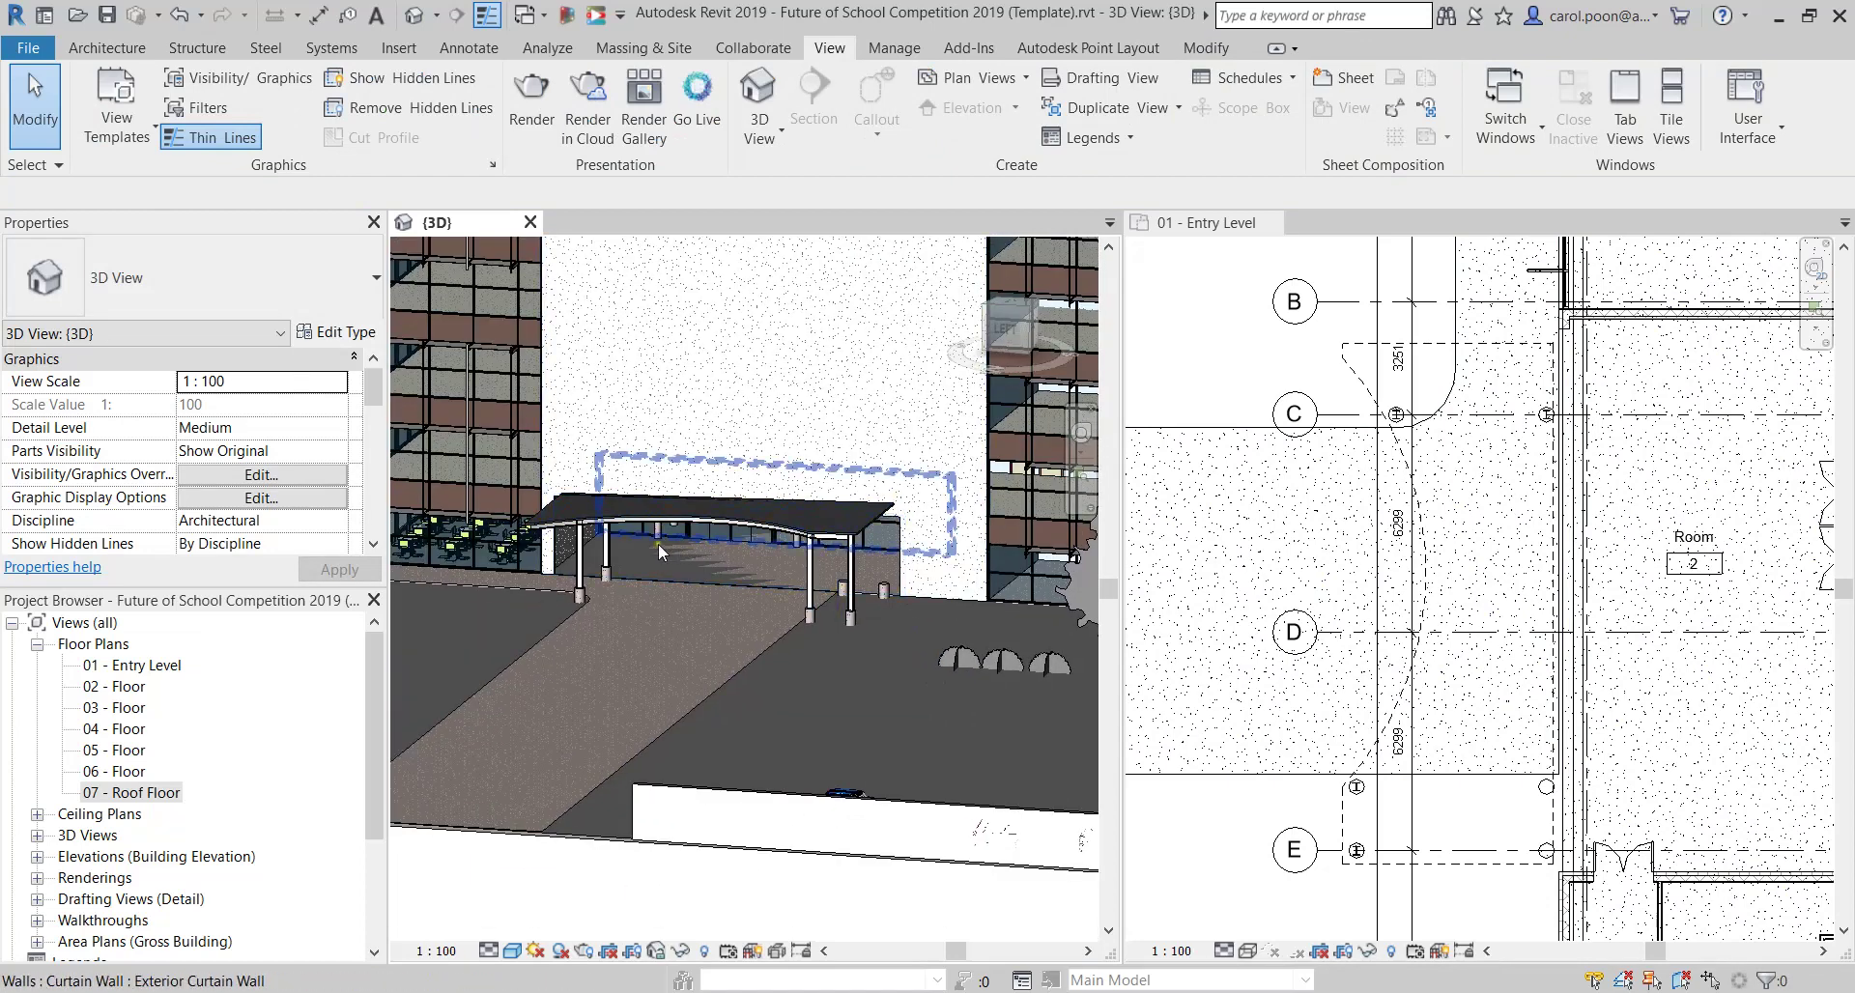
pyautogui.moveTo(675, 747); pyautogui.dragTo(673, 734, button='middle')
# Select the unenclosed Room 2 on the Entry Level plan and undo its placement.
pyautogui.click(1630, 676)
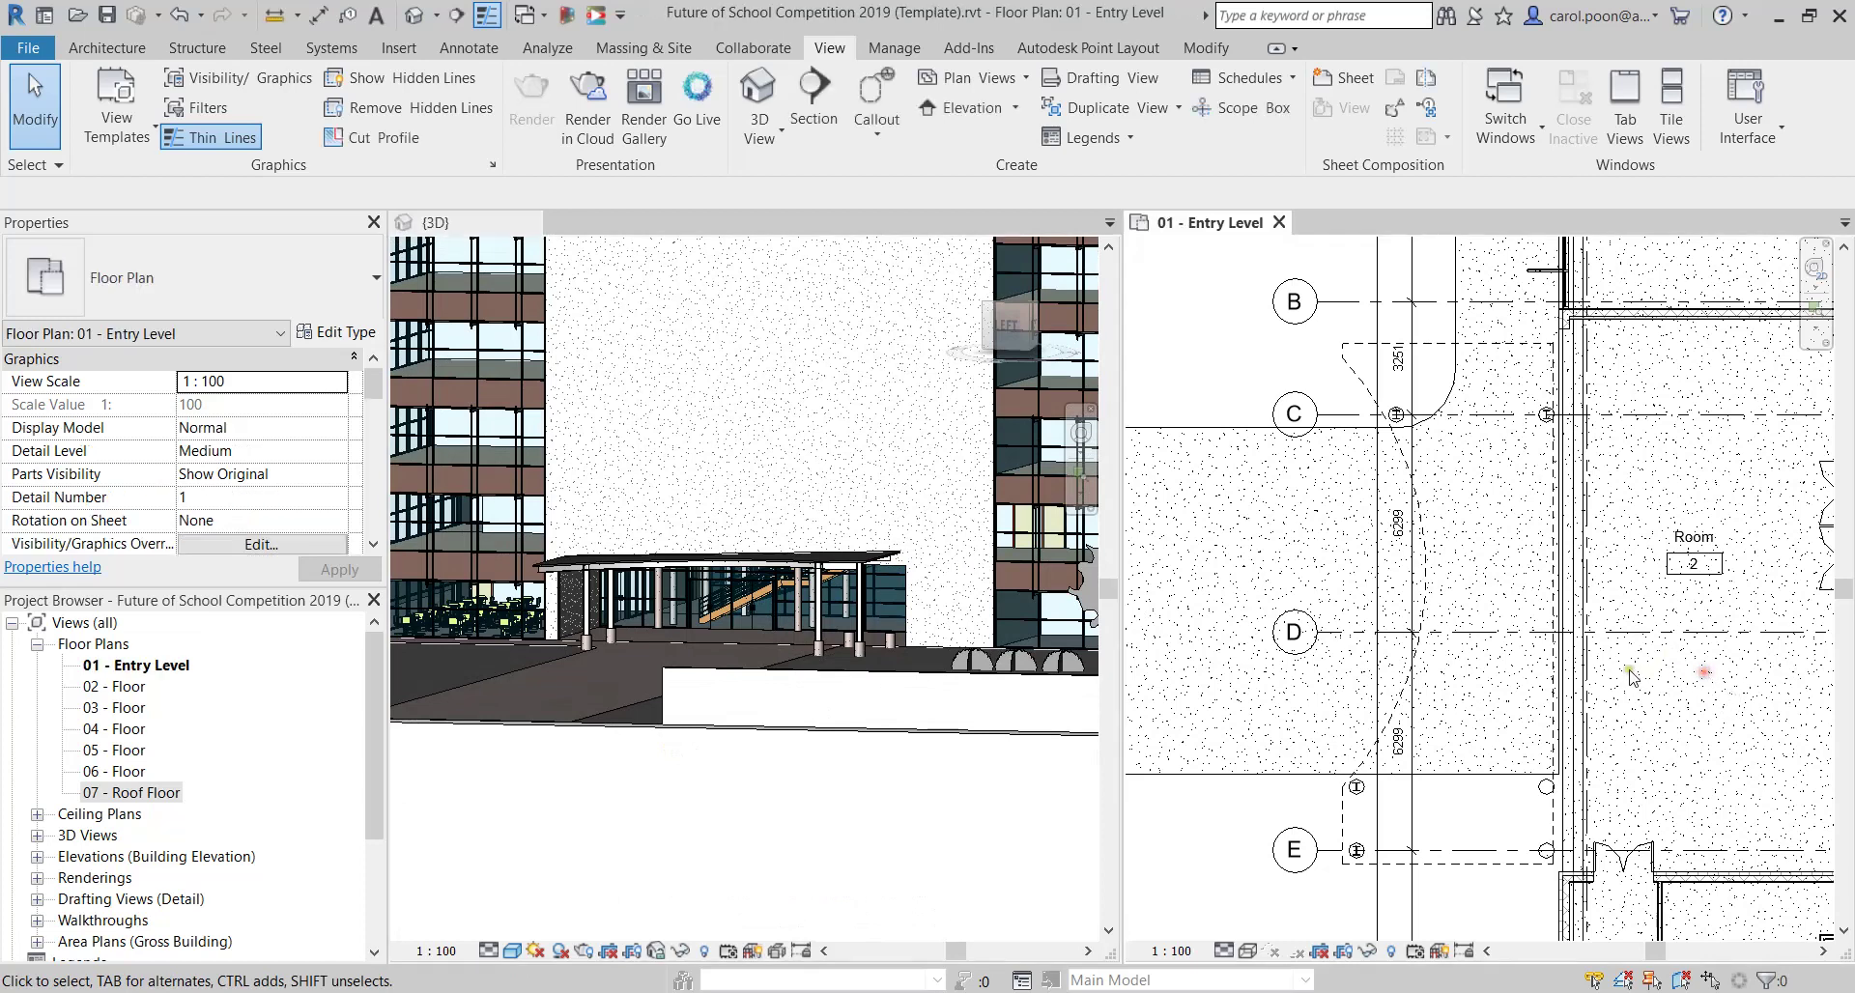
pyautogui.moveTo(1630, 677); pyautogui.dragTo(1258, 696, button='middle')
pyautogui.click(1322, 582)
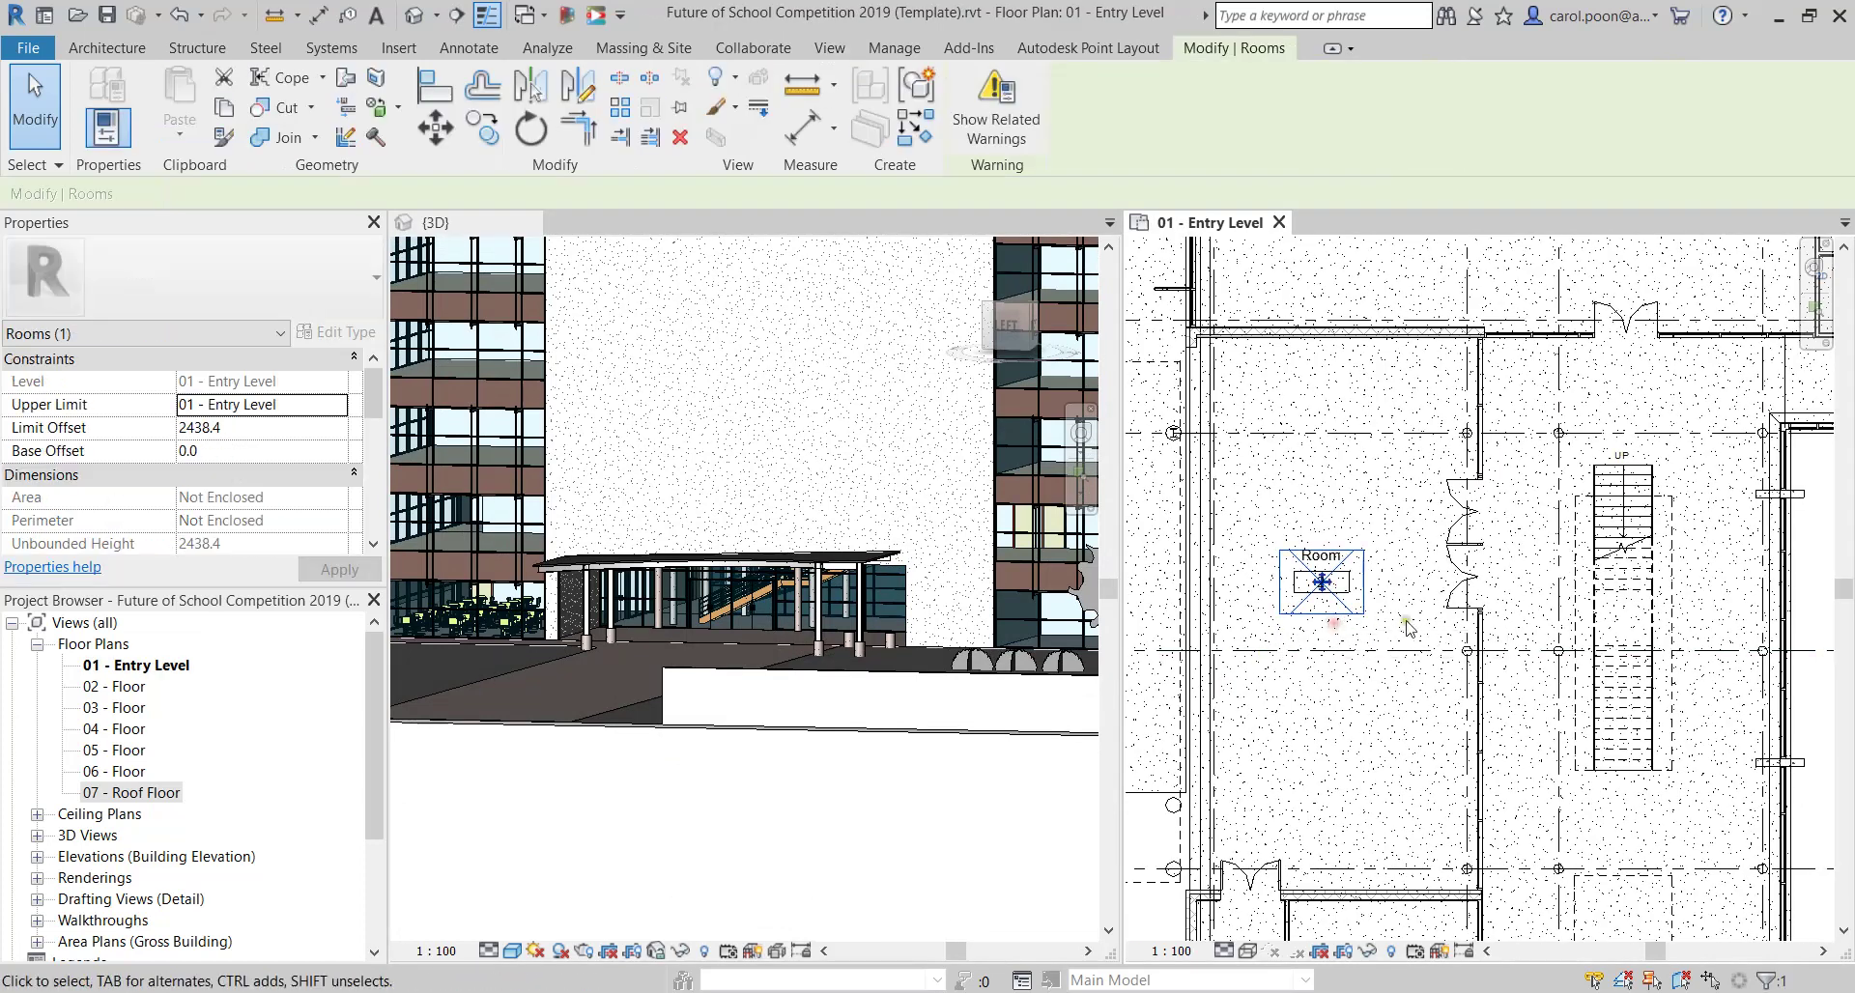
pyautogui.click(1401, 519)
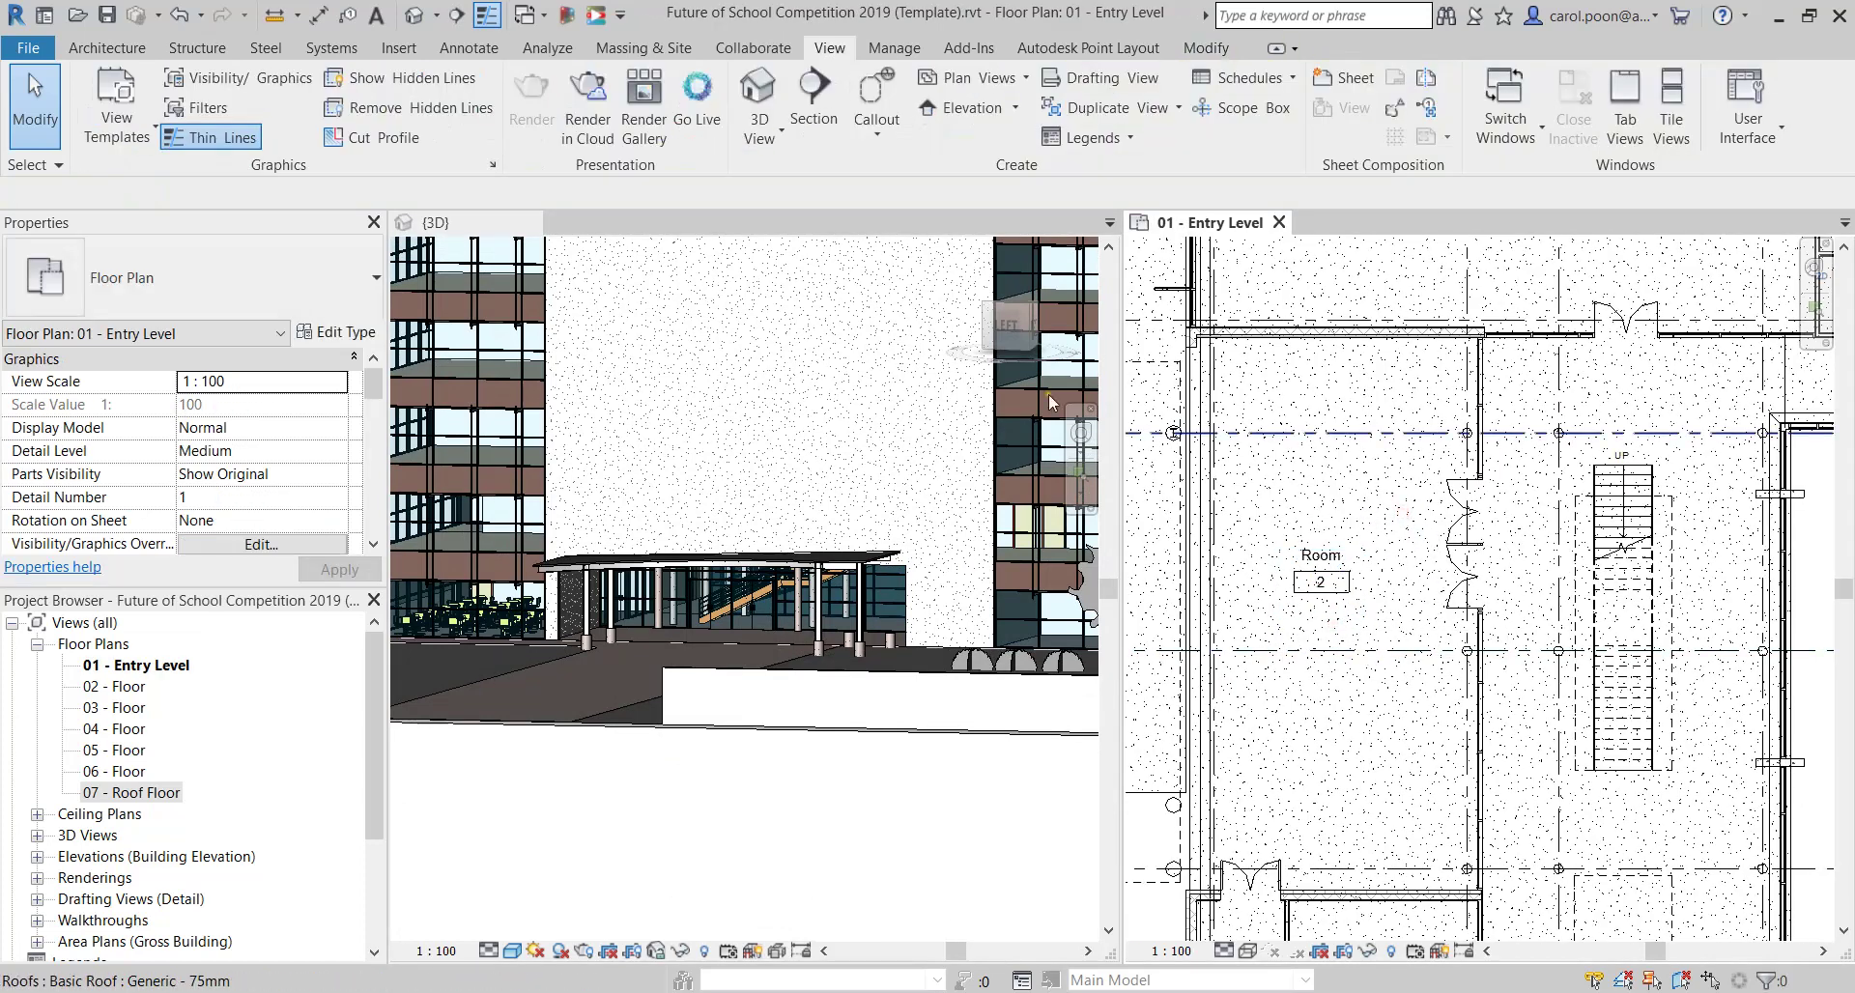
pyautogui.click(187, 27)
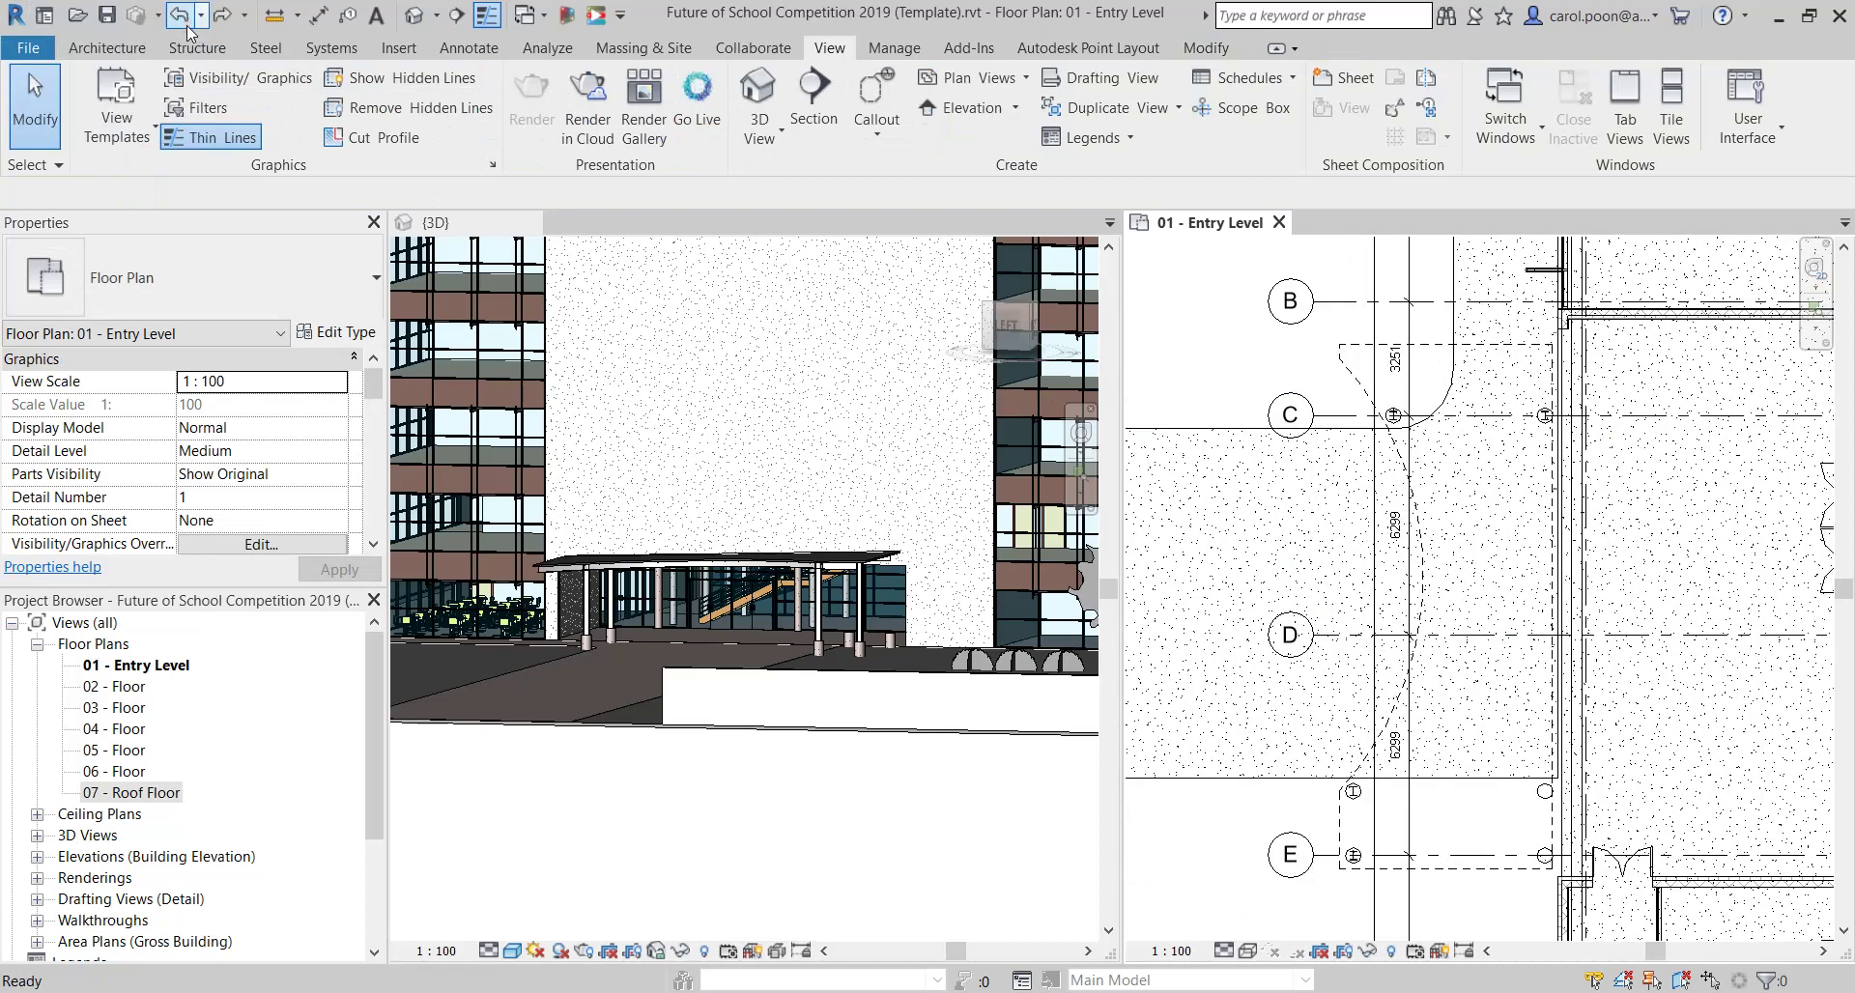
pyautogui.click(197, 25)
pyautogui.moveTo(1694, 636); pyautogui.dragTo(1366, 531, button='middle')
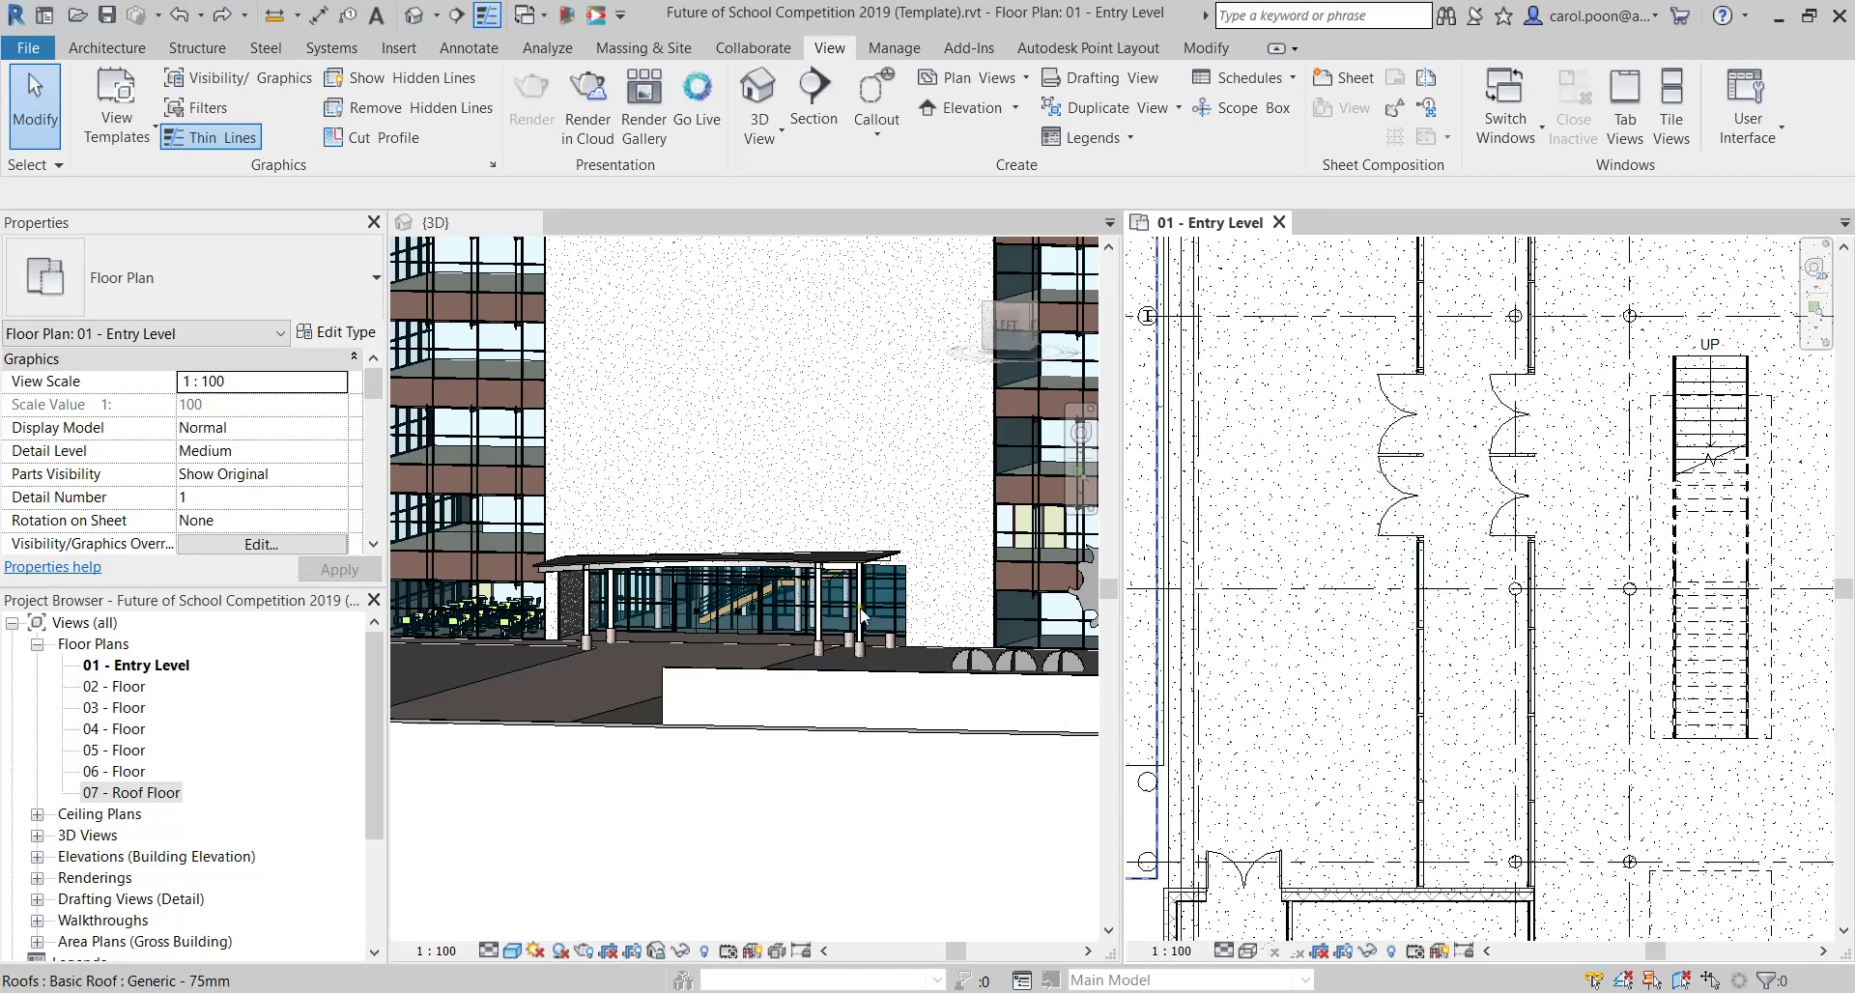
# Pan and zoom around the 3D and Entry Level plan views.
pyautogui.click(829, 829)
pyautogui.scroll(-5, 1508, 541)
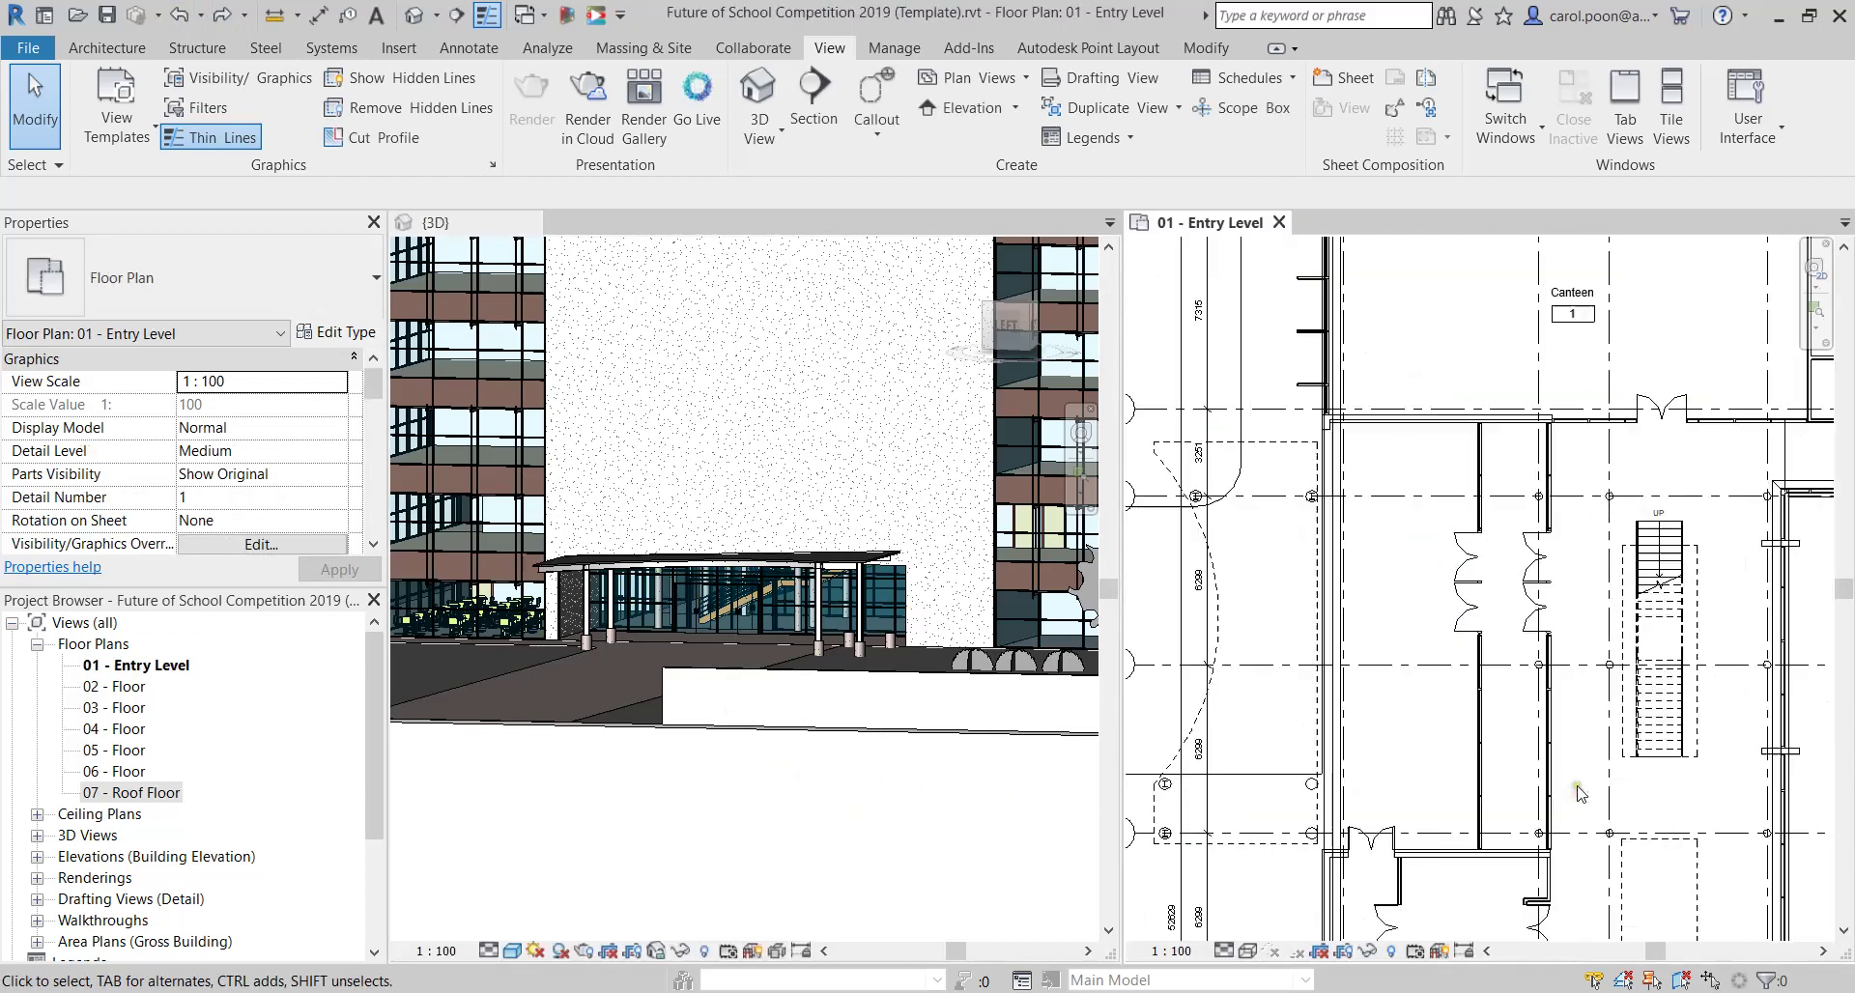
pyautogui.moveTo(1517, 541); pyautogui.dragTo(1477, 371, button='middle')
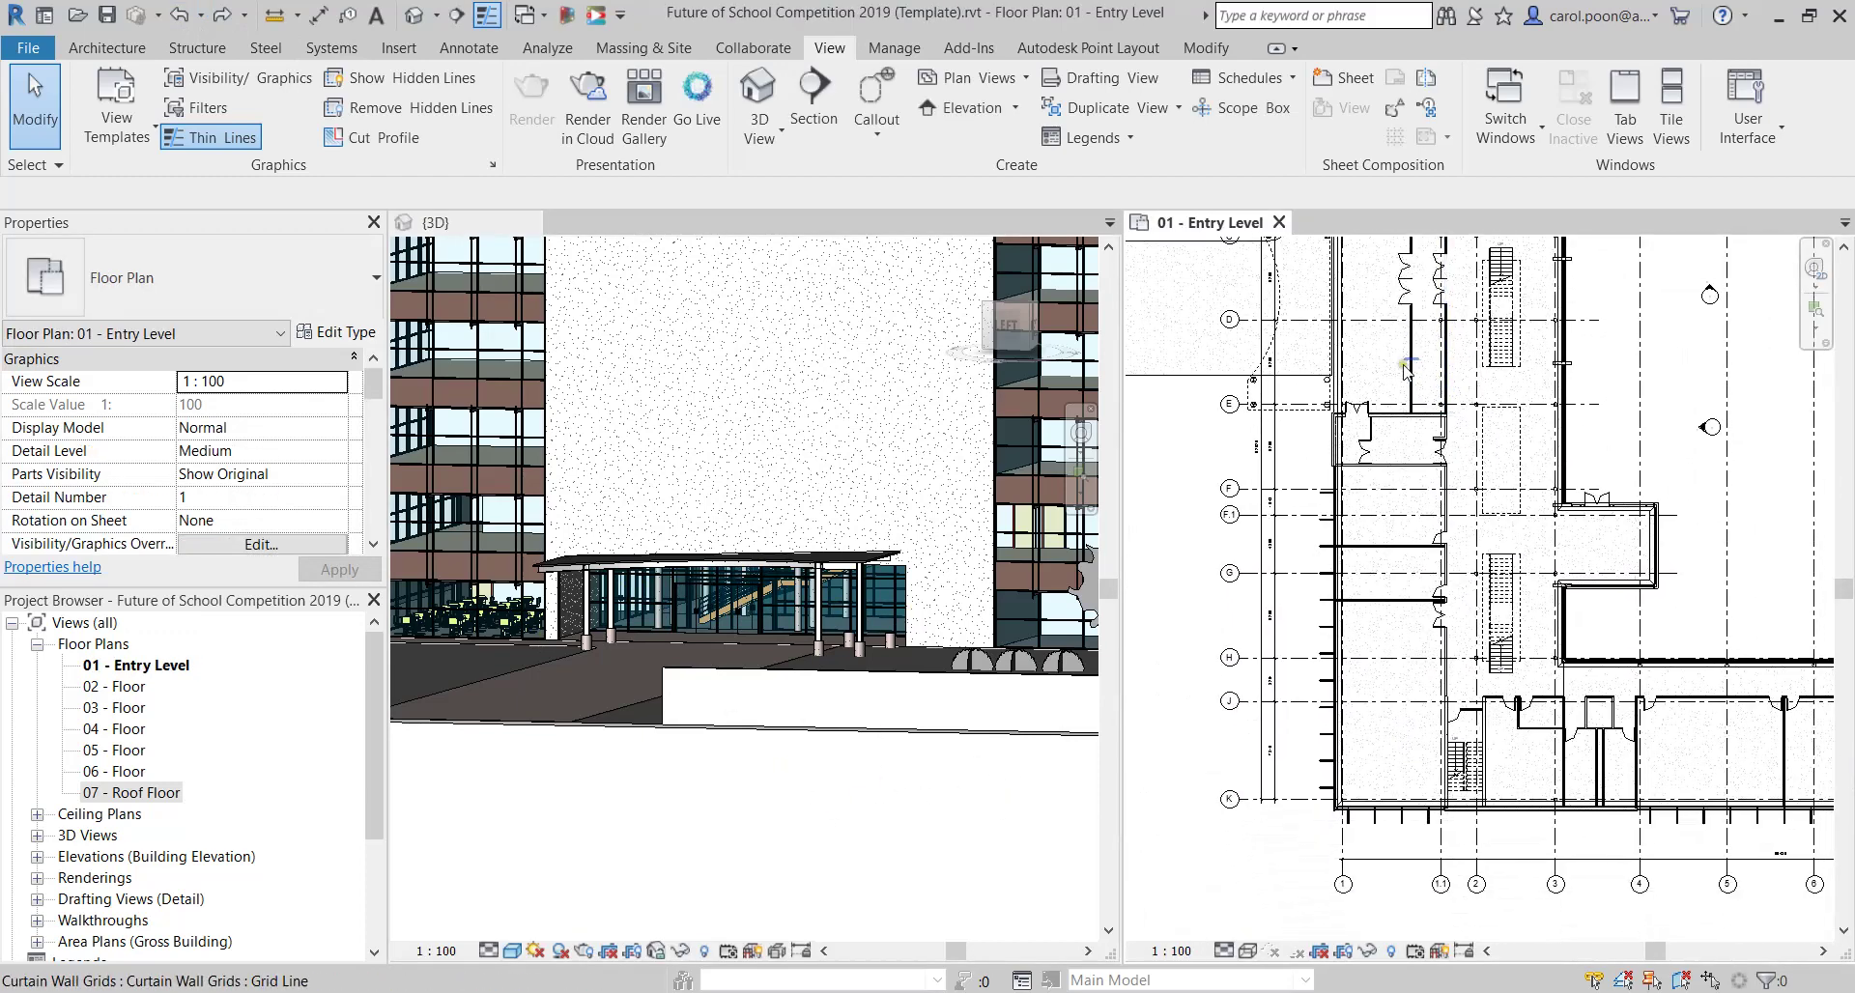
pyautogui.scroll(2, 1344, 435)
pyautogui.scroll(2, 1335, 442)
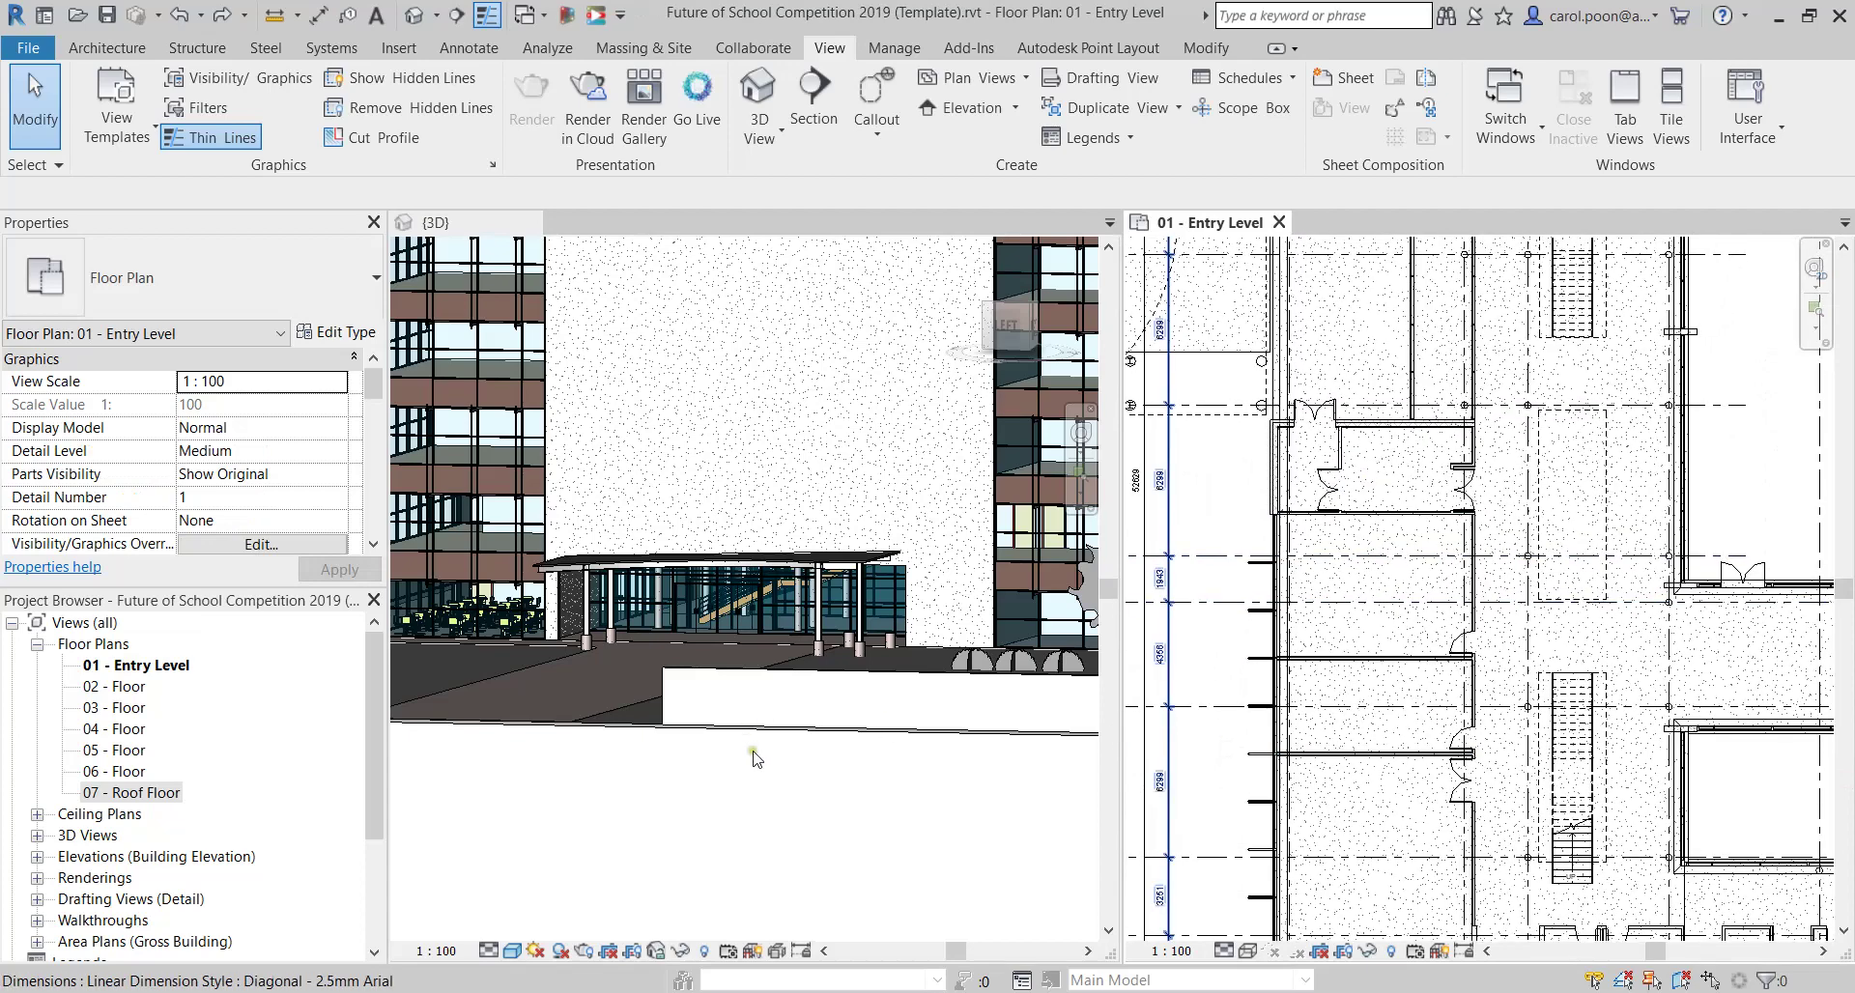
pyautogui.moveTo(773, 754)
pyautogui.mouseDown(button='middle')
pyautogui.moveTo(917, 817)
pyautogui.moveTo(538, 857)
pyautogui.moveTo(703, 820)
pyautogui.mouseUp(button='middle')
pyautogui.scroll(2, 539, 857)
pyautogui.scroll(-3, 702, 819)
pyautogui.scroll(-2, 703, 819)
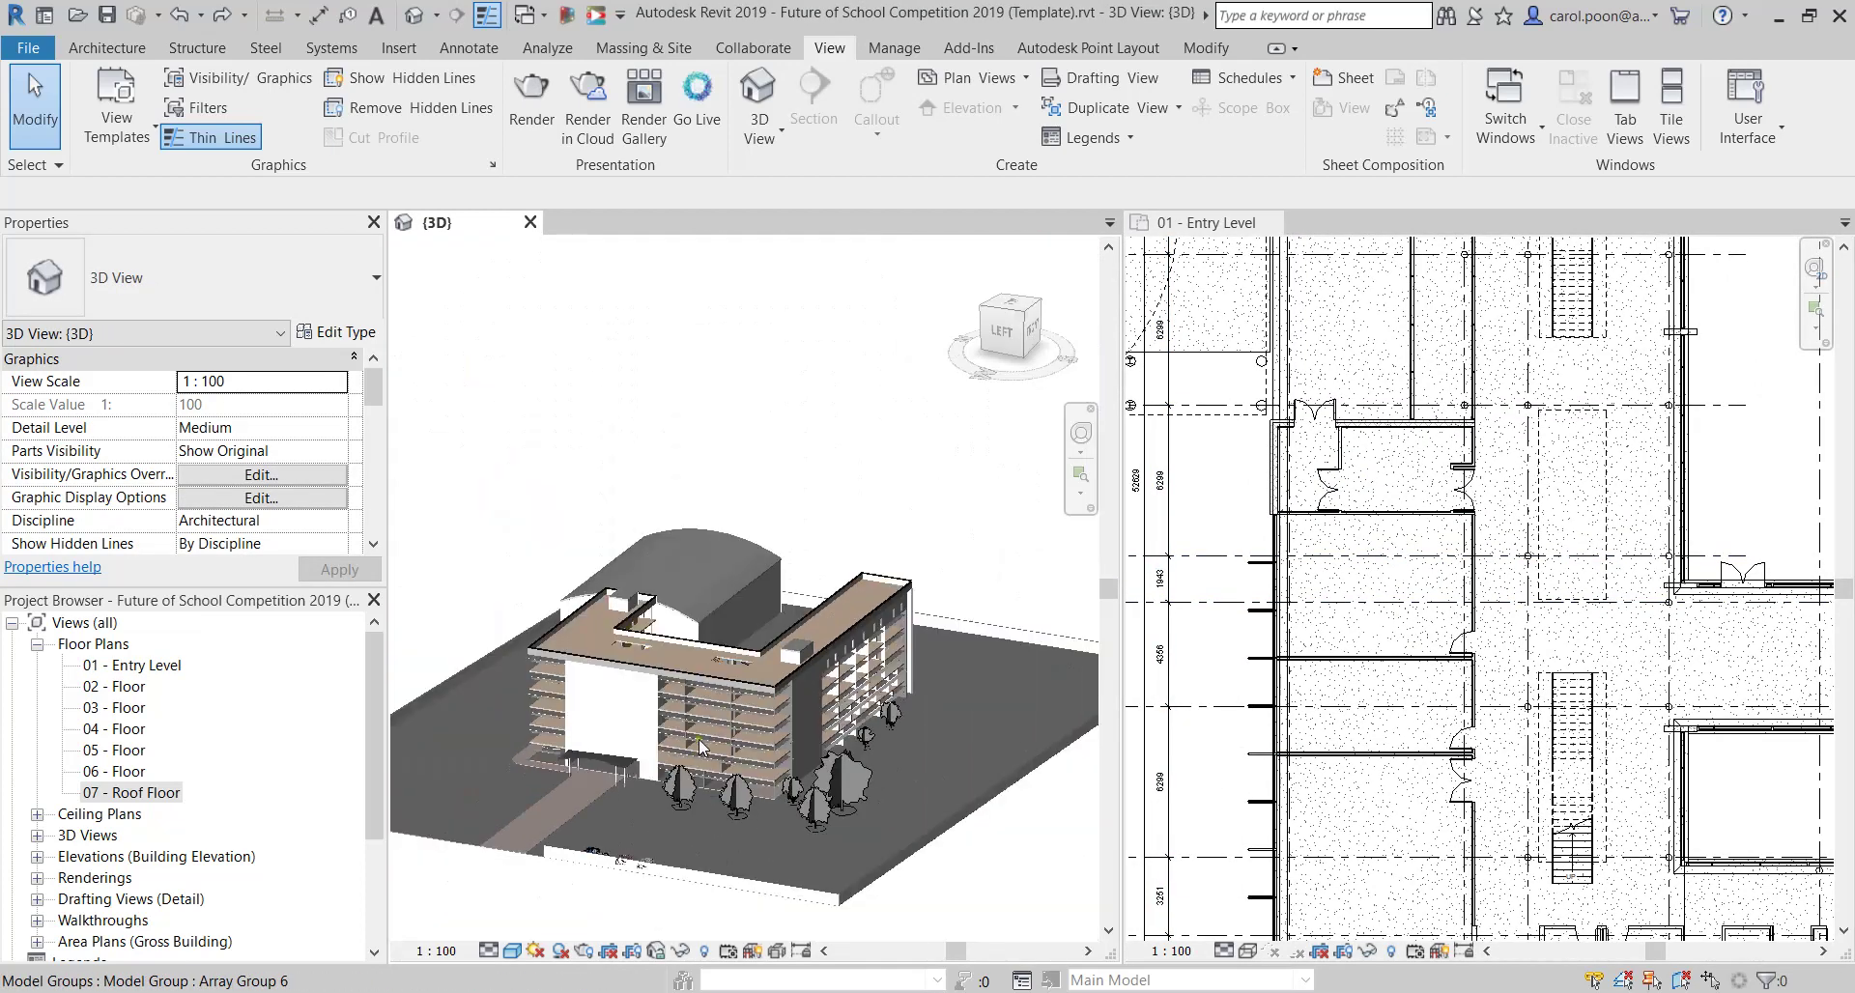
pyautogui.scroll(-2, 703, 819)
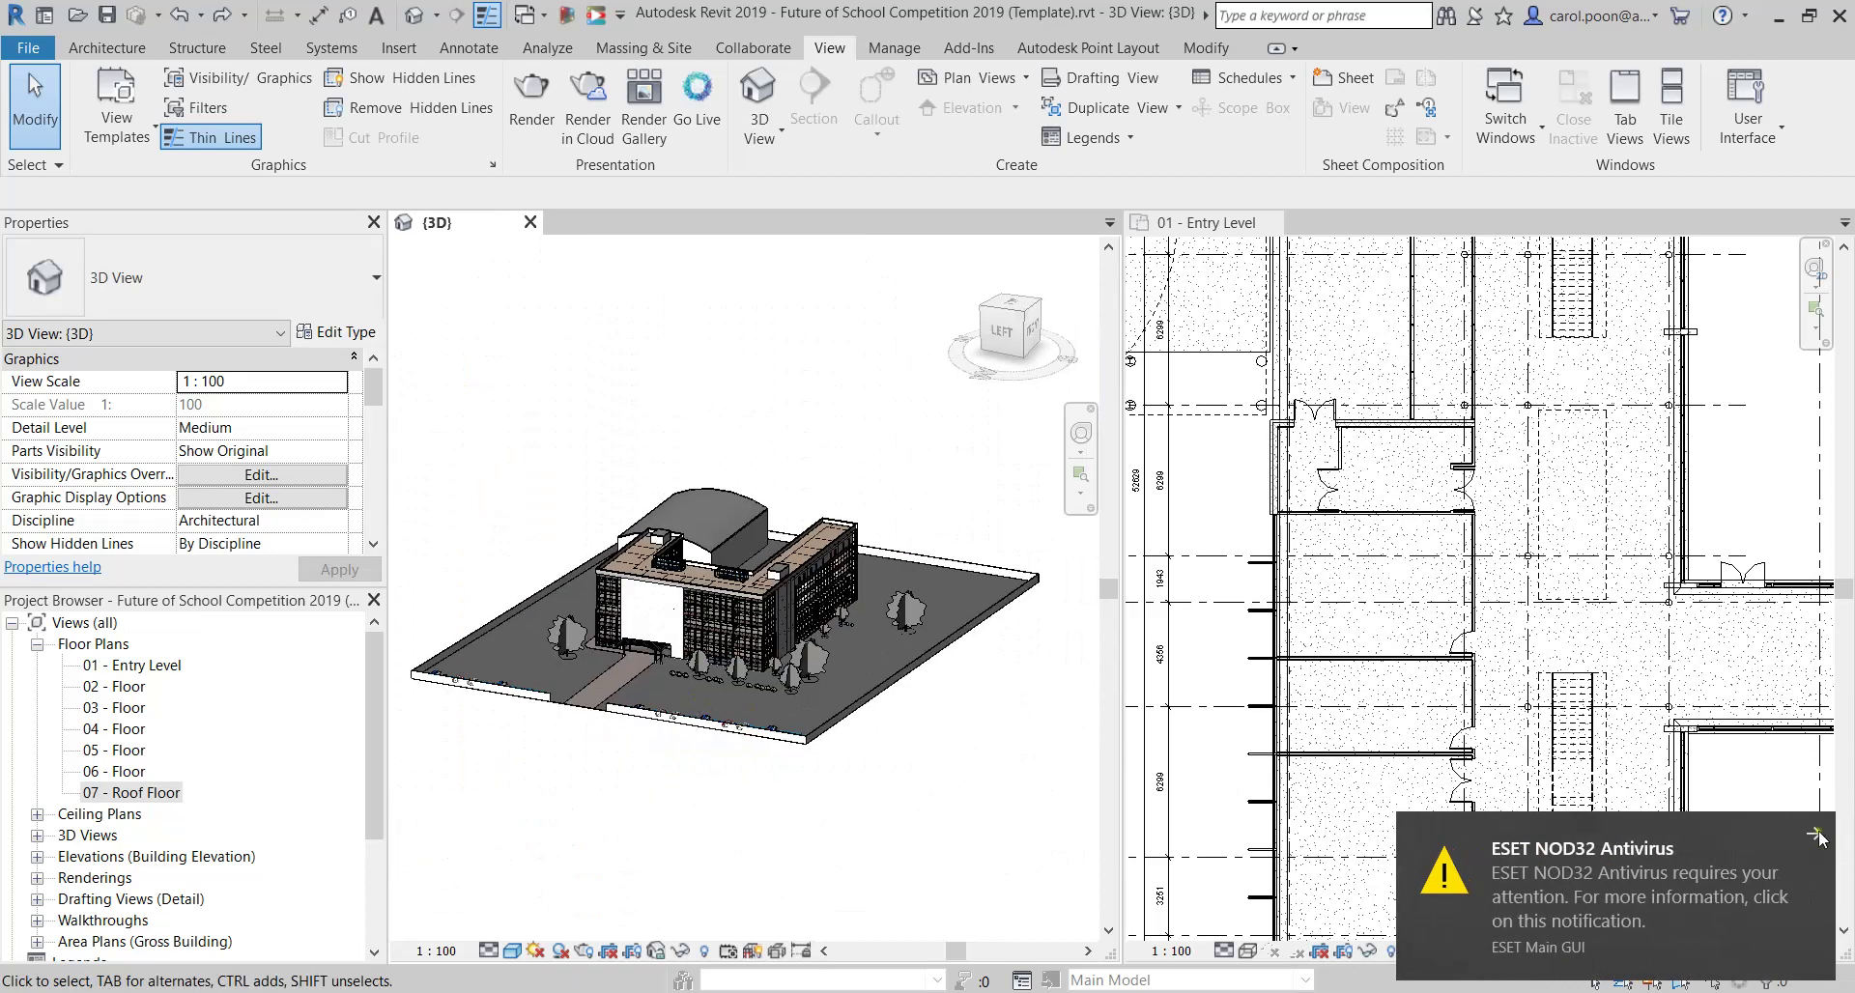
# Orient the 3D view to the 01 - Entry Level plan, cutting the model at that level.
pyautogui.click(1816, 834)
pyautogui.scroll(1, 629, 599)
pyautogui.scroll(2, 735, 579)
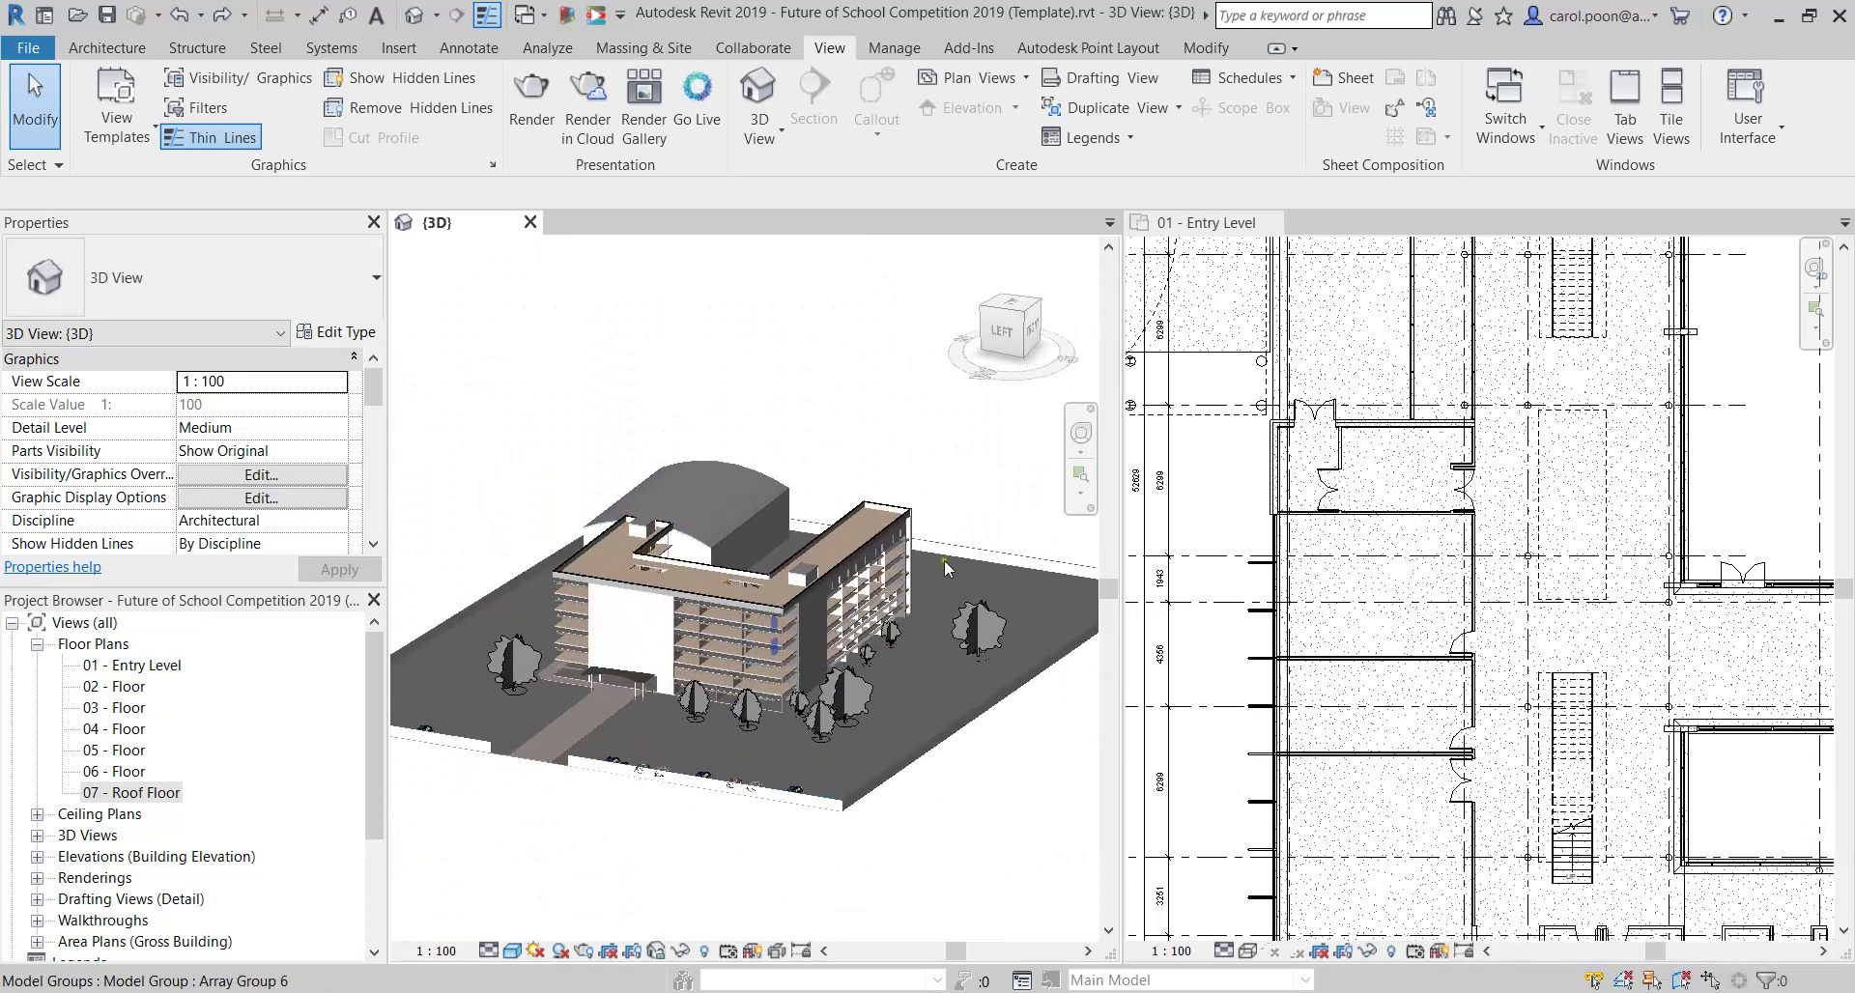
pyautogui.click(1086, 376)
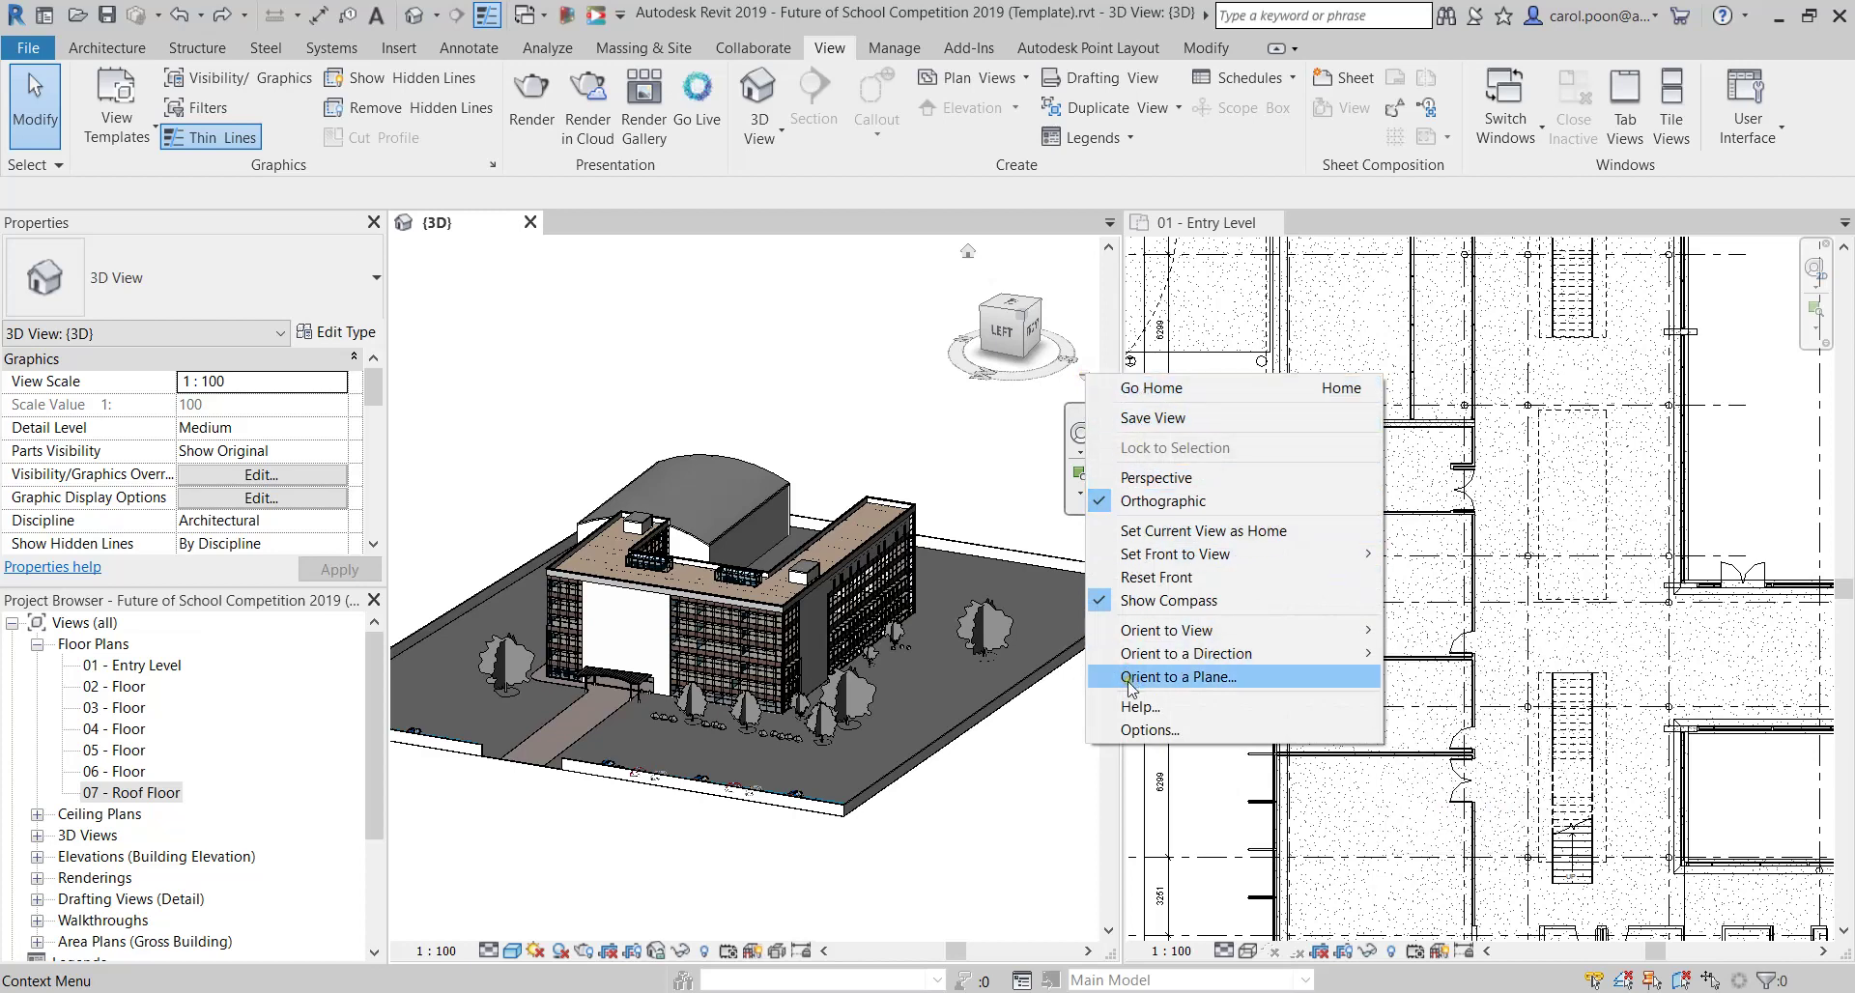
pyautogui.moveTo(1152, 623)
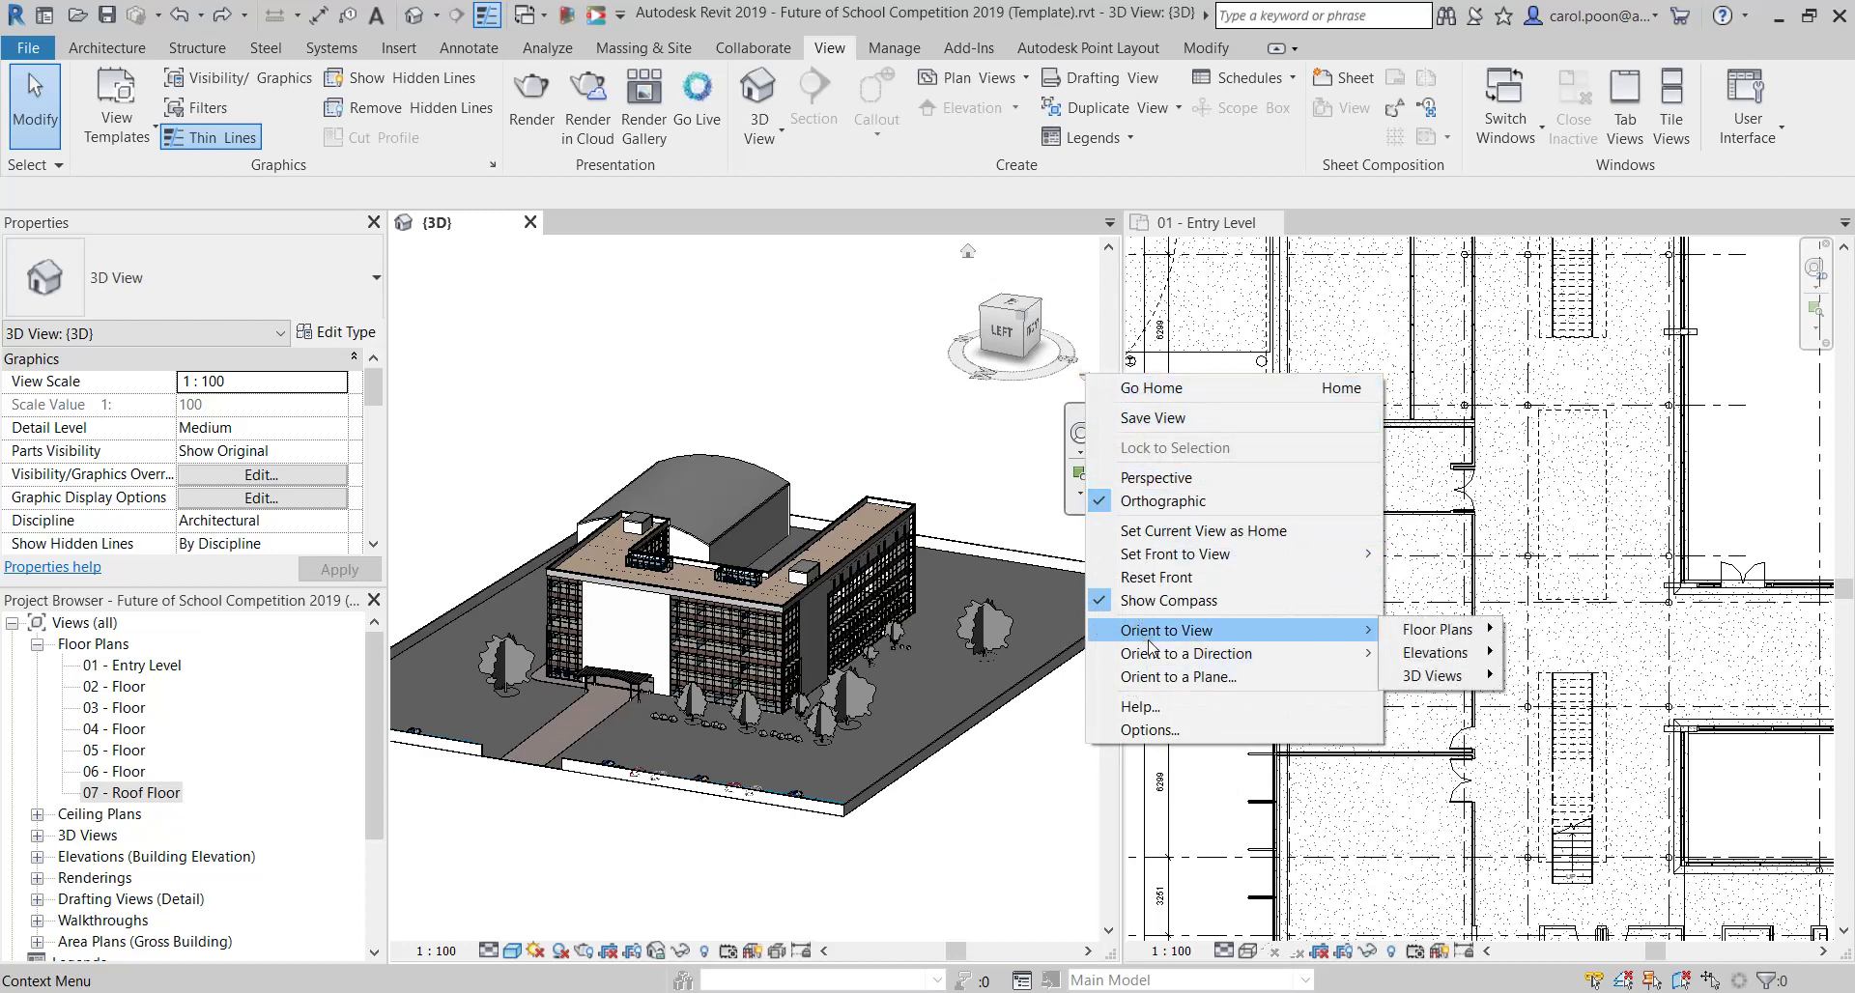
pyautogui.moveTo(1436, 629)
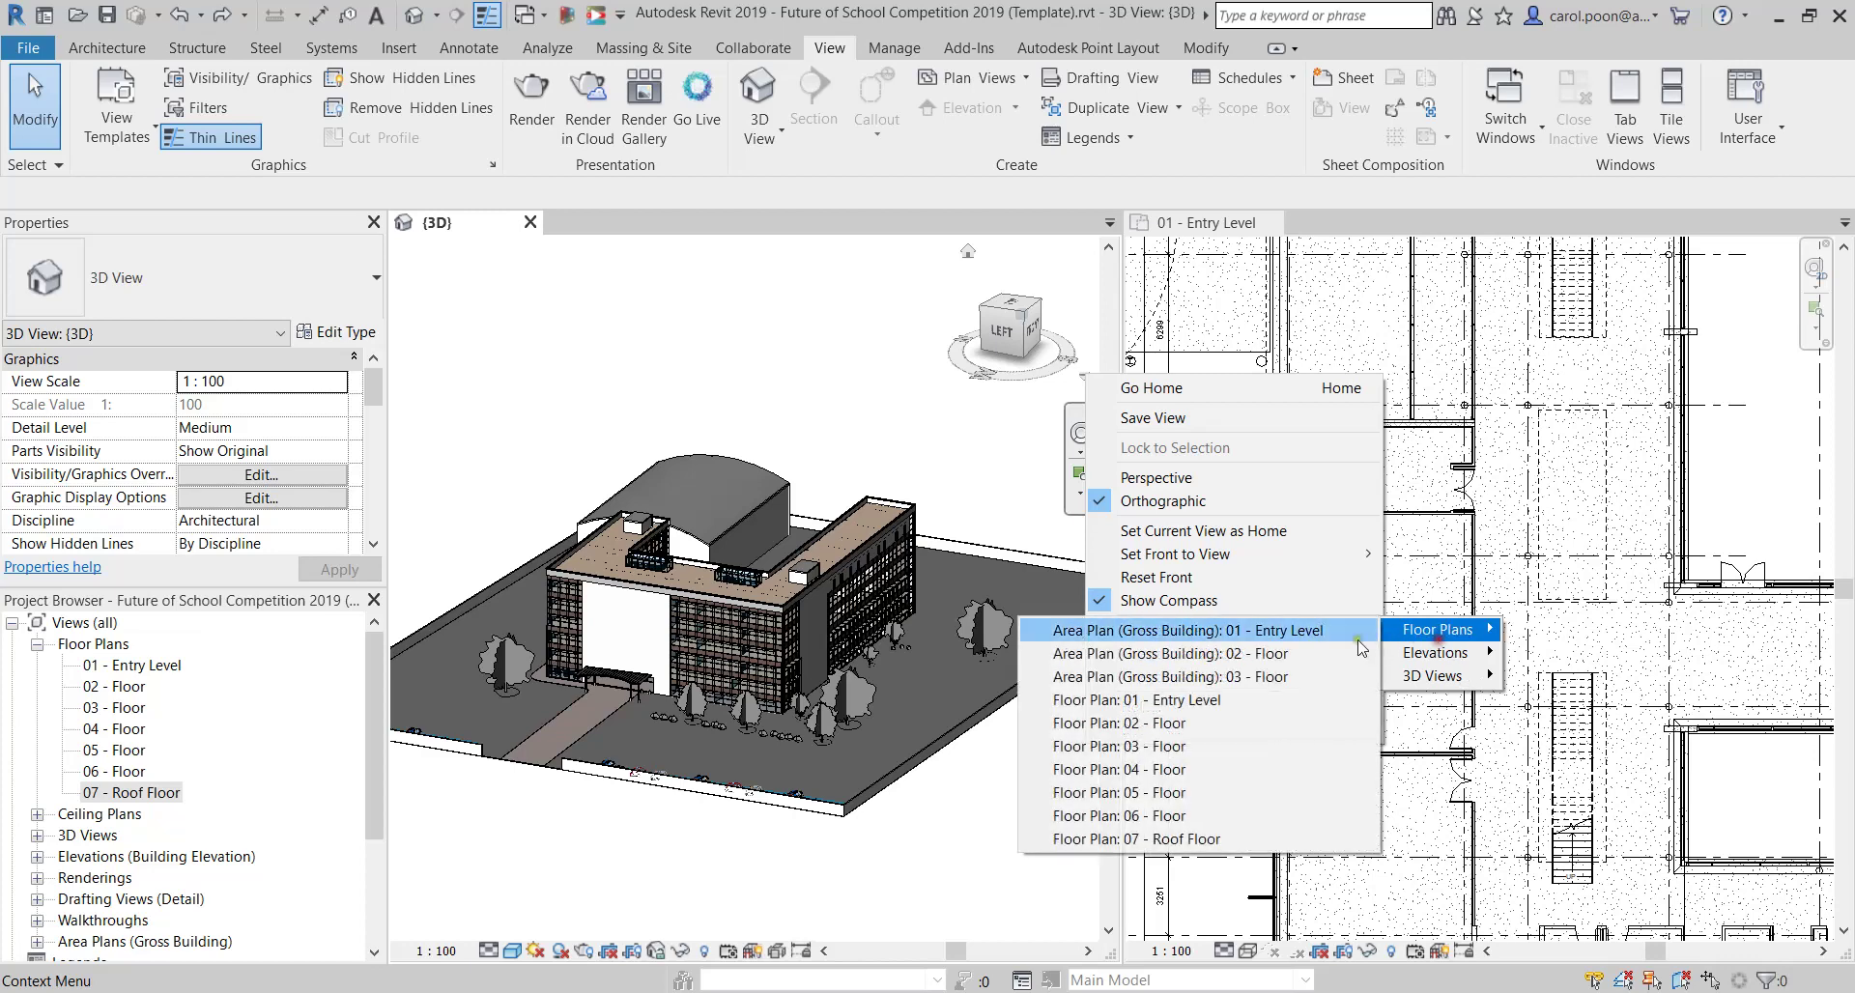
pyautogui.click(1299, 640)
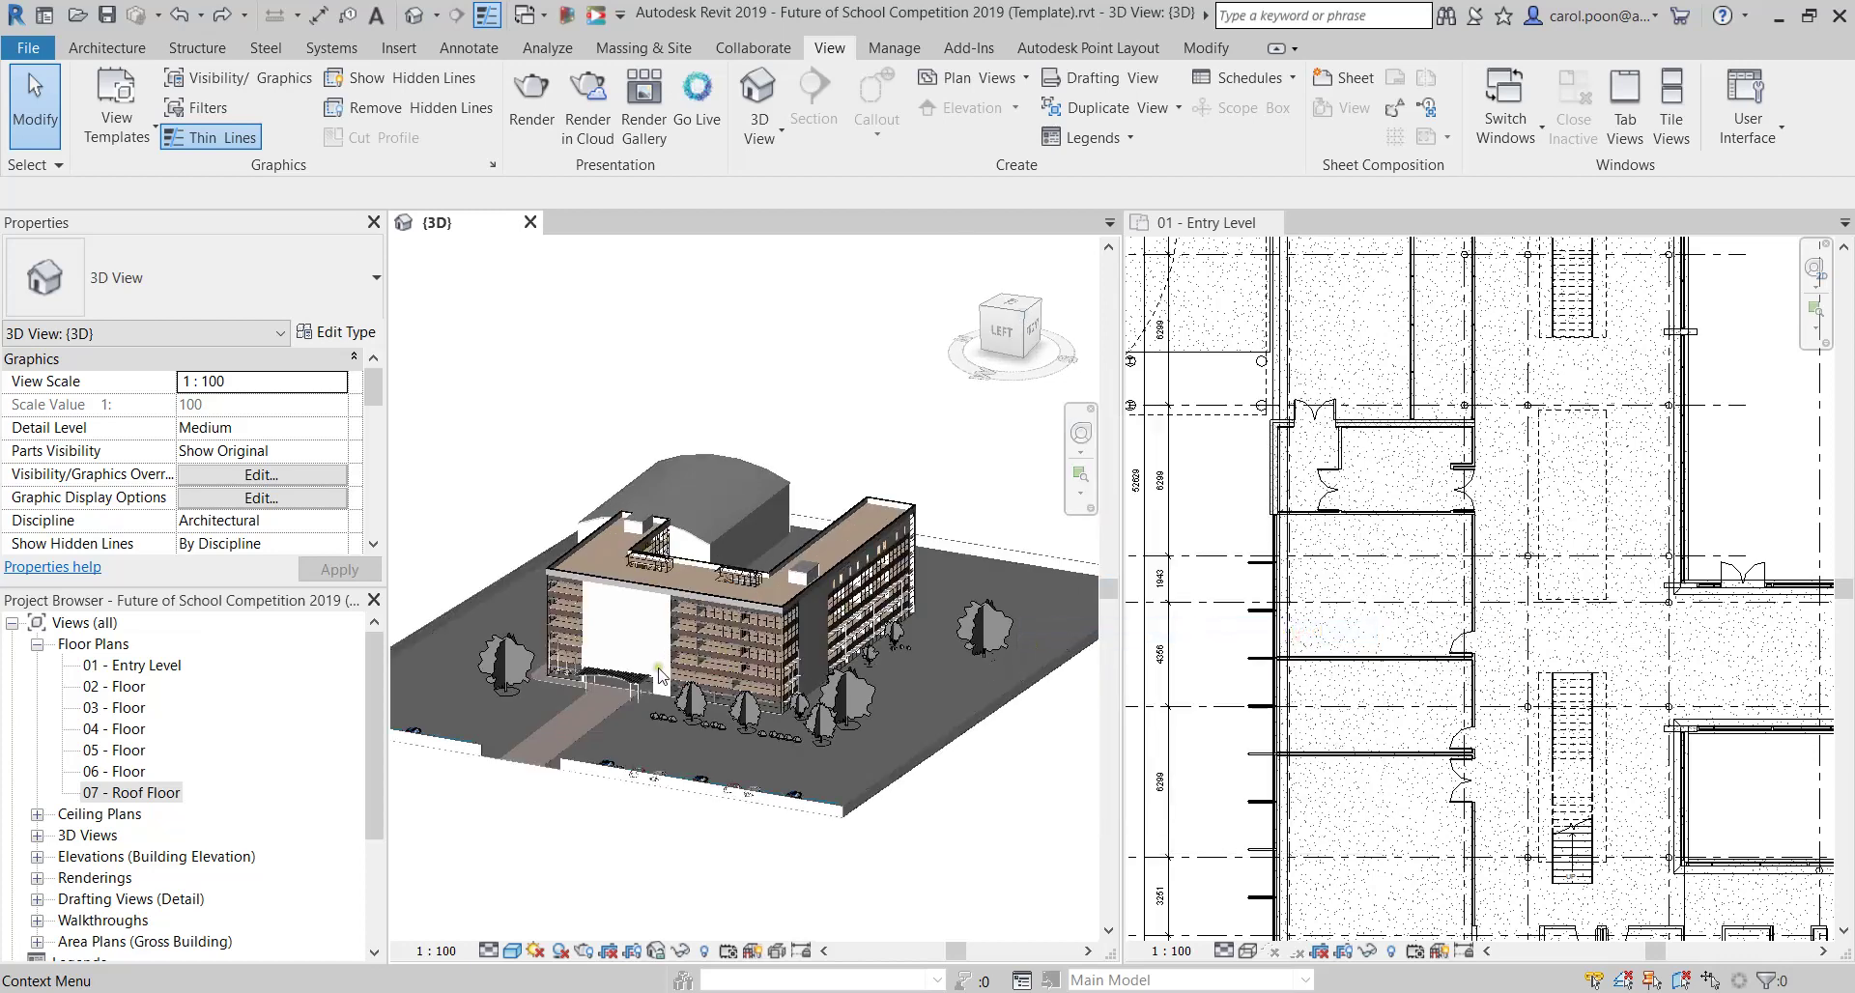
pyautogui.click(837, 389)
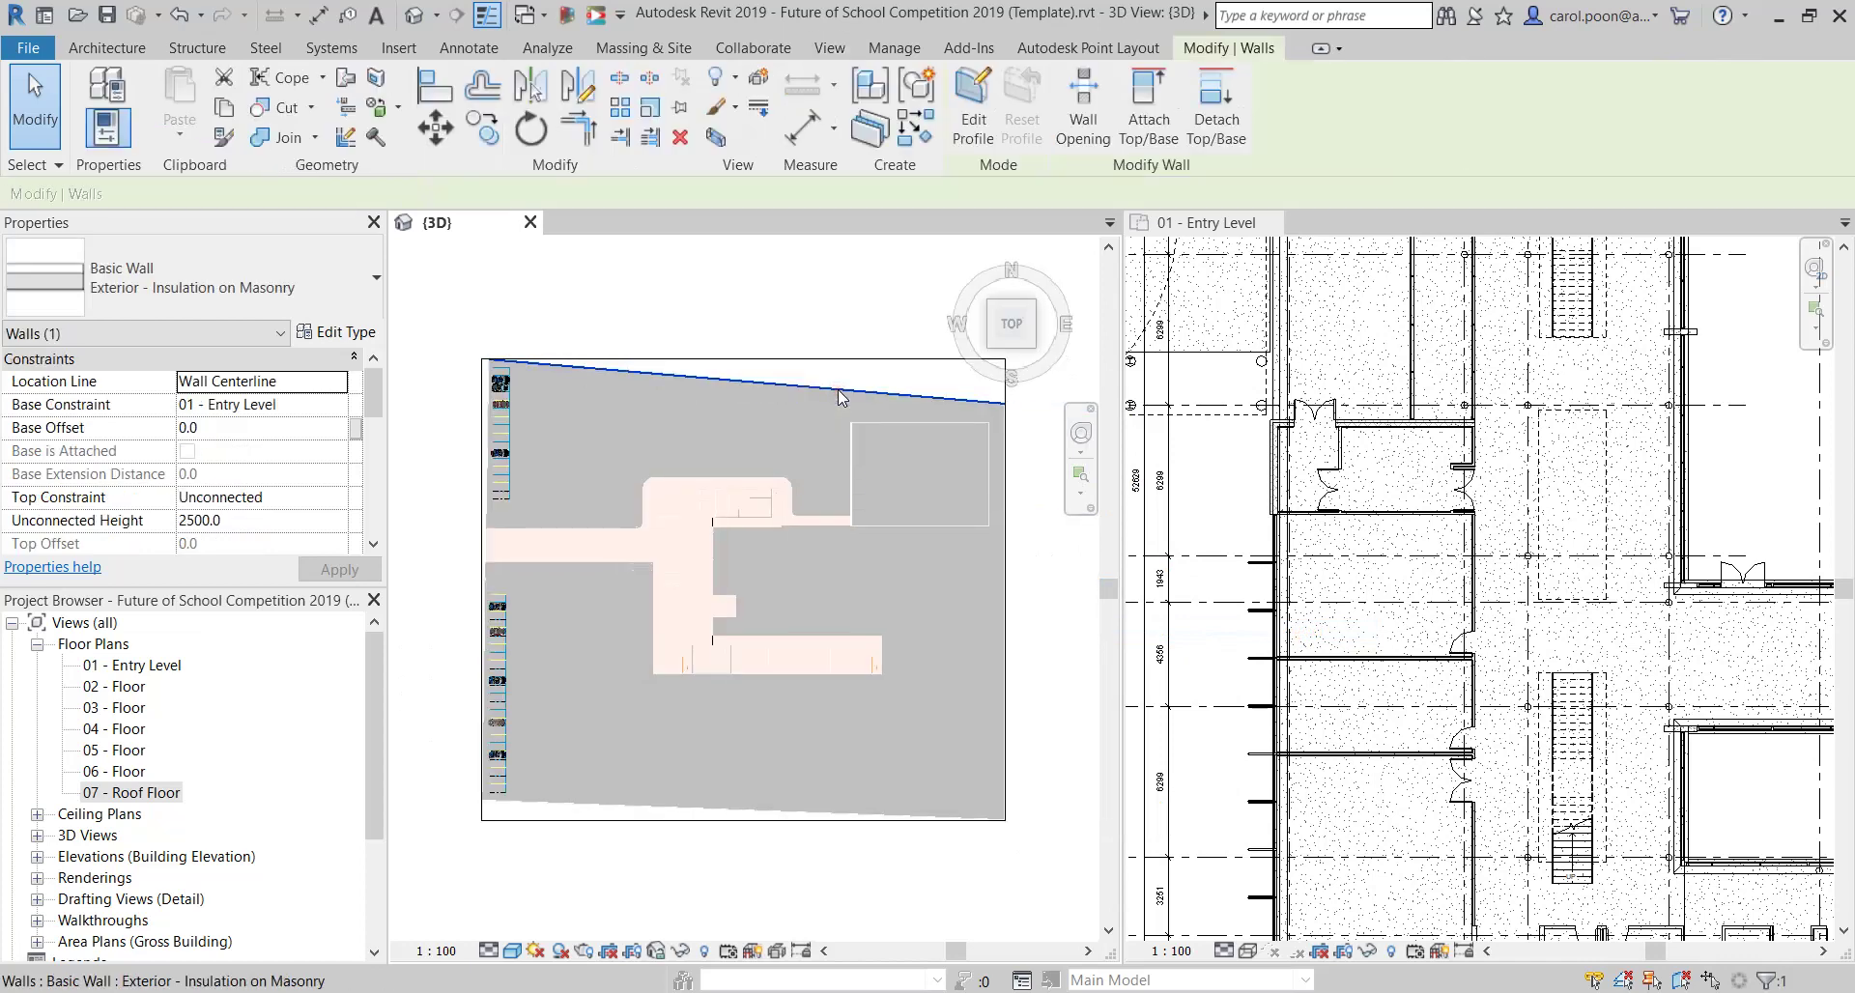
pyautogui.click(815, 307)
# Orbit and zoom the cut 3D model to an enlarged isometric view of the entry level.
pyautogui.keyDown('shift'); pyautogui.moveTo(559, 787); pyautogui.dragTo(694, 524, button='middle'); pyautogui.keyUp('shift')
pyautogui.scroll(1, 694, 525)
pyautogui.scroll(2, 705, 517)
pyautogui.scroll(2, 725, 503)
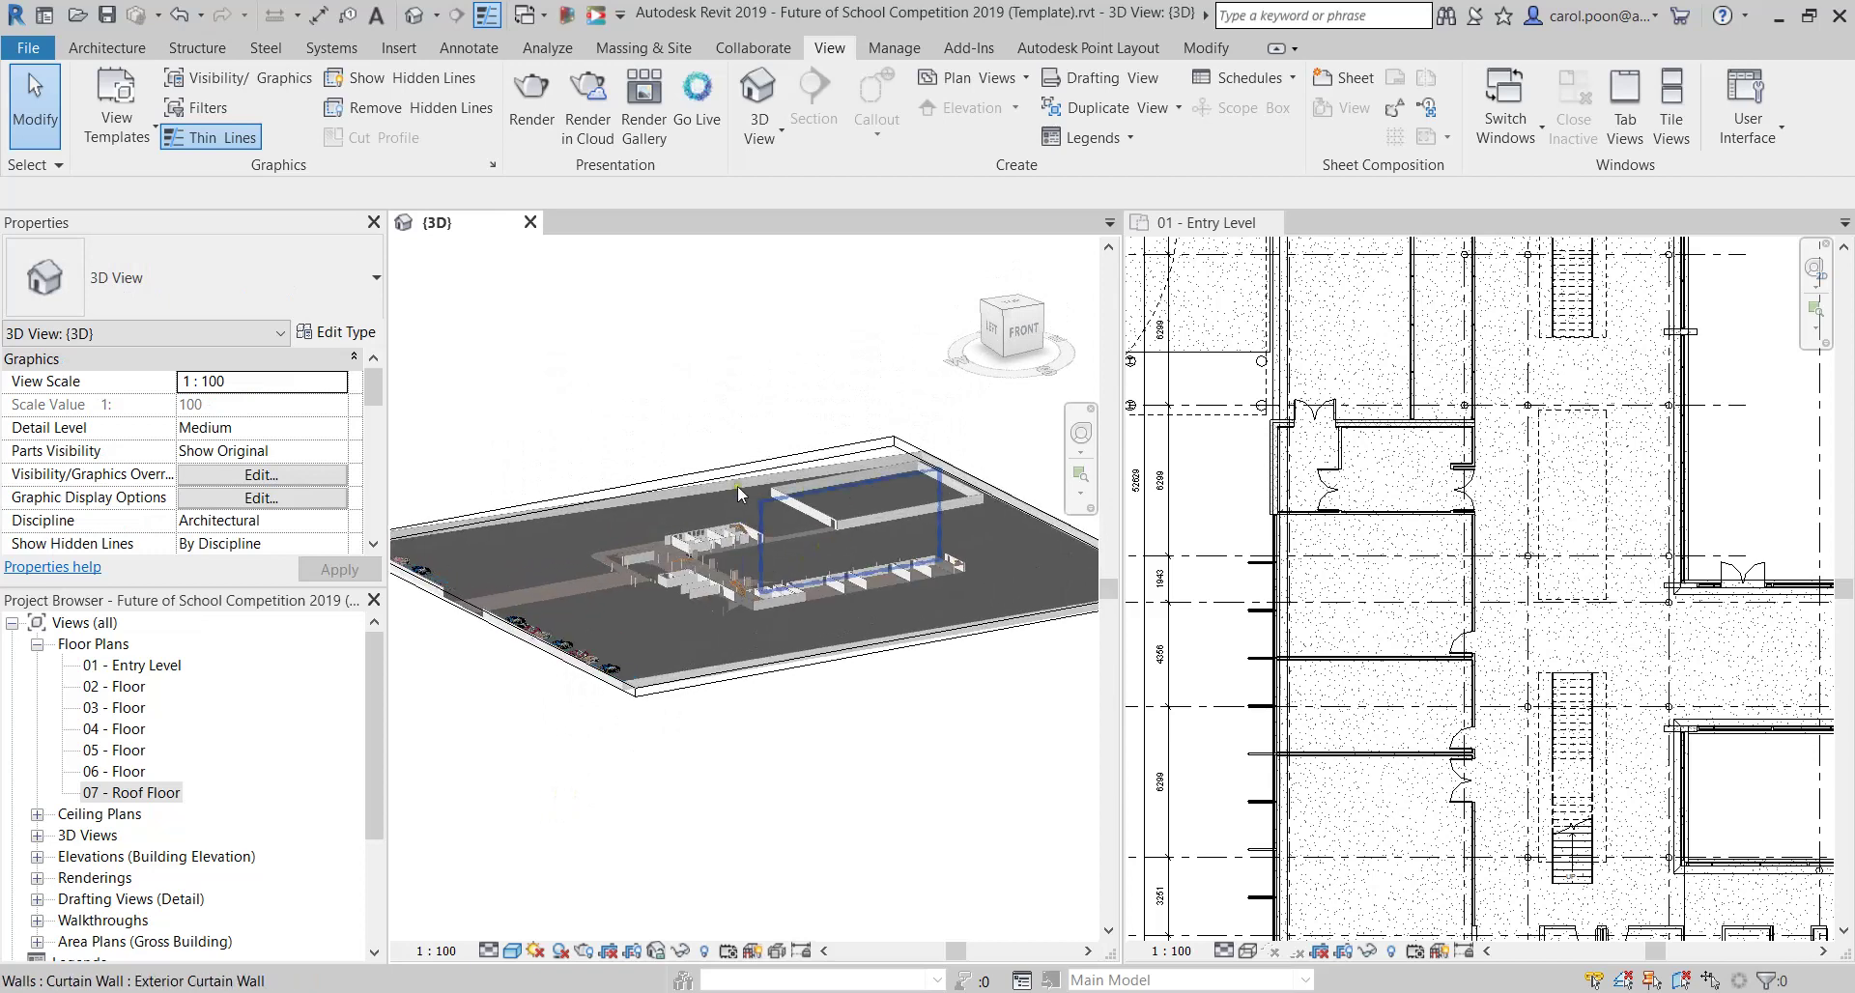
pyautogui.scroll(1, 739, 494)
pyautogui.scroll(2, 730, 478)
pyautogui.scroll(1, 715, 454)
pyautogui.keyDown('shift'); pyautogui.moveTo(711, 445); pyautogui.dragTo(509, 688, button='middle'); pyautogui.keyUp('shift')
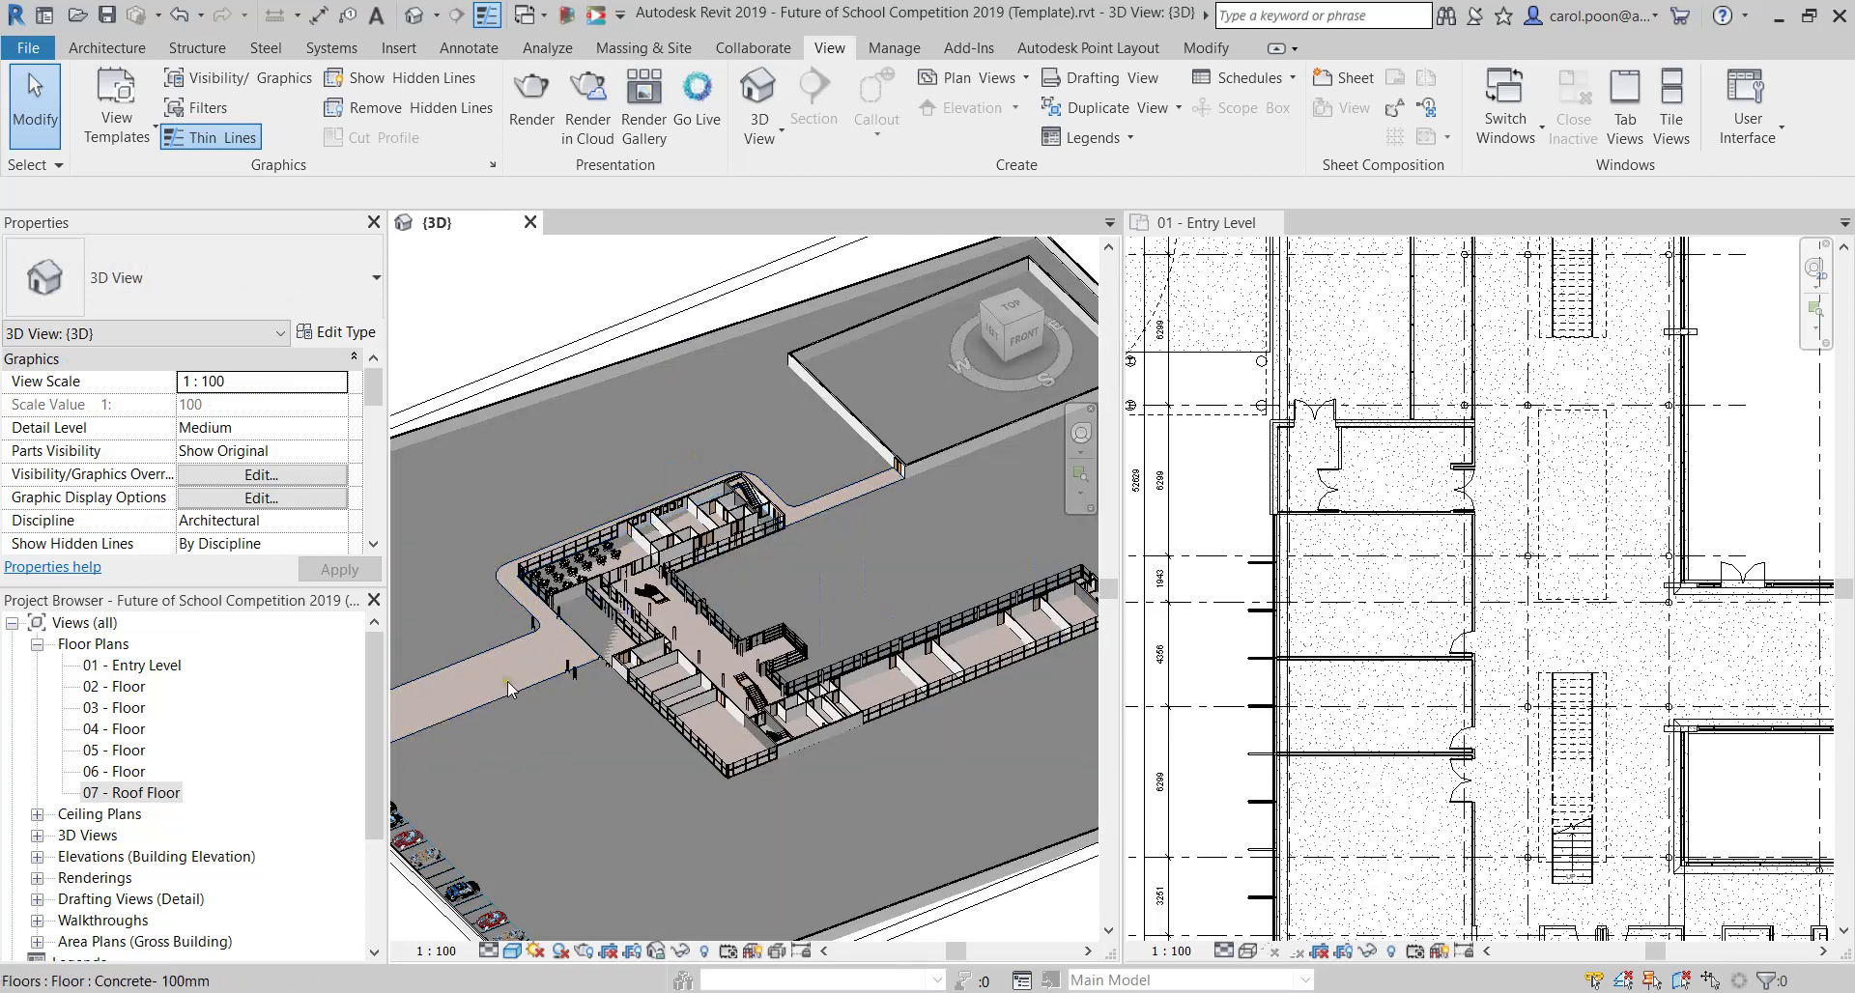
pyautogui.scroll(2, 522, 667)
pyautogui.scroll(1, 537, 628)
pyautogui.scroll(1, 544, 592)
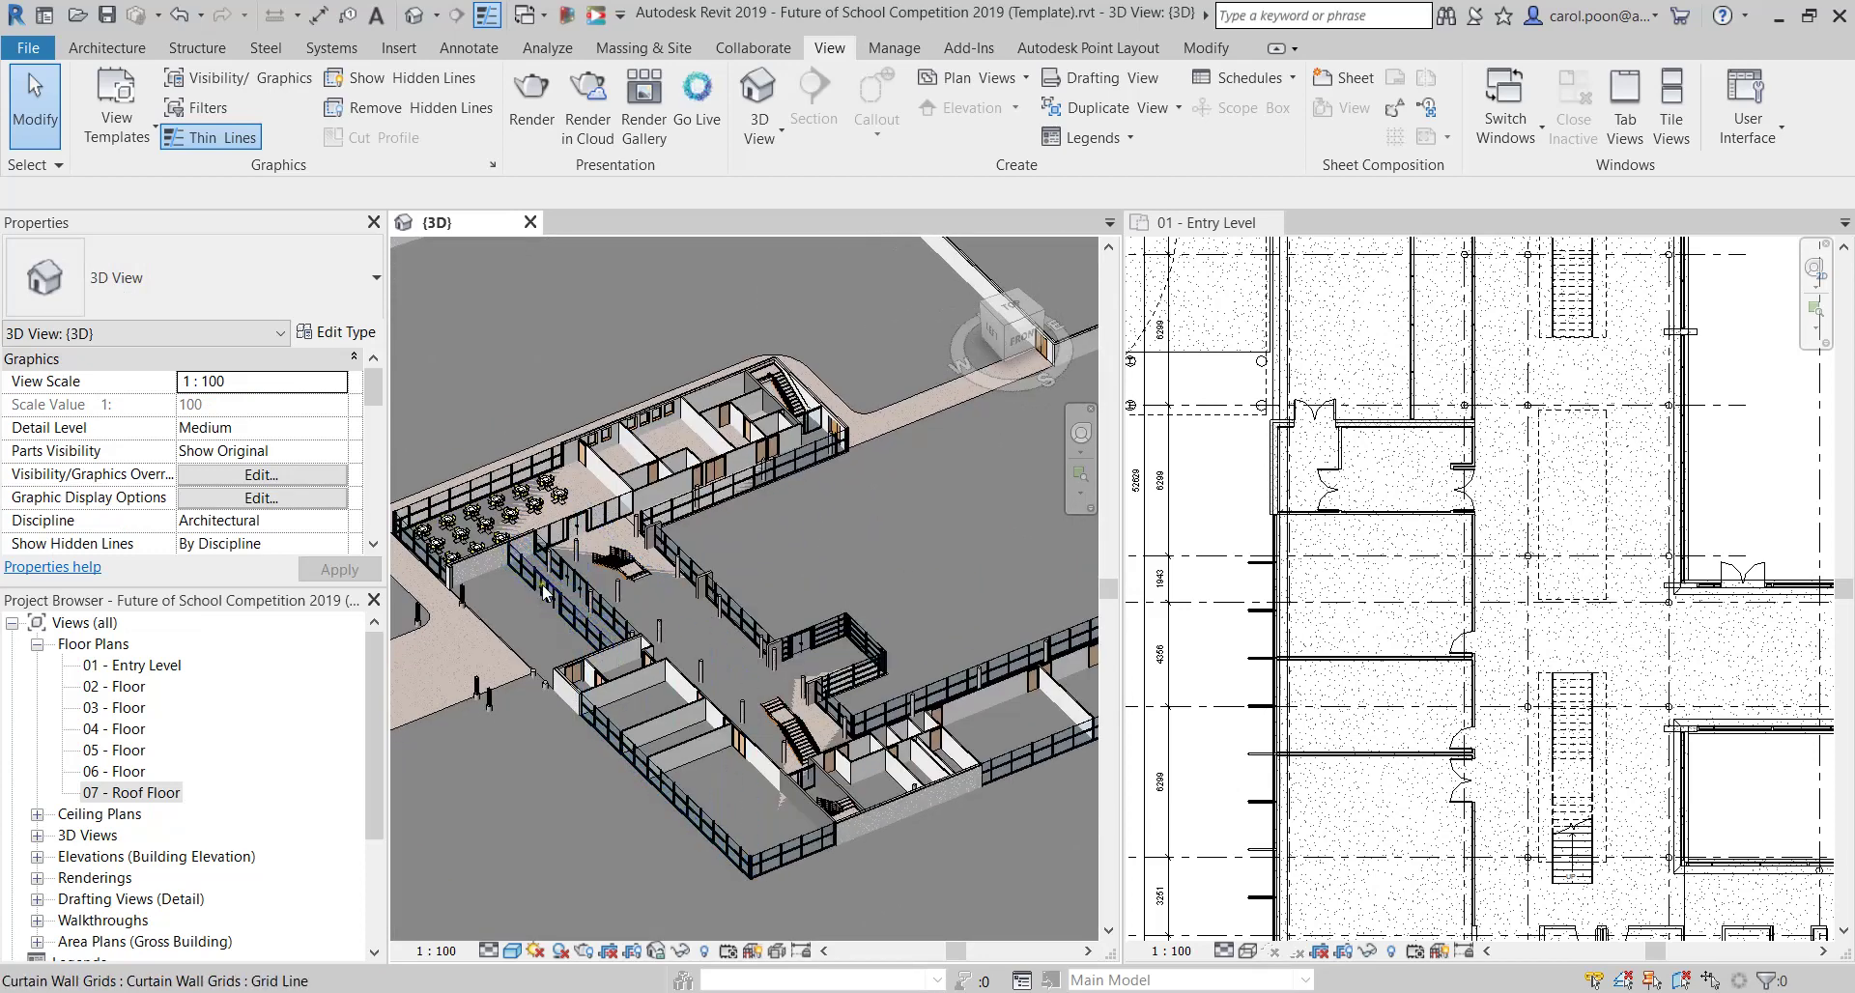
pyautogui.moveTo(791, 622); pyautogui.dragTo(897, 680, button='middle')
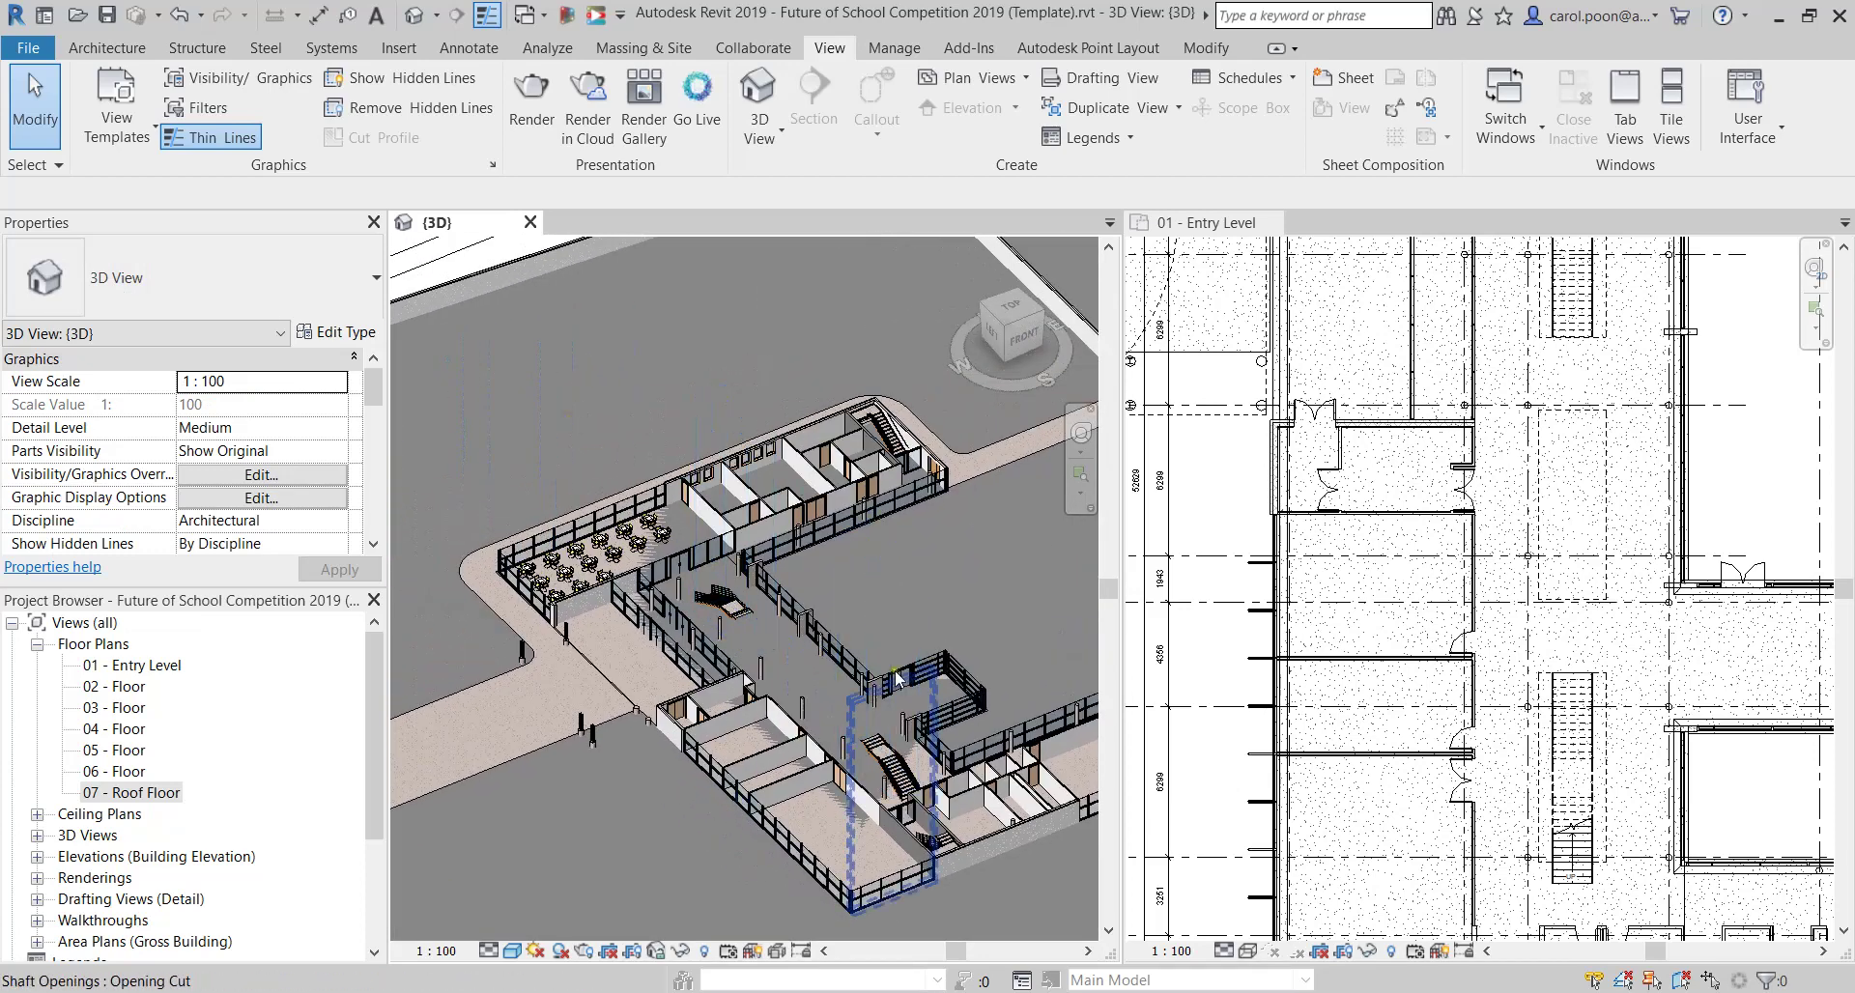
pyautogui.scroll(2, 897, 679)
pyautogui.moveTo(576, 860); pyautogui.dragTo(619, 847, button='middle')
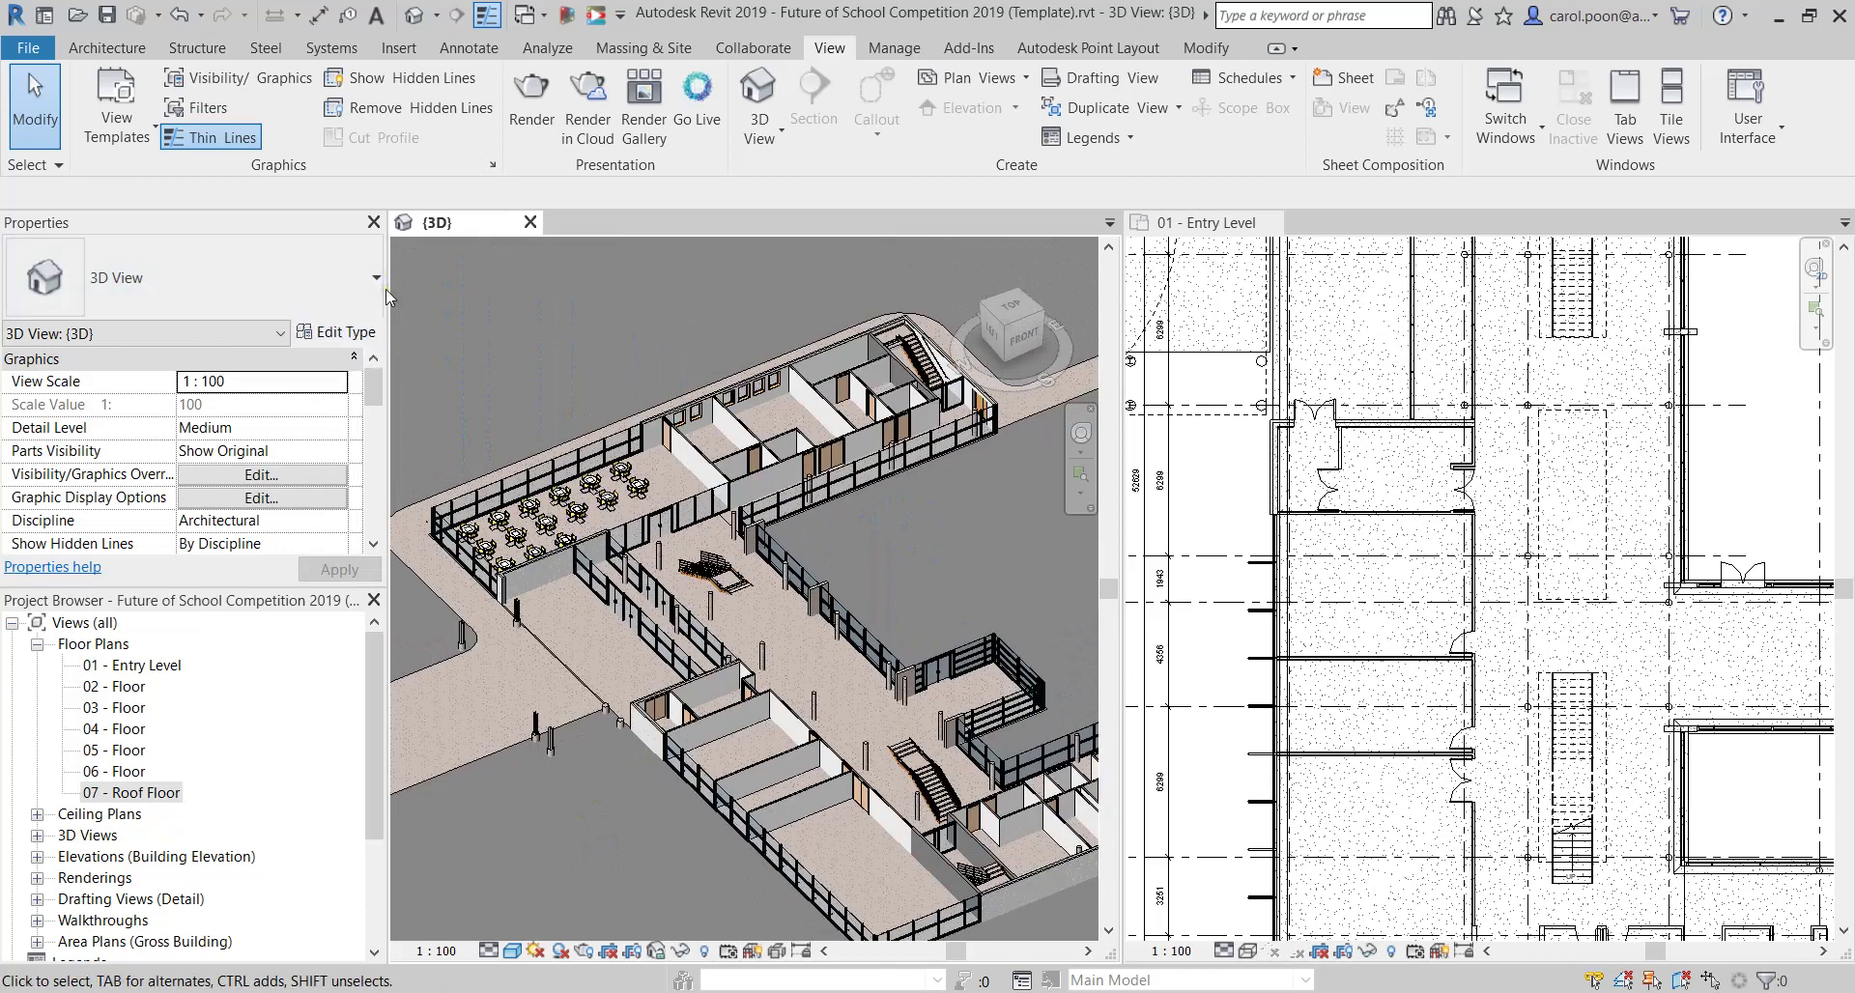
# Narrow the side panels to widen the views, then re-pan and re-orbit the 3D model.
pyautogui.moveTo(387, 289); pyautogui.dragTo(267, 290)
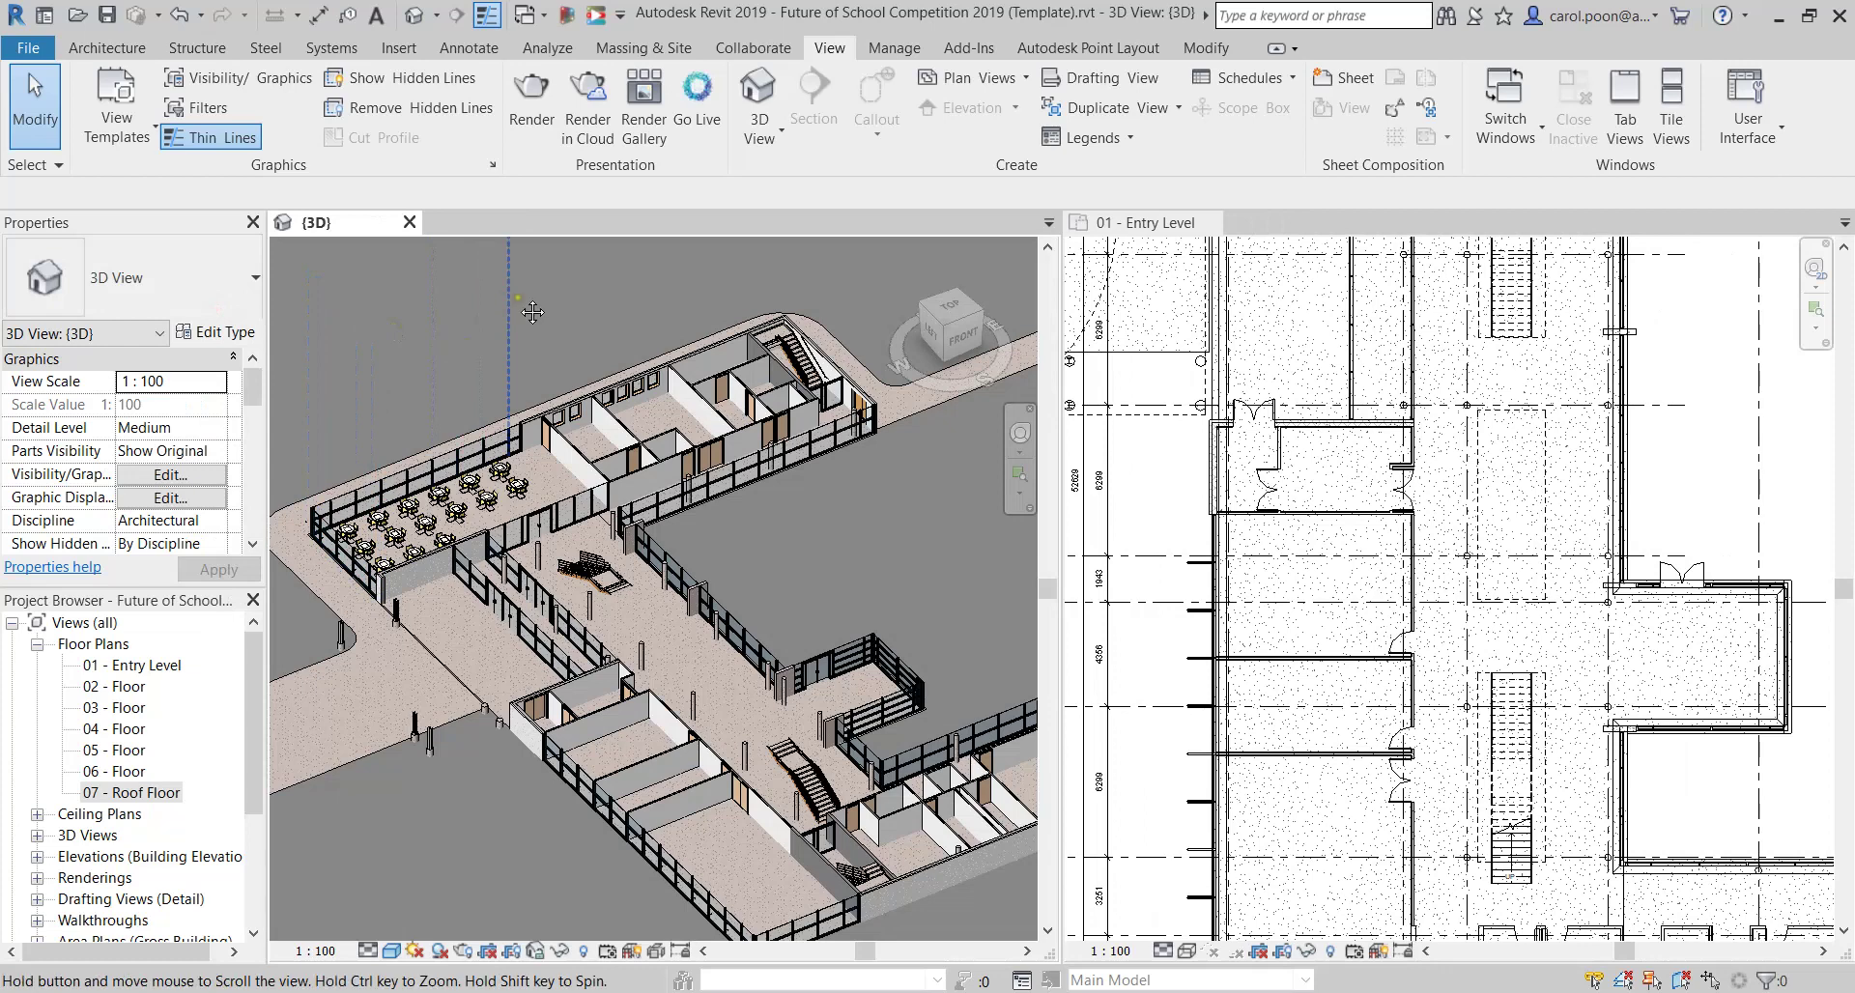
pyautogui.moveTo(533, 312); pyautogui.dragTo(497, 242, button='middle')
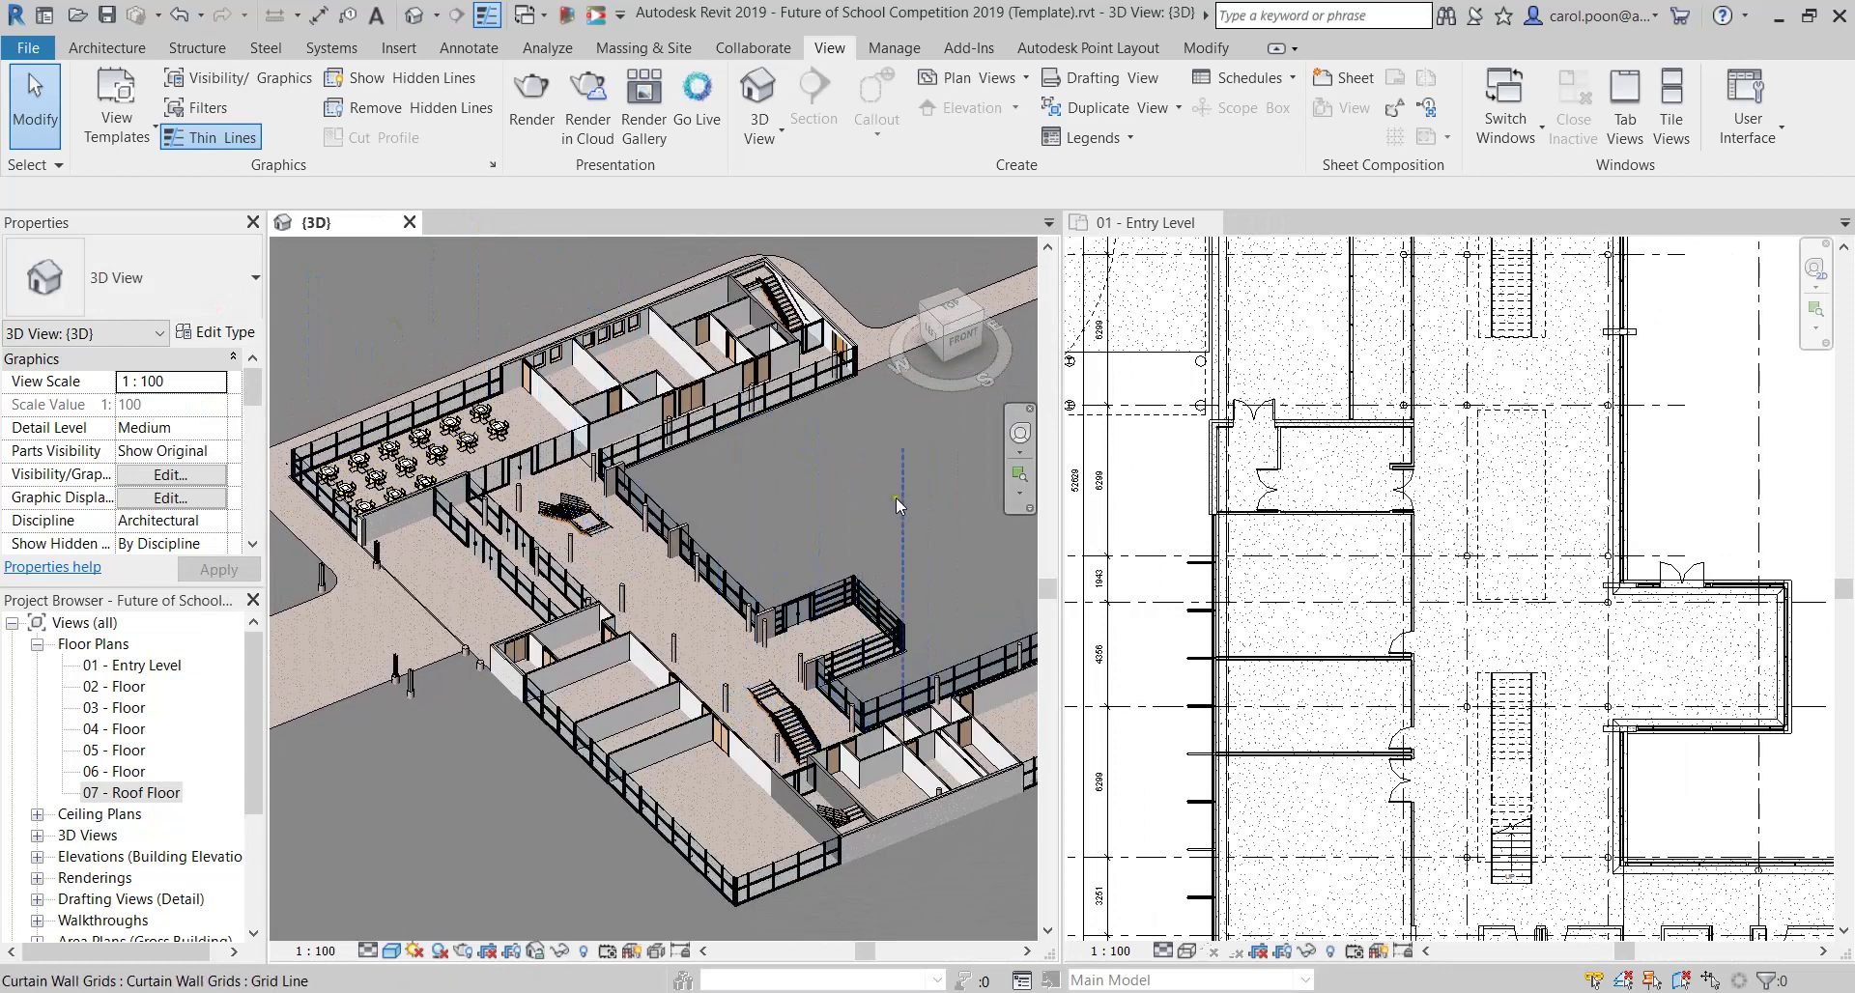
pyautogui.keyDown('shift'); pyautogui.moveTo(409, 785); pyautogui.dragTo(471, 790, button='middle'); pyautogui.keyUp('shift')
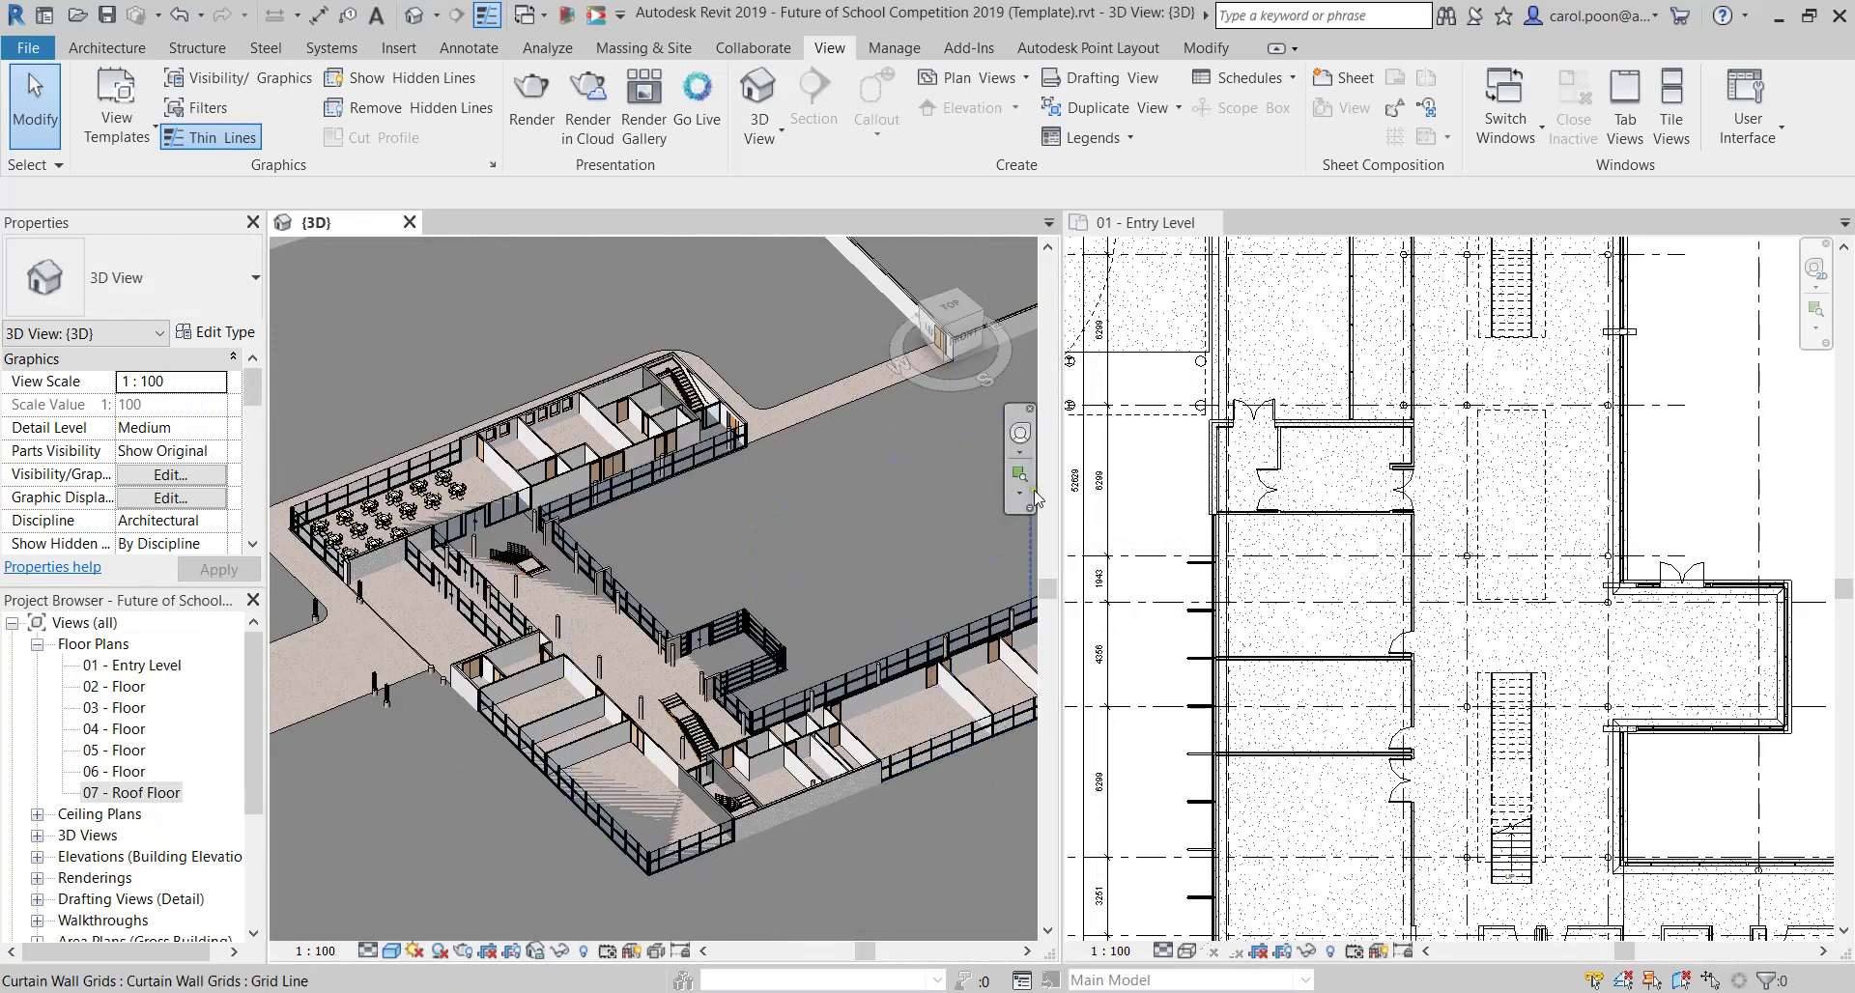
pyautogui.click(1464, 627)
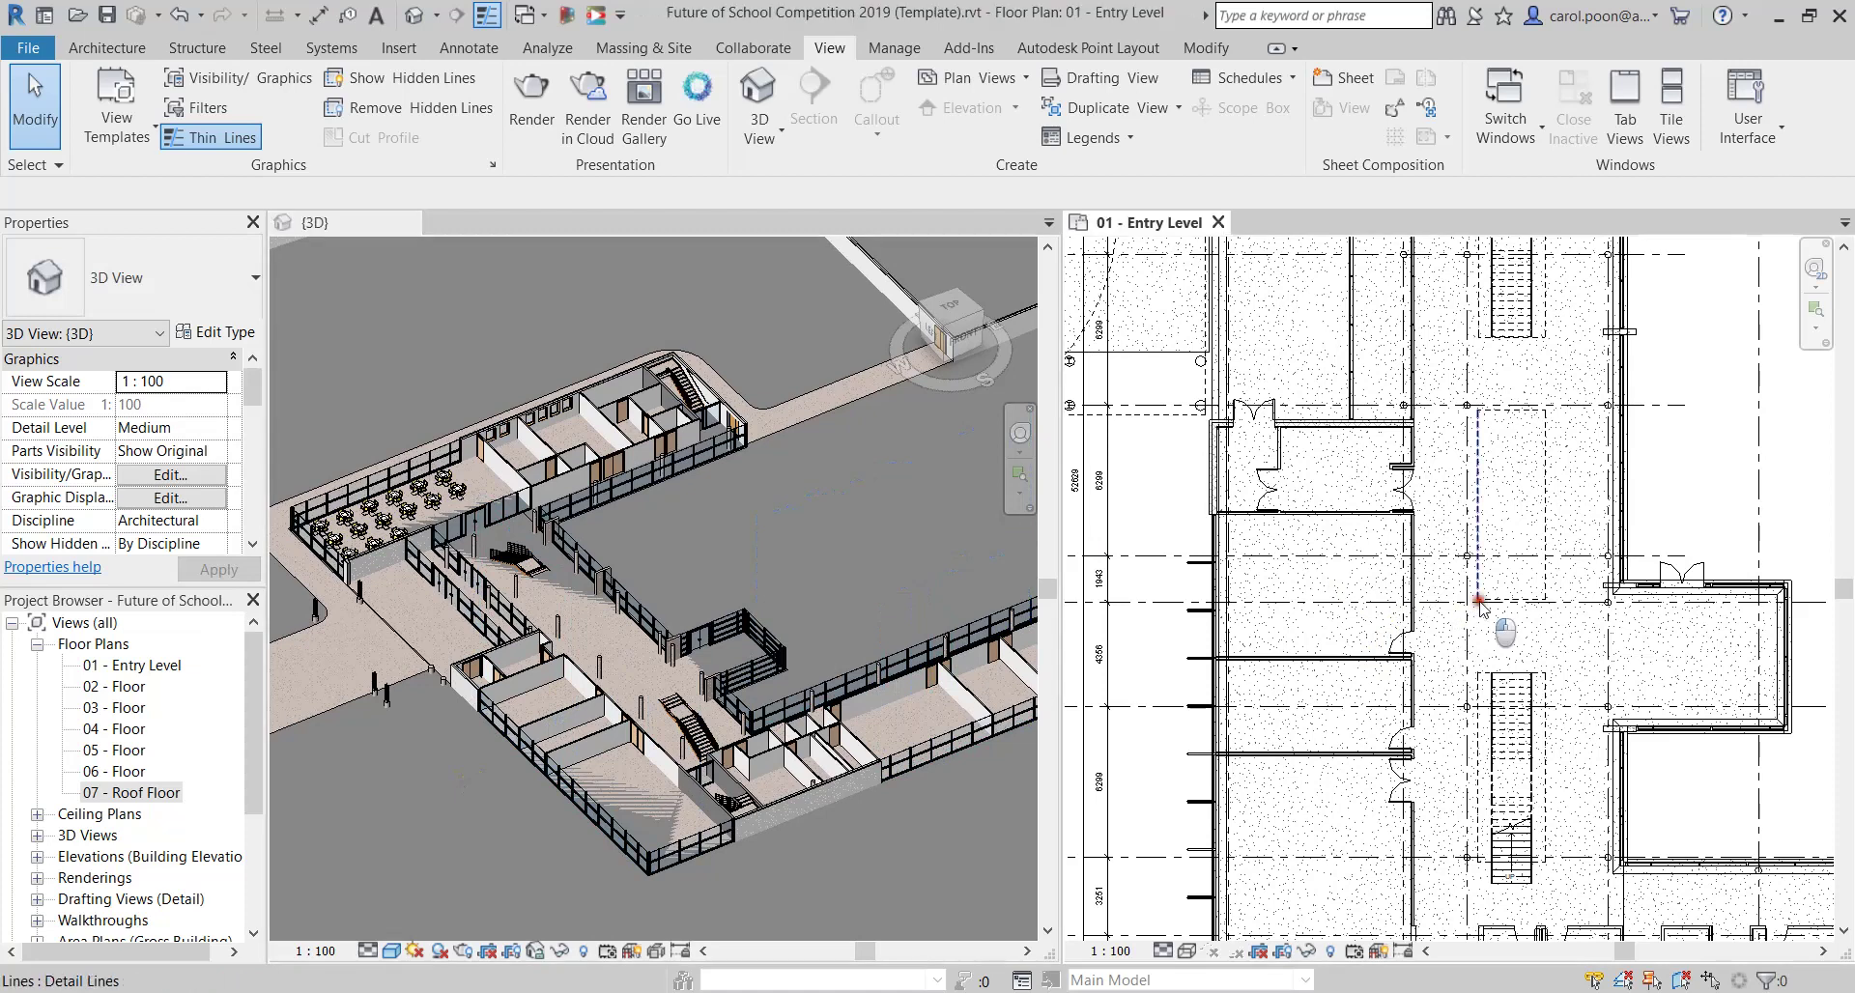
pyautogui.moveTo(1491, 636)
pyautogui.mouseDown(button='middle')
pyautogui.moveTo(1490, 407)
pyautogui.moveTo(1463, 465)
pyautogui.mouseUp(button='middle')
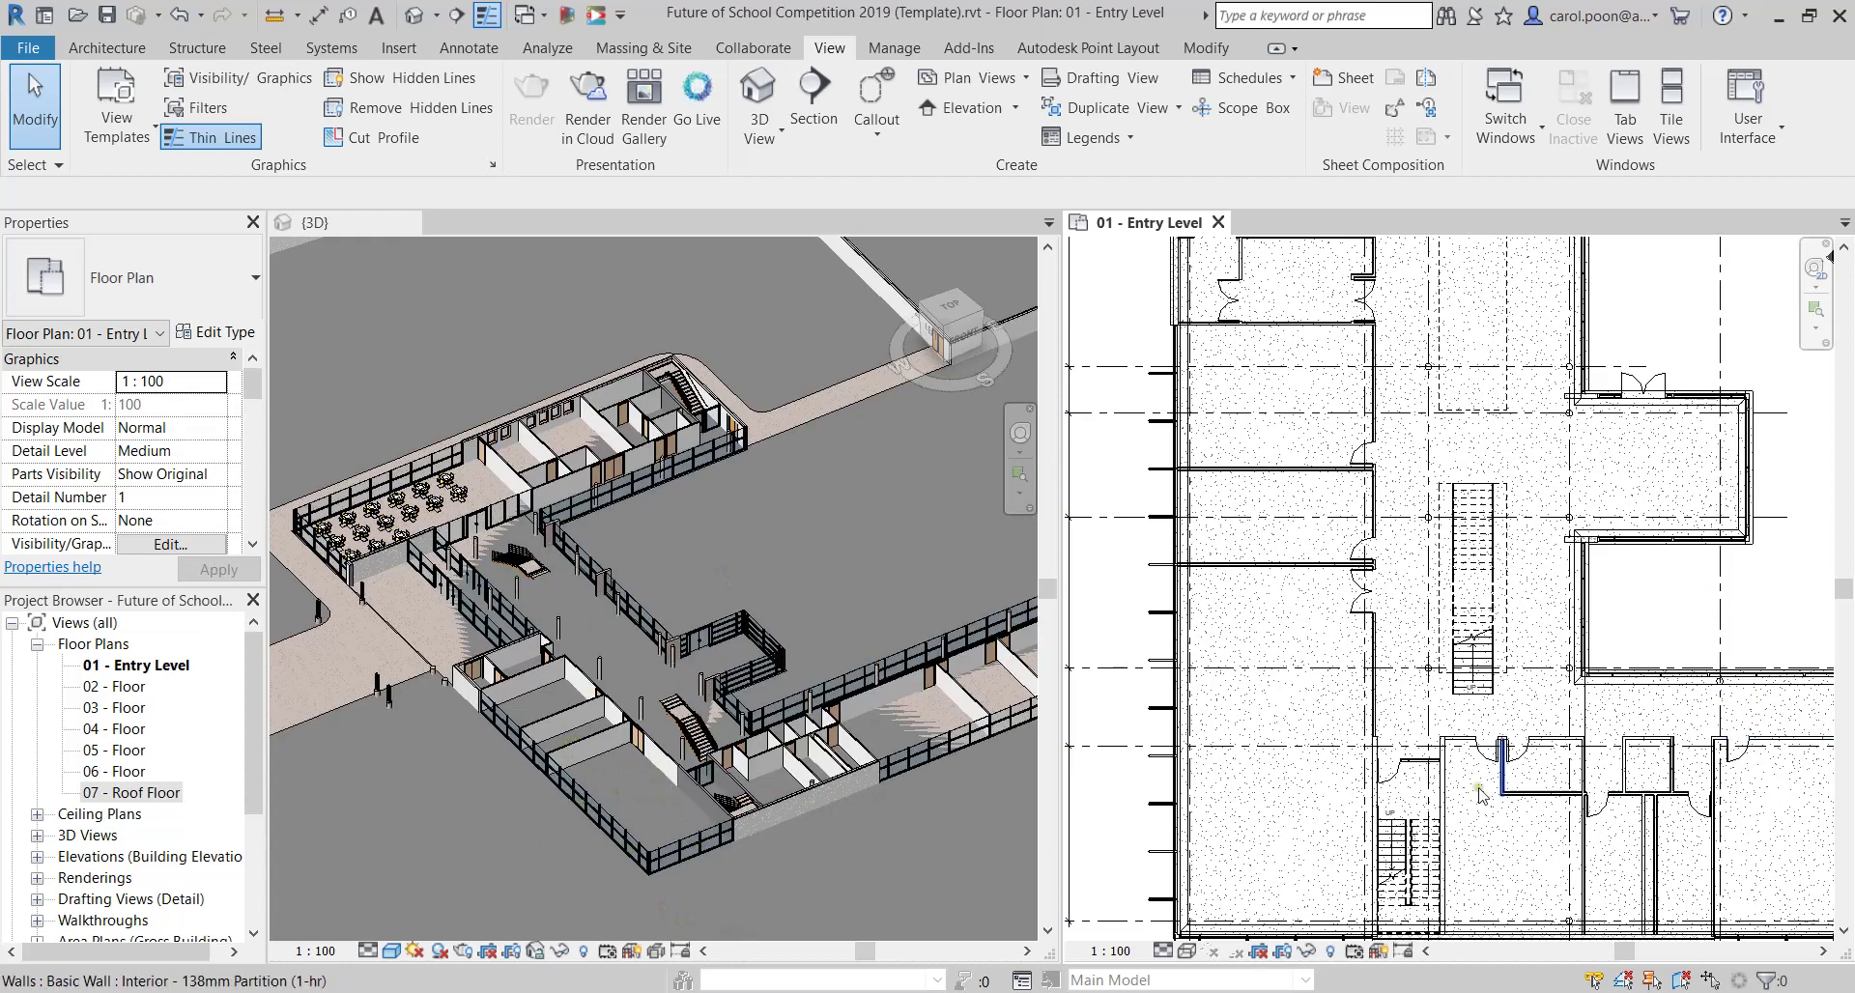
pyautogui.click(1489, 687)
pyautogui.scroll(-4, 1478, 711)
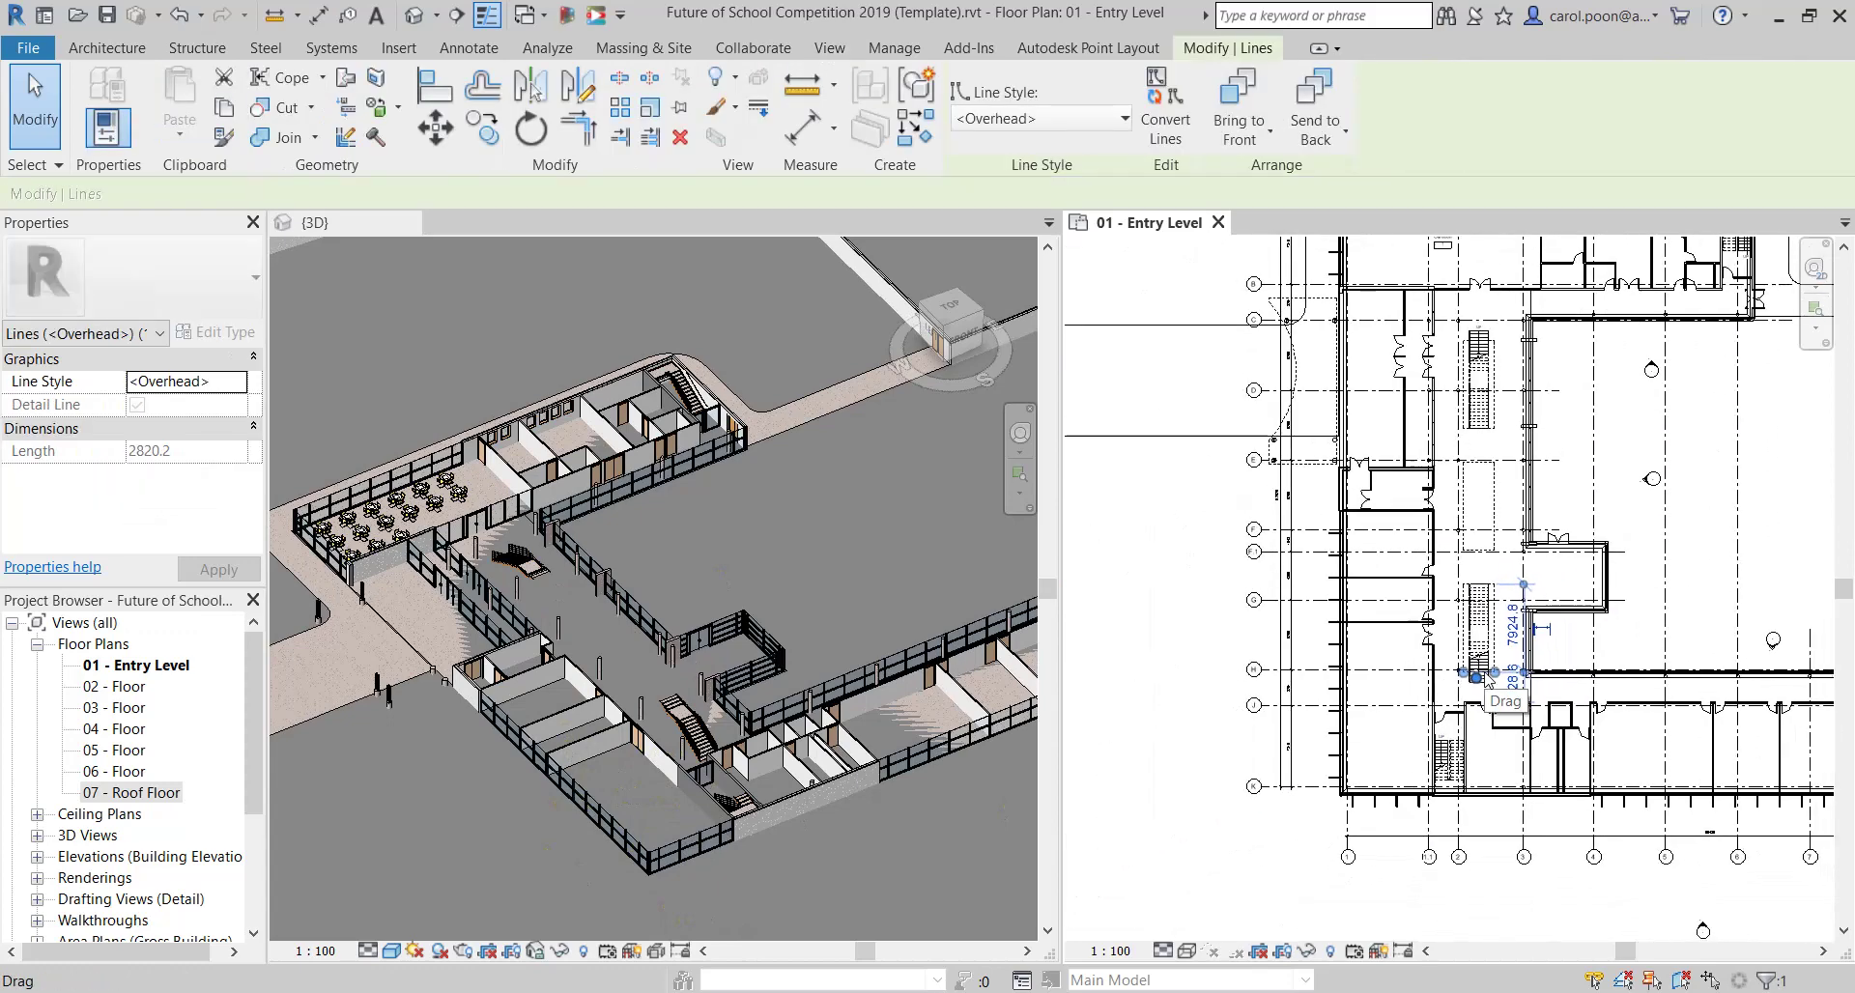
pyautogui.scroll(2, 1372, 744)
pyautogui.scroll(1, 1404, 764)
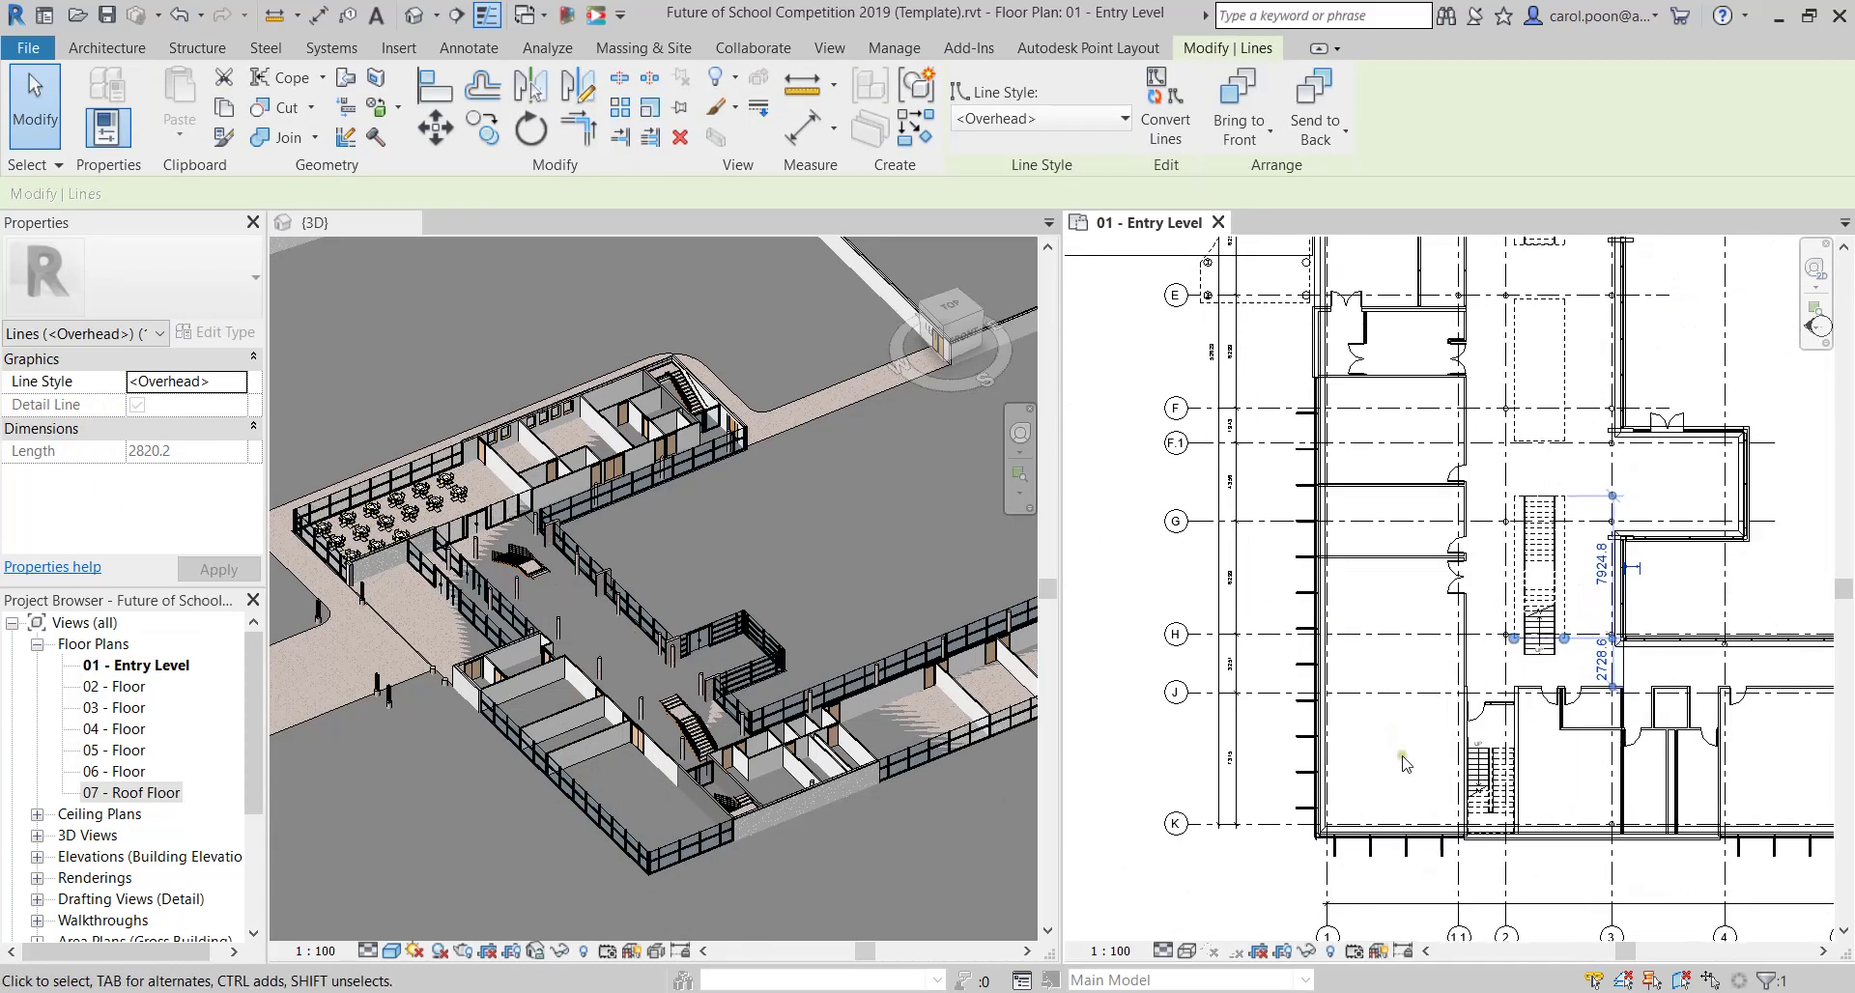
pyautogui.scroll(2, 1415, 771)
pyautogui.click(1408, 778)
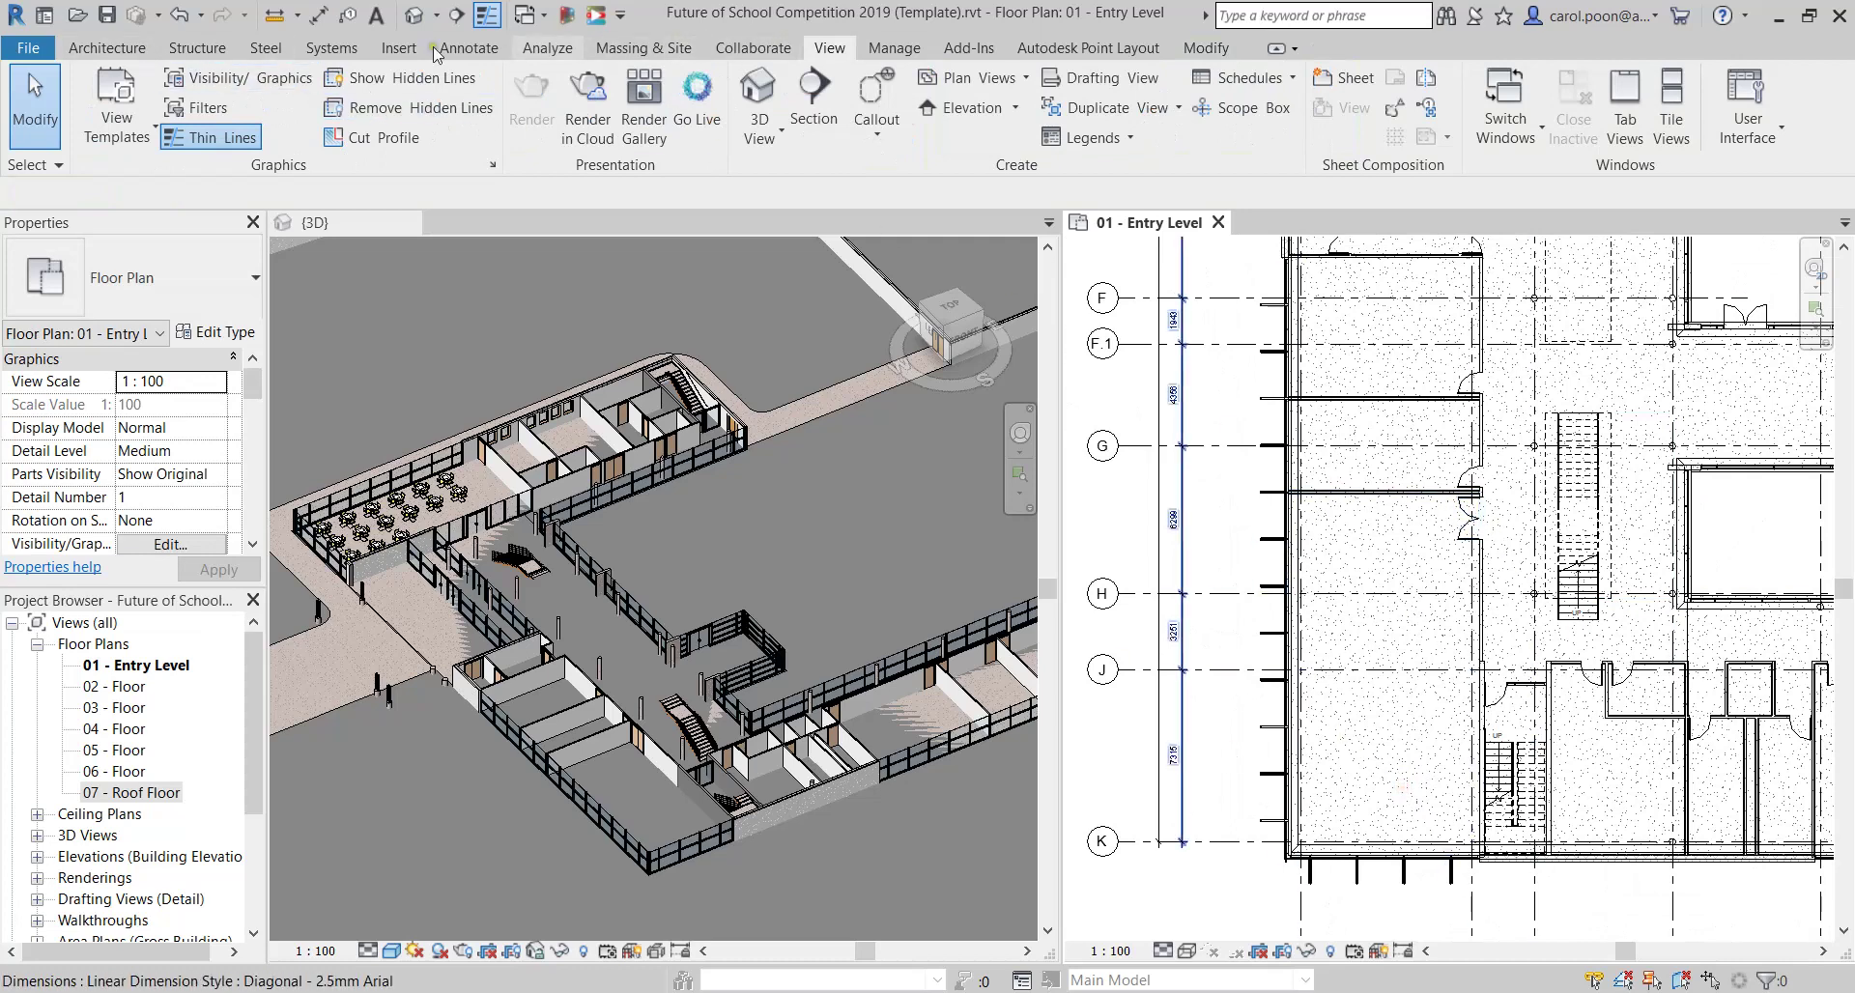
# Place a new room in the open area left of the stair on the Entry Level plan.
pyautogui.click(128, 53)
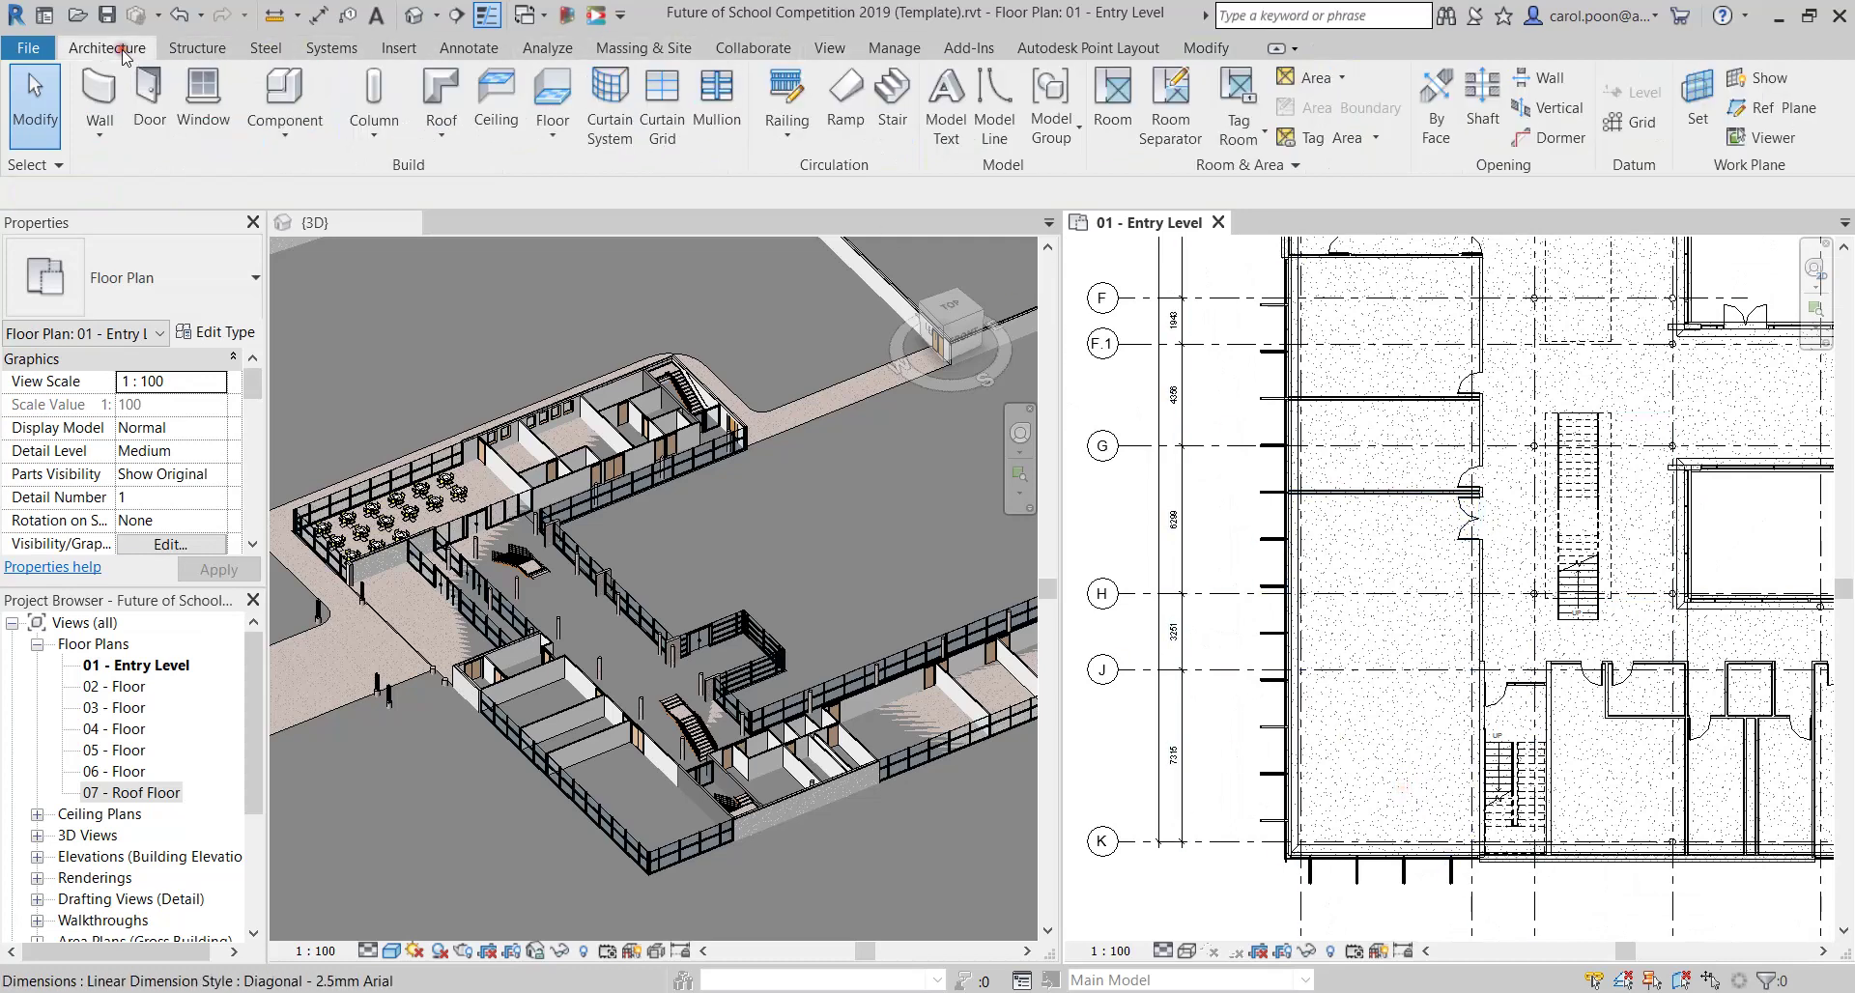
pyautogui.click(1114, 102)
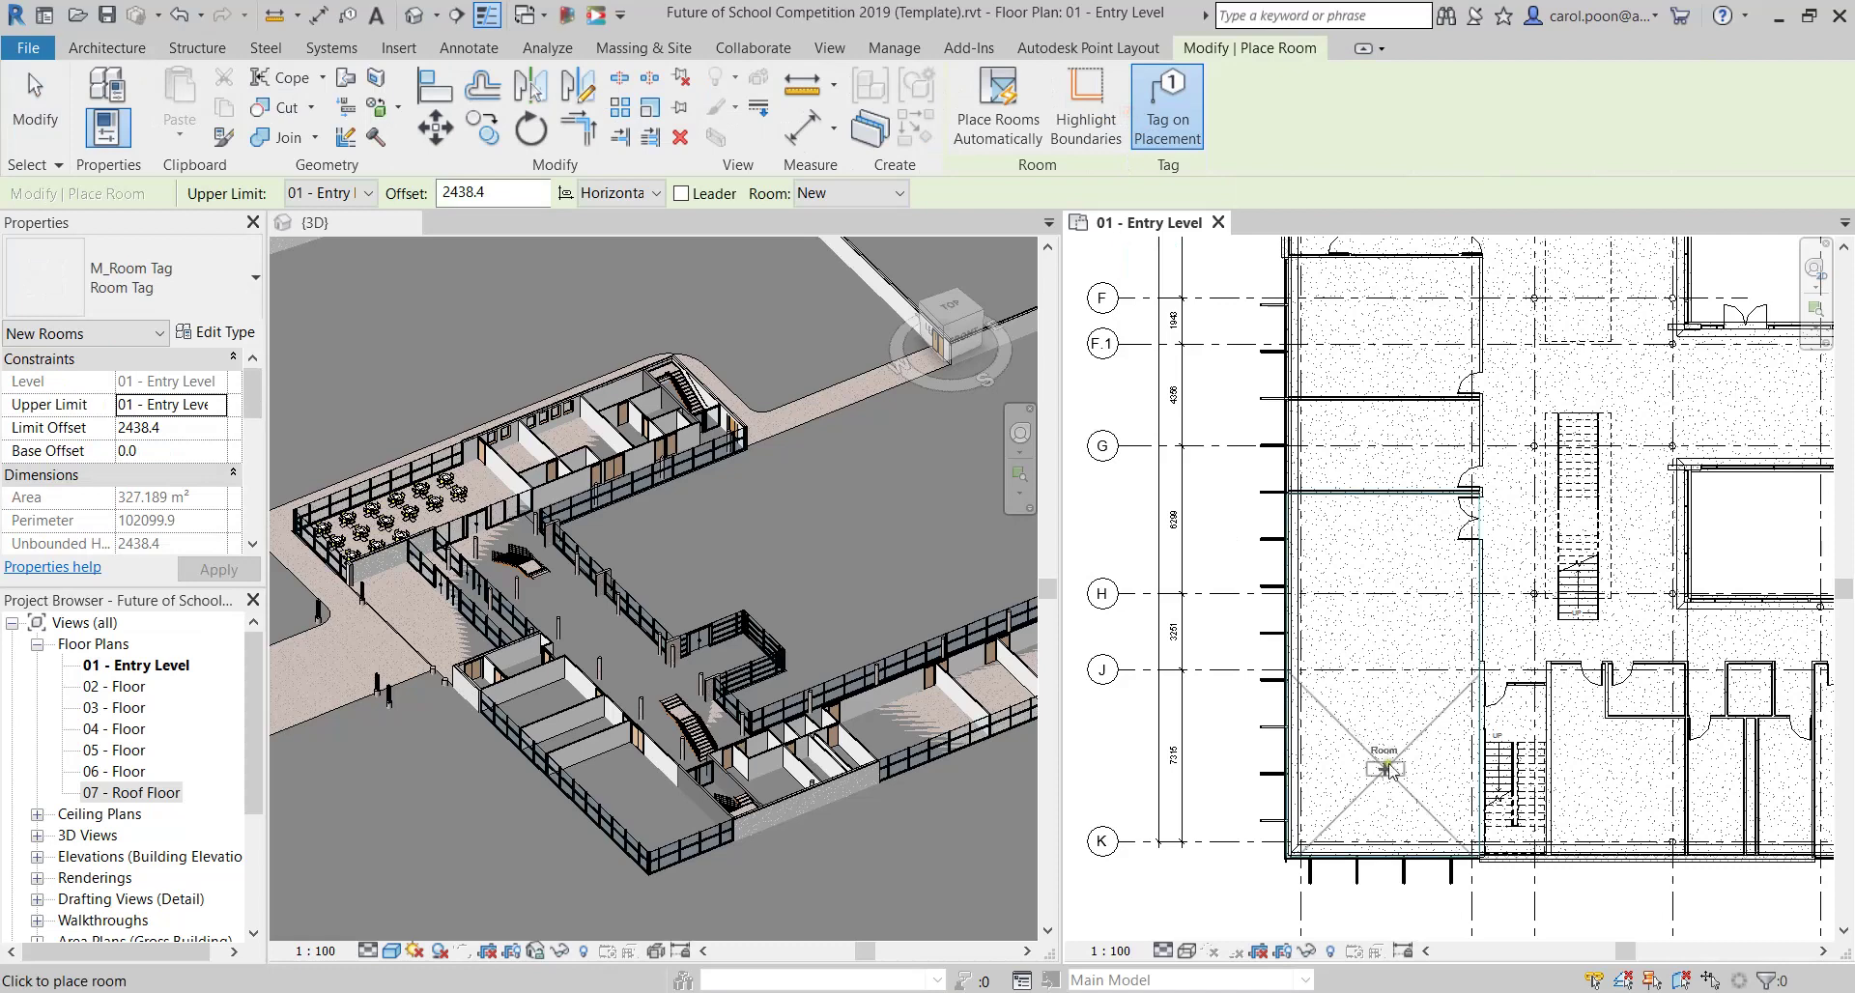
pyautogui.click(1388, 639)
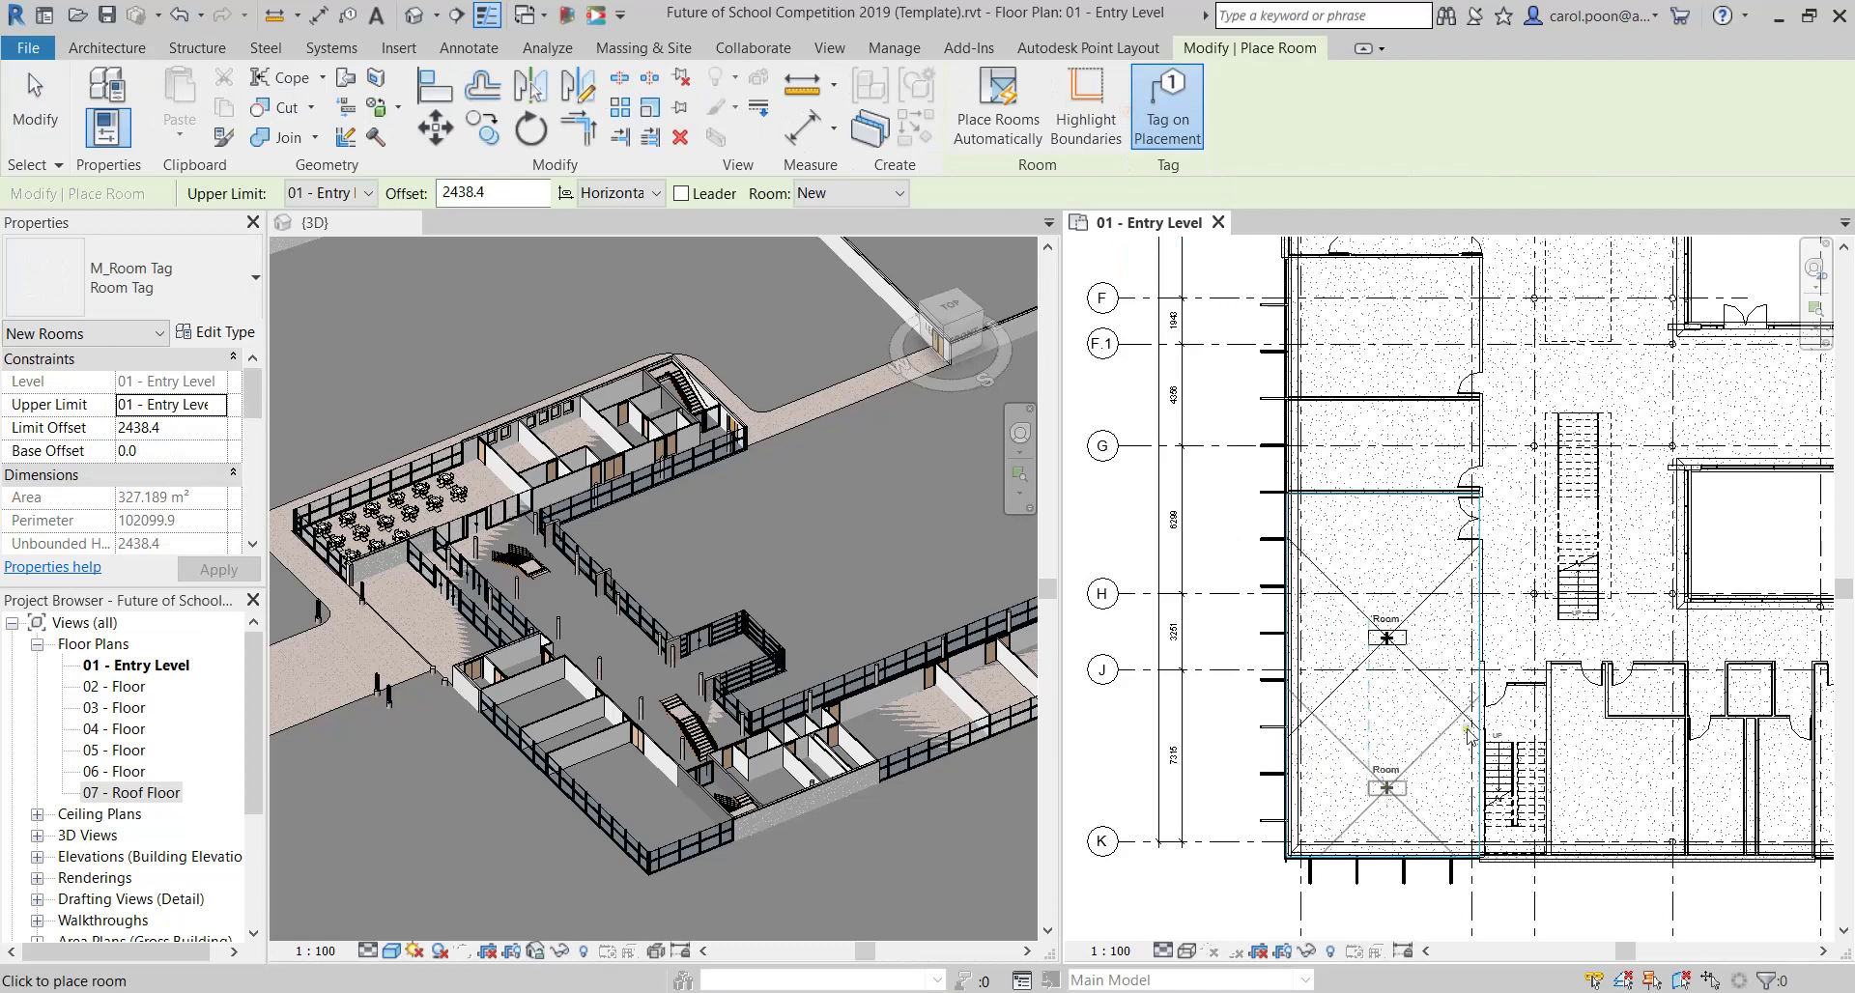
pyautogui.press('Escape')
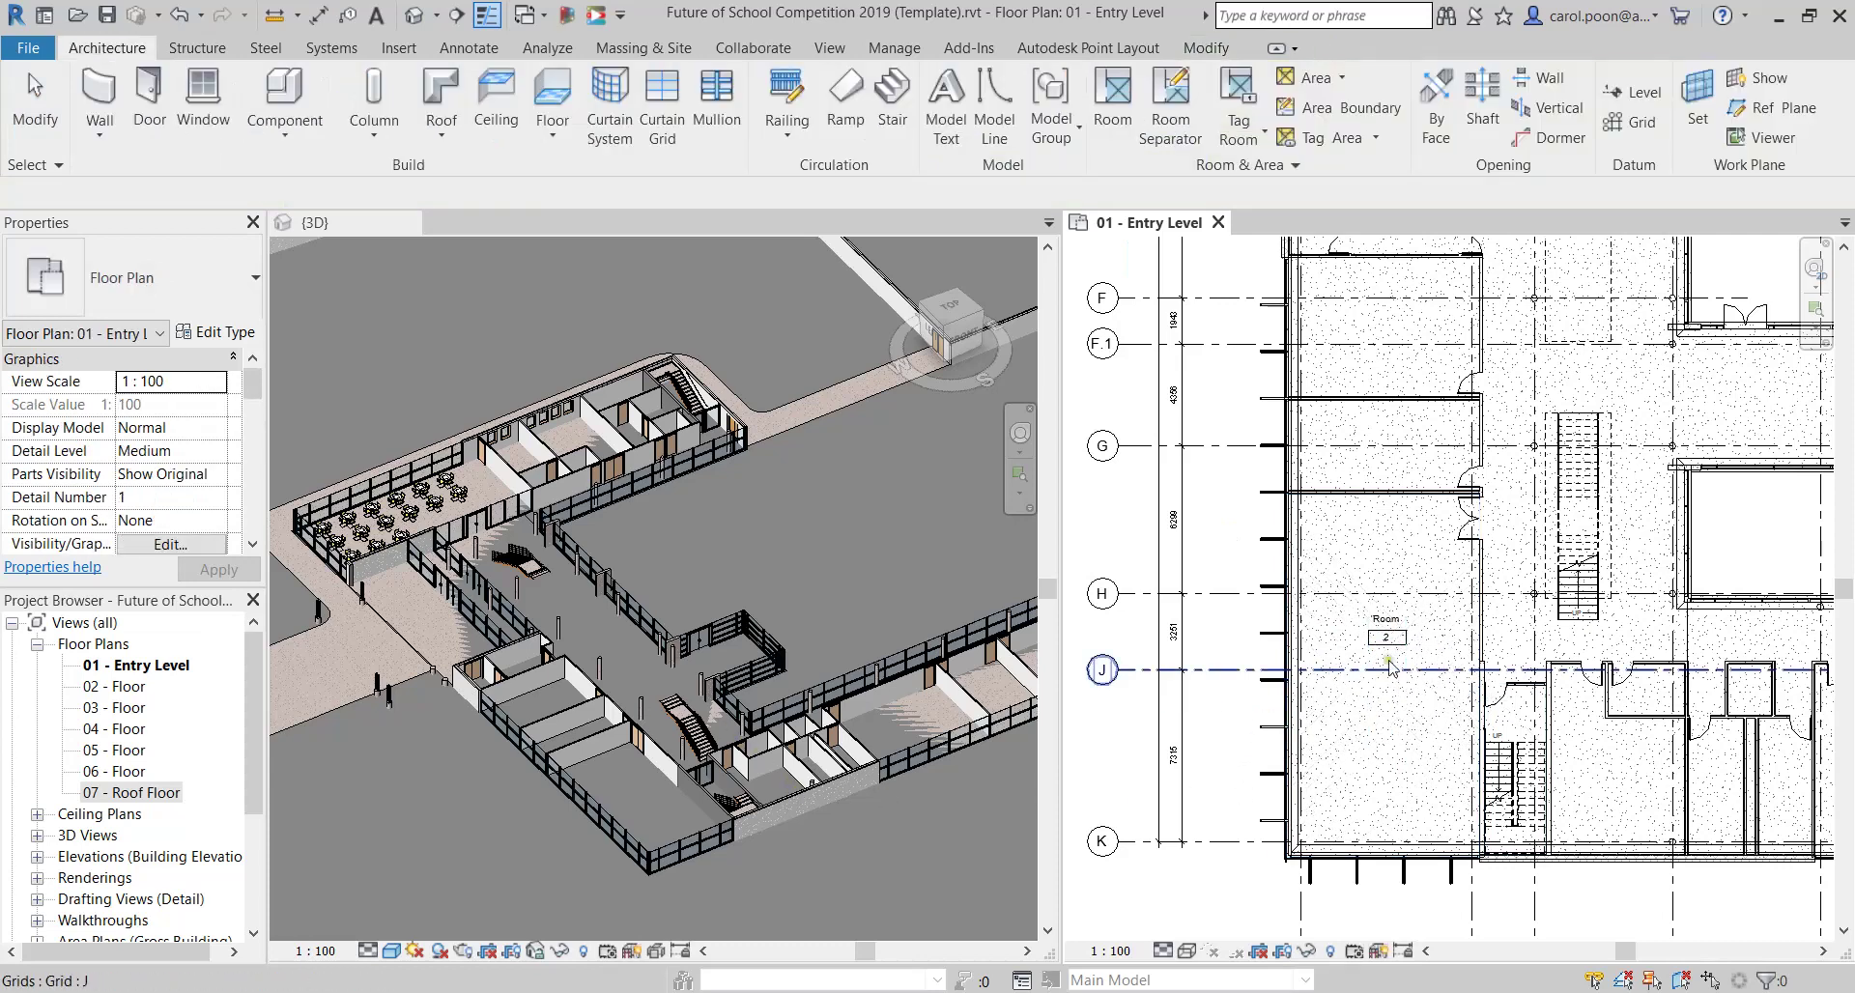
# Name the new room 2 'General Office' in its Properties.
pyautogui.click(1439, 706)
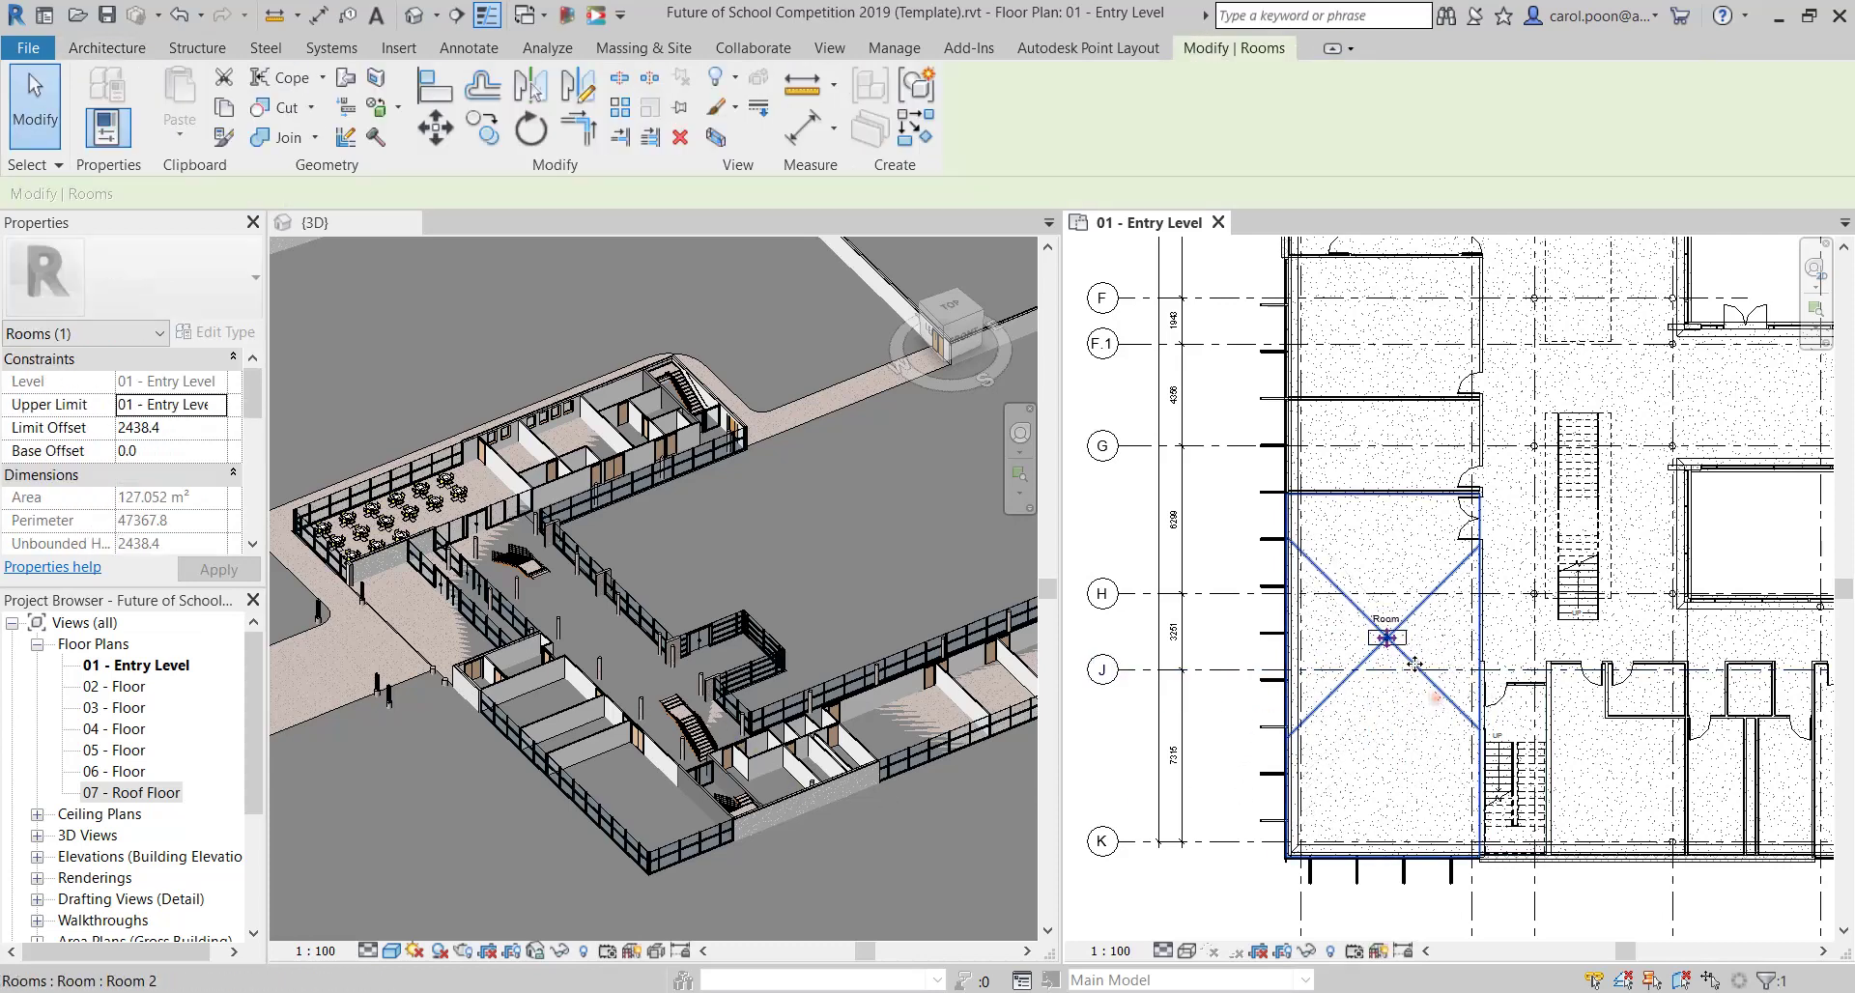
pyautogui.scroll(3, 1411, 662)
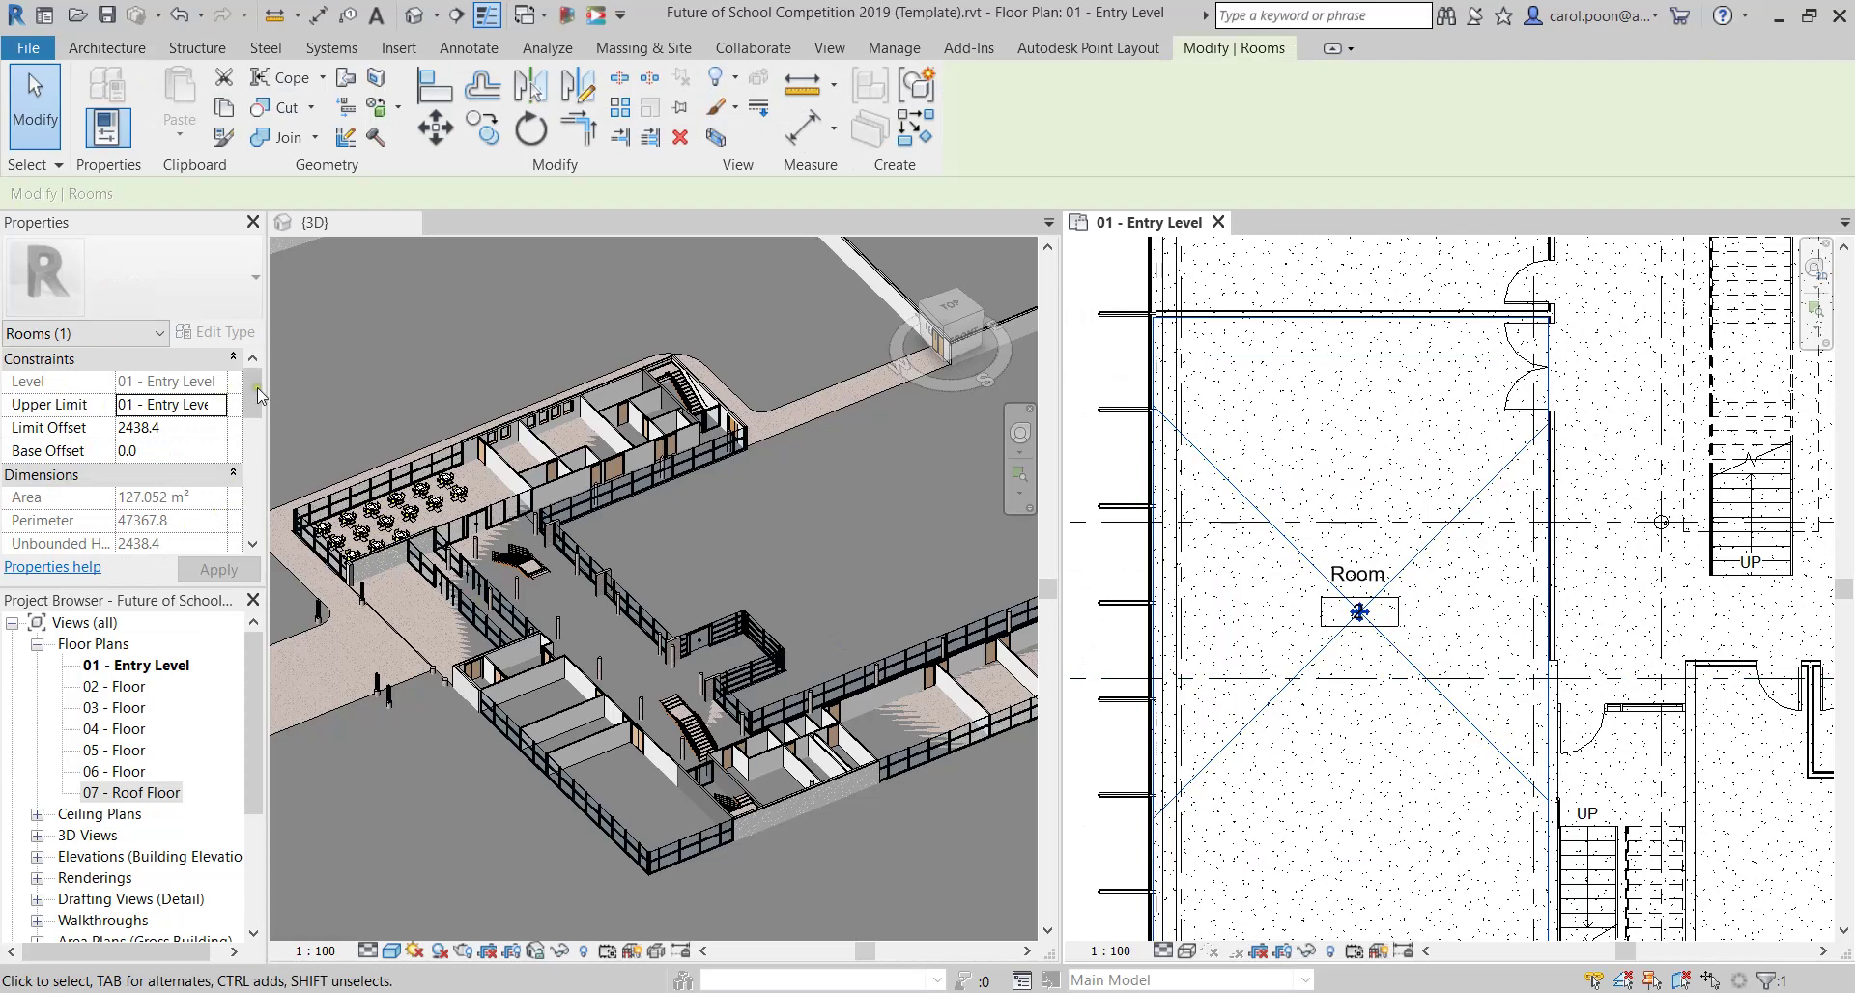
pyautogui.moveTo(259, 397); pyautogui.dragTo(197, 458)
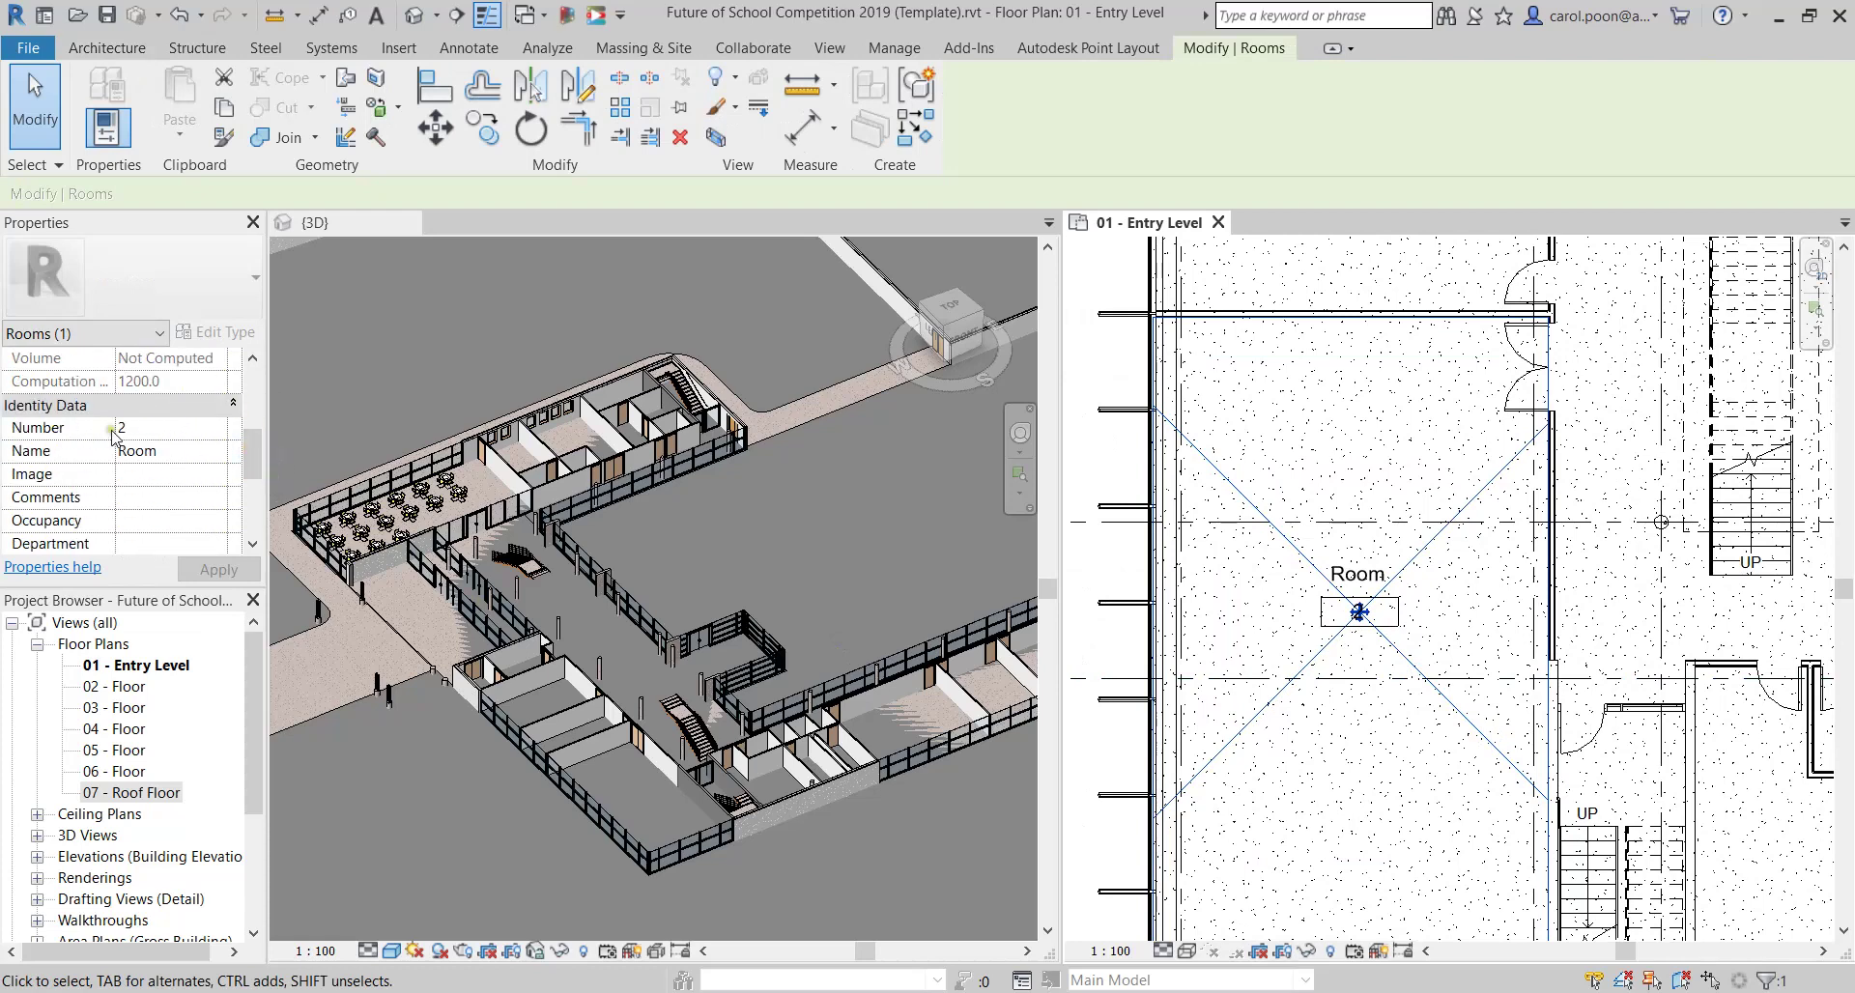
pyautogui.click(167, 457)
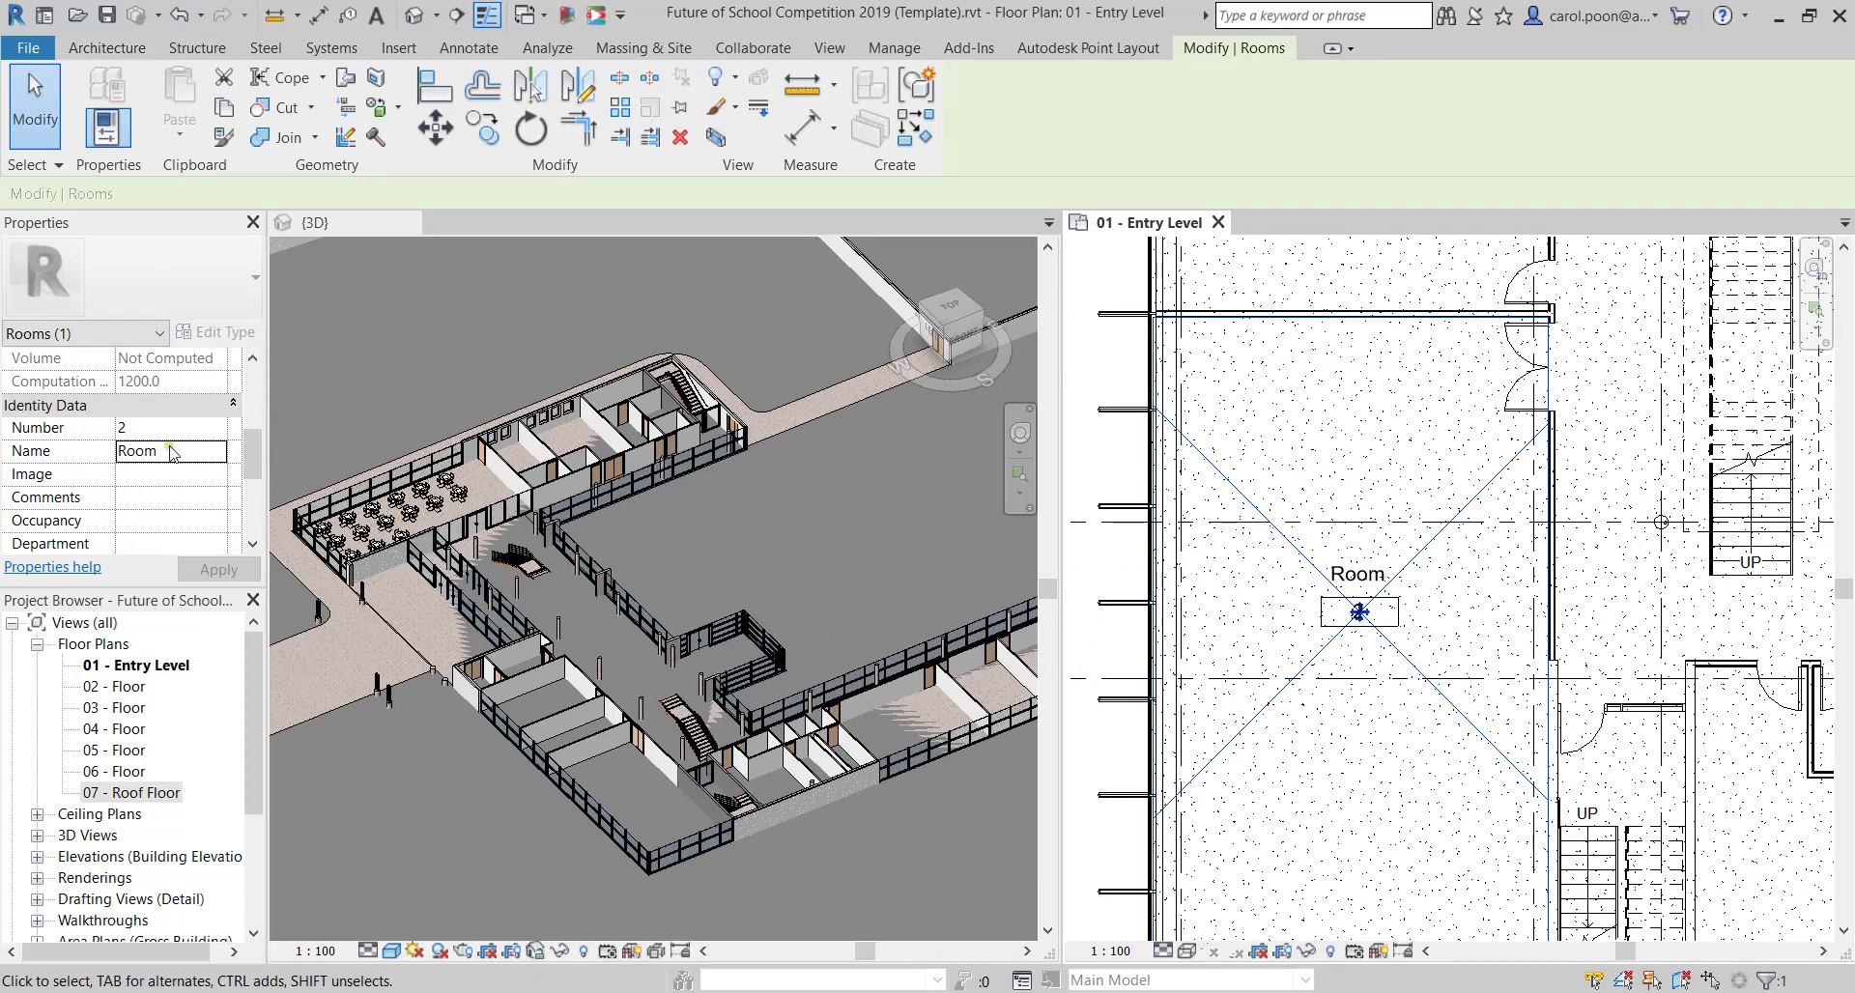
pyautogui.write('General Office')
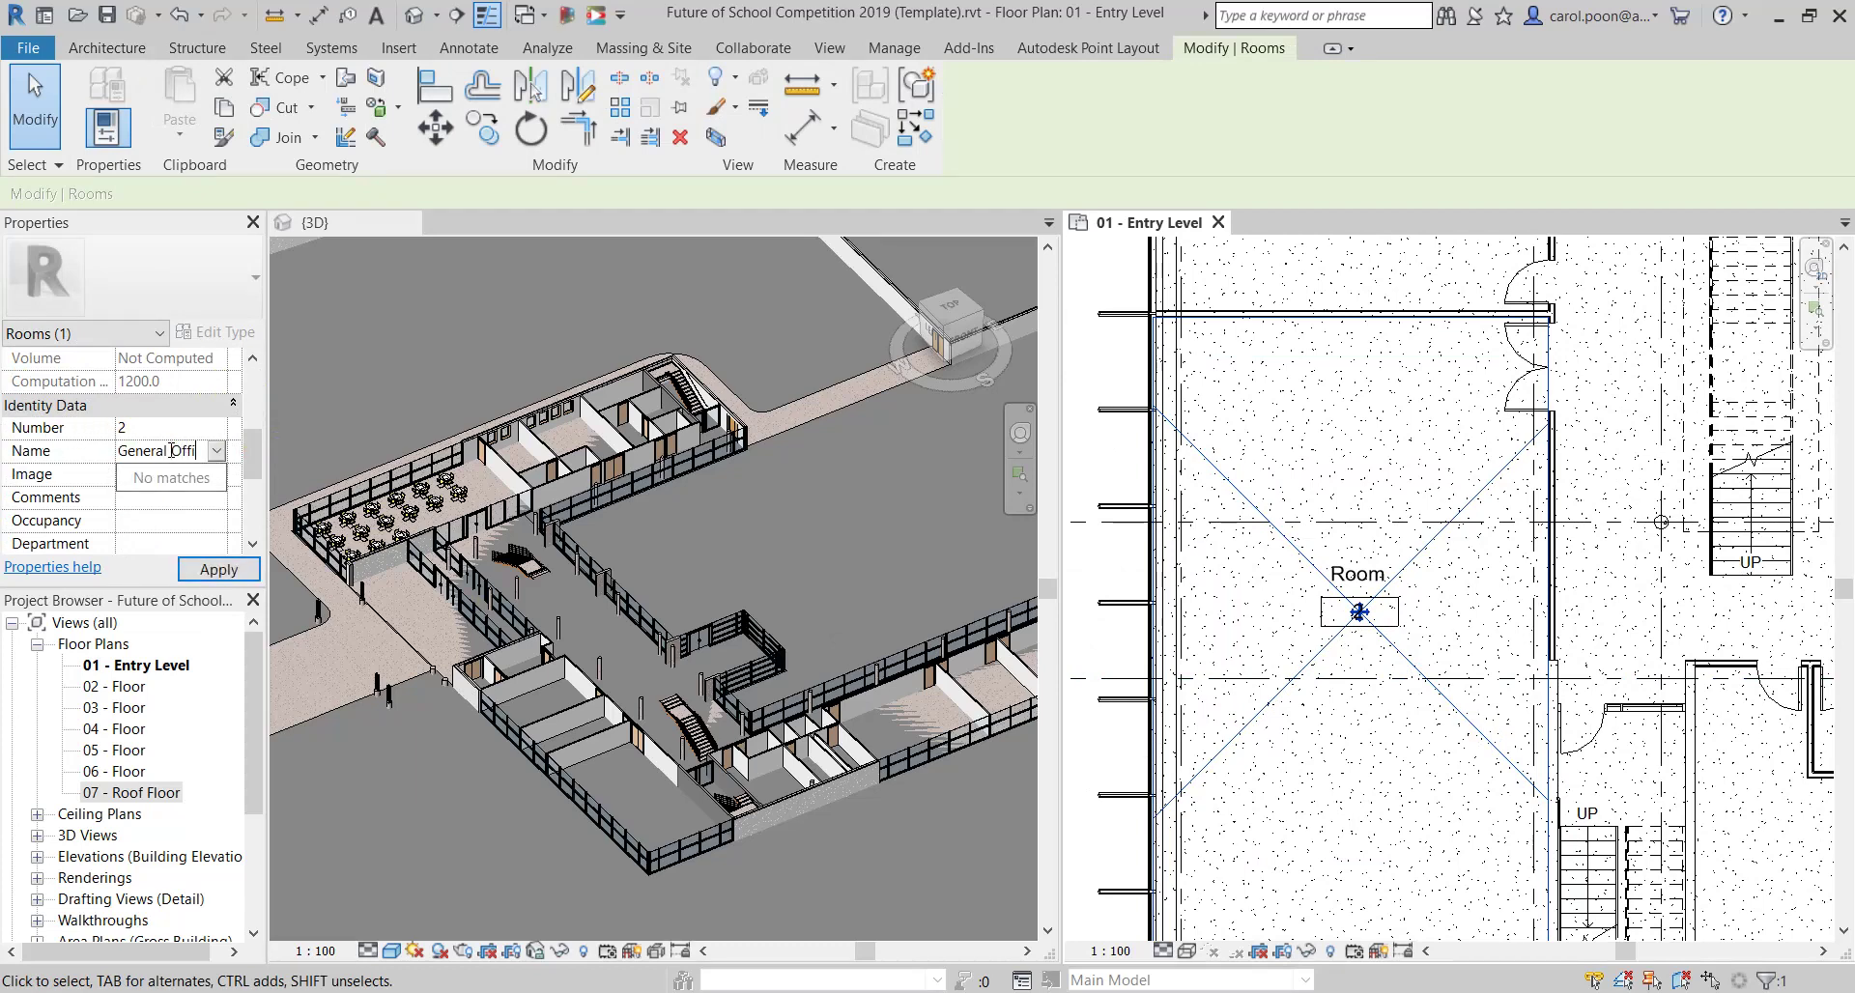
pyautogui.press('Return')
pyautogui.click(1404, 851)
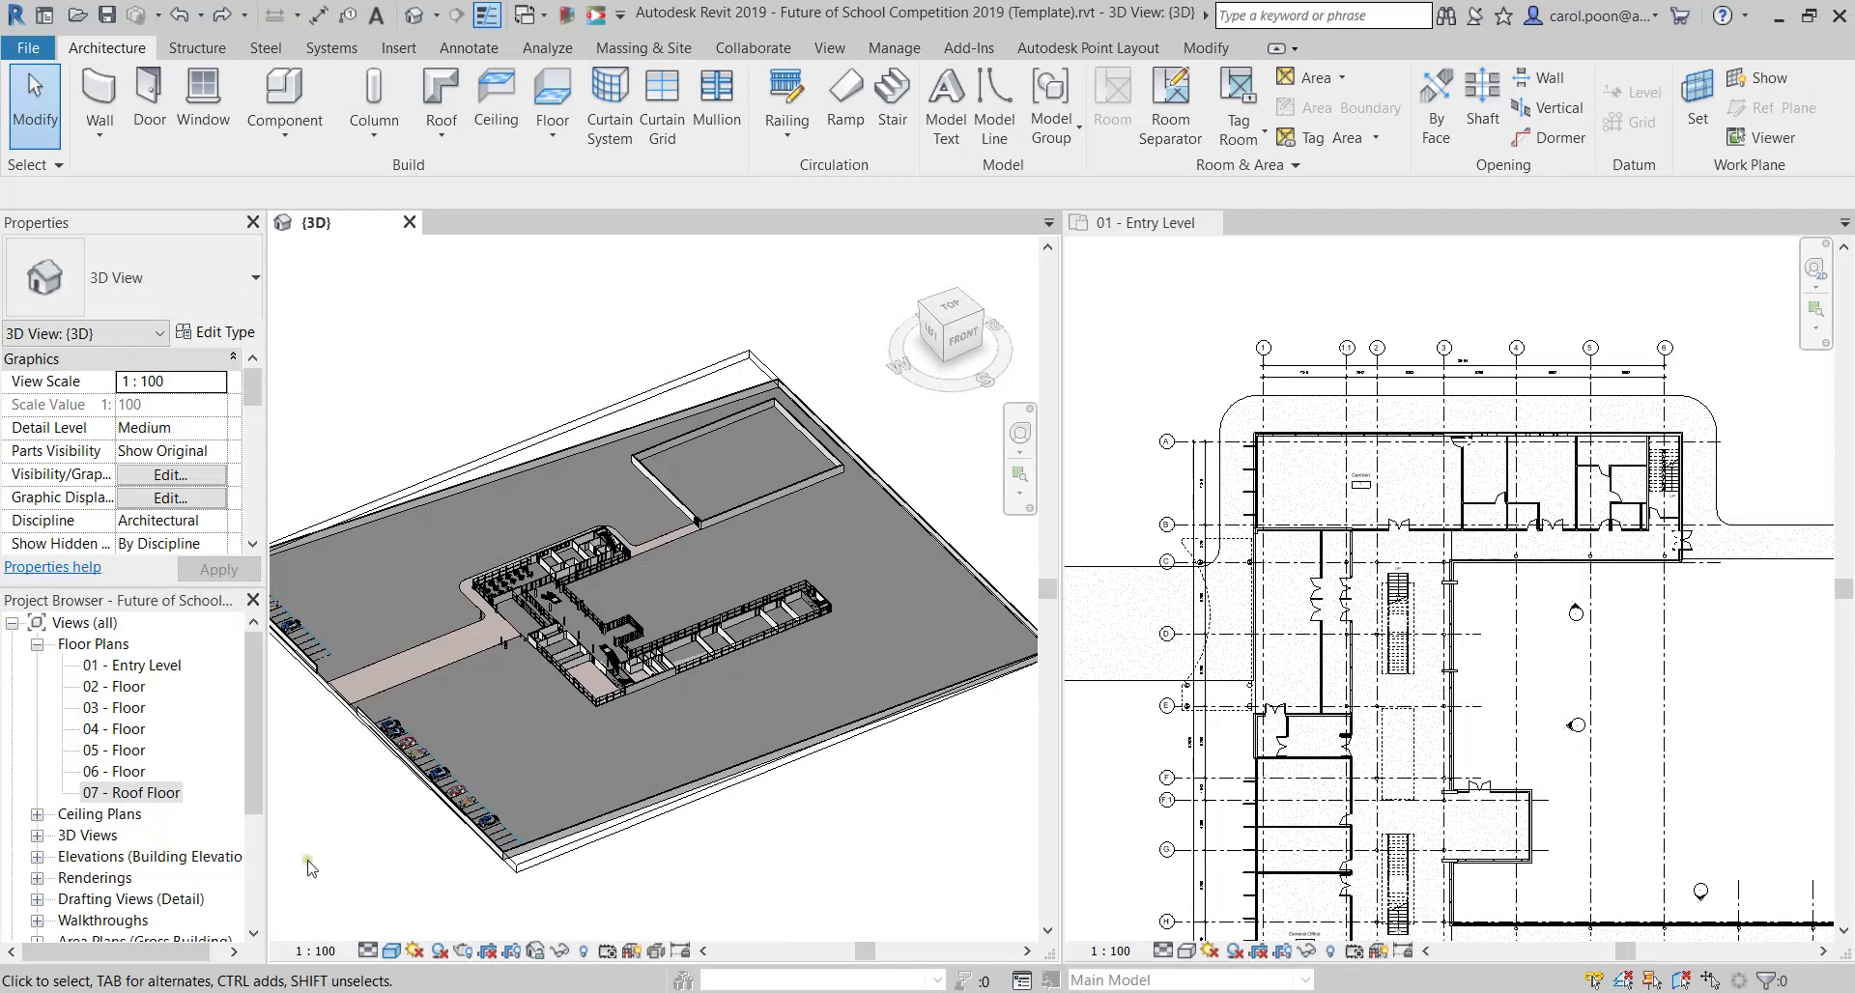
# Pan the Entry Level plan, then pan and zoom the 3D view onto the building.
pyautogui.click(1365, 762)
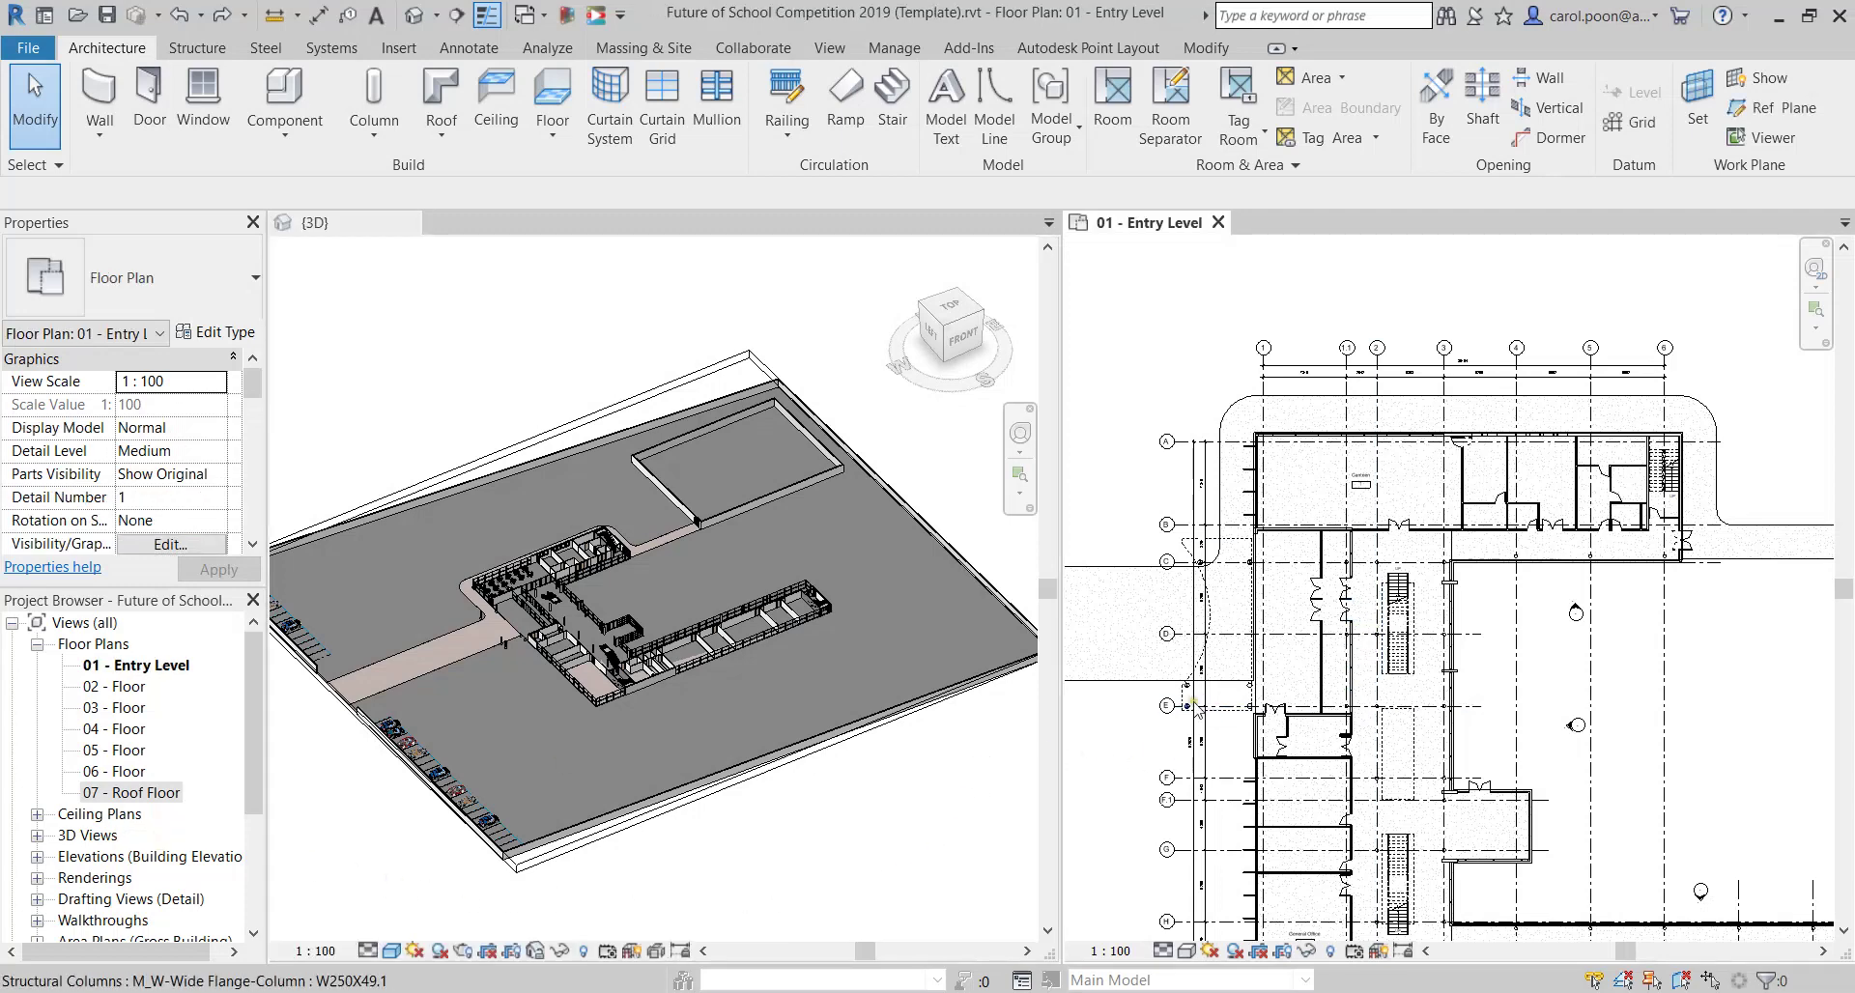
pyautogui.moveTo(1104, 788); pyautogui.dragTo(1090, 572, button='middle')
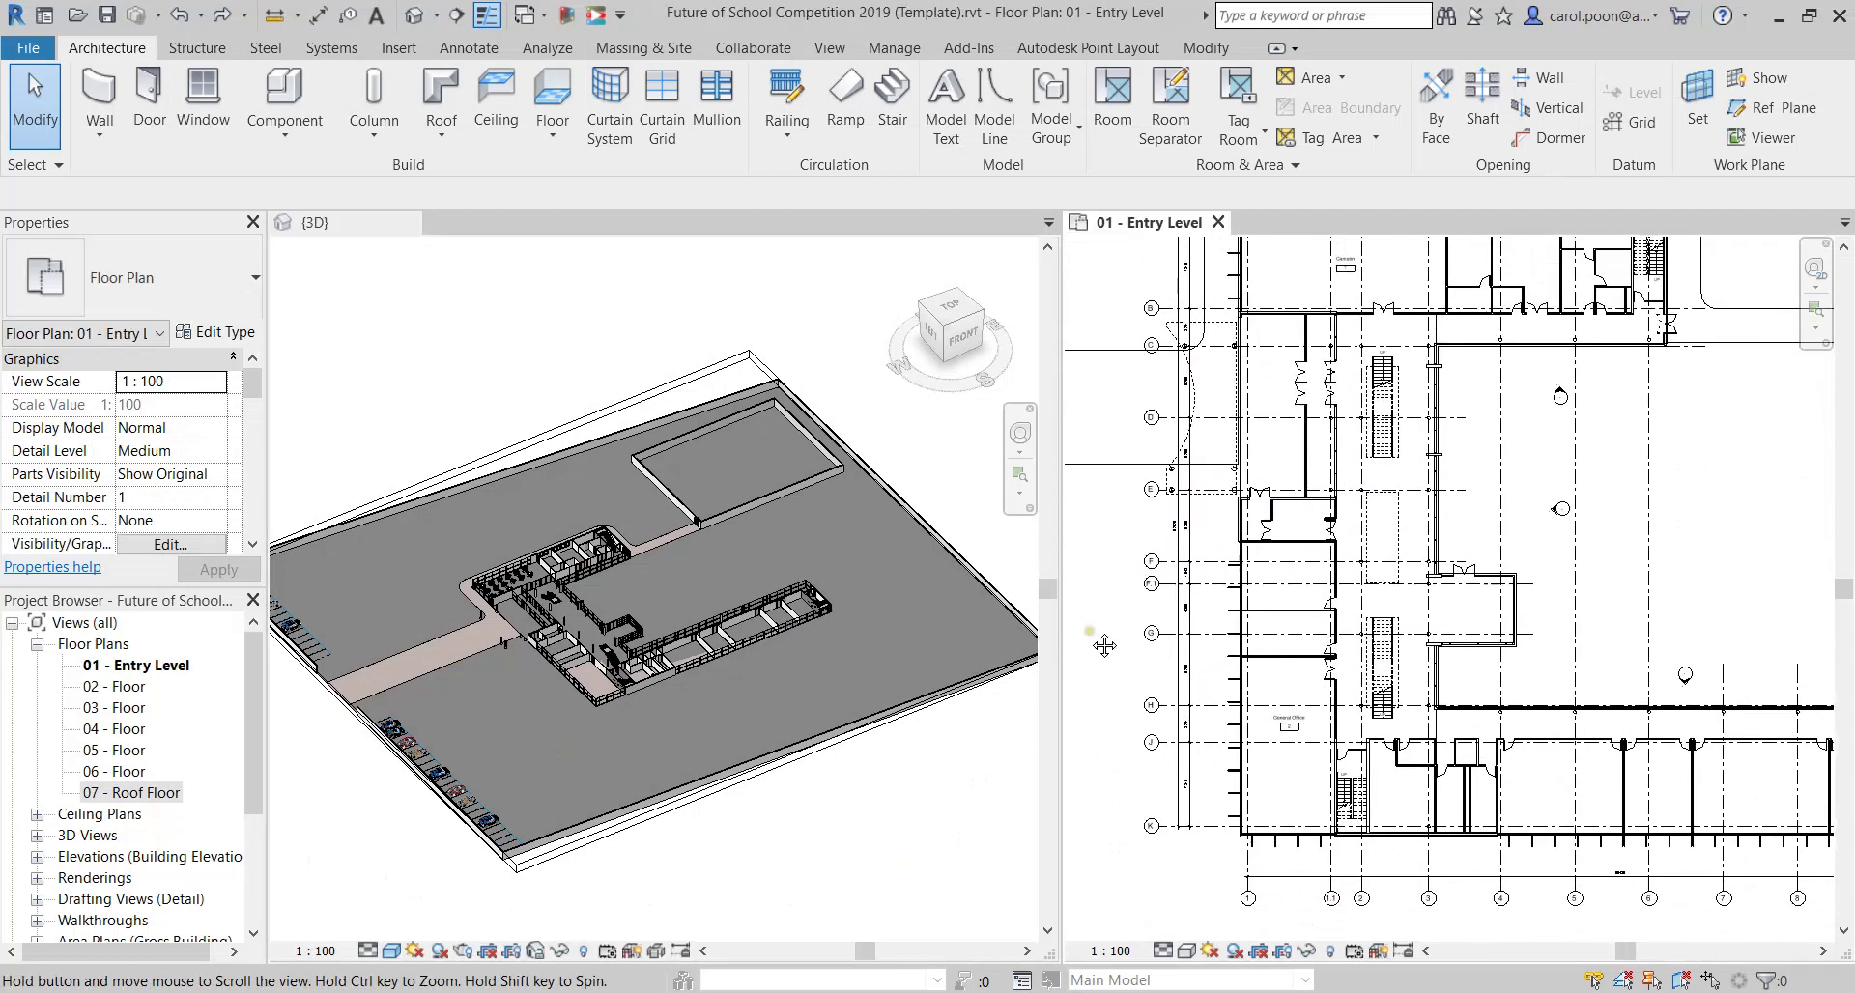
pyautogui.click(799, 889)
pyautogui.click(824, 845)
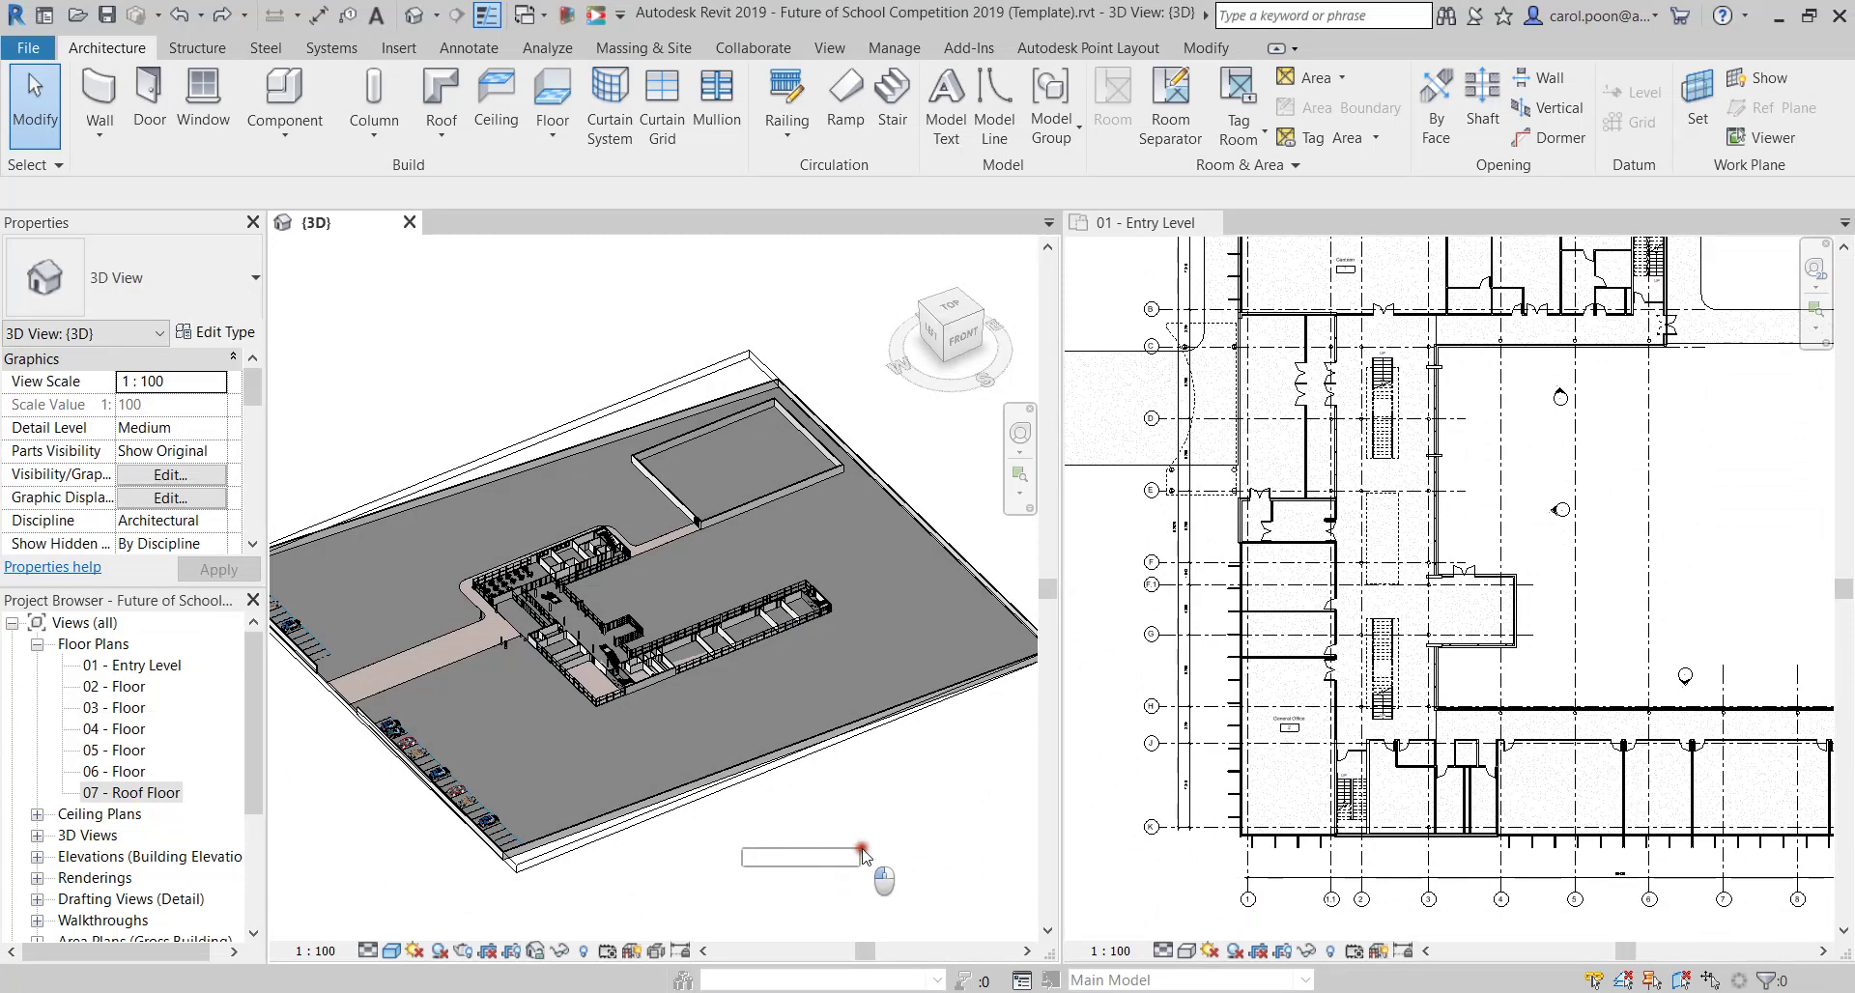
pyautogui.scroll(3, 507, 596)
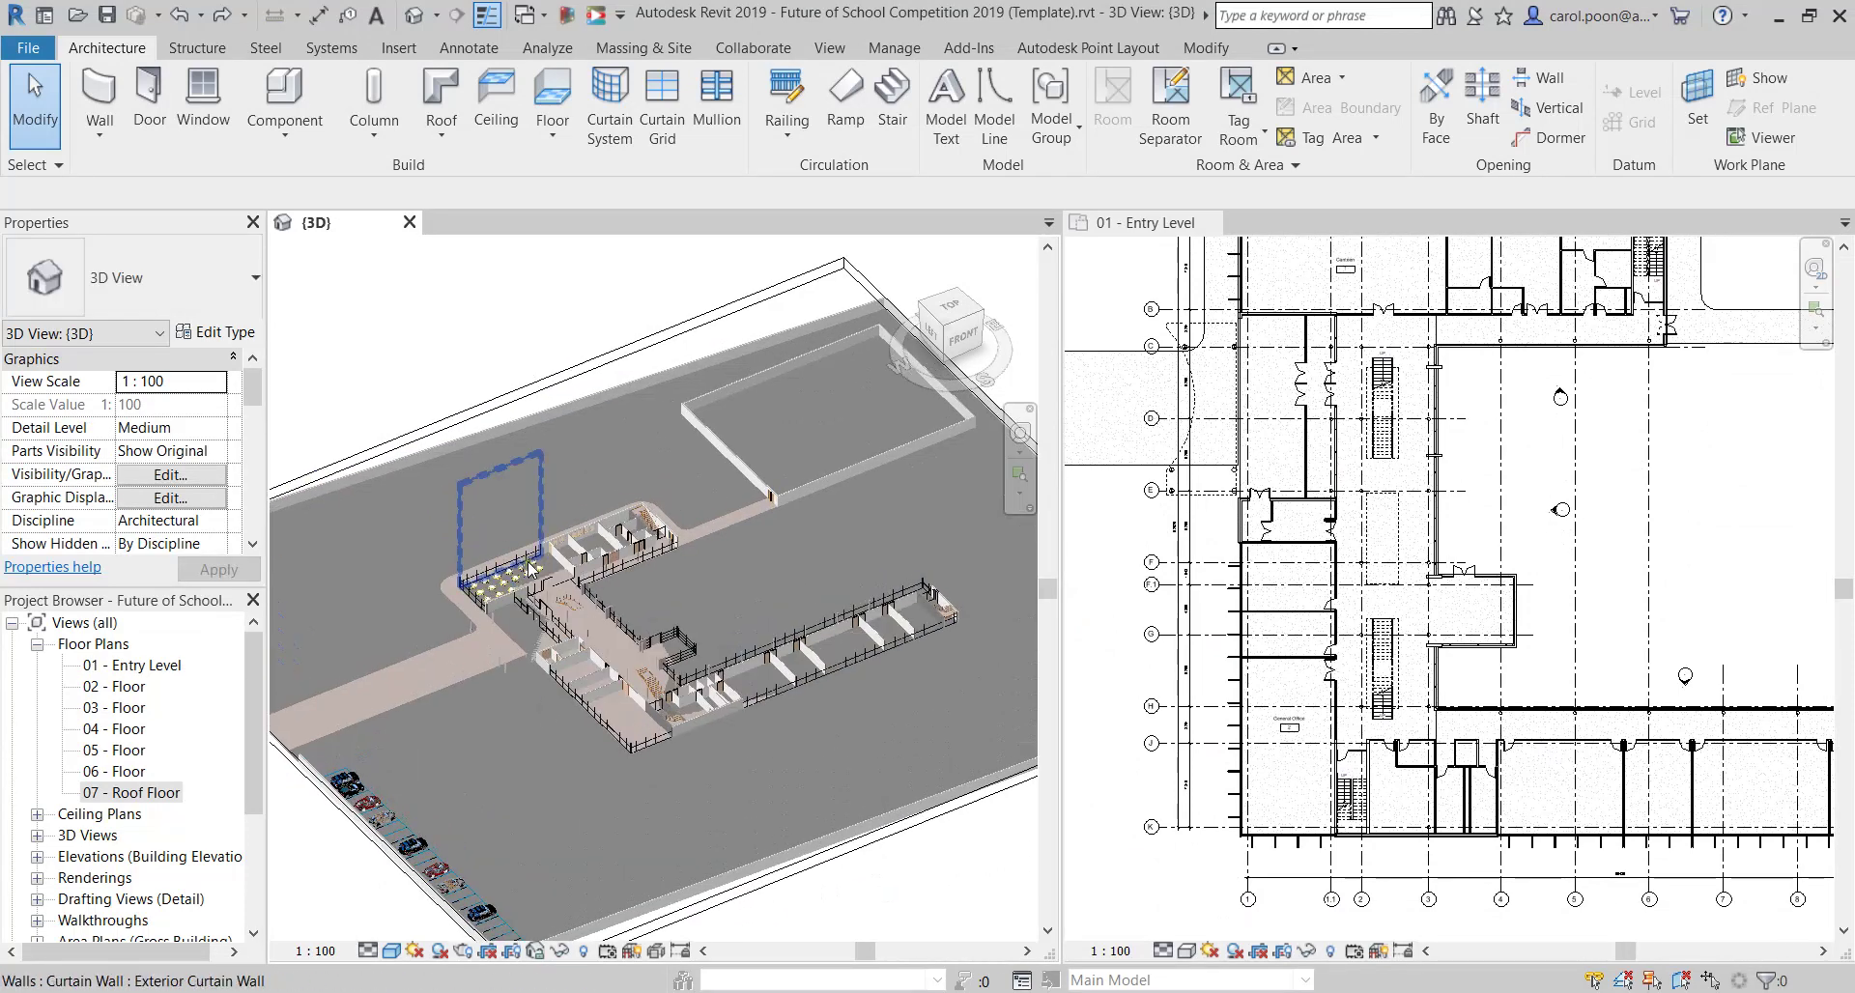
pyautogui.scroll(-5, 769, 927)
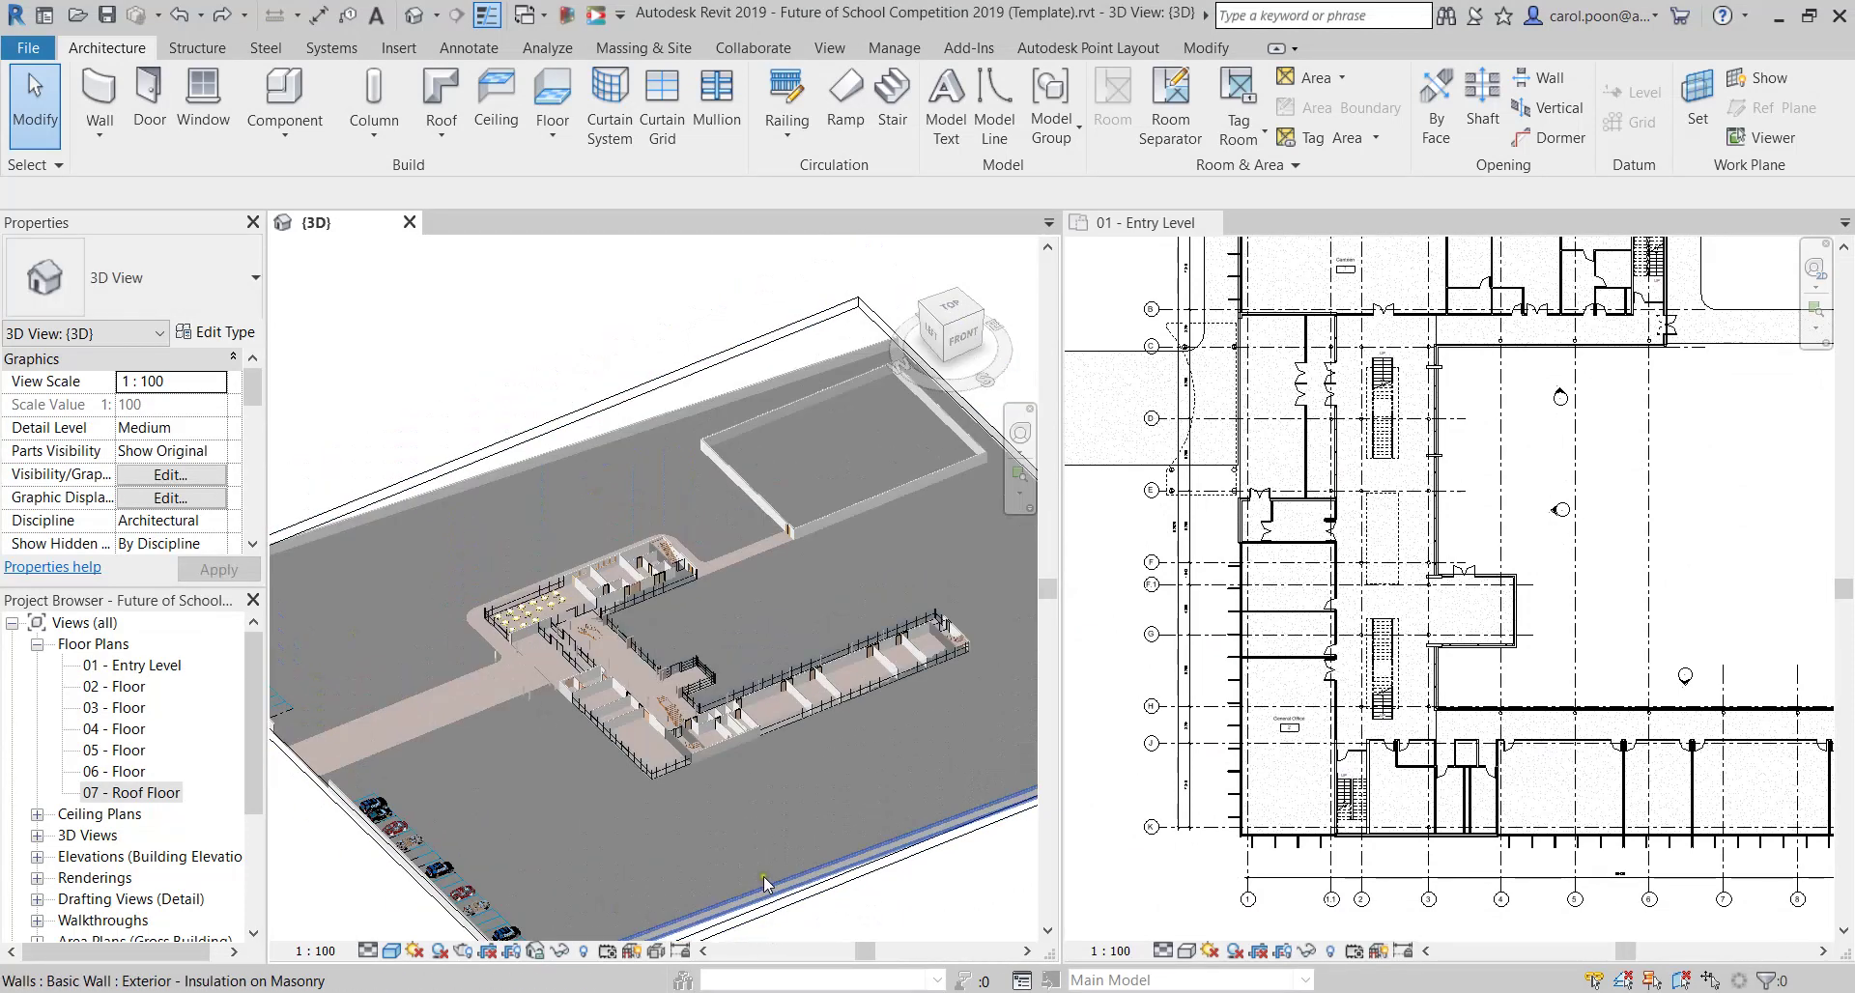
pyautogui.moveTo(859, 943); pyautogui.dragTo(819, 787, button='middle')
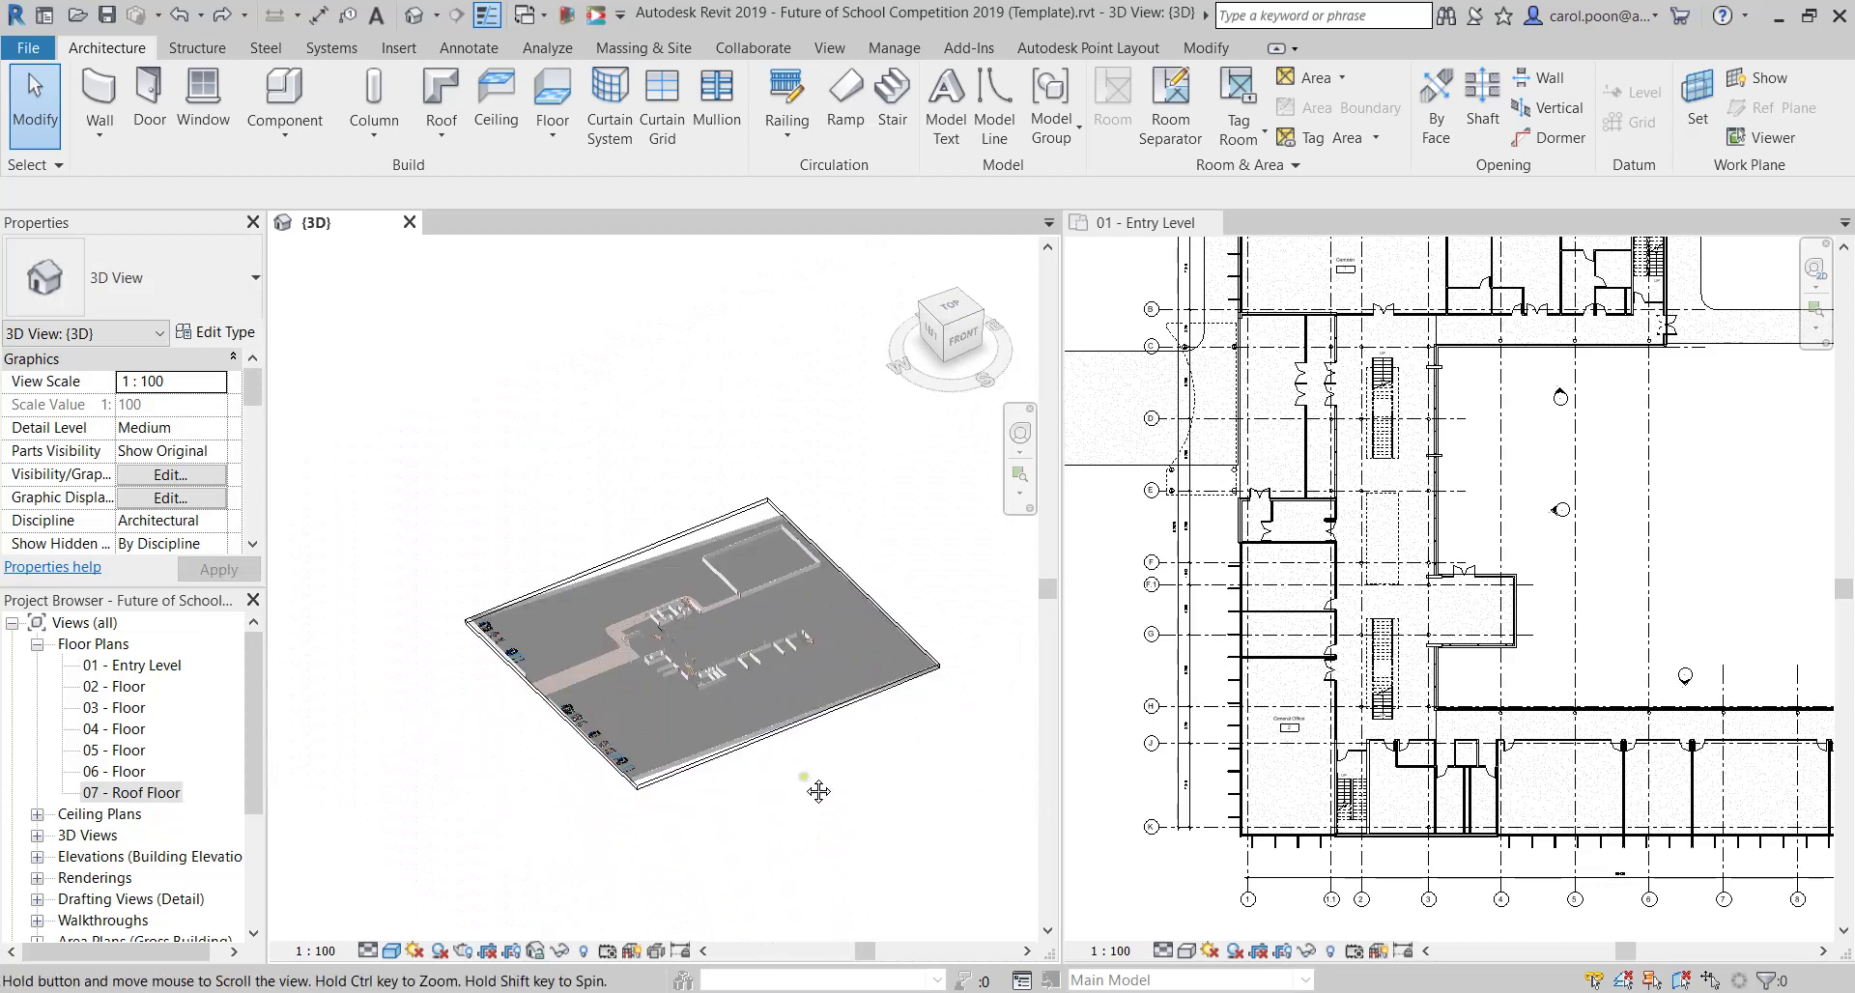
pyautogui.scroll(2, 735, 783)
pyautogui.scroll(2, 677, 781)
pyautogui.scroll(1, 637, 779)
# Select the 3D section box and raise its top above the building.
pyautogui.click(637, 778)
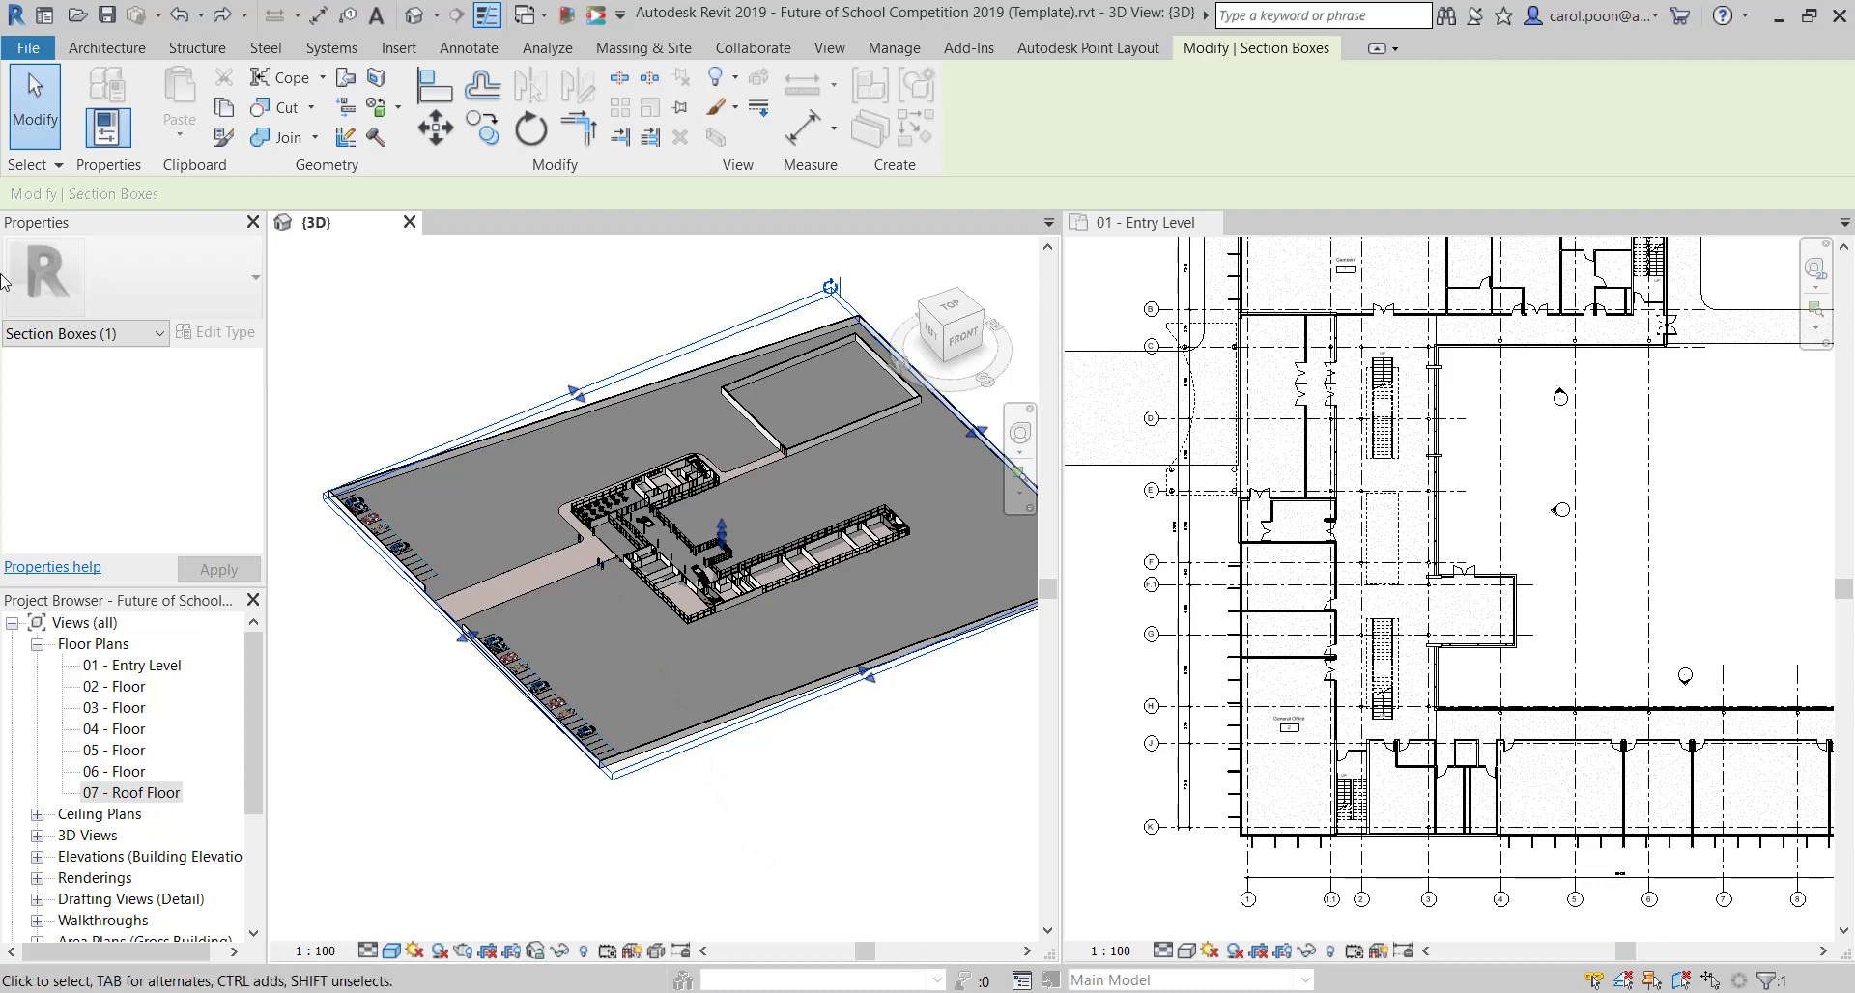
pyautogui.click(372, 727)
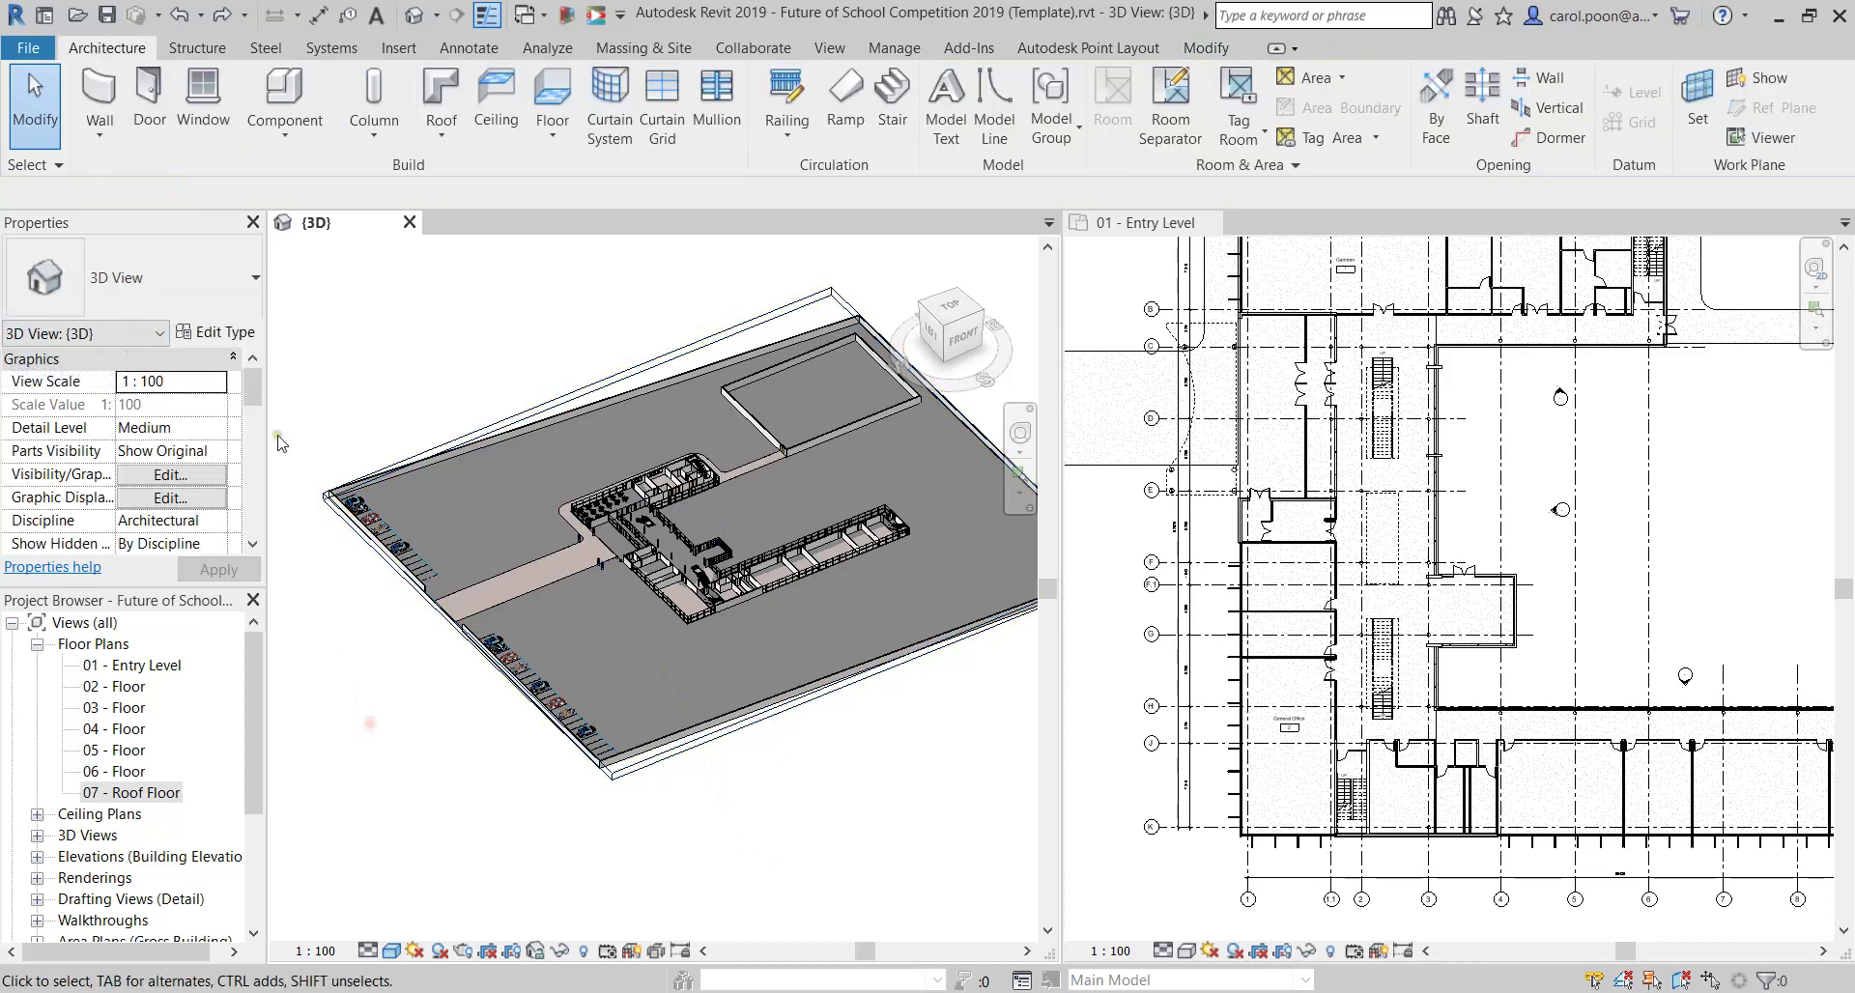
pyautogui.click(557, 400)
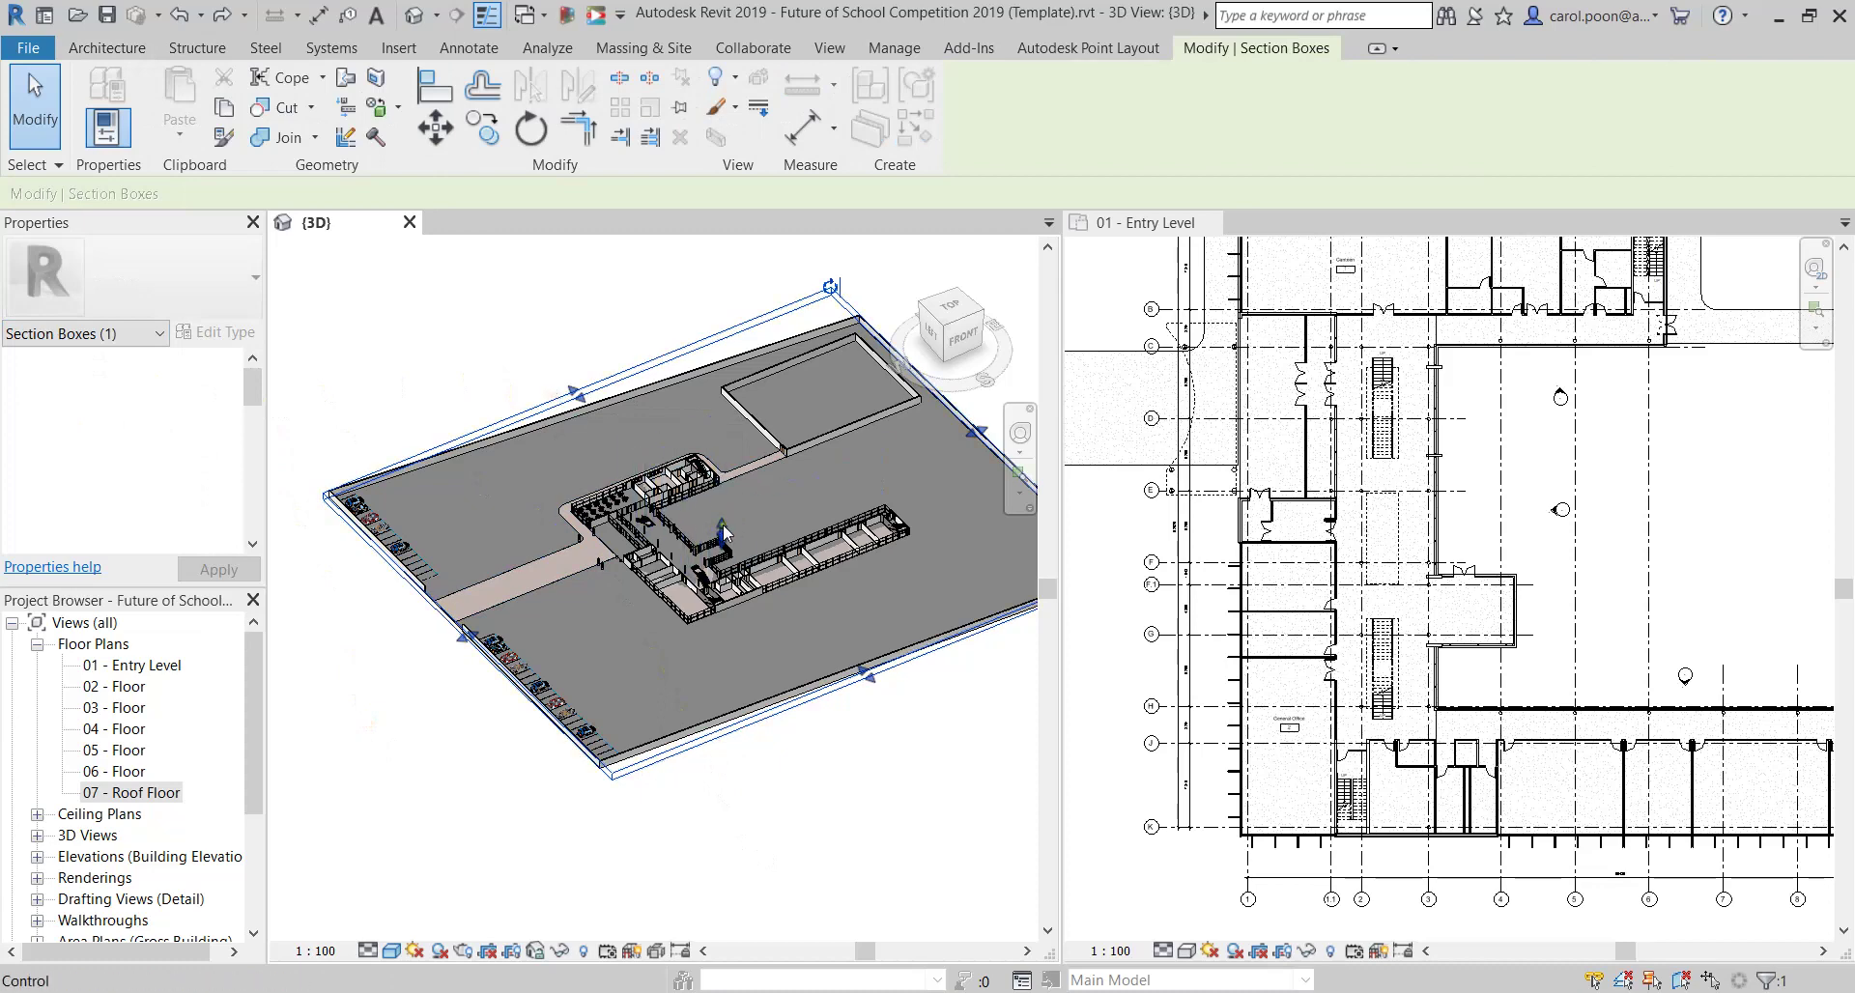
pyautogui.moveTo(722, 530); pyautogui.dragTo(723, 483)
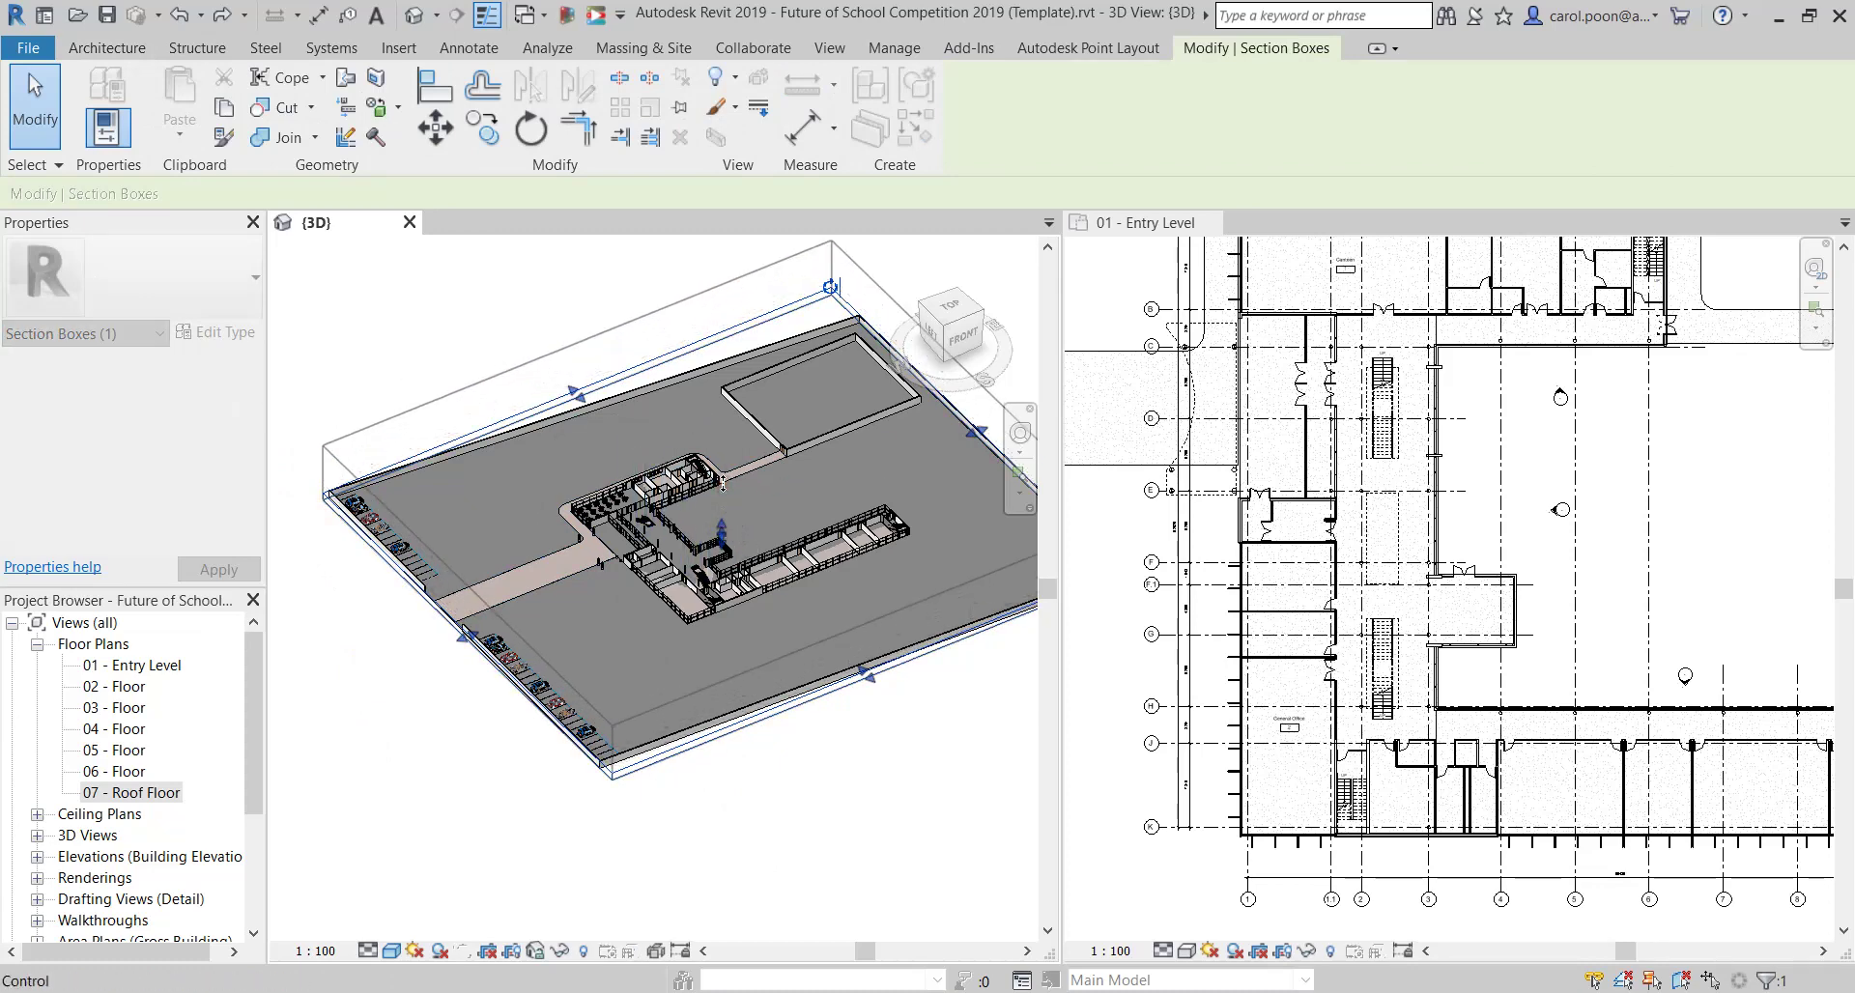
pyautogui.scroll(2, 727, 505)
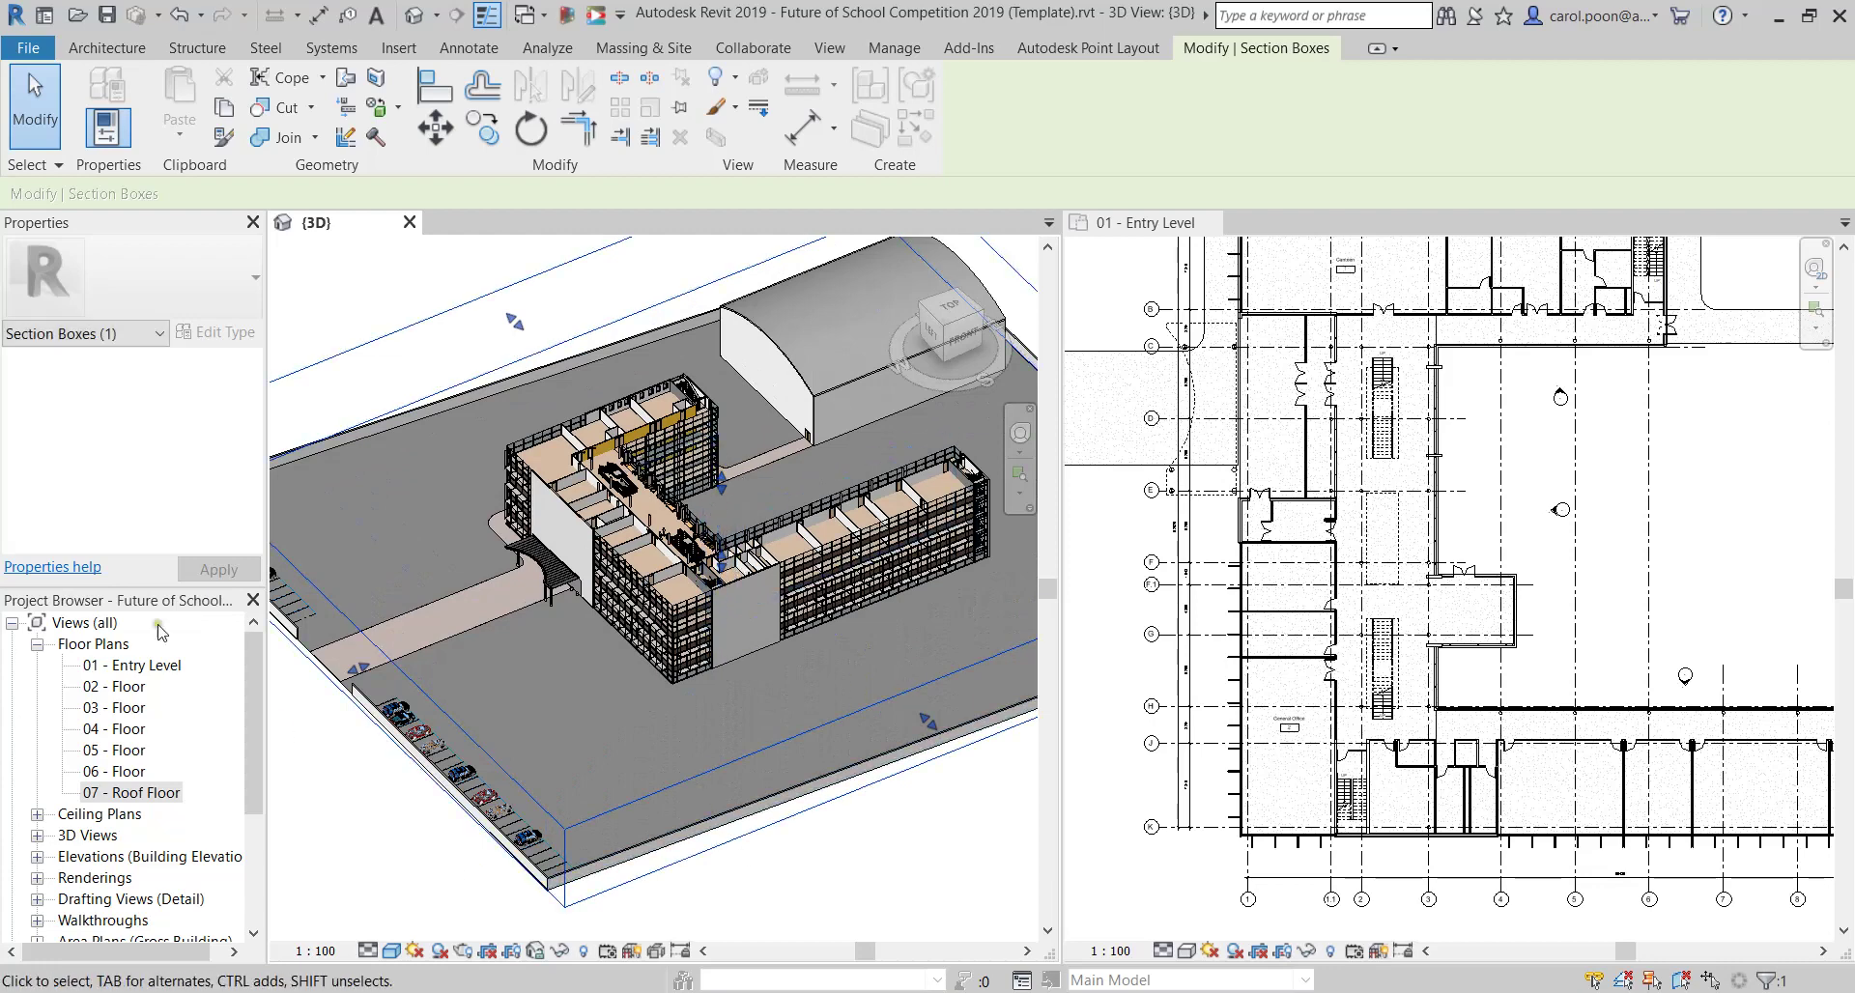
# Turn off the 3D view's section box, recentre the full school, and activate 01 - Entry Level.
pyautogui.click(361, 313)
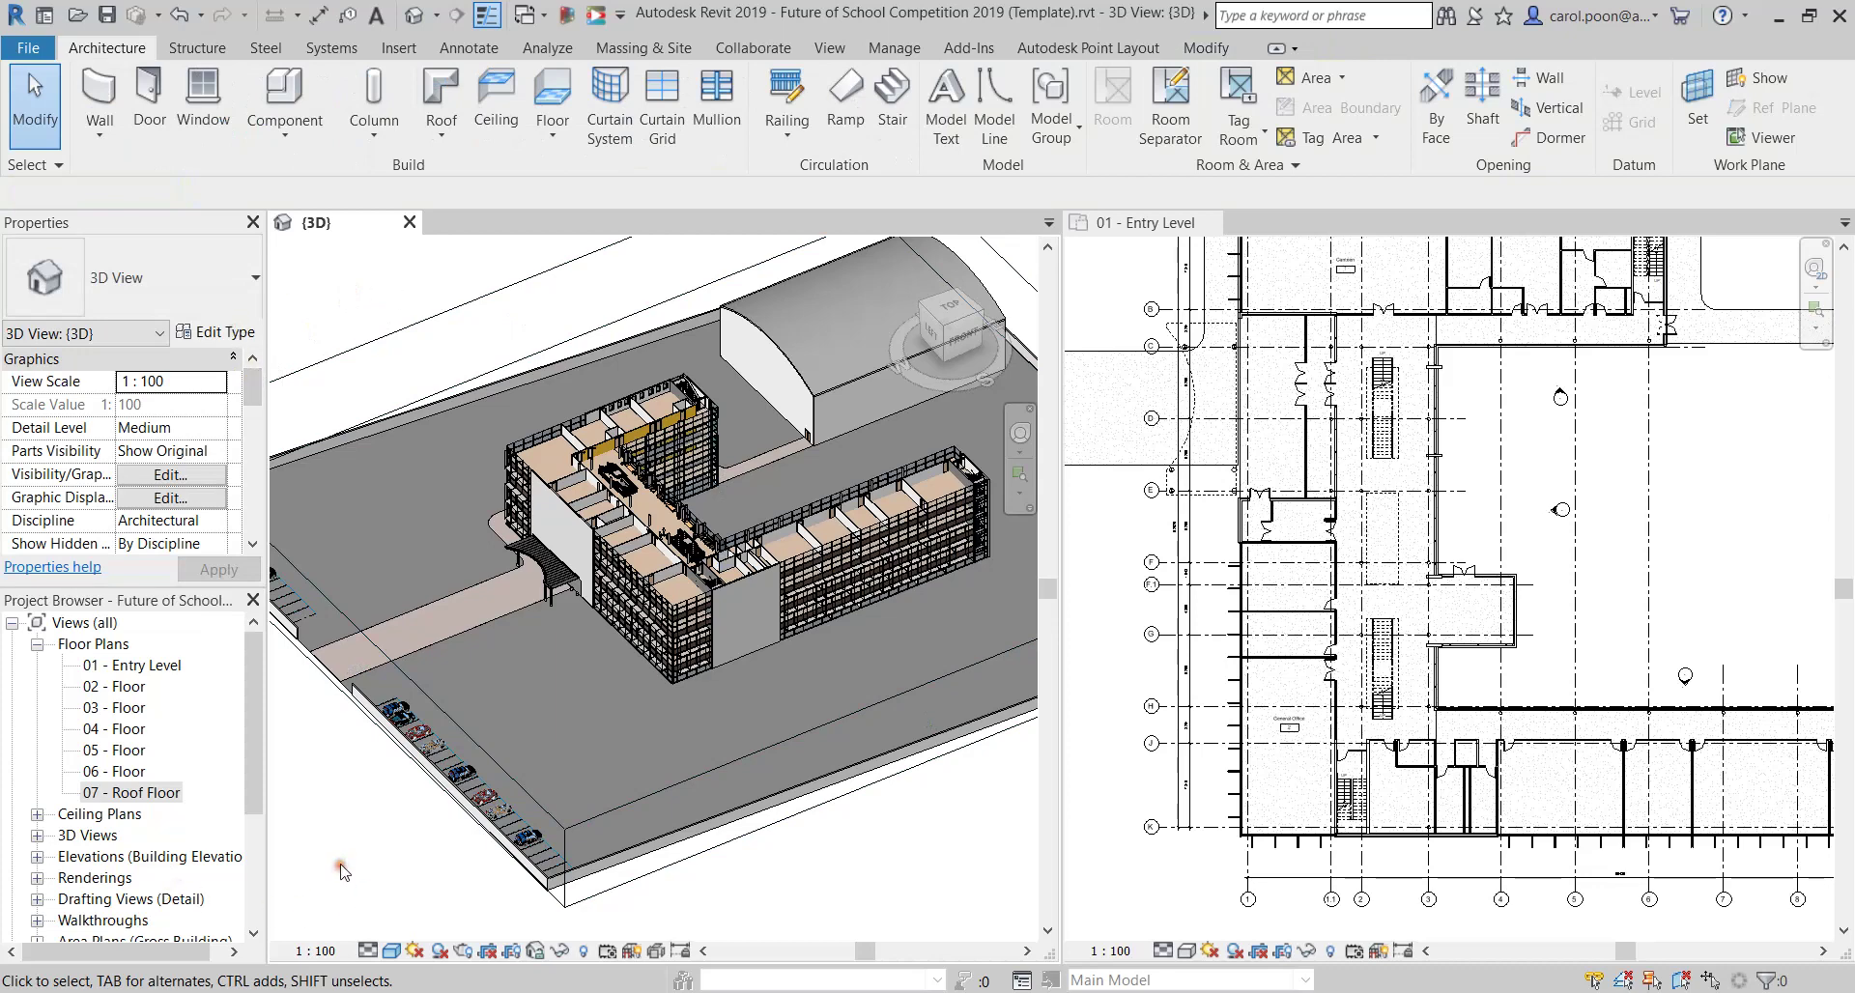
pyautogui.scroll(-5, 340, 872)
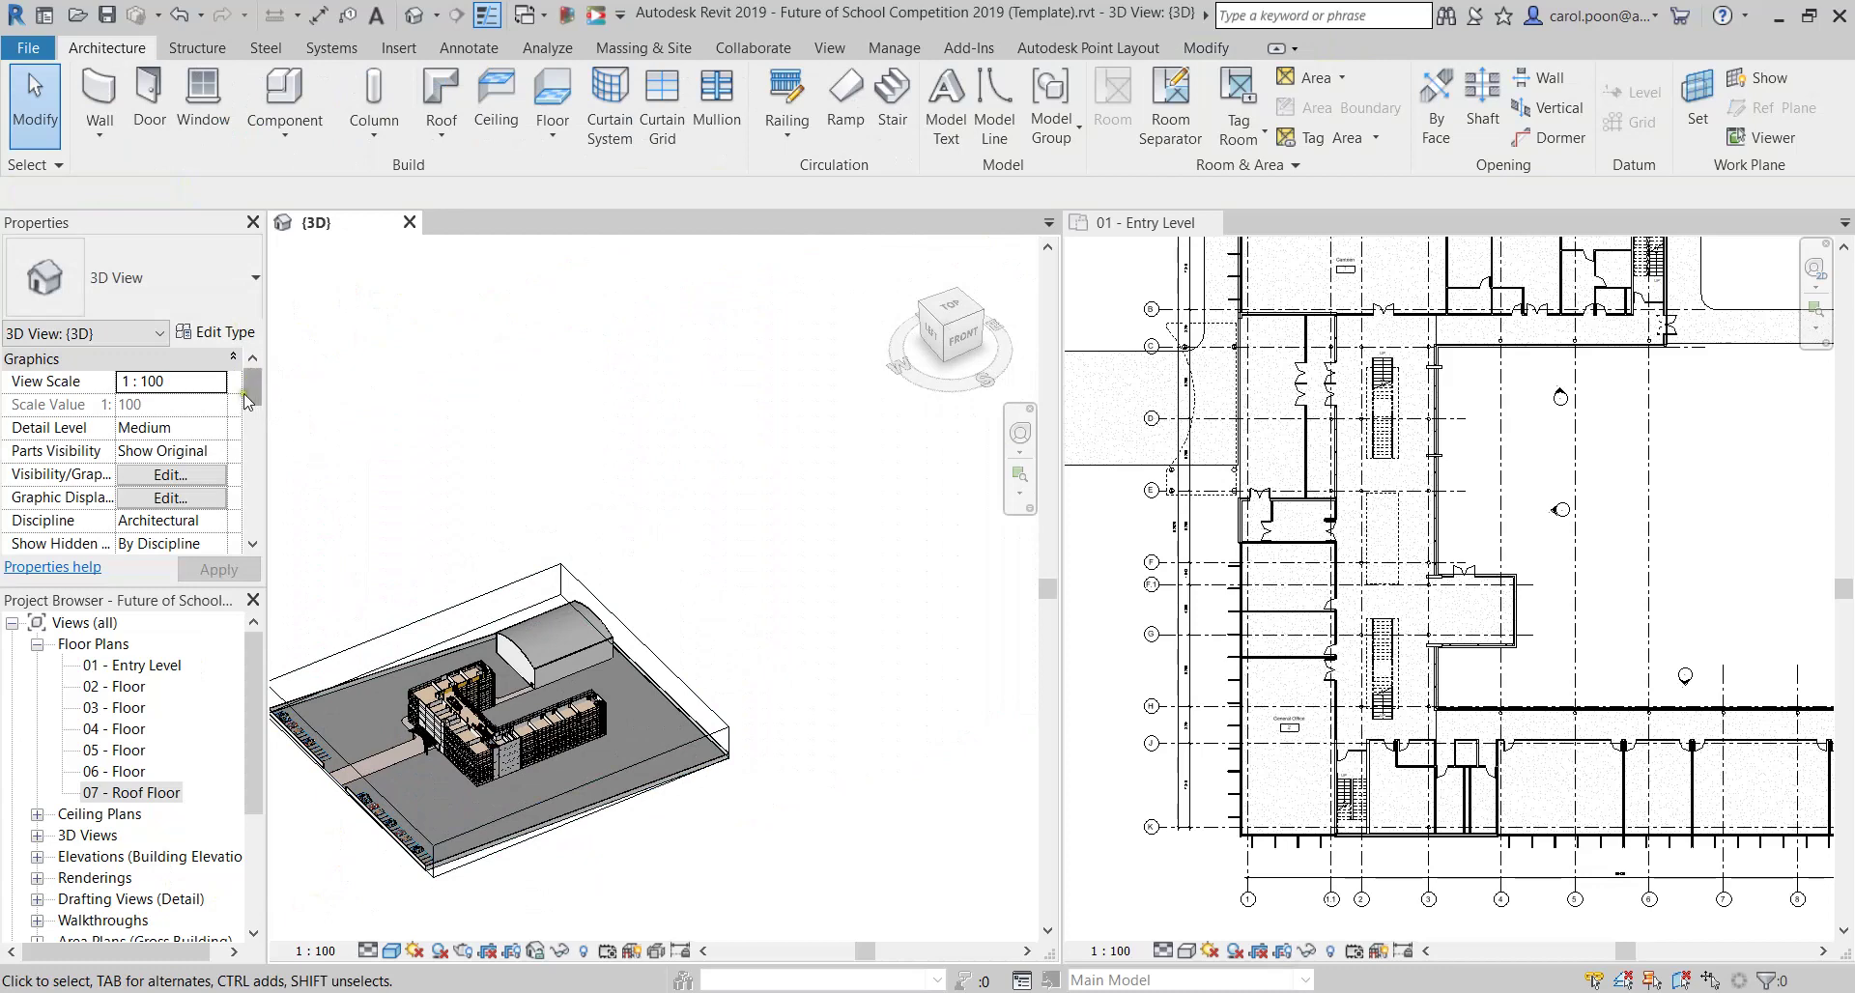
pyautogui.moveTo(248, 399); pyautogui.dragTo(240, 454)
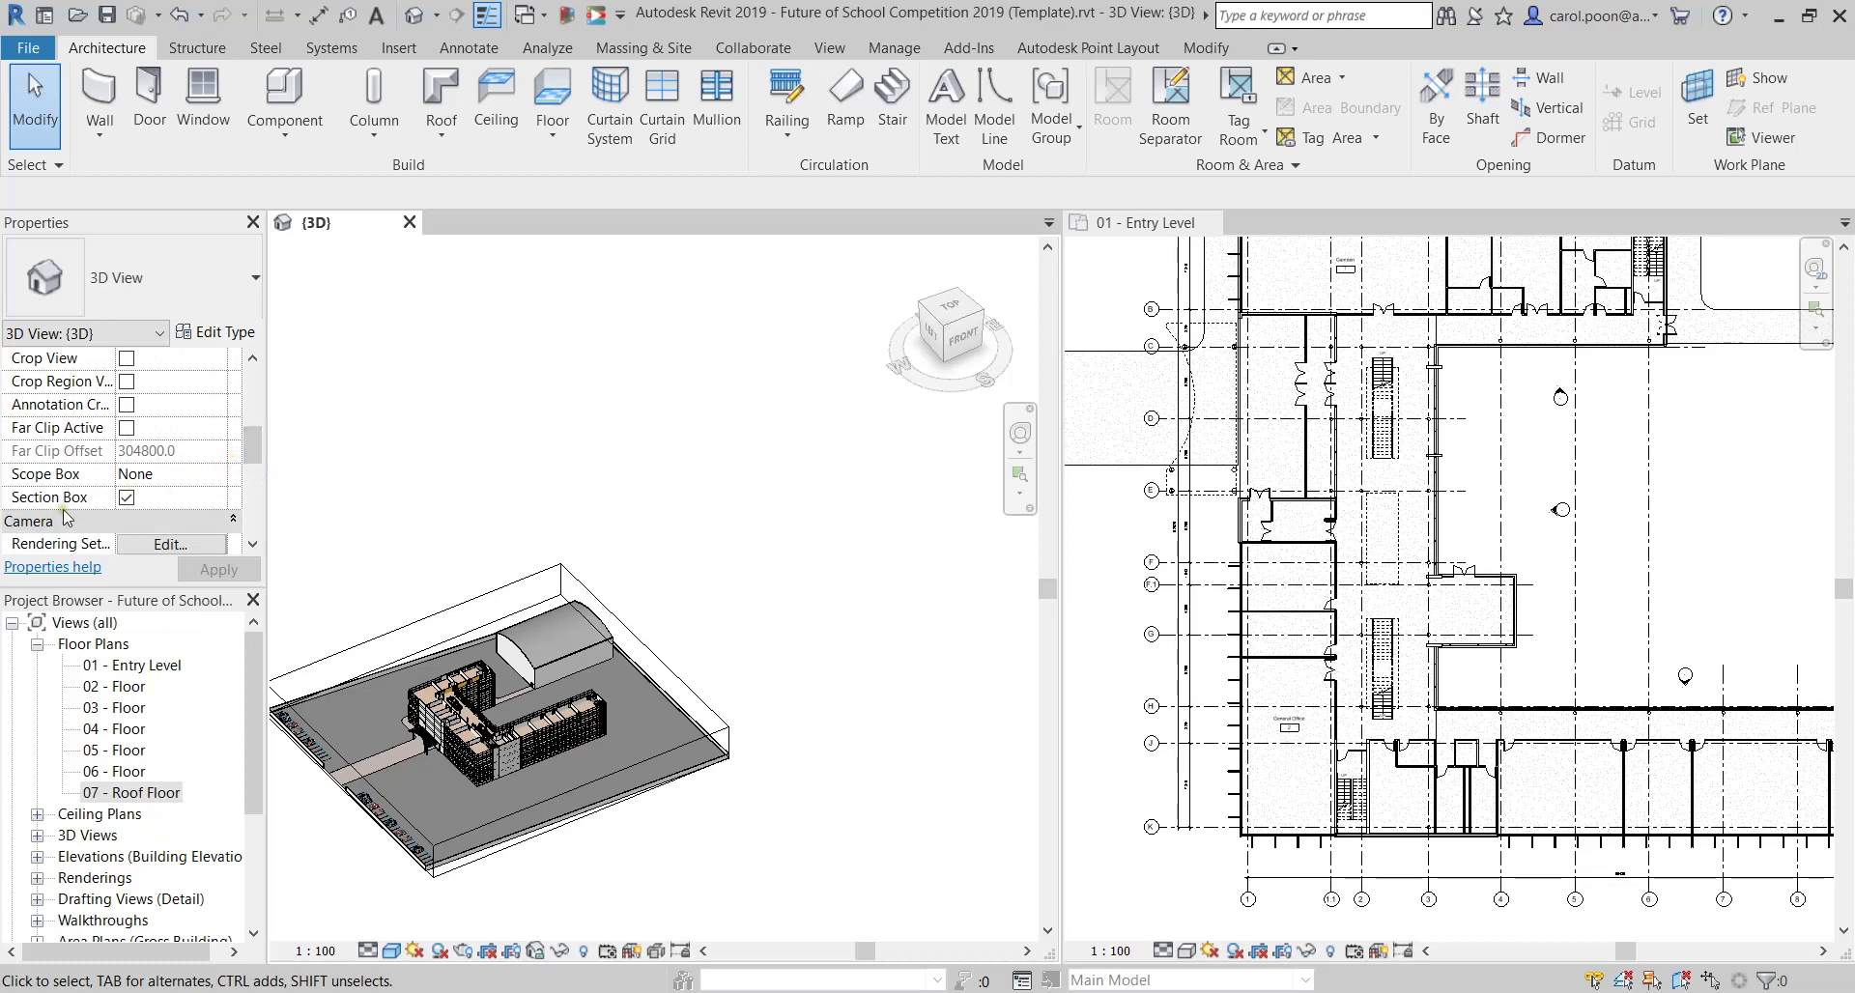
pyautogui.click(127, 498)
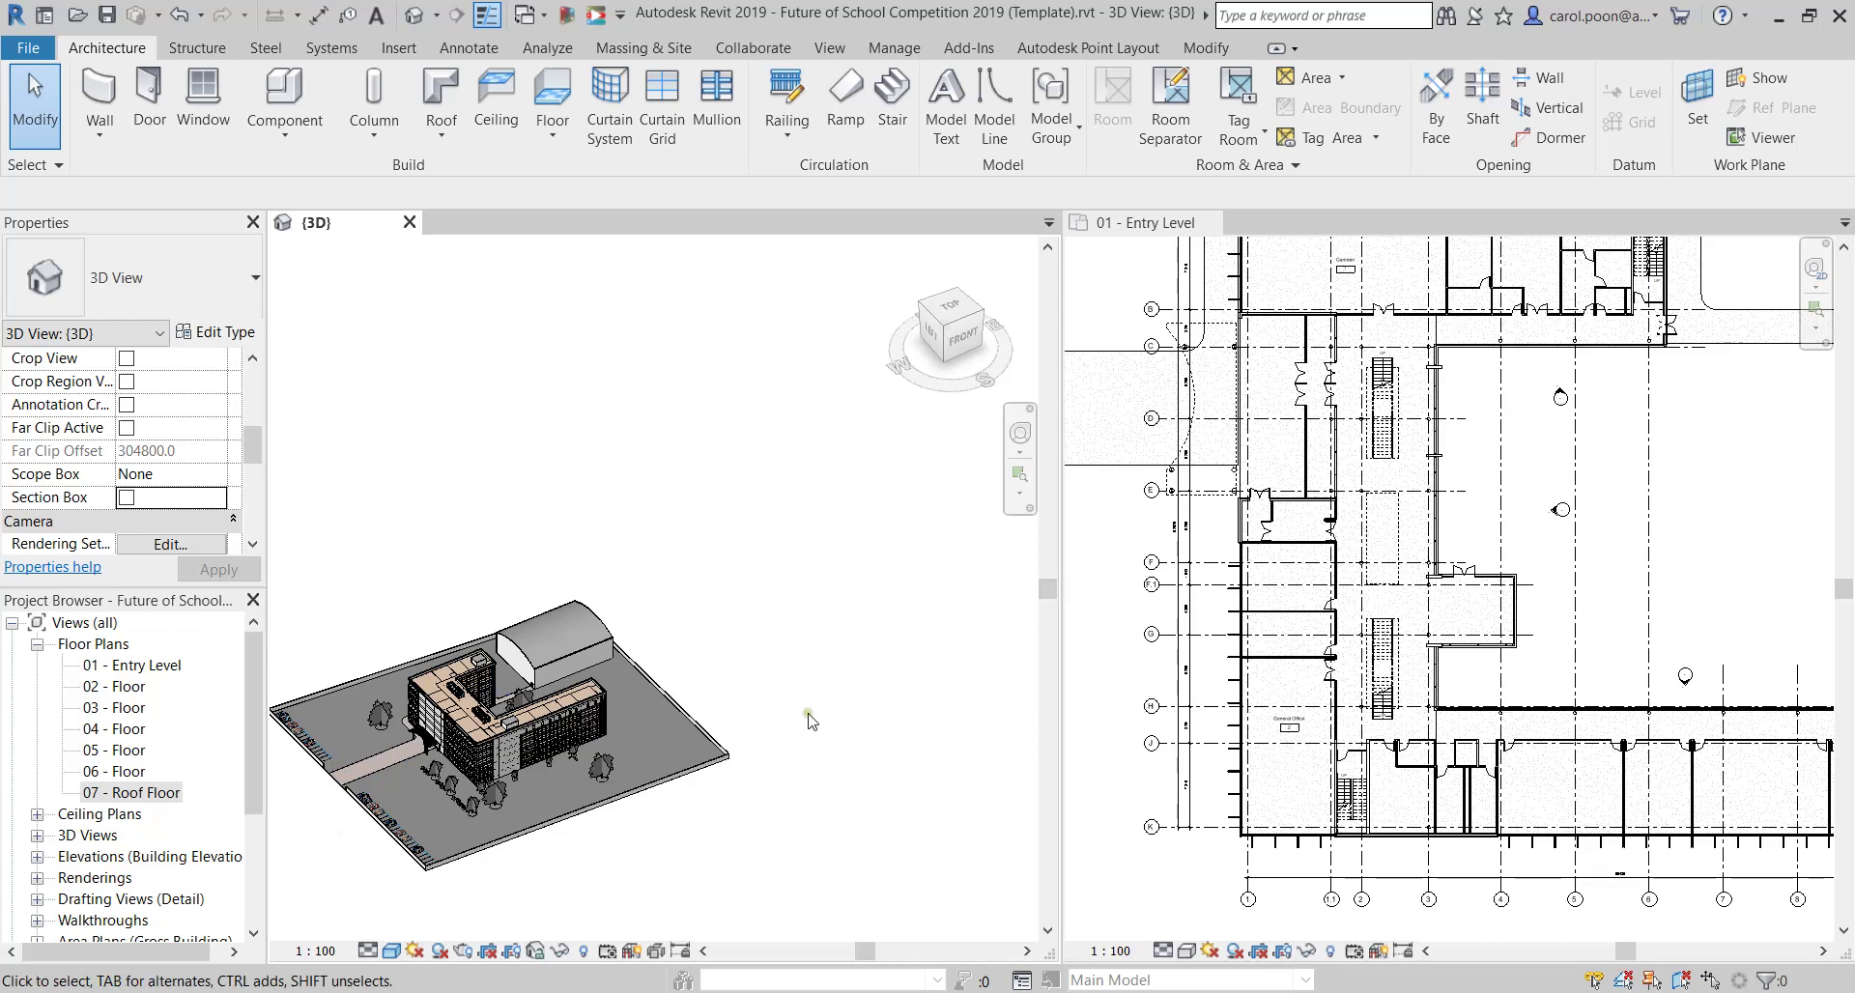
pyautogui.moveTo(402, 688); pyautogui.dragTo(508, 538, button='middle')
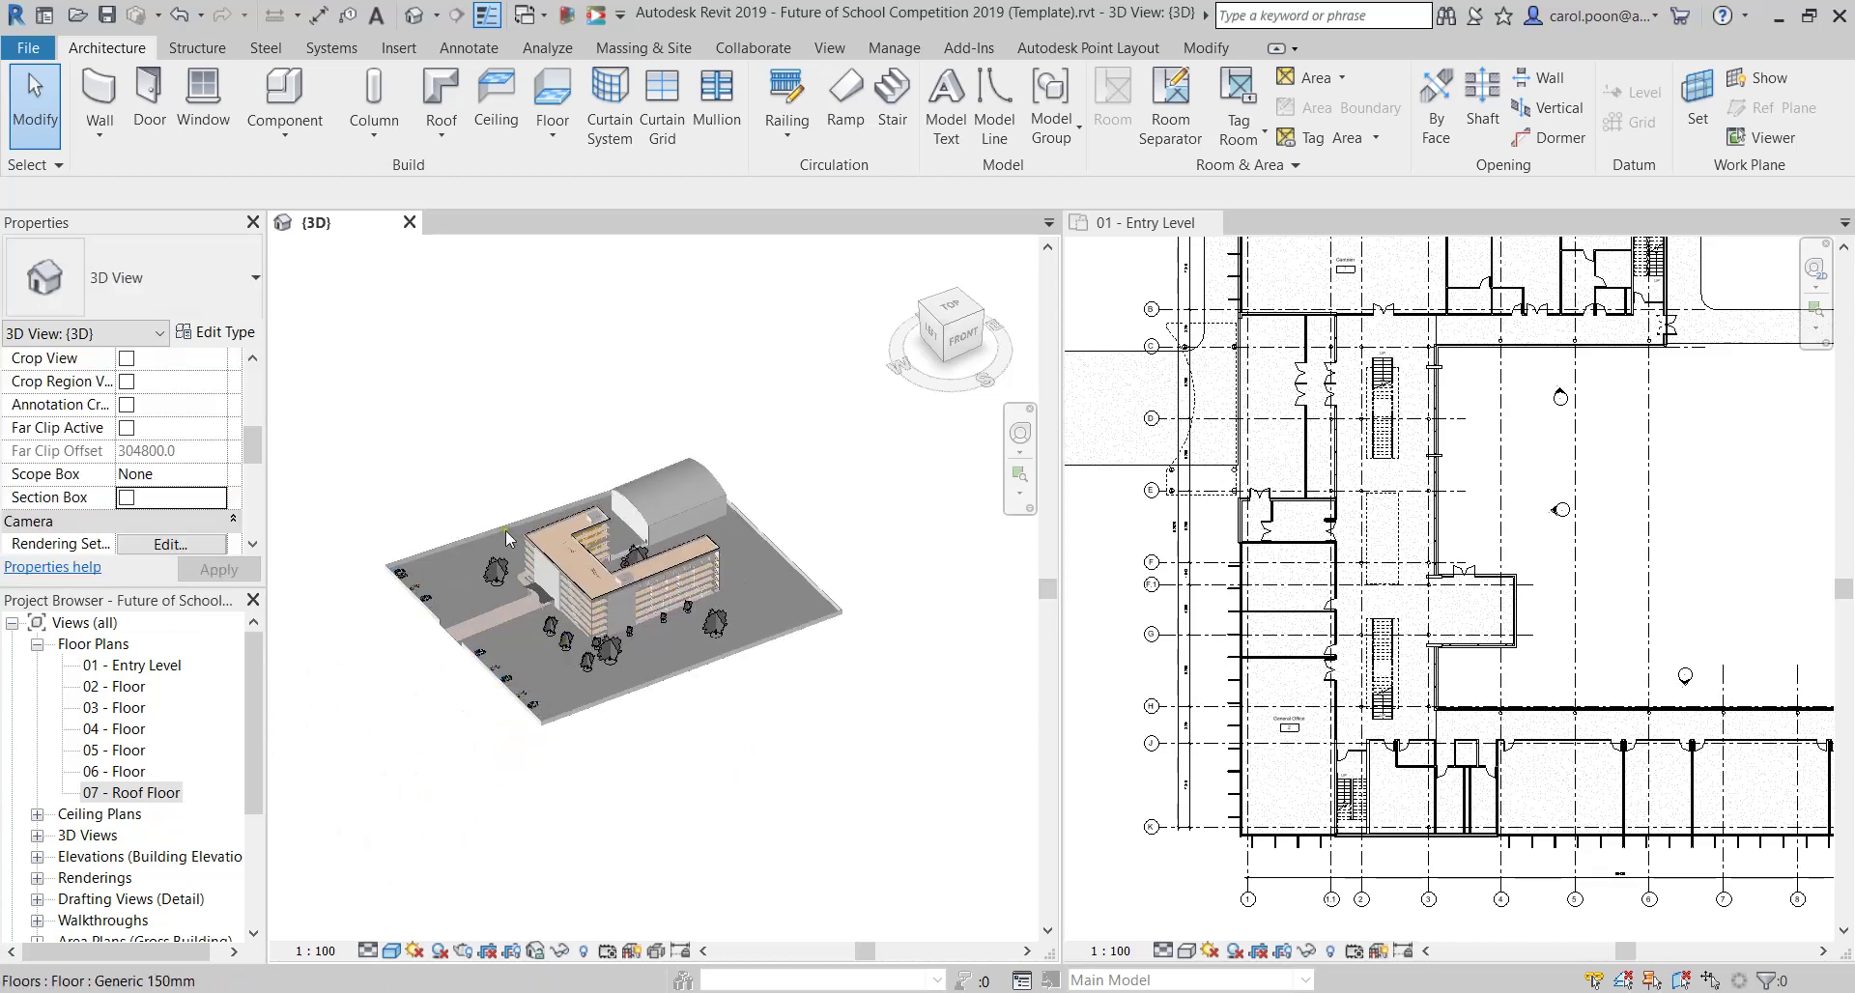
pyautogui.scroll(2, 508, 538)
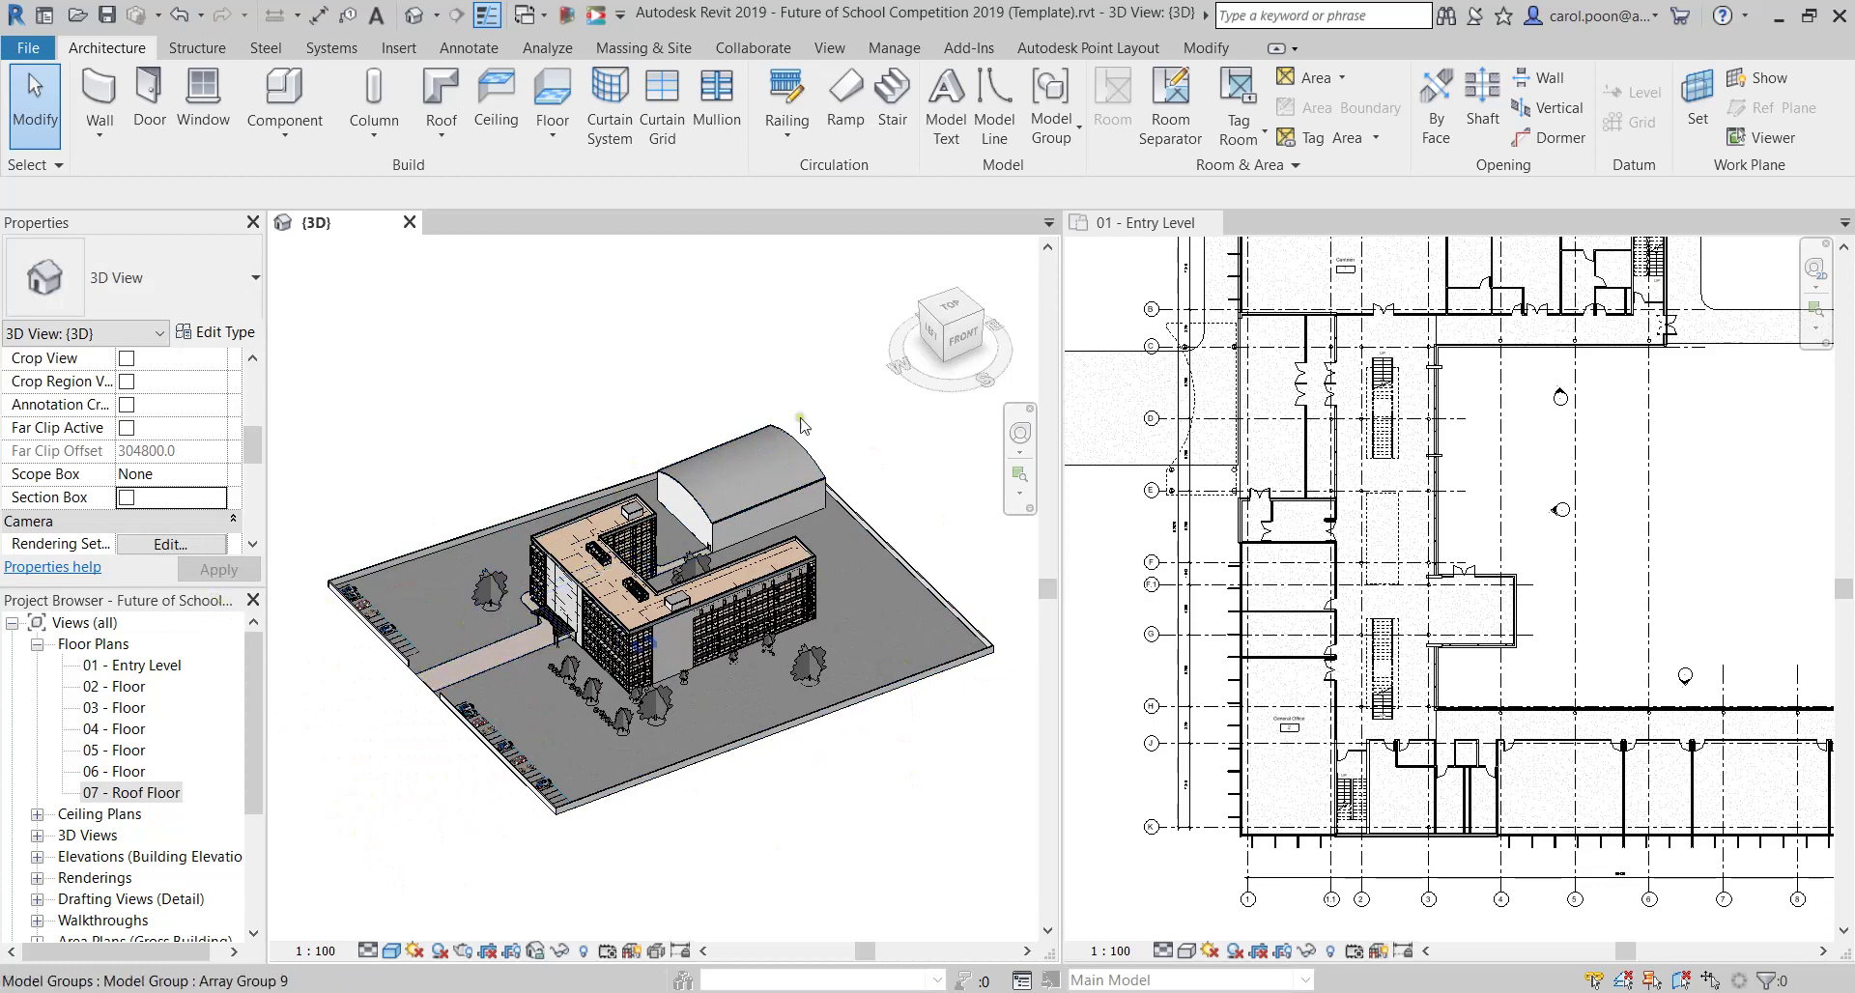
pyautogui.moveTo(951, 331)
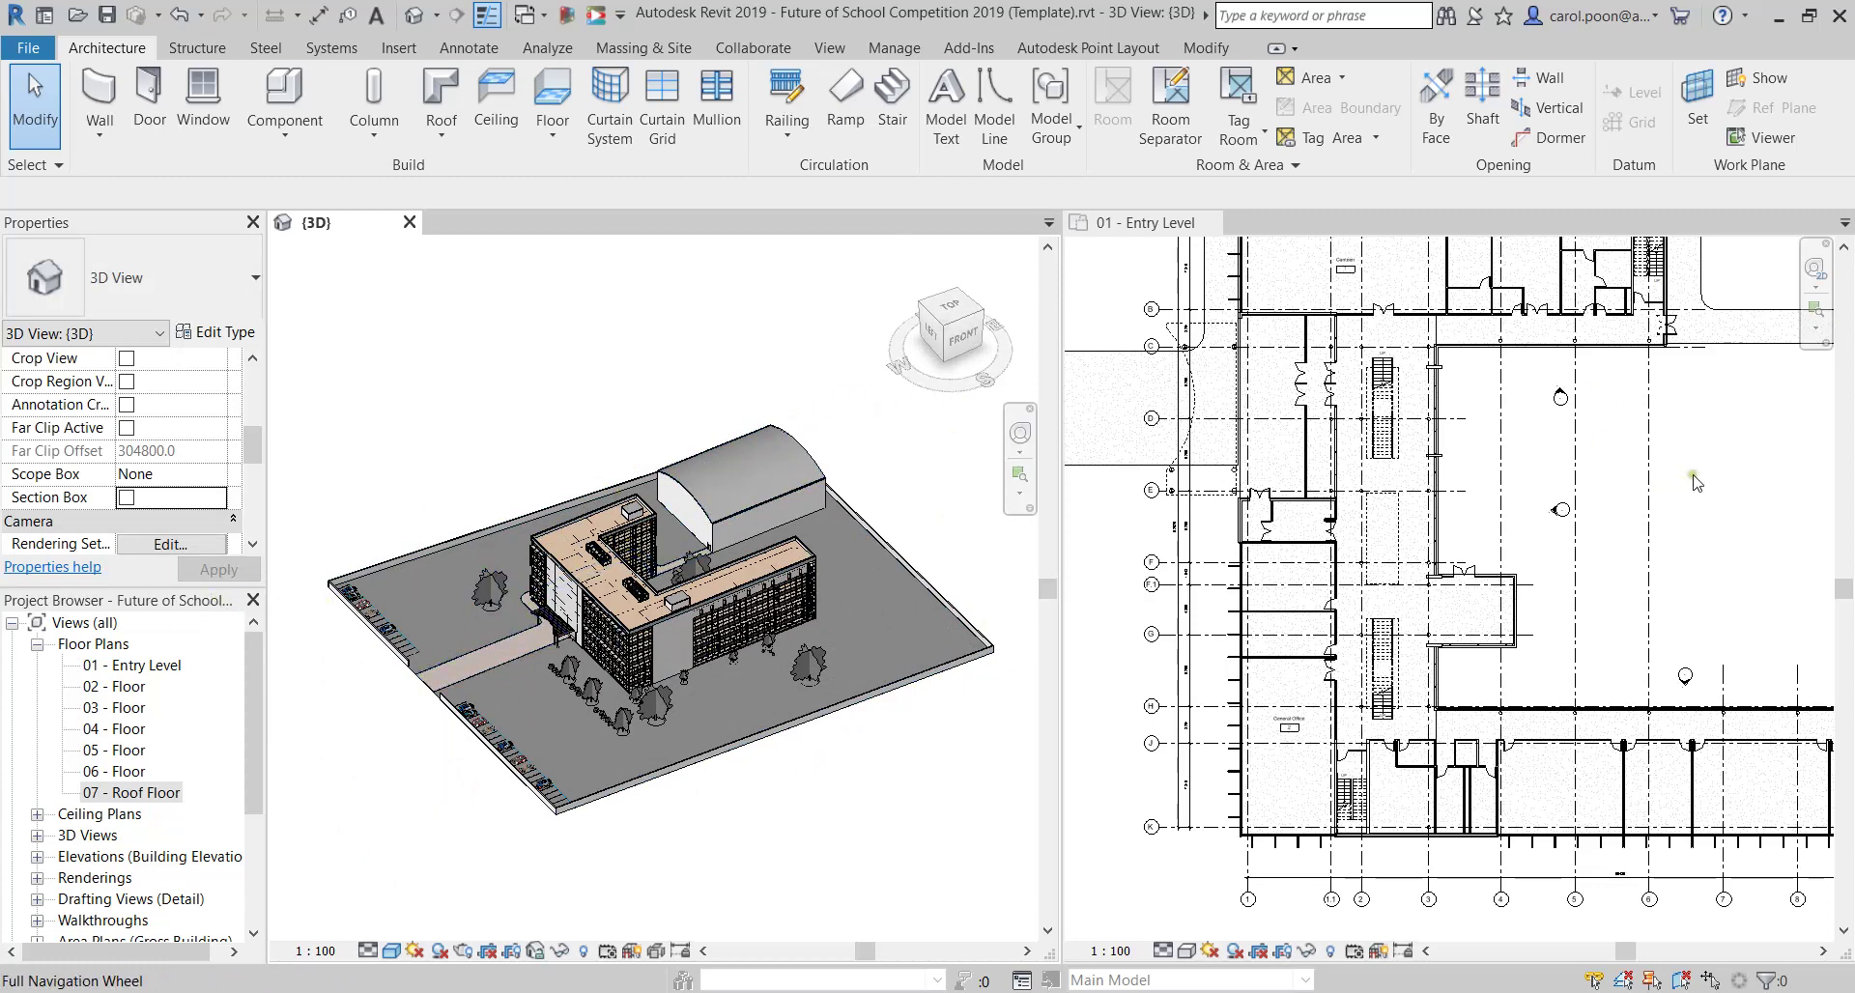
pyautogui.click(1696, 488)
# Orient the 3D view to Floor Plan: 01 - Entry Level to cut it at that level.
pyautogui.moveTo(1718, 527); pyautogui.dragTo(1725, 742, button='middle')
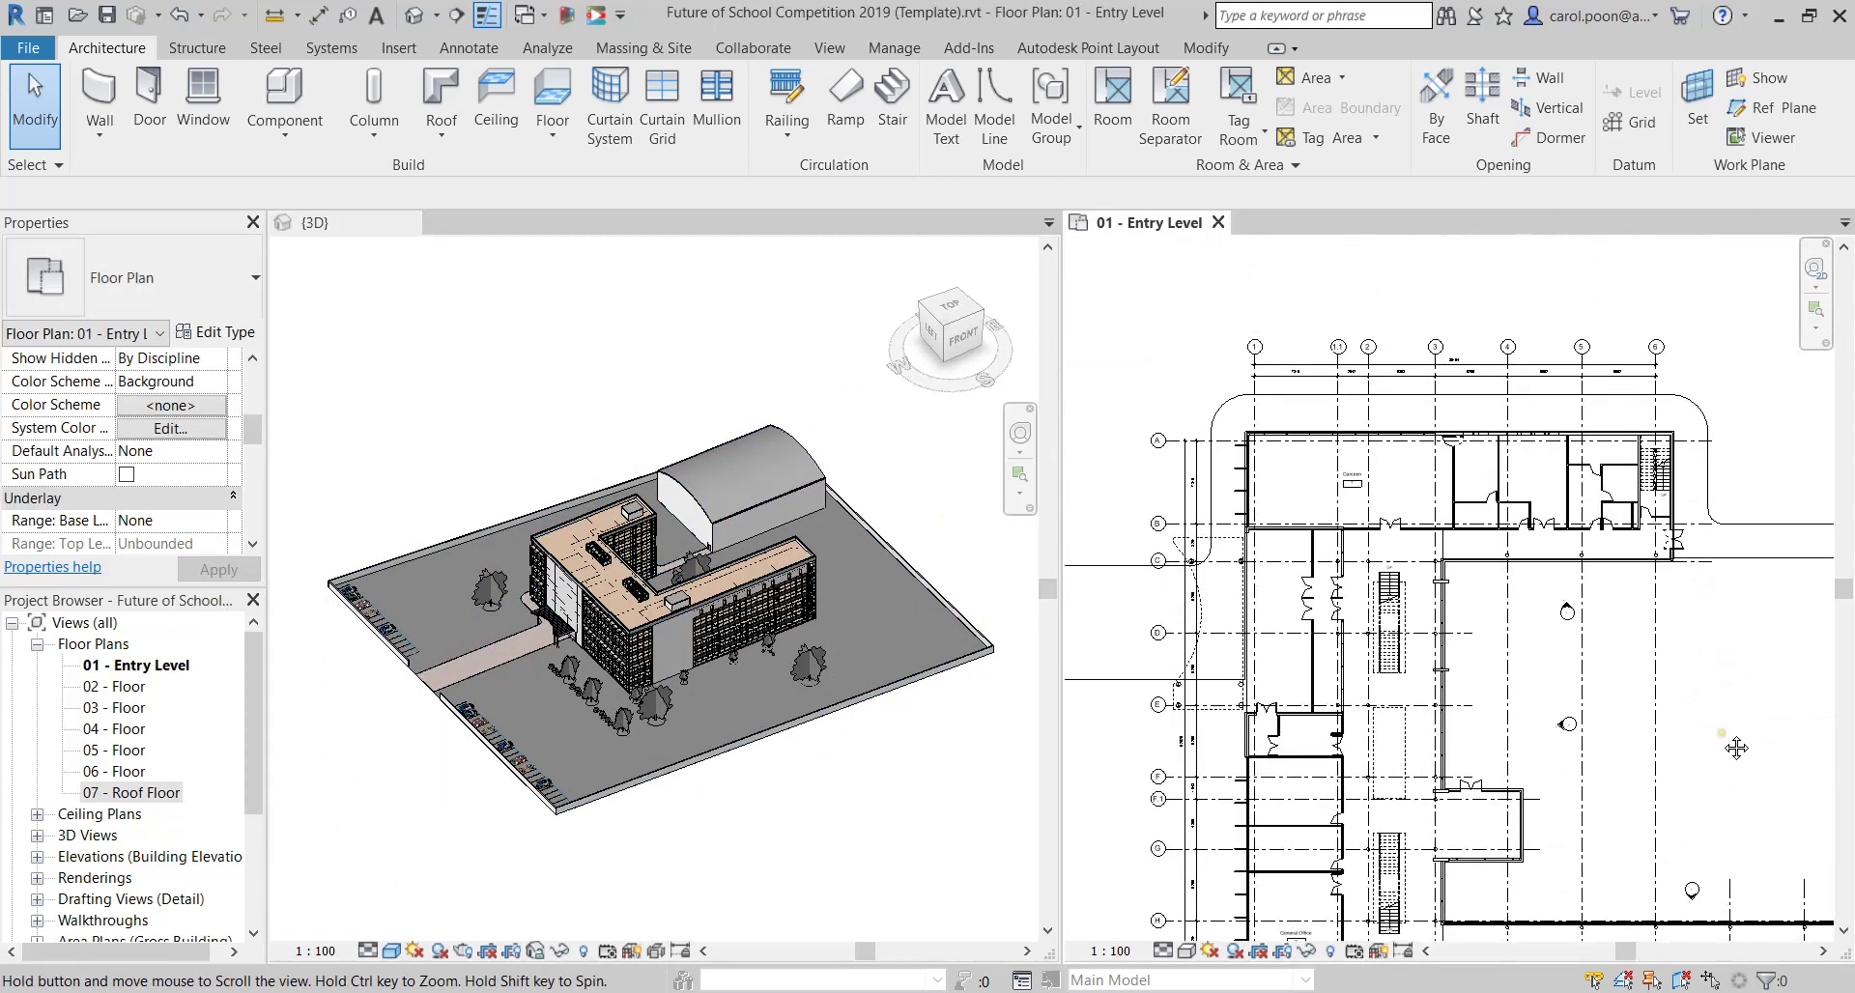
pyautogui.scroll(1, 1355, 504)
pyautogui.scroll(1, 1348, 500)
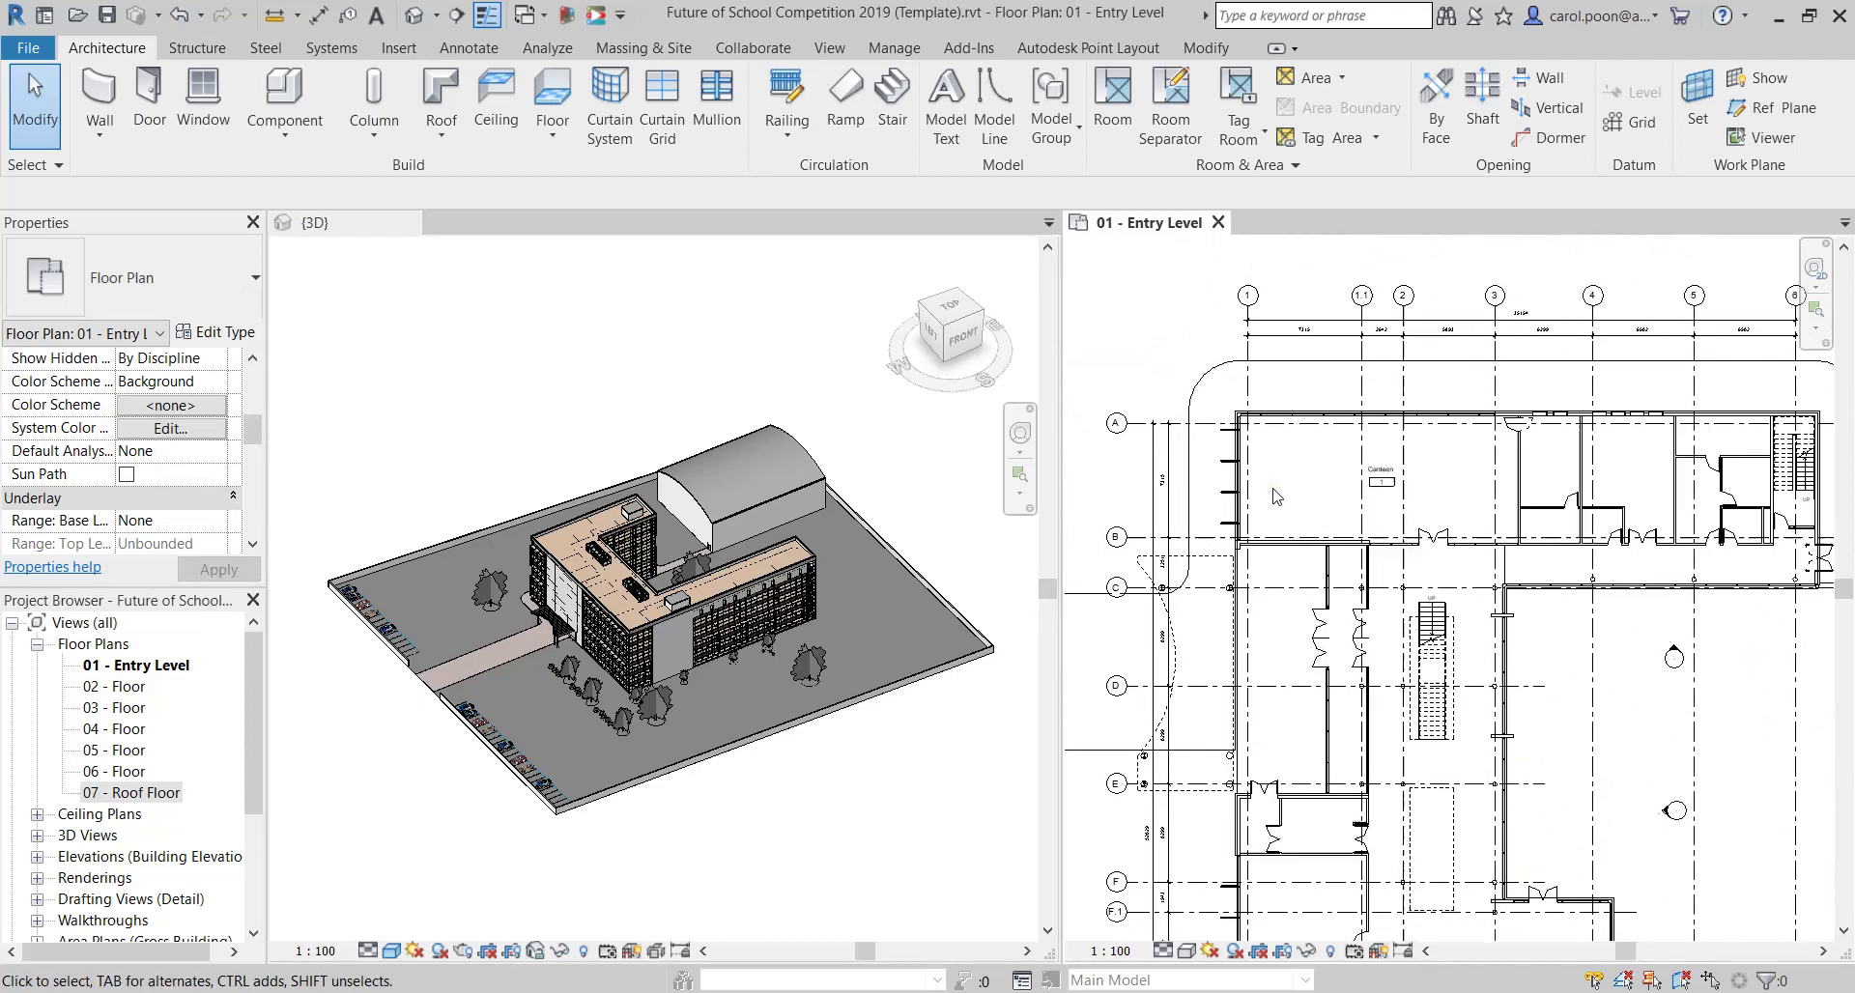
pyautogui.scroll(1, 1324, 498)
pyautogui.scroll(1, 1287, 493)
pyautogui.scroll(2, 1295, 488)
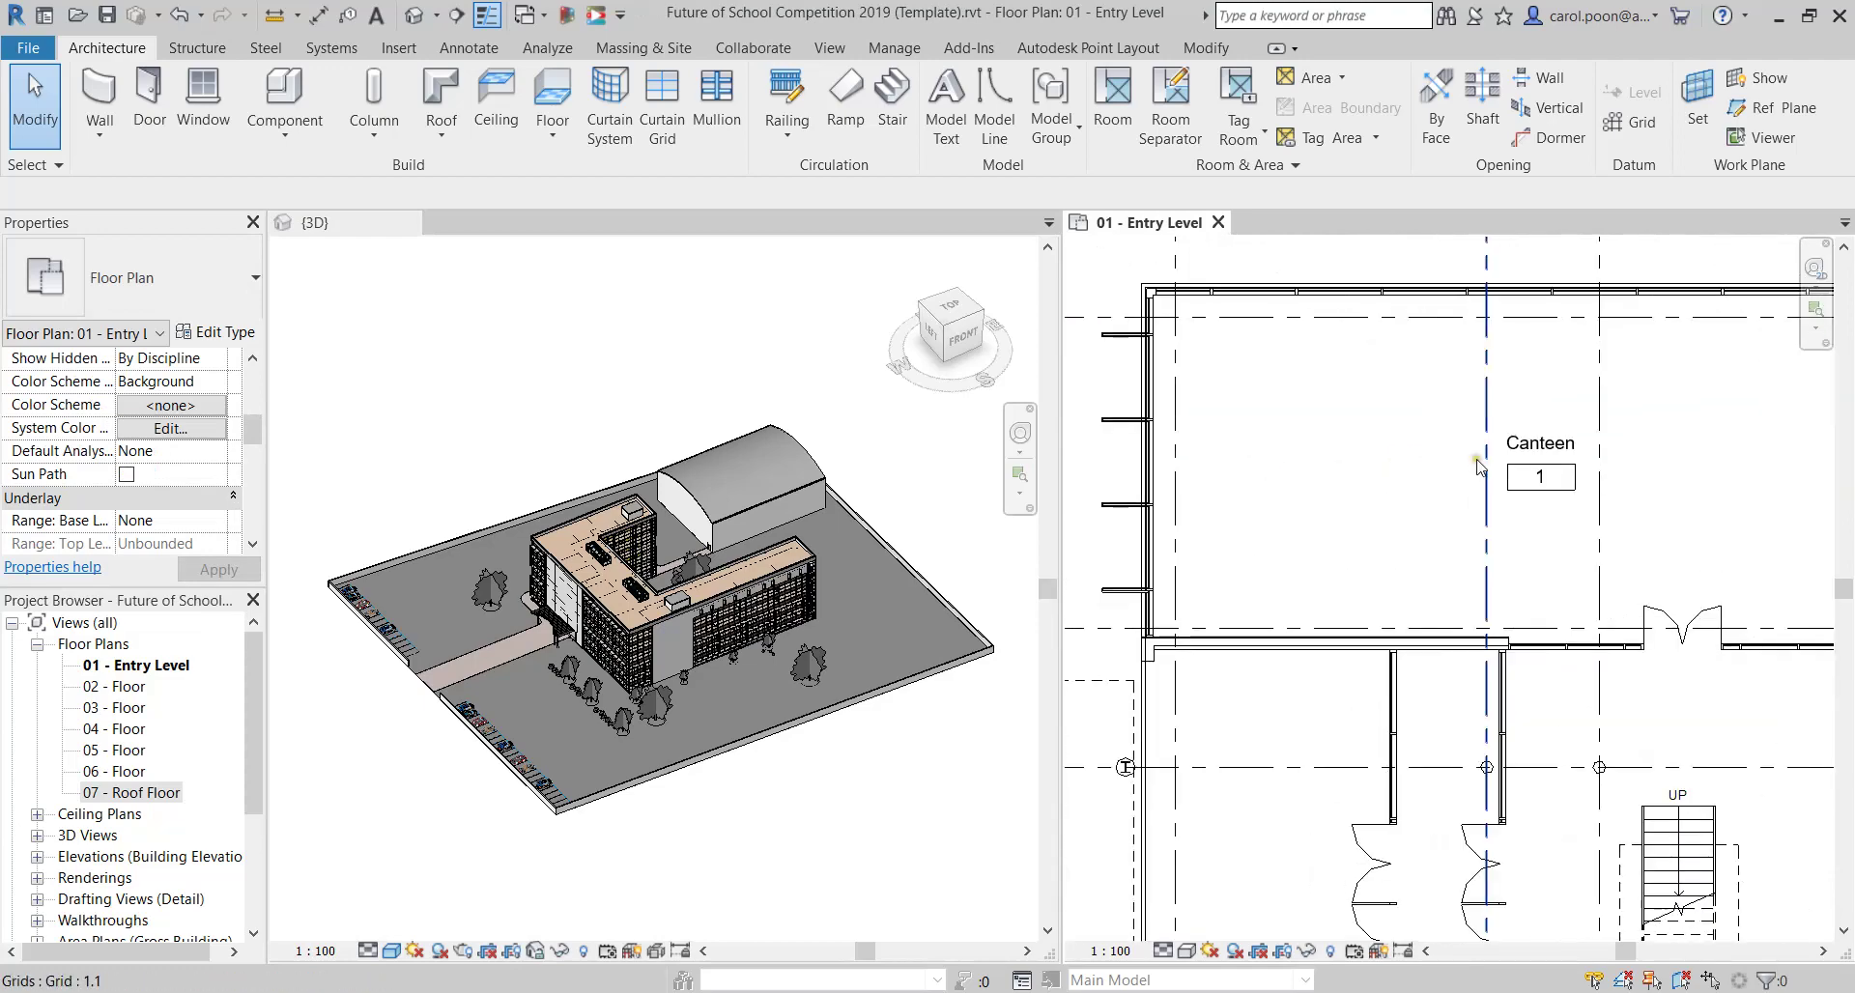
pyautogui.click(1024, 397)
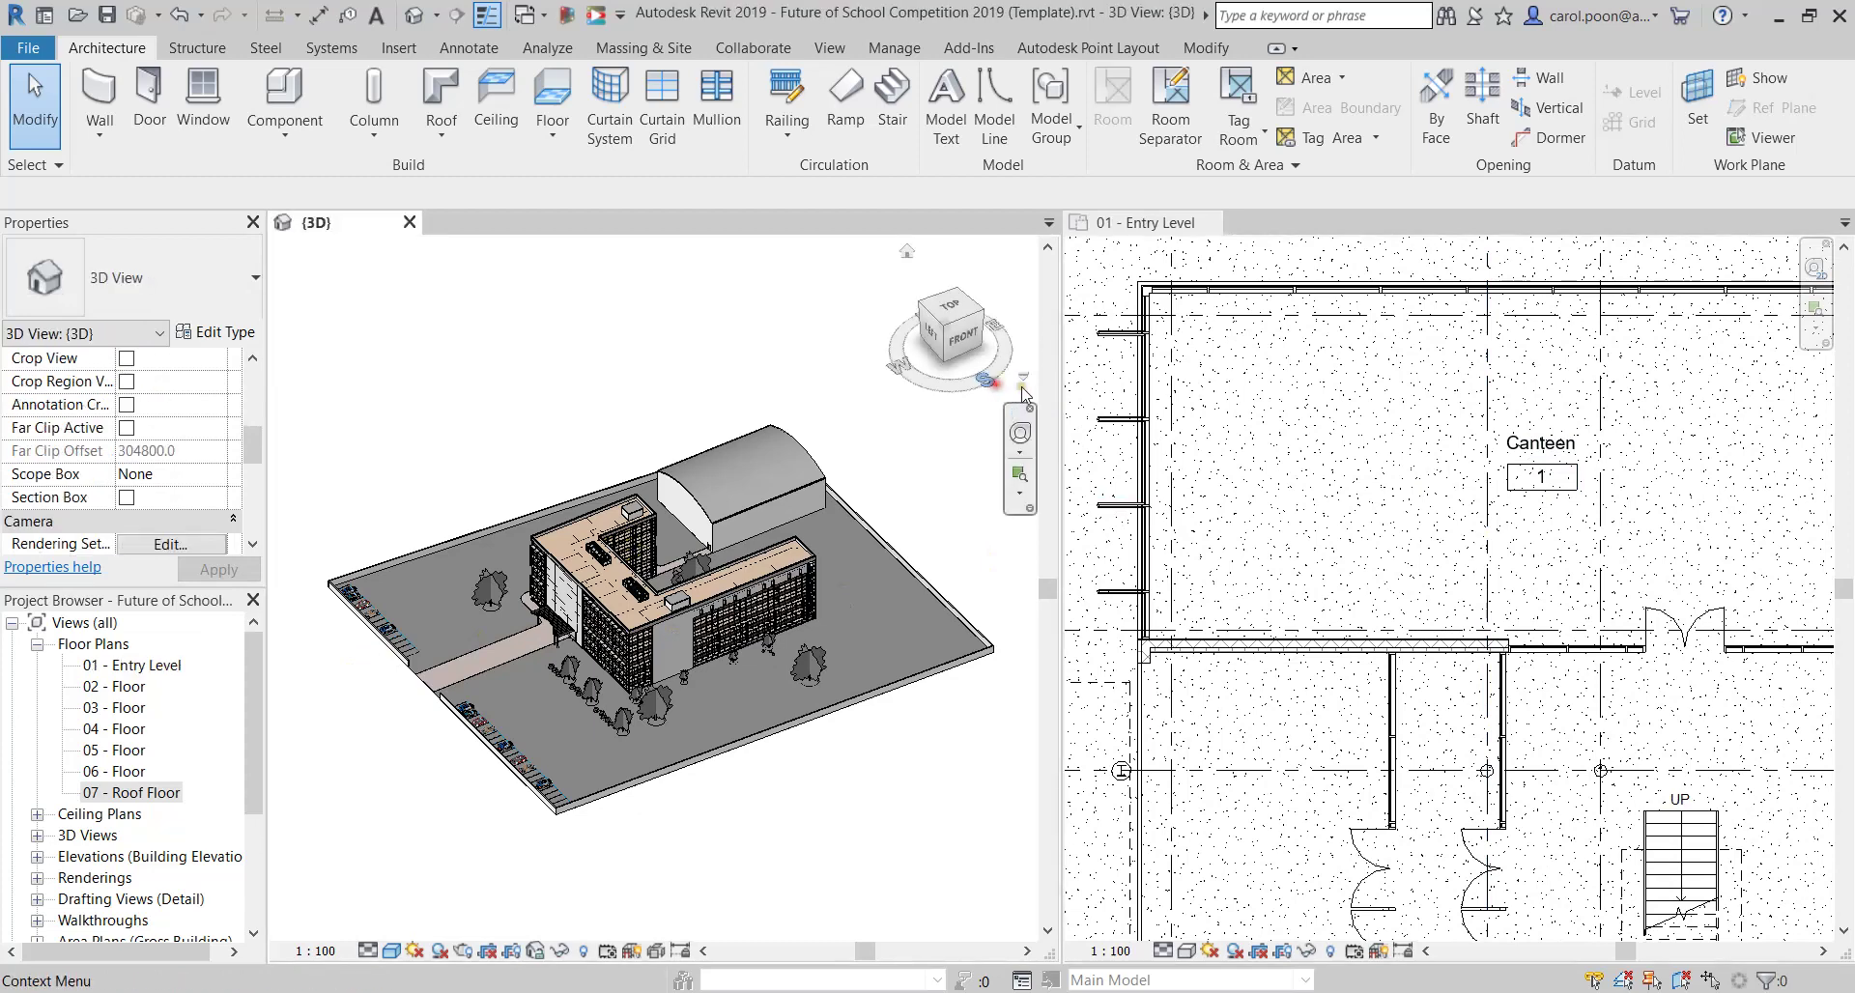
pyautogui.click(1022, 376)
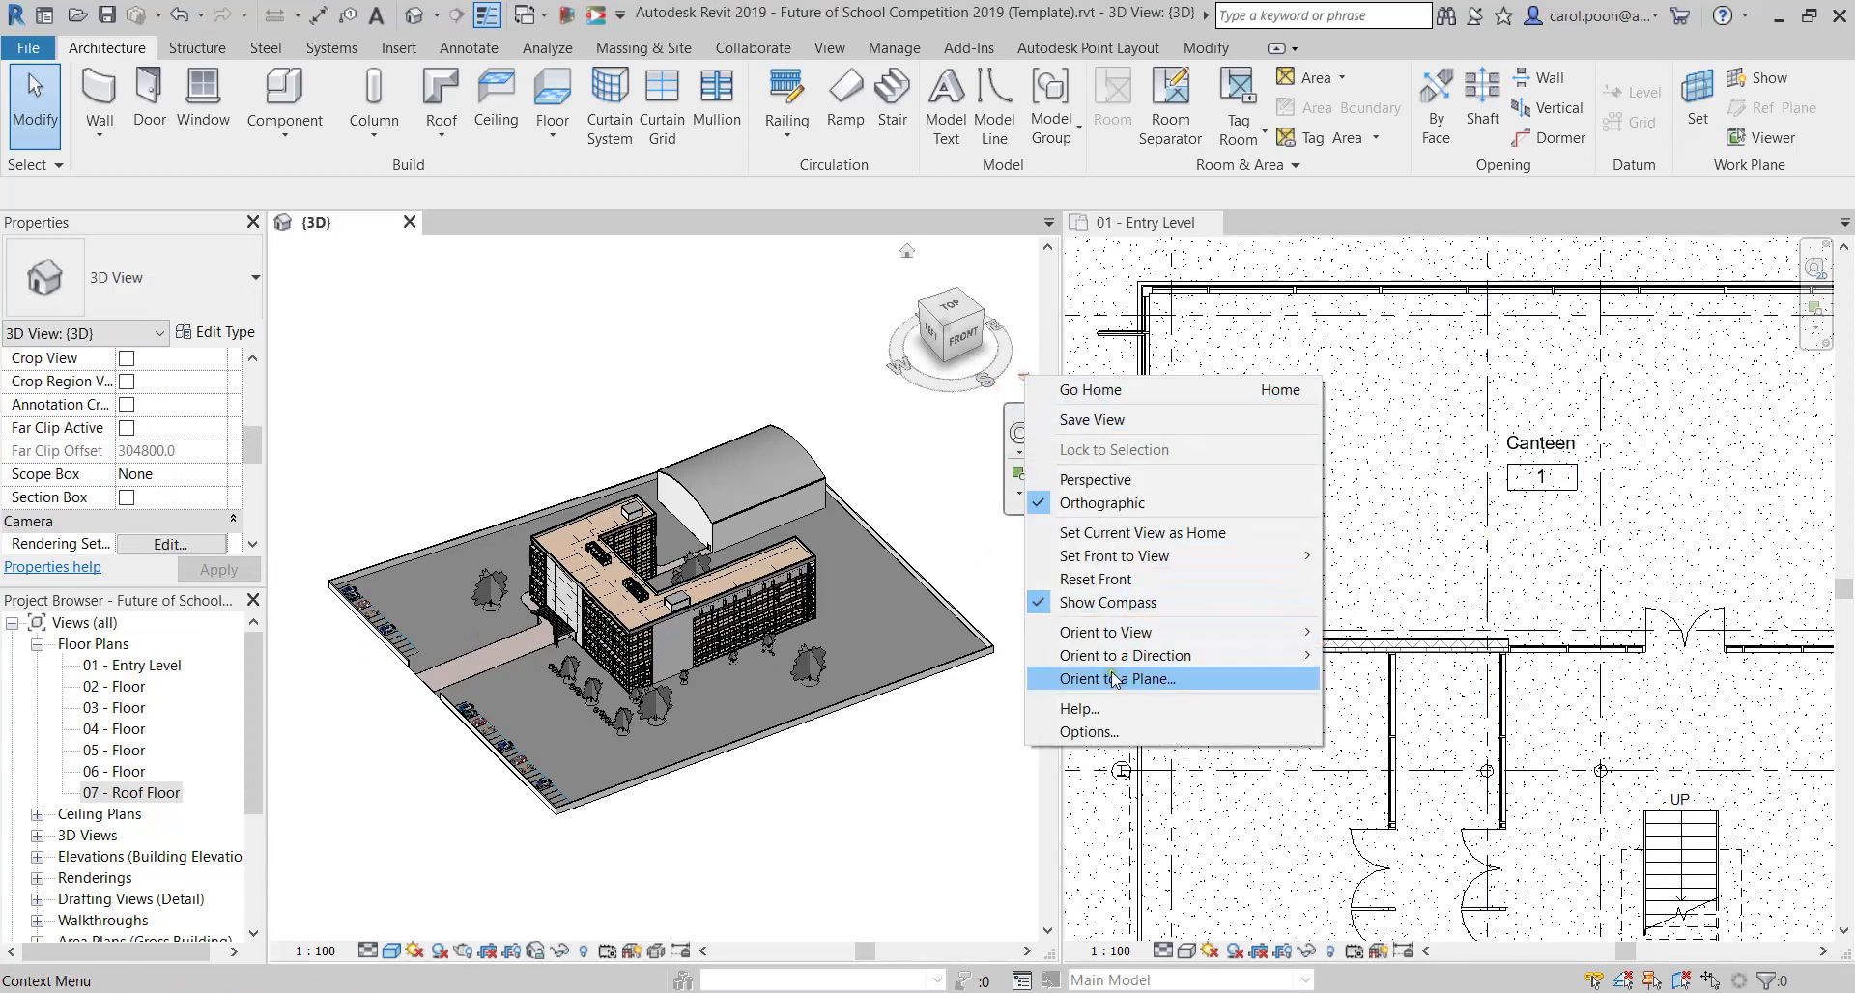
pyautogui.moveTo(1106, 632)
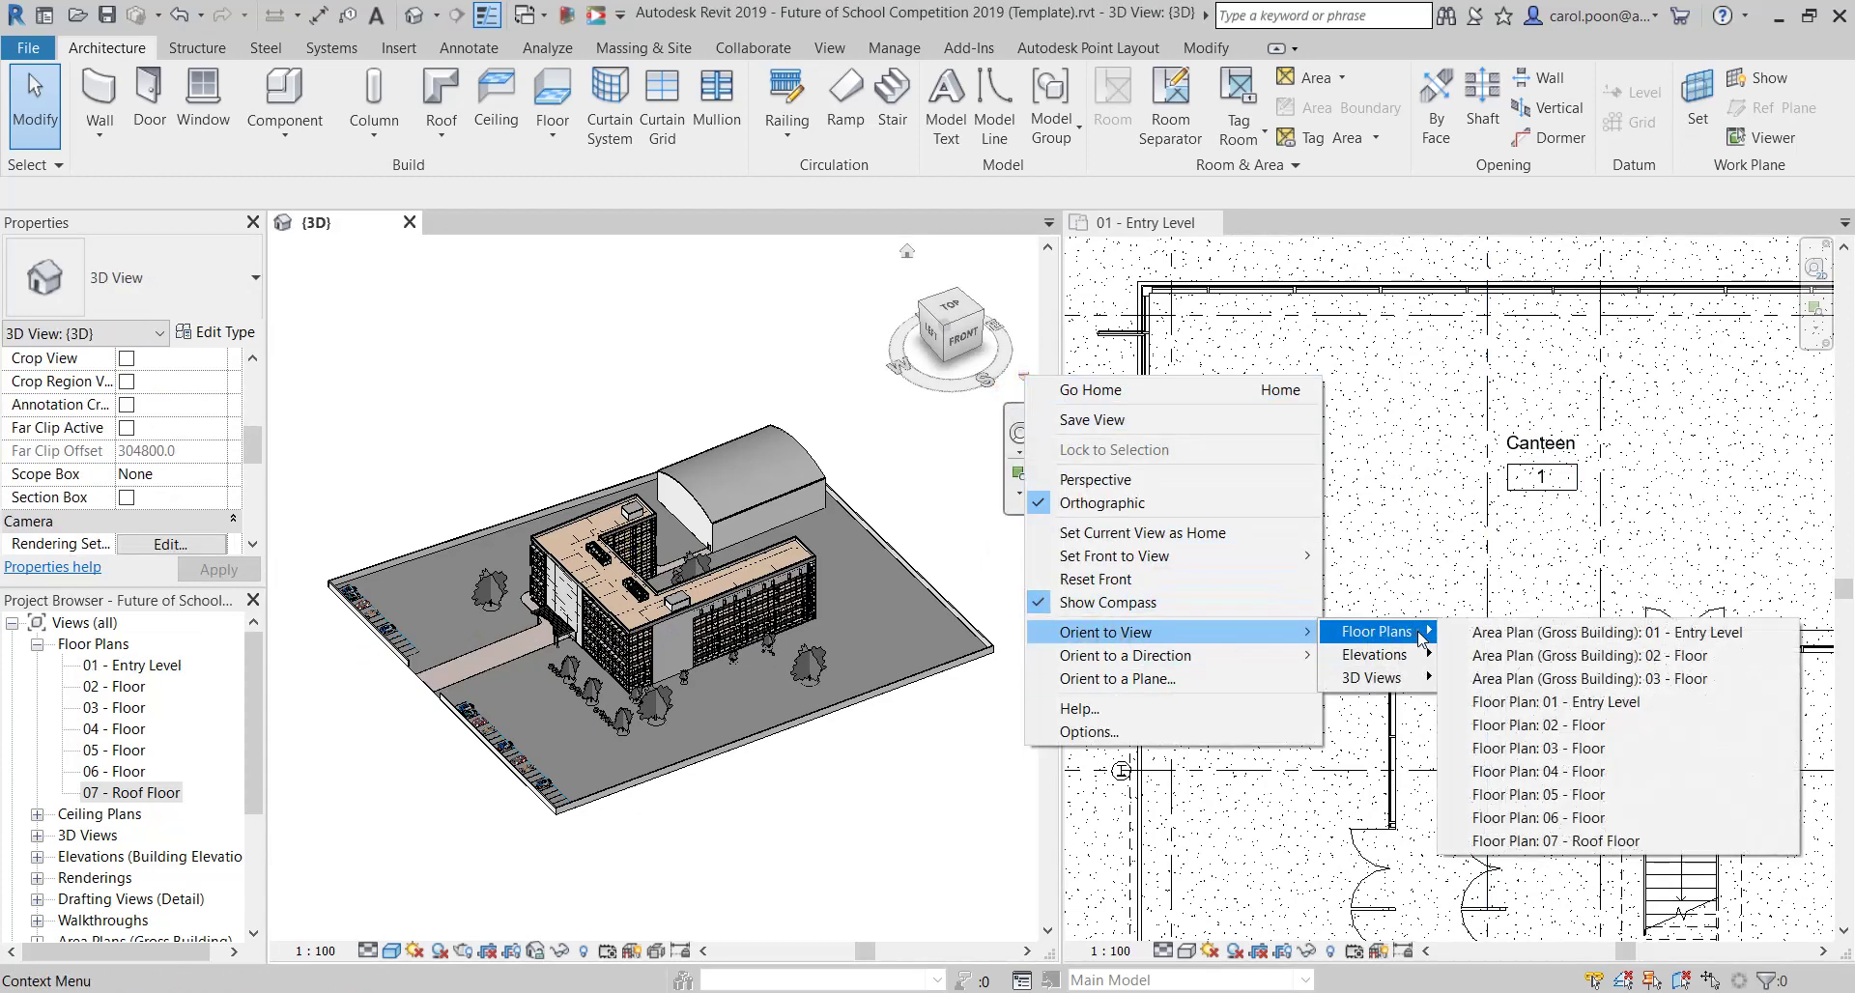
pyautogui.moveTo(1377, 632)
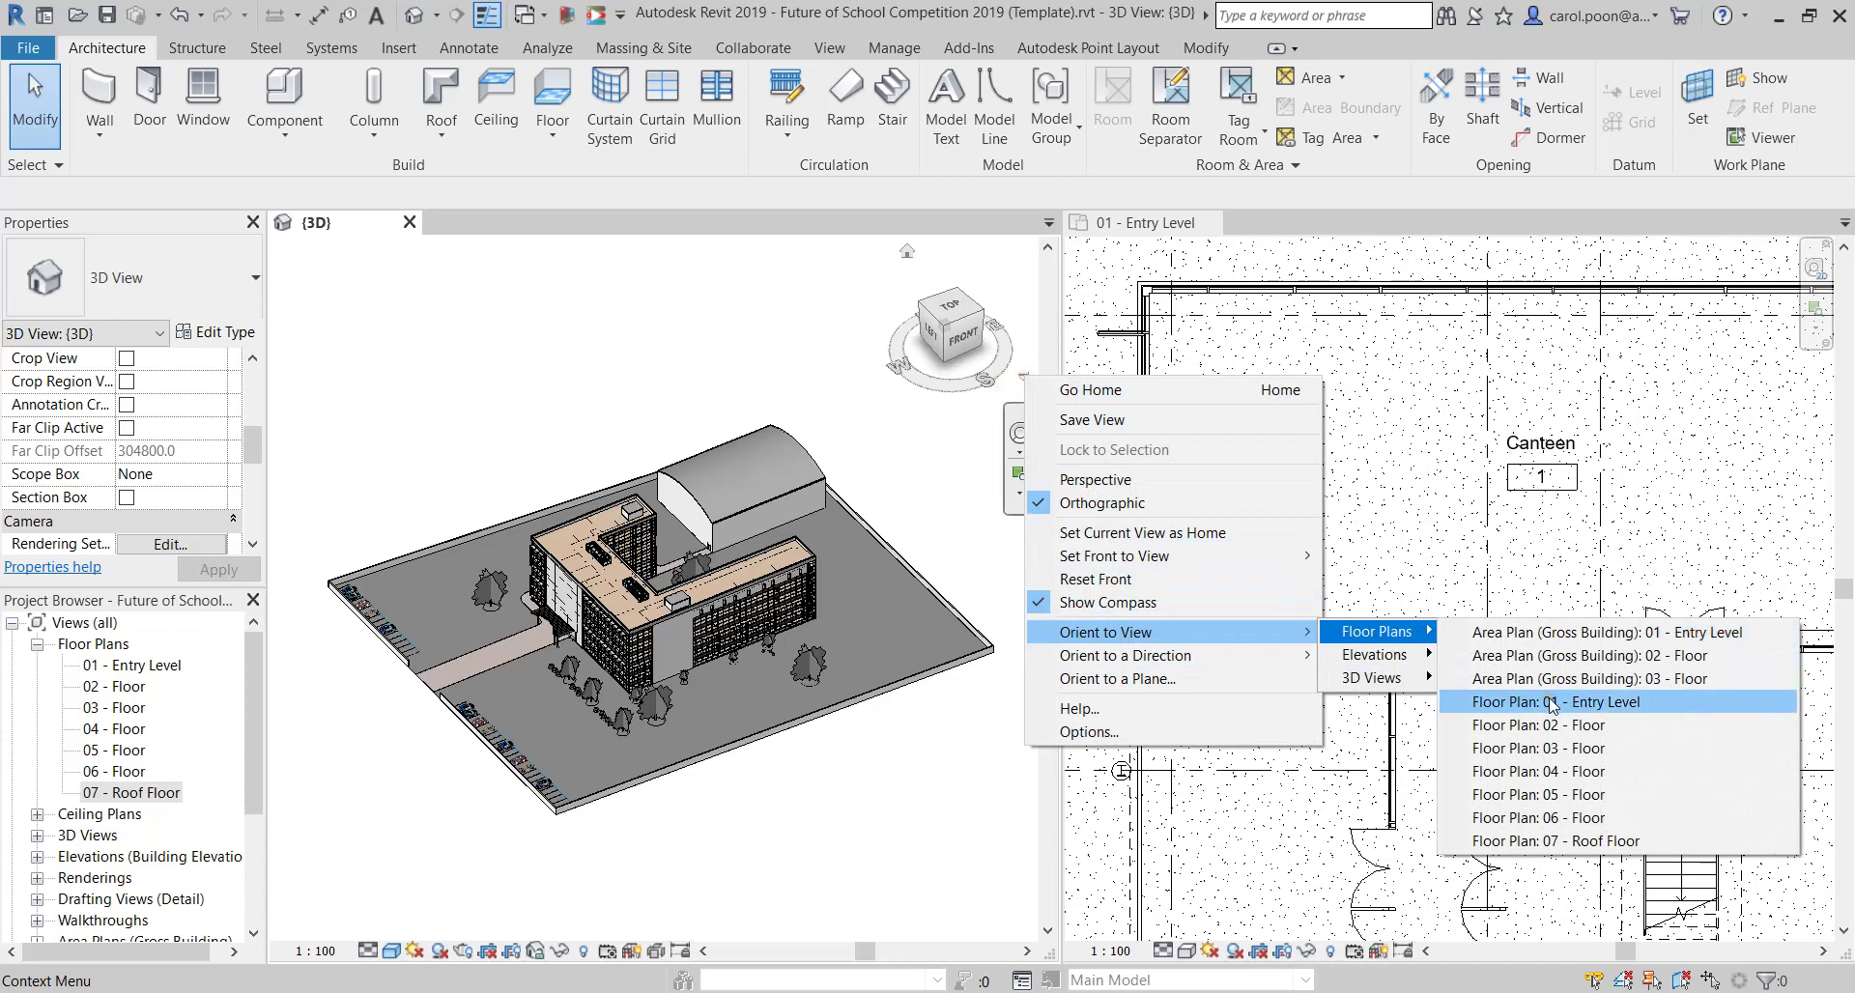
pyautogui.click(1551, 706)
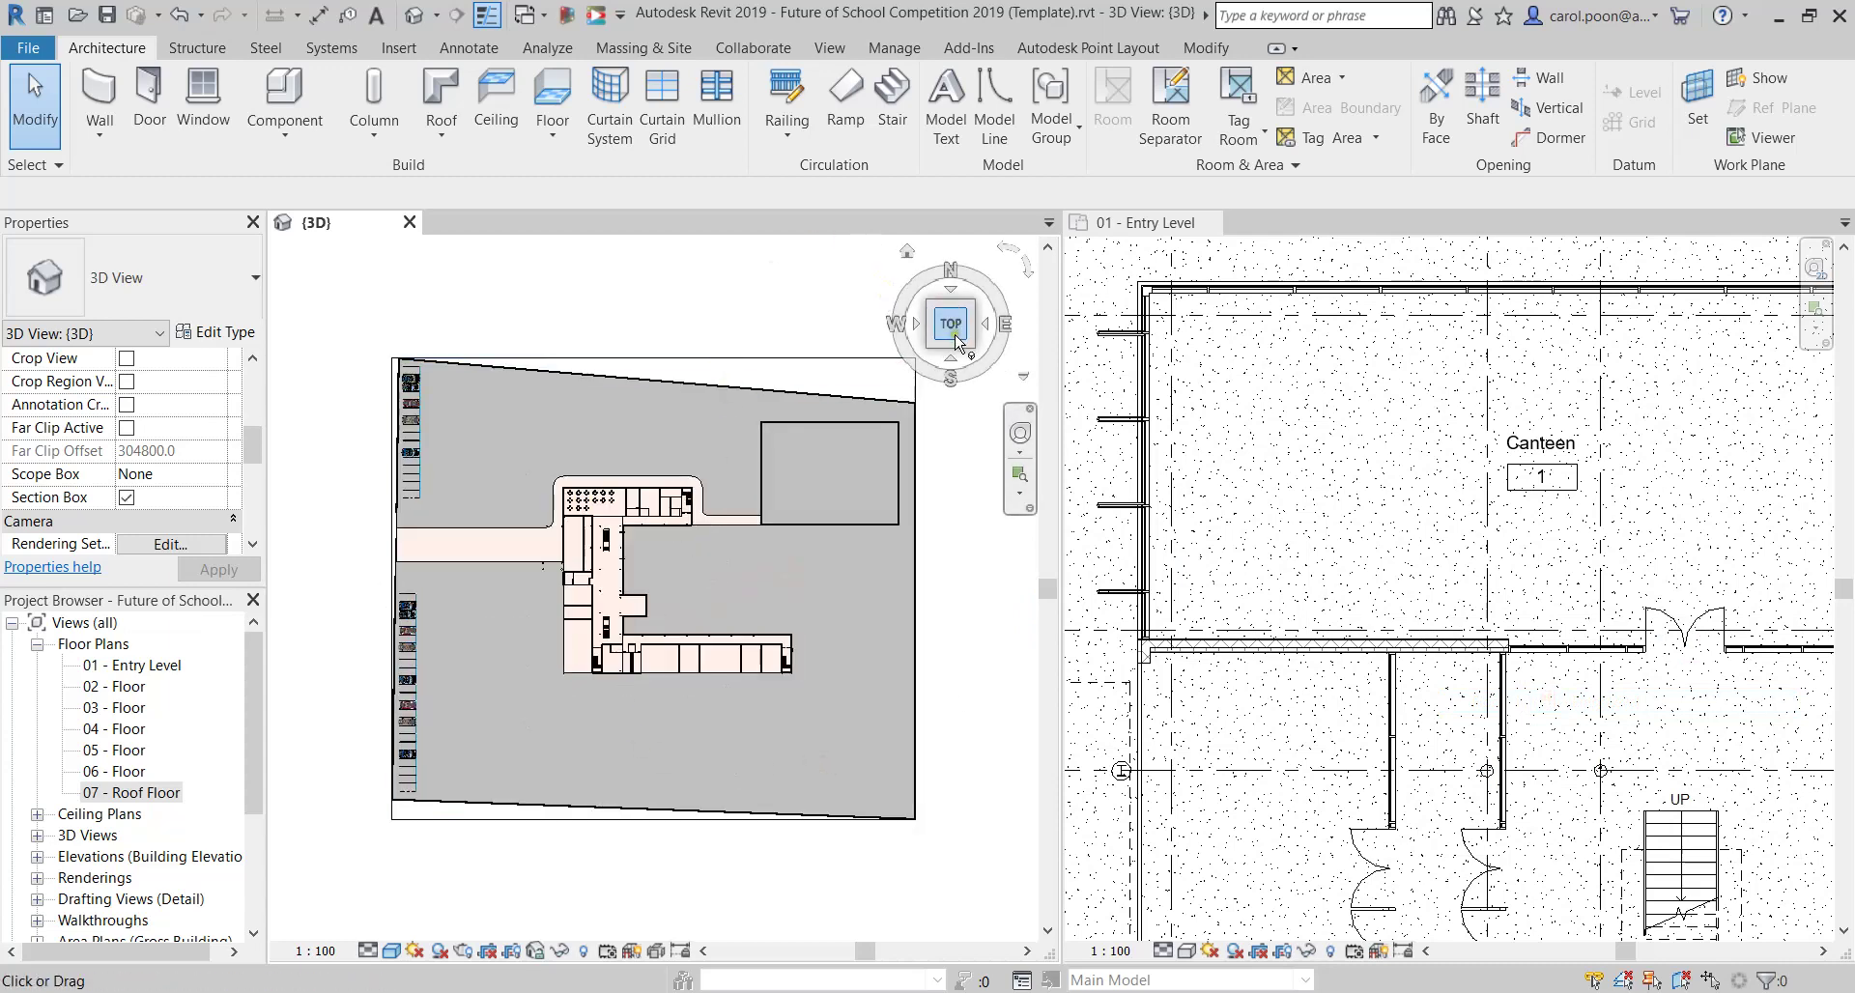
# Orbit and zoom the cut 3D model in on the canteen's dining tables.
pyautogui.moveTo(957, 343); pyautogui.dragTo(1019, 939)
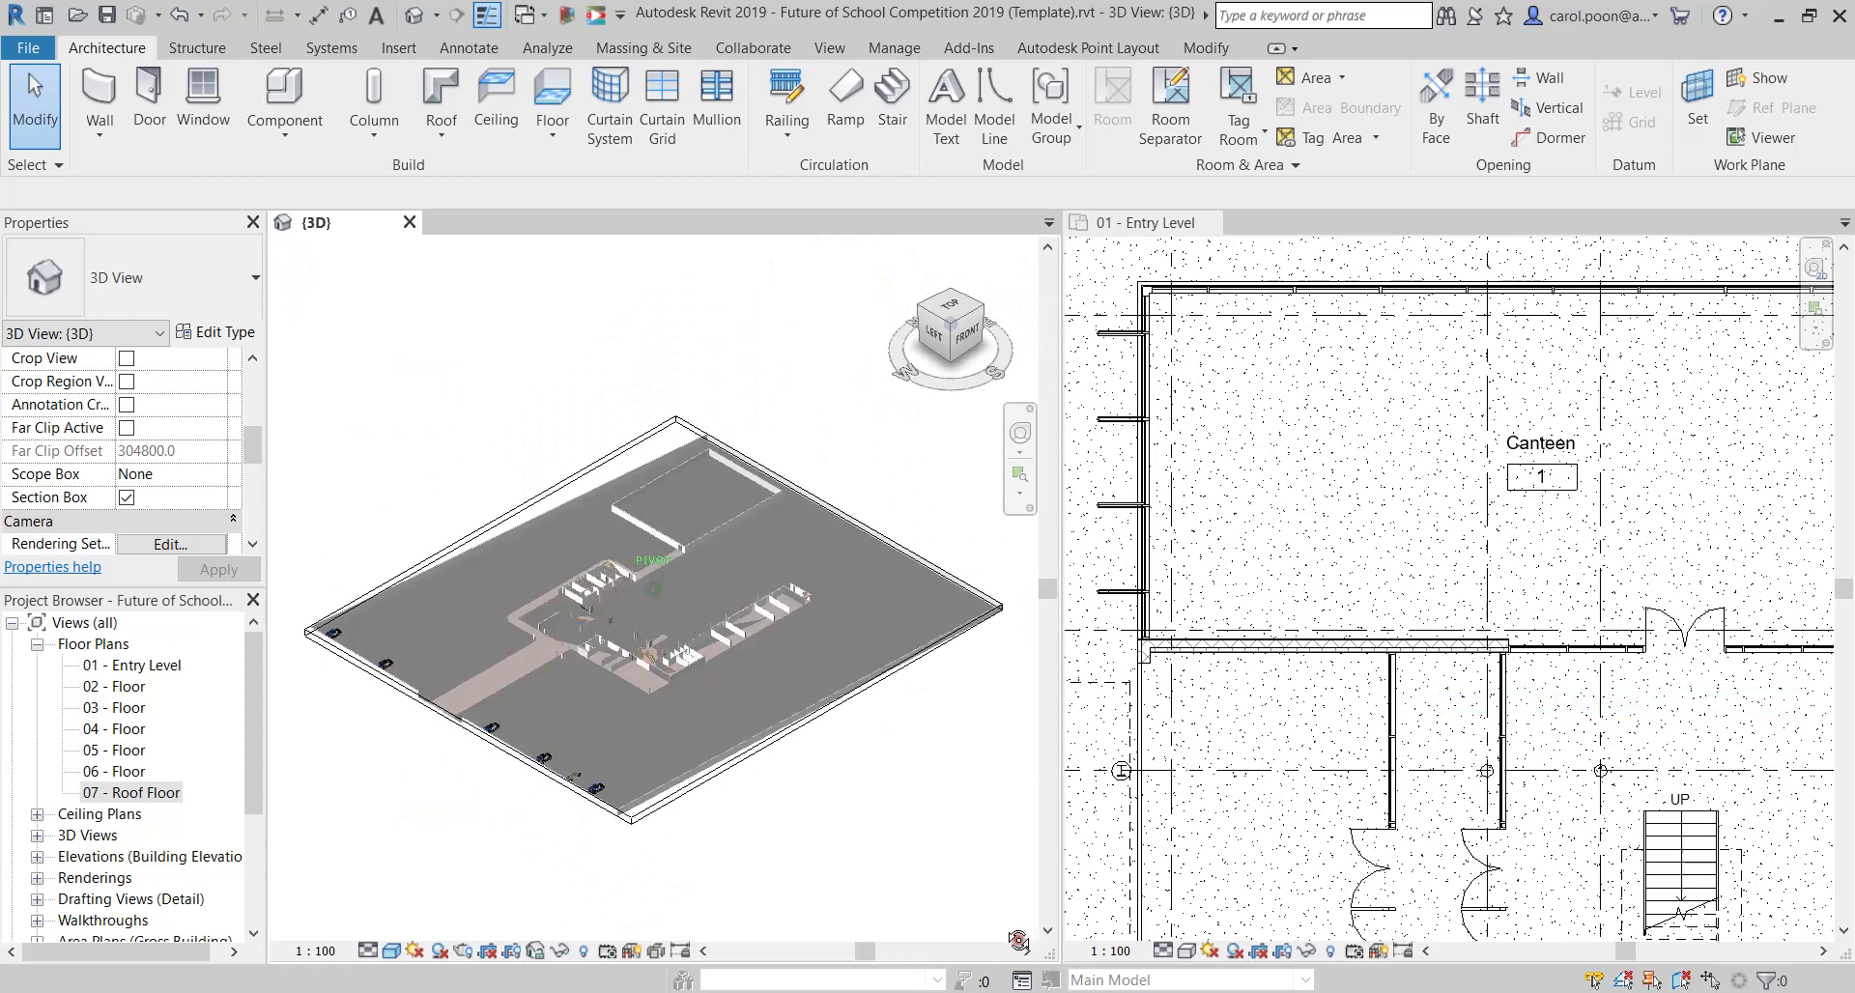
pyautogui.scroll(1, 527, 611)
pyautogui.scroll(1, 527, 611)
pyautogui.scroll(2, 528, 611)
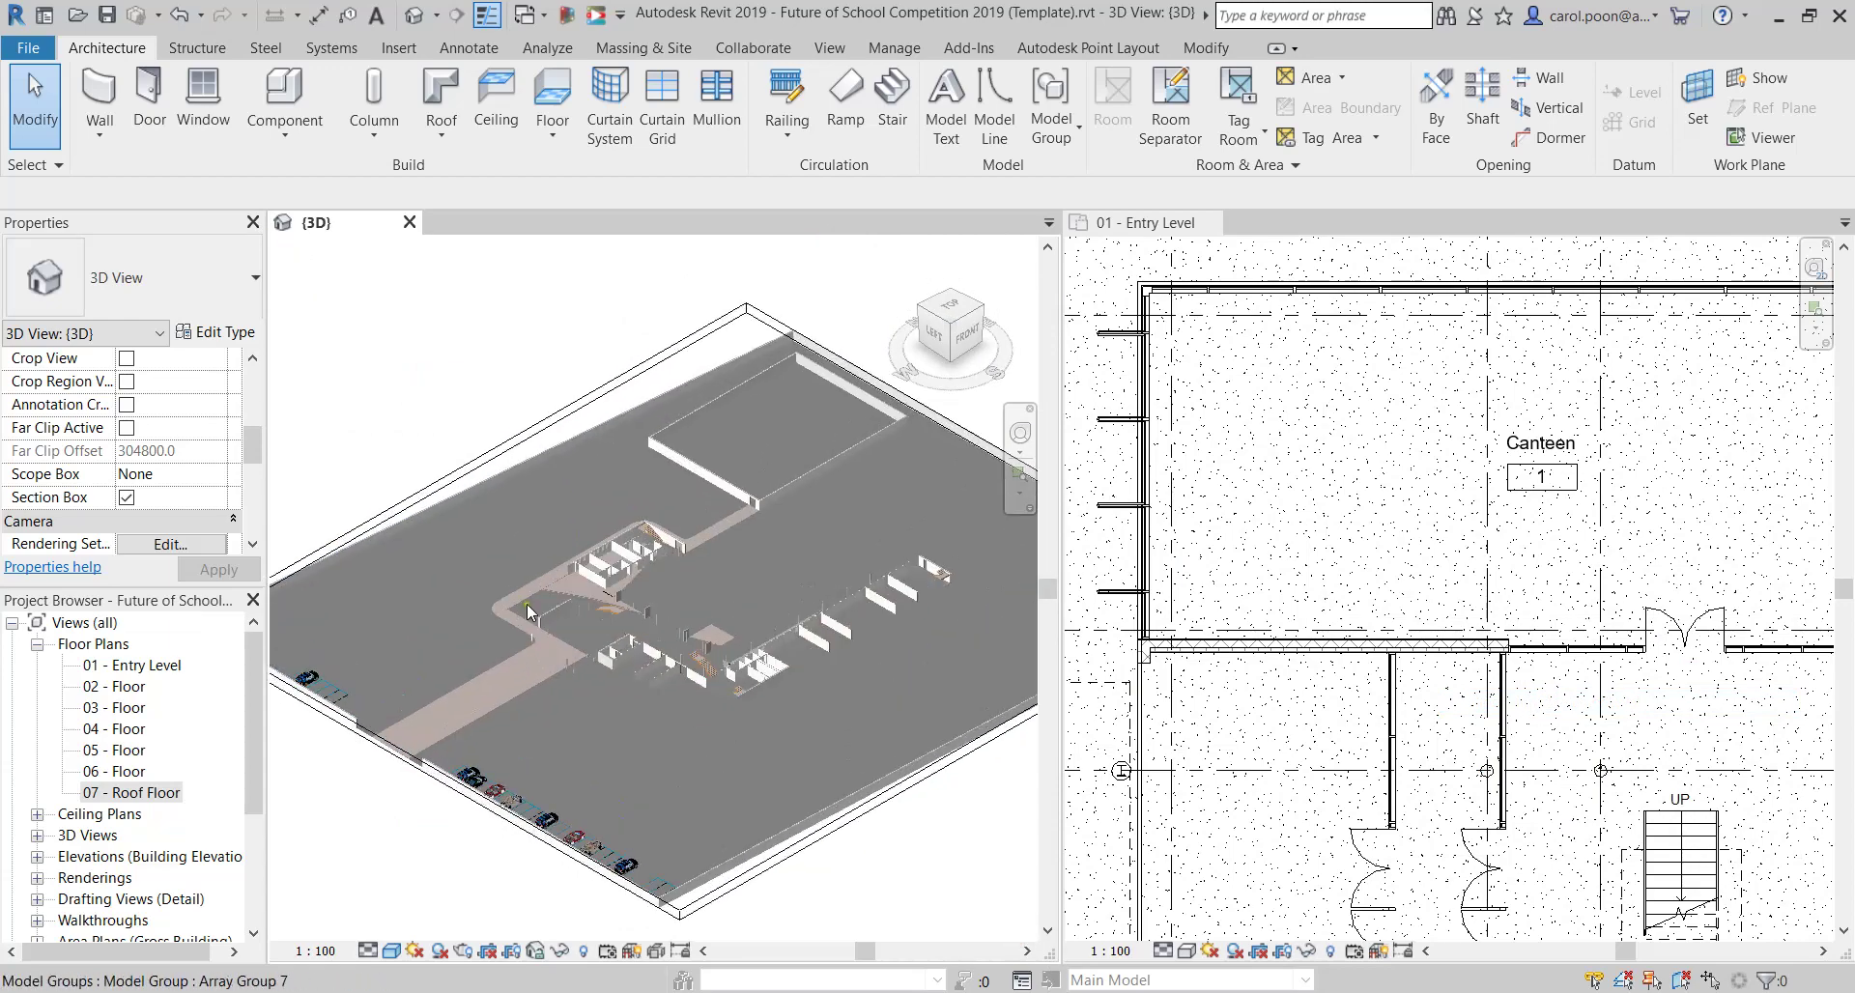
pyautogui.scroll(1, 532, 610)
pyautogui.scroll(1, 541, 609)
pyautogui.scroll(1, 551, 607)
pyautogui.scroll(1, 559, 606)
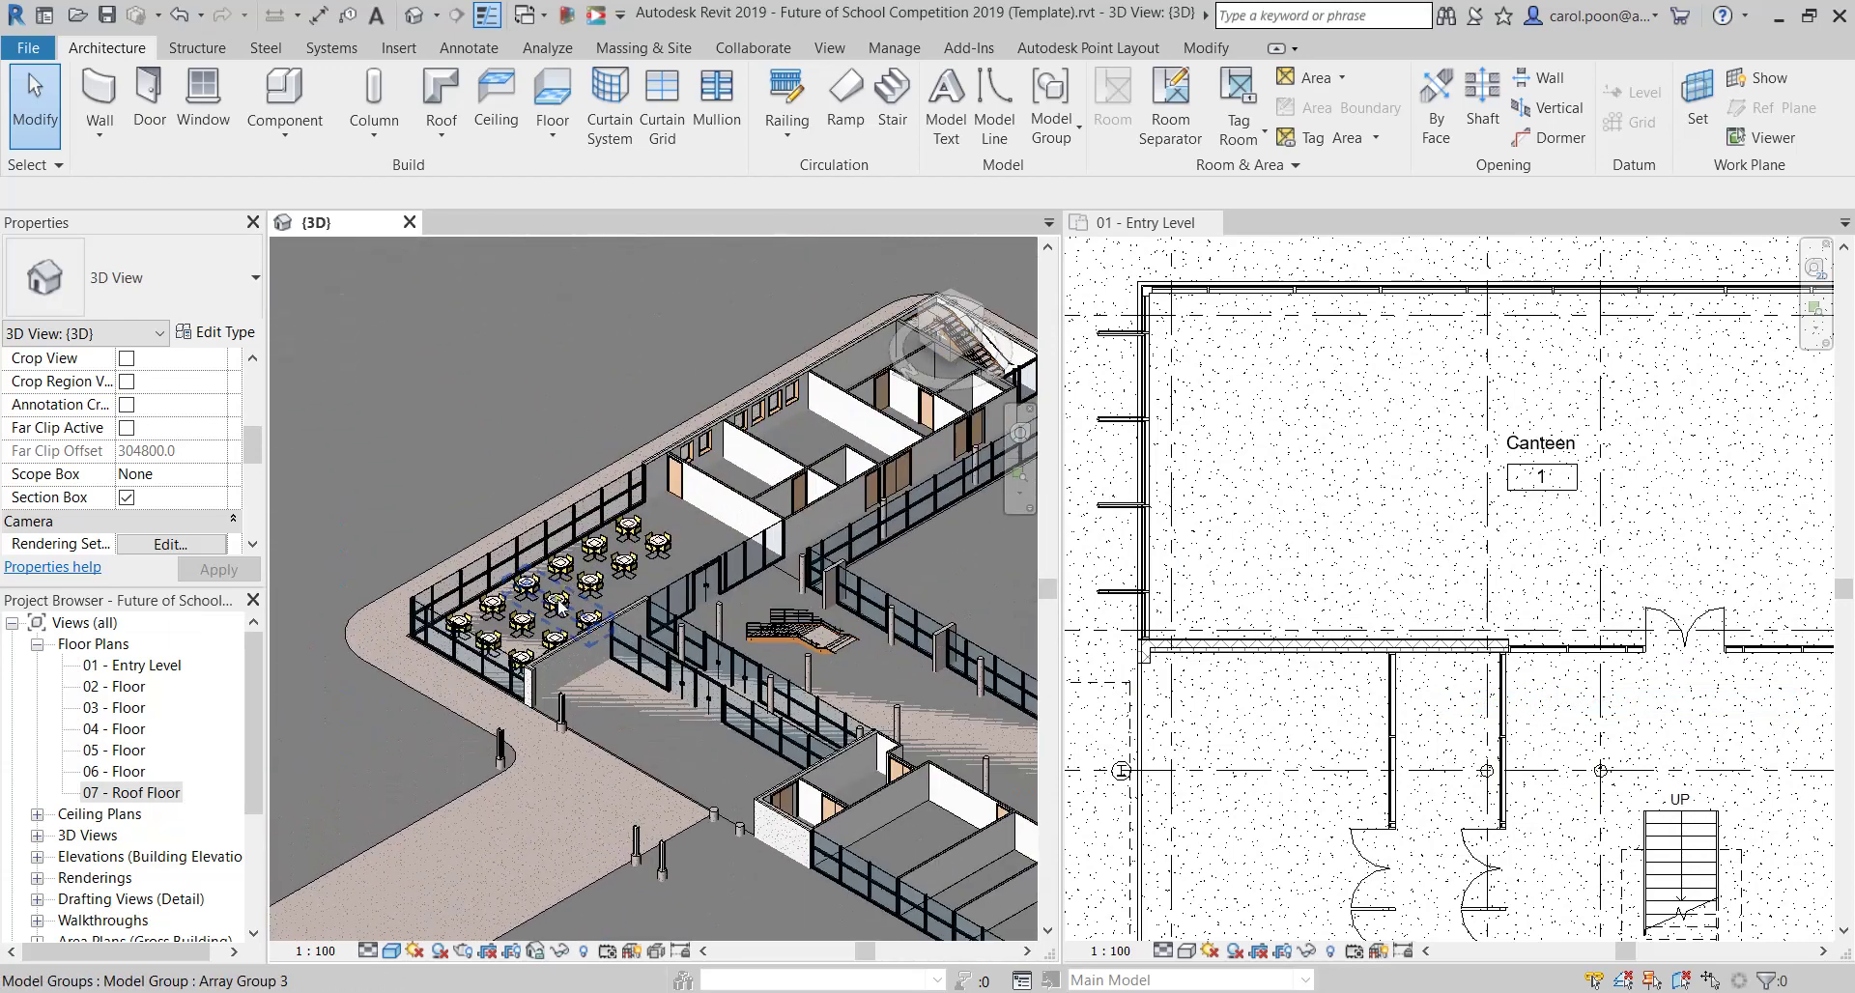
pyautogui.scroll(1, 558, 606)
pyautogui.scroll(1, 620, 500)
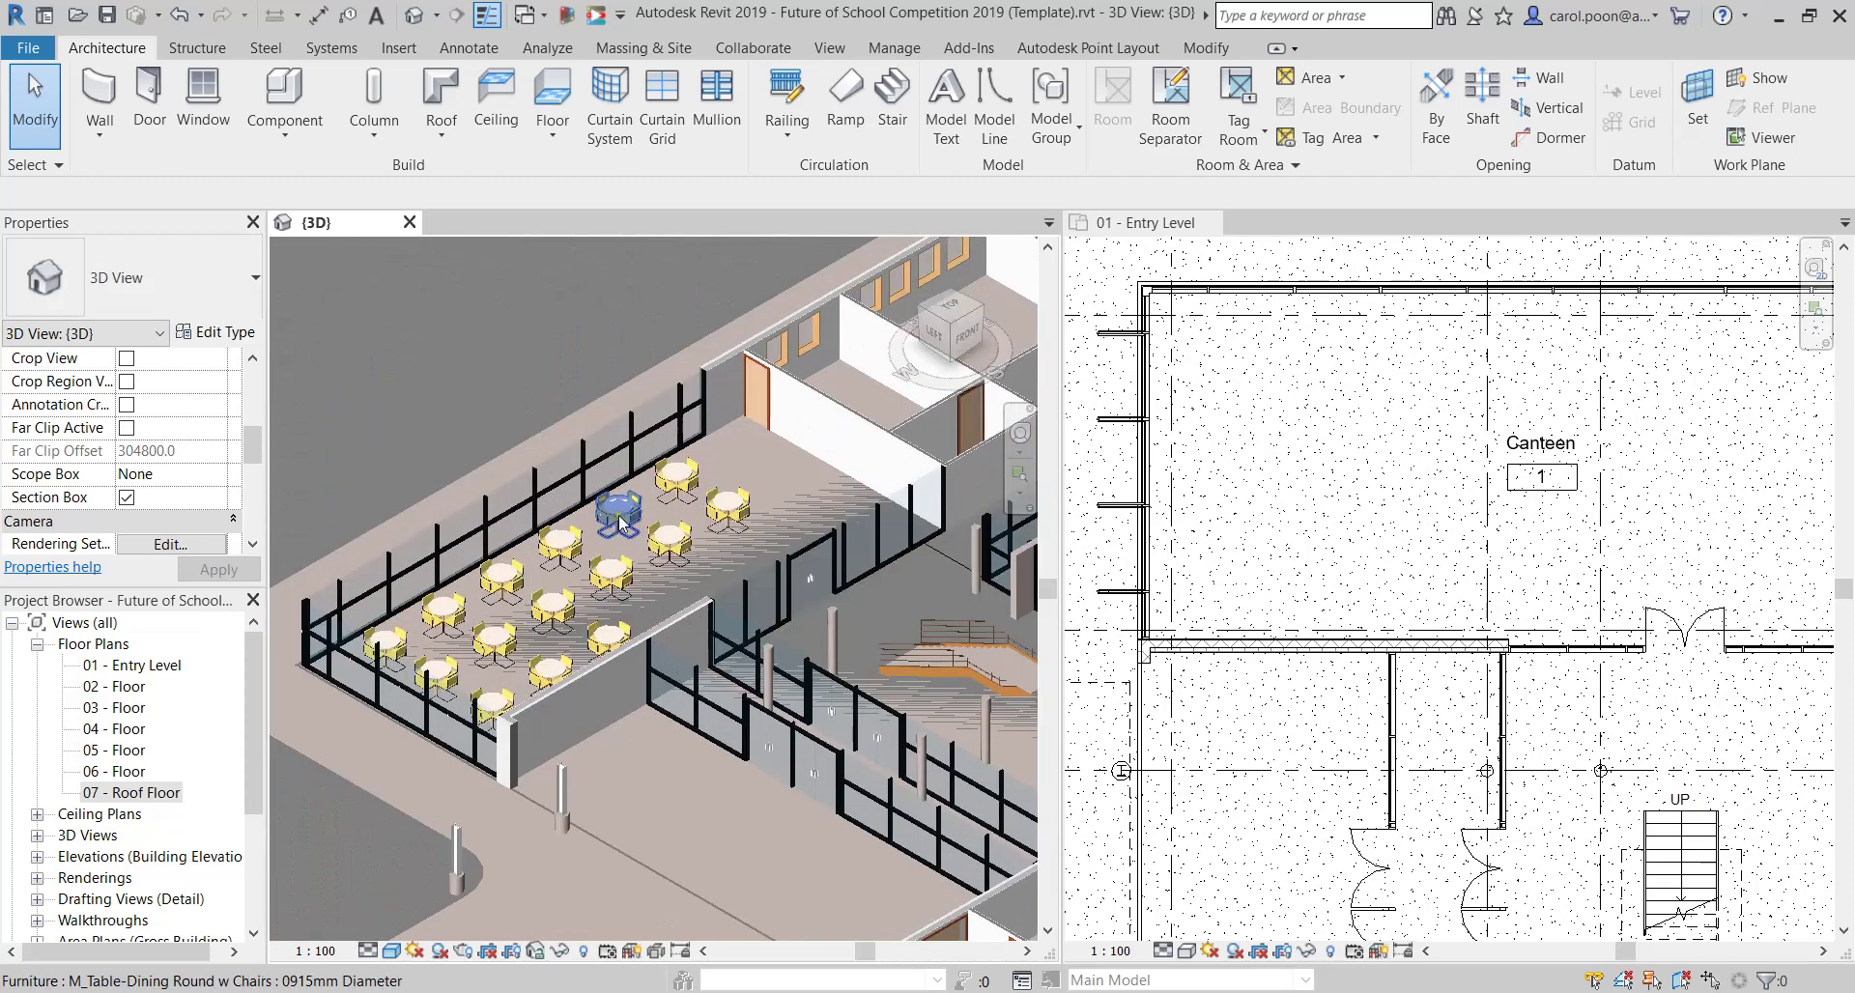
pyautogui.click(618, 513)
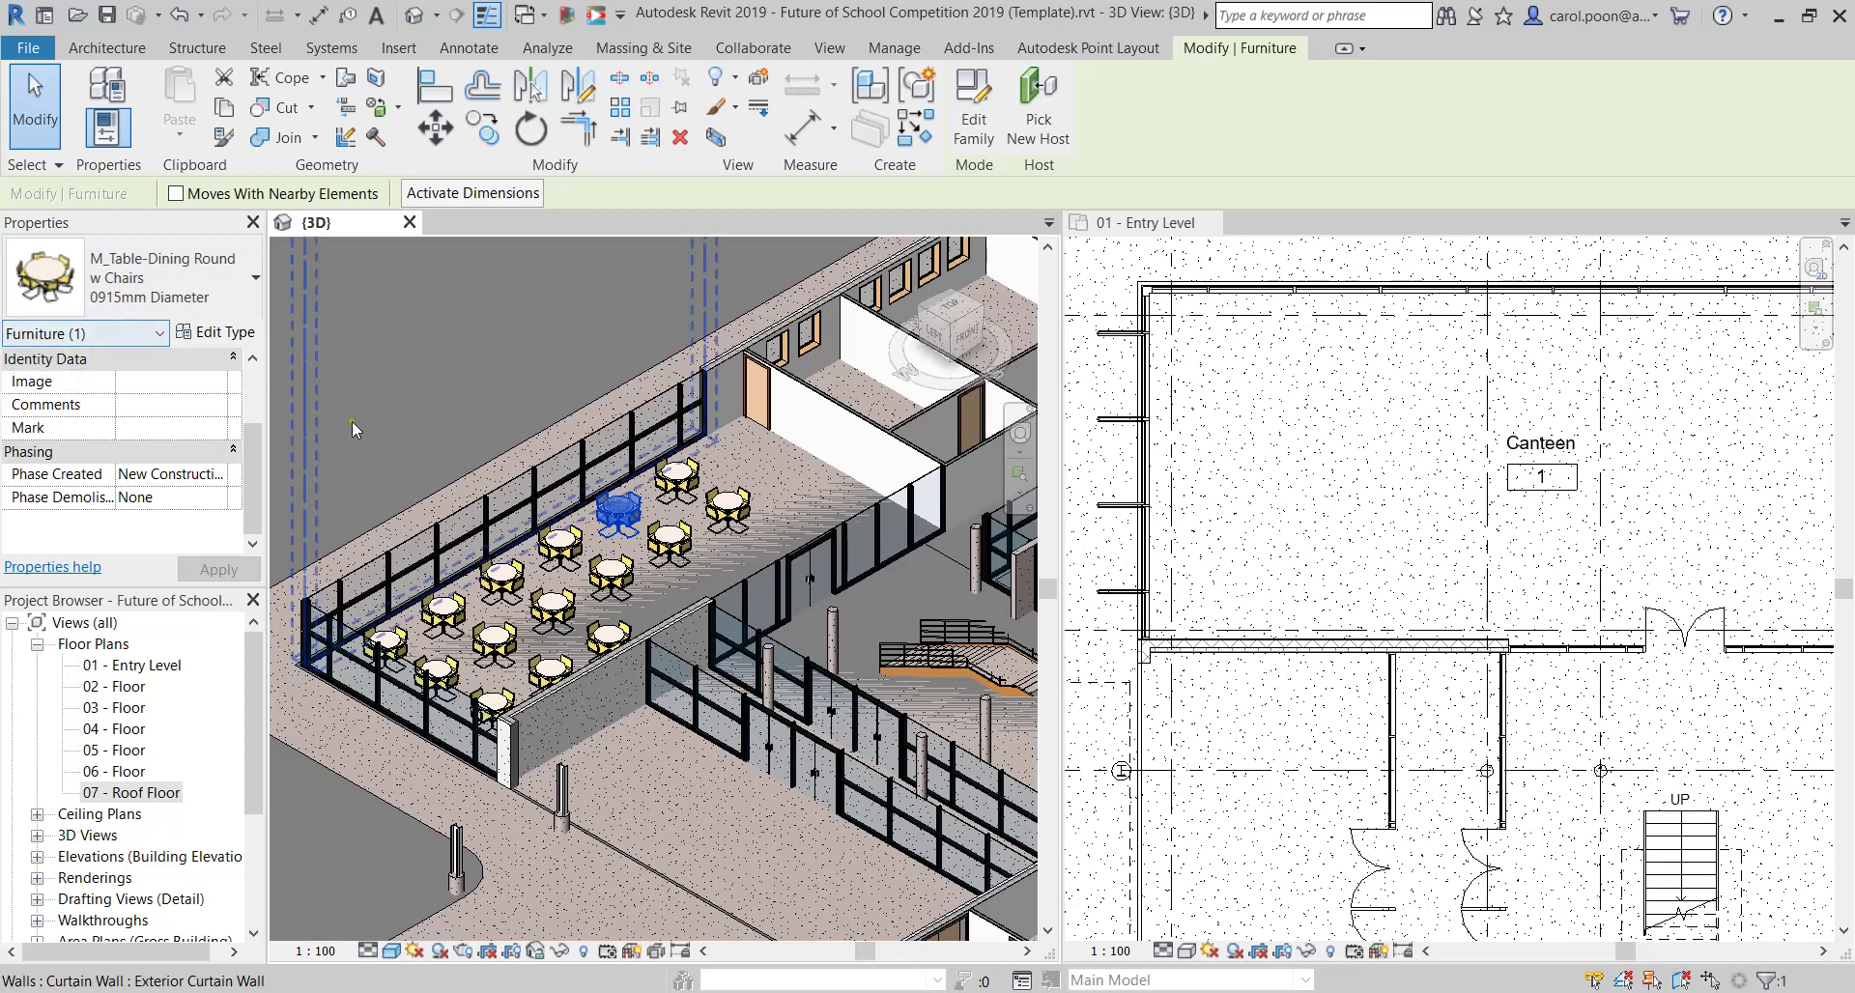
# Reactivate the 01 - Entry Level plan, clear the table selection, and browse its view properties.
pyautogui.click(1370, 503)
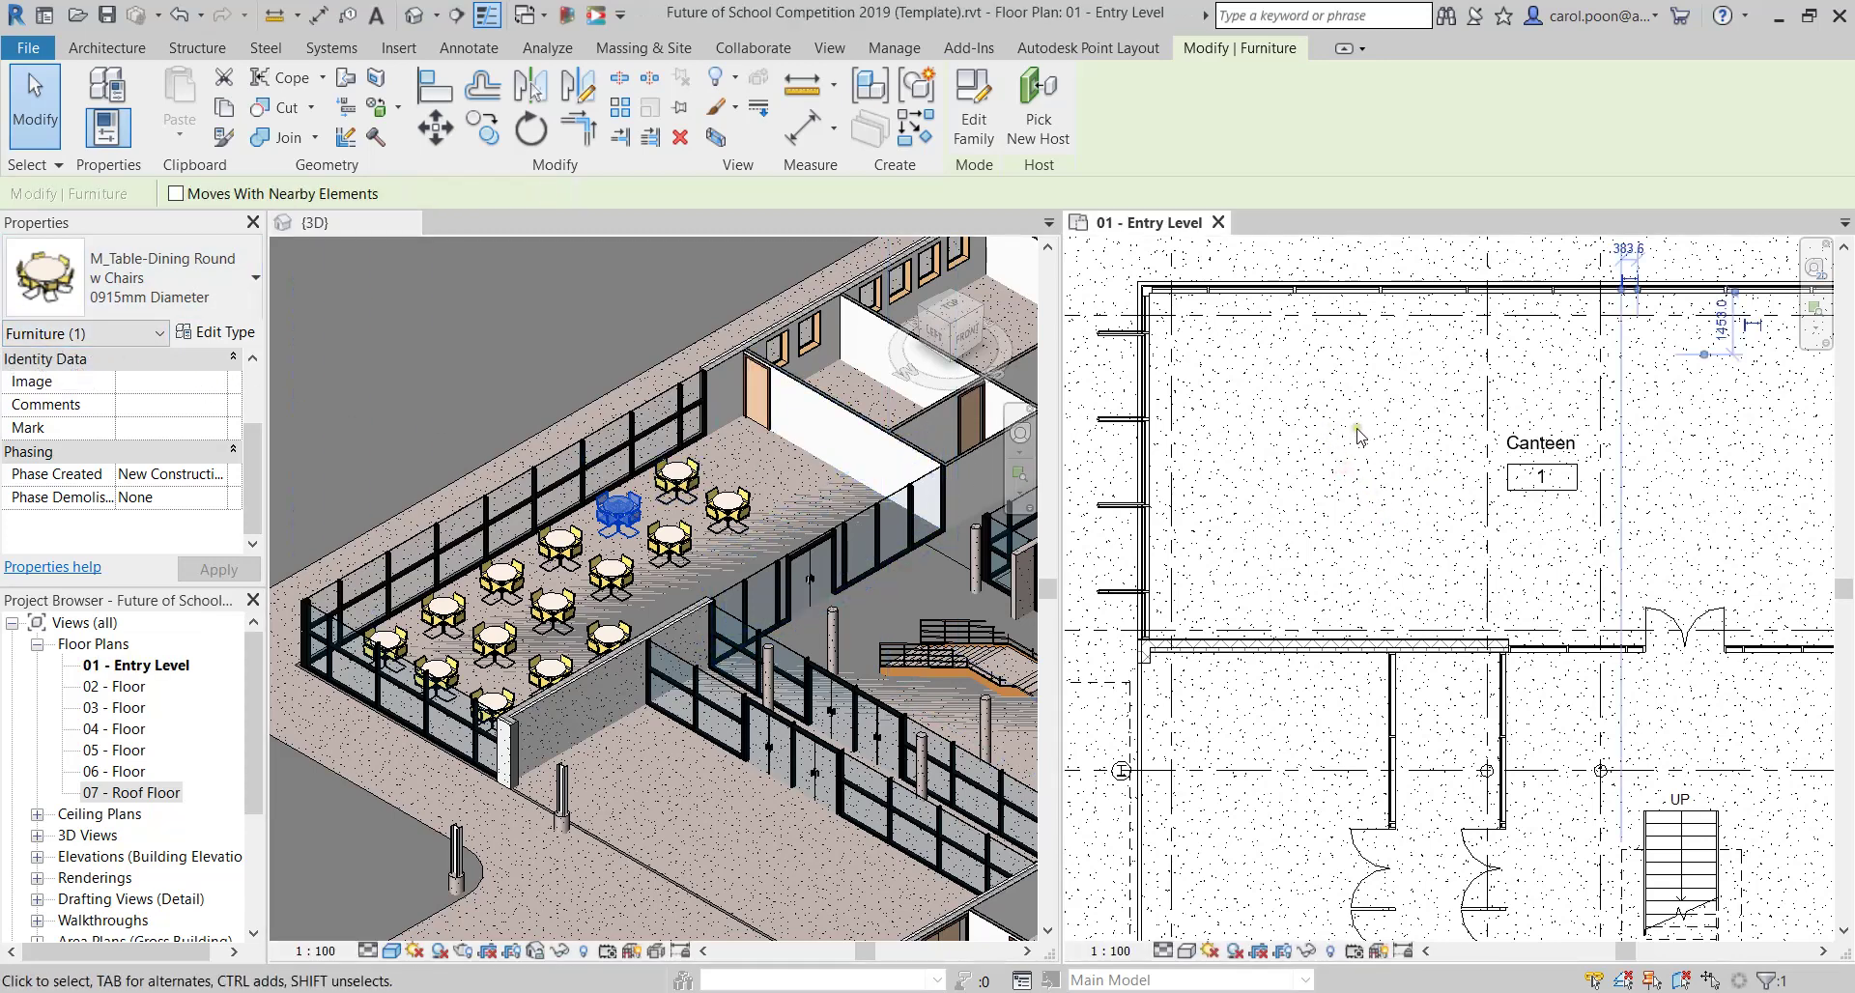
pyautogui.scroll(-3, 1356, 435)
pyautogui.scroll(-2, 1354, 434)
pyautogui.scroll(2, 1354, 434)
pyautogui.scroll(2, 1351, 455)
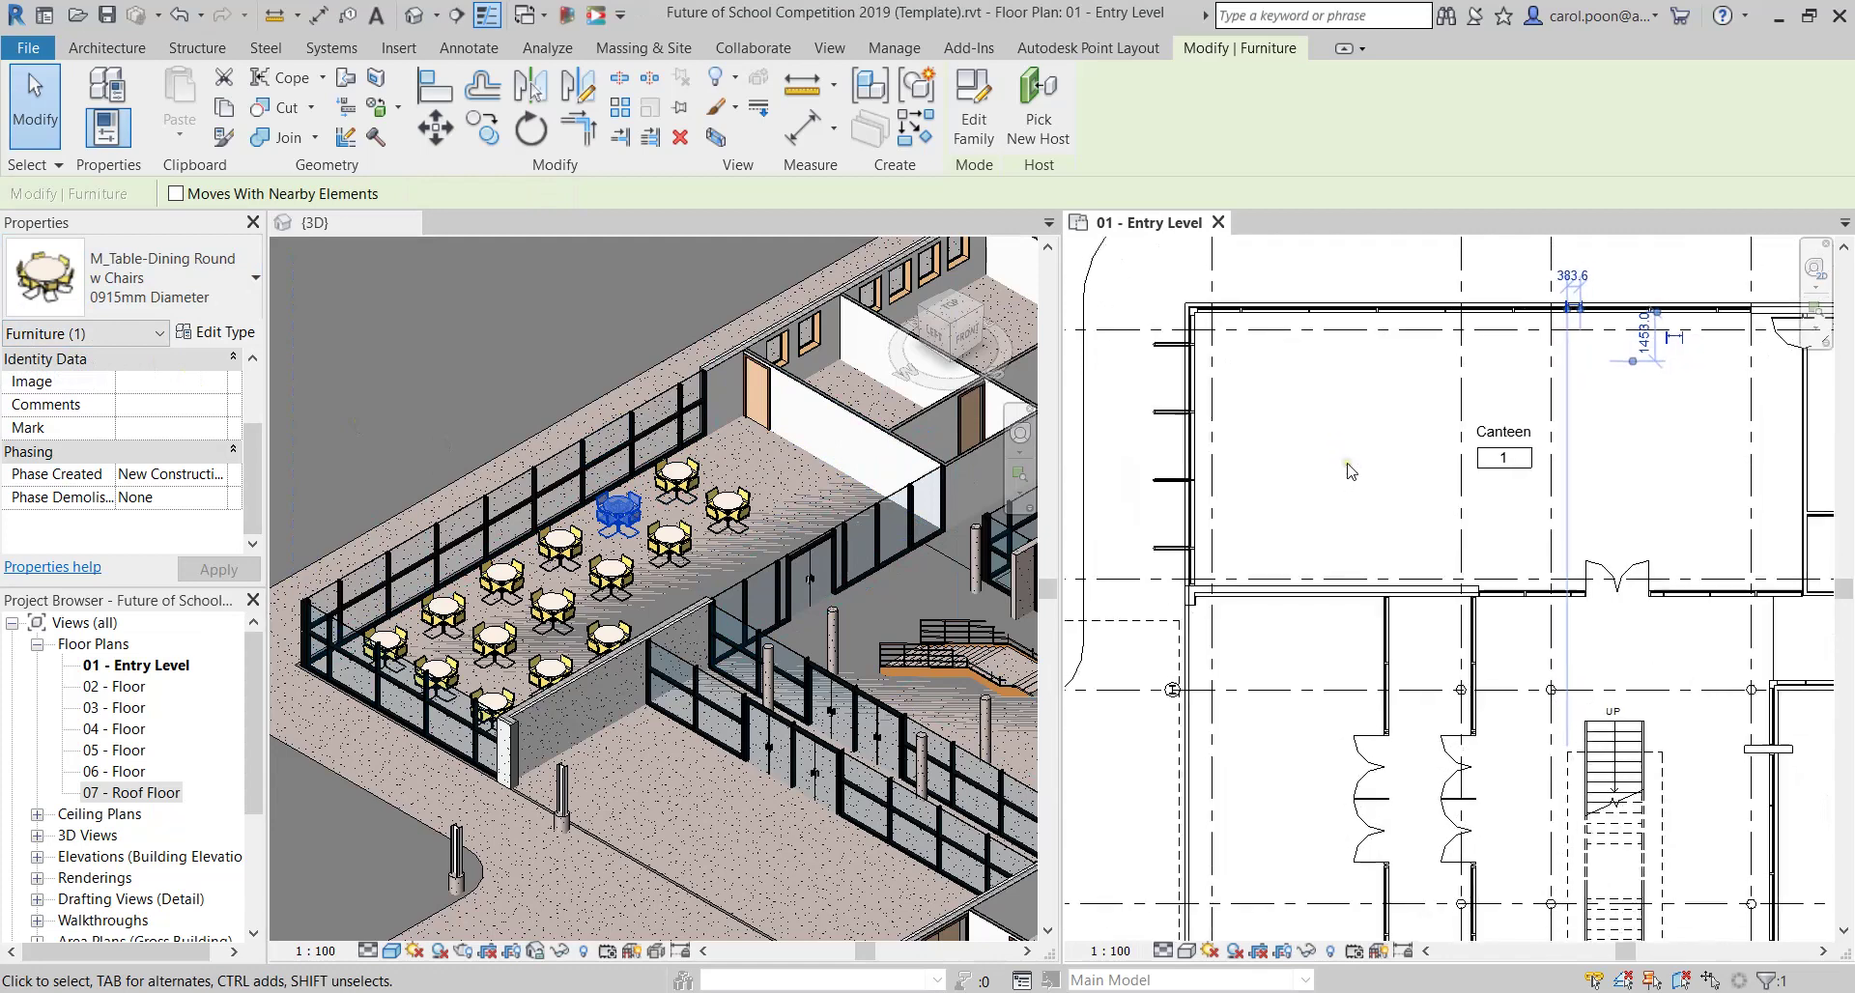
pyautogui.click(1348, 466)
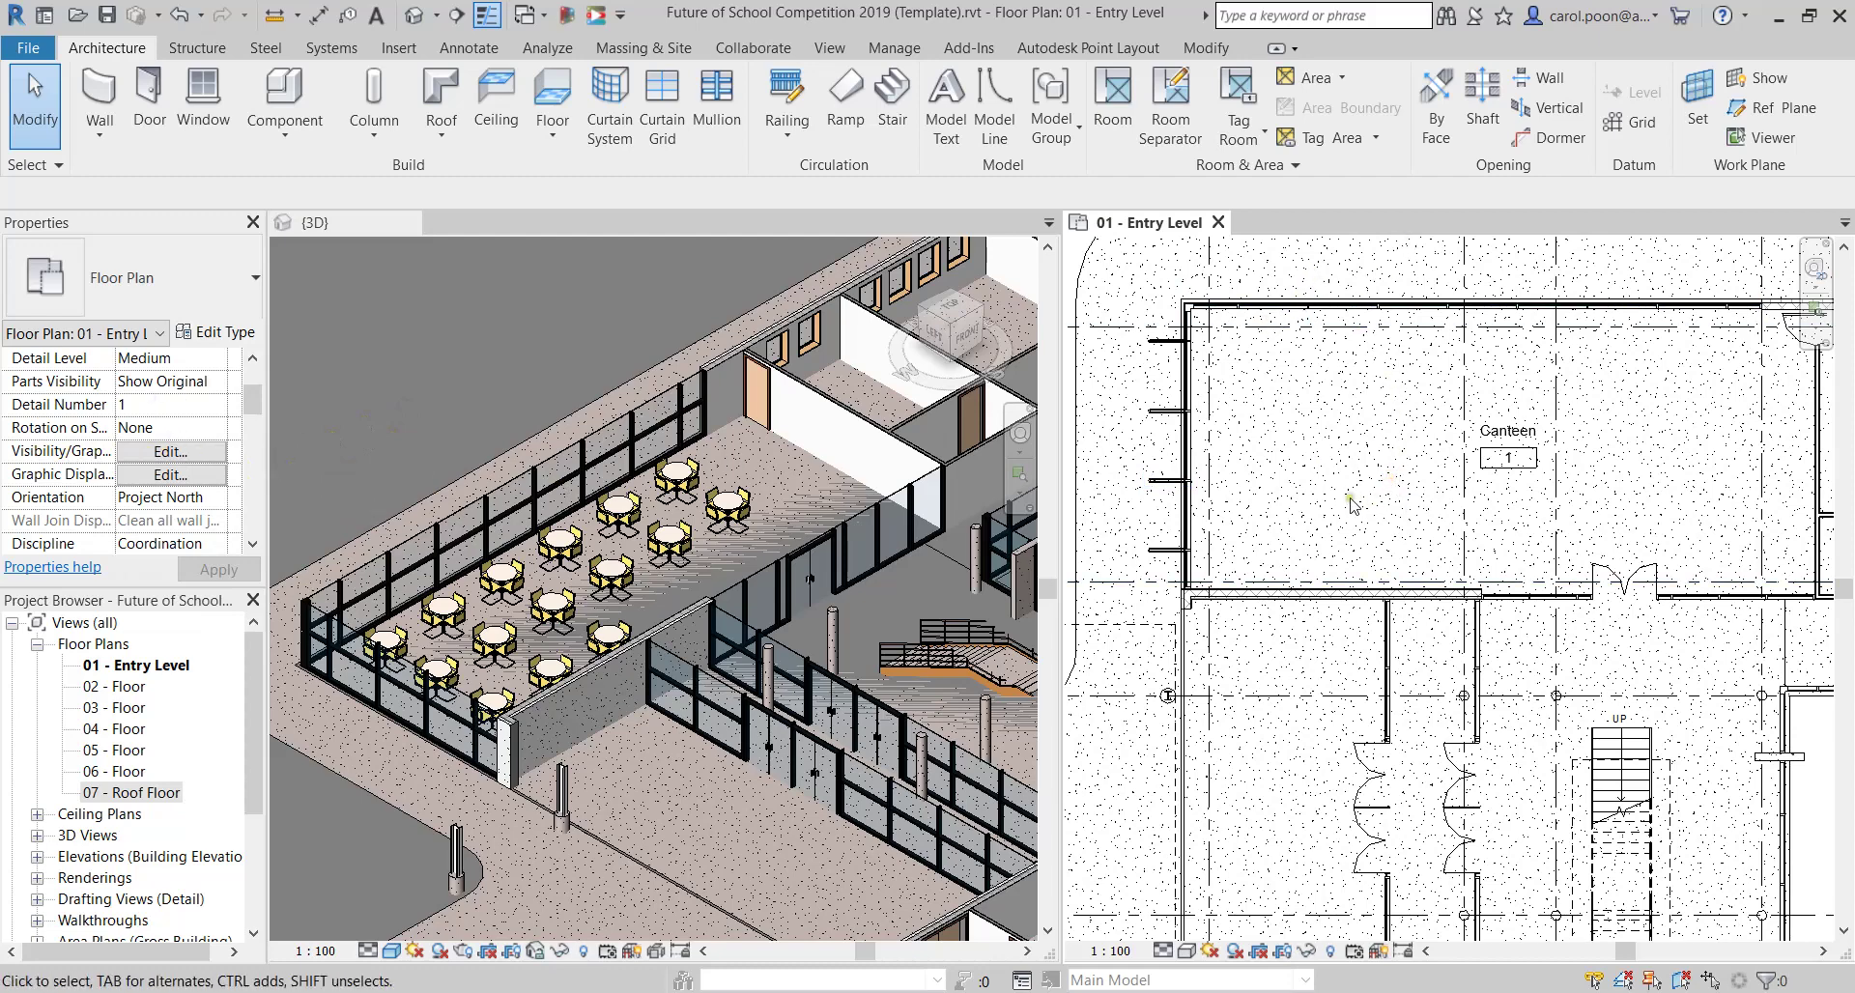
pyautogui.scroll(-5, 1346, 498)
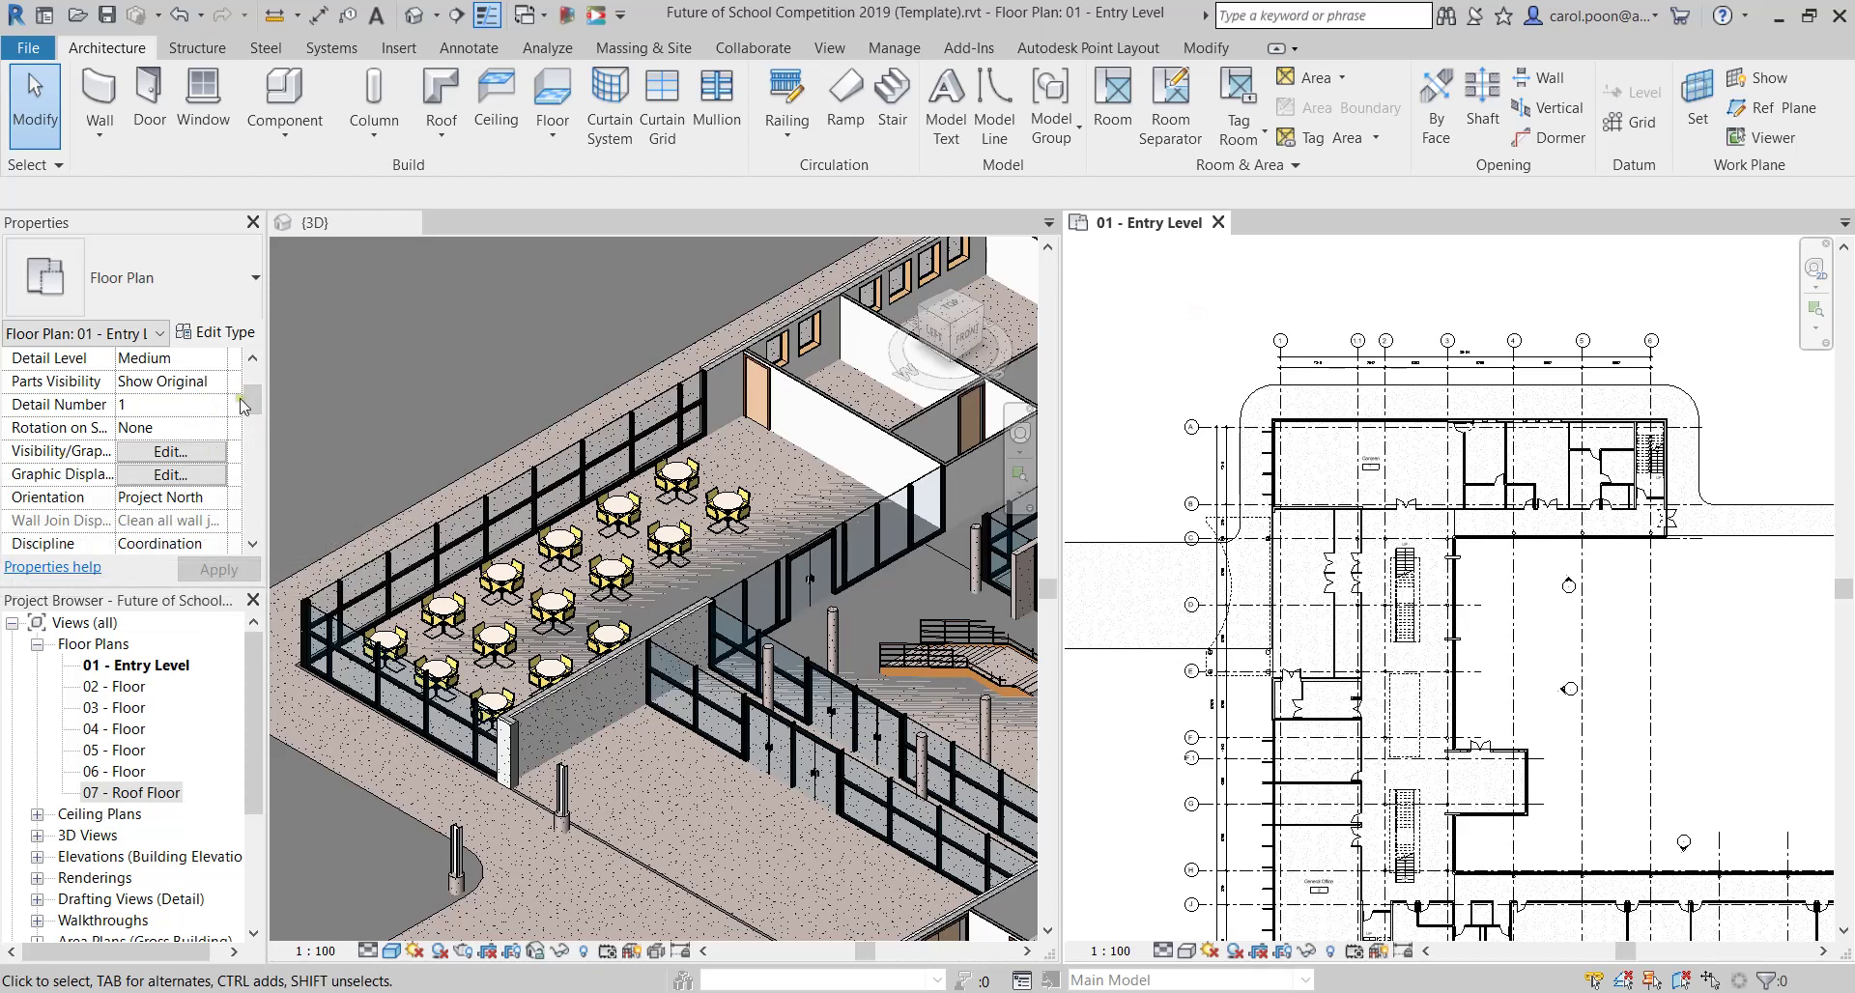
pyautogui.moveTo(250, 401); pyautogui.dragTo(247, 372)
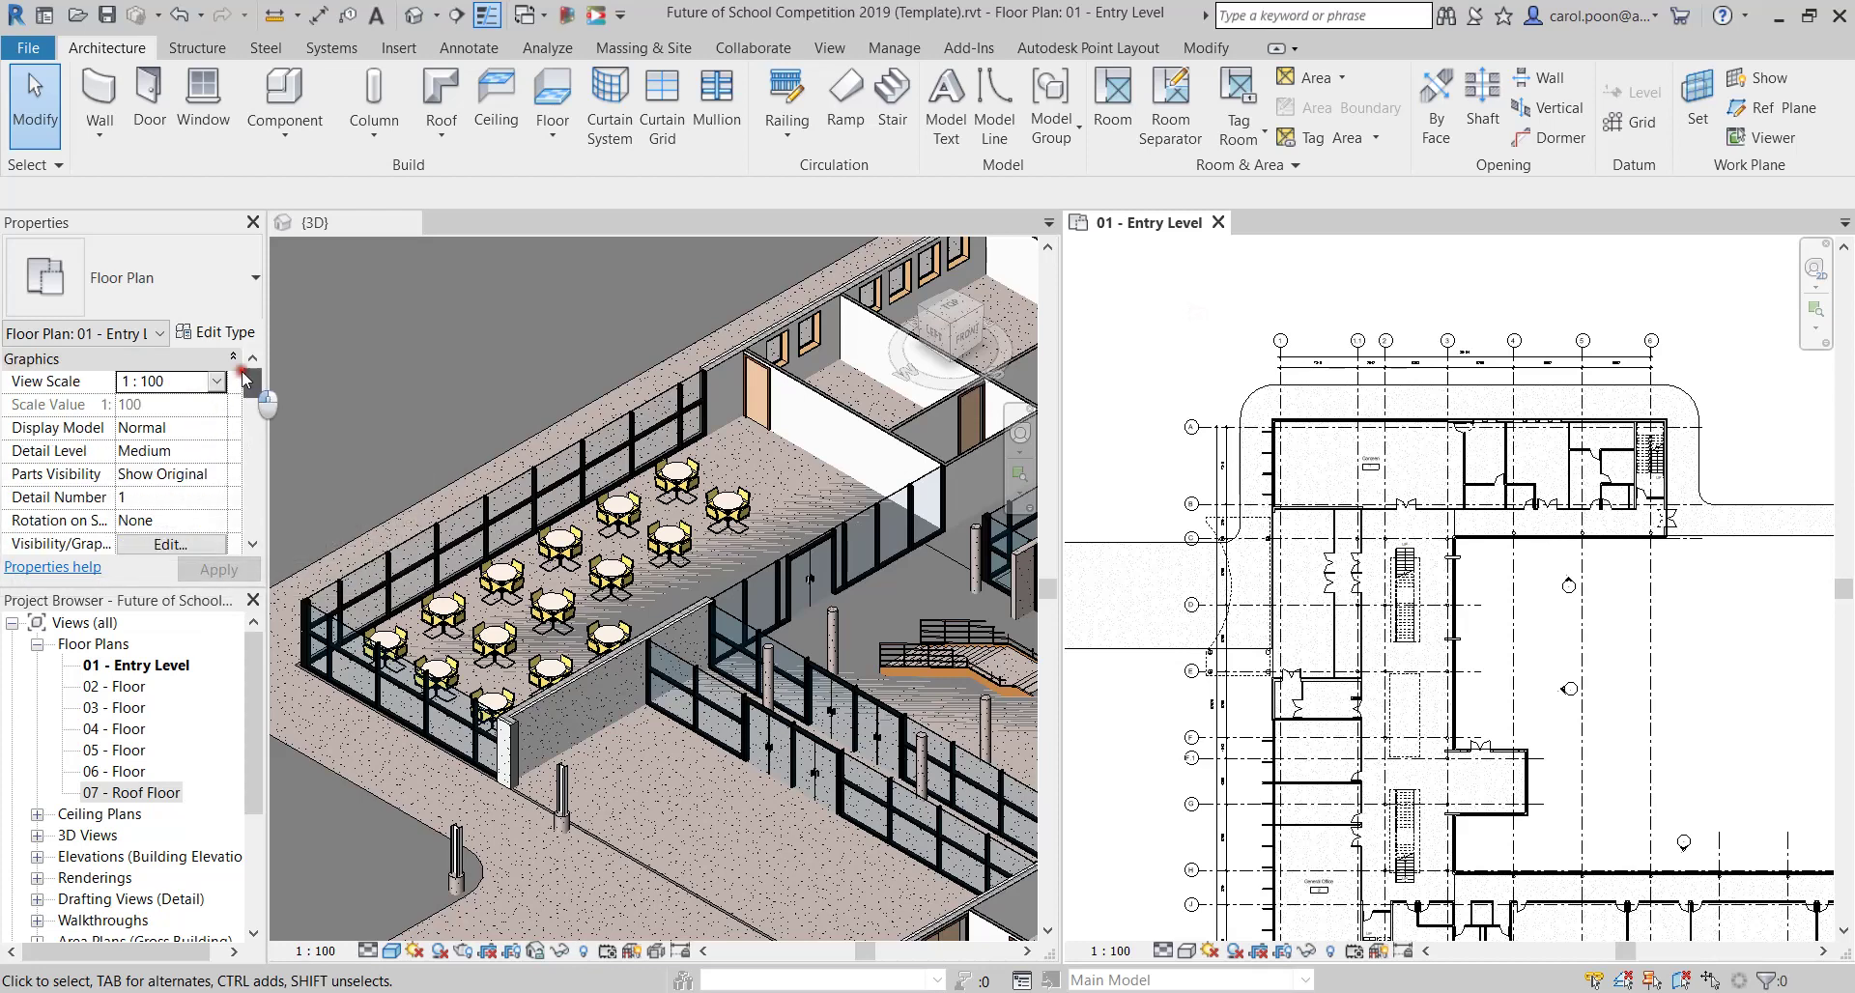
pyautogui.click(251, 543)
pyautogui.click(251, 543)
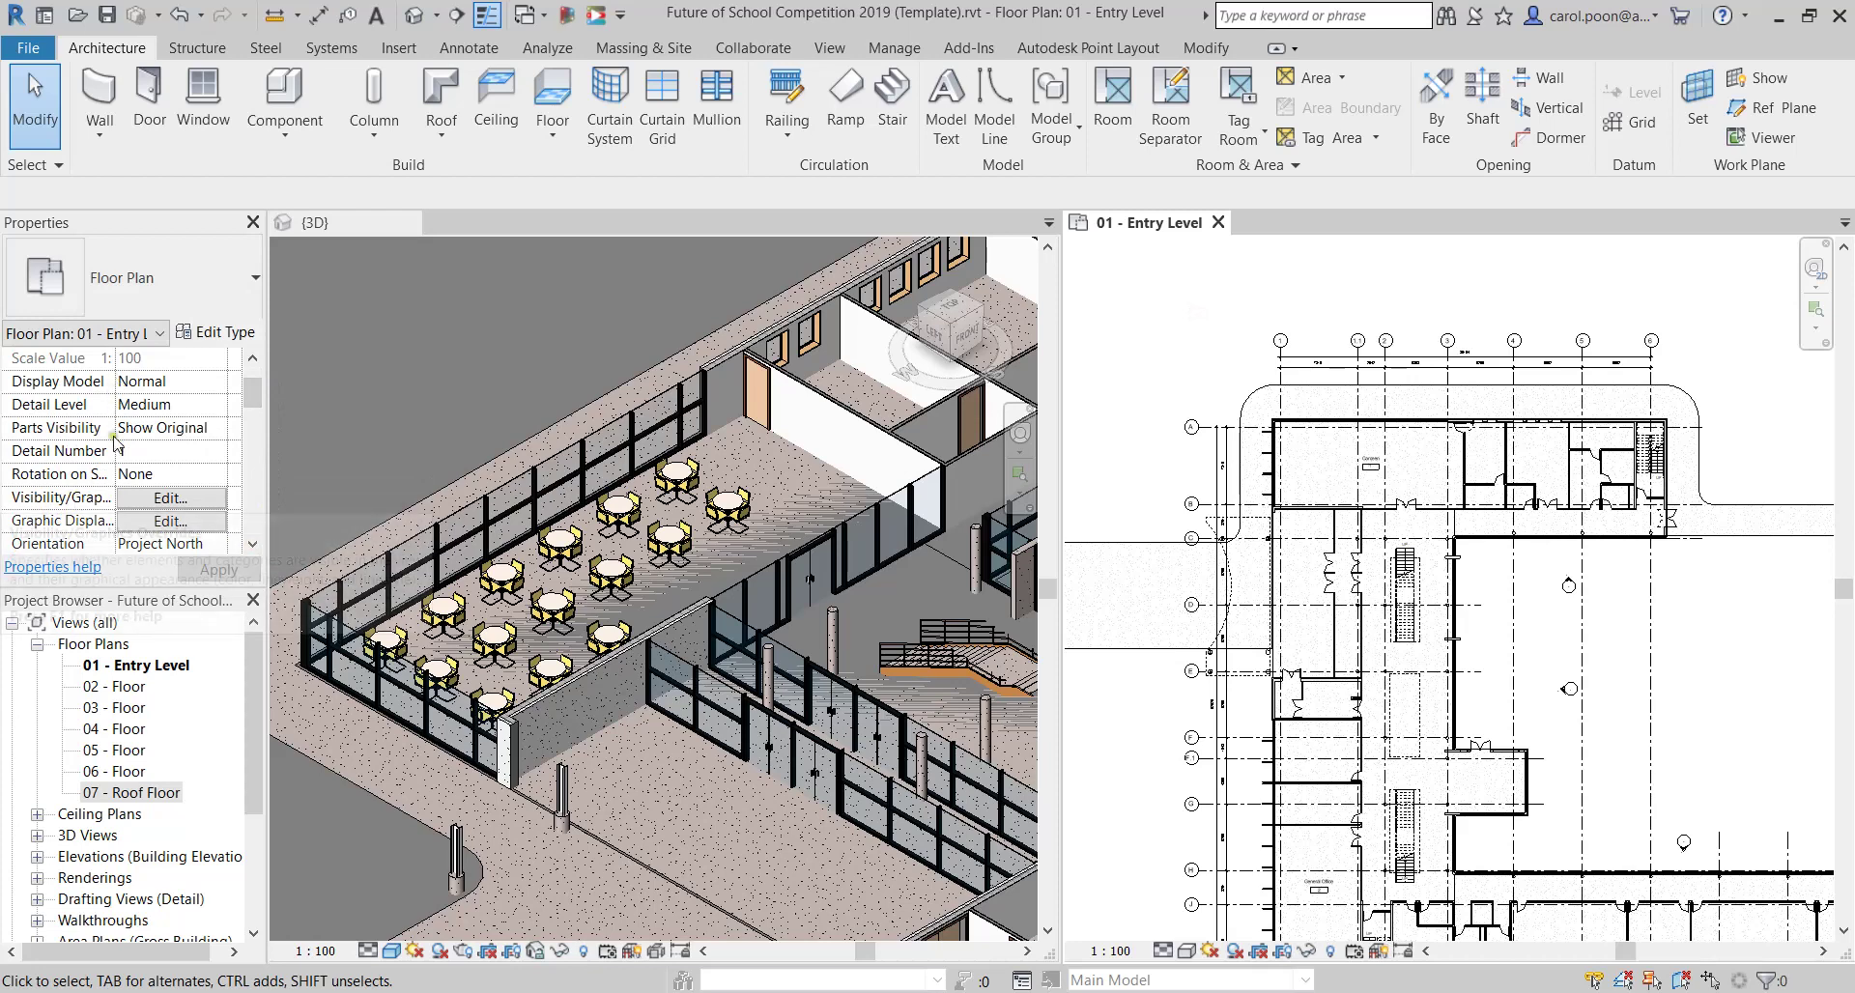
# Give the Furniture category a yellow graphic override in the 3D view's Visibility/Graphics settings.
pyautogui.click(267, 335)
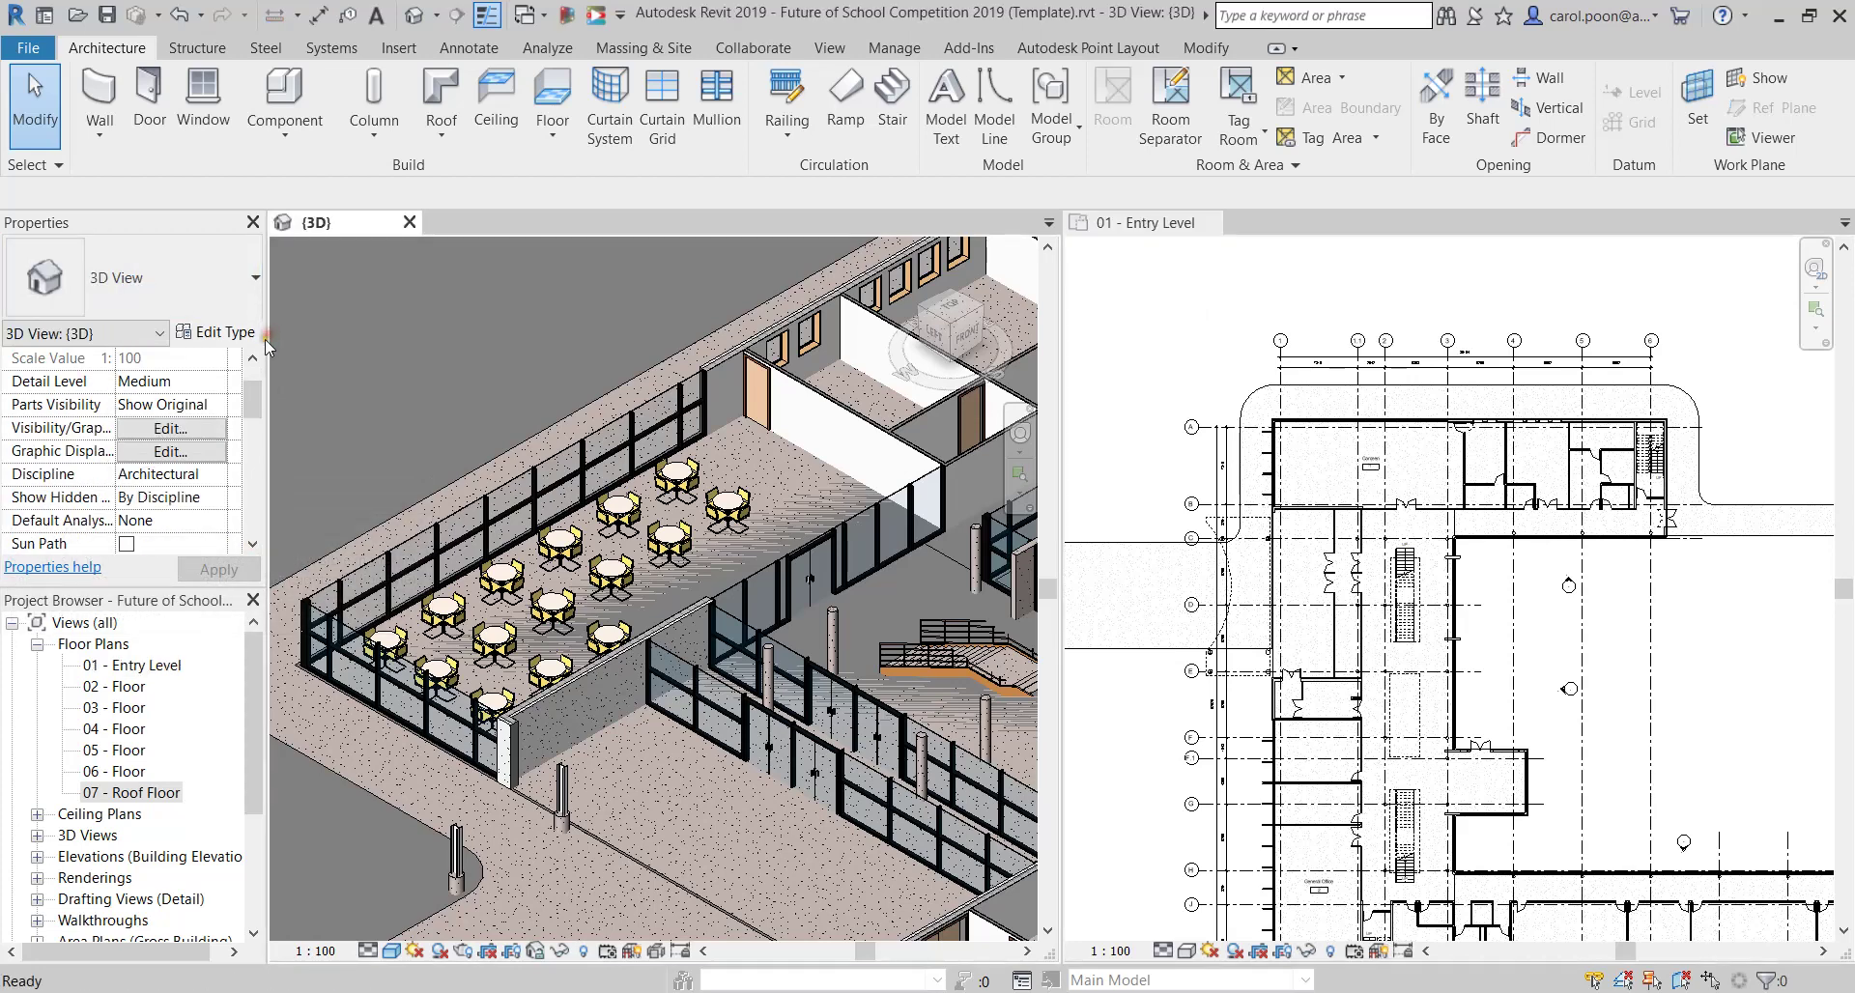
pyautogui.moveTo(267, 350); pyautogui.dragTo(374, 352)
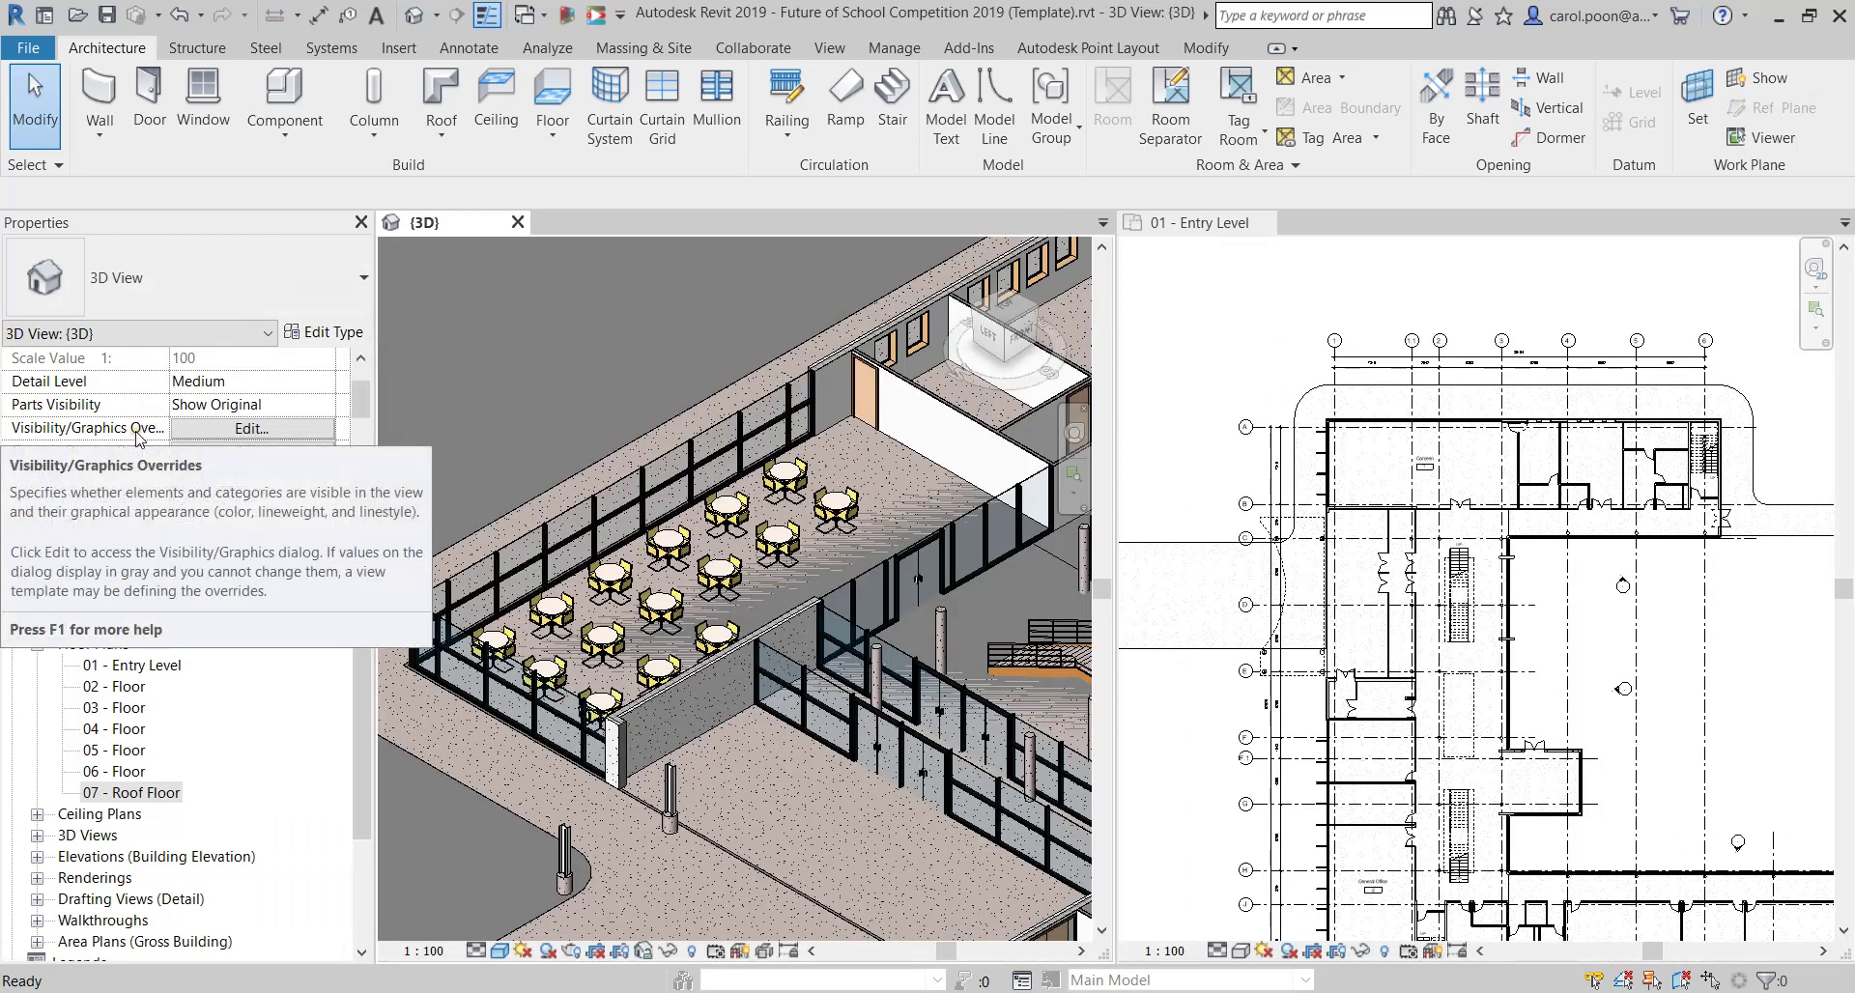
pyautogui.click(200, 432)
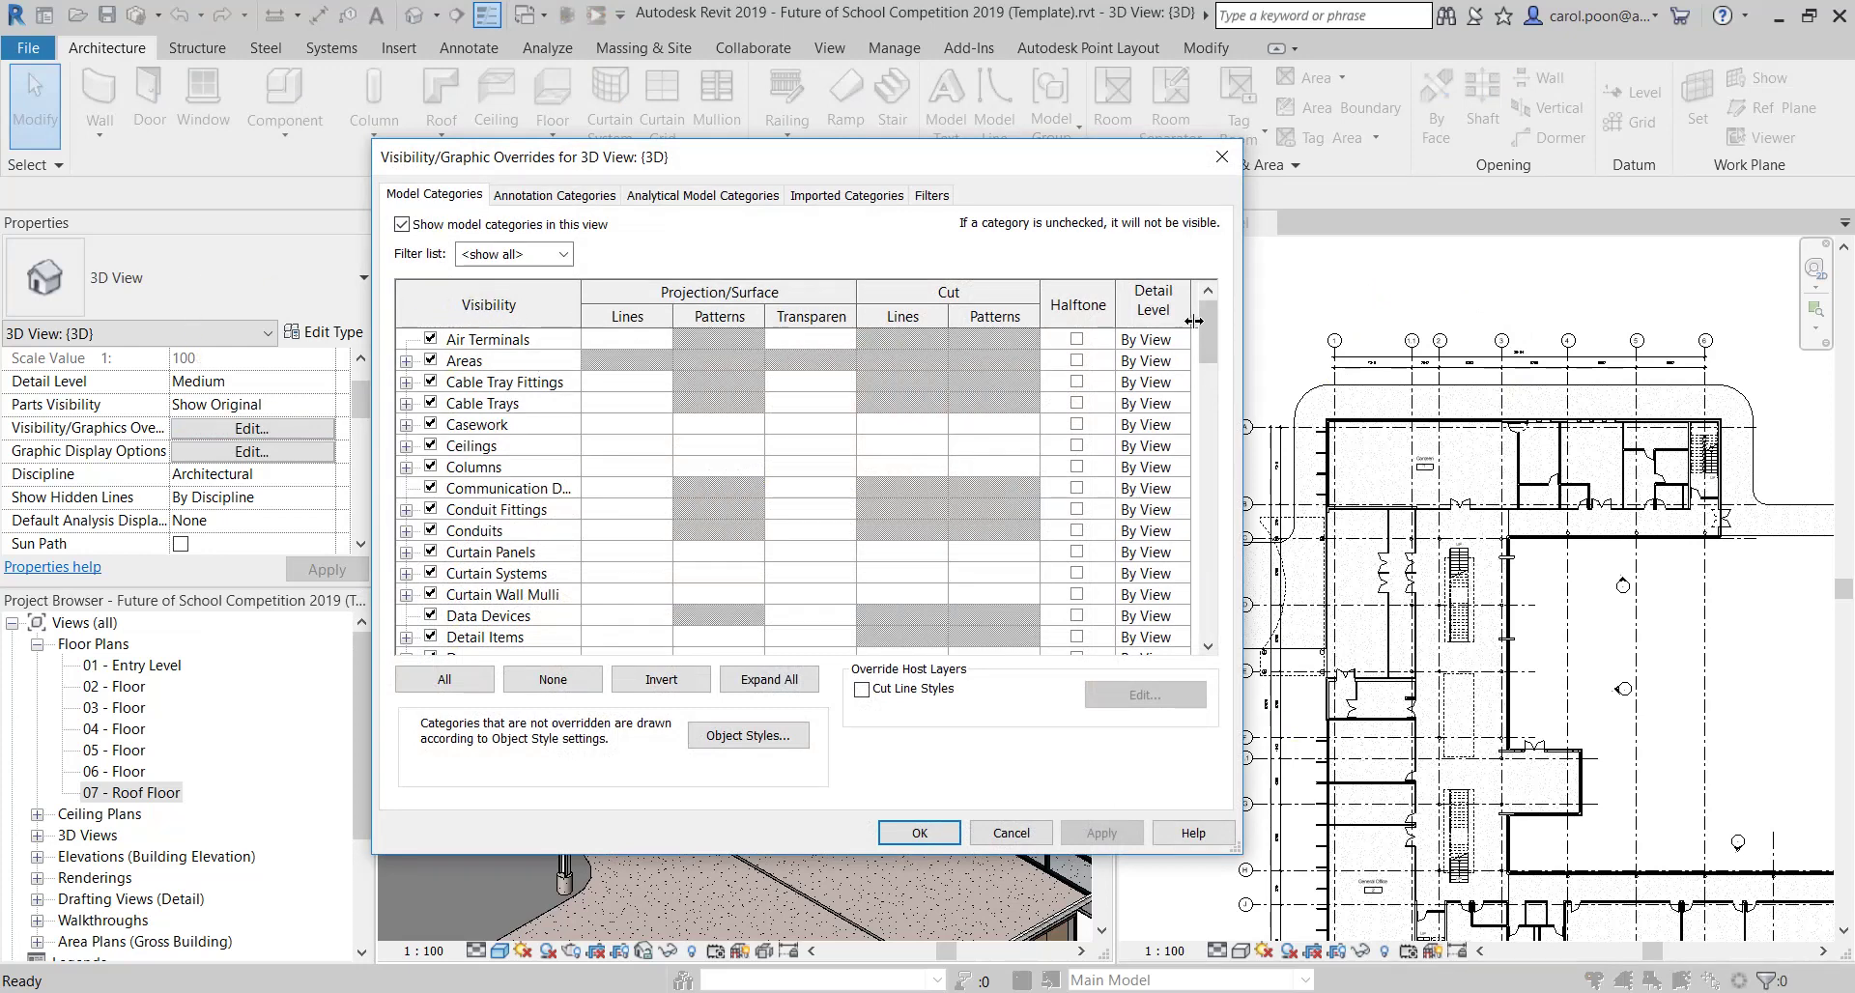
pyautogui.moveTo(1208, 315); pyautogui.dragTo(1185, 580)
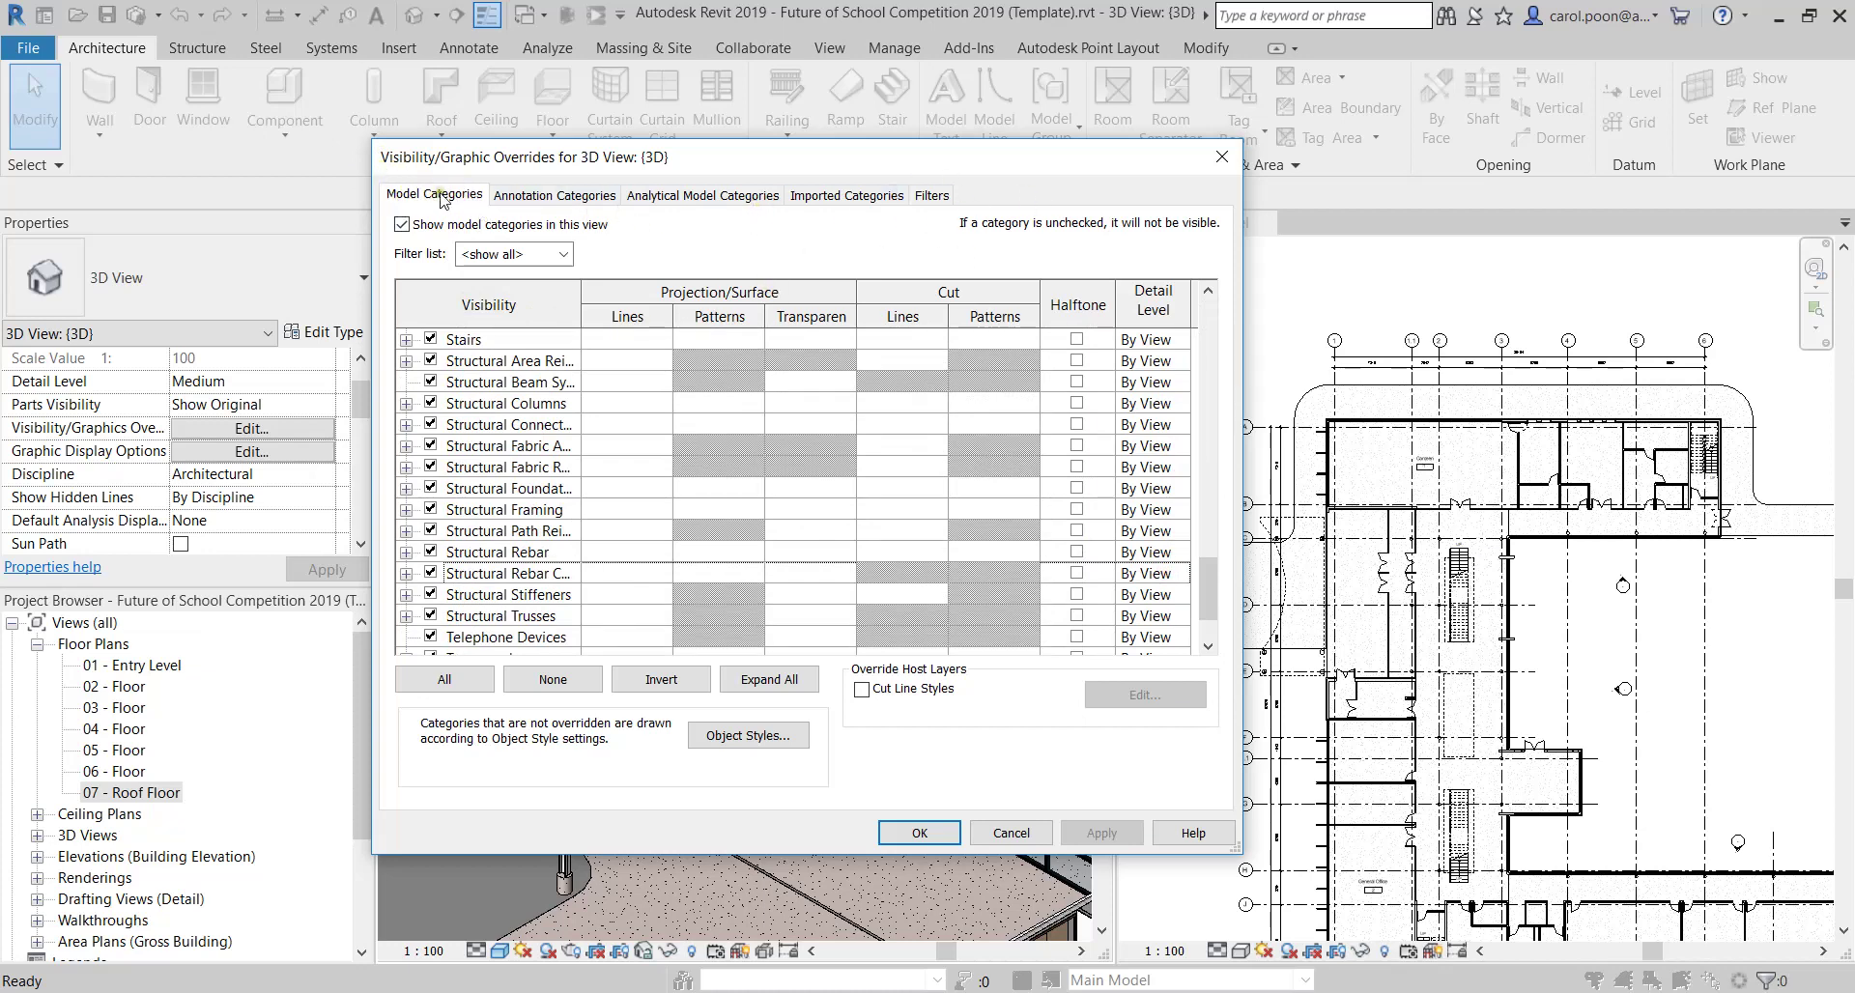
pyautogui.scroll(1, 471, 579)
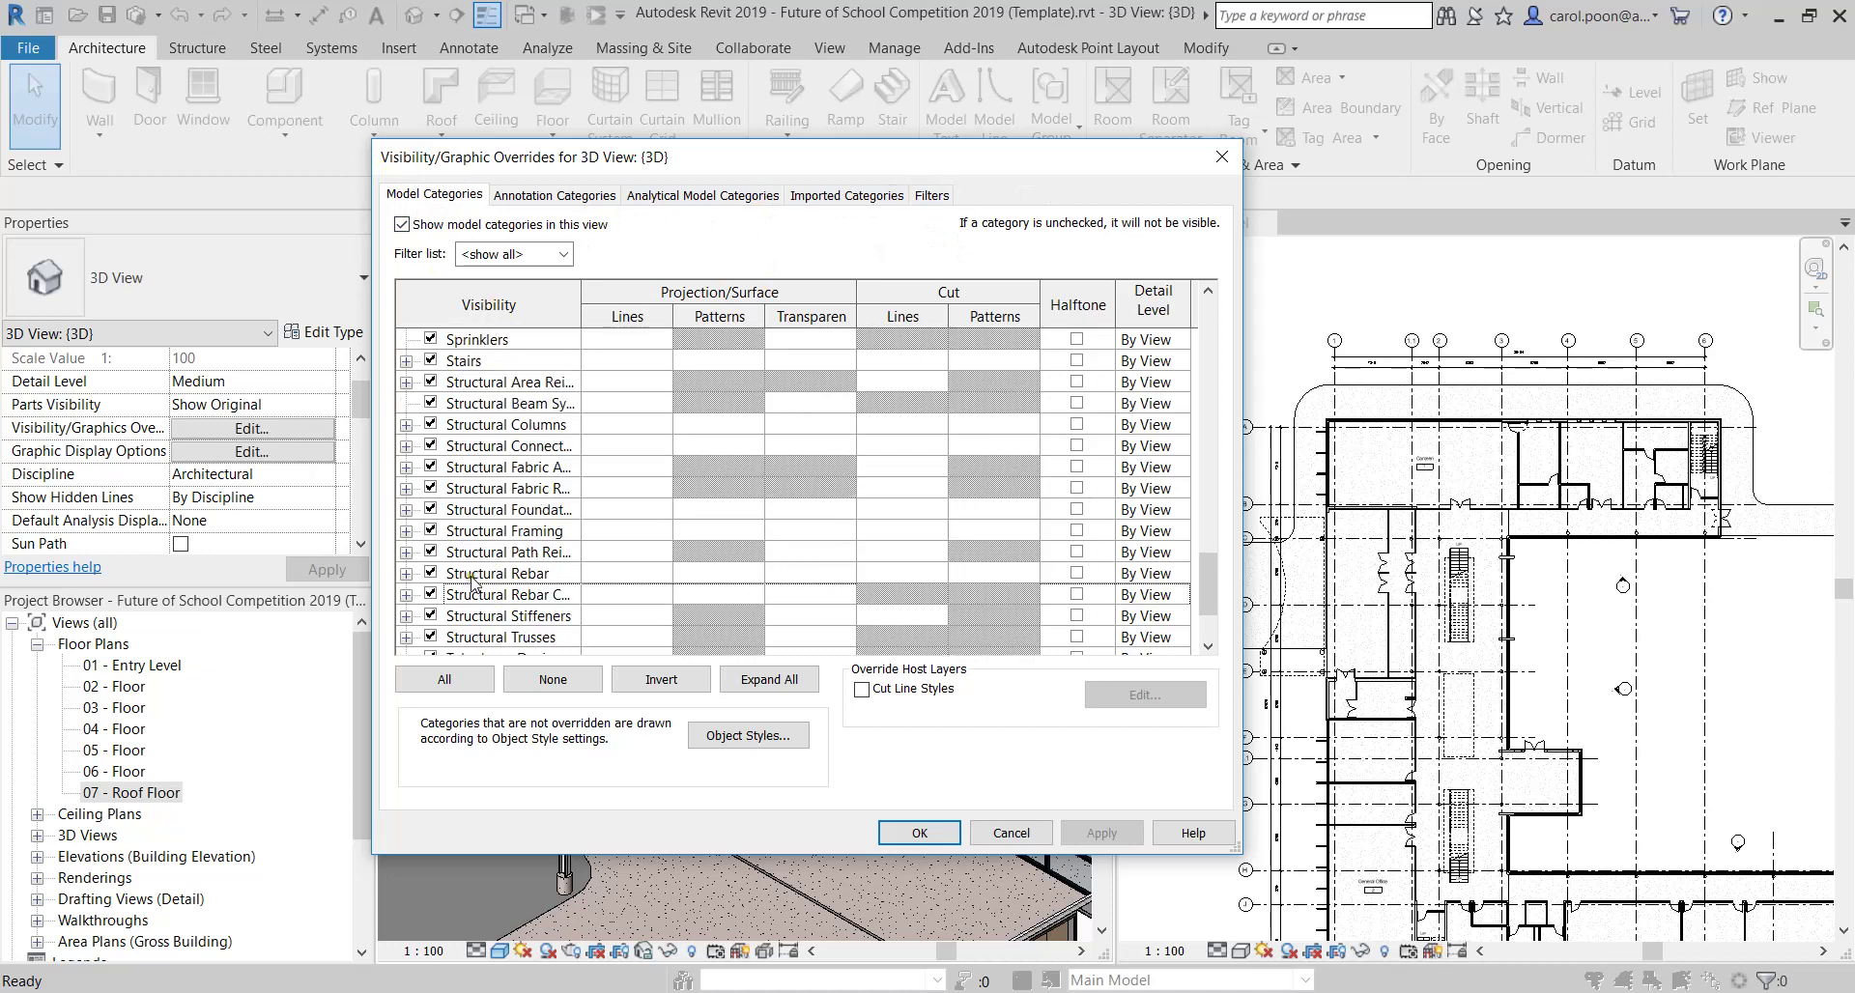
pyautogui.scroll(1, 478, 570)
pyautogui.scroll(2, 498, 551)
pyautogui.press('f')
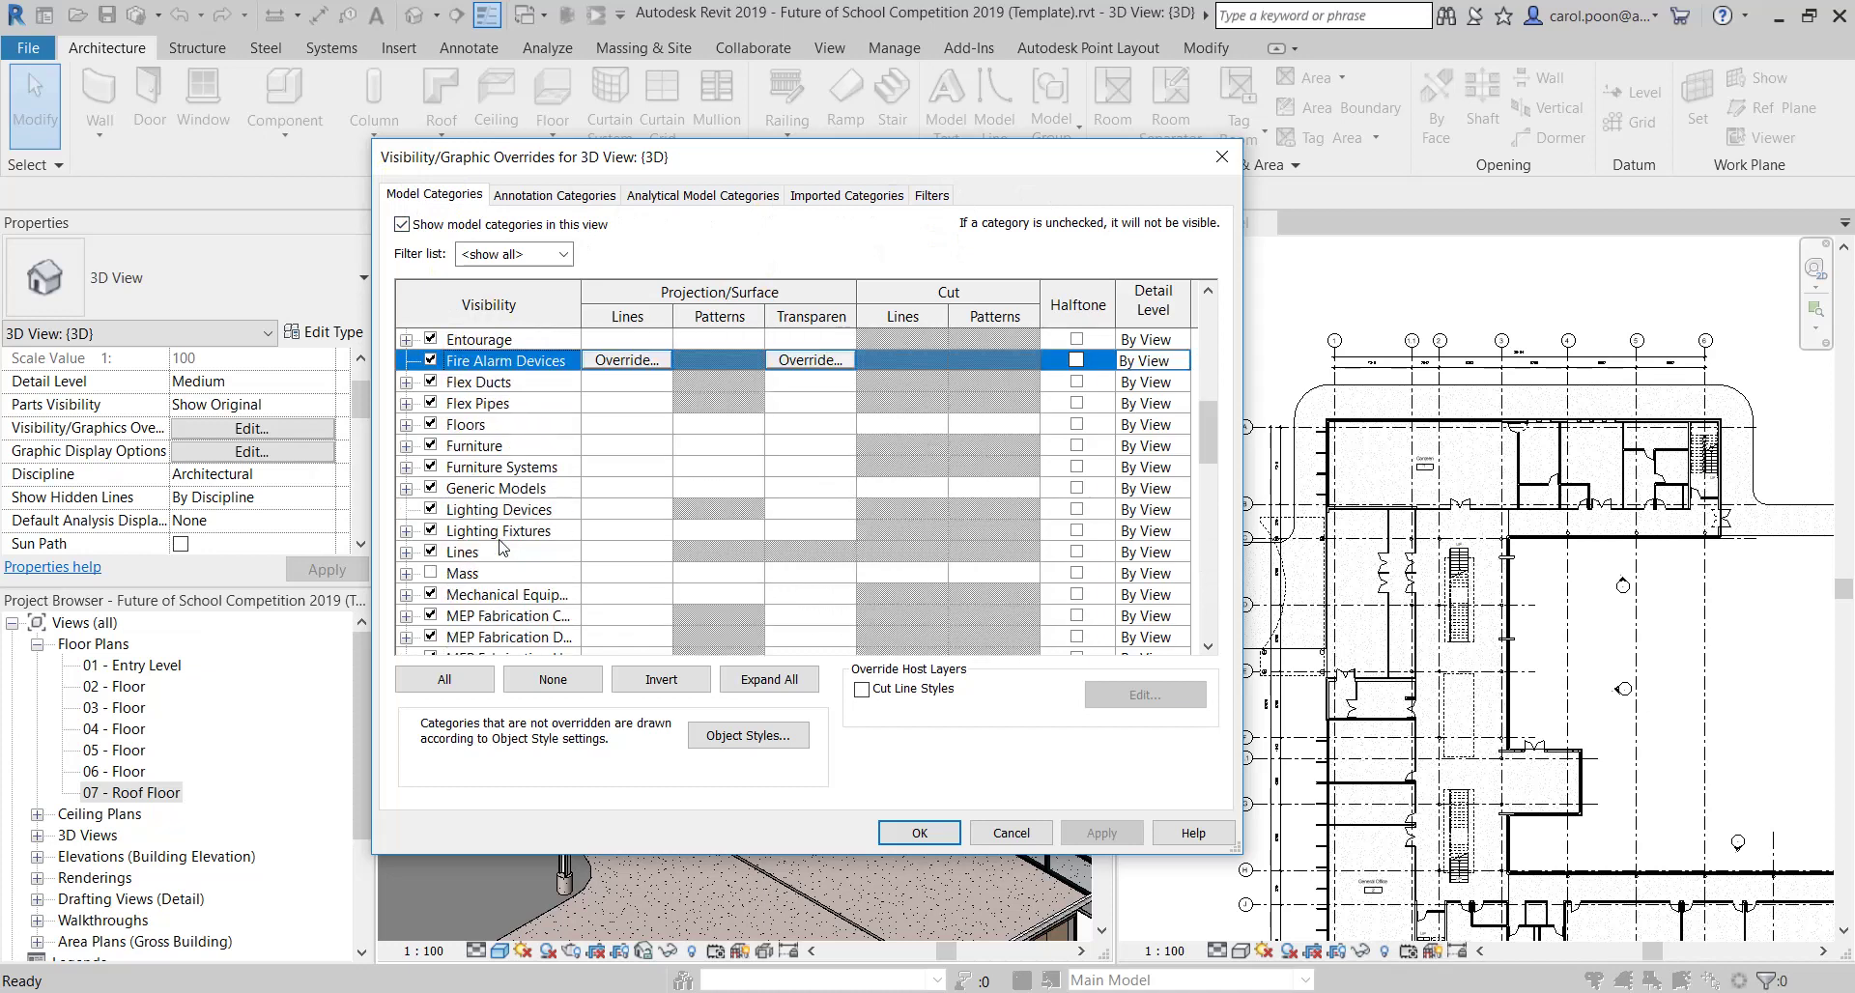
pyautogui.scroll(1, 481, 440)
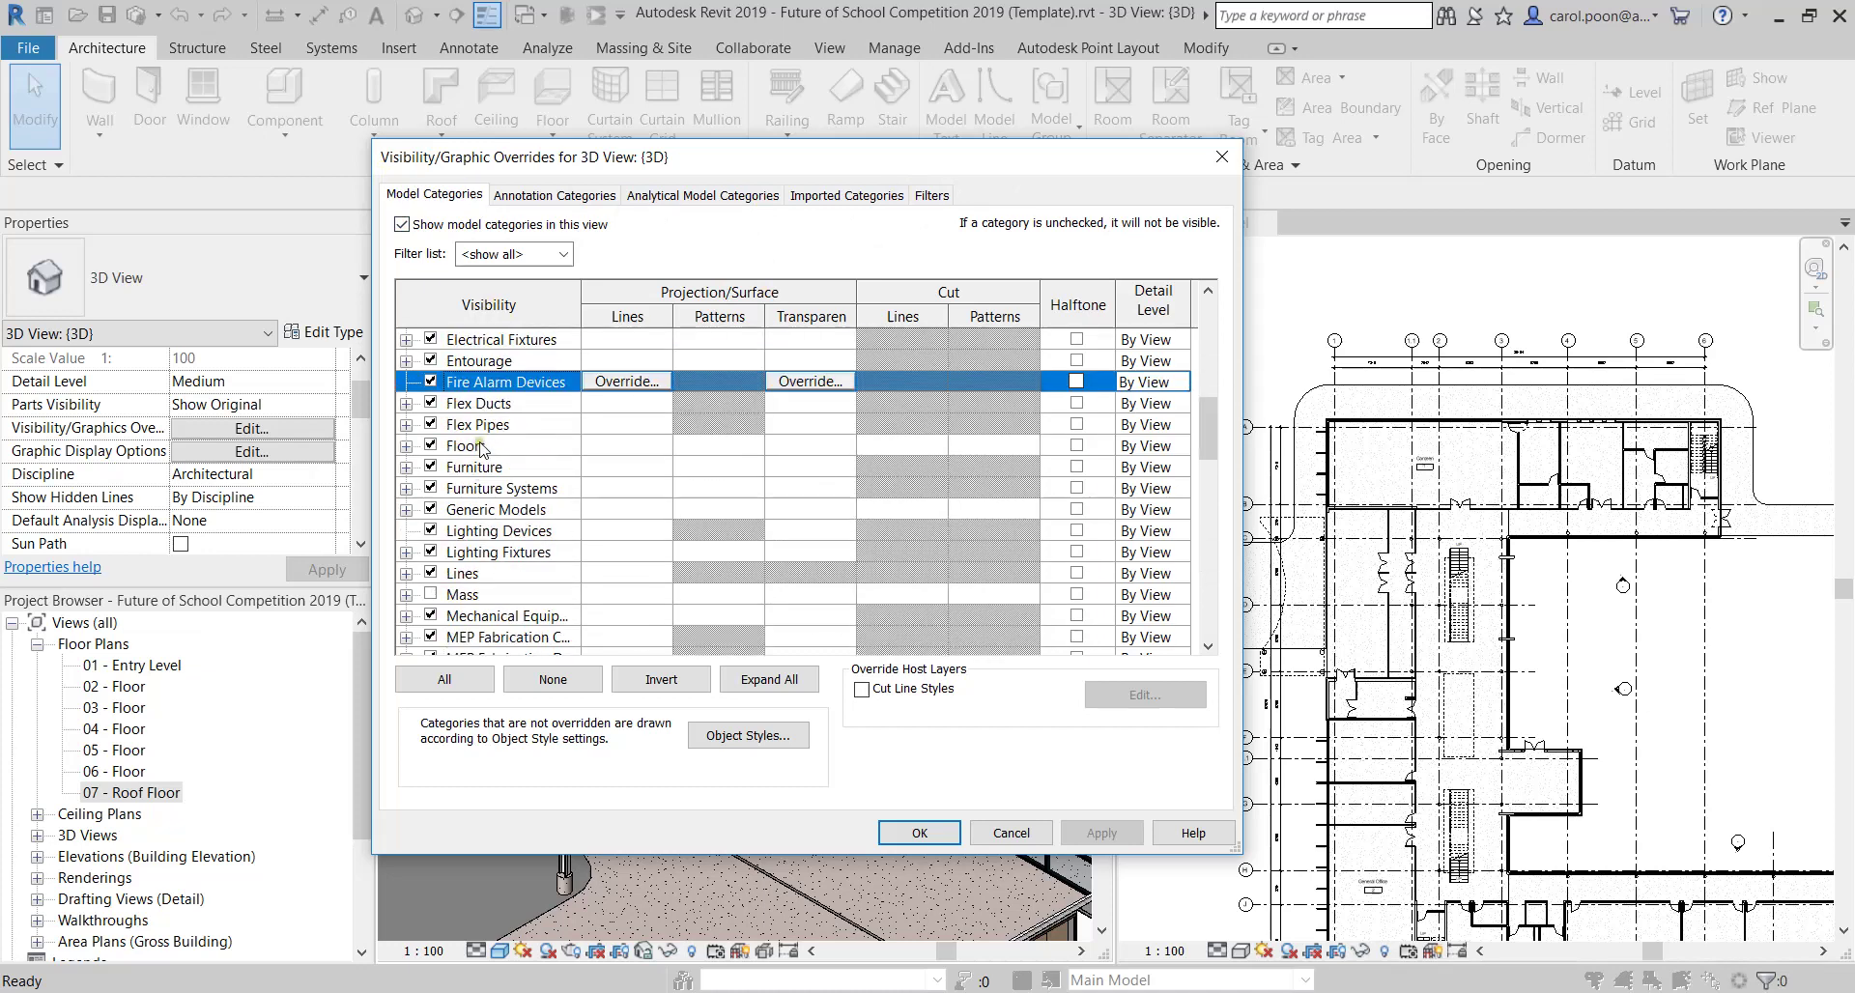
pyautogui.click(432, 470)
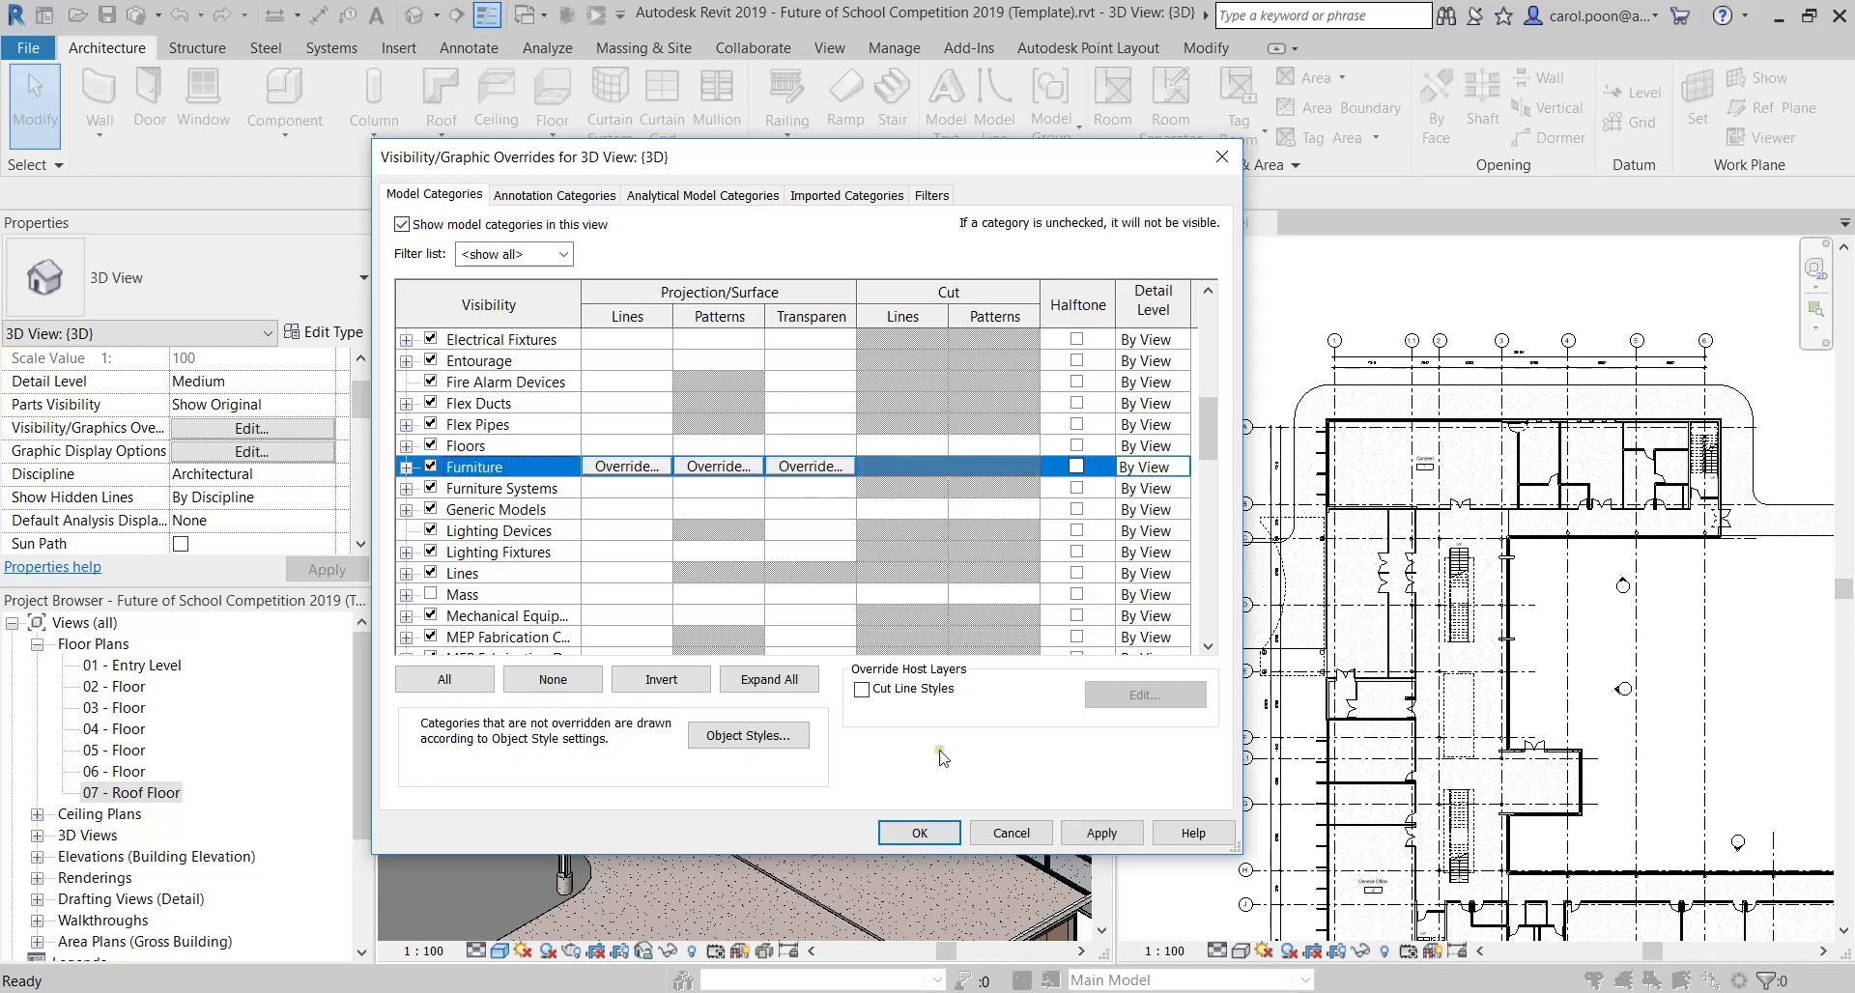
pyautogui.click(919, 833)
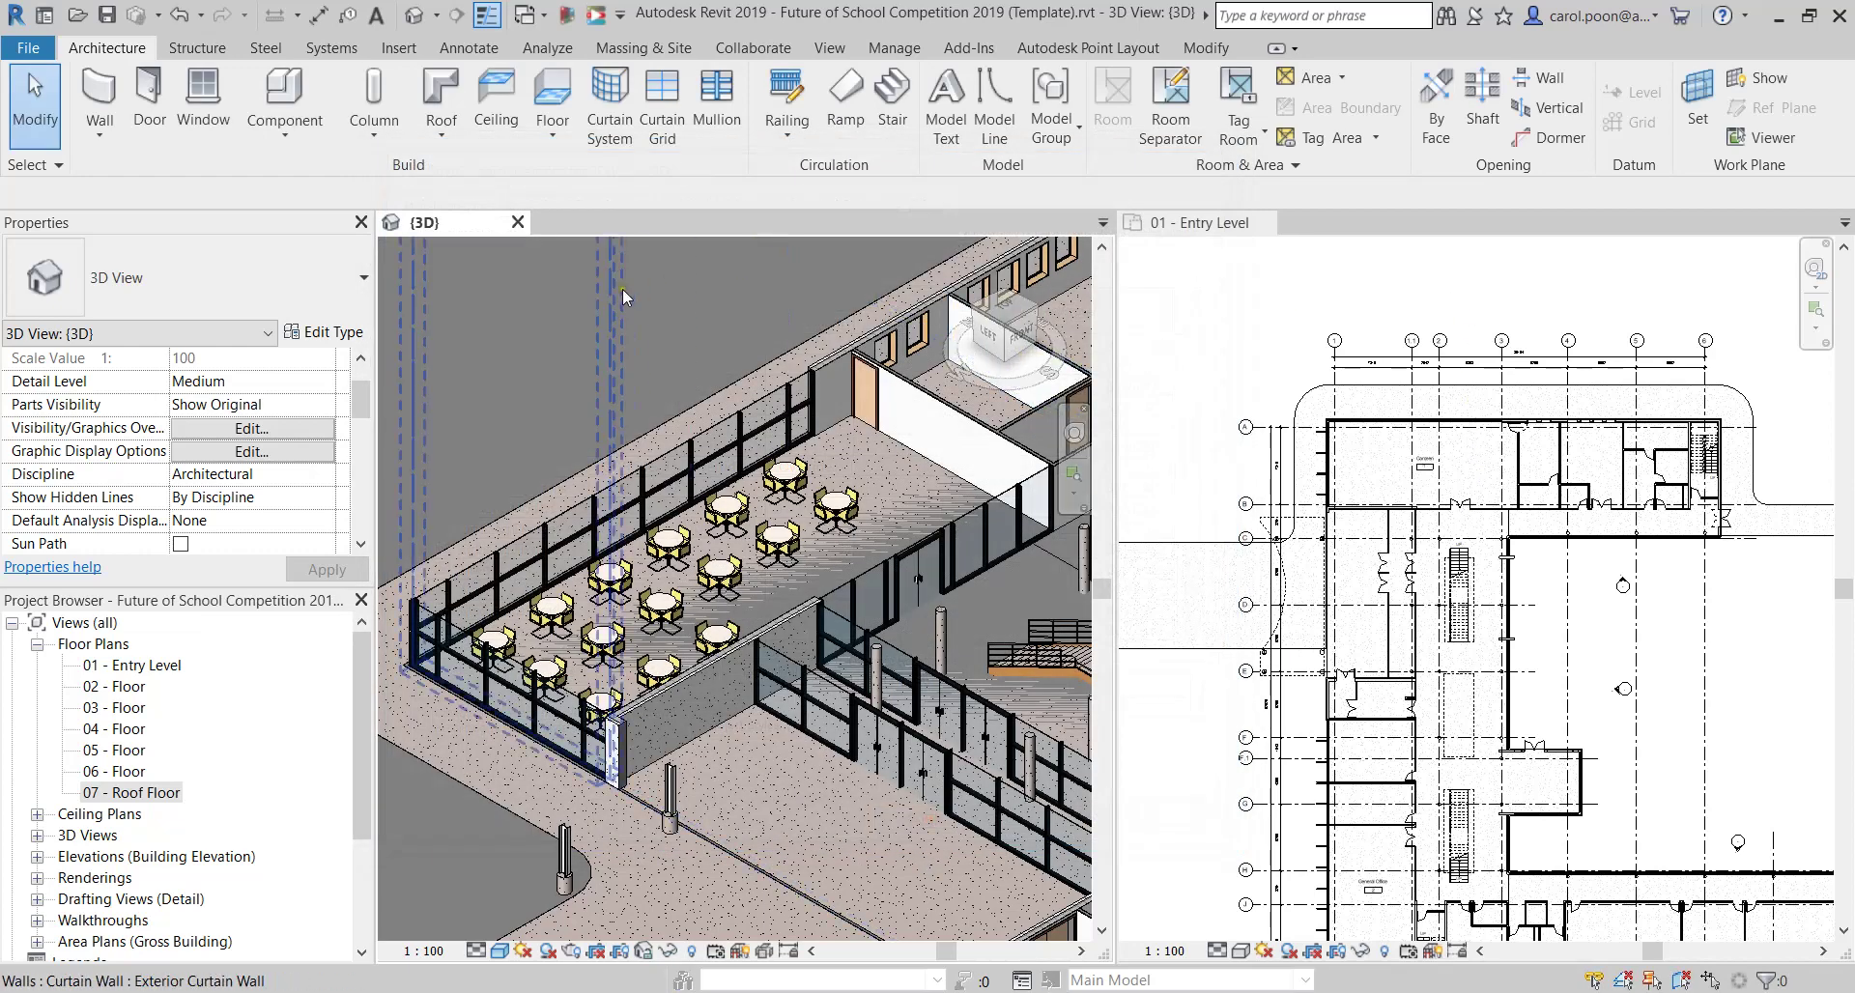
# Switch on the Furniture category in the 01 - Entry Level plan's Visibility/Graphics settings.
pyautogui.click(1253, 320)
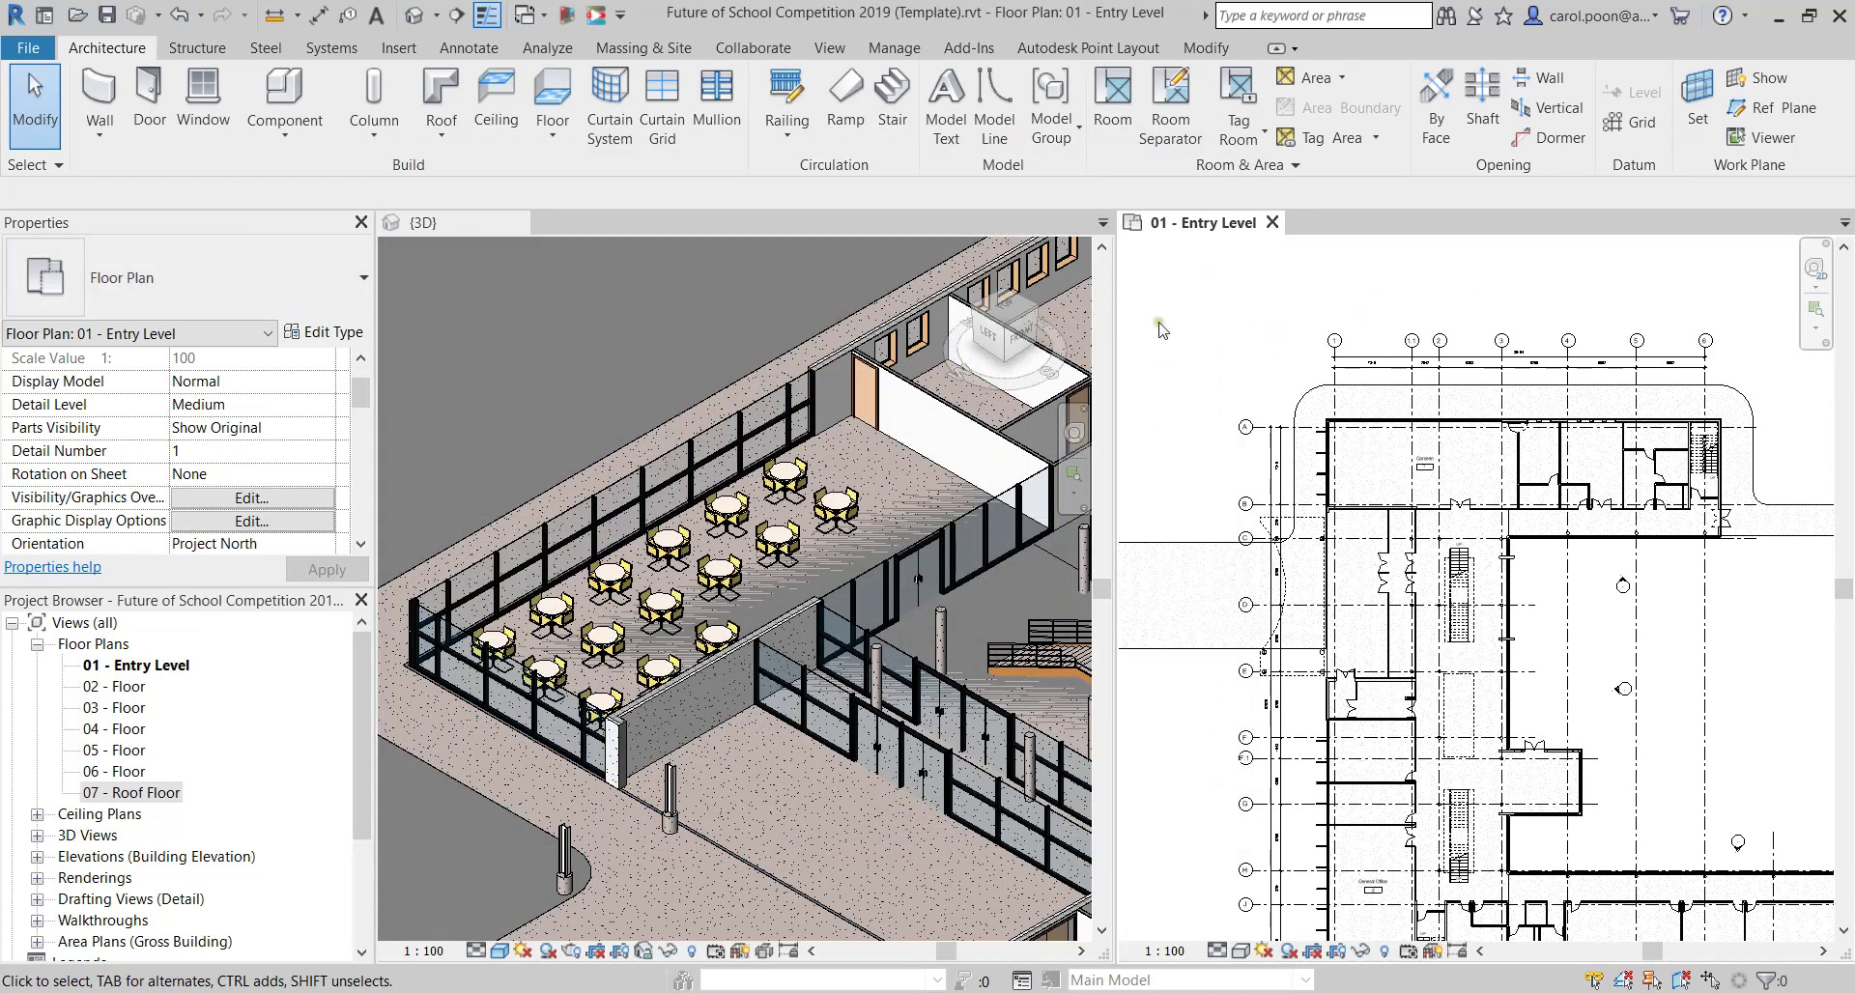
pyautogui.click(255, 498)
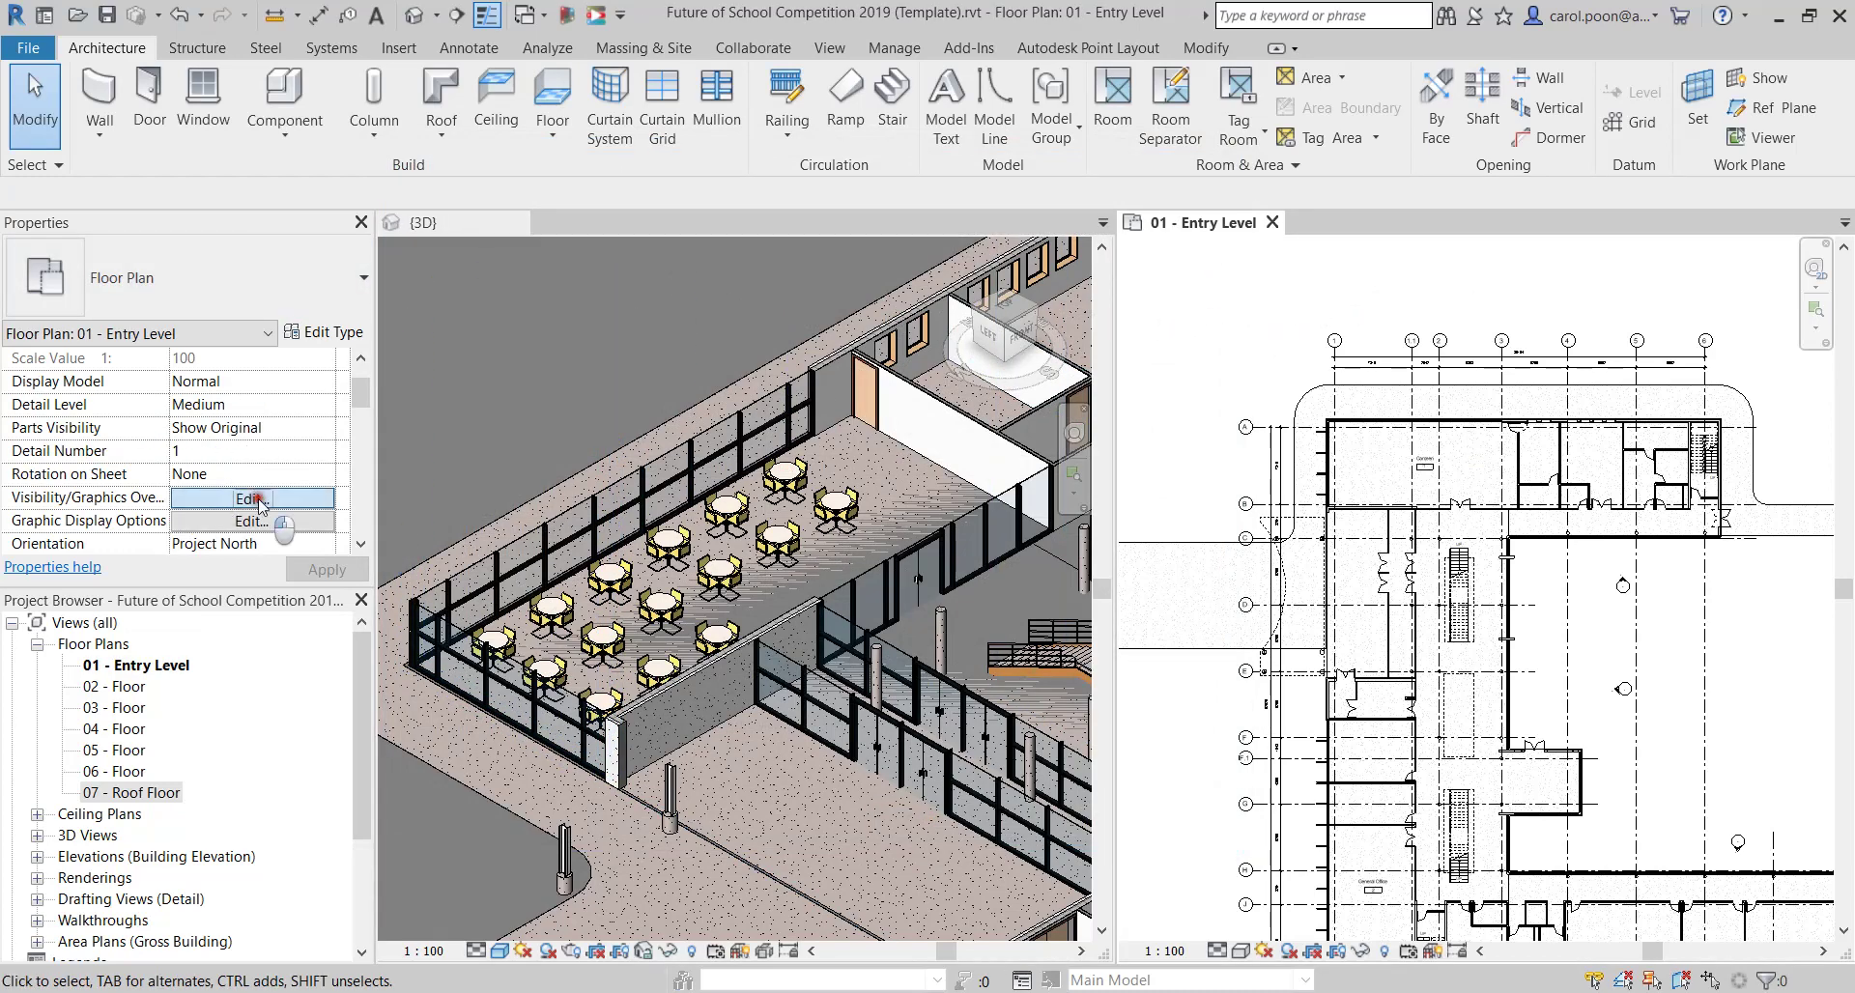
pyautogui.scroll(-4, 500, 446)
pyautogui.click(464, 616)
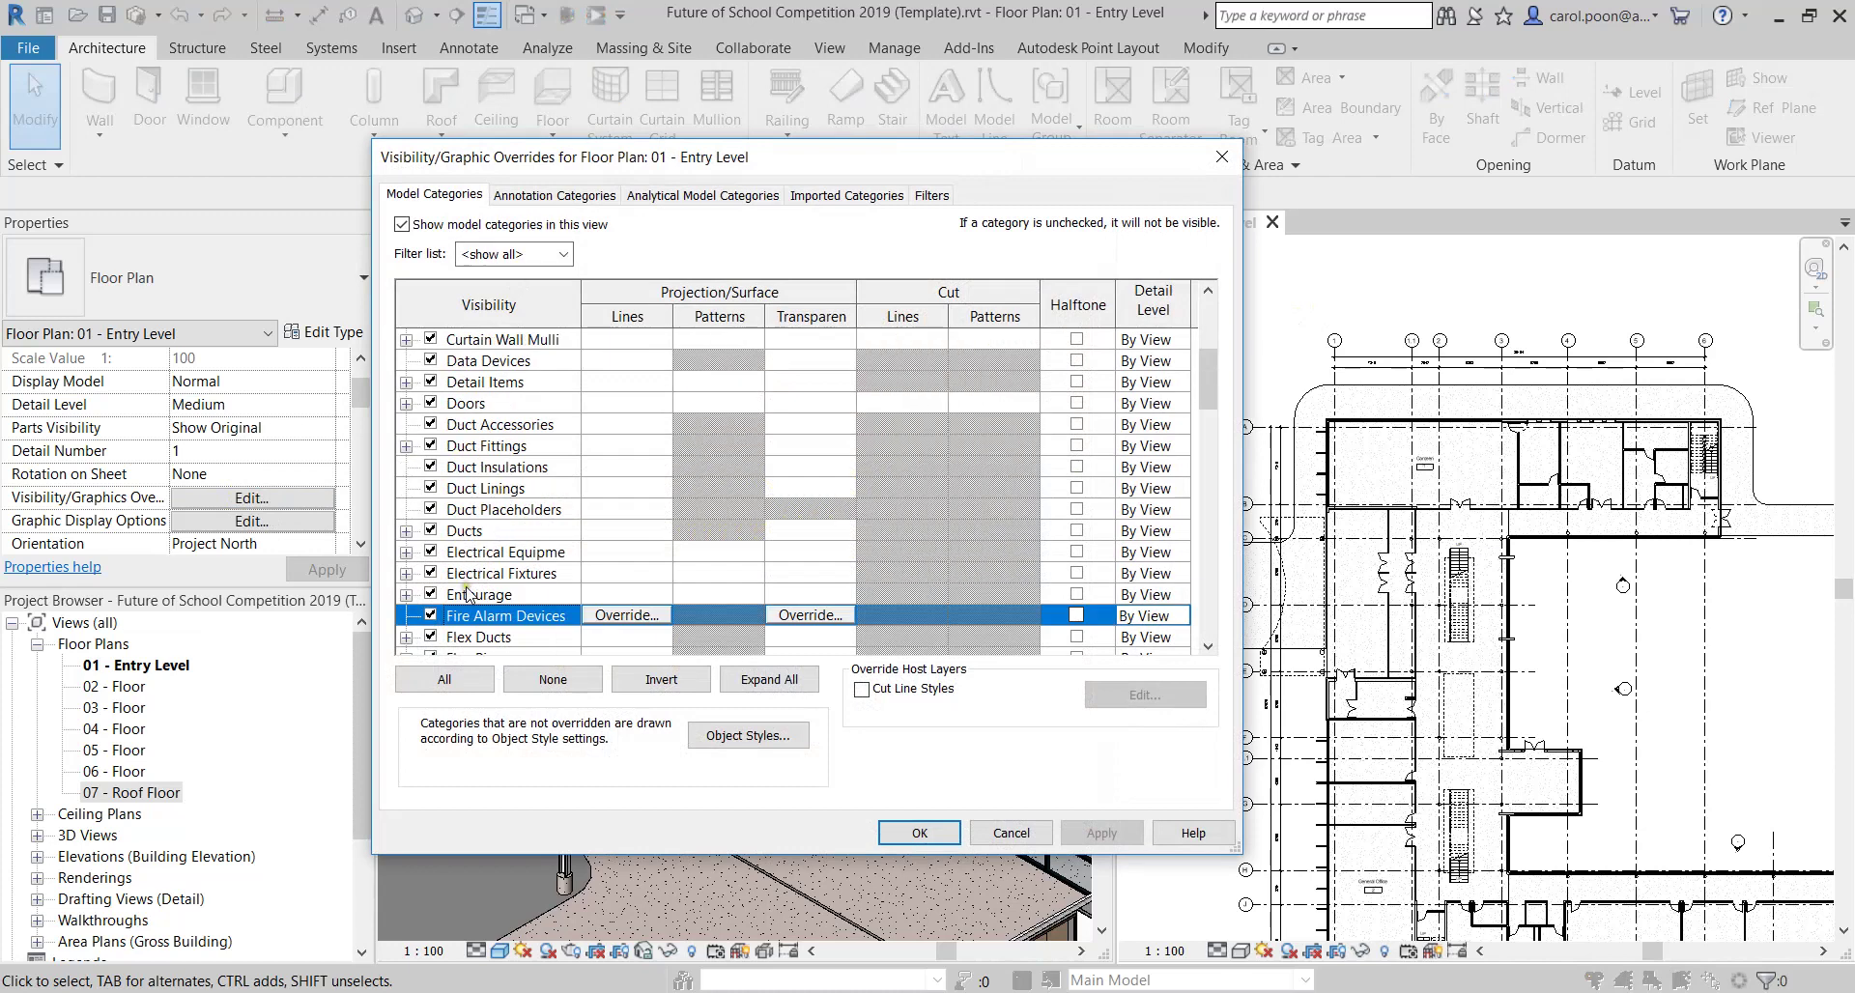
pyautogui.scroll(-2, 465, 596)
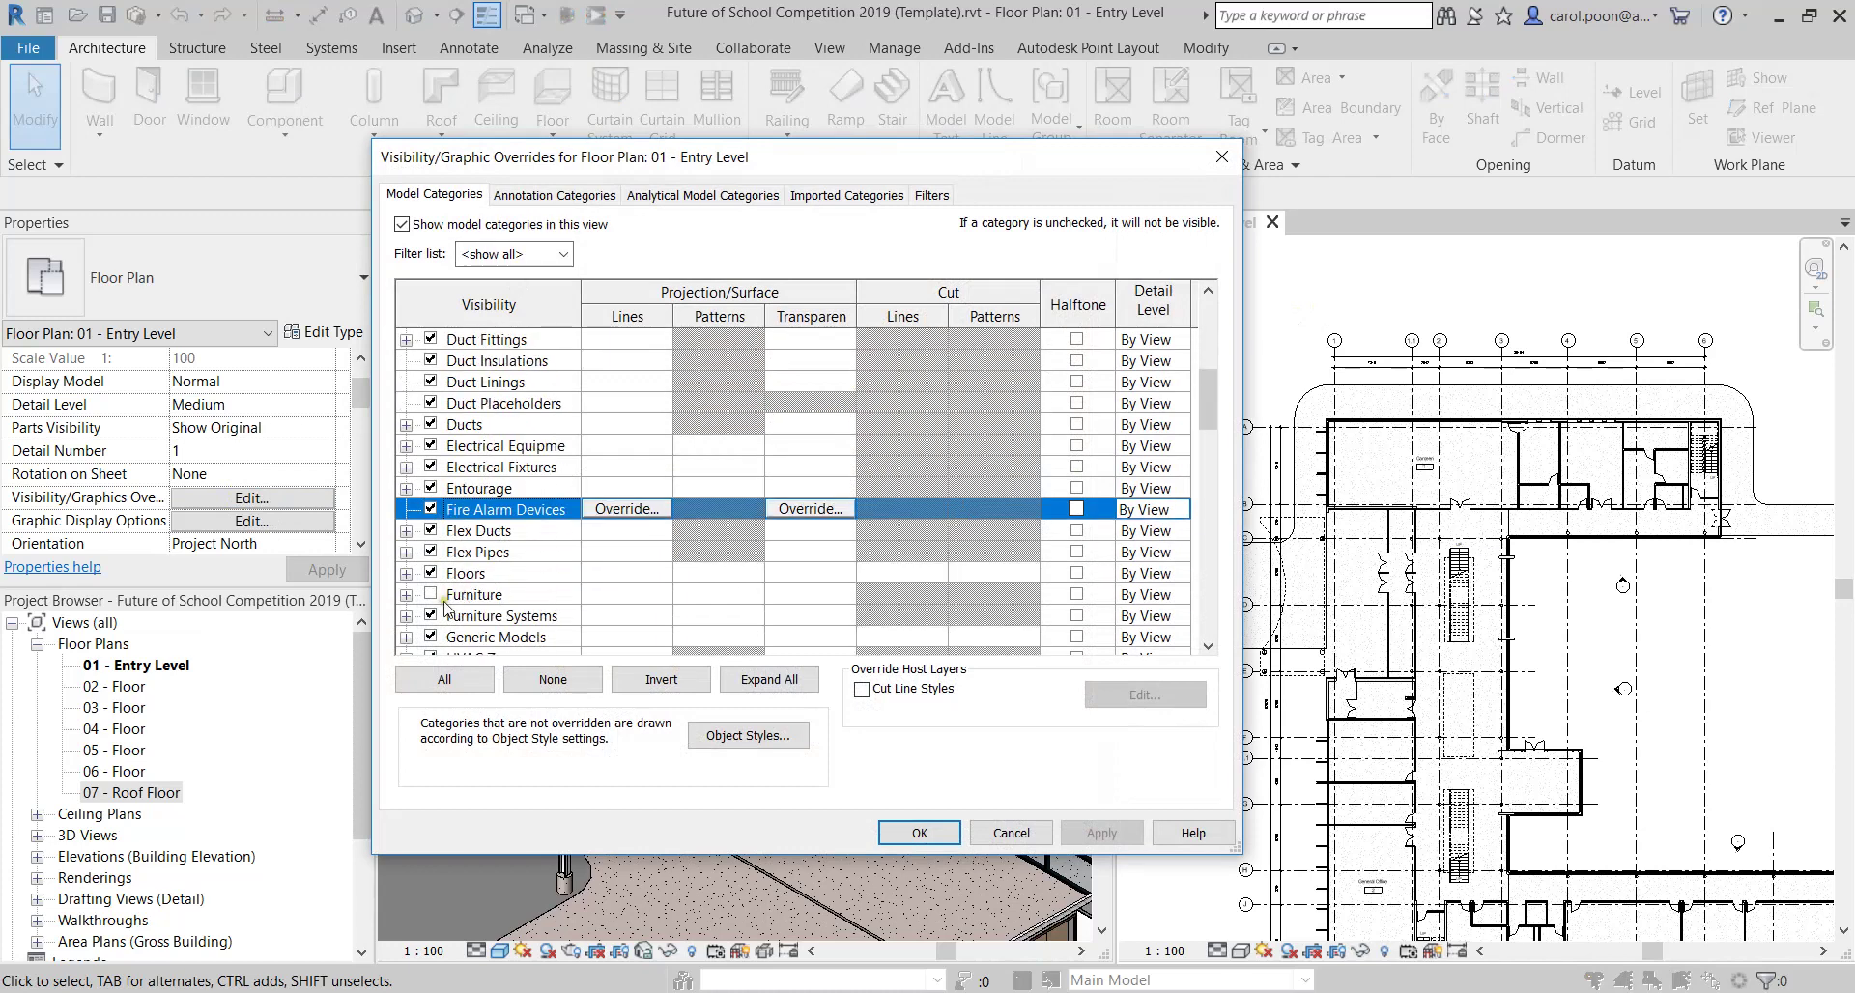
pyautogui.click(432, 597)
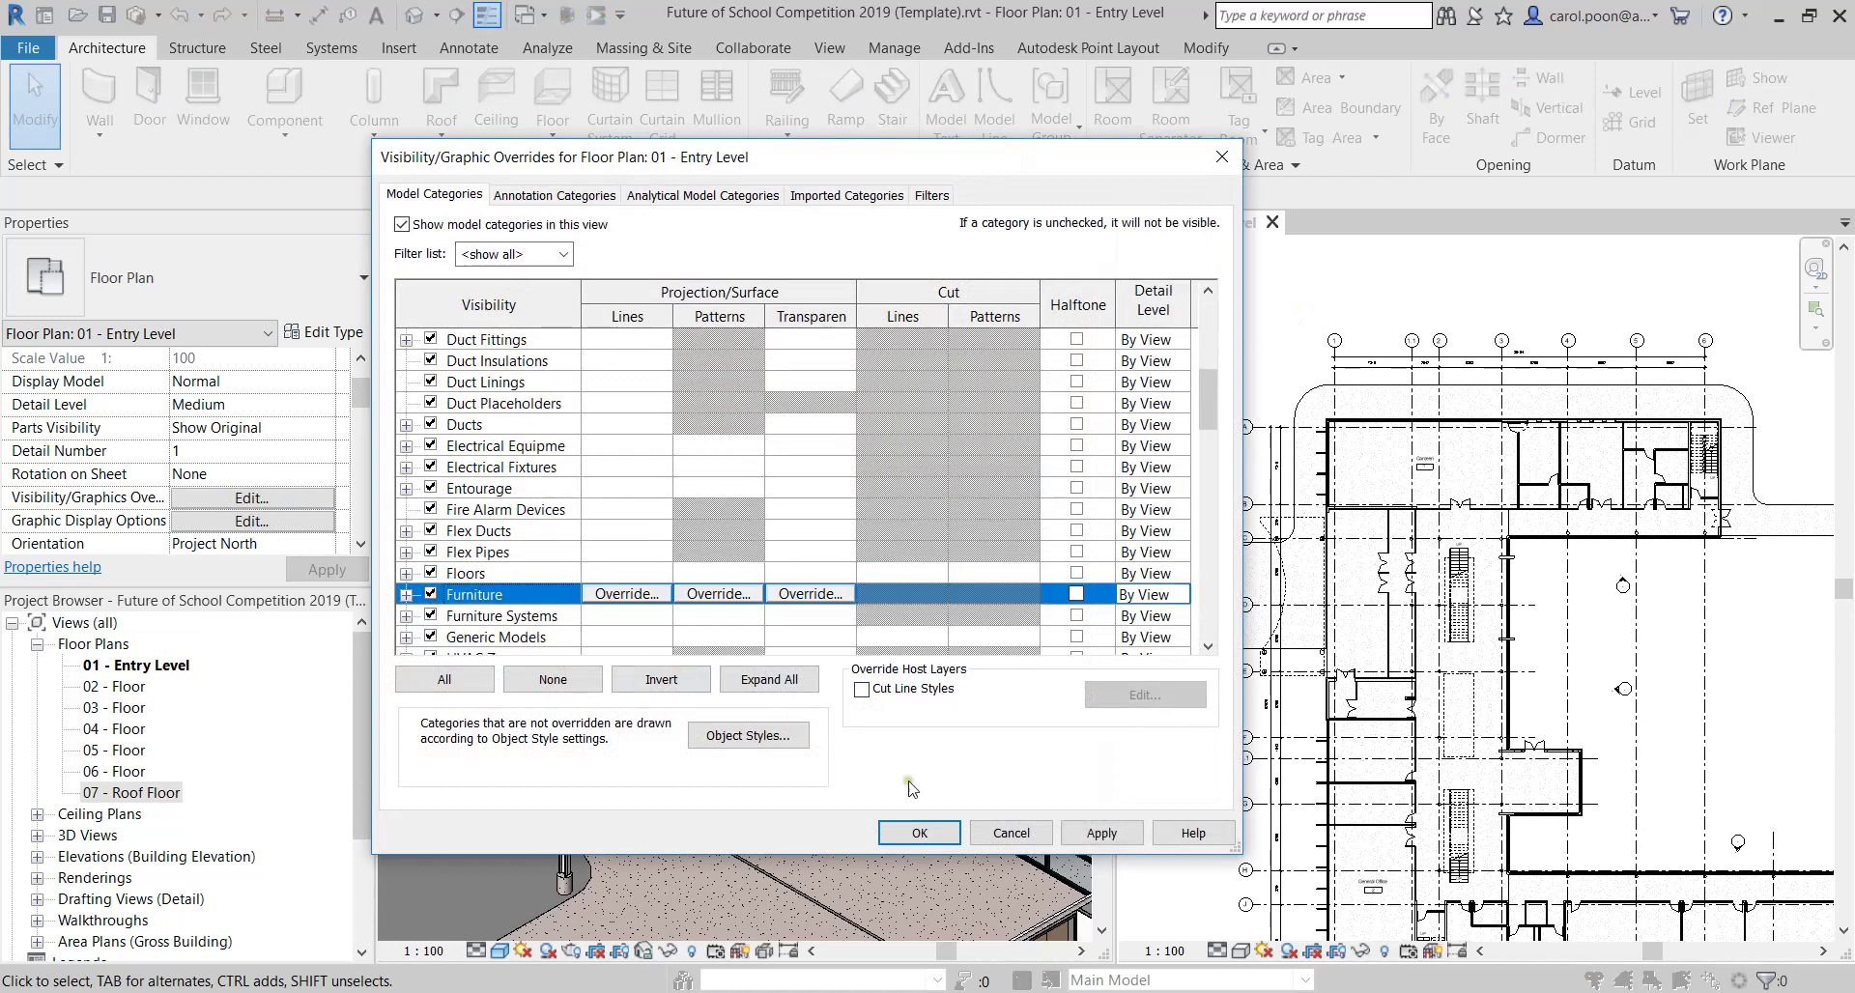
pyautogui.click(904, 837)
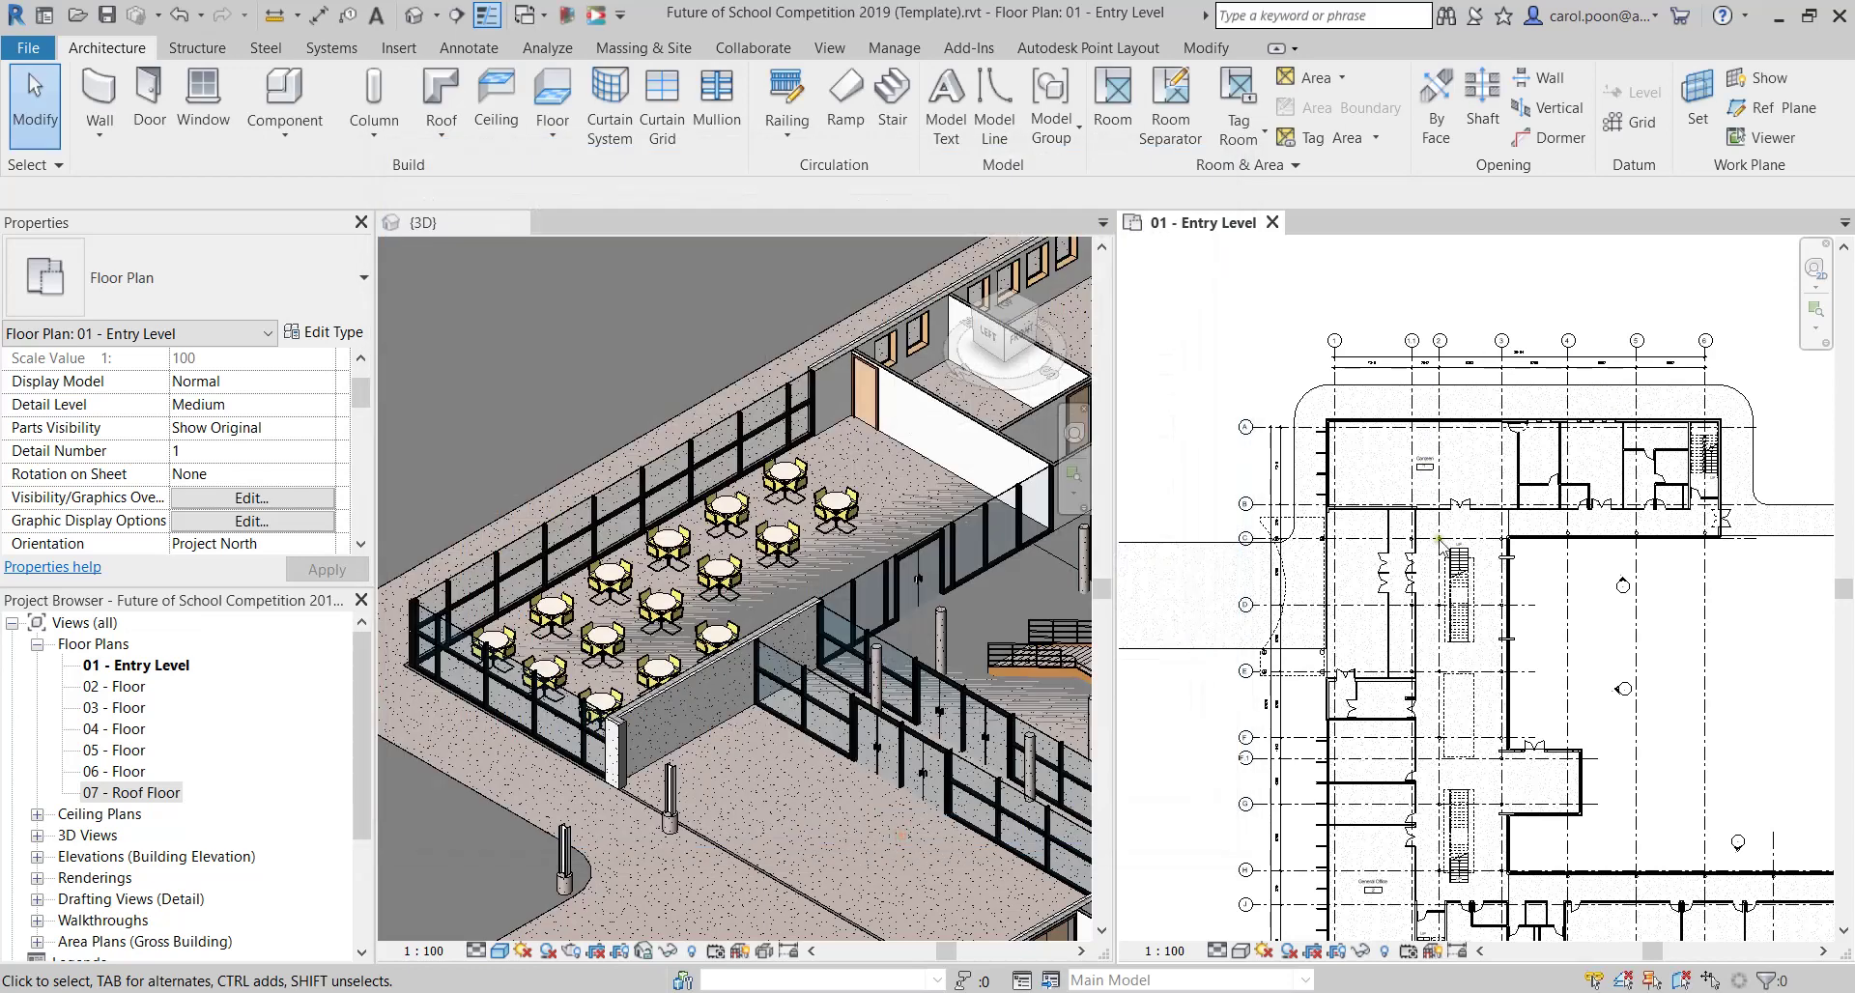
pyautogui.scroll(2, 1406, 461)
# Move the left column of canteen table groups two columns to the right.
pyautogui.scroll(1, 1406, 461)
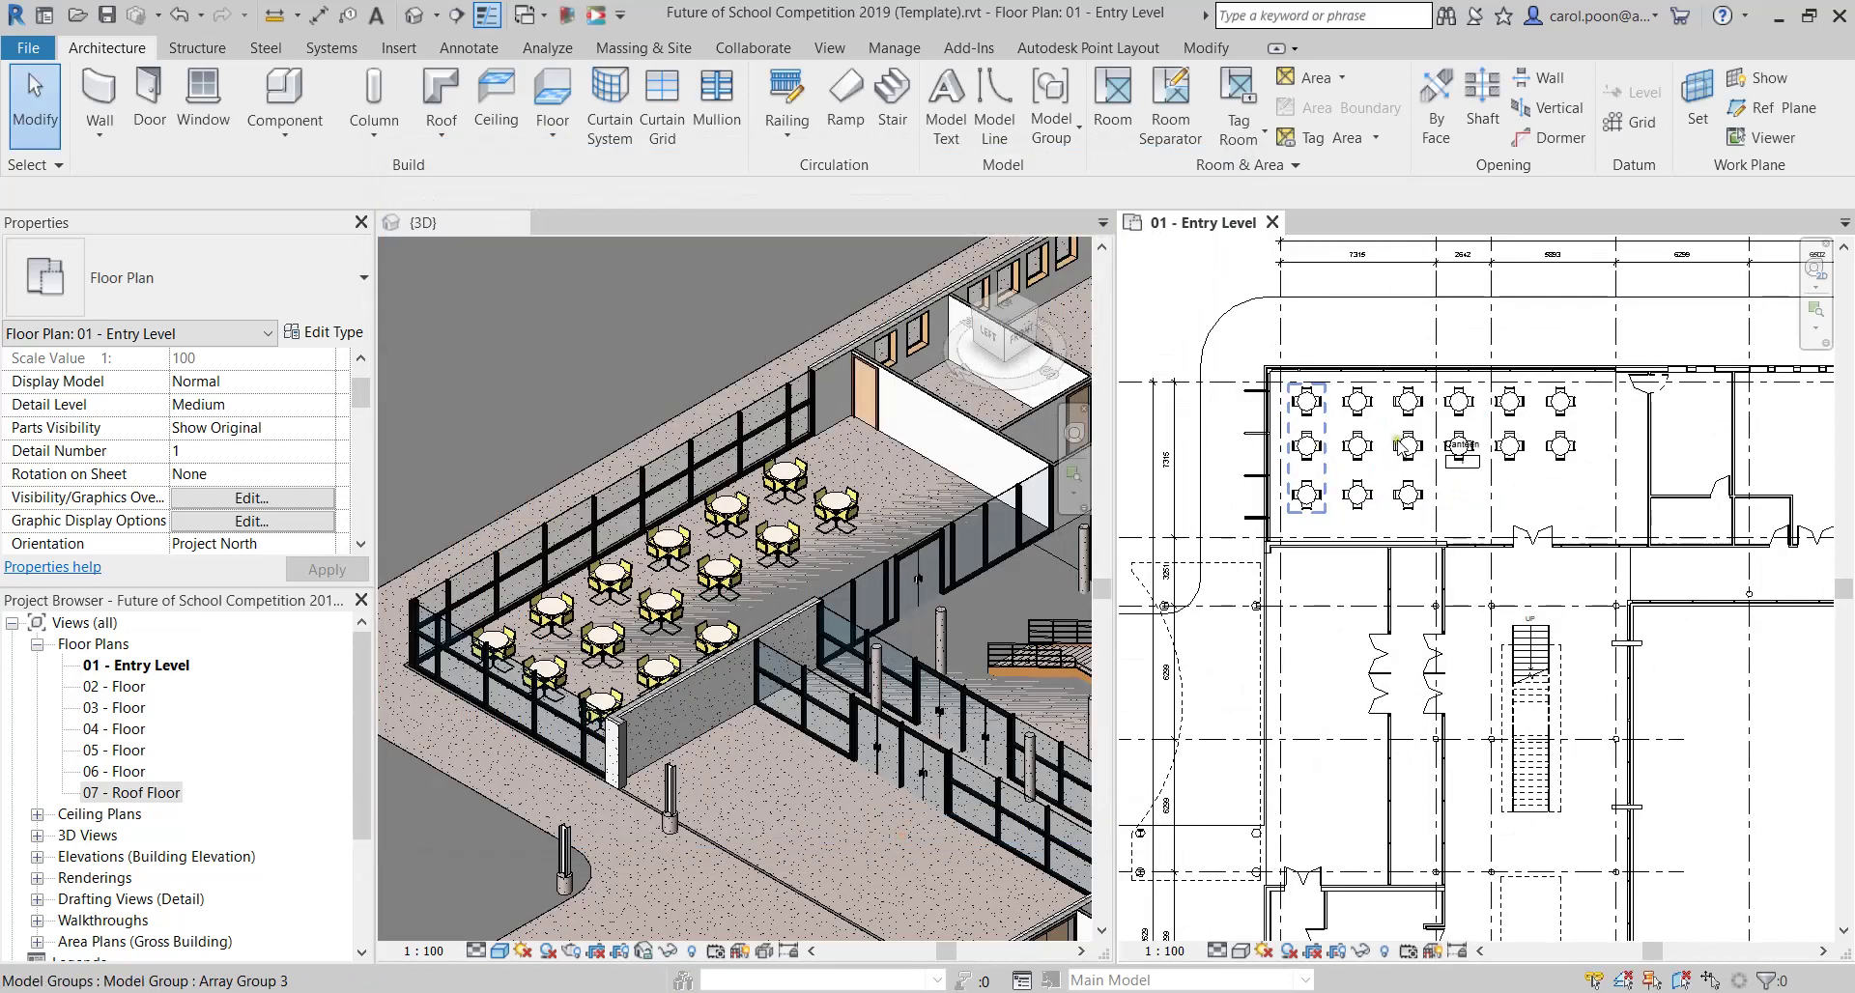
pyautogui.scroll(2, 1406, 461)
pyautogui.scroll(1, 1406, 461)
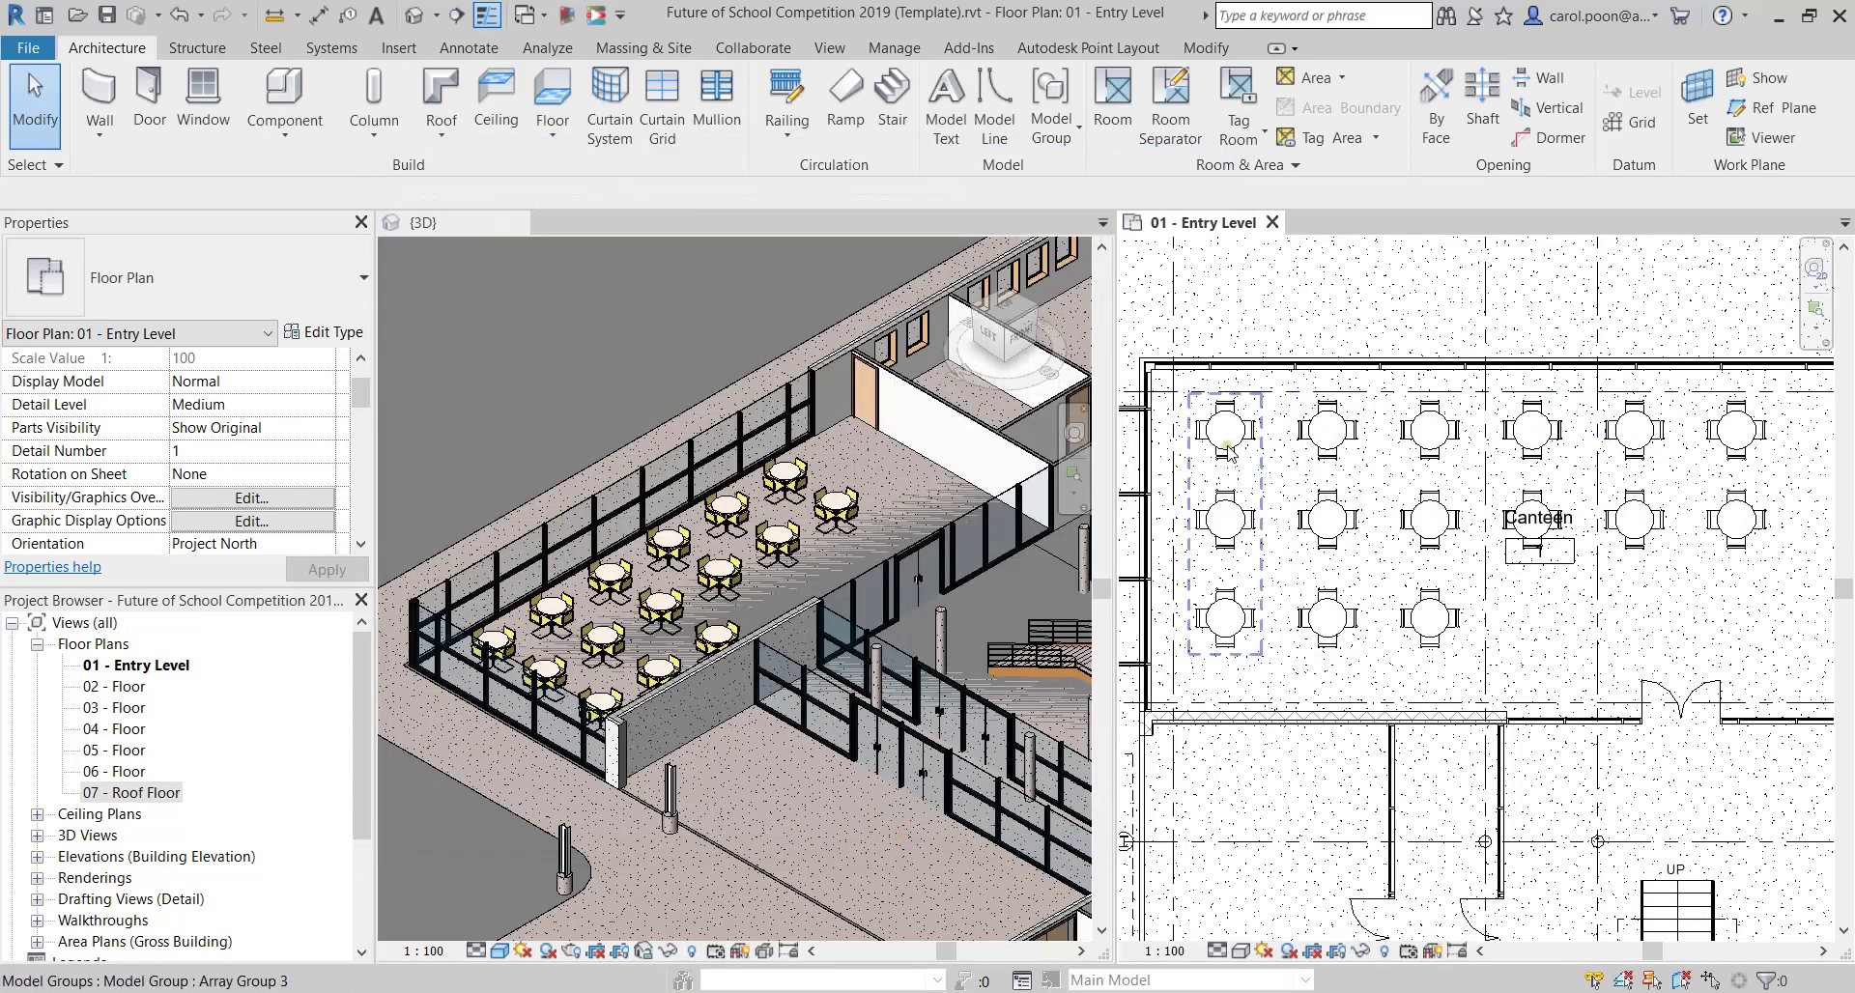
pyautogui.click(1246, 478)
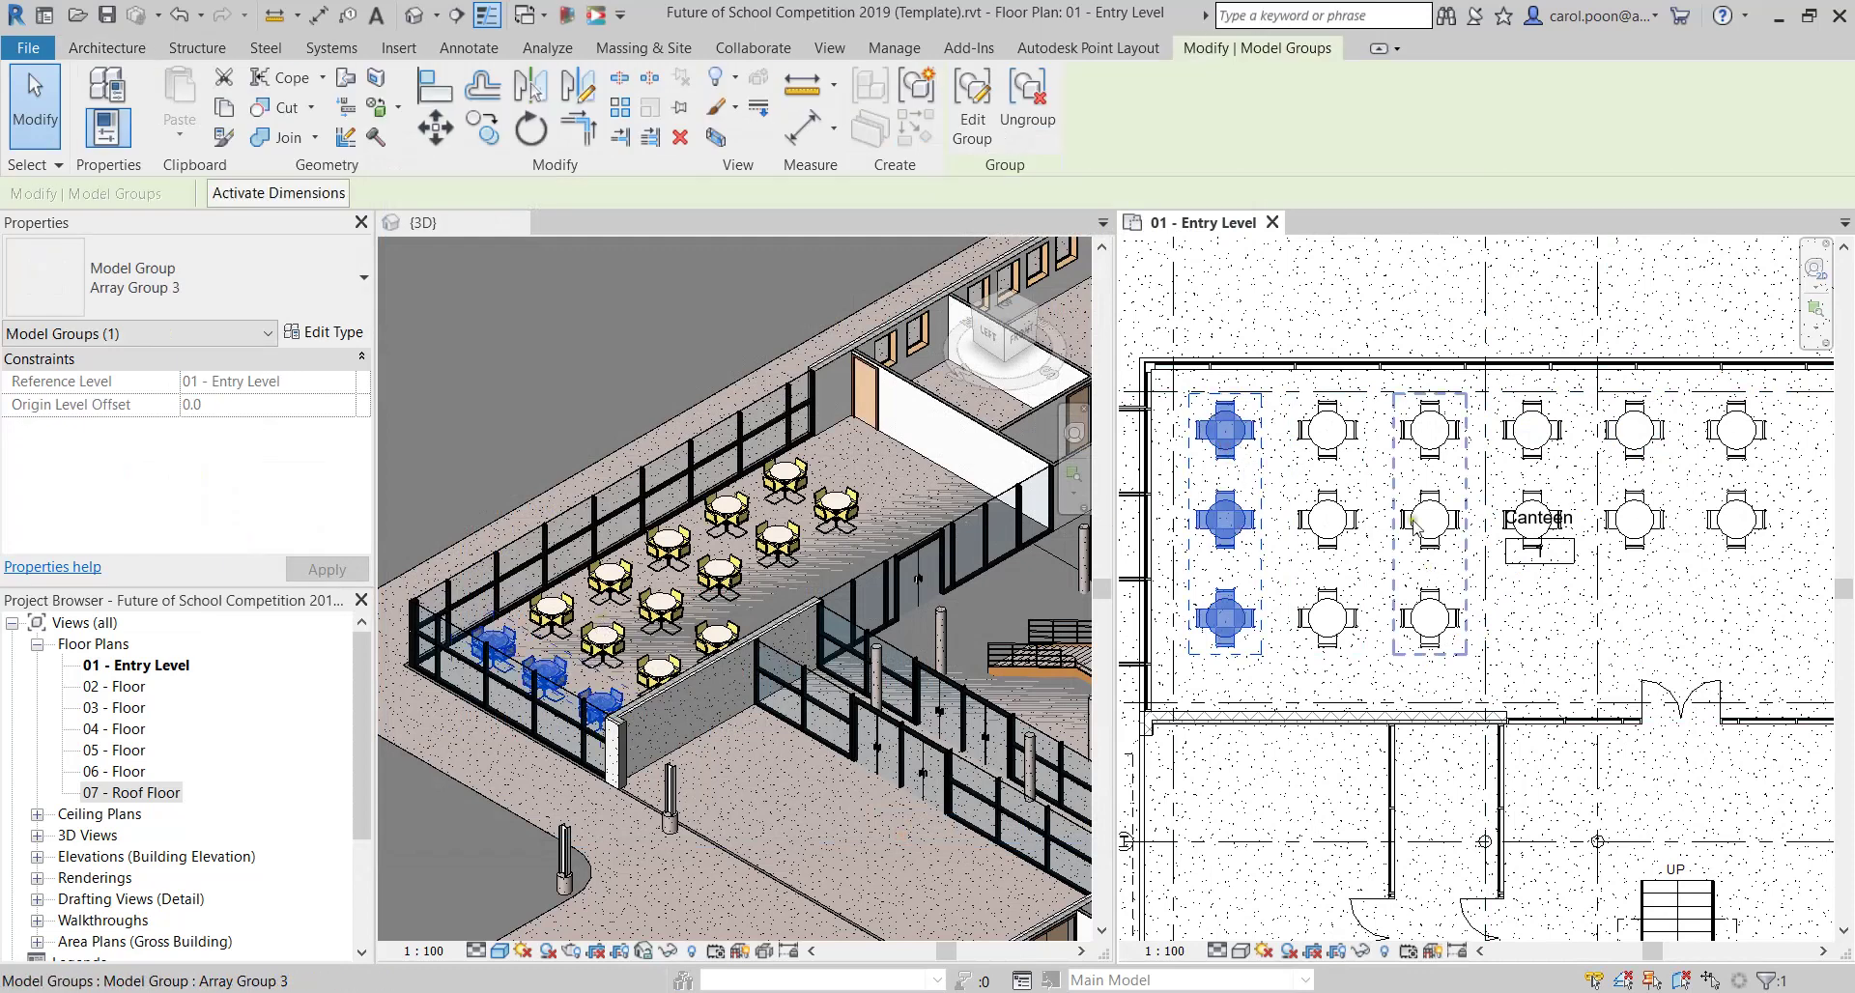
pyautogui.moveTo(560, 665); pyautogui.dragTo(810, 604)
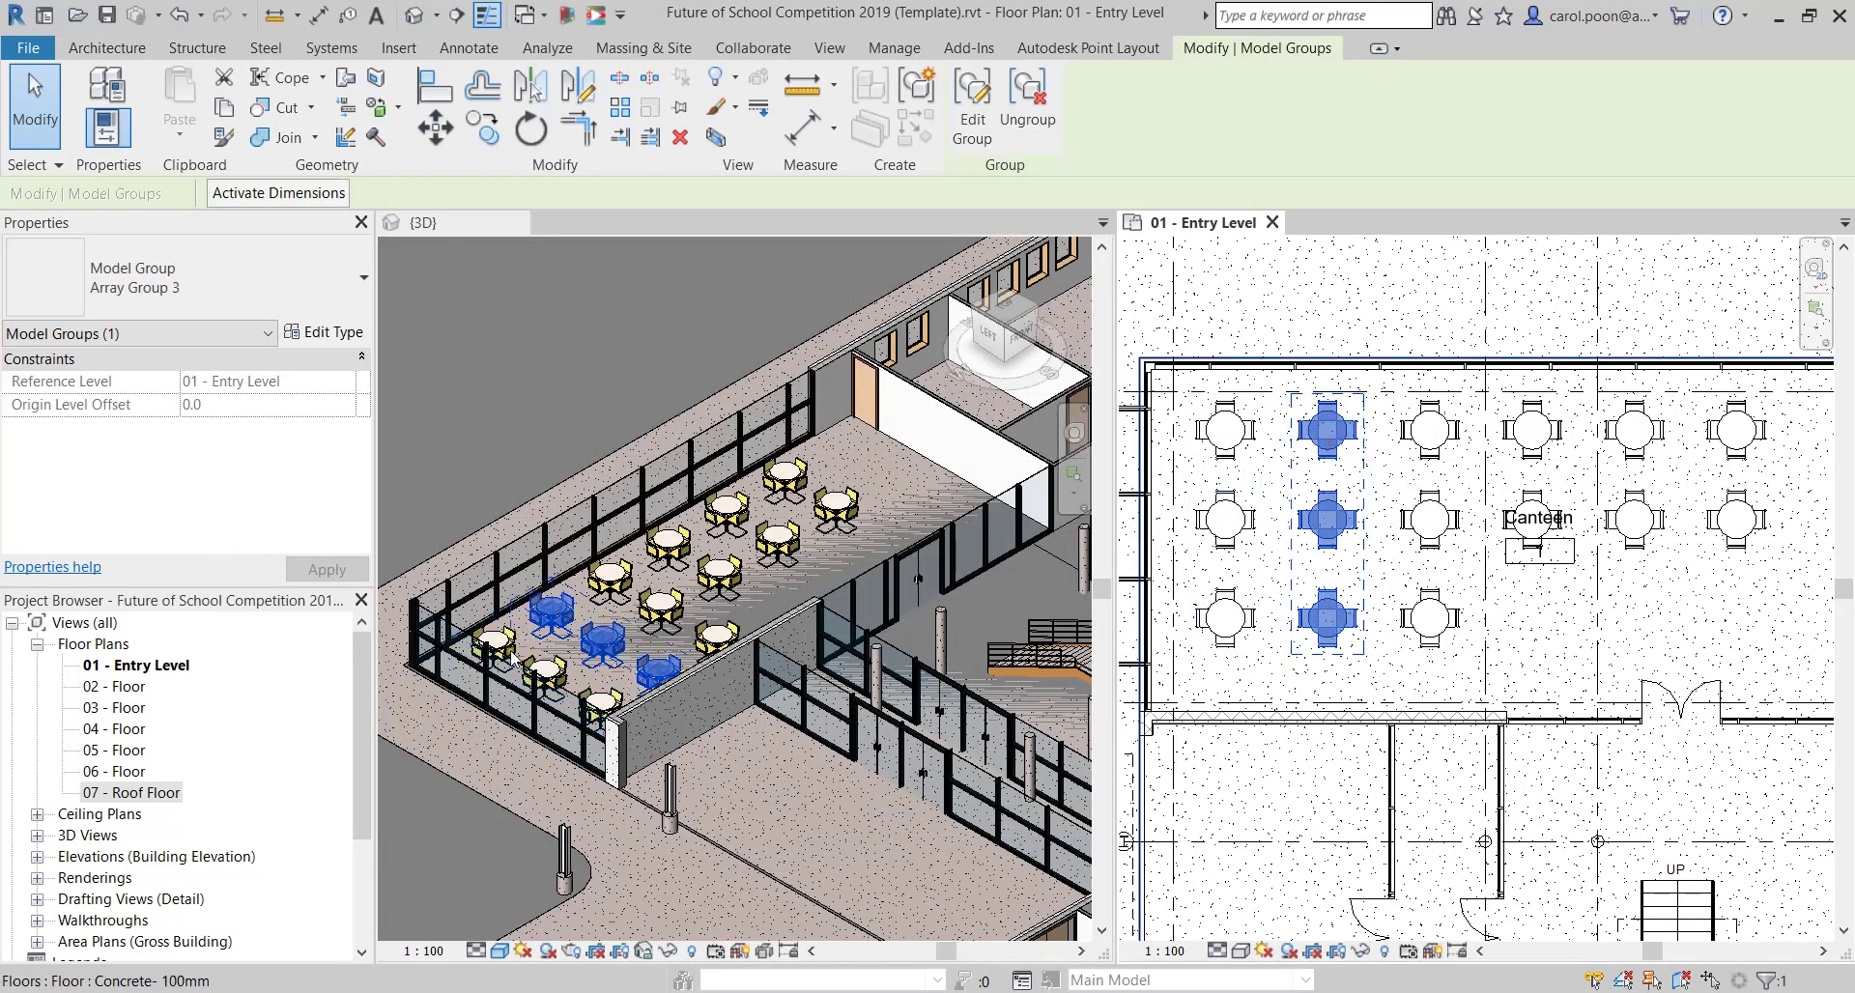
pyautogui.moveTo(1357, 473); pyautogui.dragTo(1460, 473)
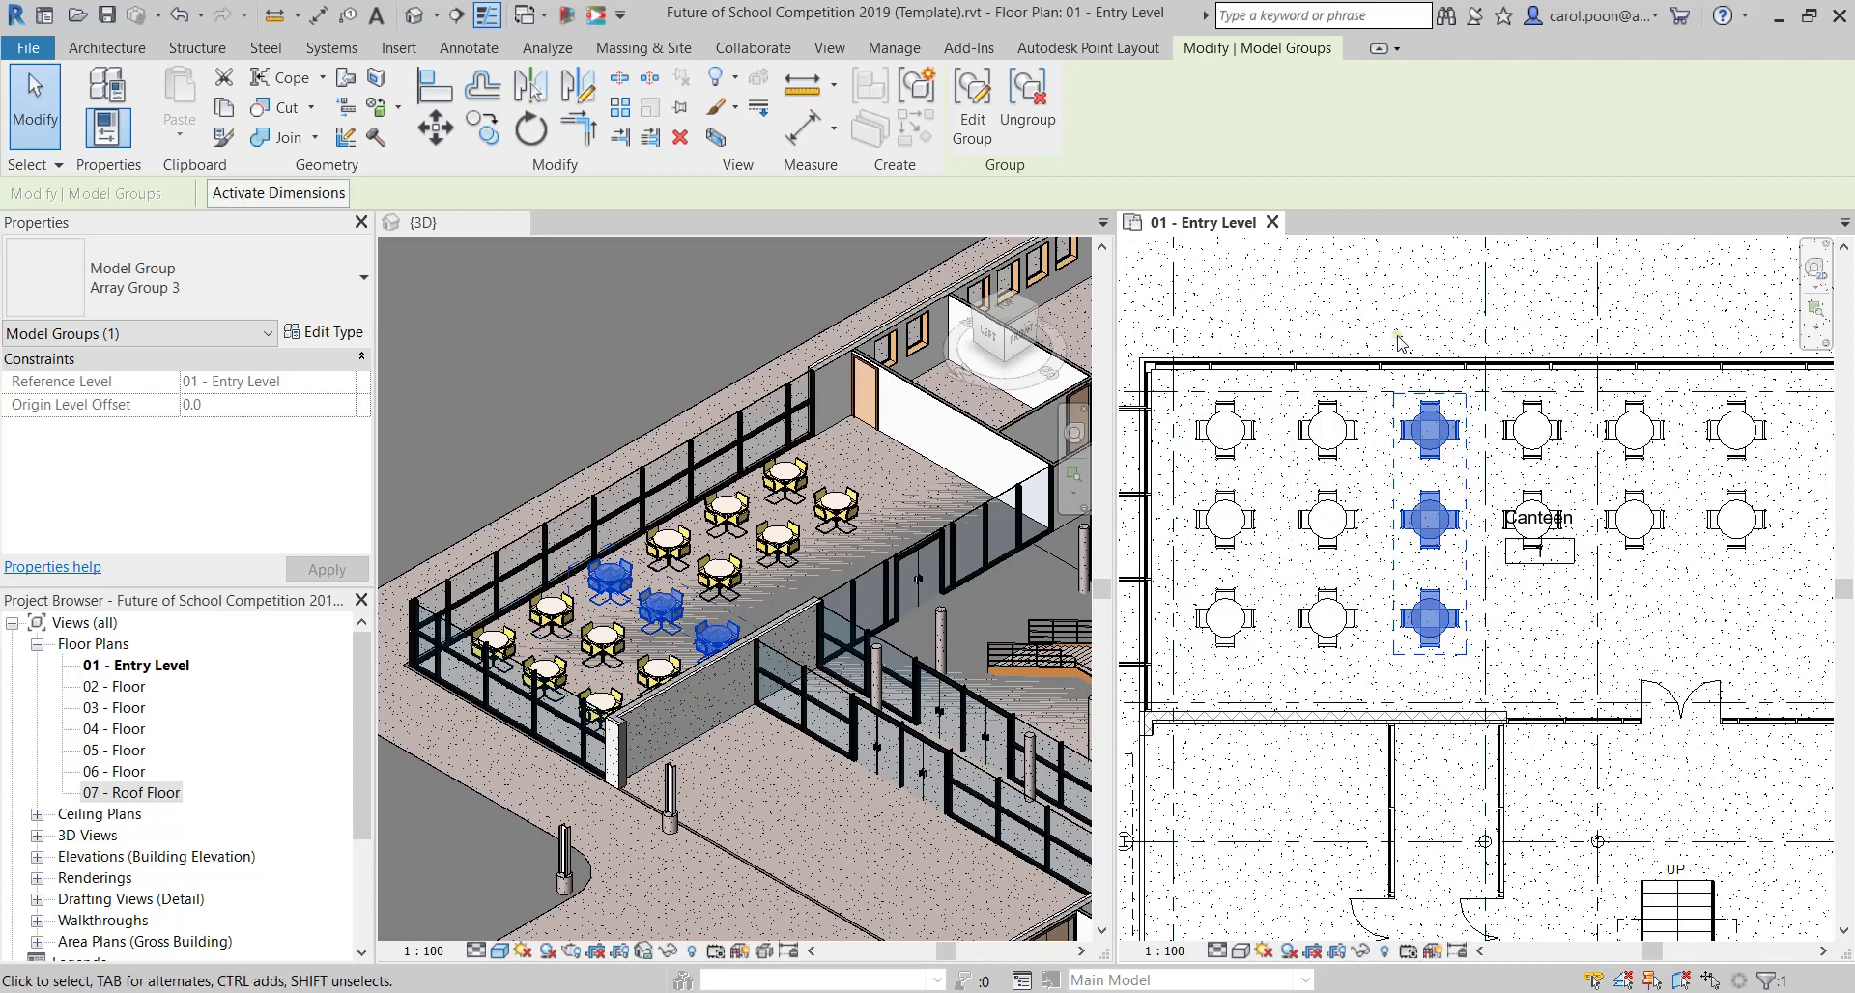
# Move the single top-row canteen table from column four into column five.
pyautogui.click(1532, 429)
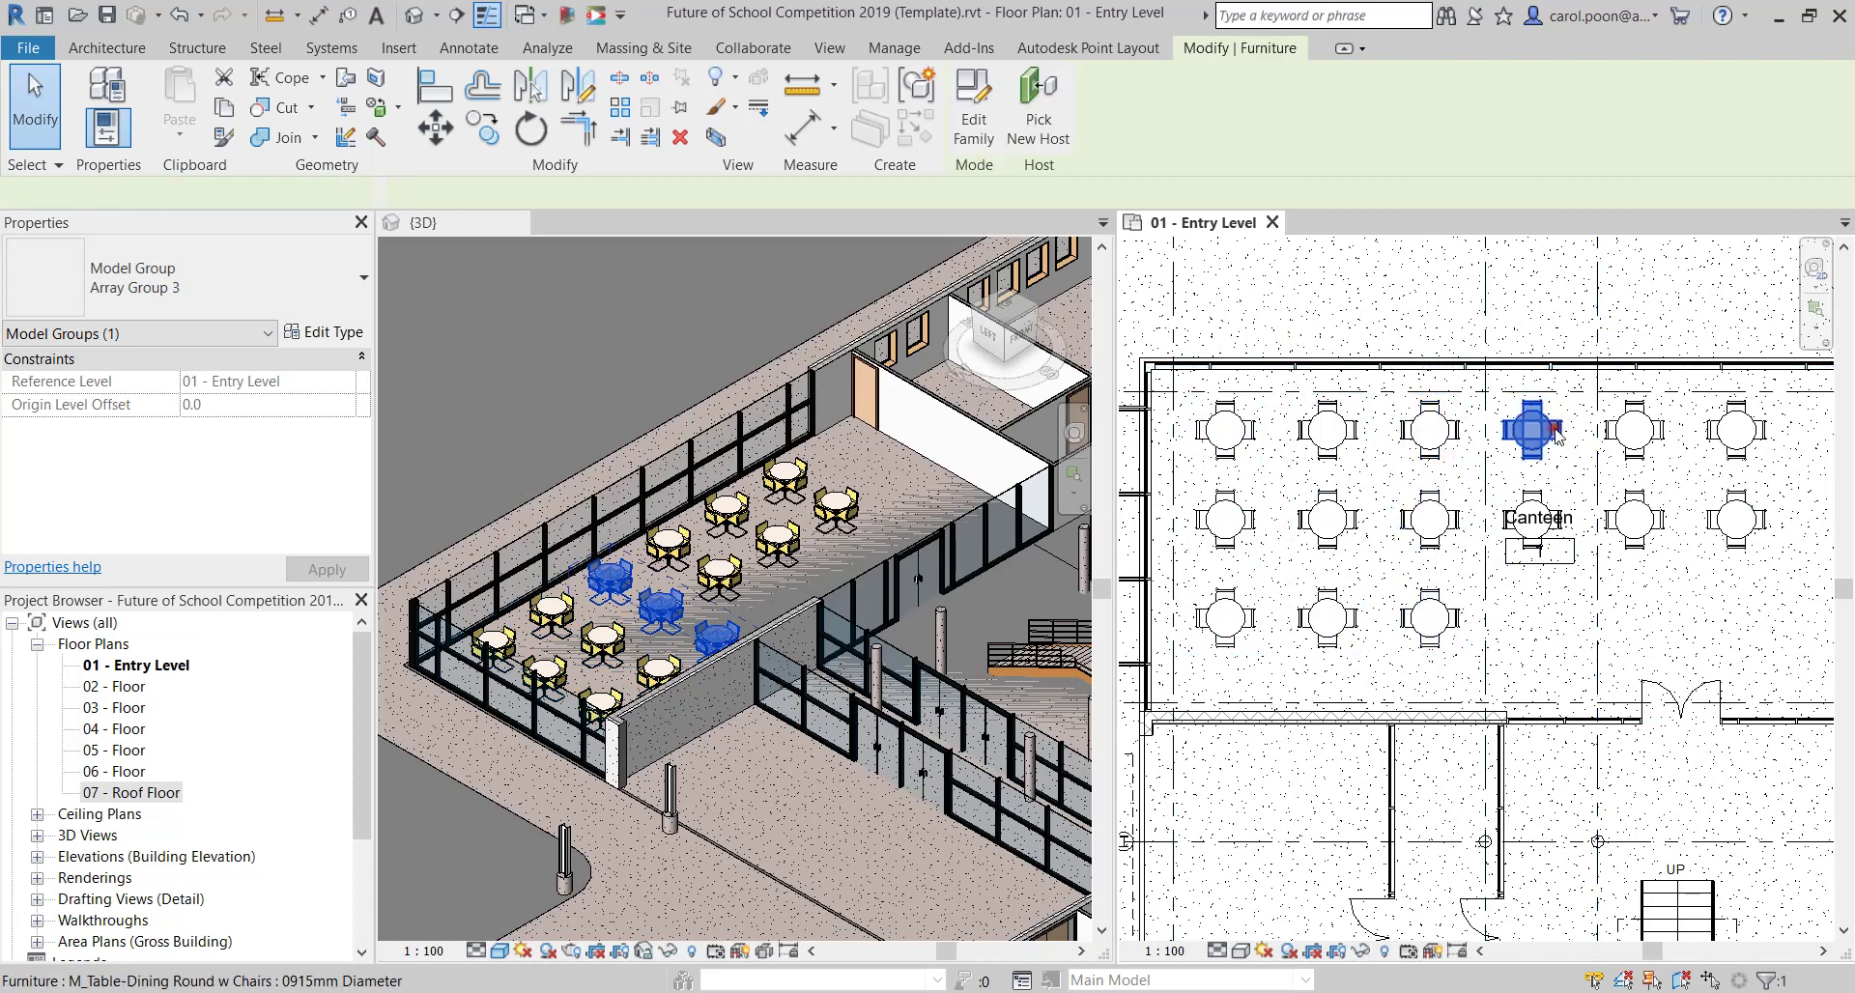
pyautogui.moveTo(1656, 407); pyautogui.dragTo(1650, 414)
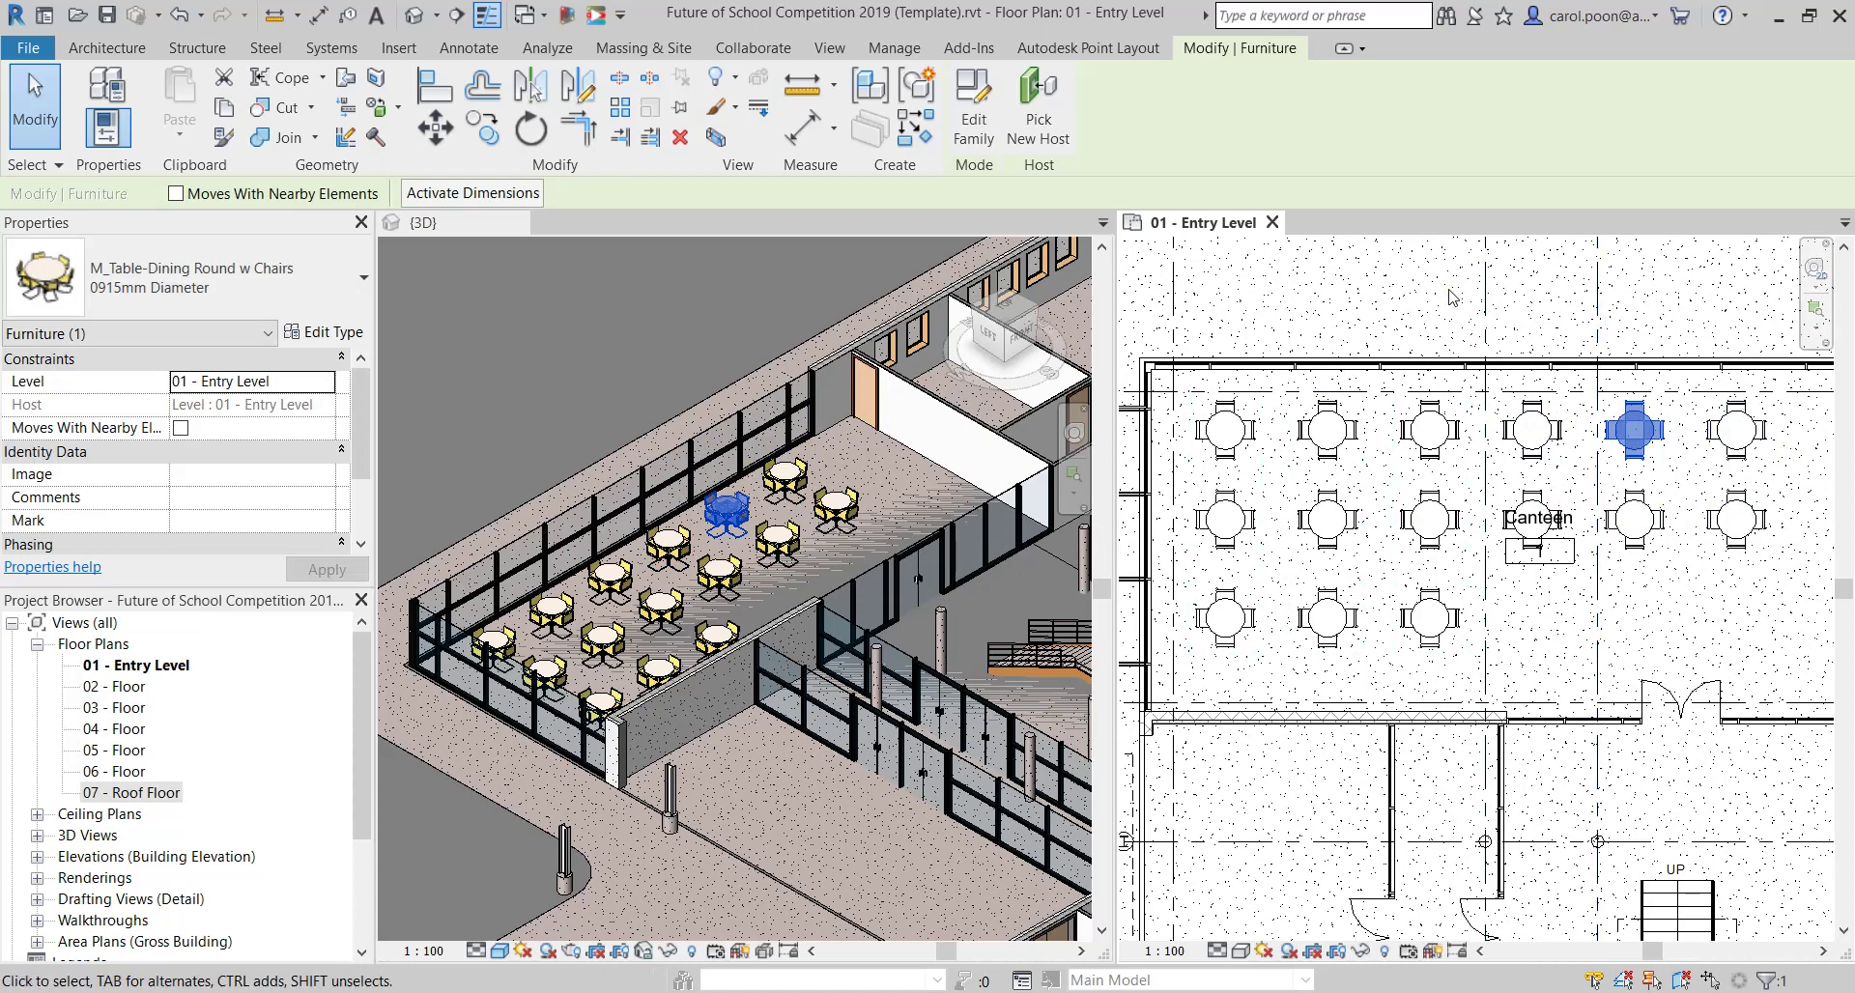
pyautogui.scroll(-1, 1449, 297)
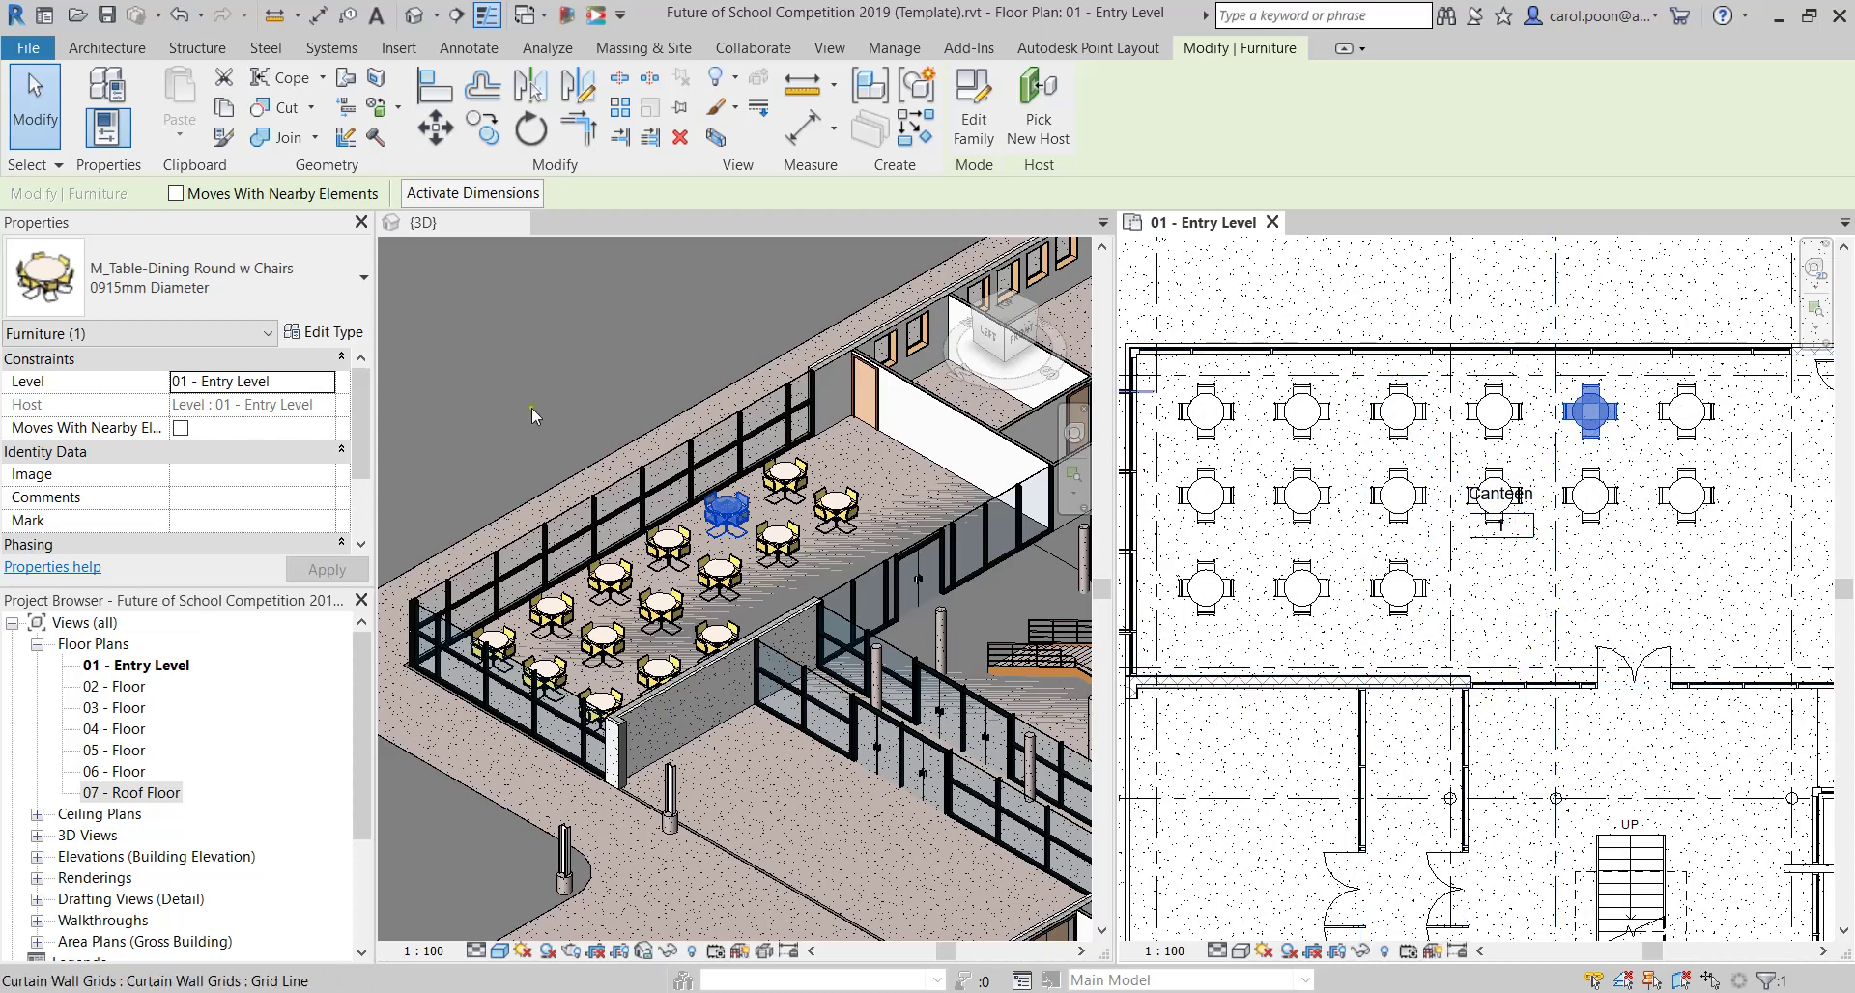
pyautogui.press('Escape')
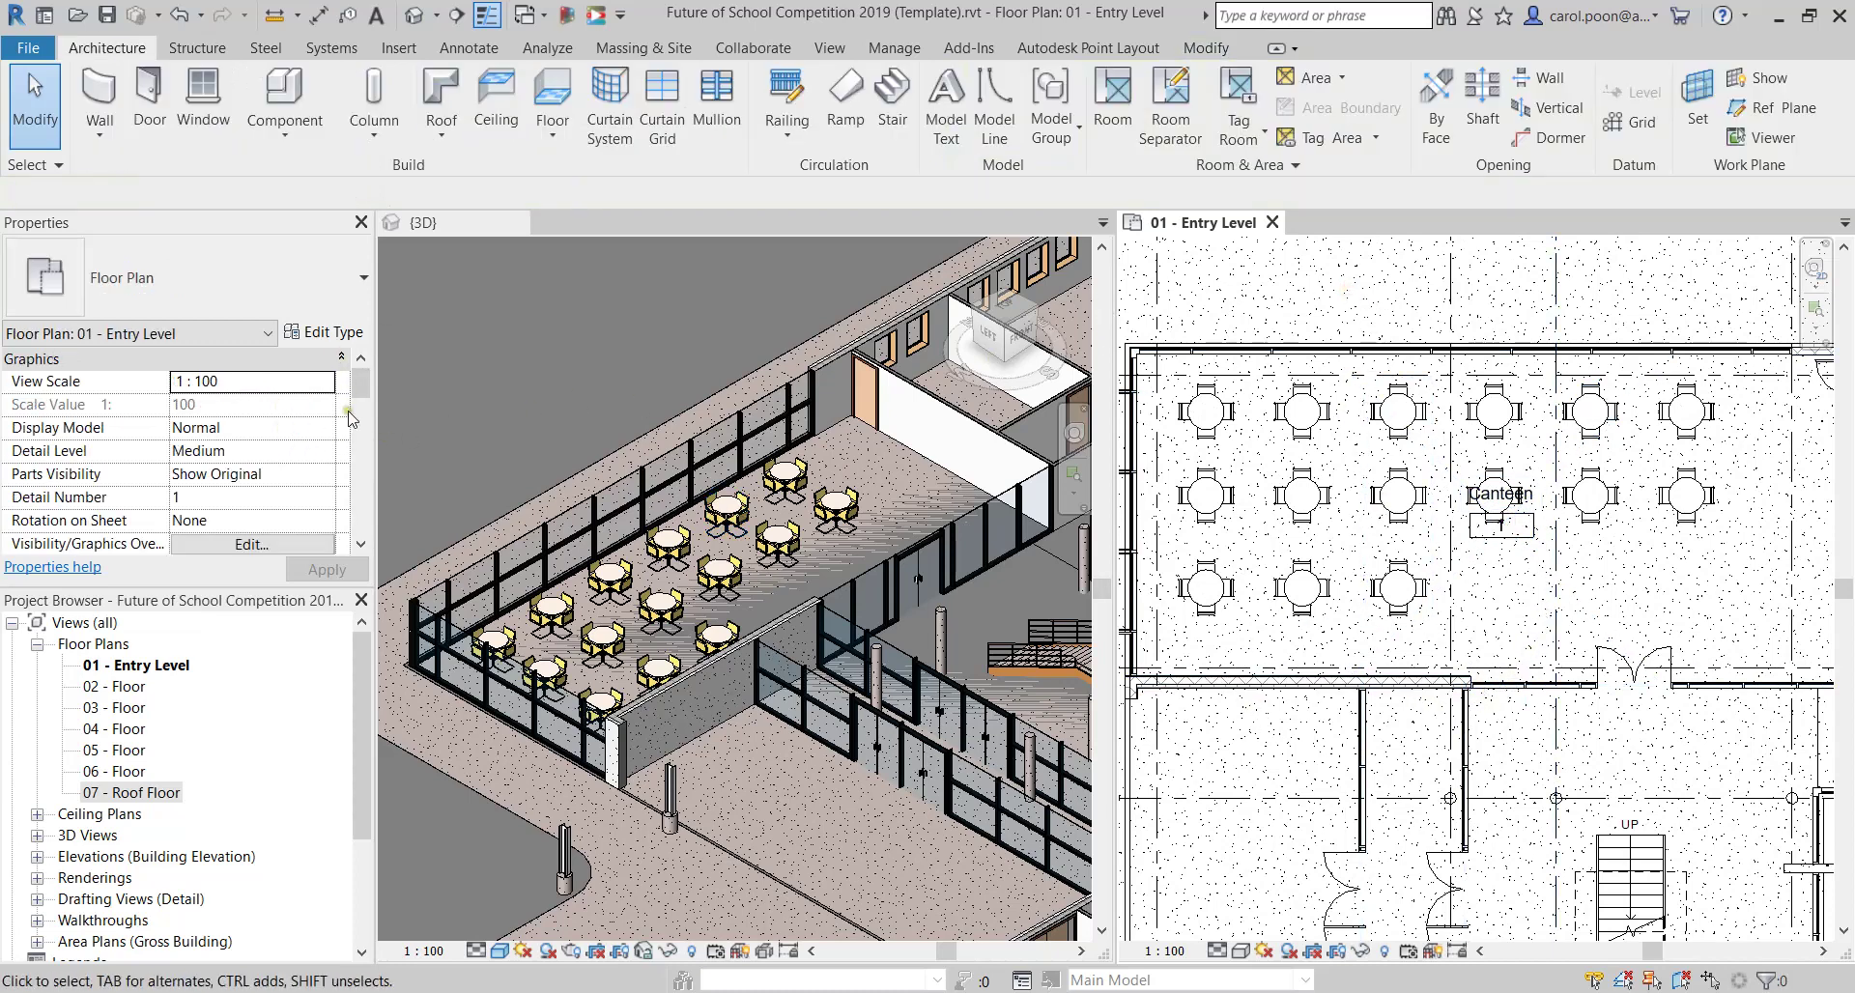
# Hide the Walls category in the 01 - Entry Level plan's Visibility/Graphics settings.
pyautogui.scroll(-1, 242, 483)
pyautogui.scroll(-1, 241, 483)
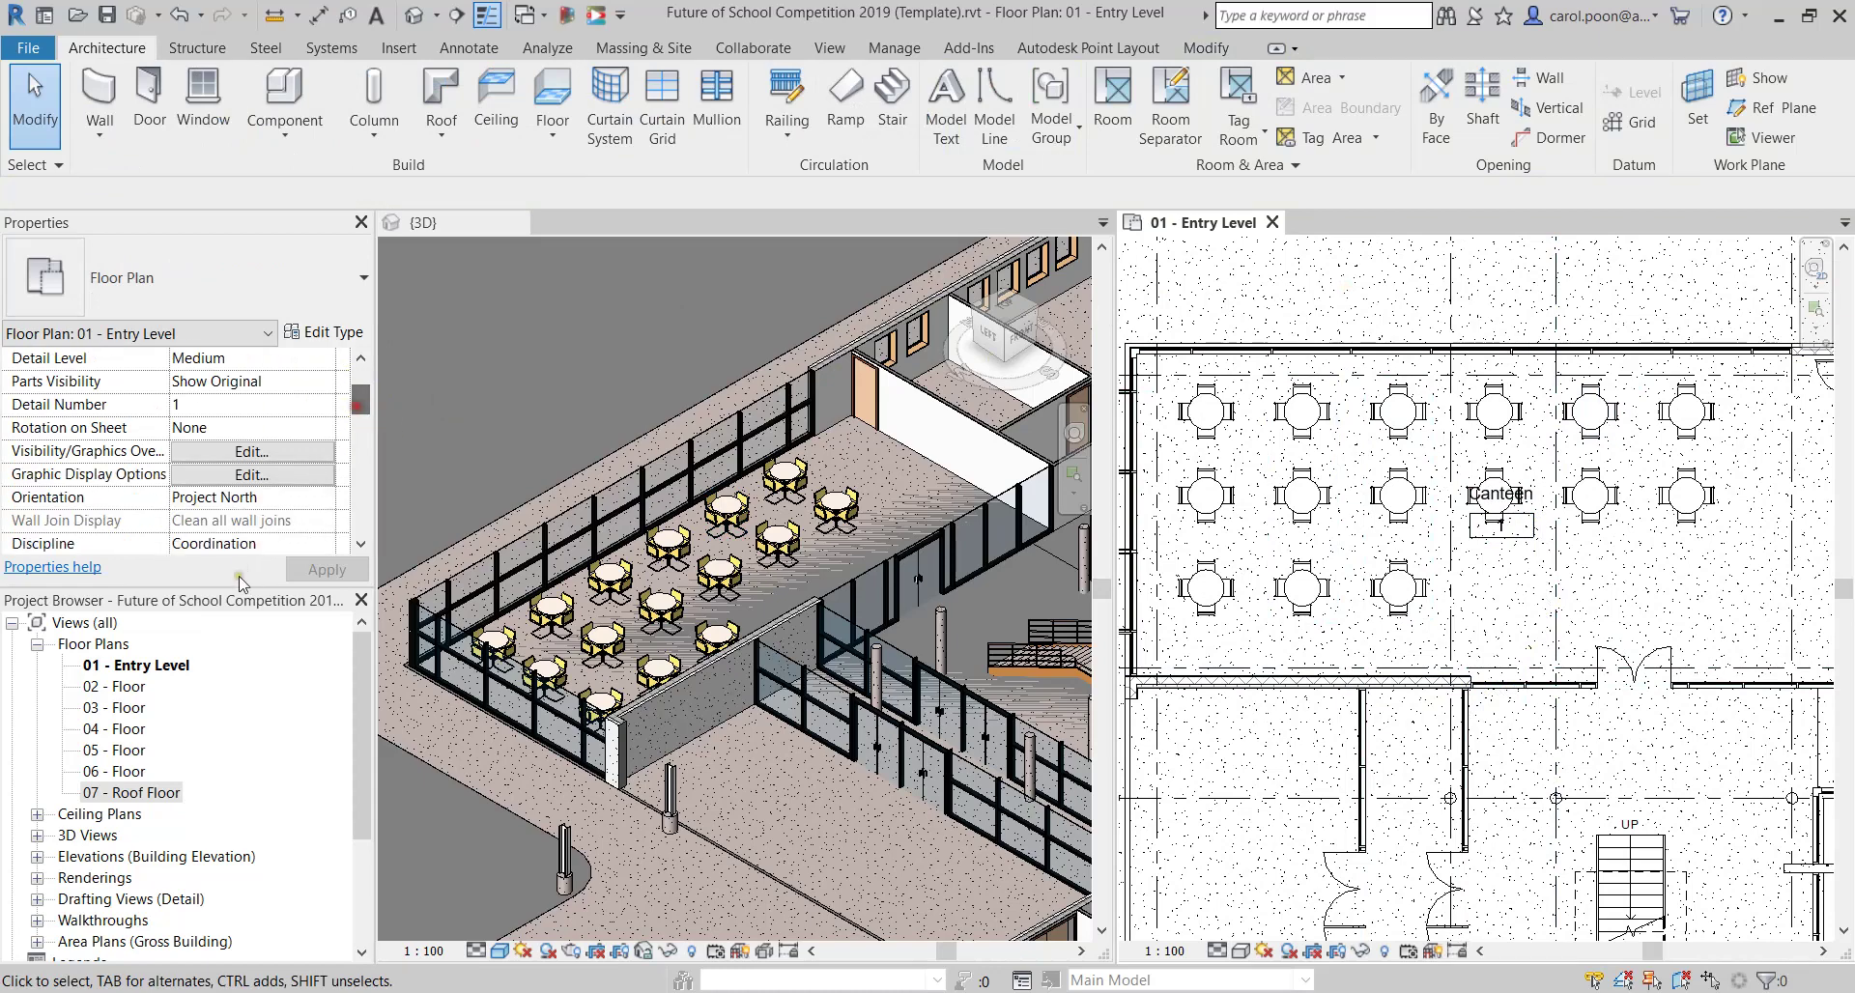
pyautogui.click(247, 451)
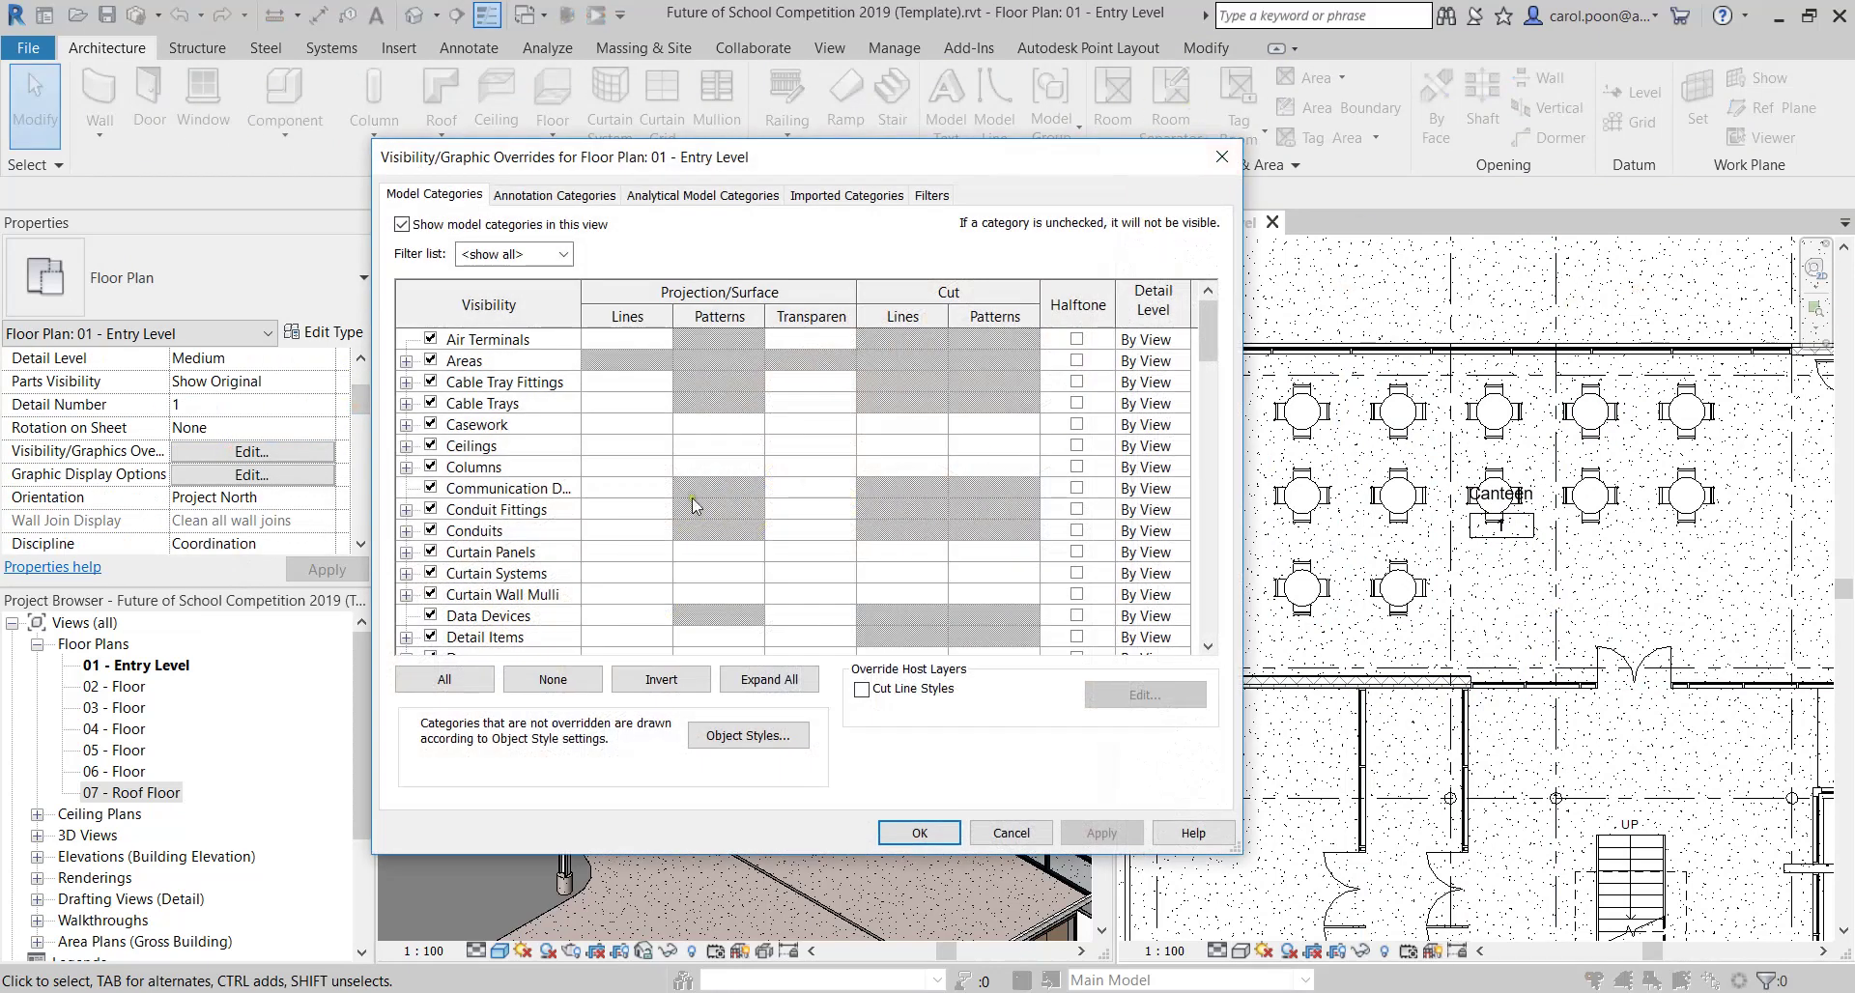
pyautogui.moveTo(1207, 333); pyautogui.dragTo(1207, 609)
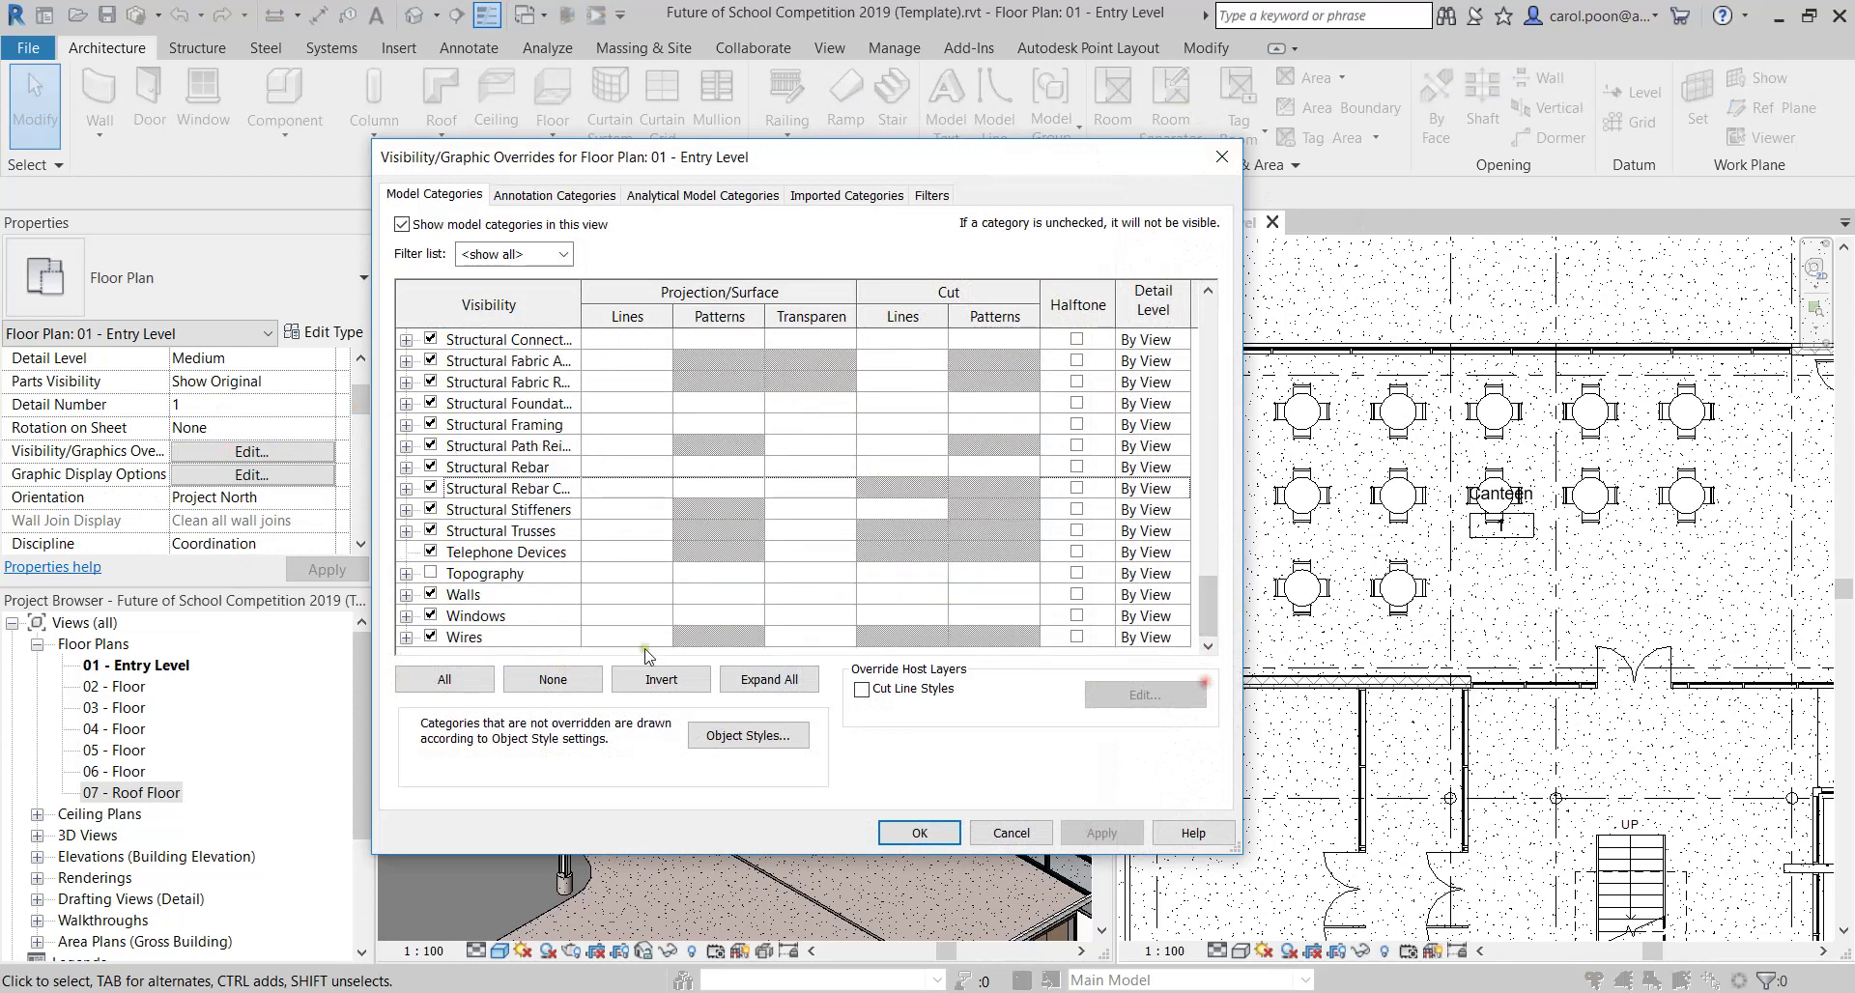
pyautogui.click(435, 601)
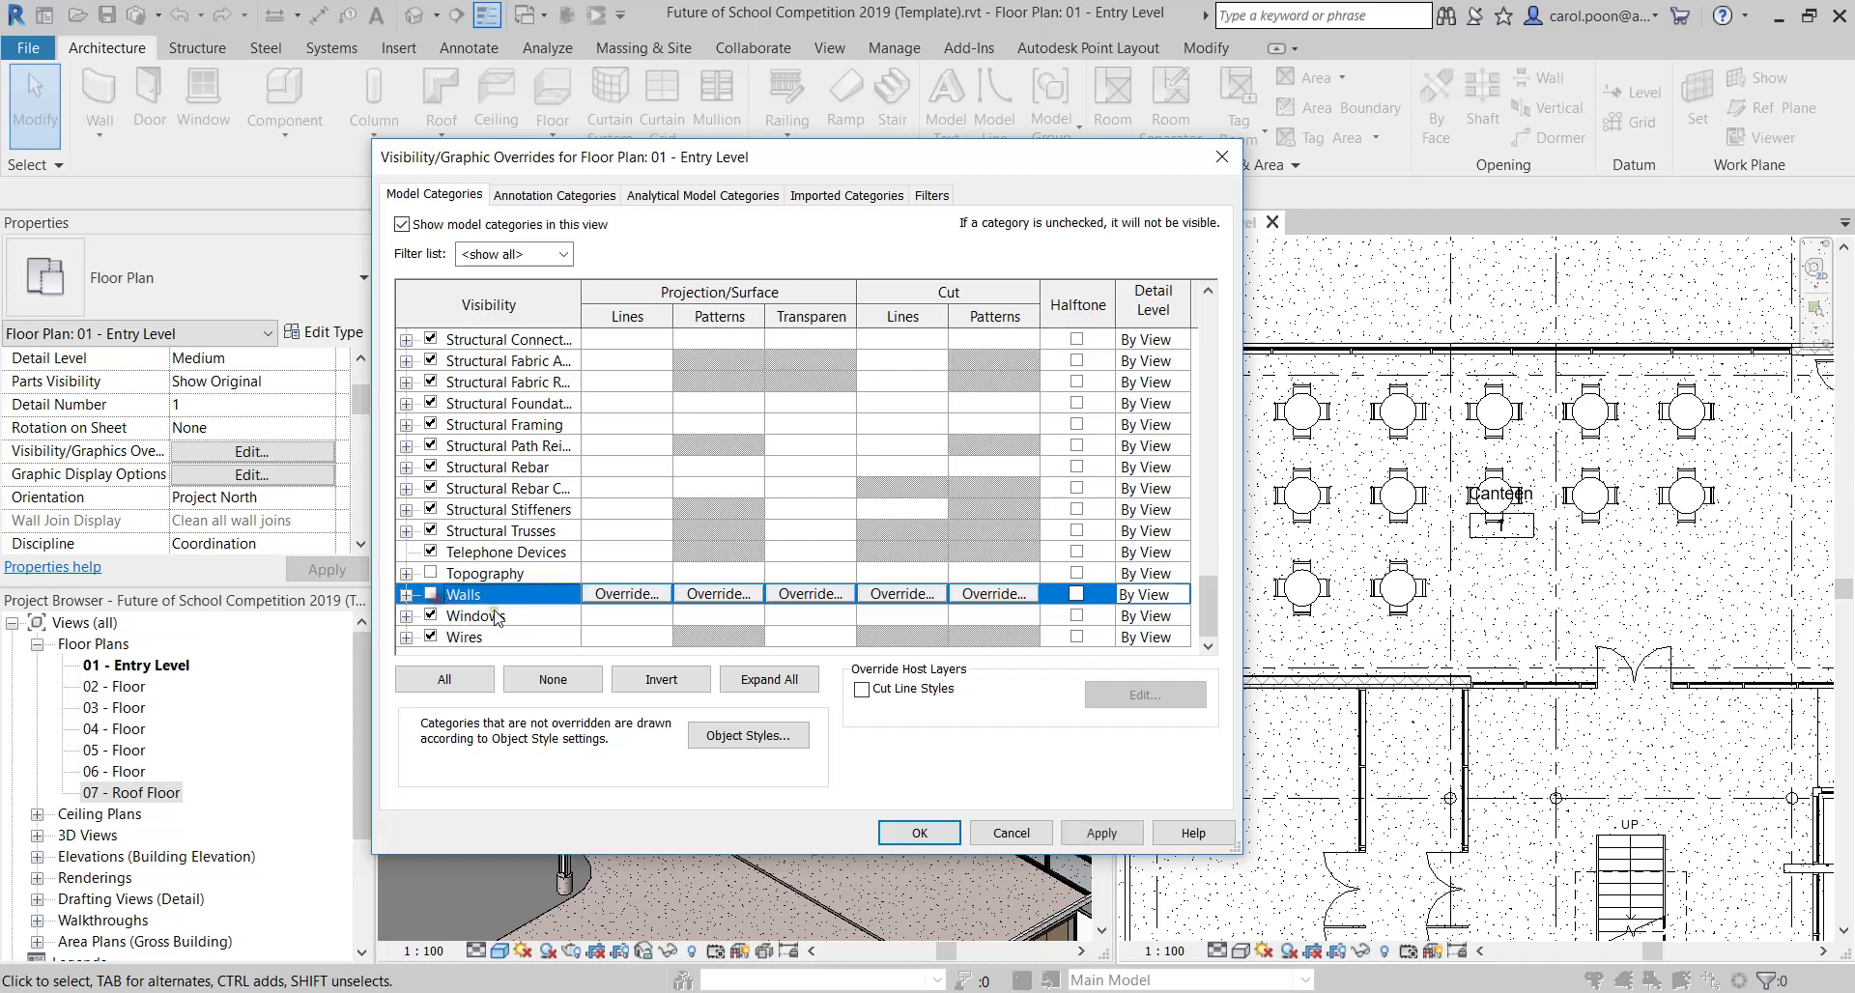
pyautogui.click(920, 833)
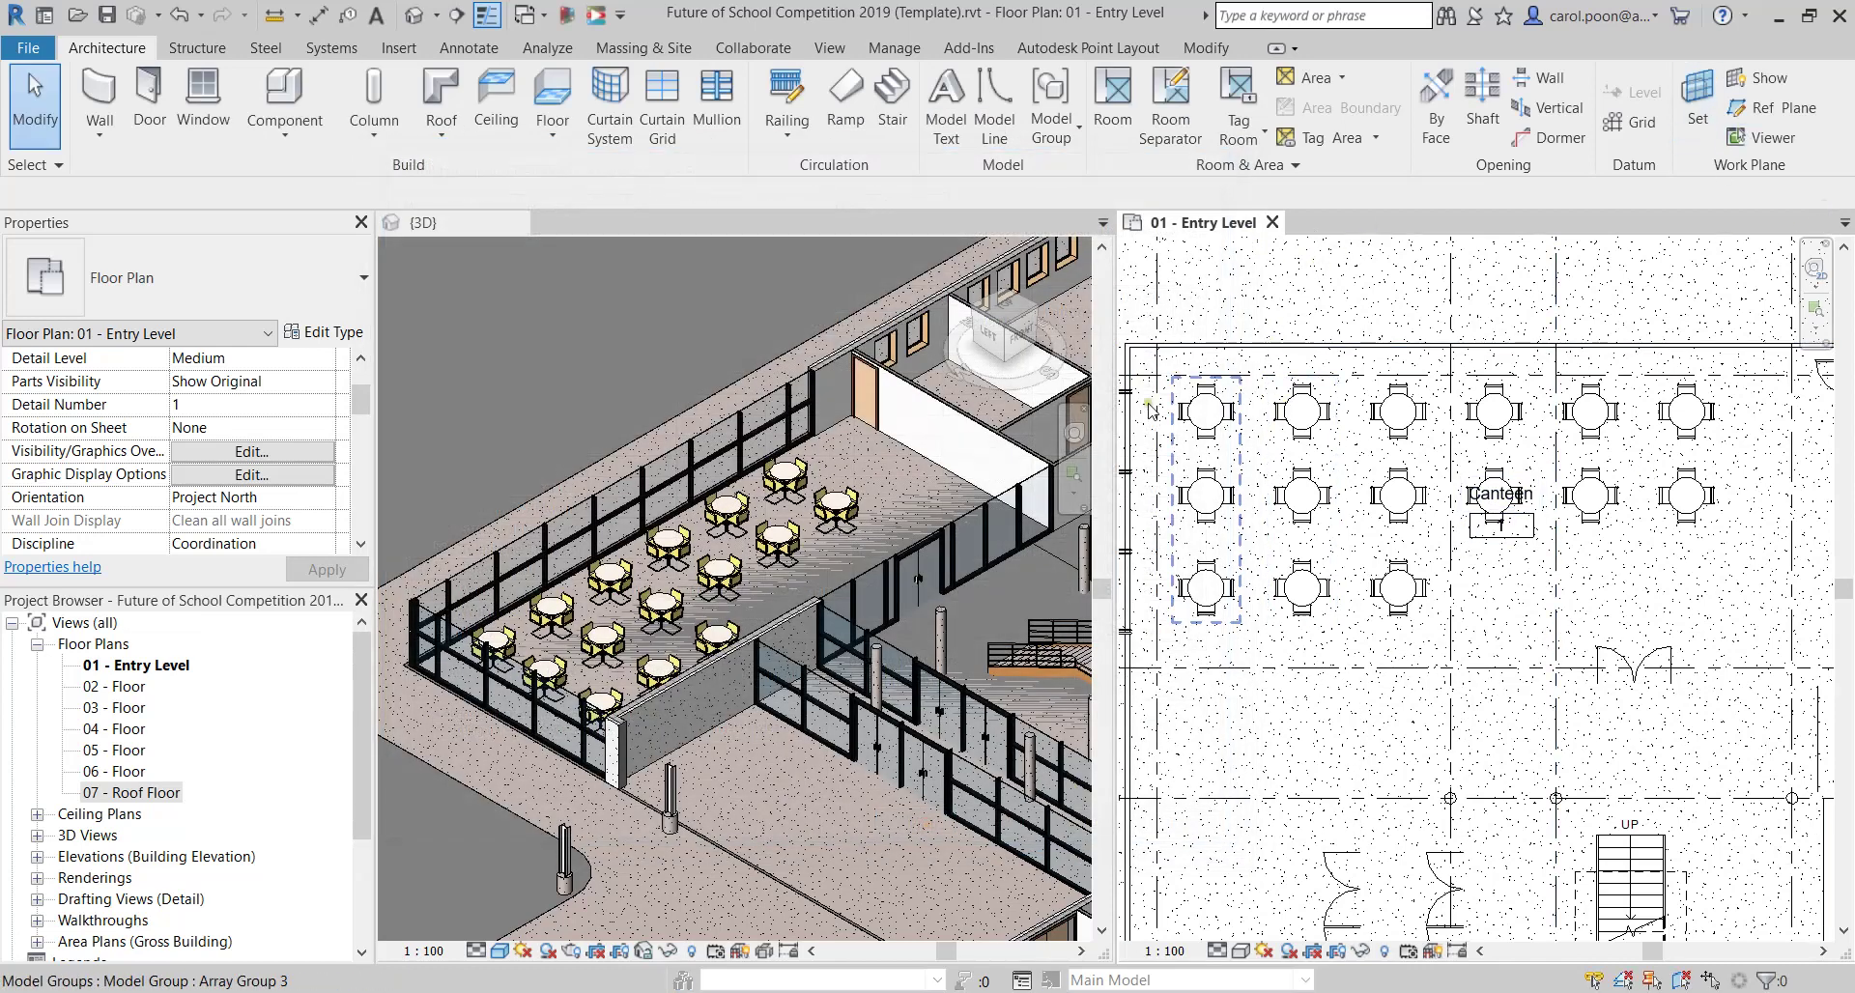
# Dock the 01 - Entry Level plan as a tab beside the 3D view.
pyautogui.rightClick(1252, 247)
pyautogui.click(1705, 358)
pyautogui.moveTo(1179, 229); pyautogui.dragTo(620, 238)
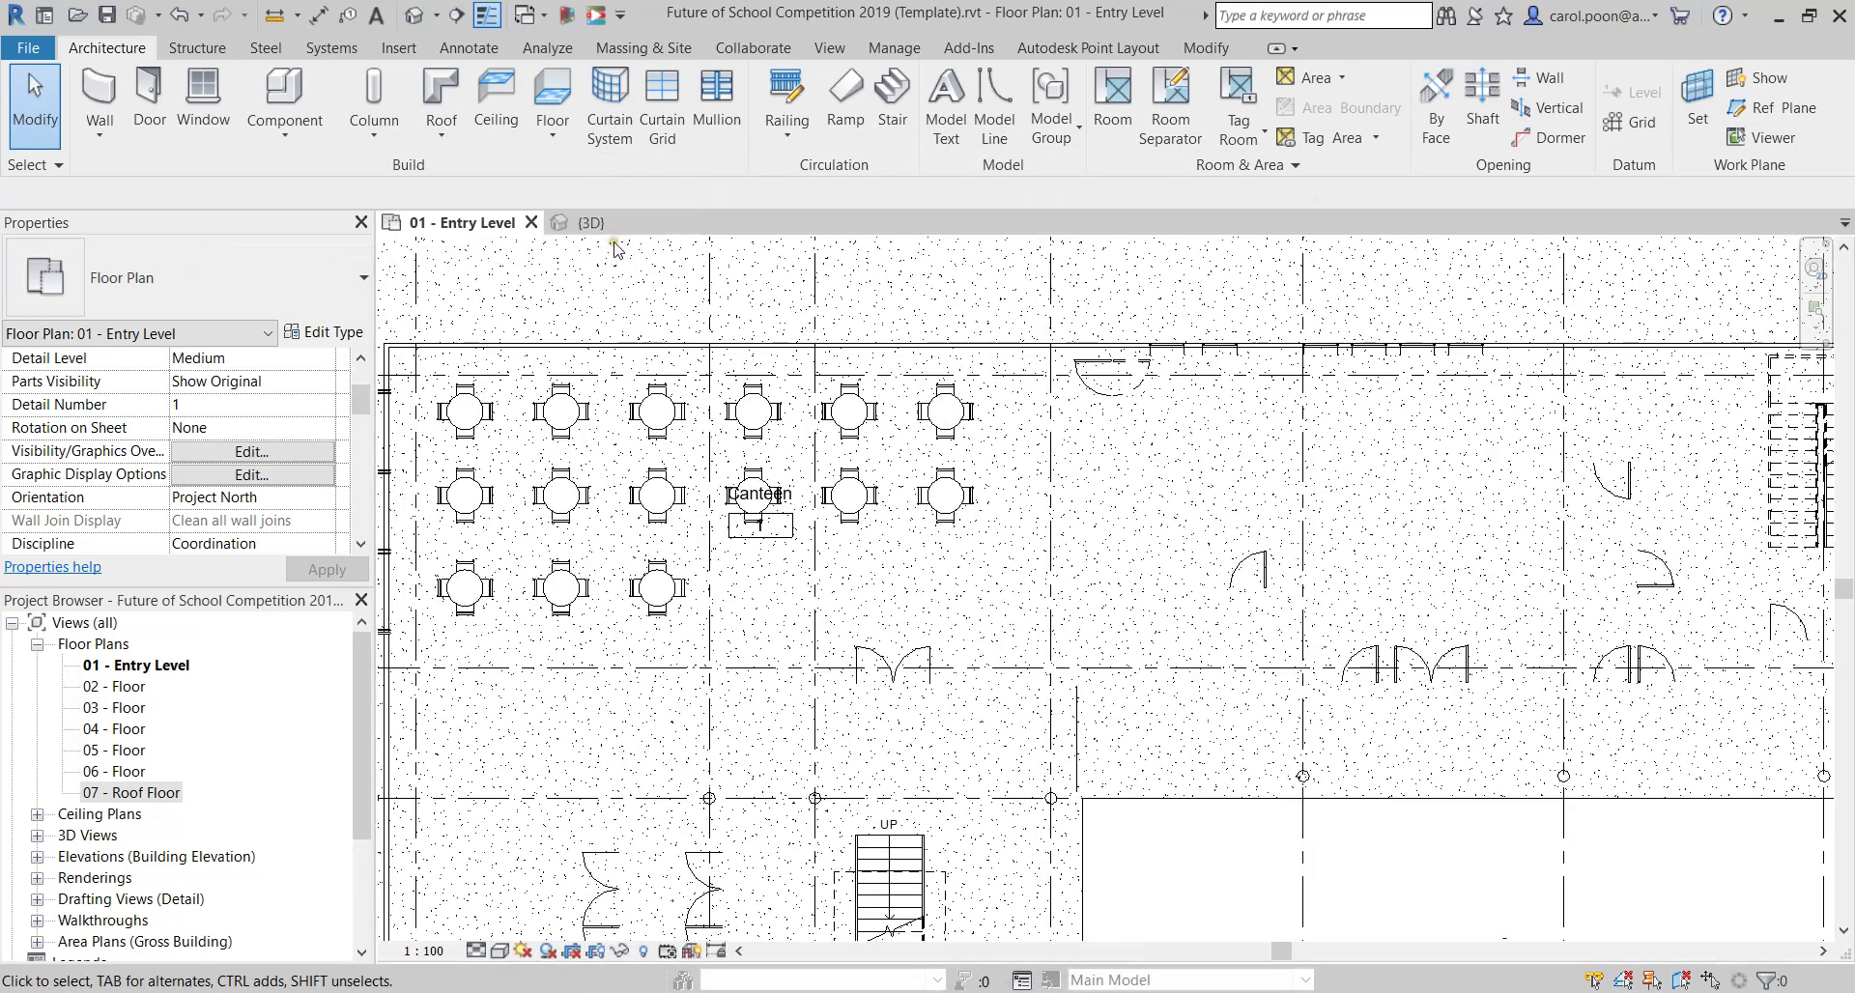
# Centre the plan on the whole building and inspect the Concrete-100mm floor slab.
pyautogui.scroll(-3, 942, 454)
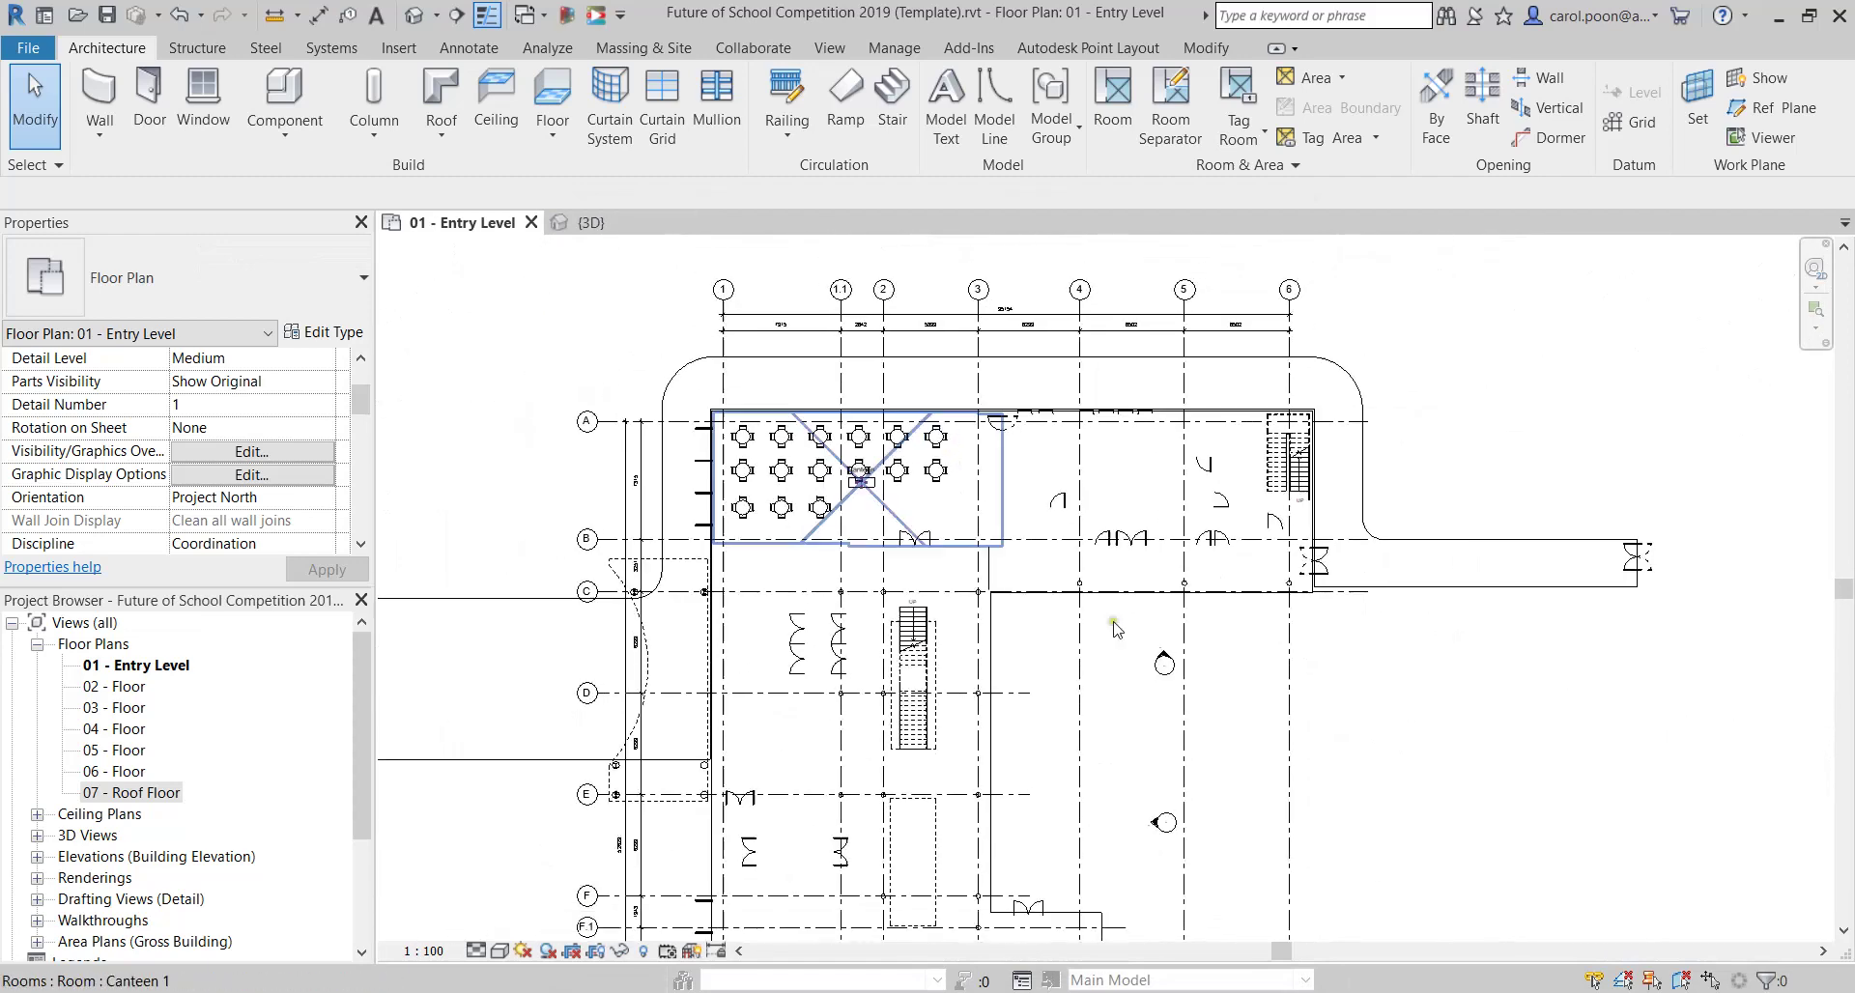
pyautogui.scroll(2, 942, 455)
pyautogui.moveTo(1256, 676); pyautogui.dragTo(1297, 555, button='middle')
pyautogui.scroll(-2, 1297, 555)
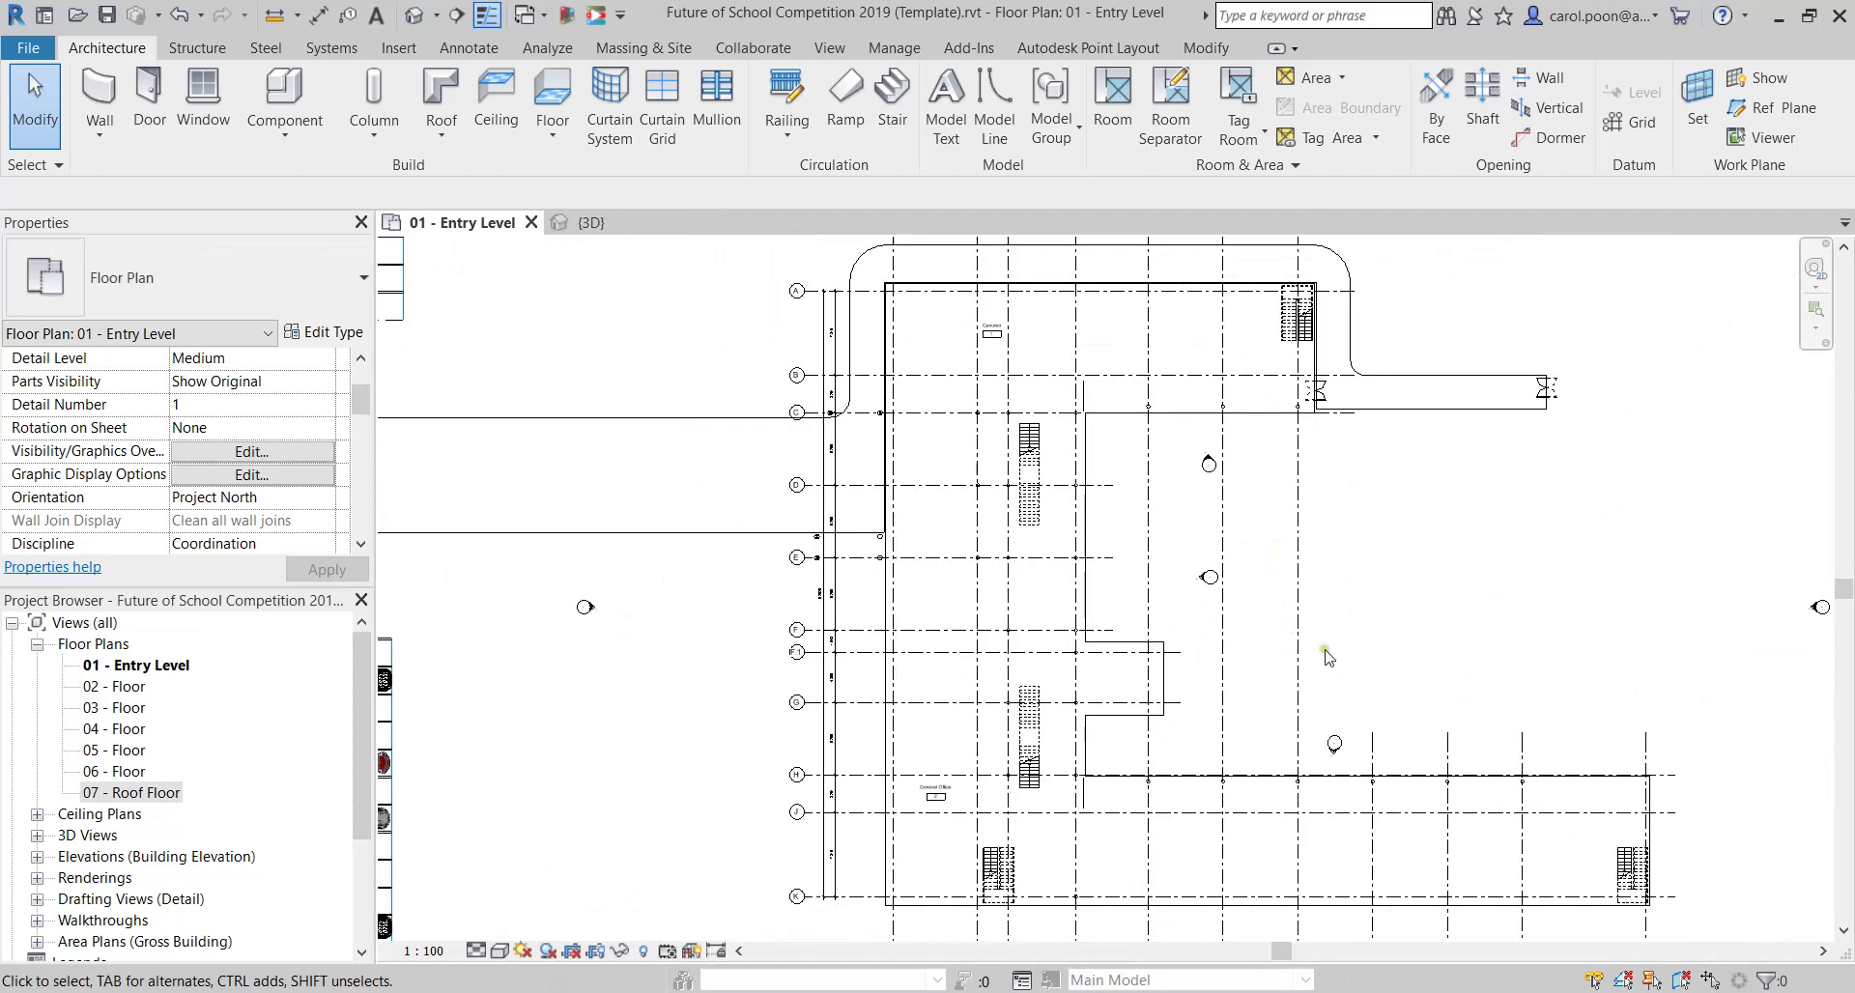
pyautogui.moveTo(1160, 503); pyautogui.dragTo(984, 433, button='middle')
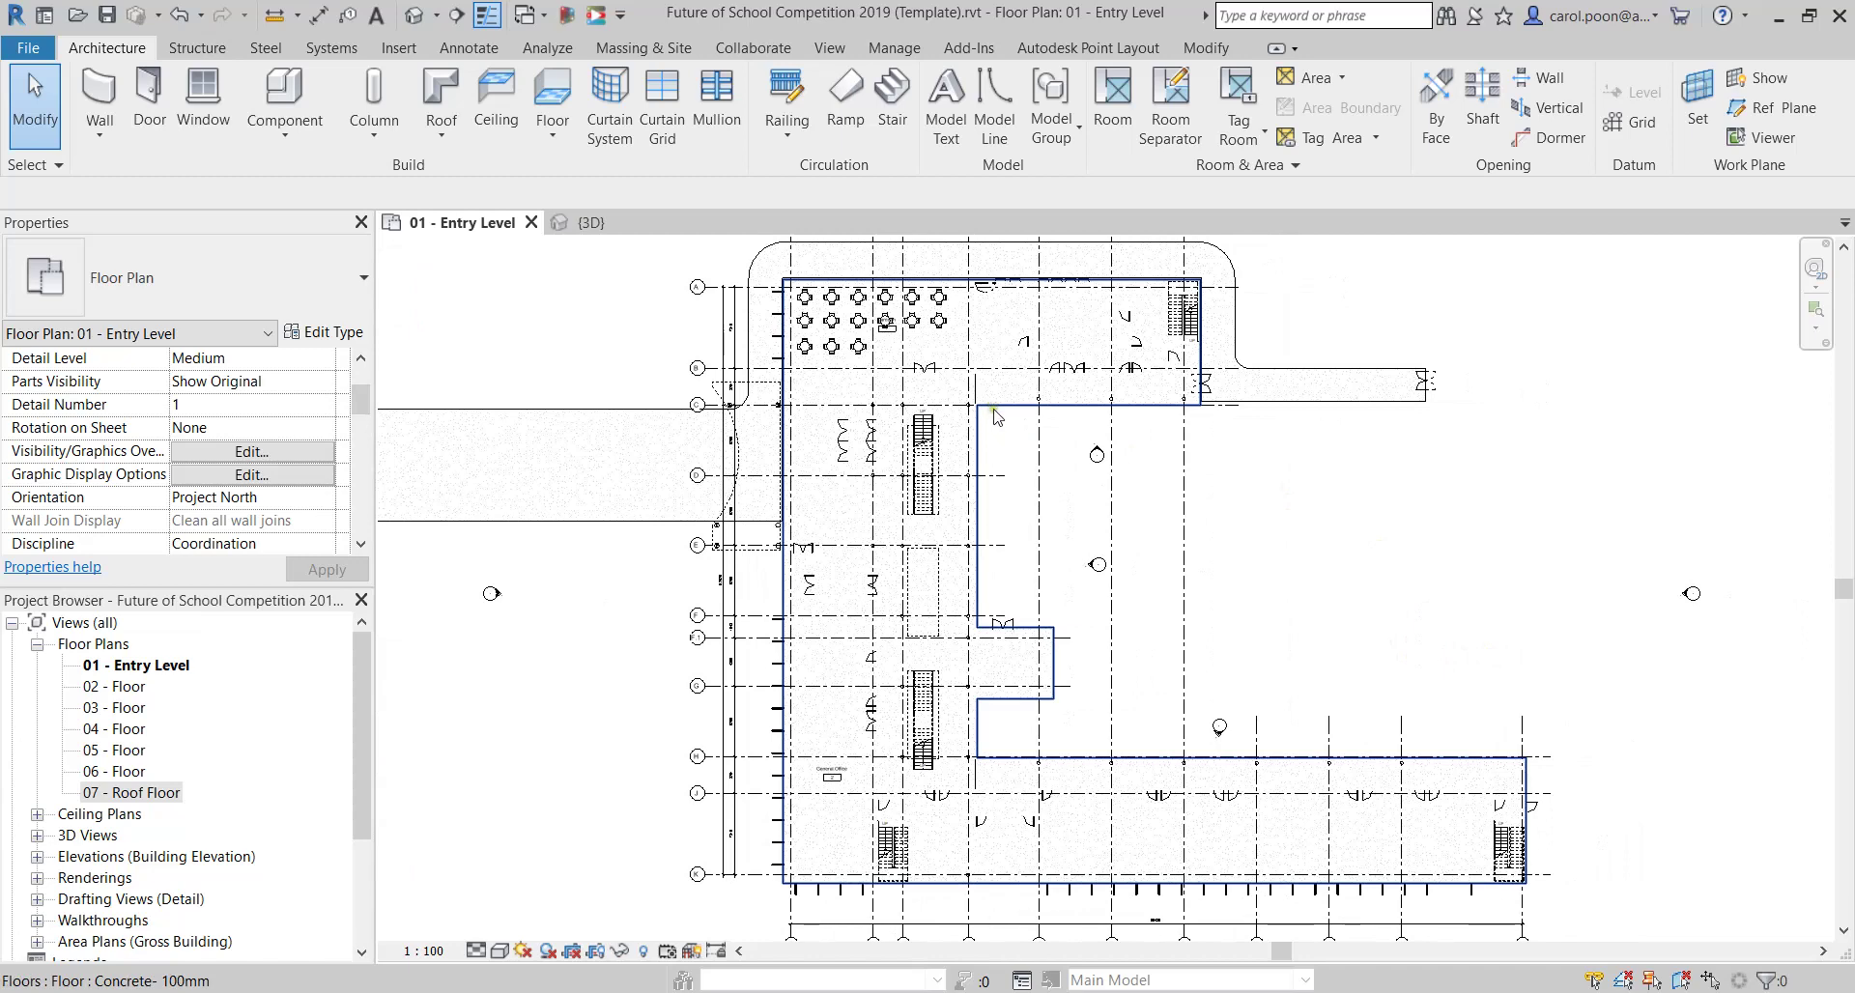
pyautogui.click(984, 433)
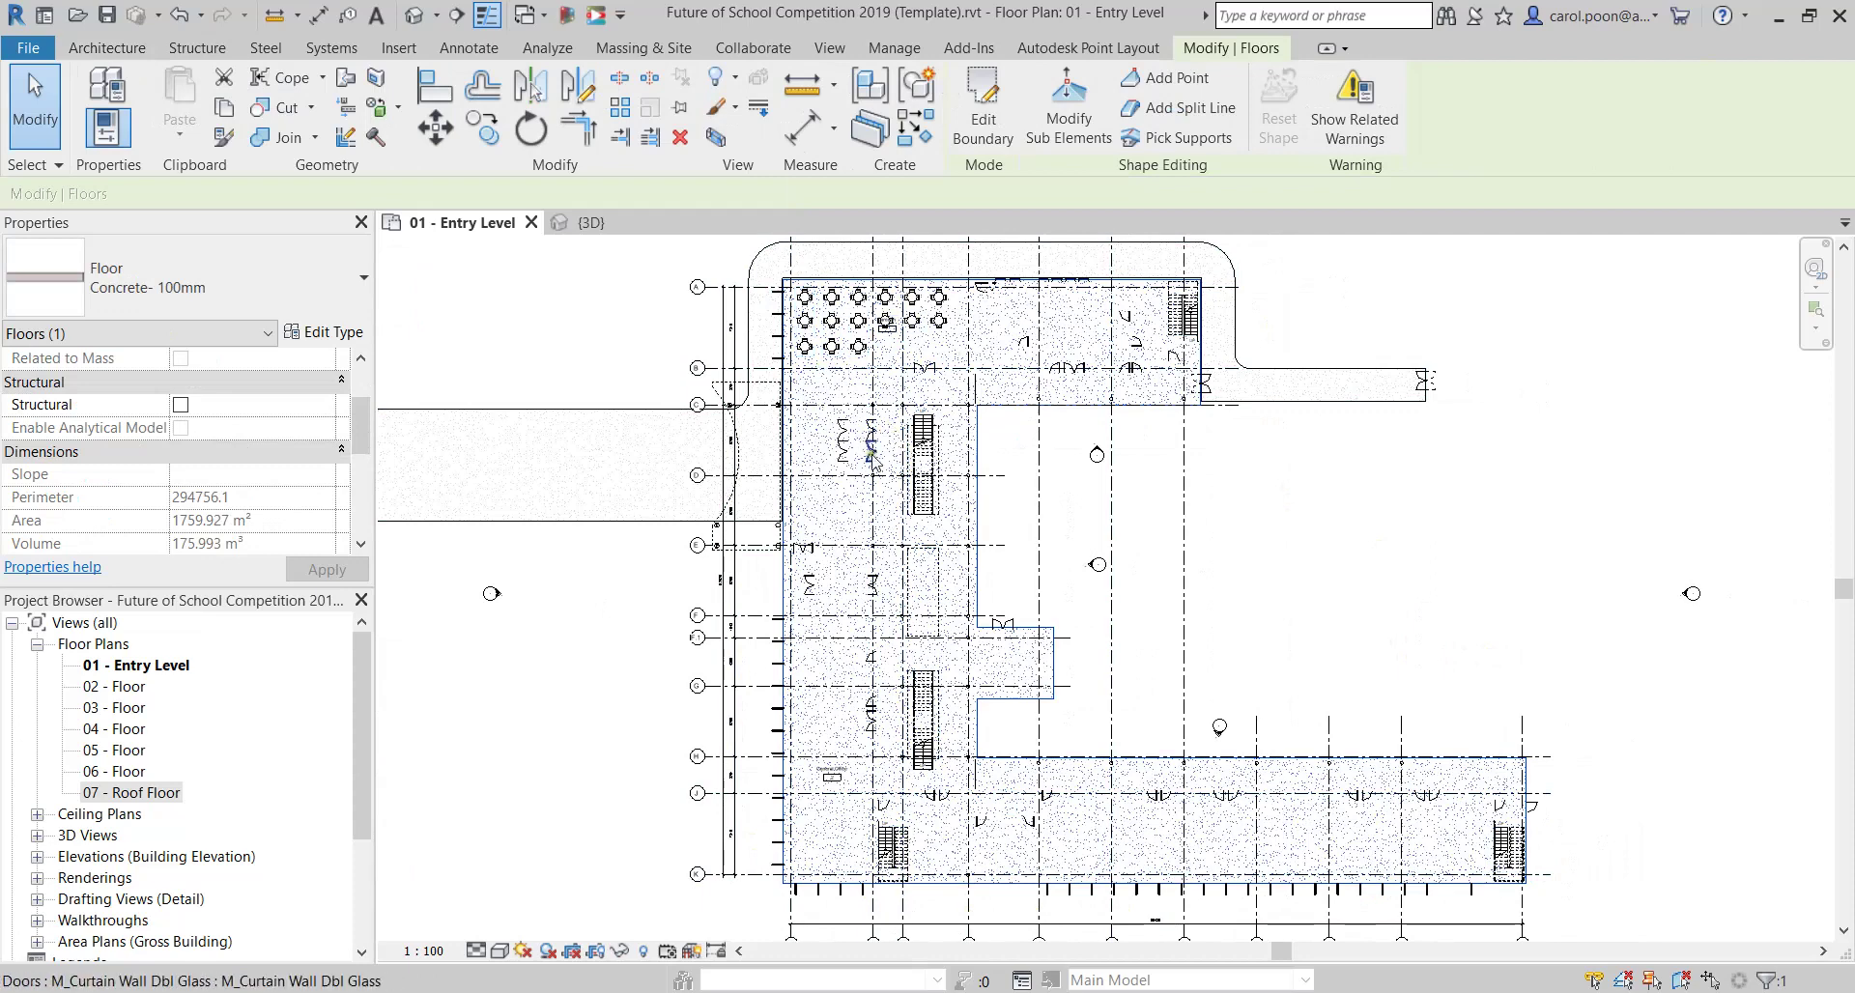
pyautogui.click(1646, 558)
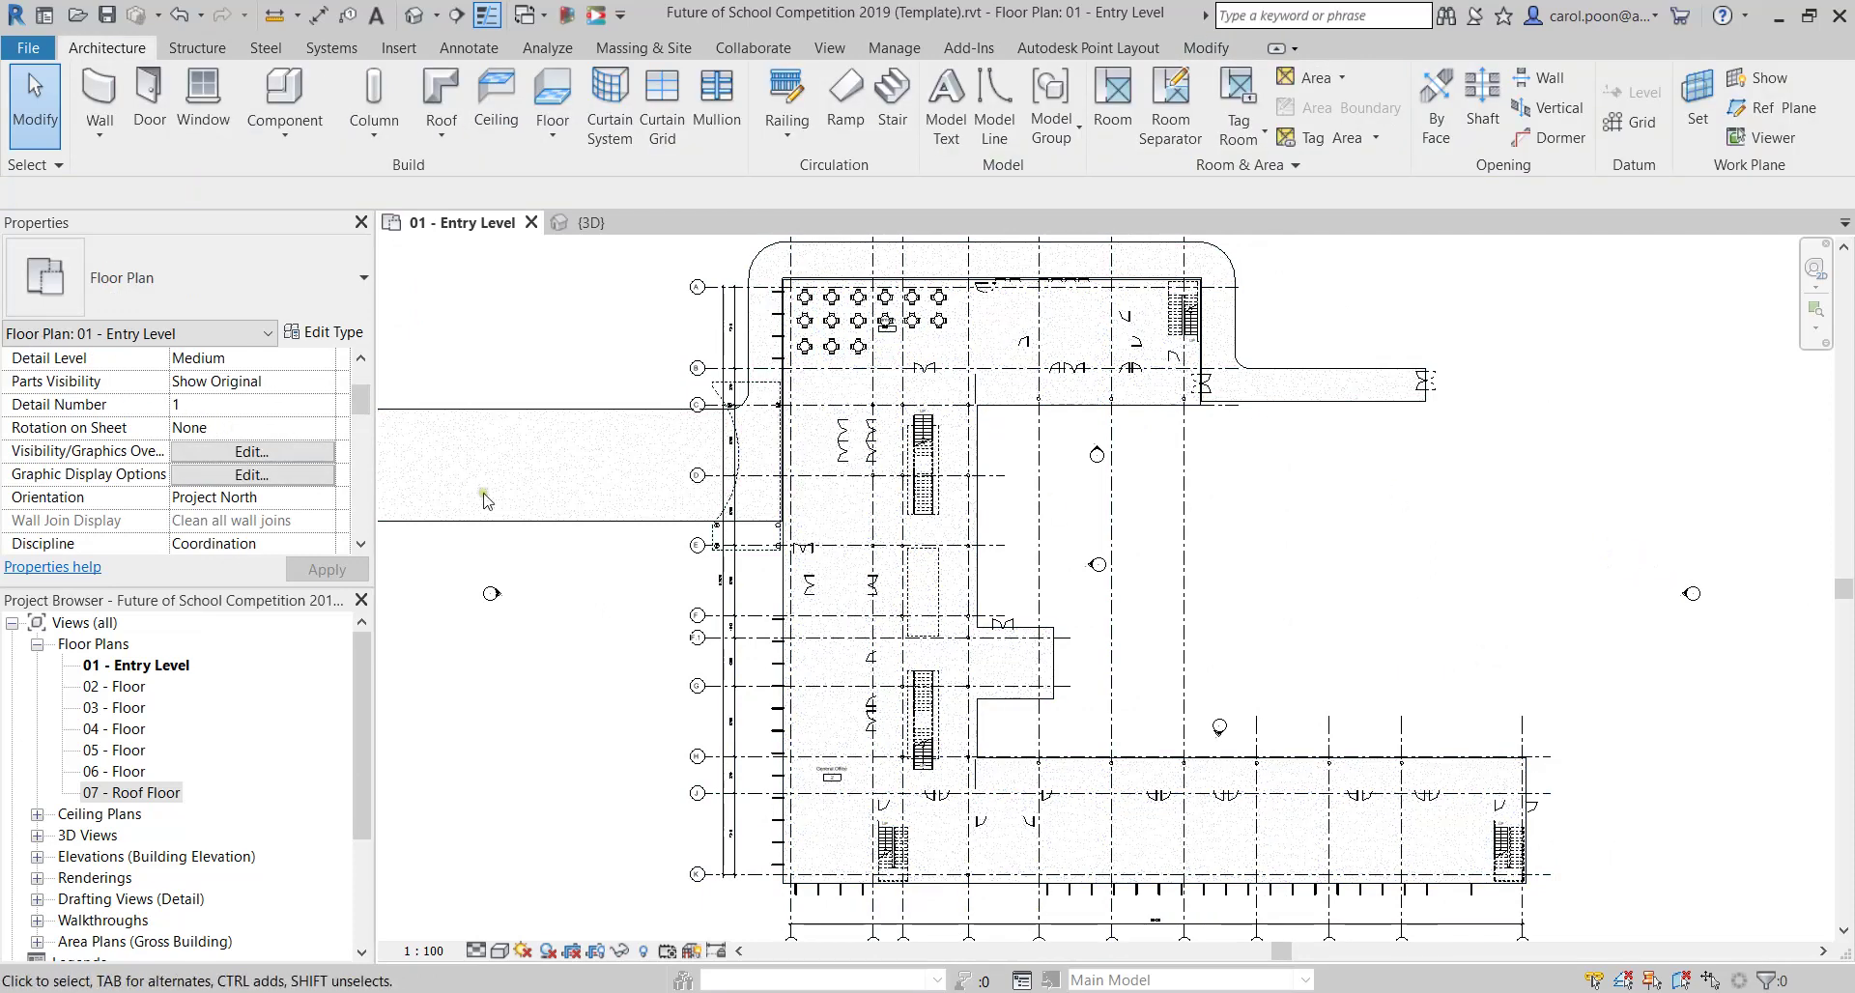
# Turn the Walls category back on in 01 - Entry Level's Visibility/Graphics, then view the 3D model.
pyautogui.click(270, 454)
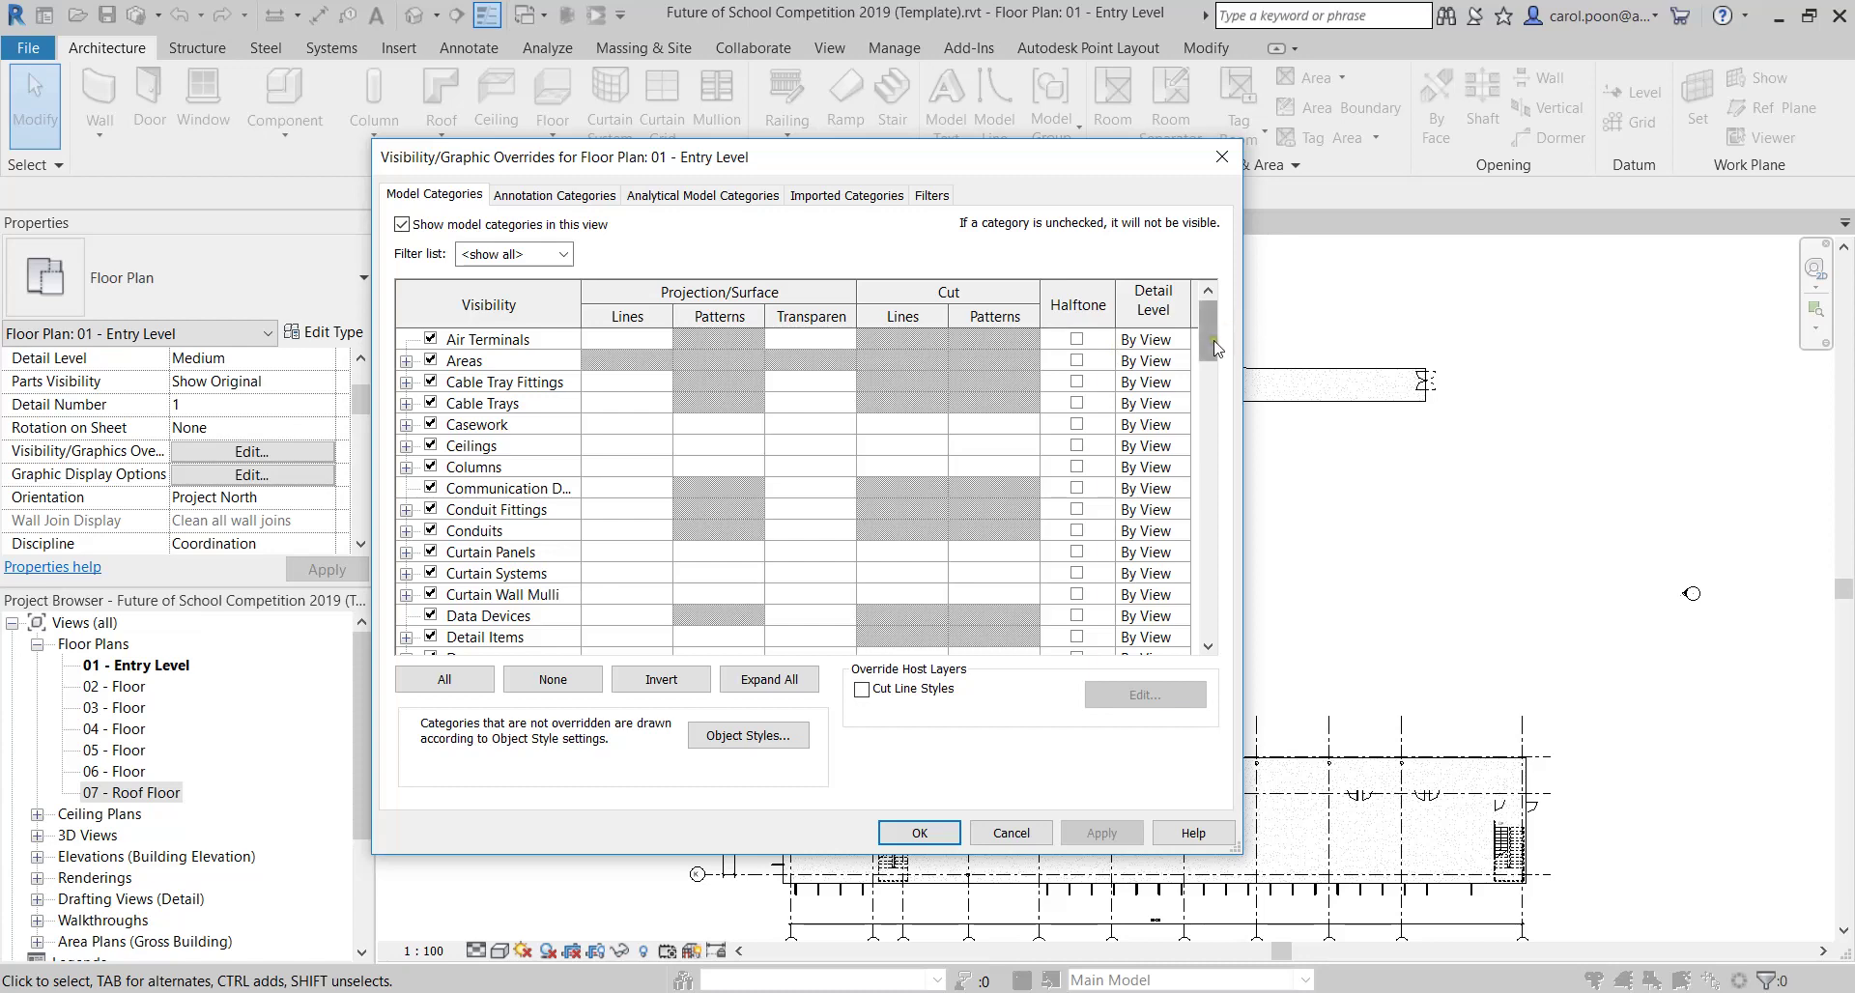
pyautogui.press('w')
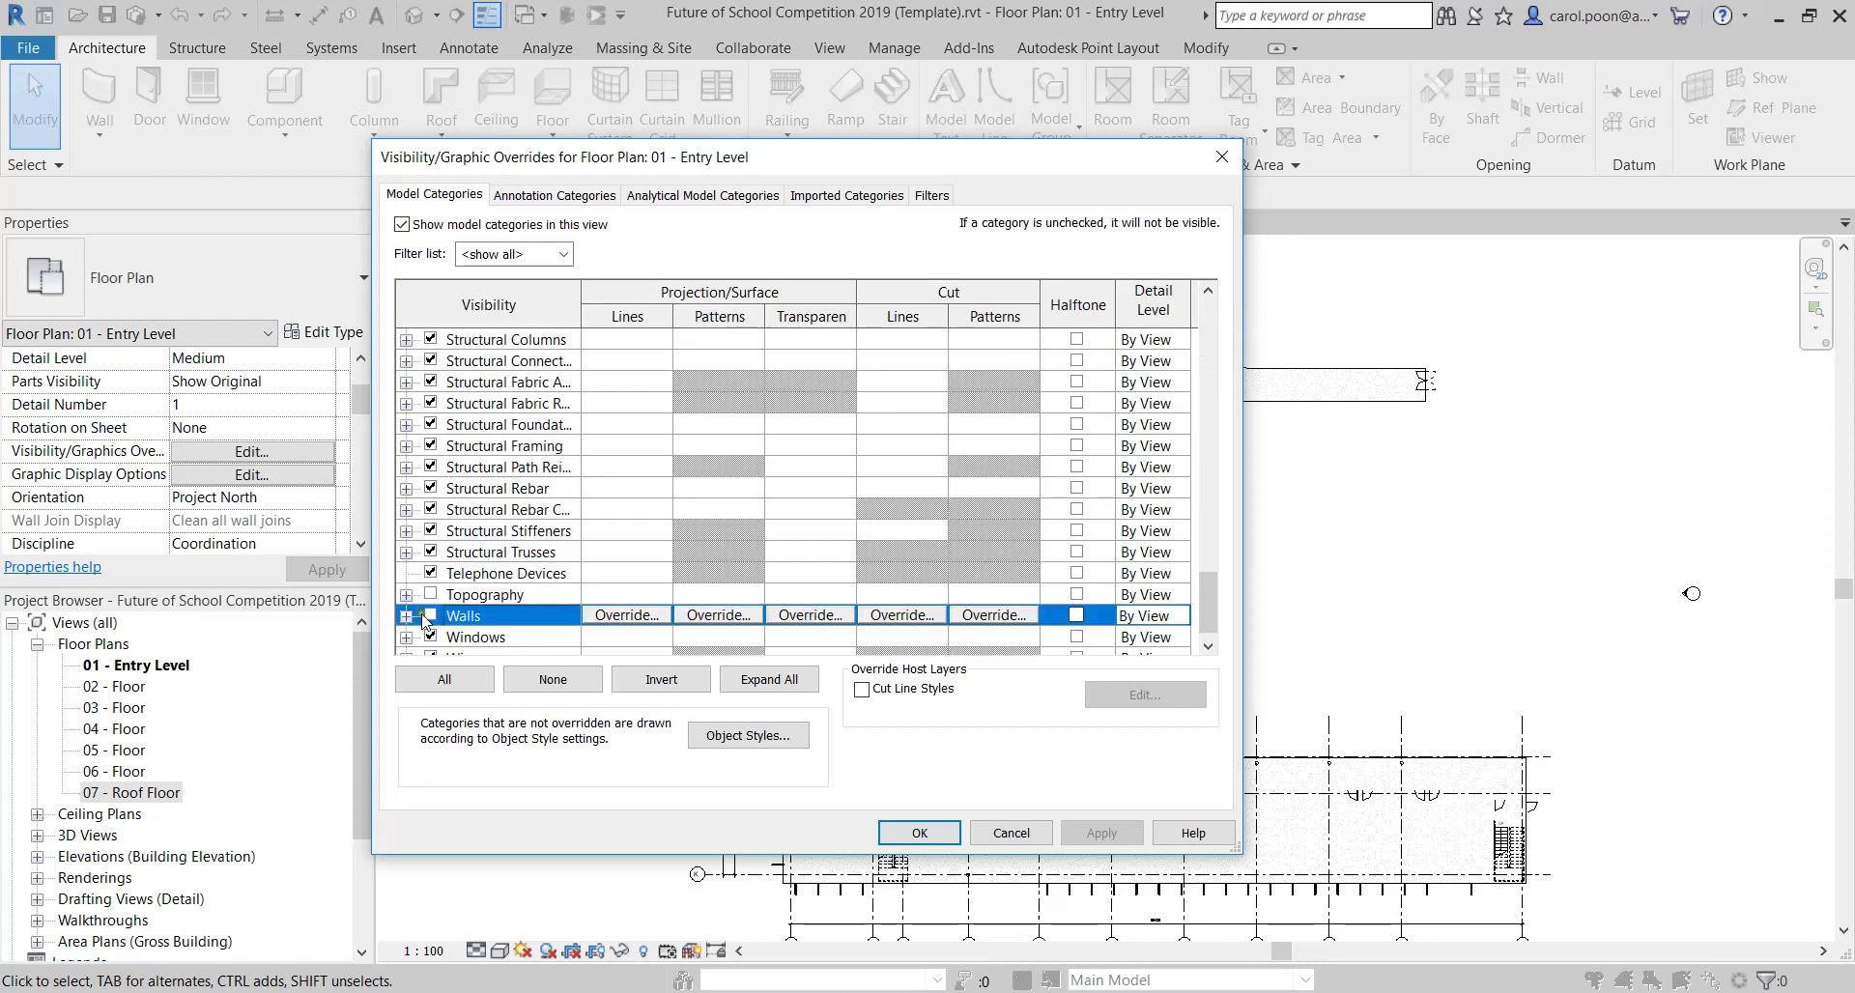
pyautogui.click(431, 616)
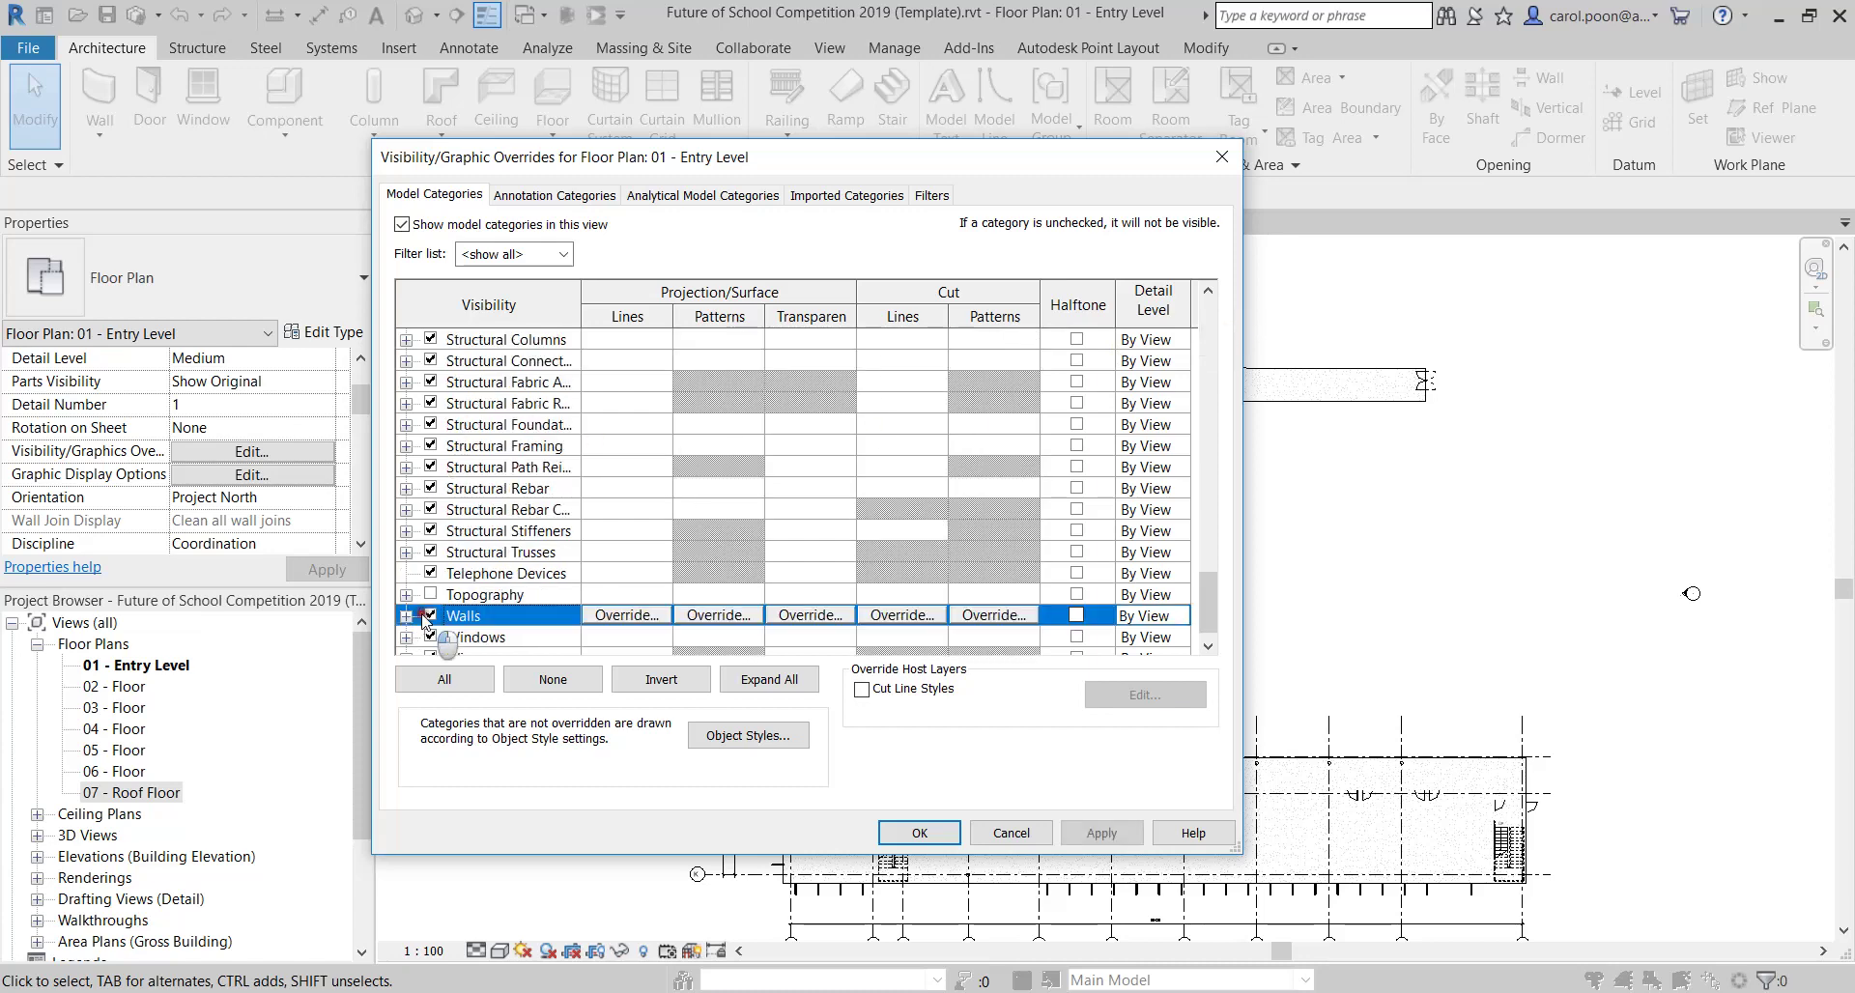
pyautogui.click(948, 835)
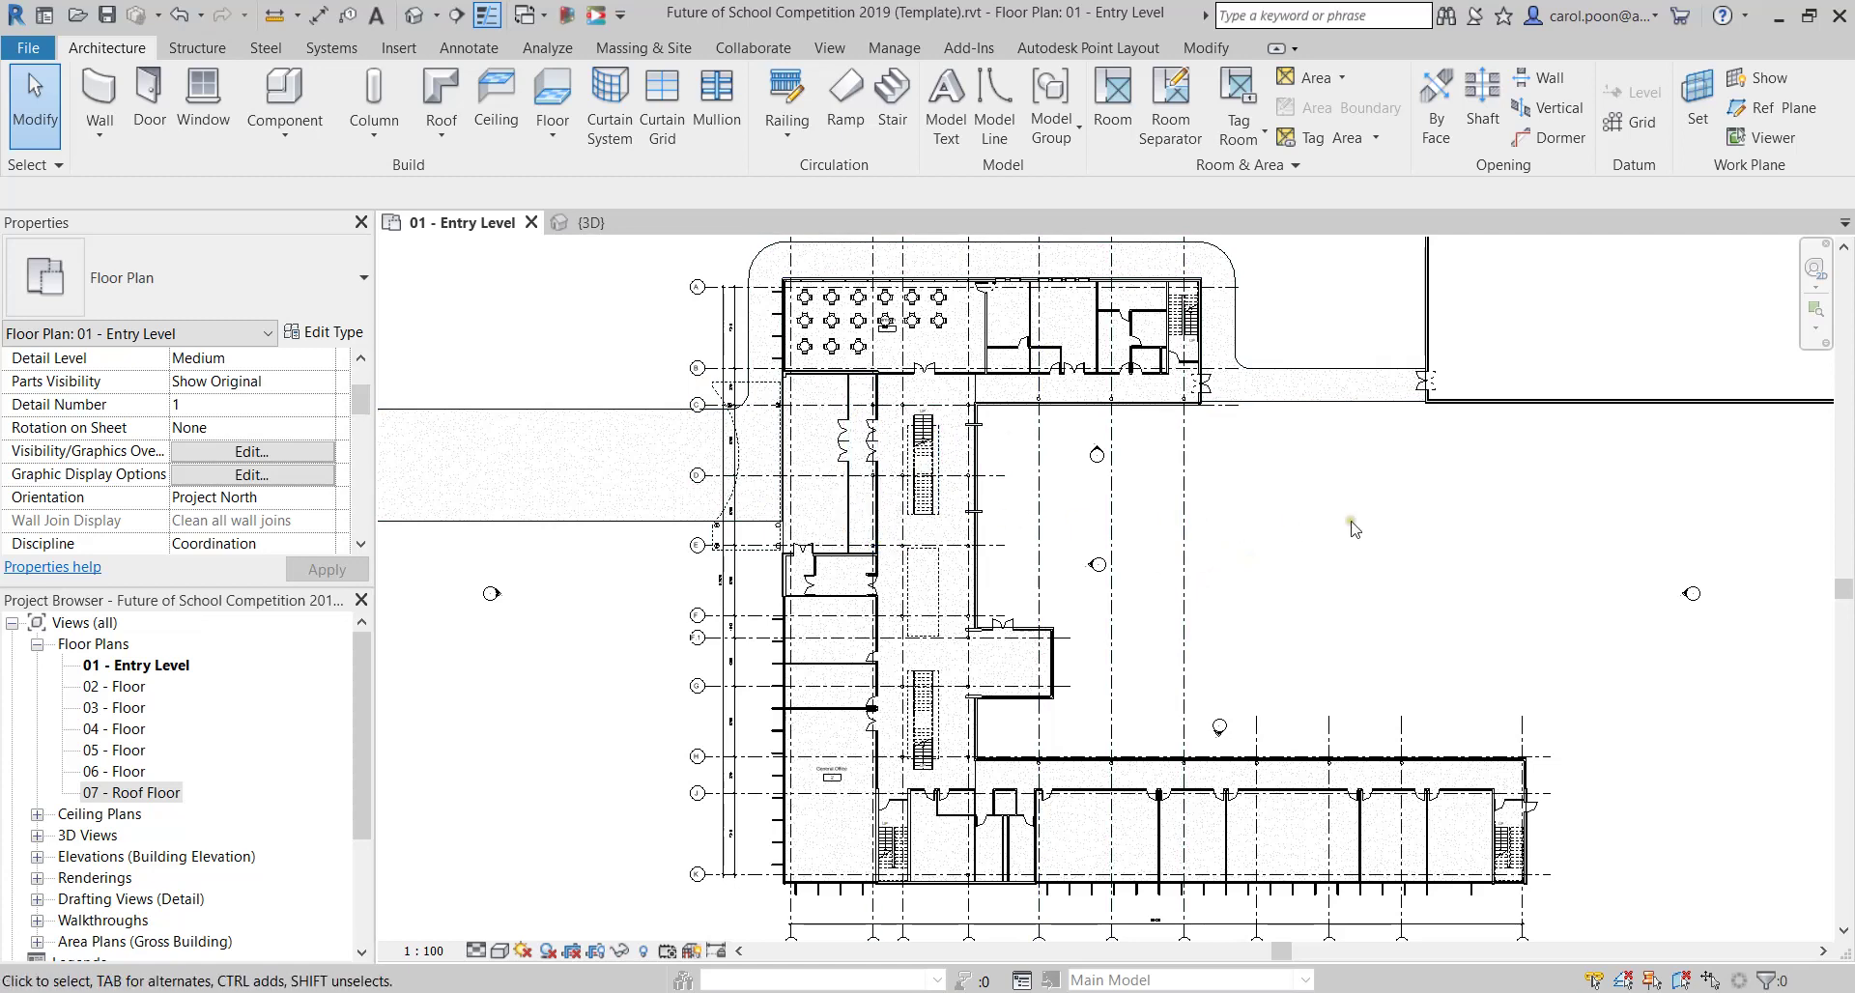
pyautogui.moveTo(1353, 527); pyautogui.dragTo(1369, 638, button='middle')
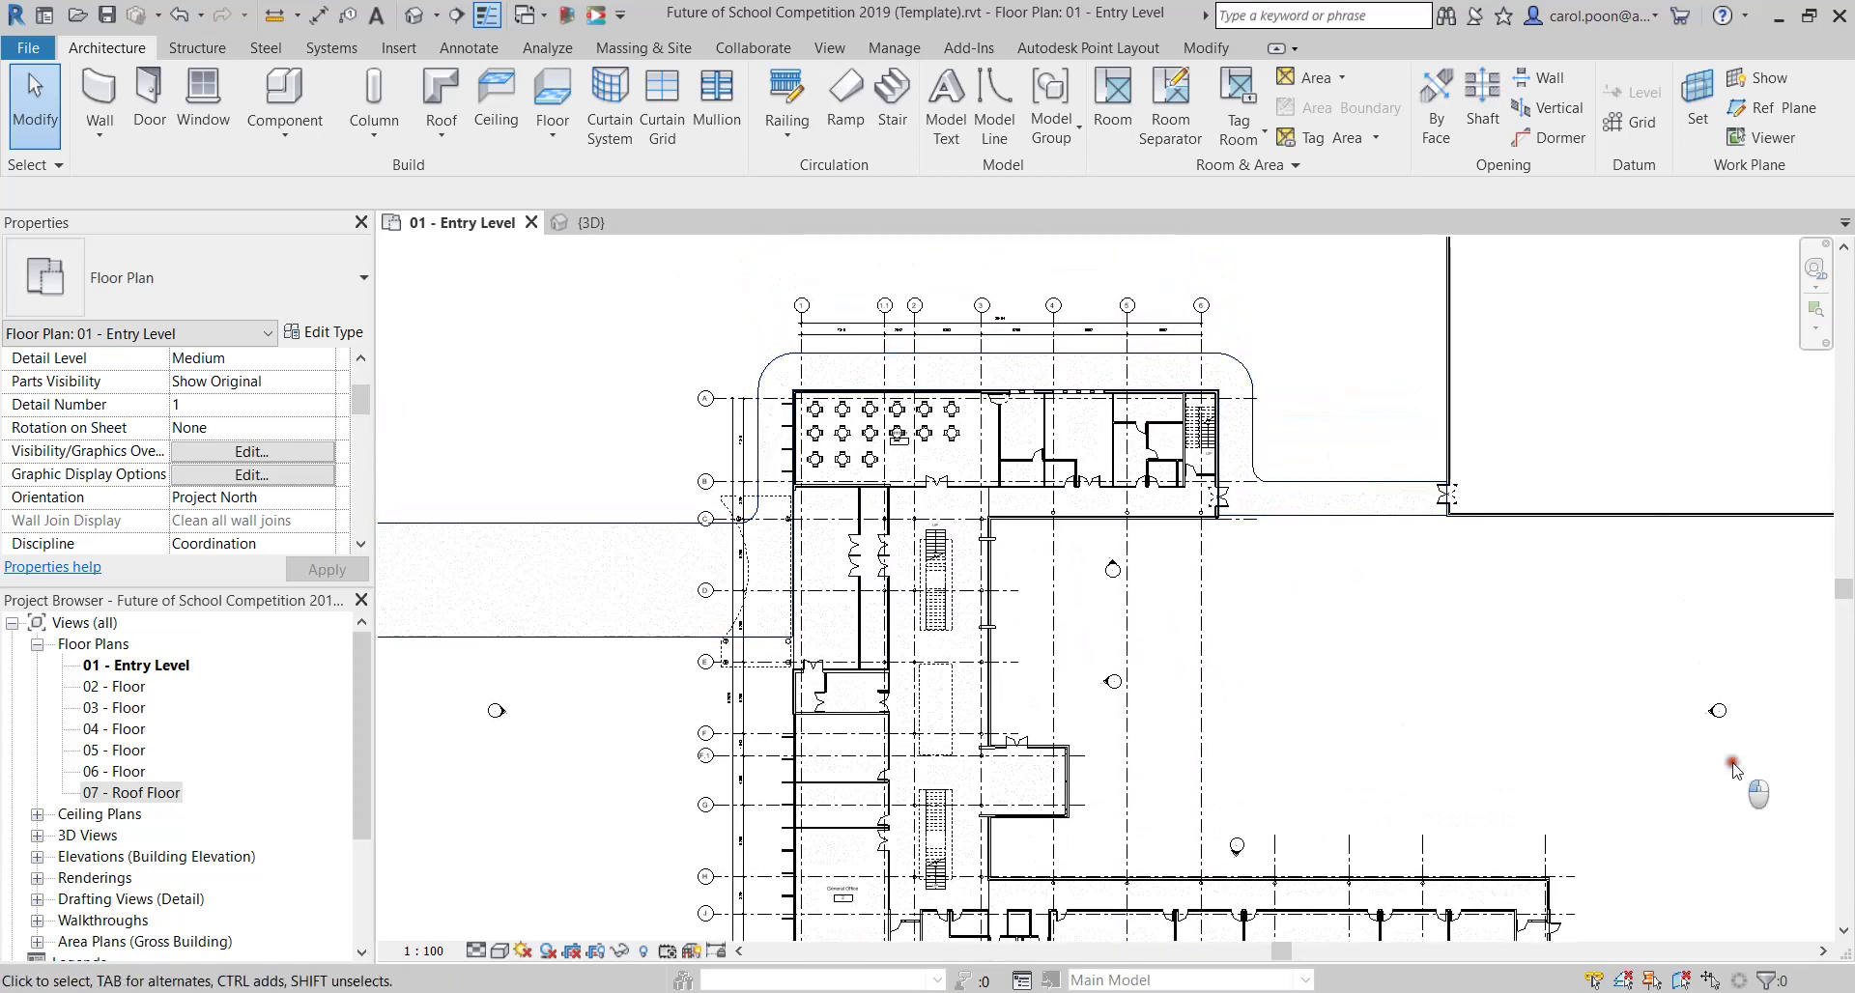
pyautogui.click(617, 224)
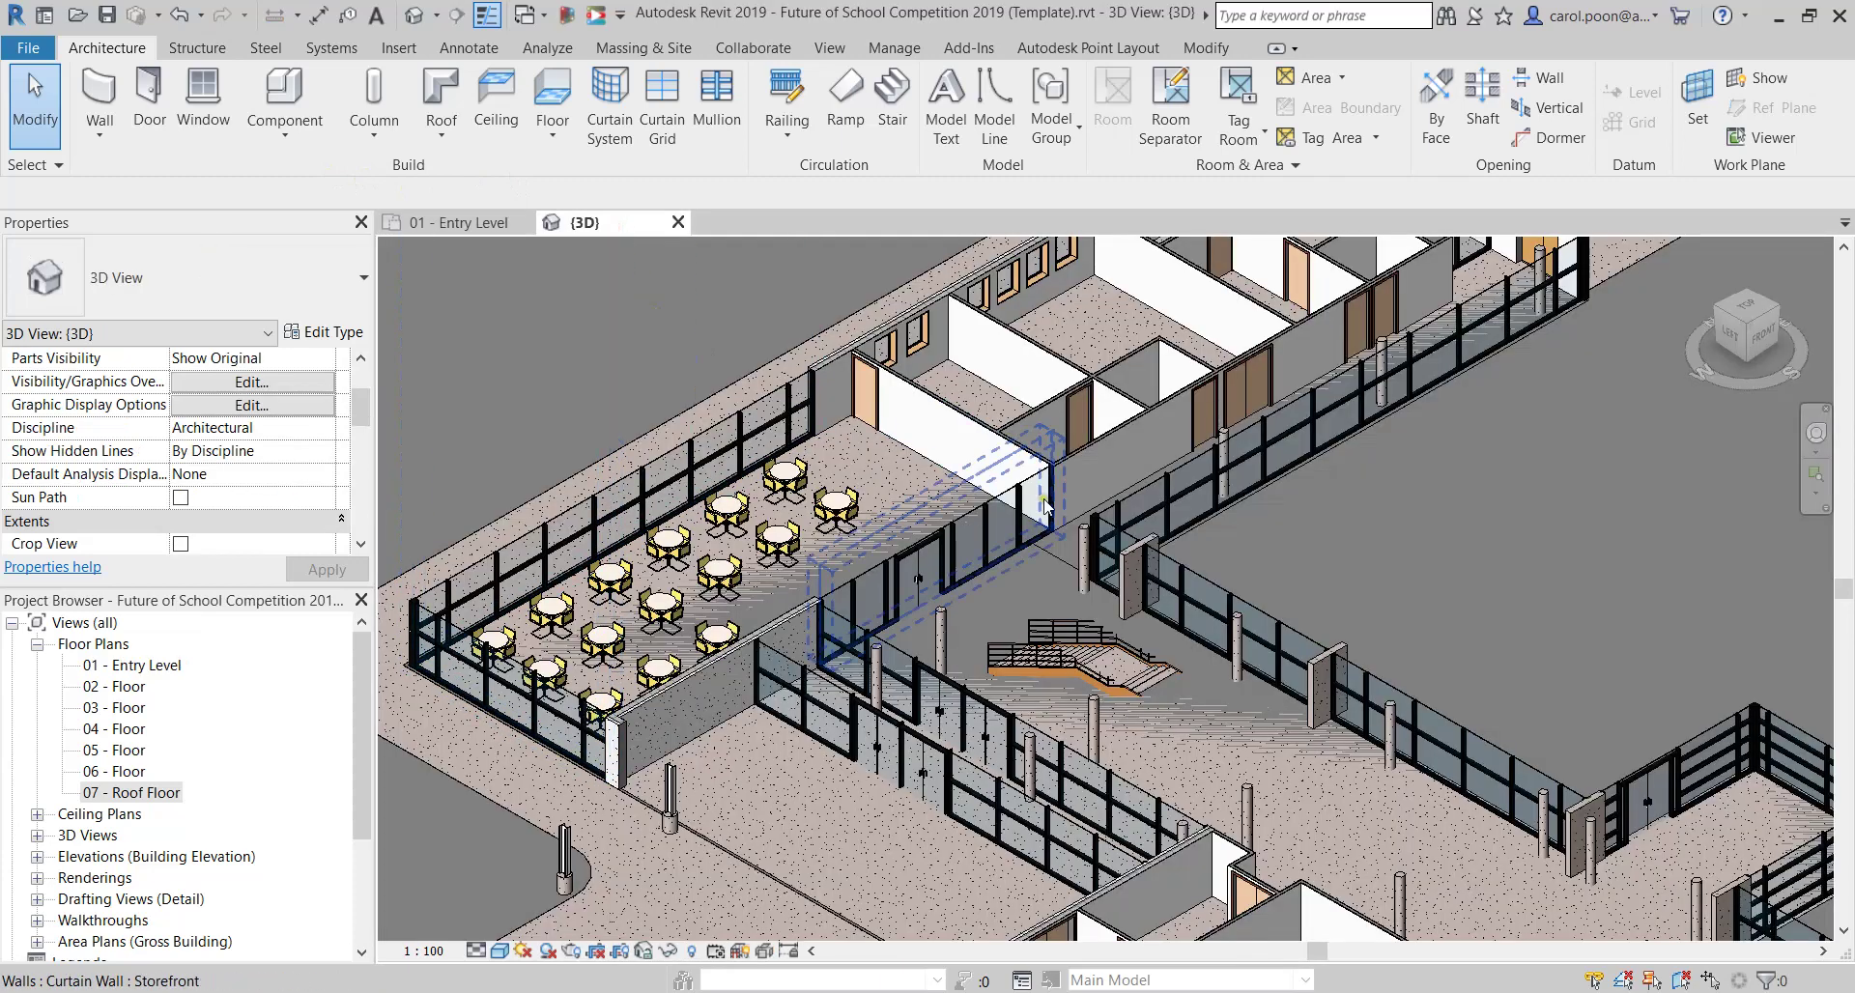
# Return to the 01 - Entry Level plan and frame the south wing's row of classrooms.
pyautogui.hotkey('ctrl', 'Tab')
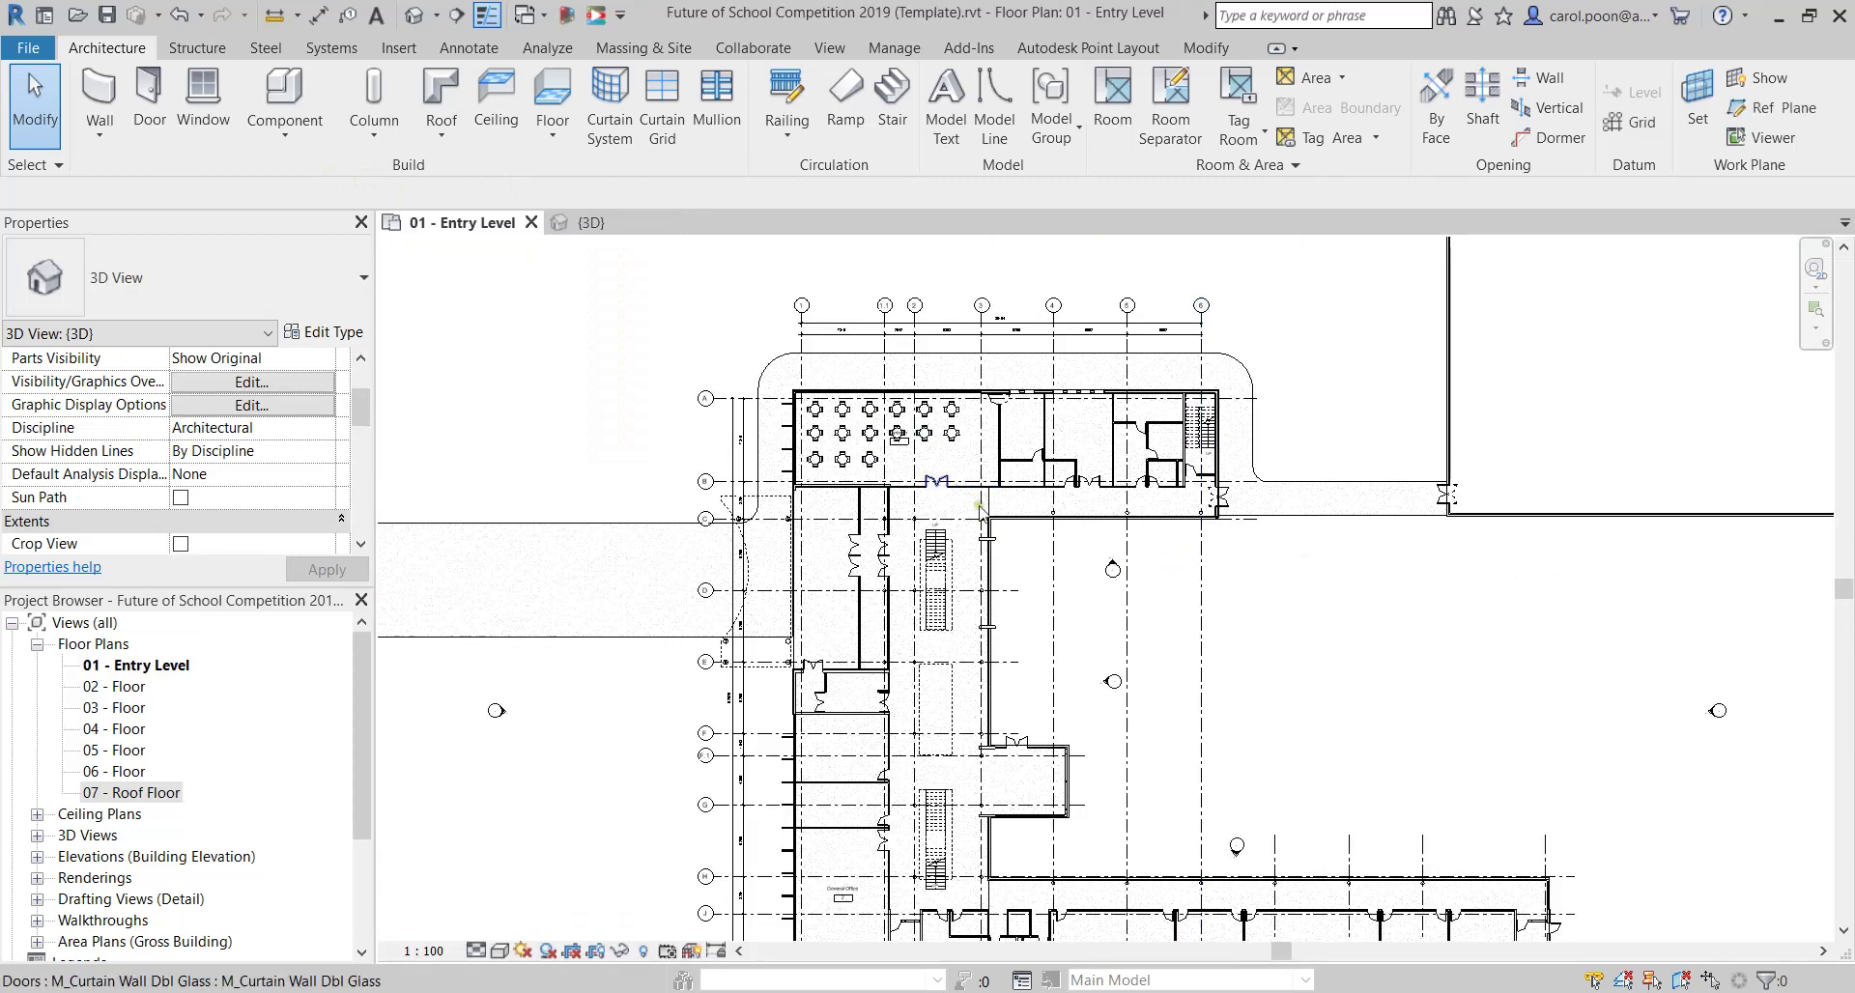
pyautogui.moveTo(1261, 448)
pyautogui.mouseDown(button='middle')
pyautogui.moveTo(1261, 603)
pyautogui.moveTo(1207, 463)
pyautogui.mouseUp(button='middle')
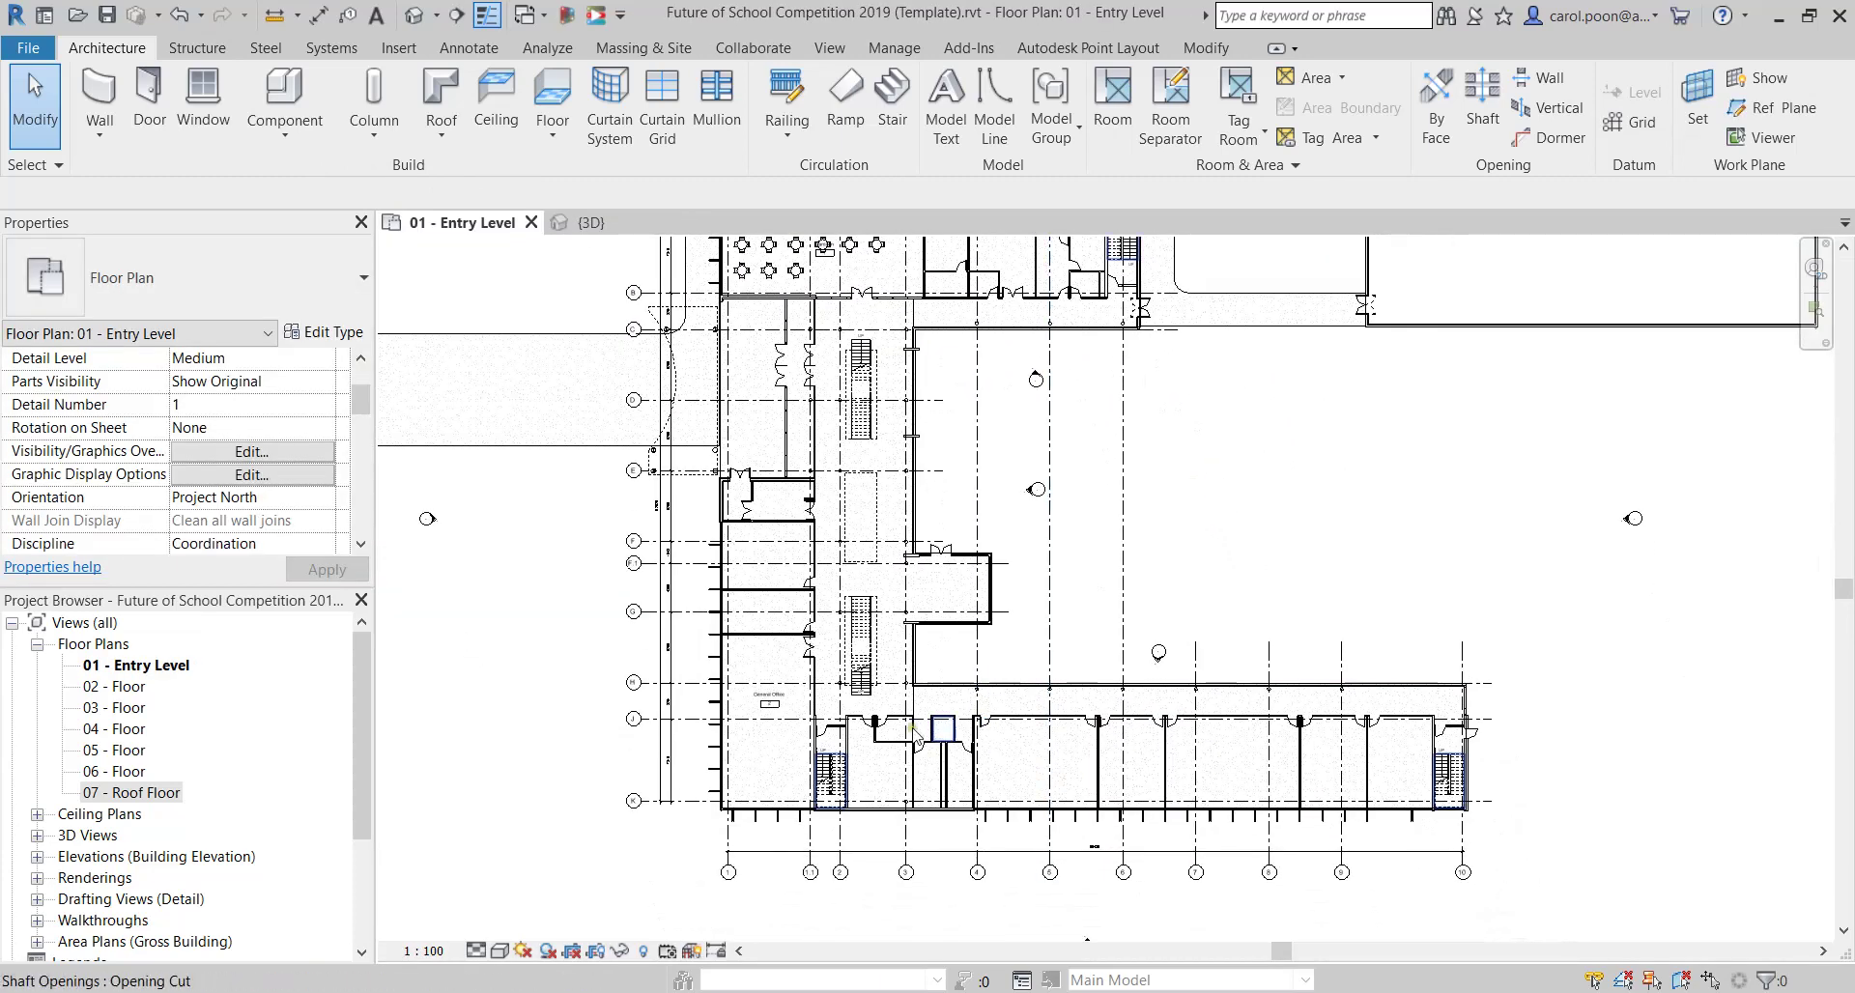
pyautogui.scroll(4, 789, 711)
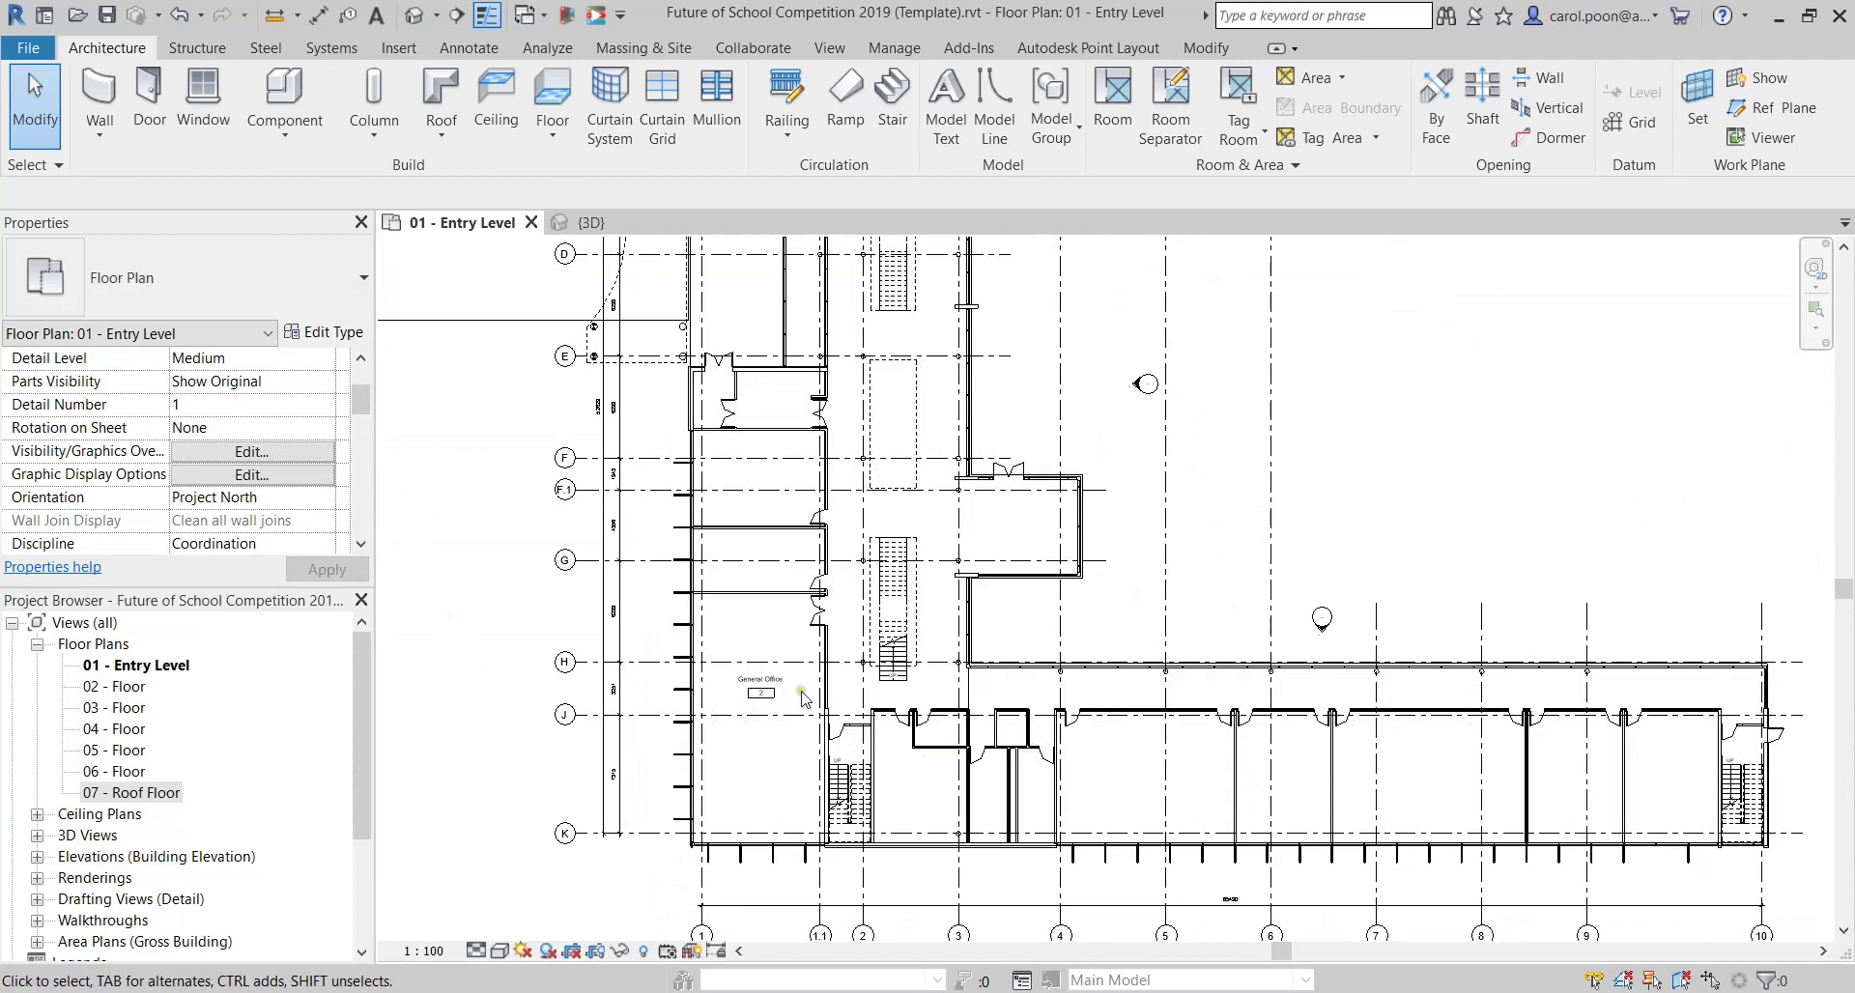
pyautogui.moveTo(1168, 788); pyautogui.dragTo(737, 505, button='middle')
pyautogui.scroll(3, 481, 369)
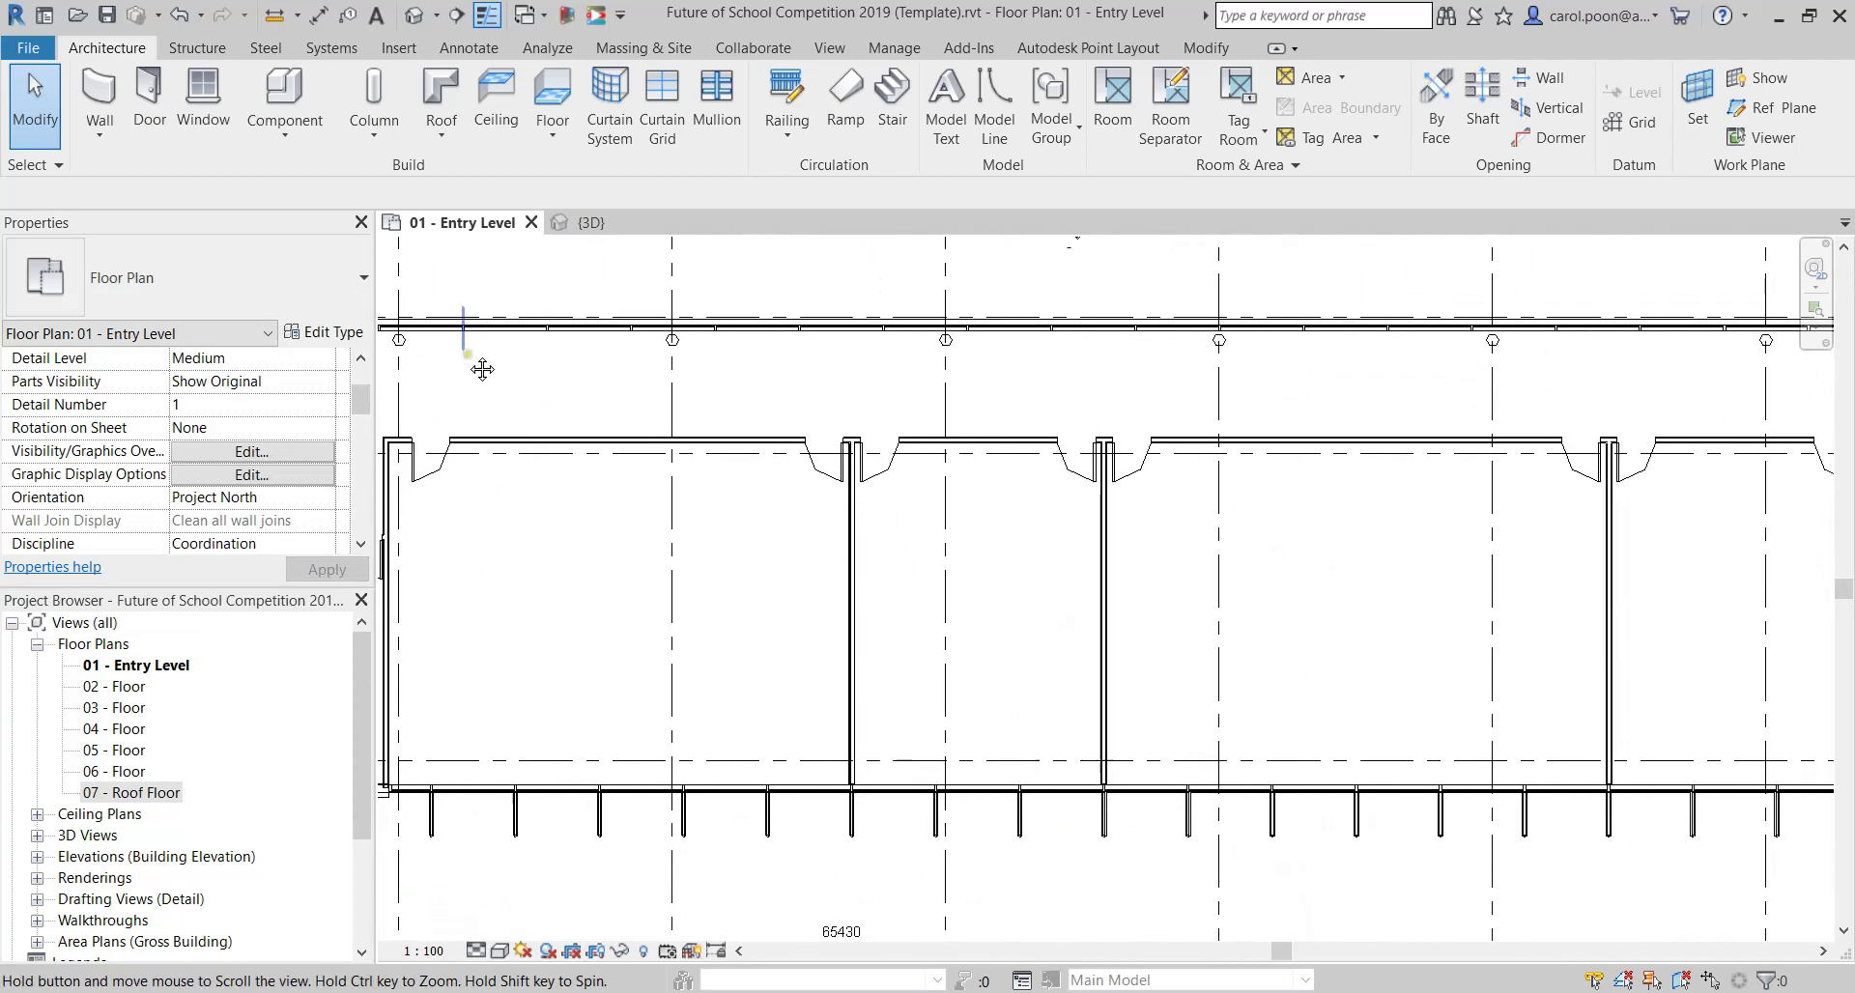
pyautogui.scroll(-2, 918, 450)
pyautogui.moveTo(1189, 406); pyautogui.dragTo(1066, 587, button='middle')
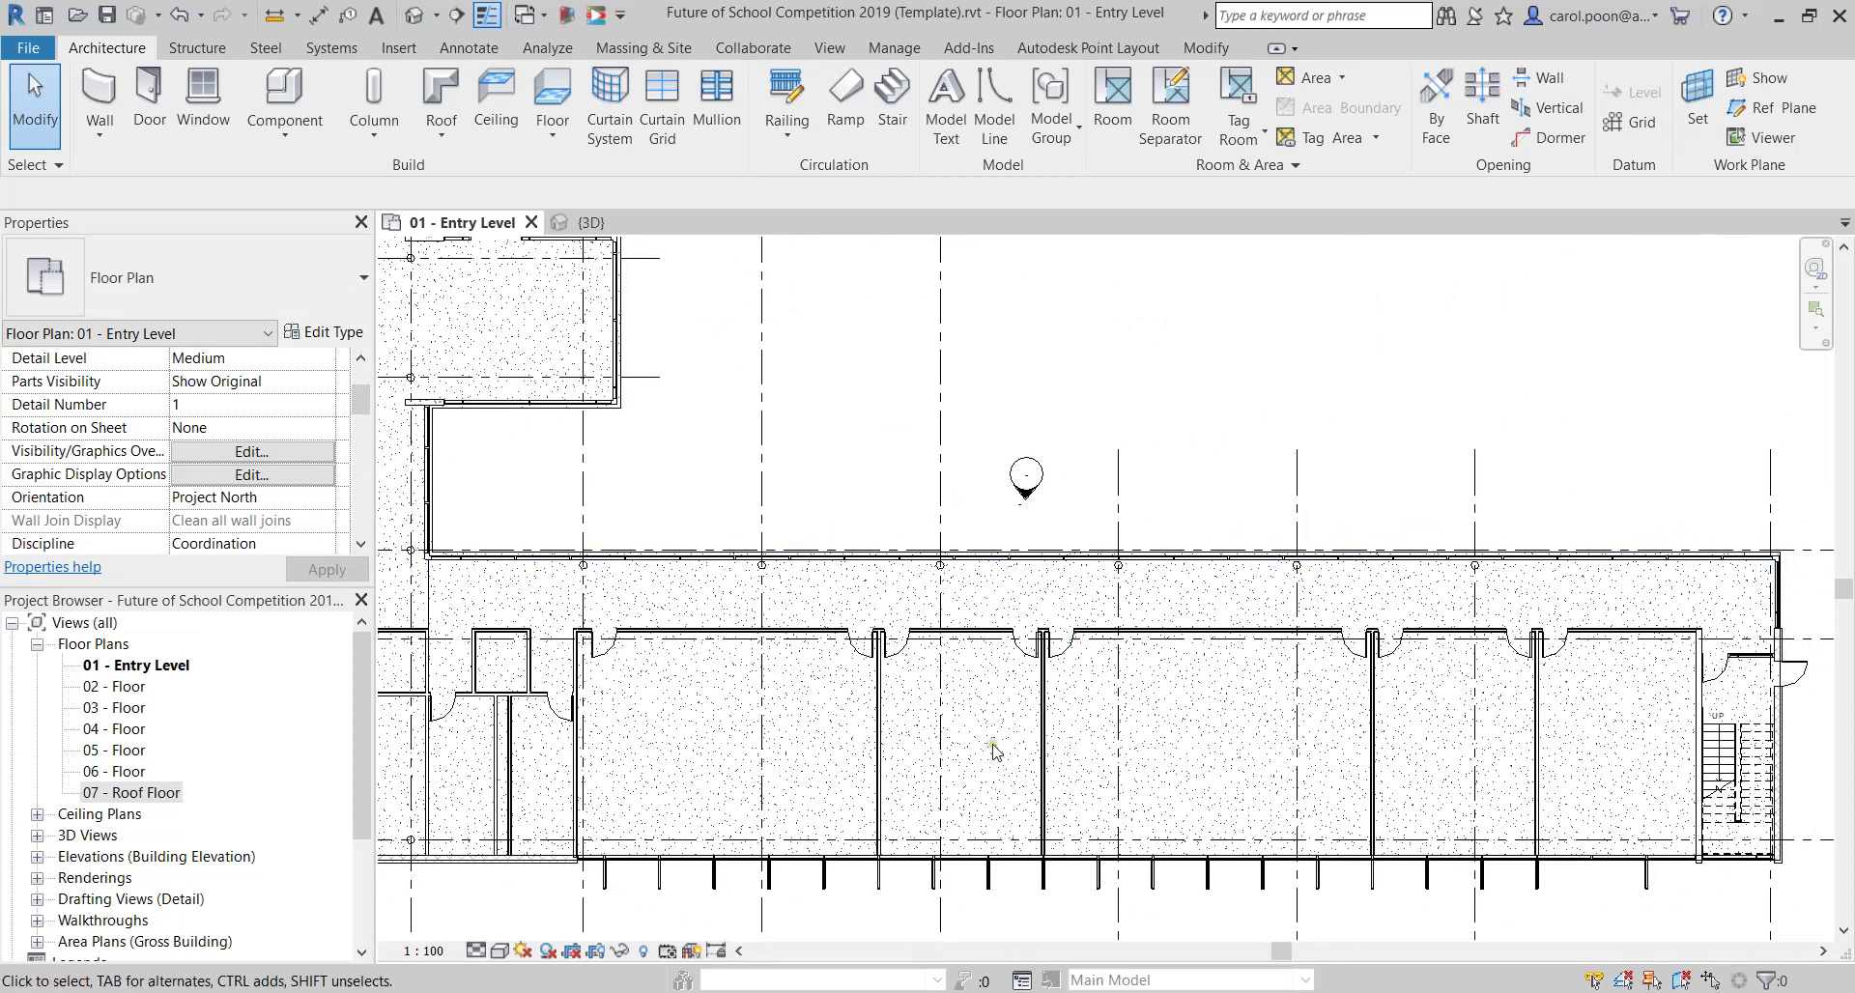
# Delete the first two partition walls between the south-wing rooms, leaving their doors.
pyautogui.click(886, 746)
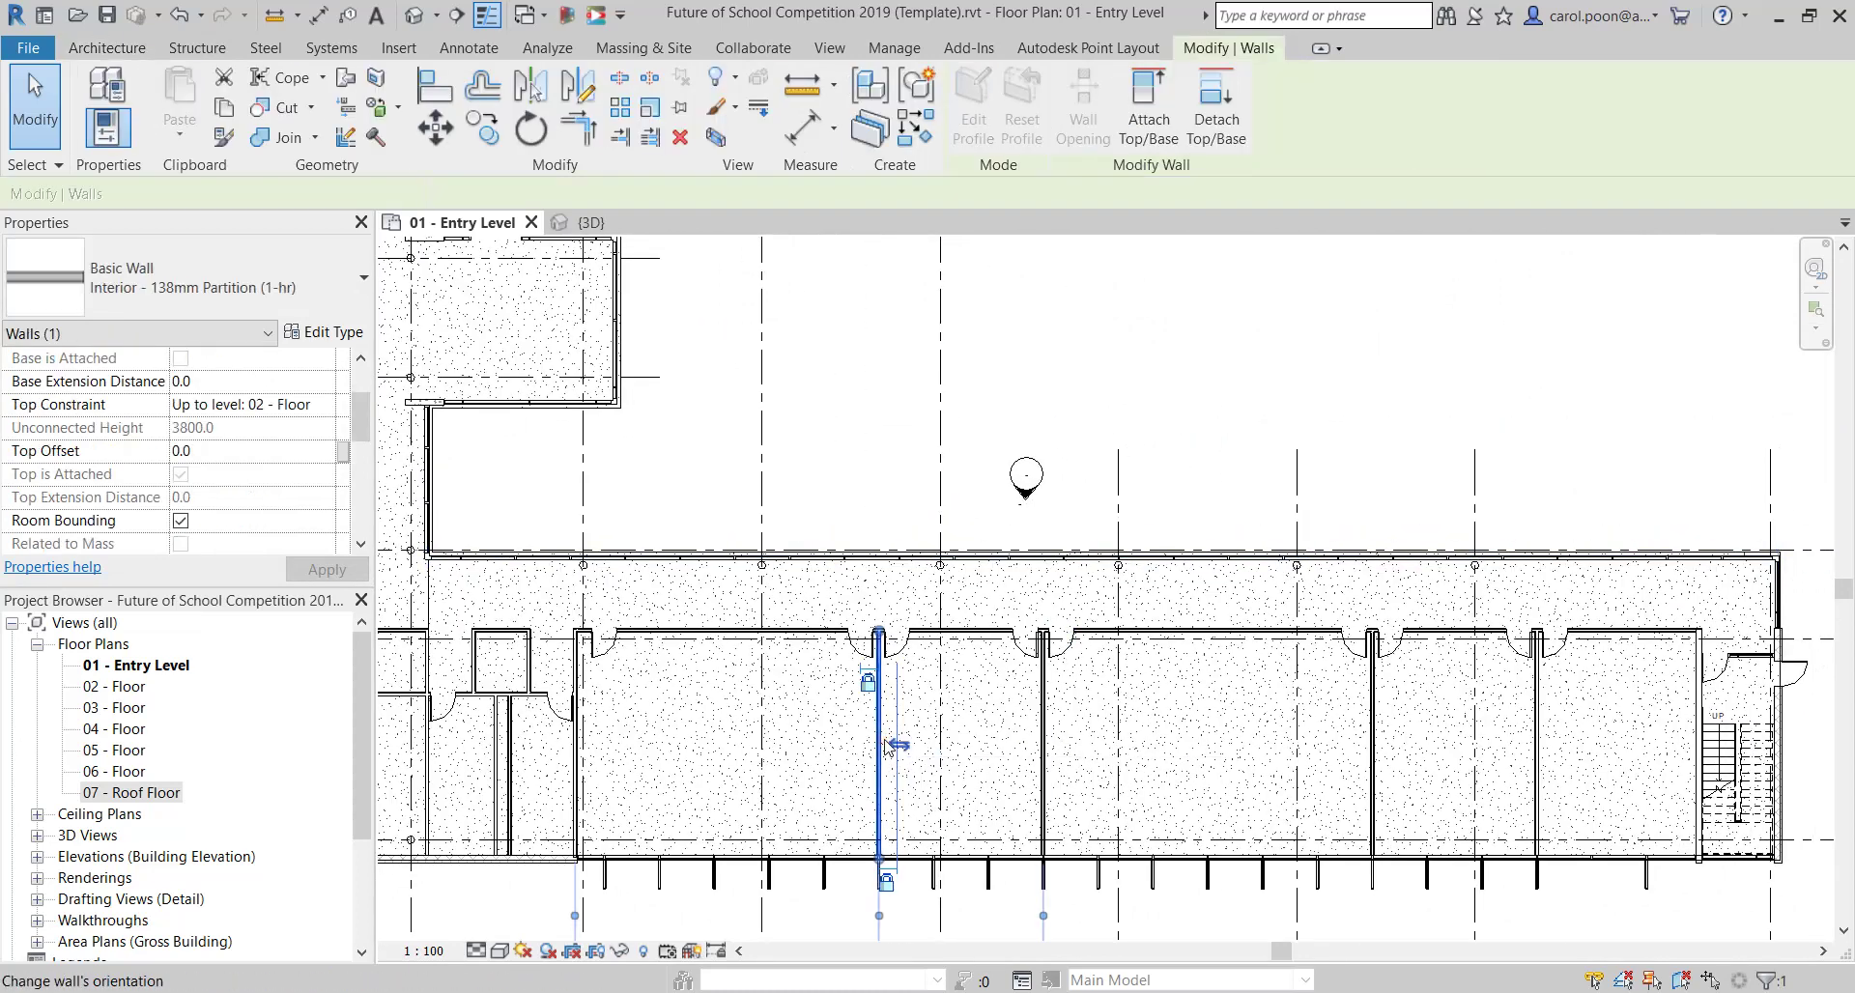
pyautogui.click(680, 138)
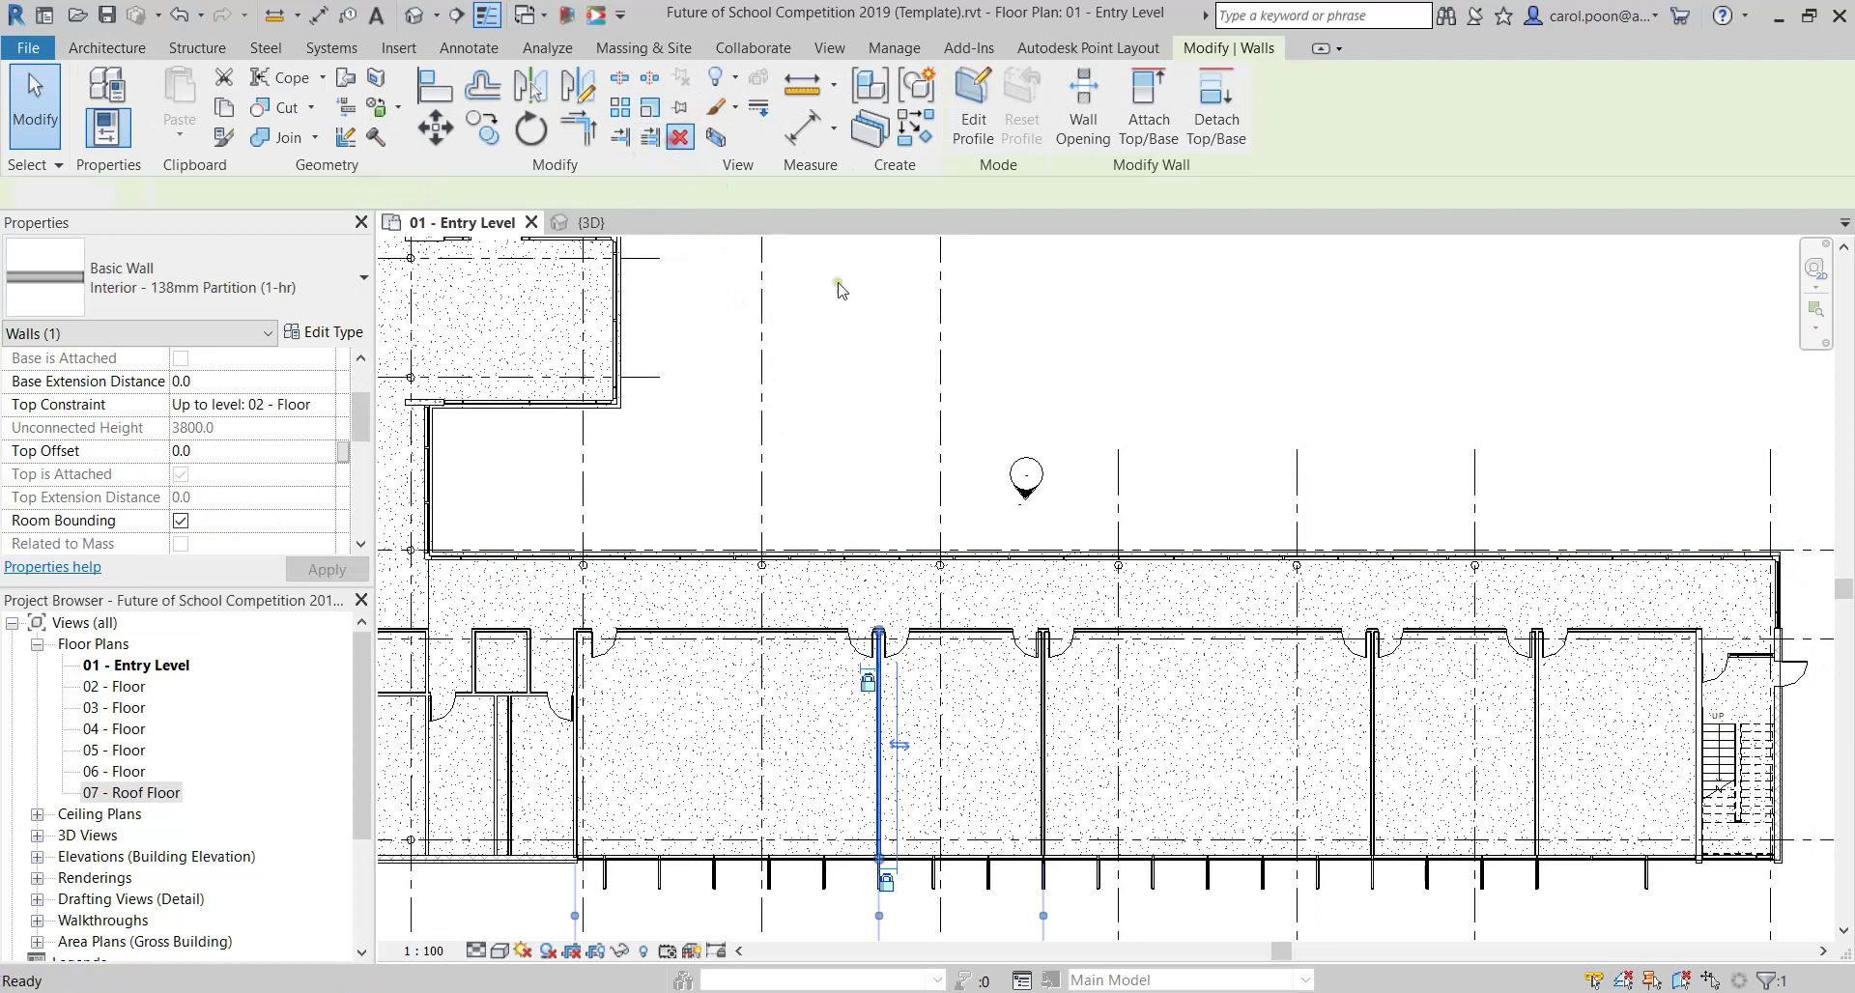
pyautogui.click(906, 650)
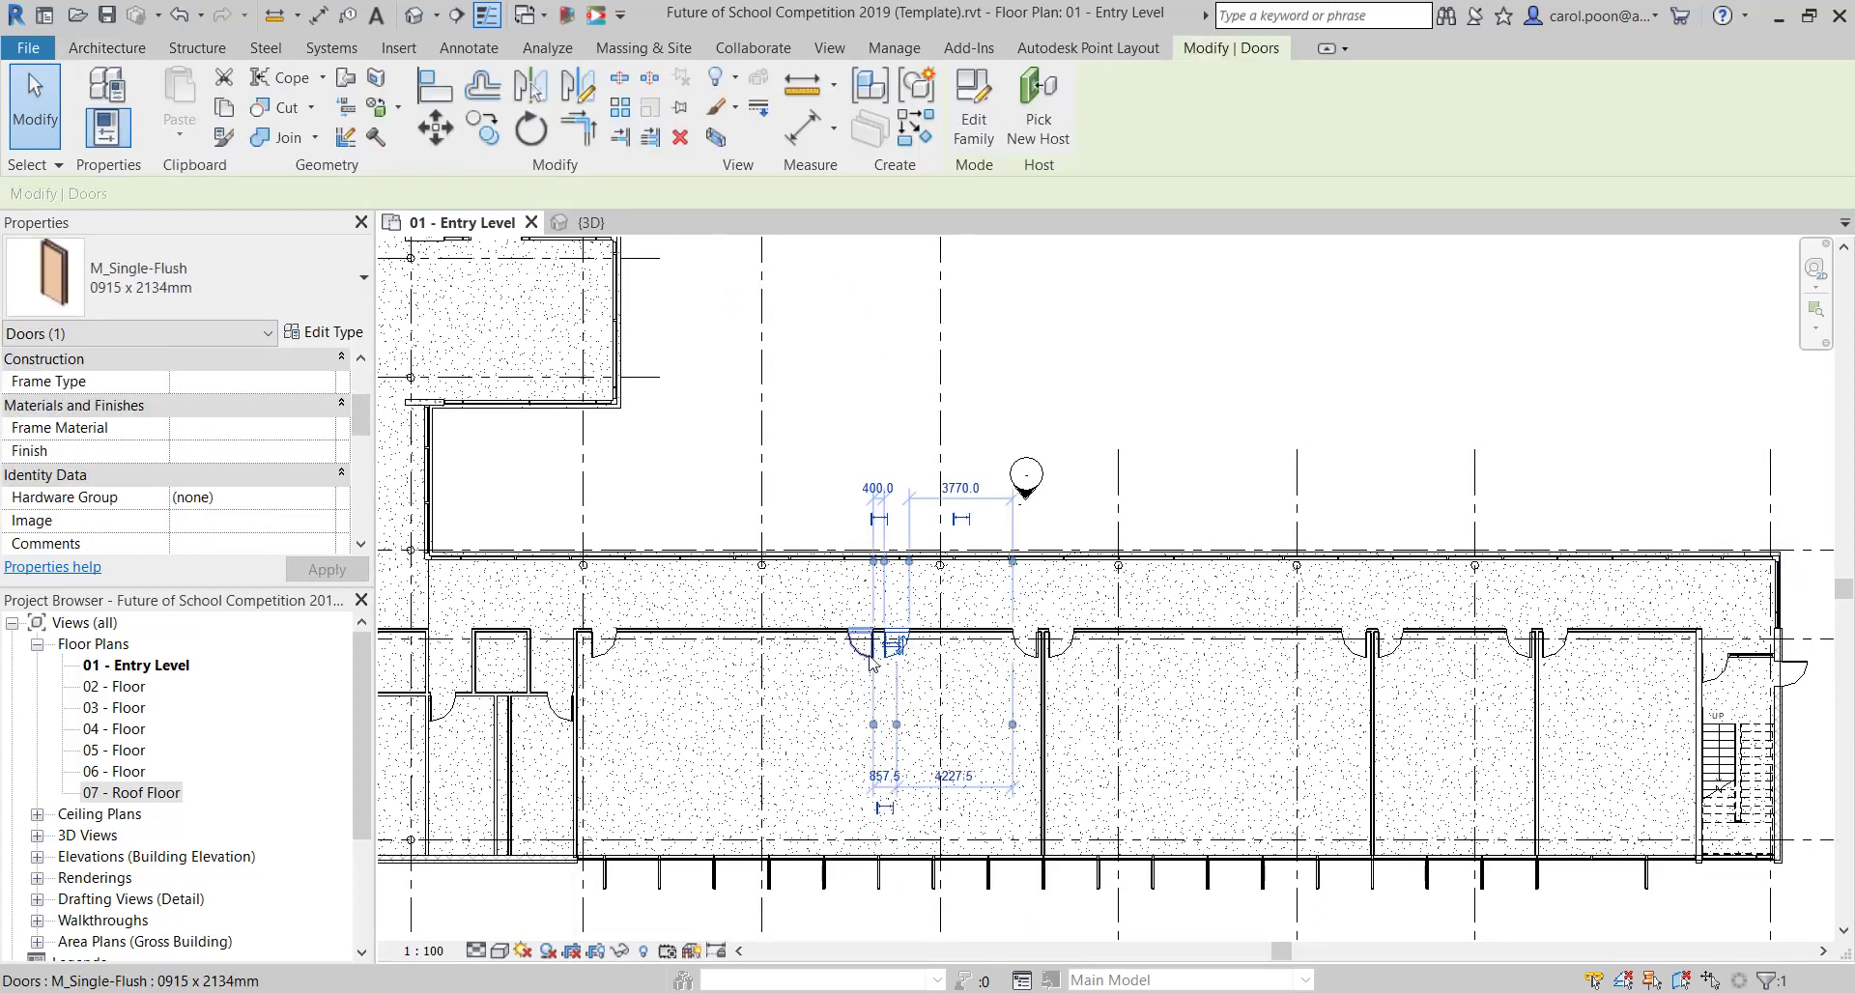
pyautogui.press('Escape')
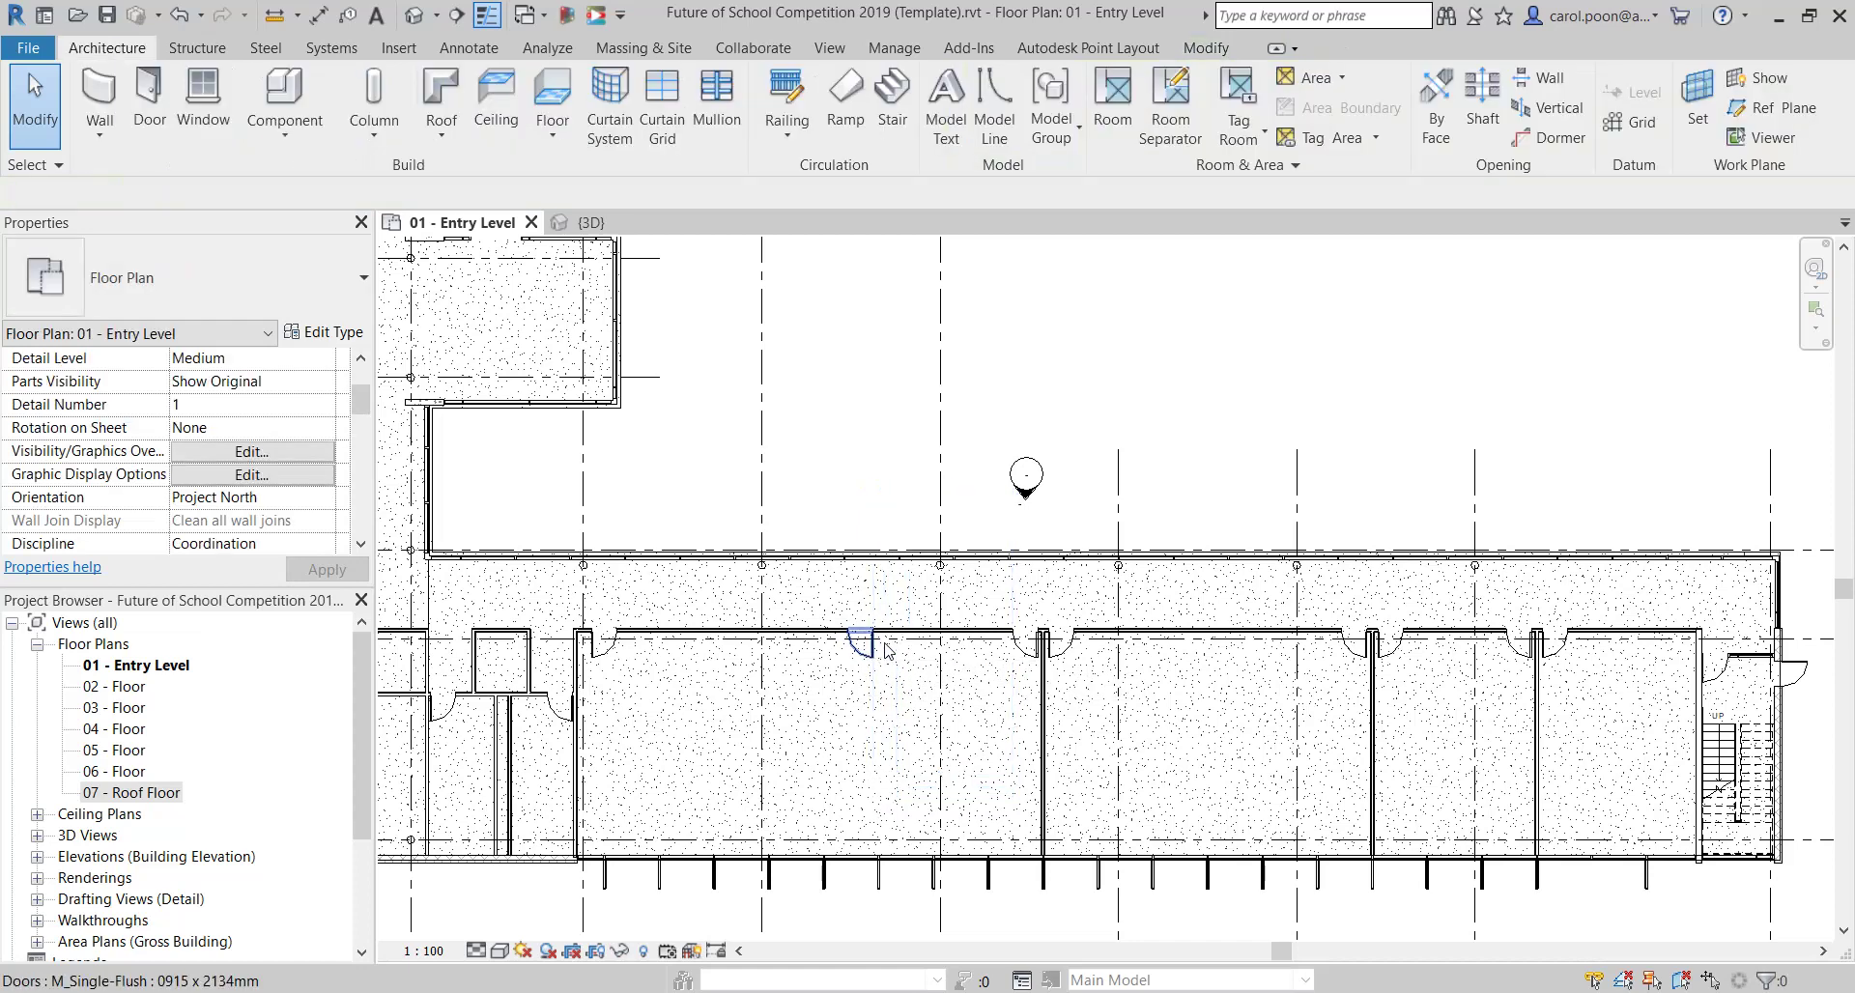
pyautogui.click(876, 650)
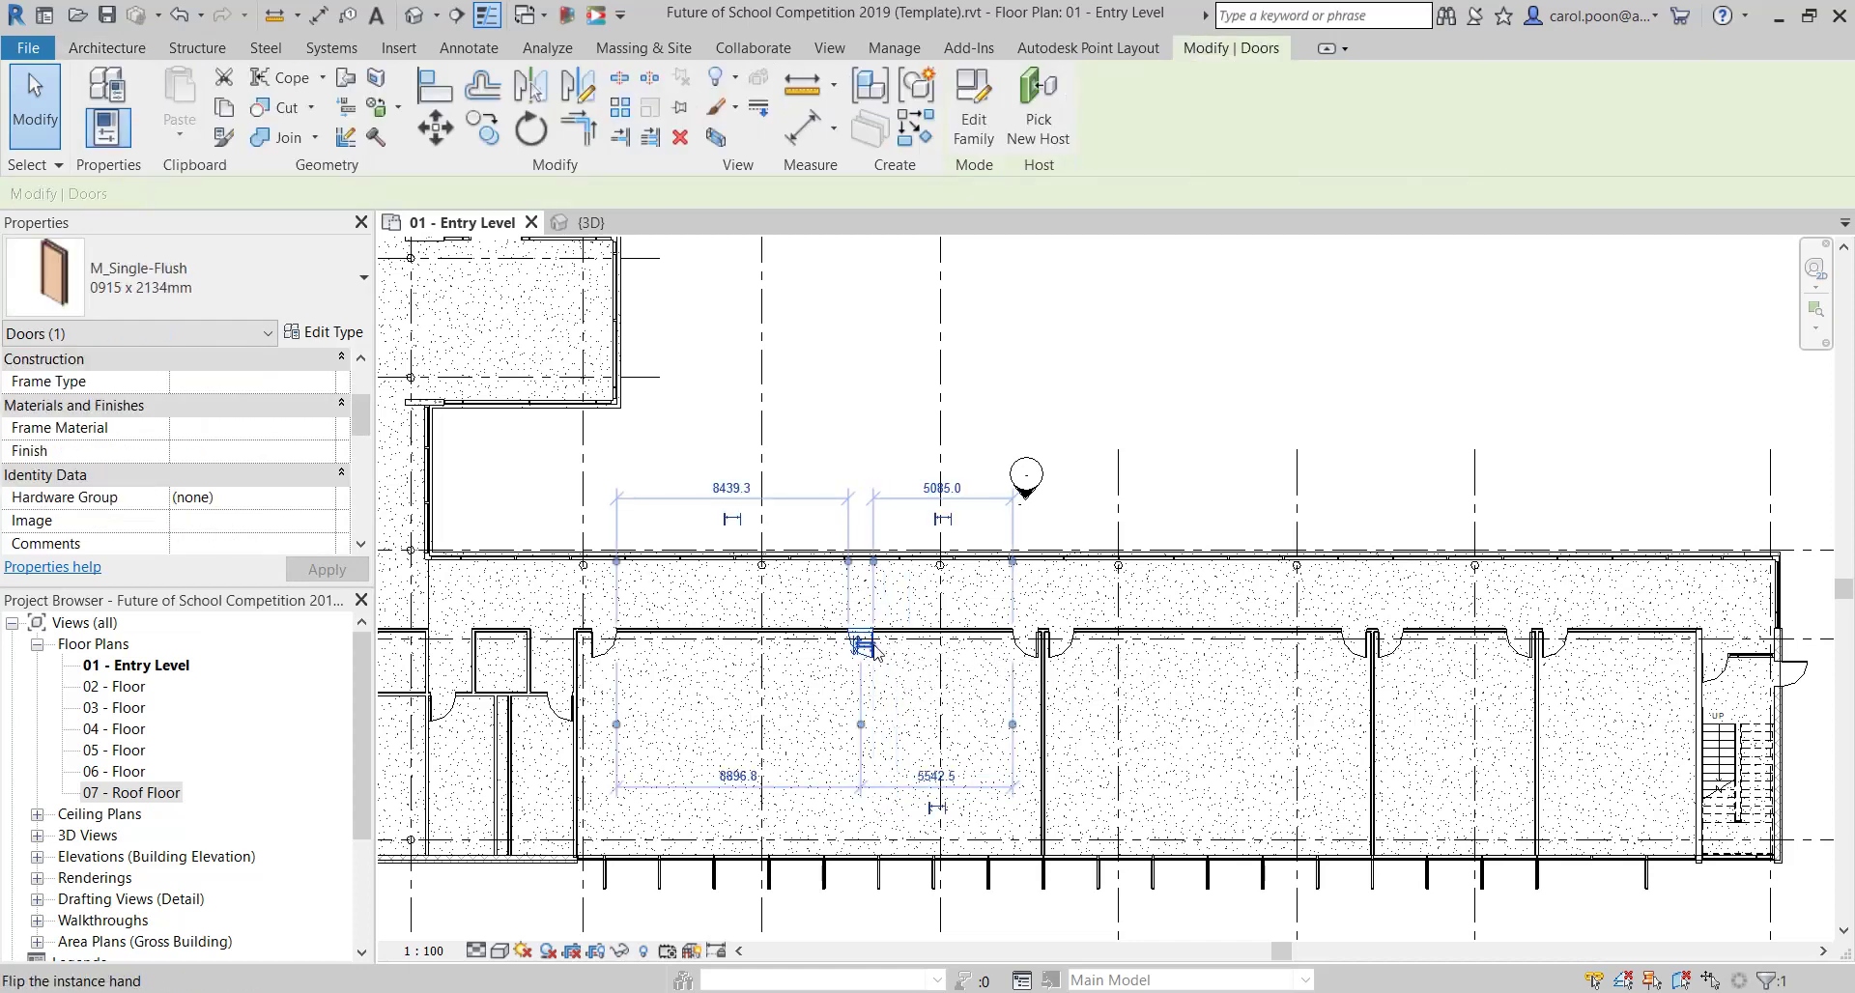
pyautogui.press('Escape')
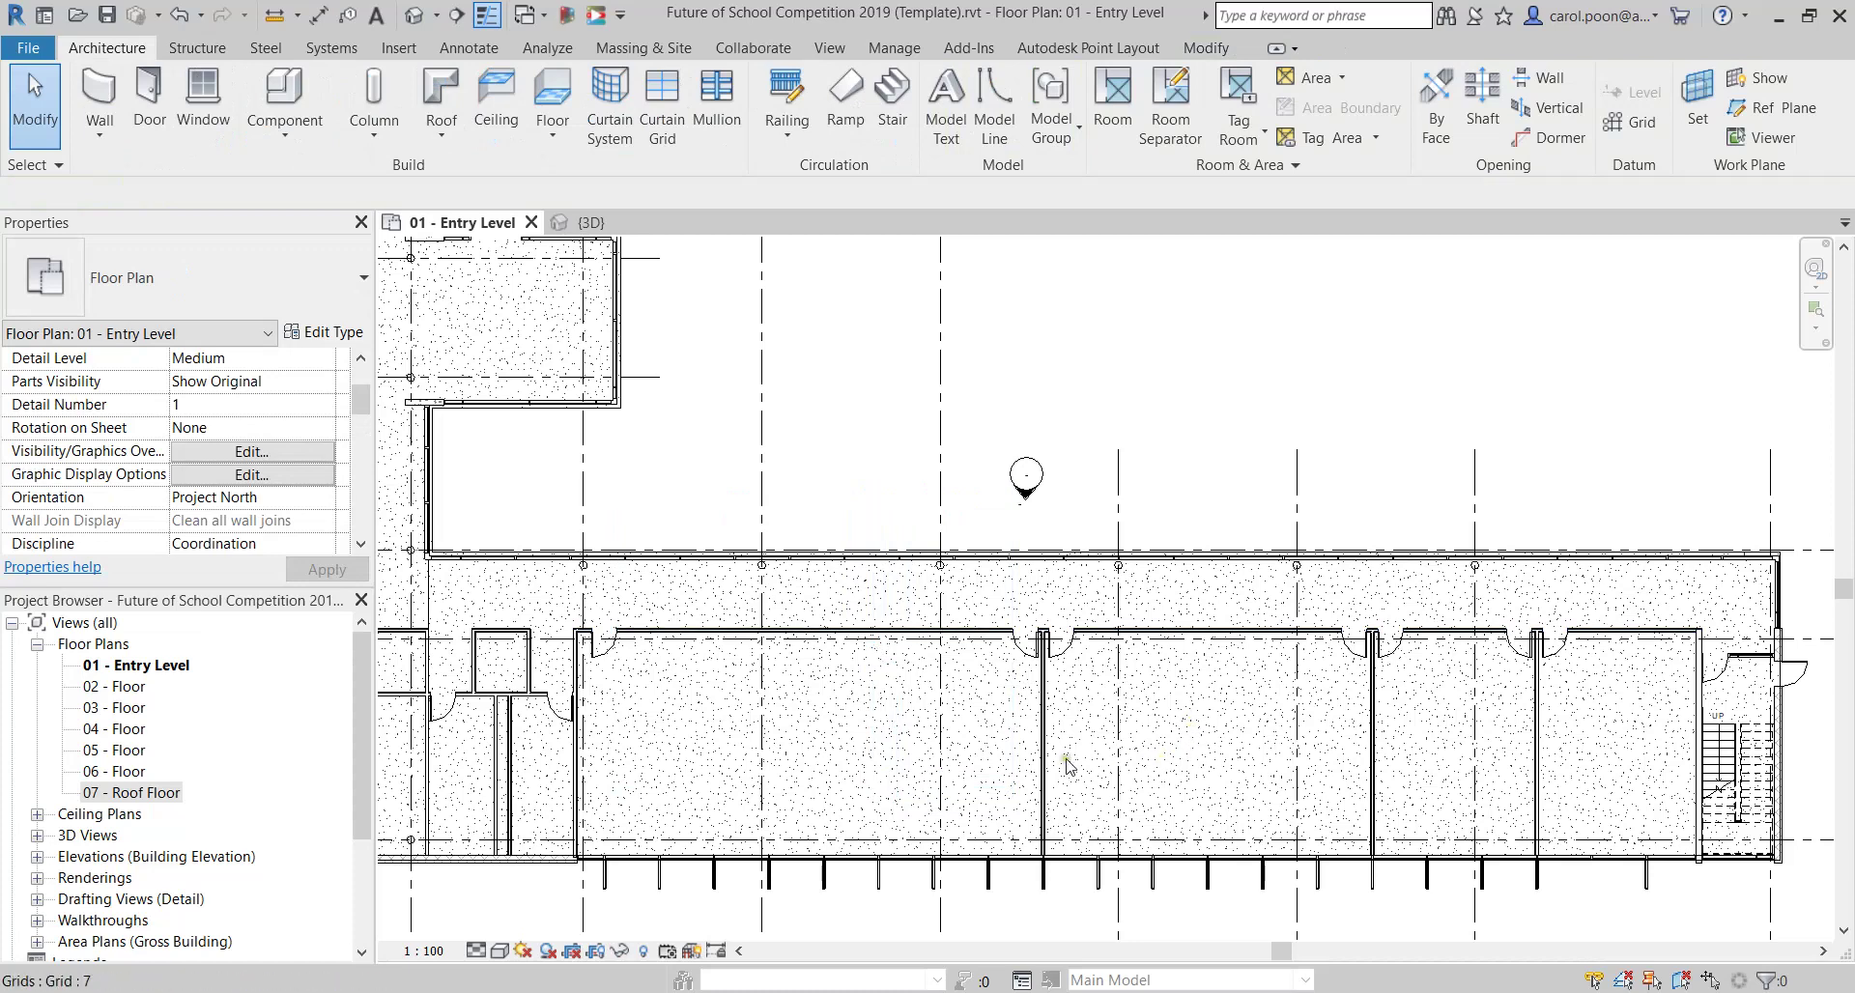
pyautogui.click(1041, 765)
pyautogui.press('Escape')
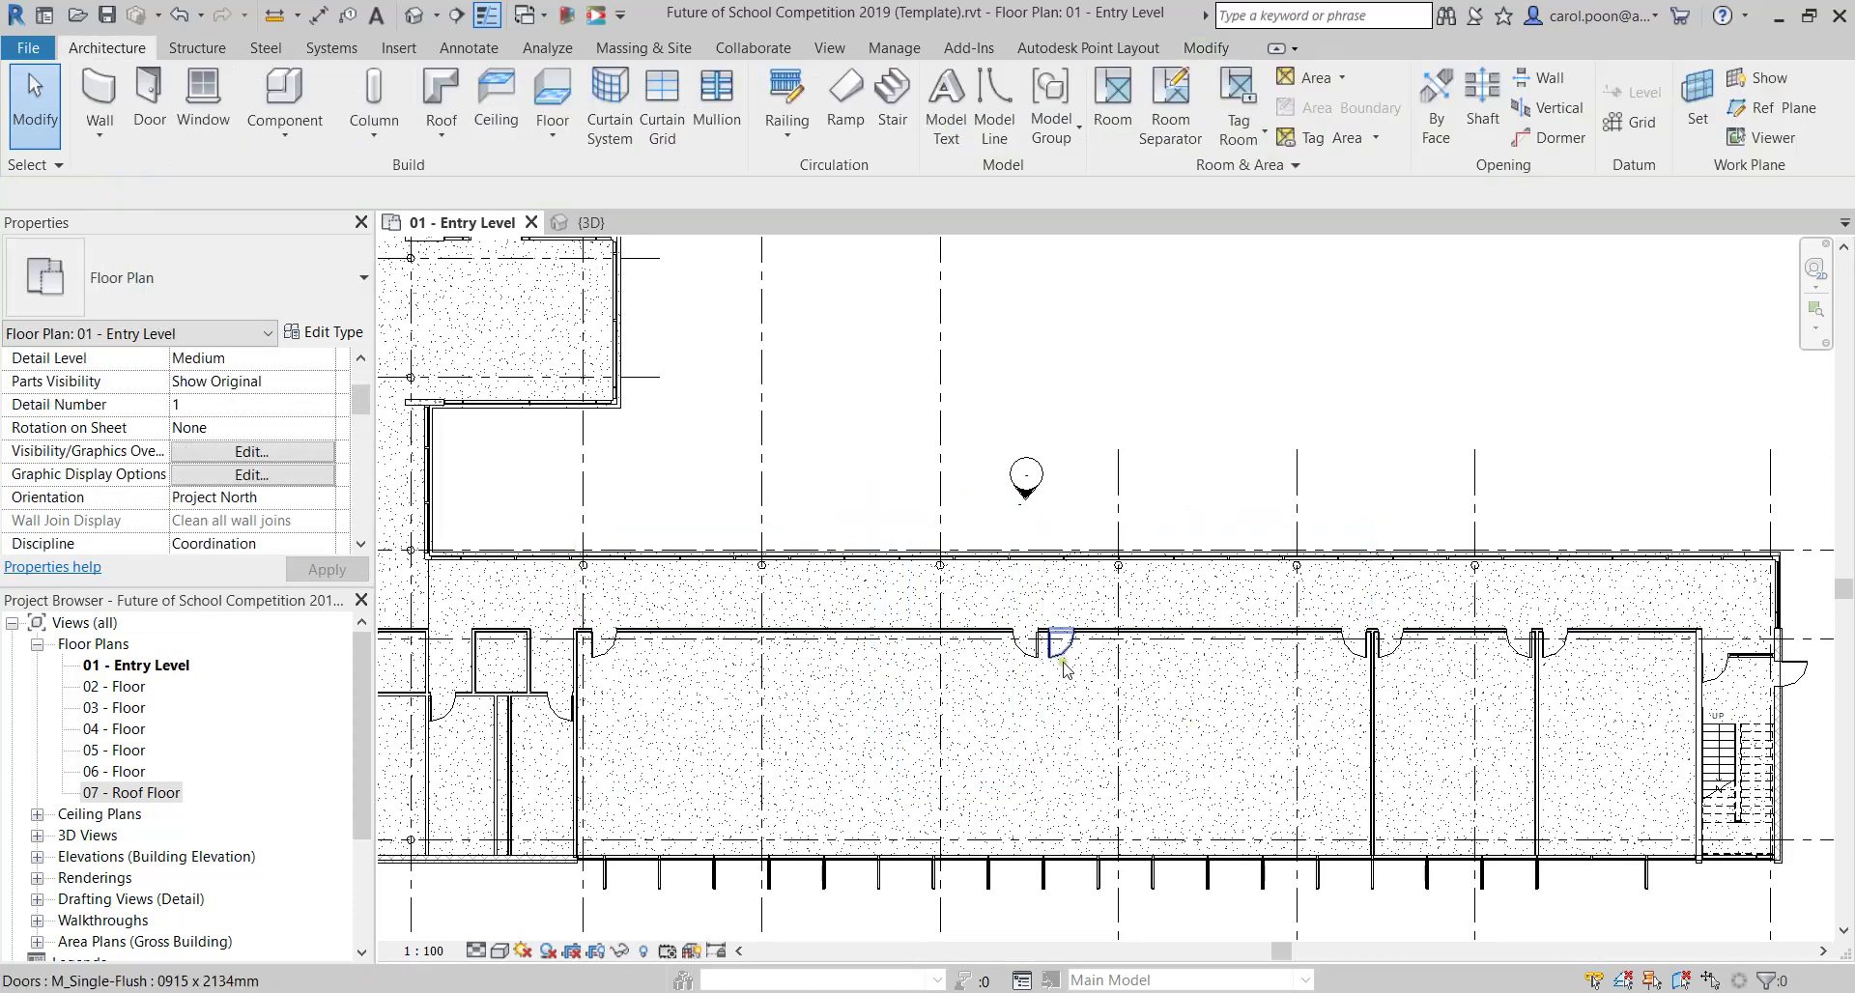
pyautogui.click(1063, 663)
pyautogui.press('Escape')
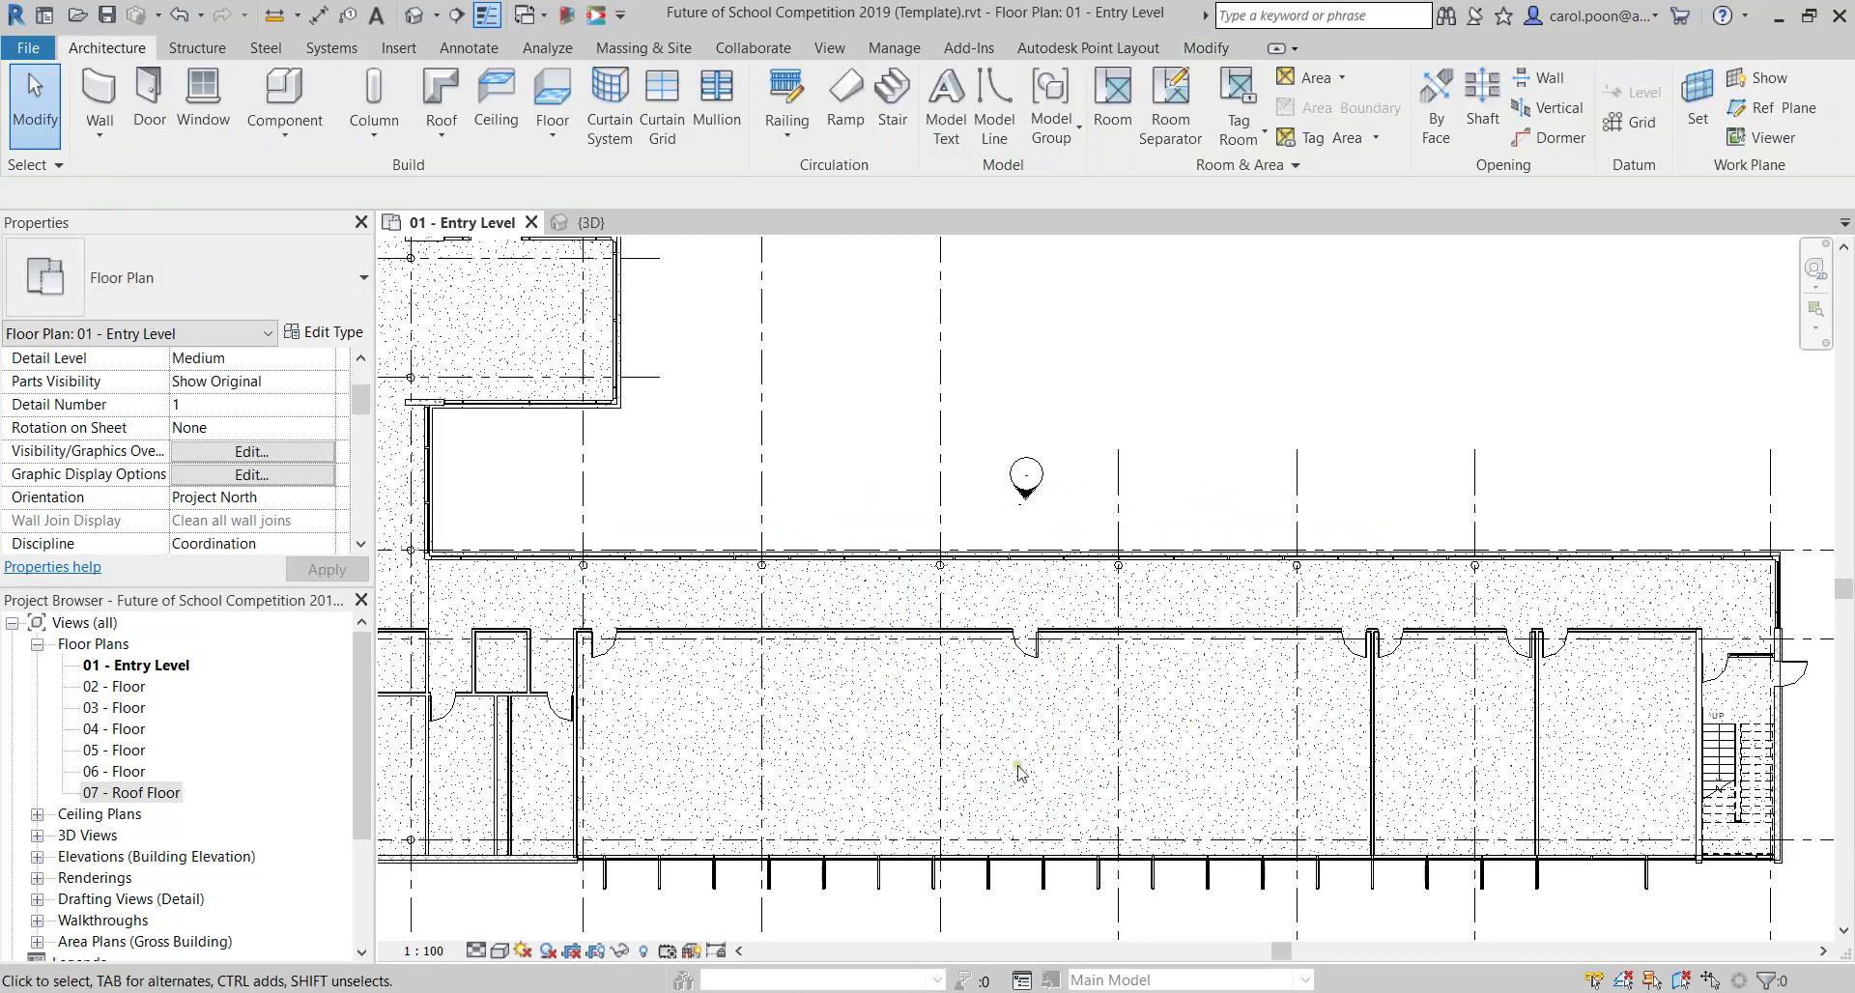
# Delete the remaining two partition walls along the row, keeping the doors intact.
pyautogui.click(1385, 792)
pyautogui.press('Escape')
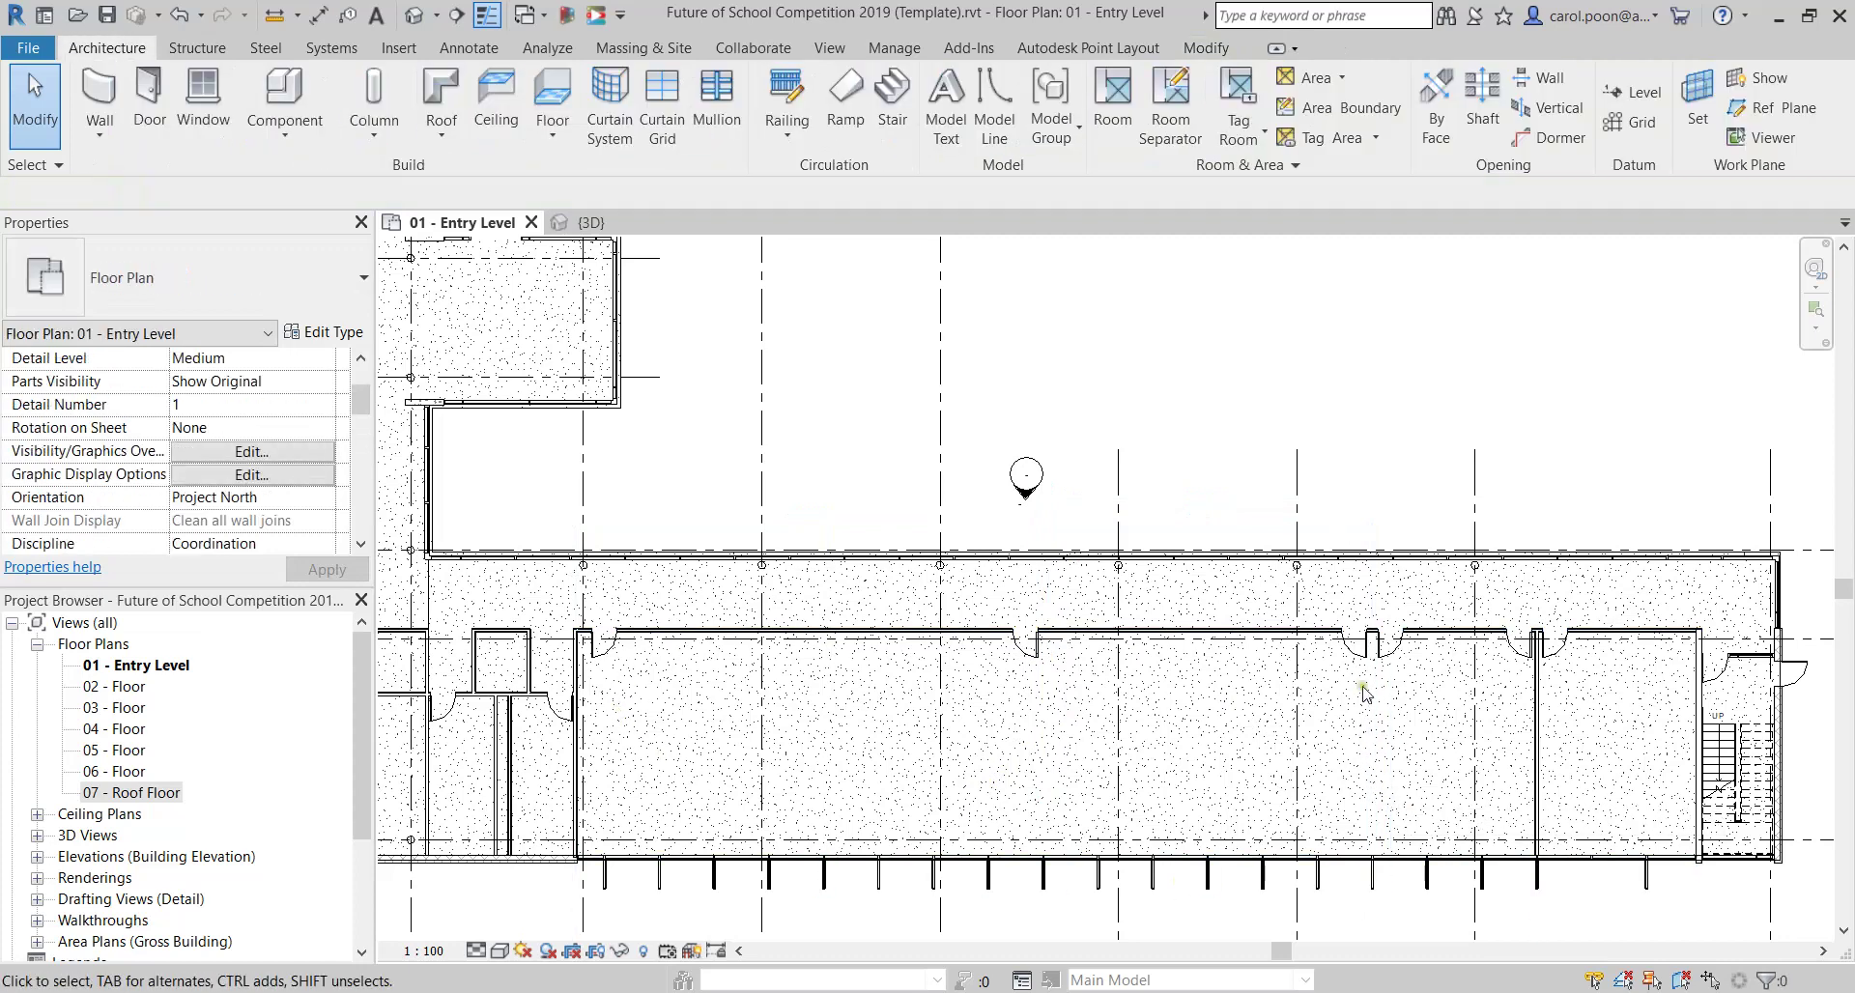
pyautogui.click(1380, 659)
pyautogui.press('Escape')
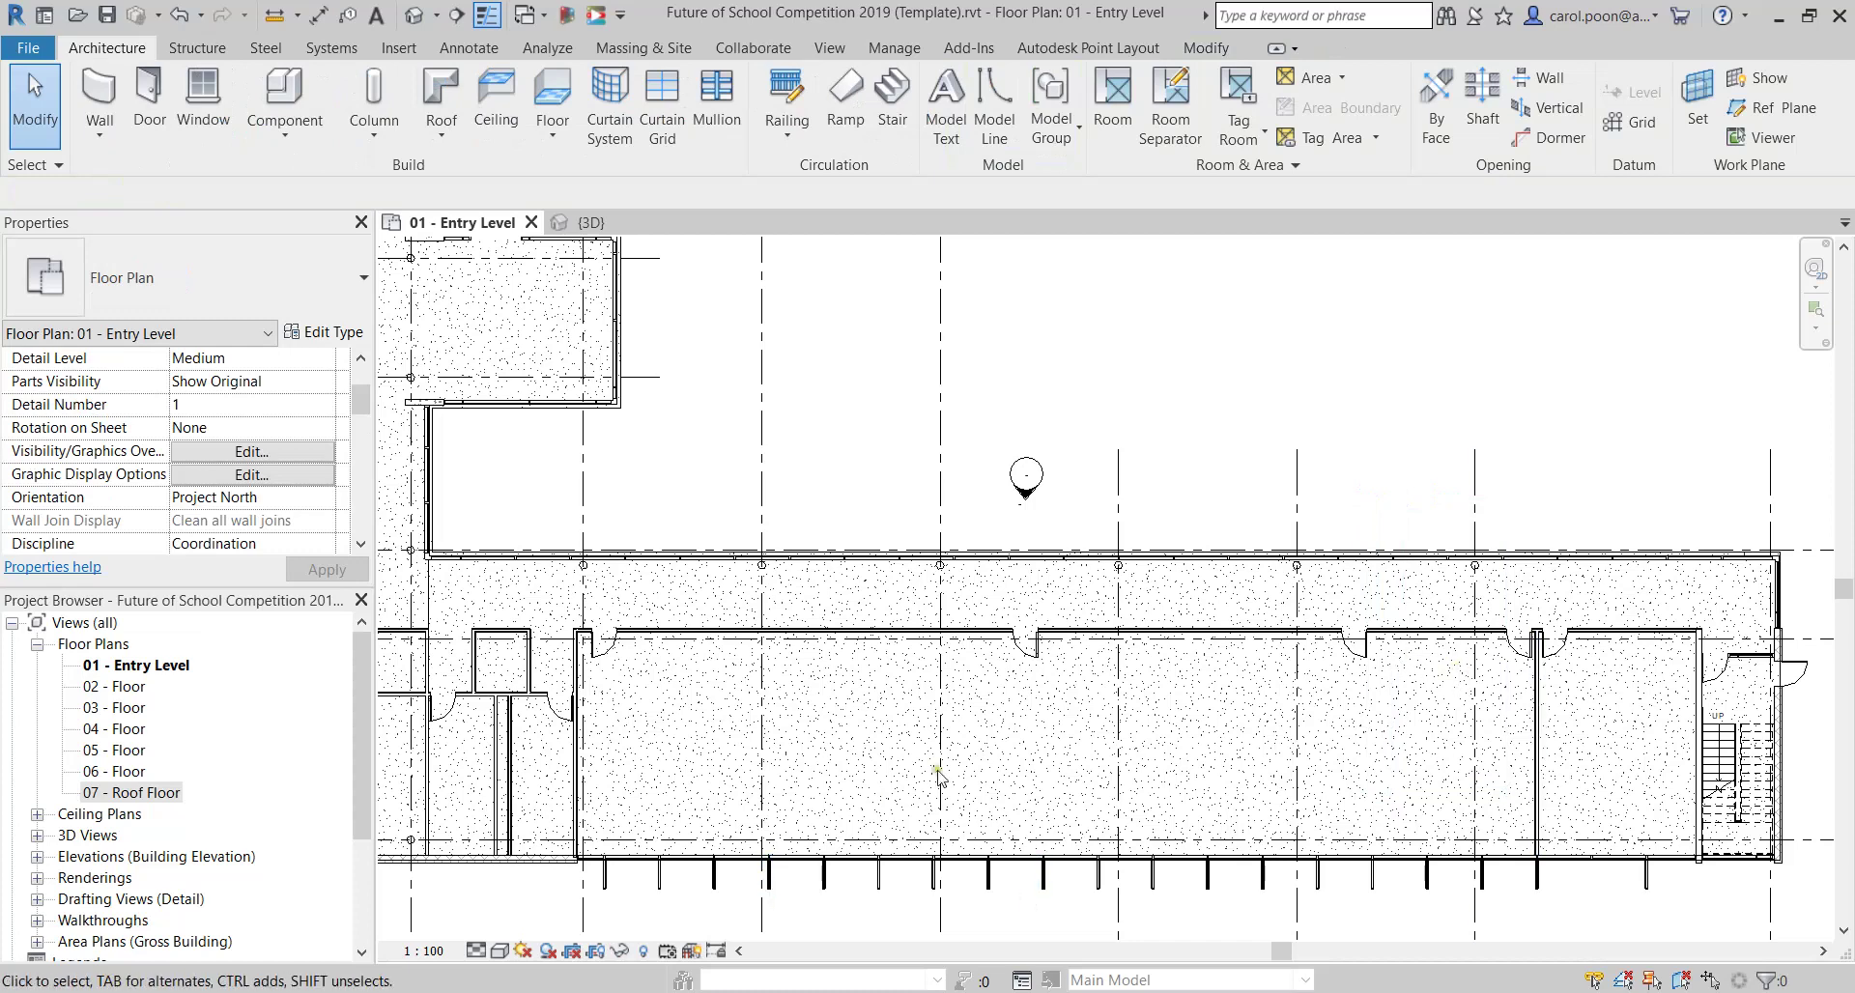
pyautogui.scroll(-1, 1513, 683)
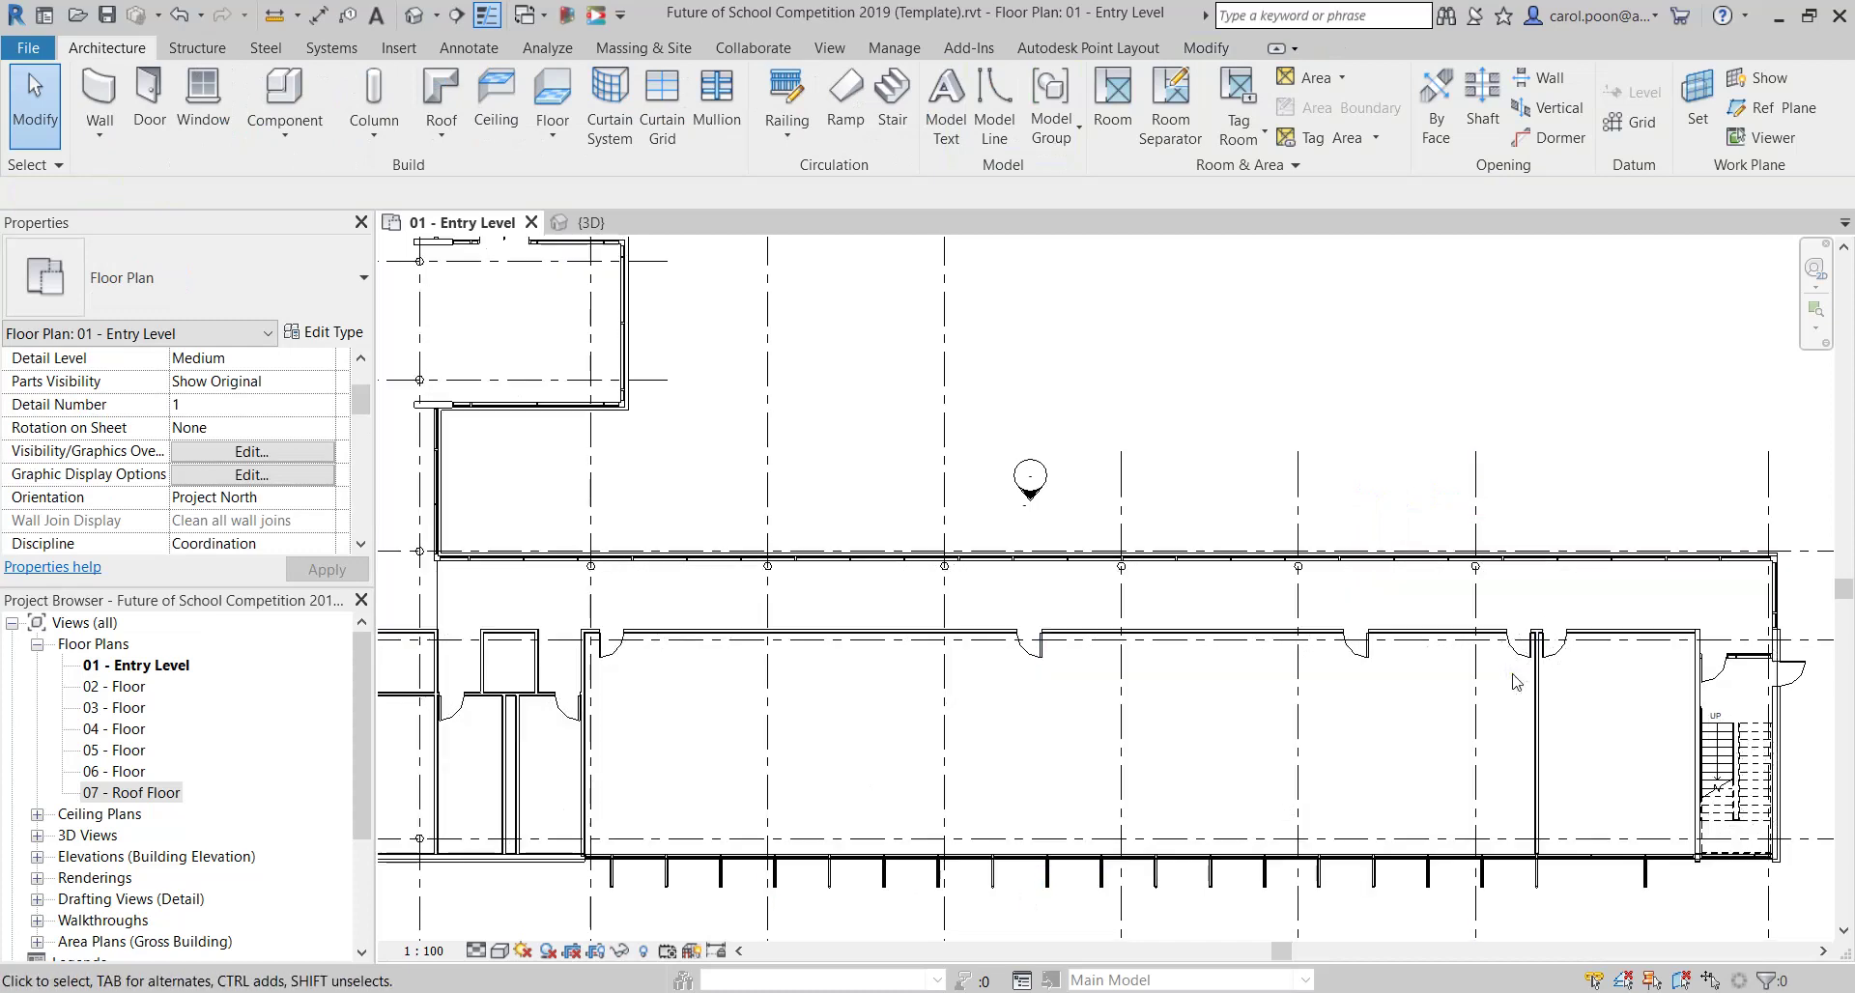
pyautogui.click(1536, 717)
pyautogui.press('Escape')
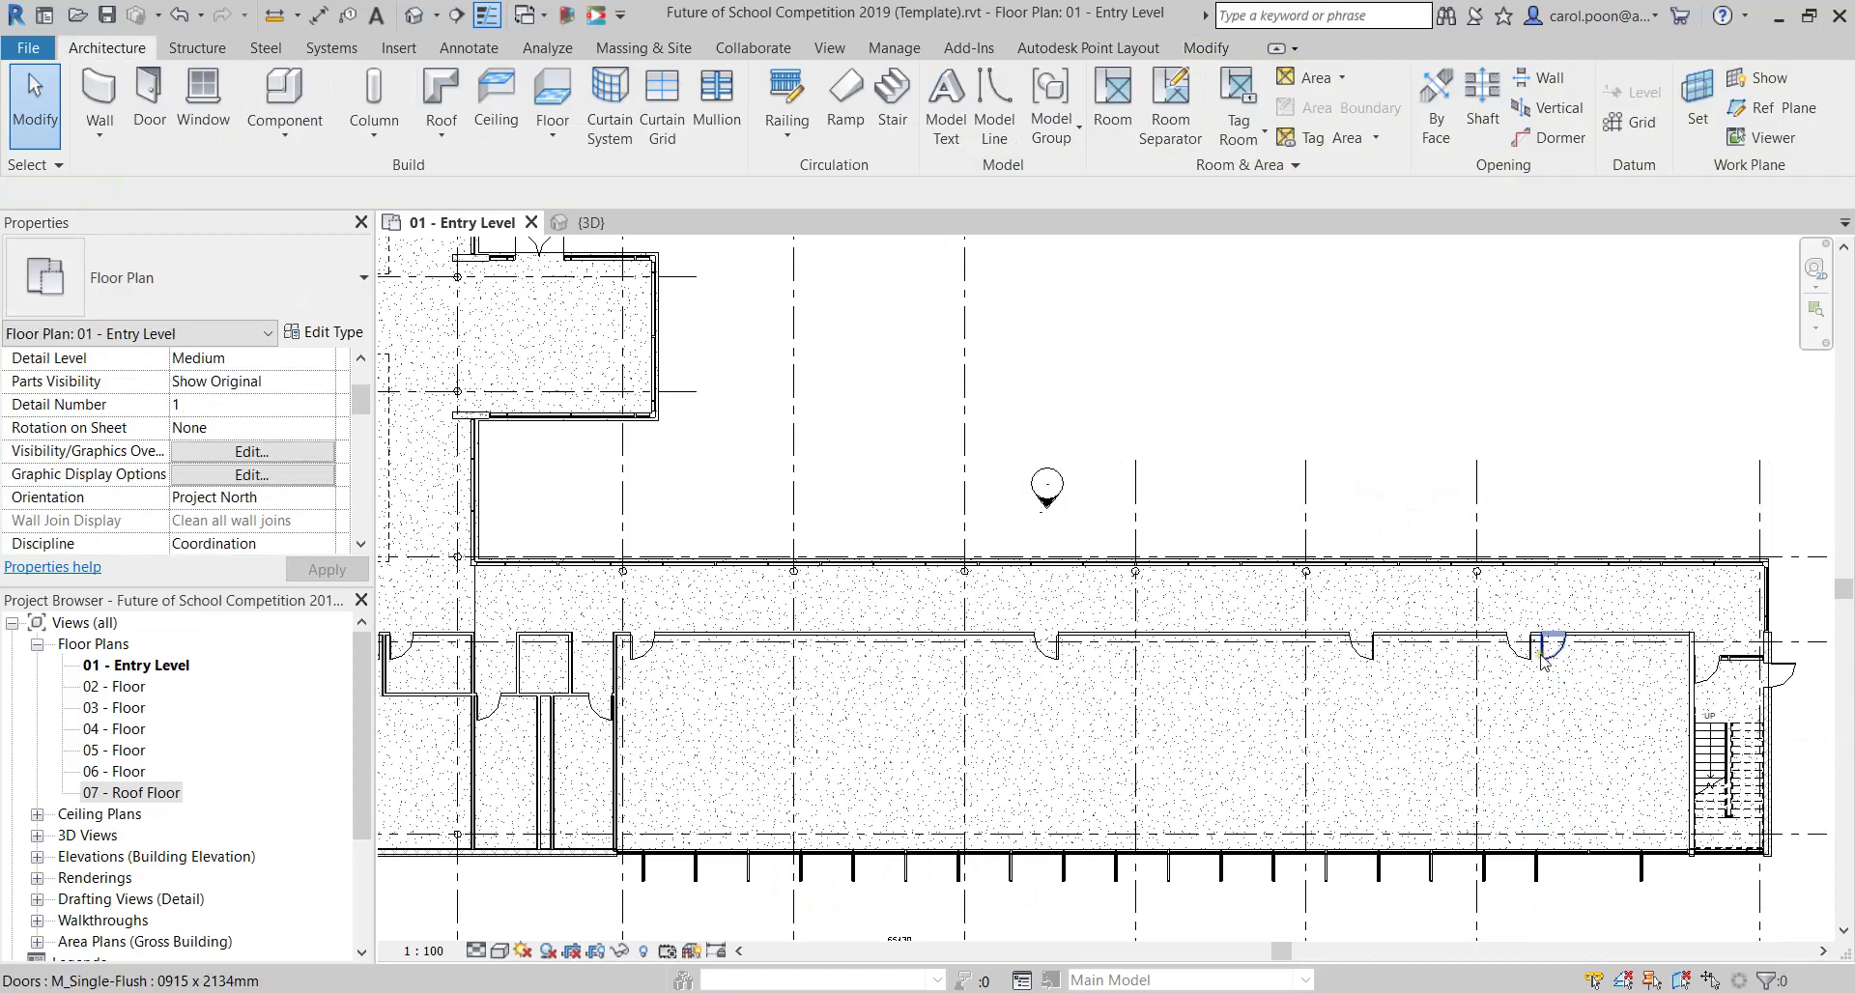
pyautogui.click(1546, 657)
pyautogui.press('Escape')
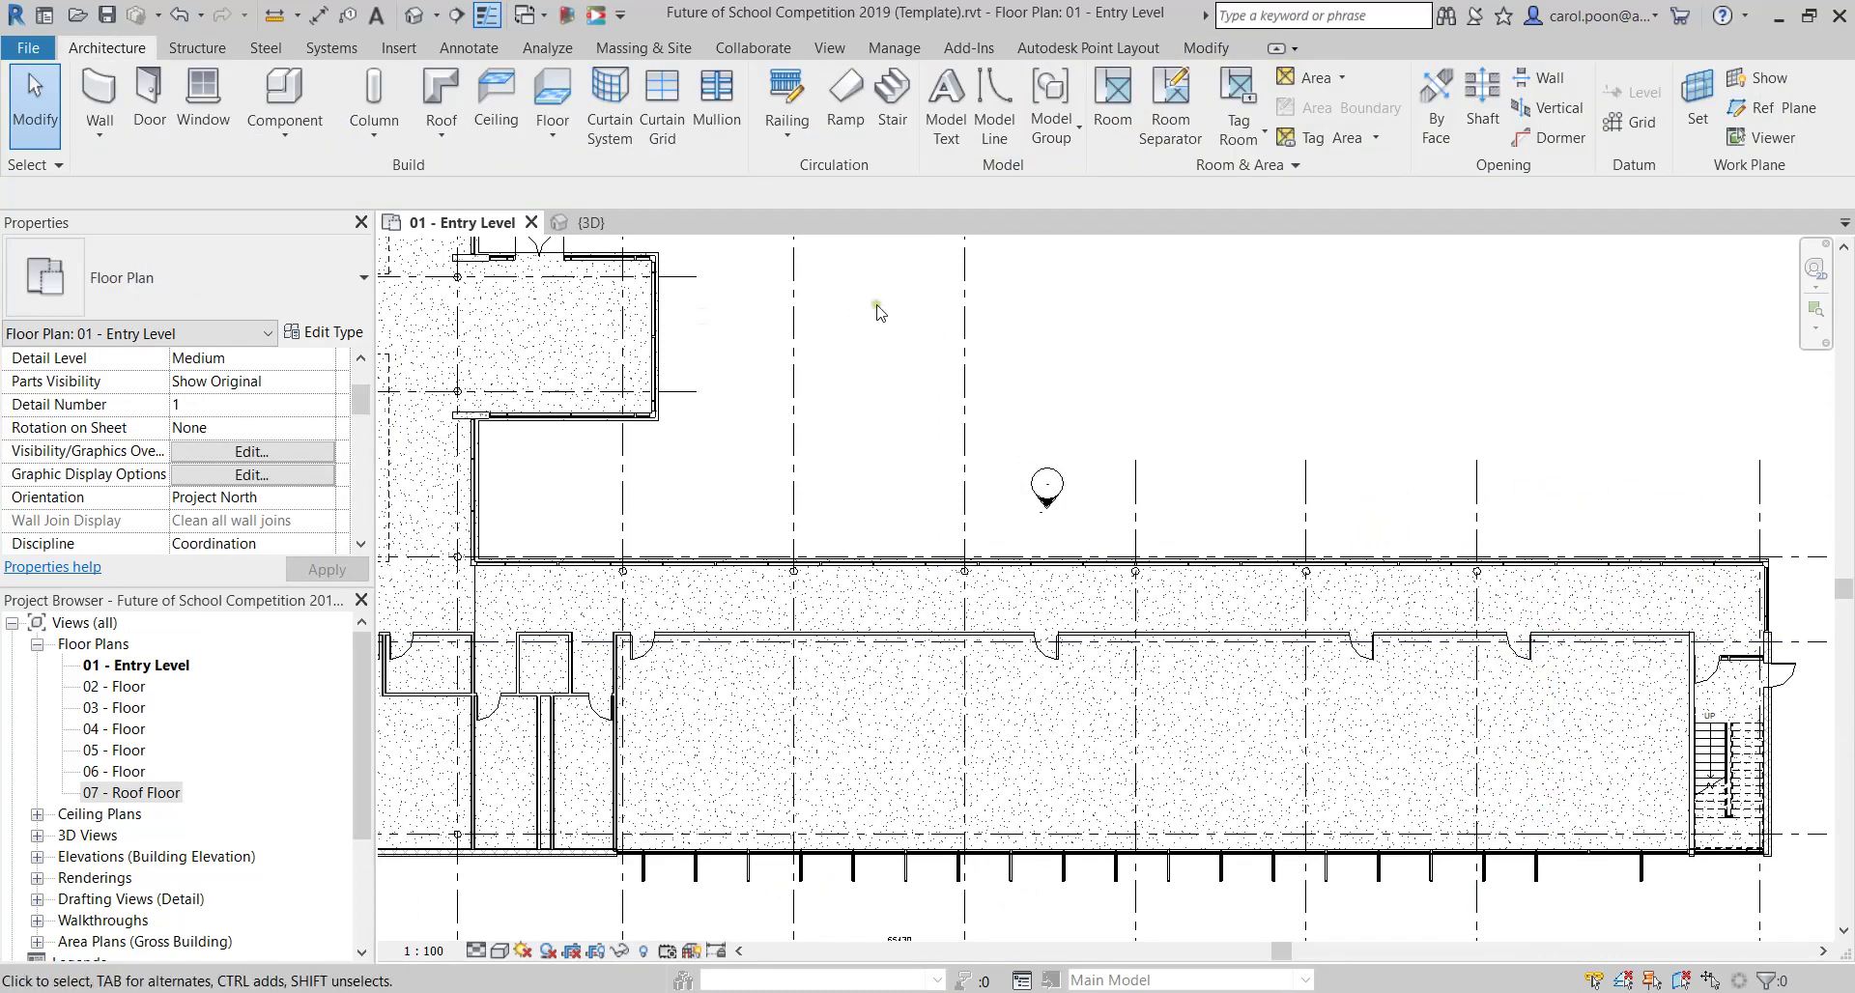
pyautogui.scroll(1, 756, 303)
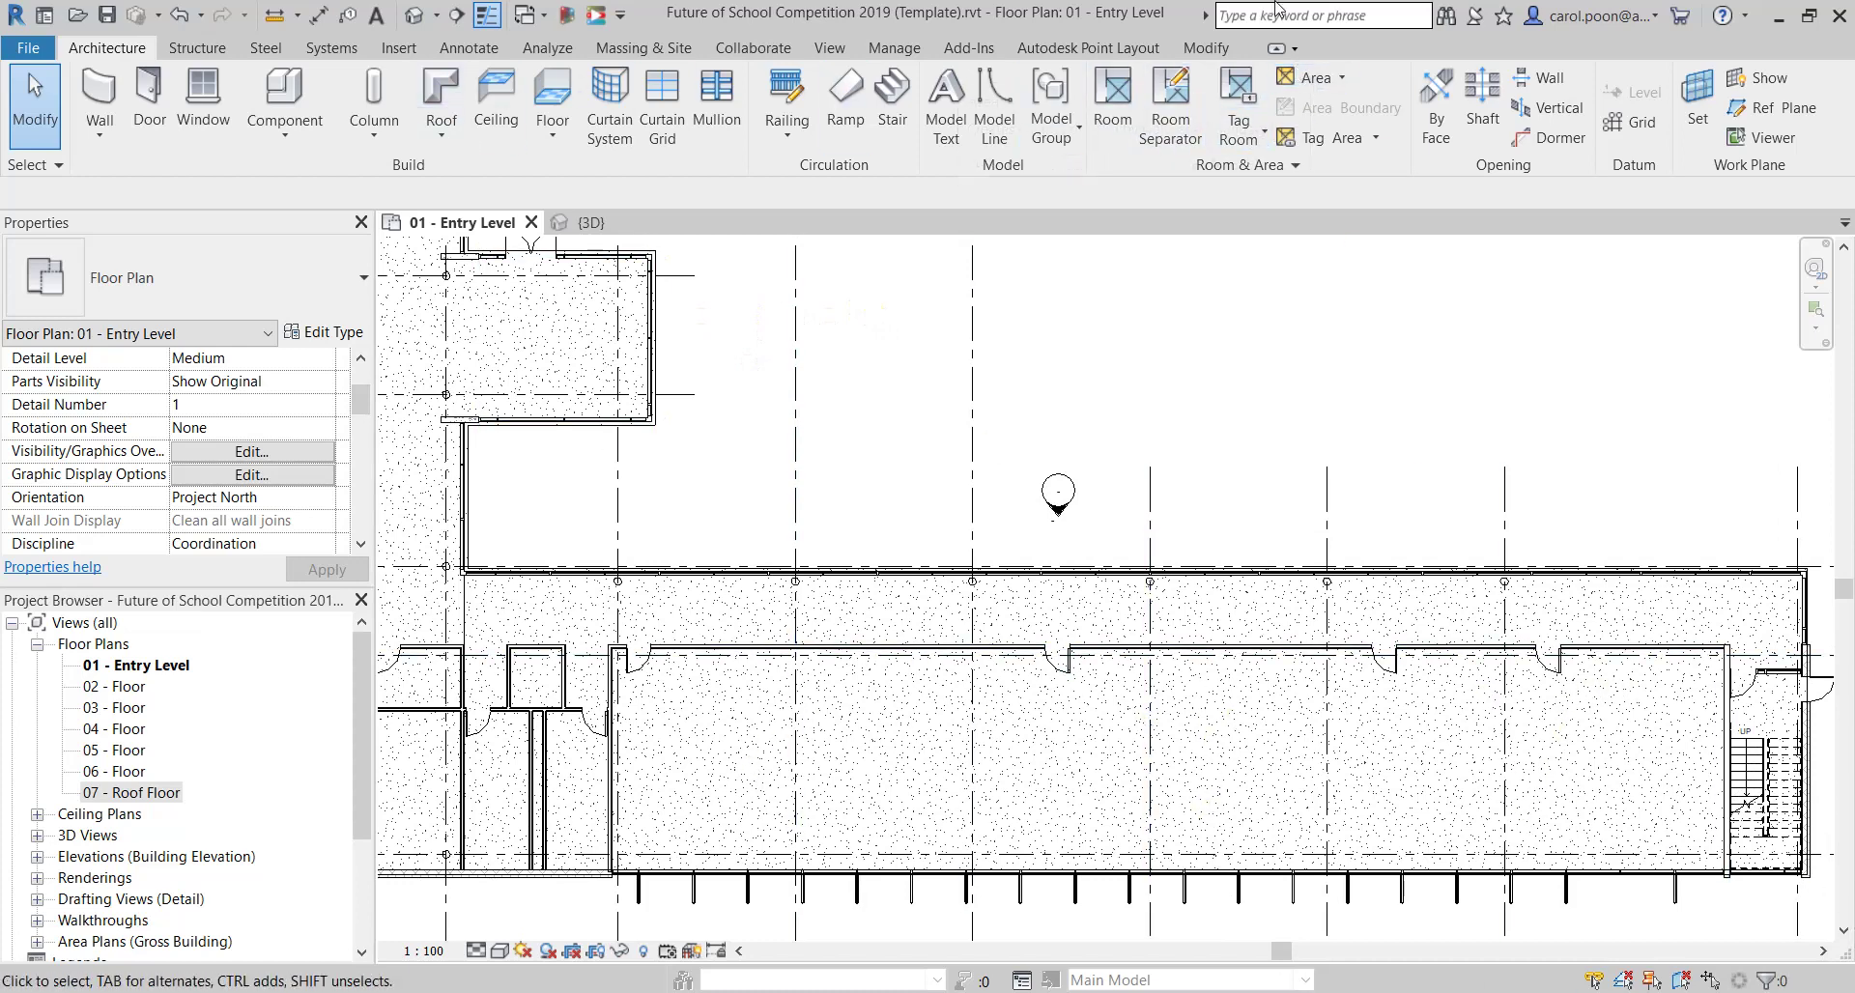
# Place a new room tagged Room in the long open south-wing space.
pyautogui.click(1115, 120)
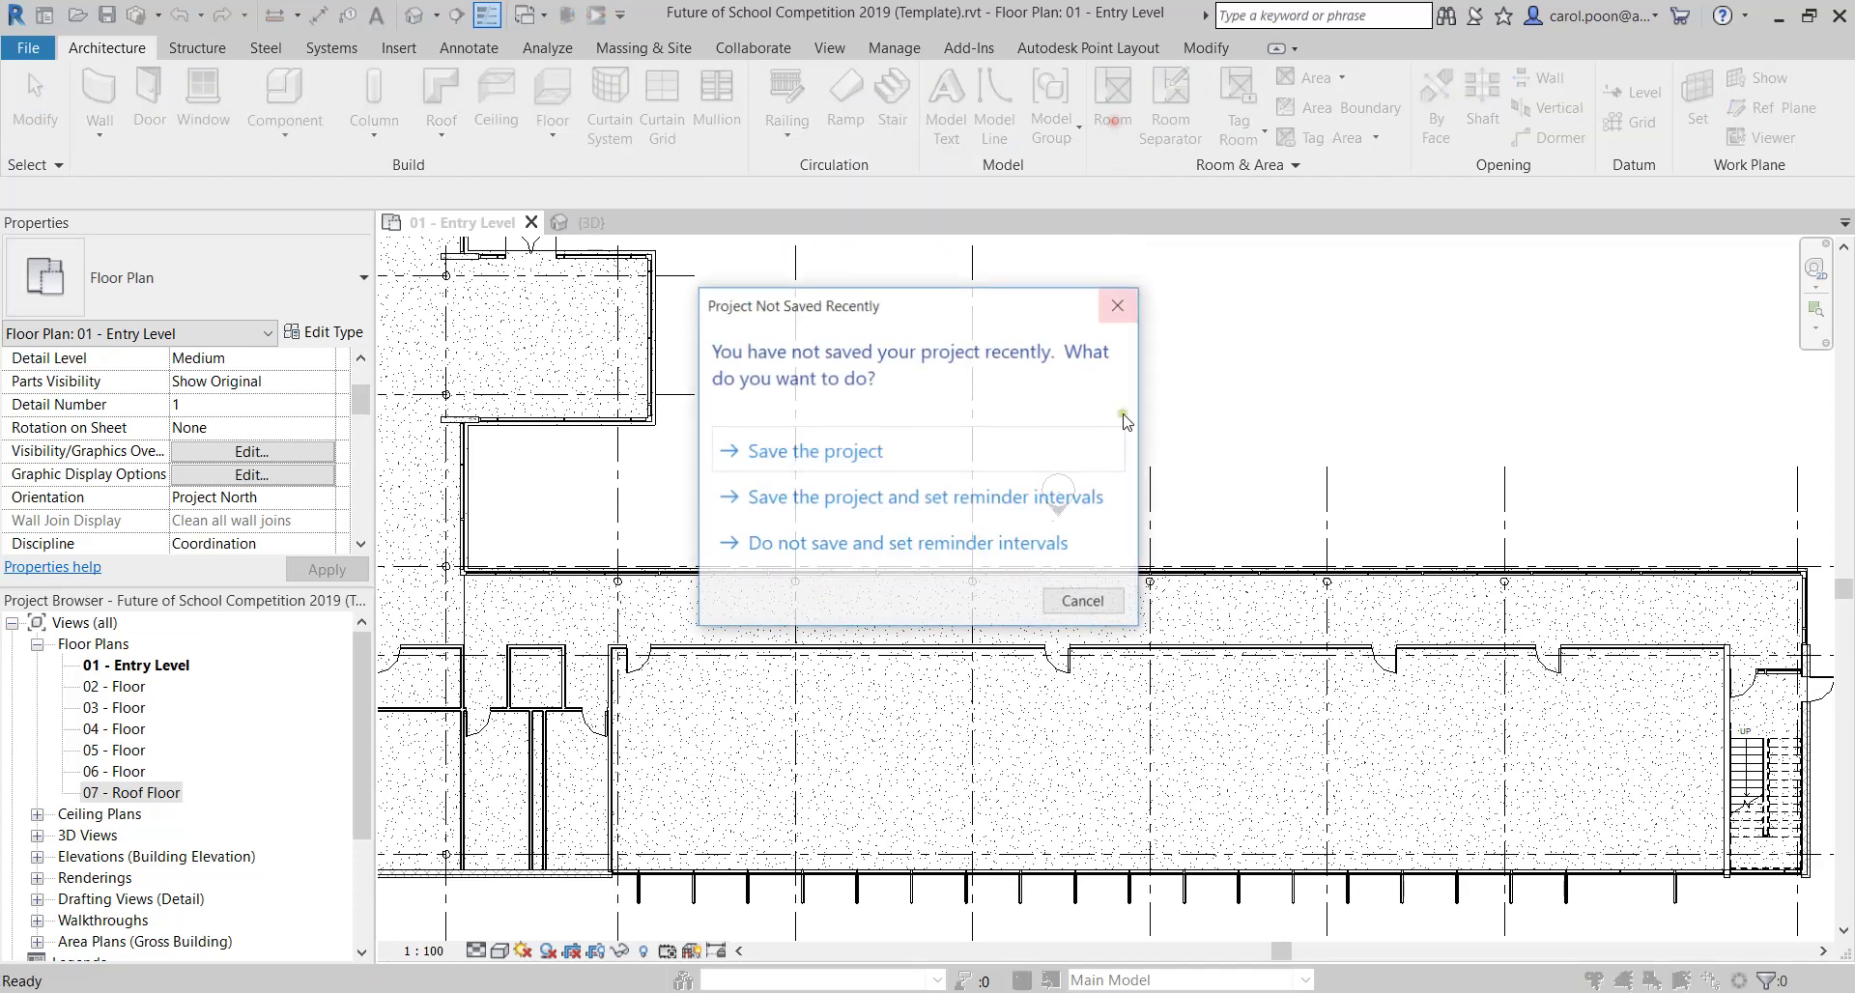
pyautogui.click(1120, 304)
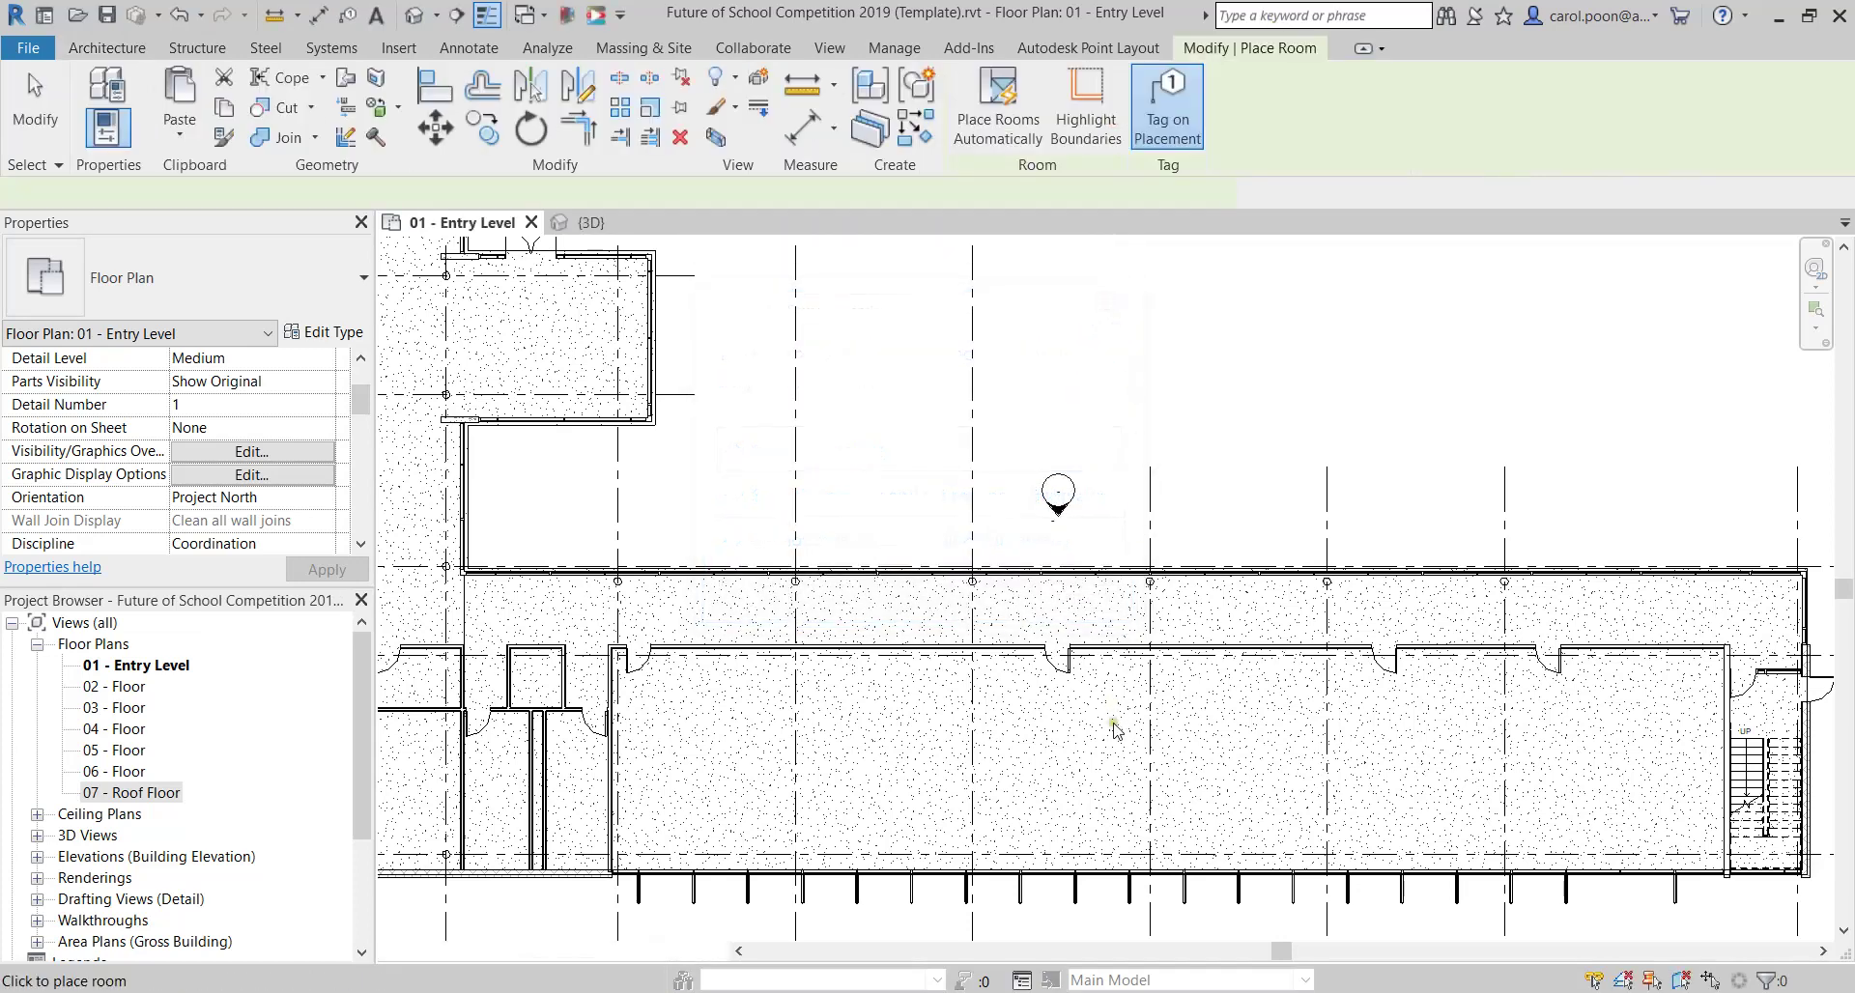
pyautogui.click(1147, 768)
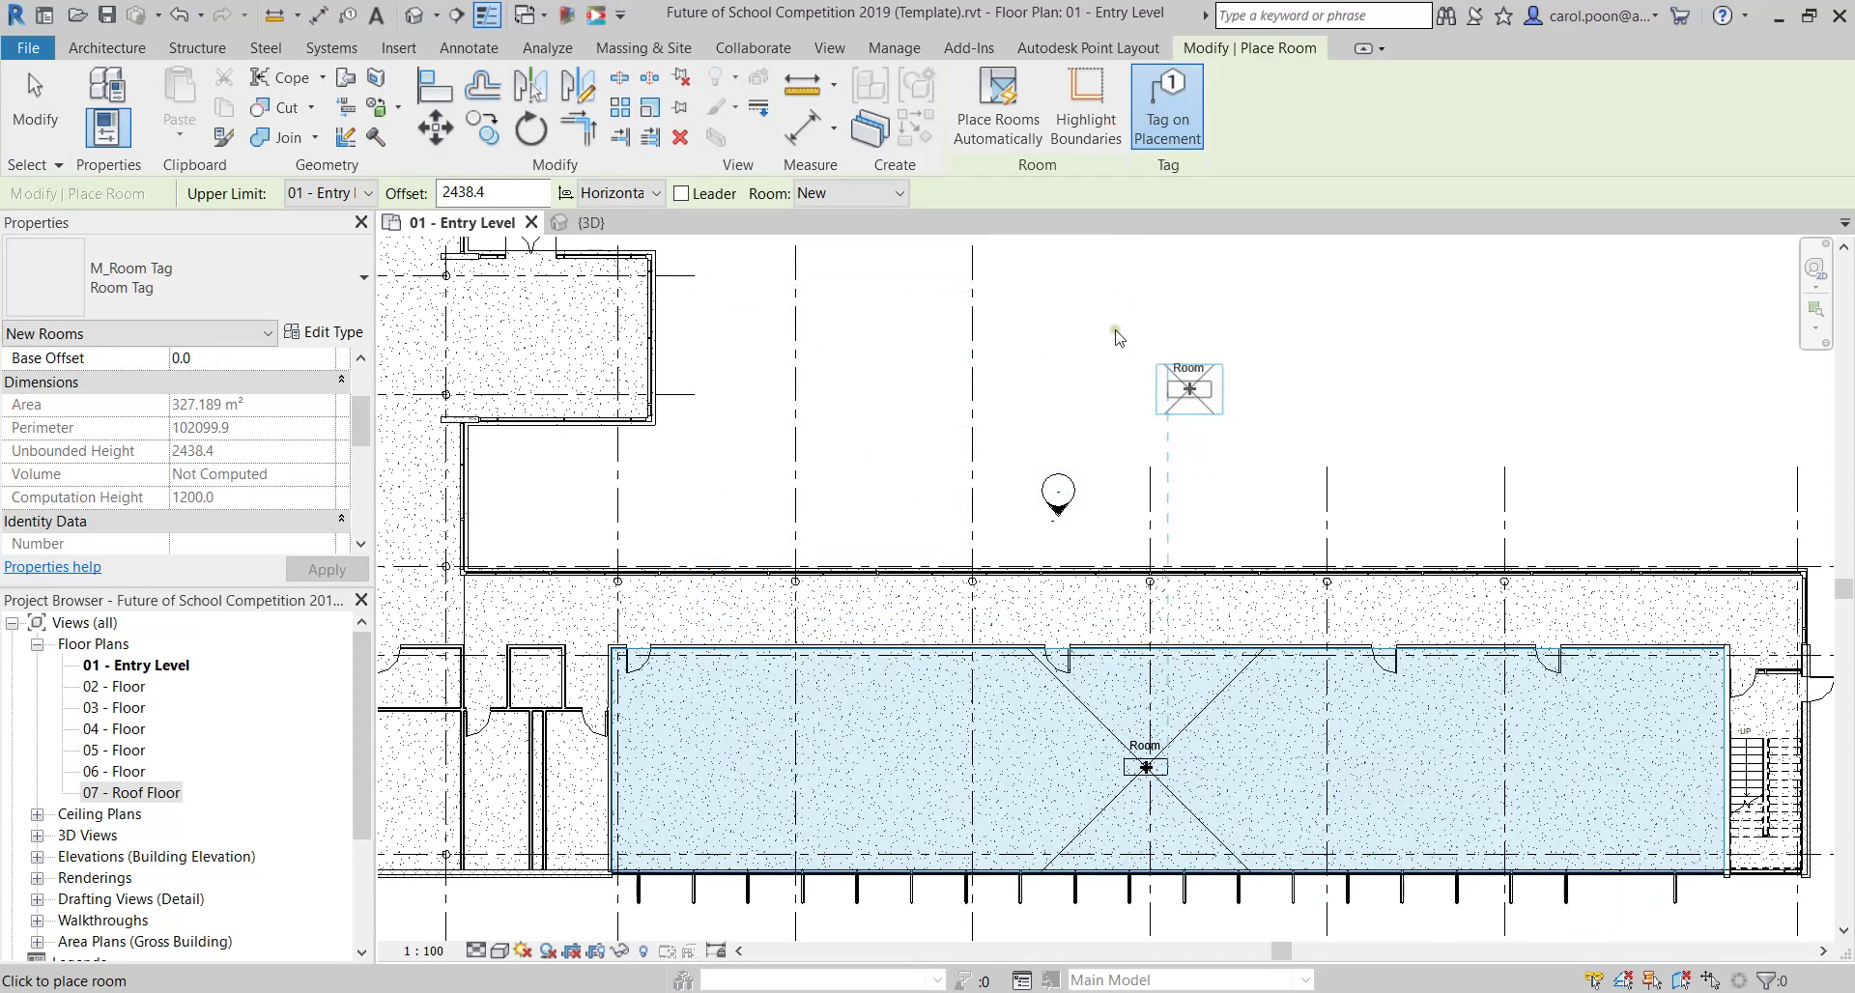
pyautogui.press('Escape')
pyautogui.press('Escape')
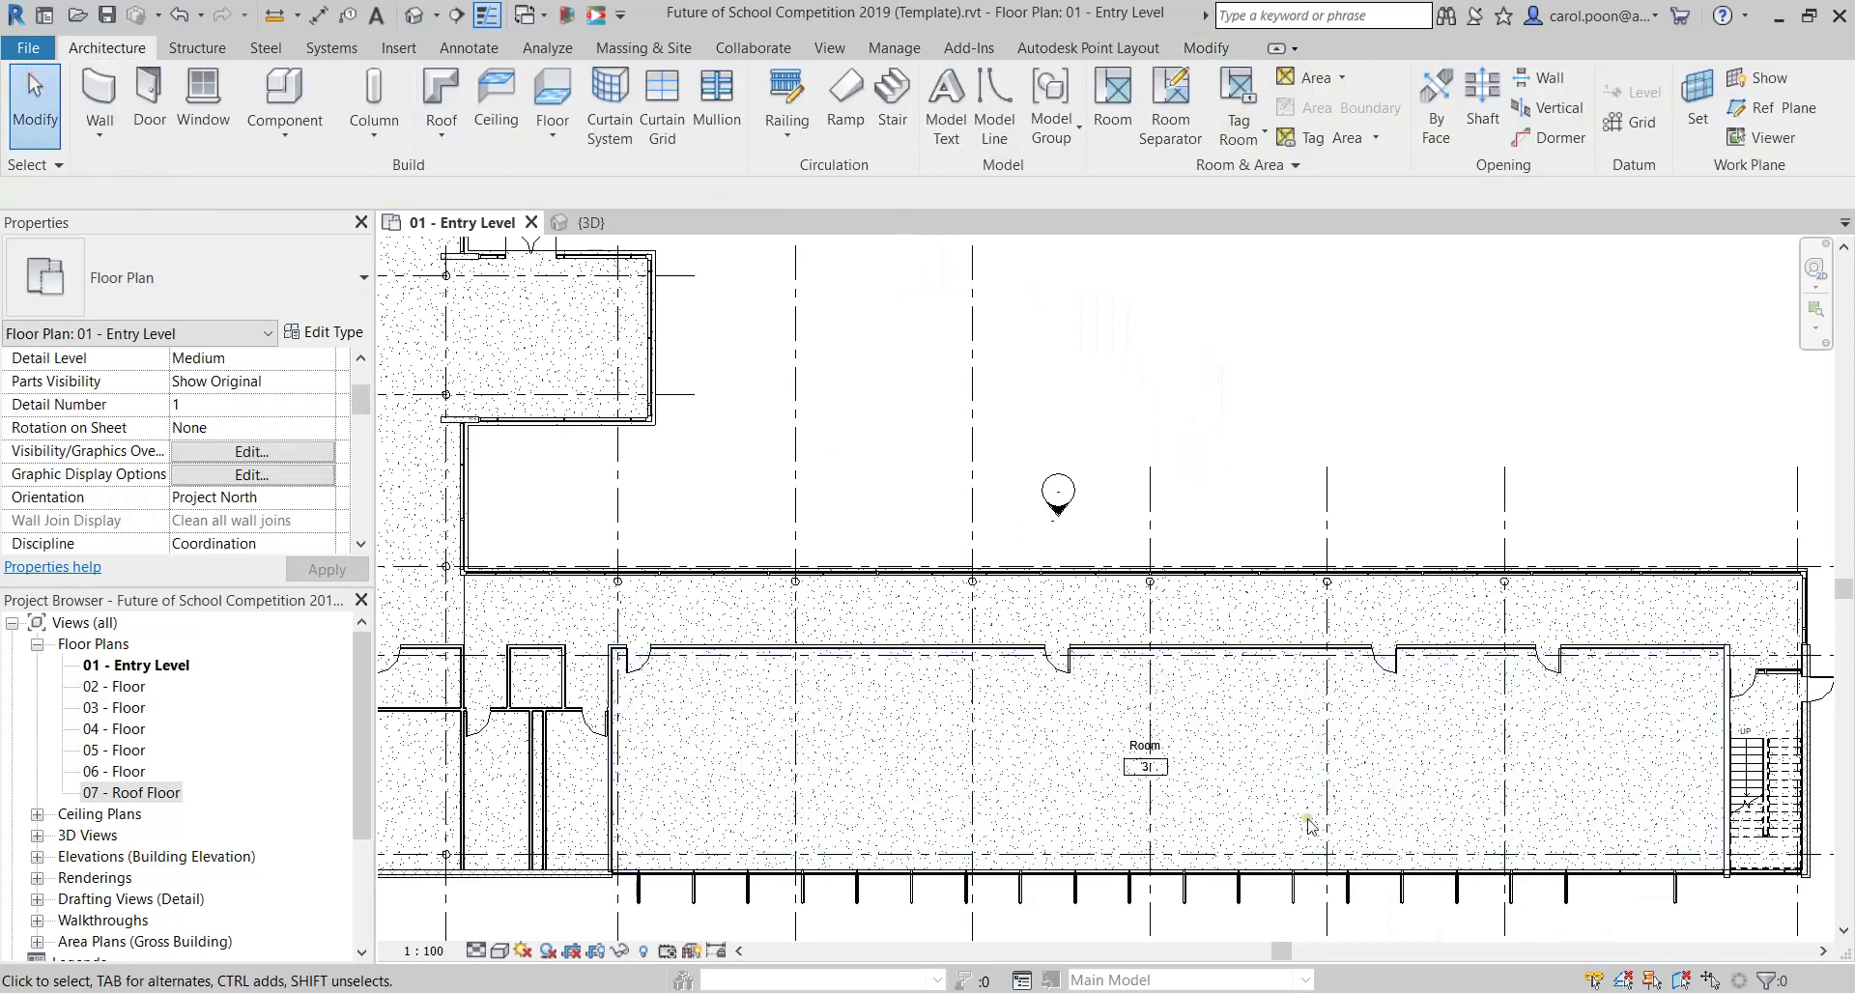
# Rename room 3 to Teacher Office.
pyautogui.click(1220, 703)
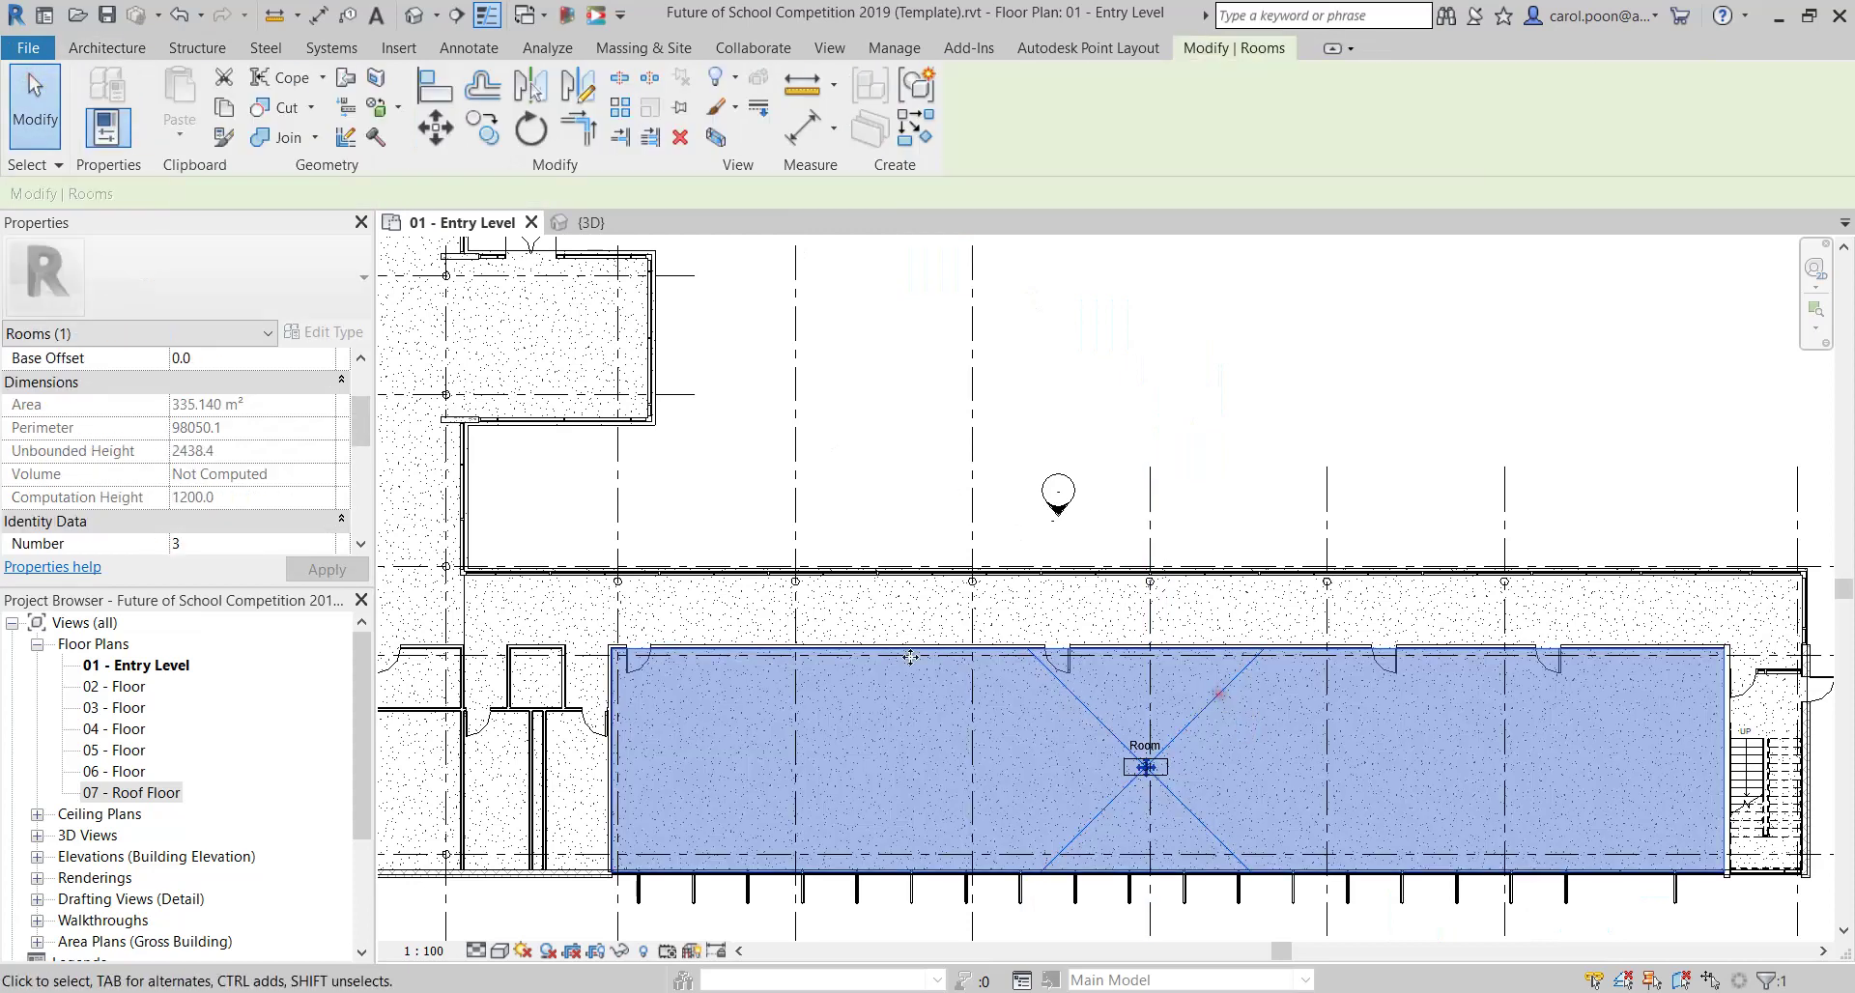
pyautogui.moveTo(354, 414); pyautogui.dragTo(354, 450)
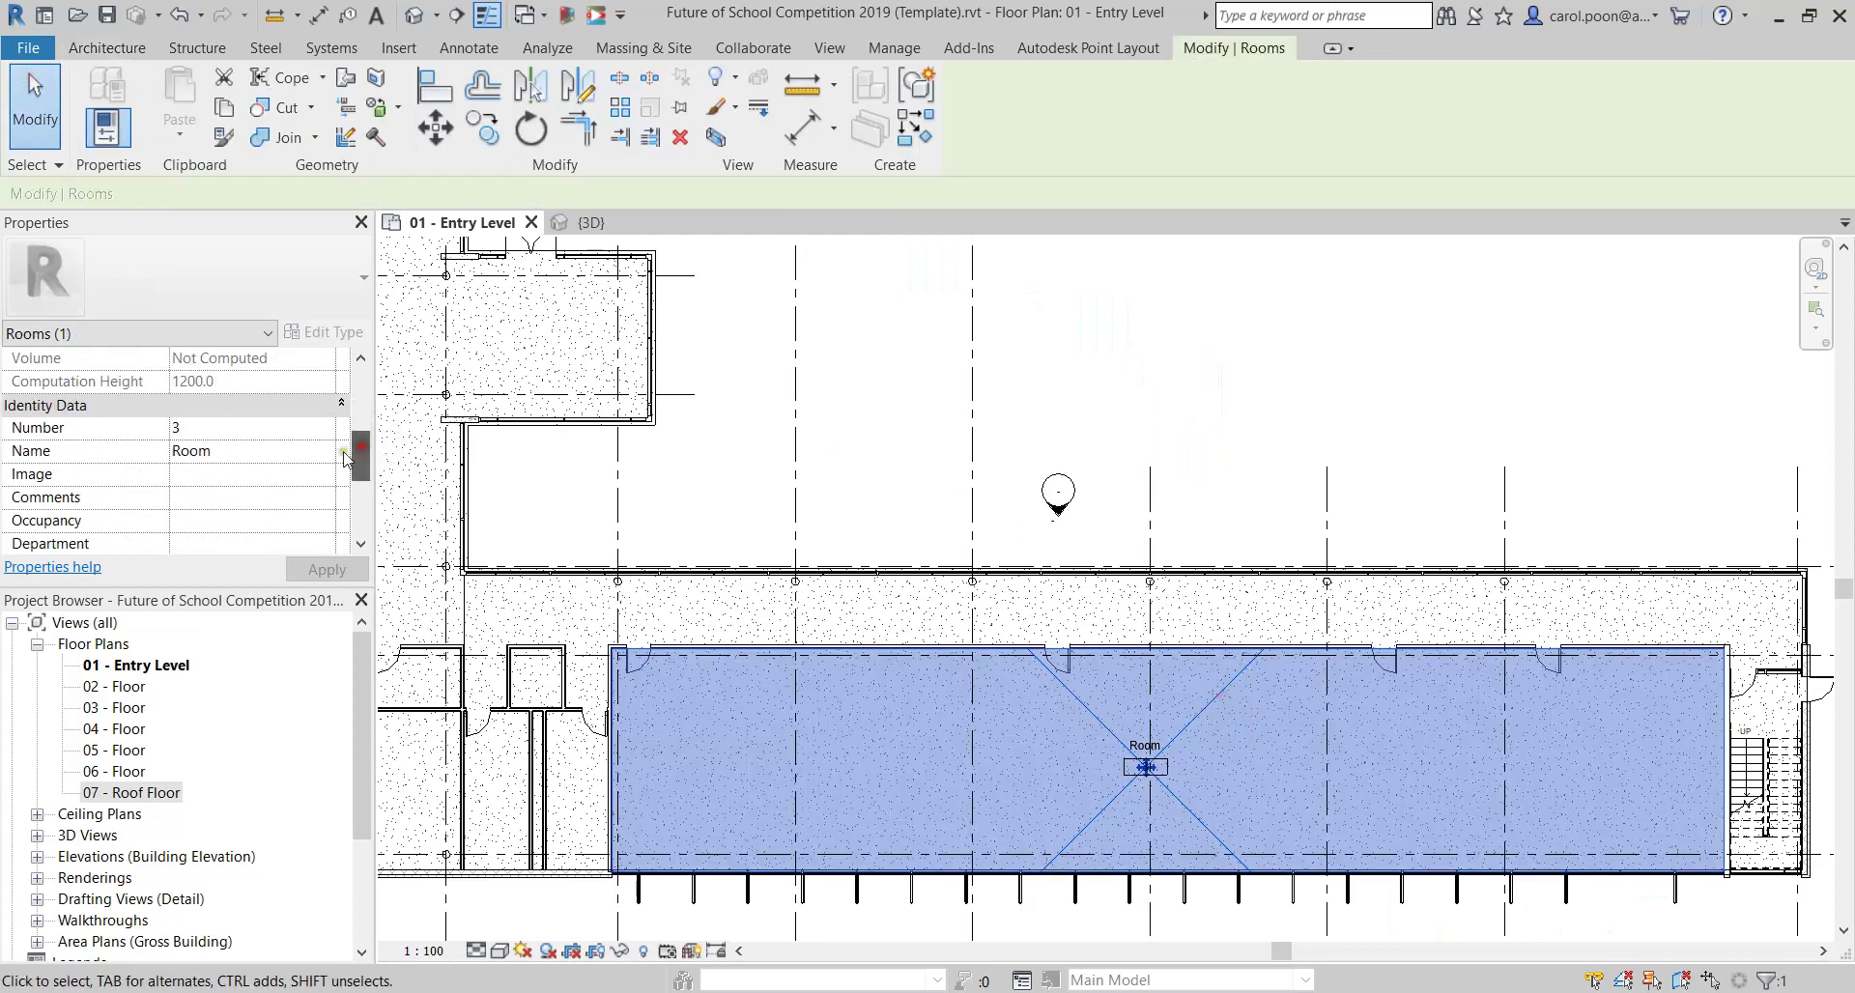
pyautogui.click(228, 452)
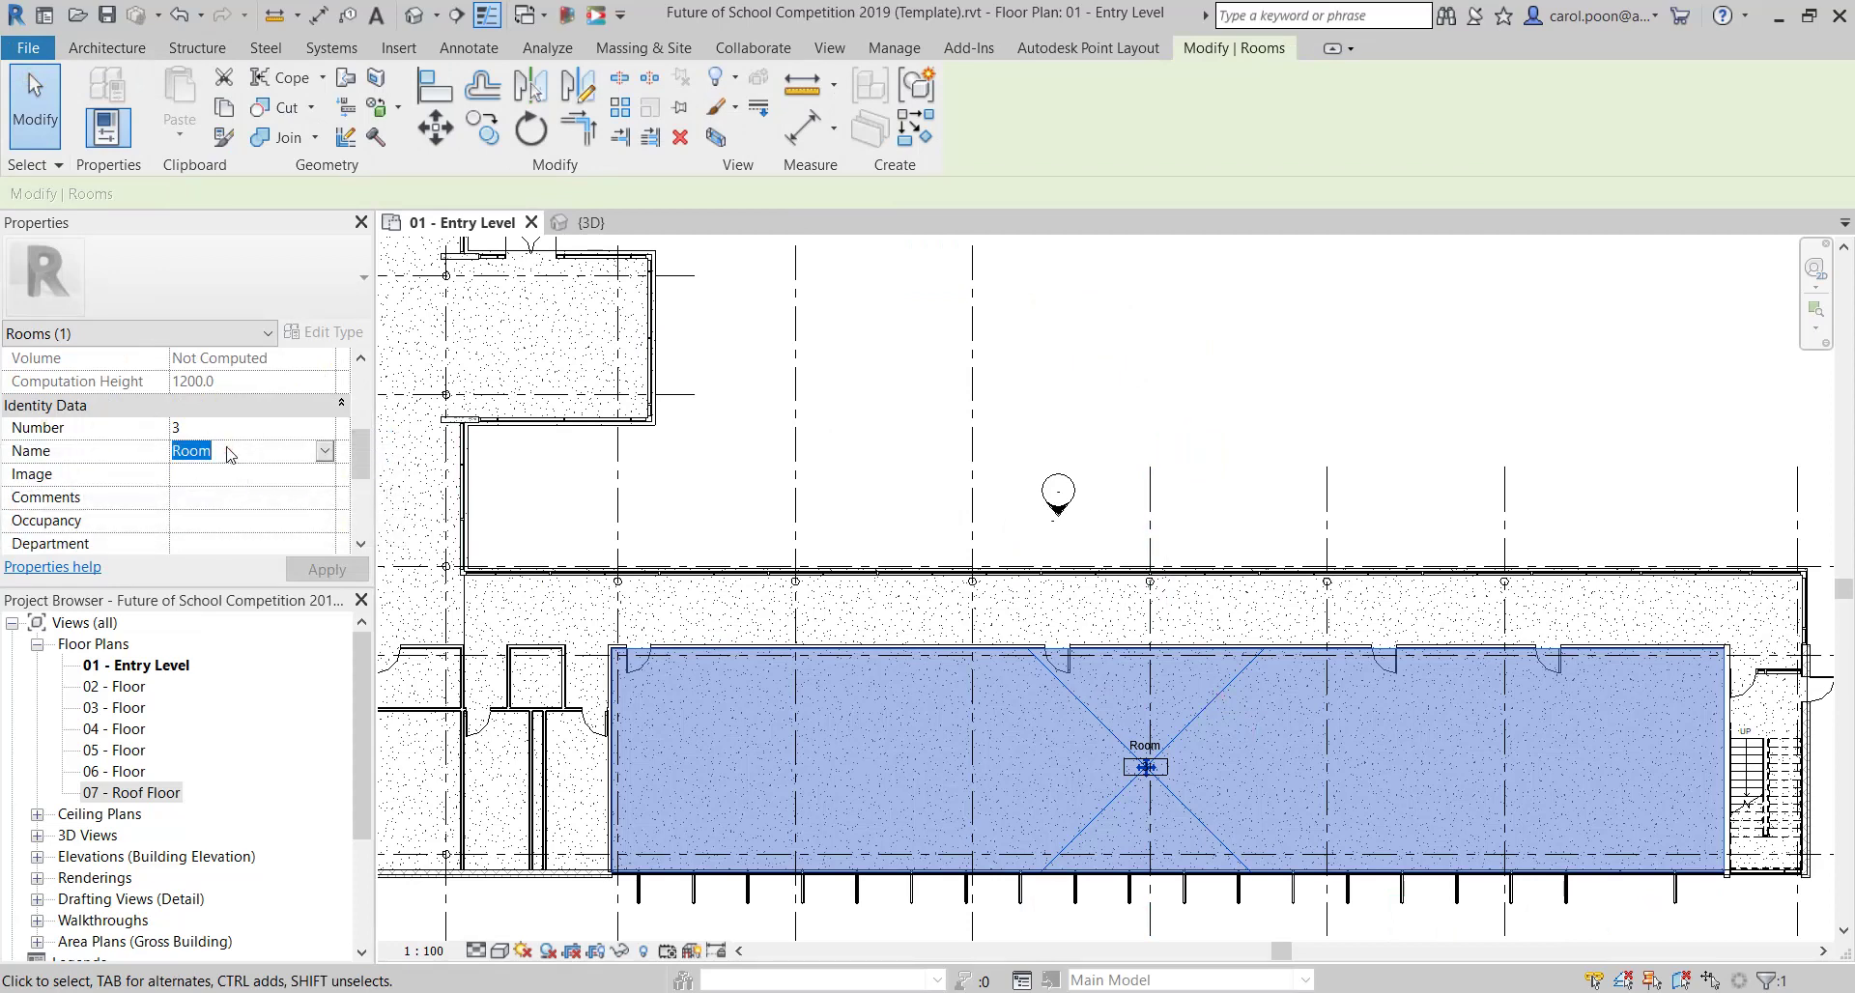
pyautogui.write('Te')
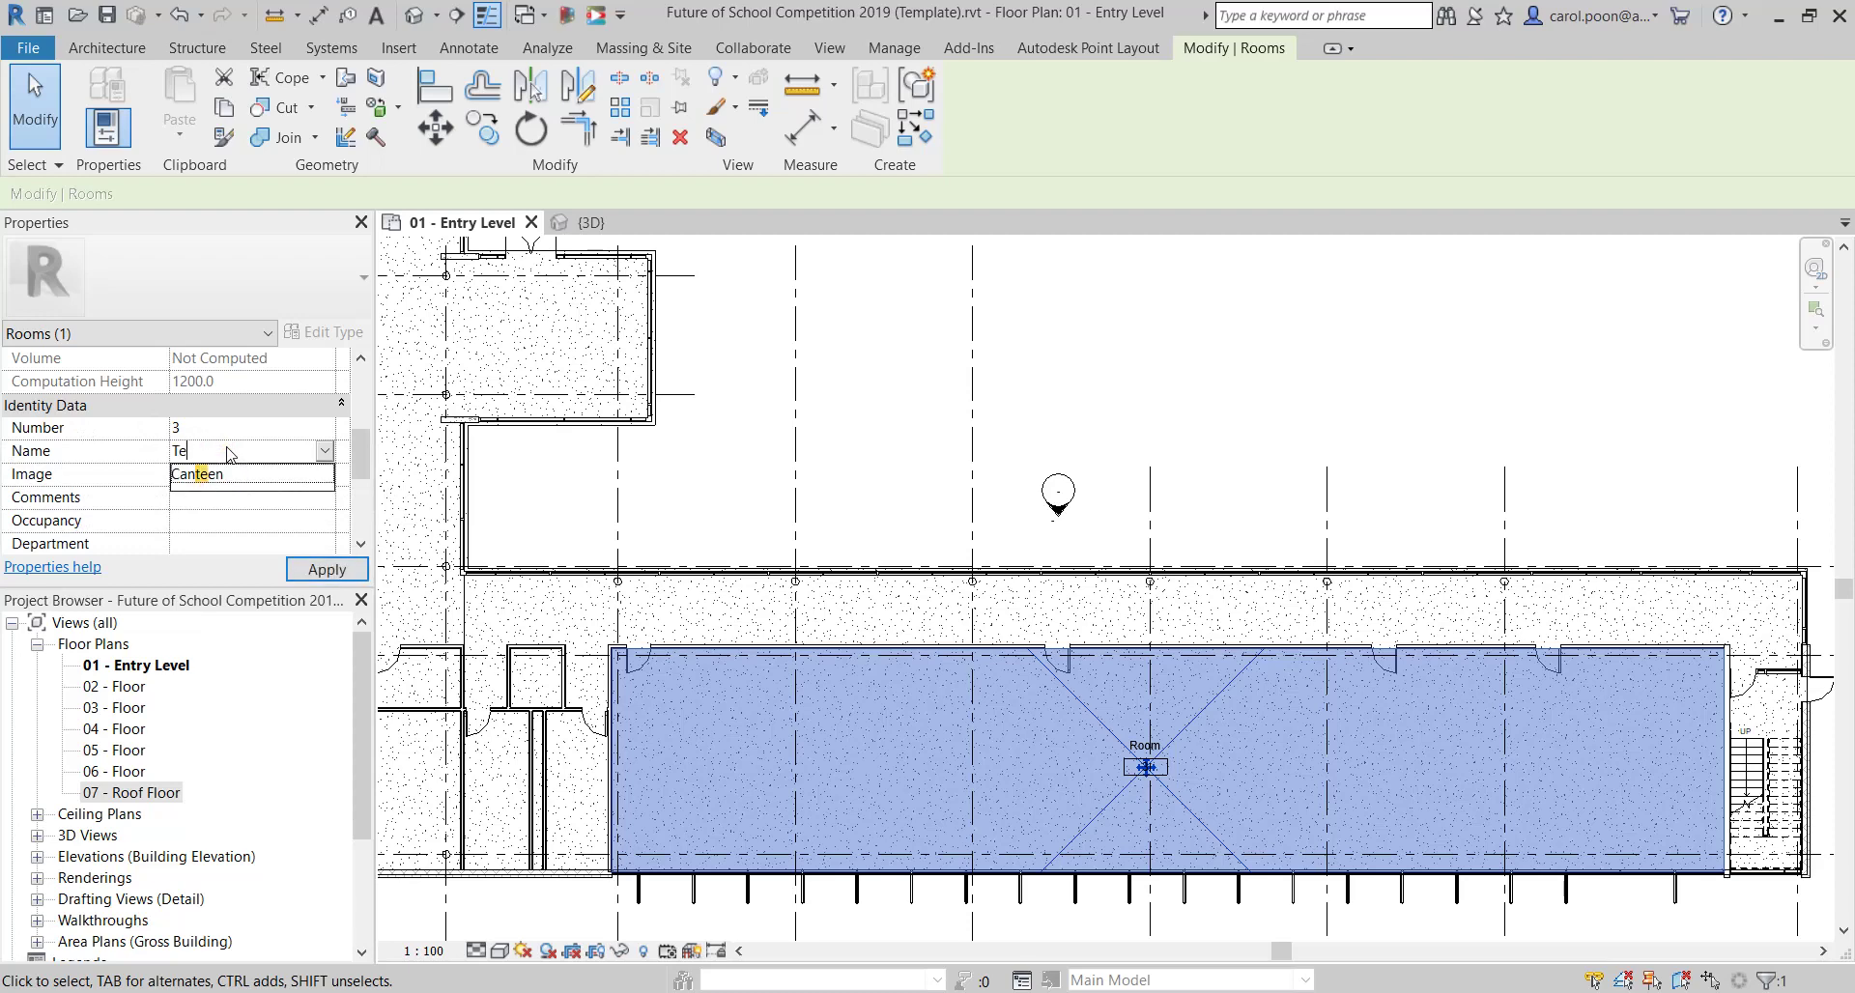
pyautogui.write('acher Office')
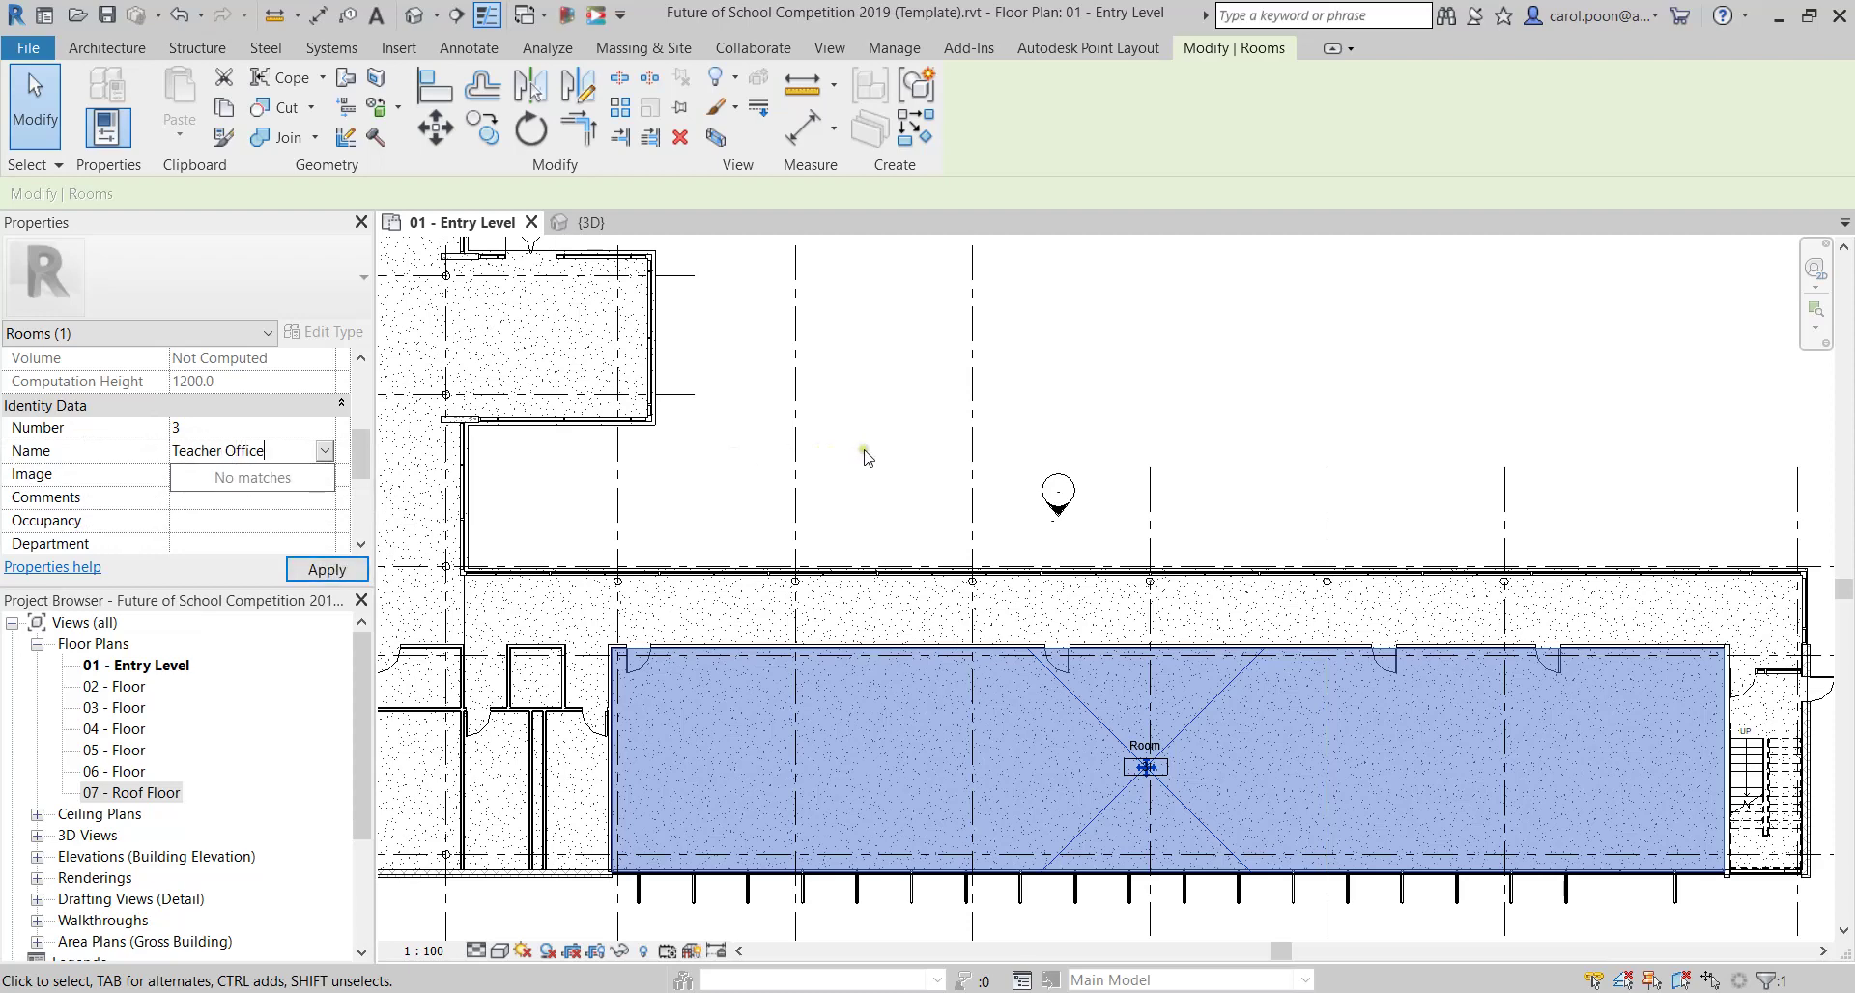
pyautogui.press('Return')
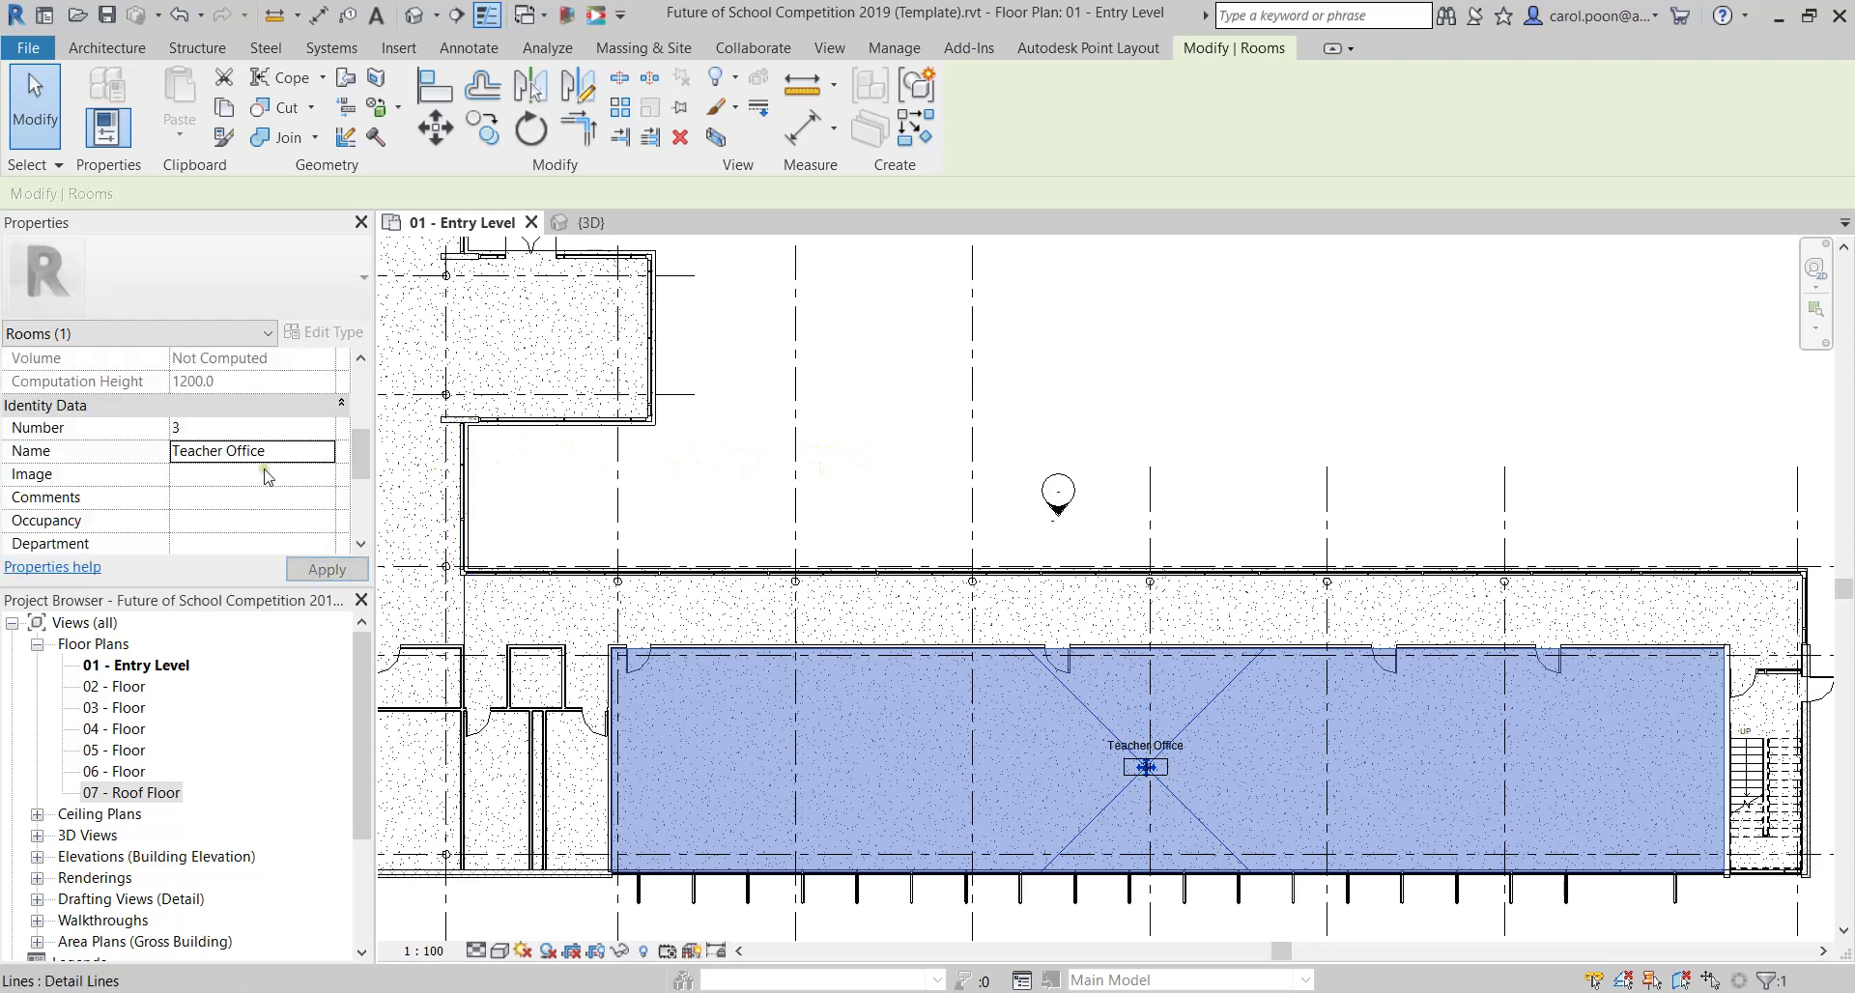
pyautogui.press('Escape')
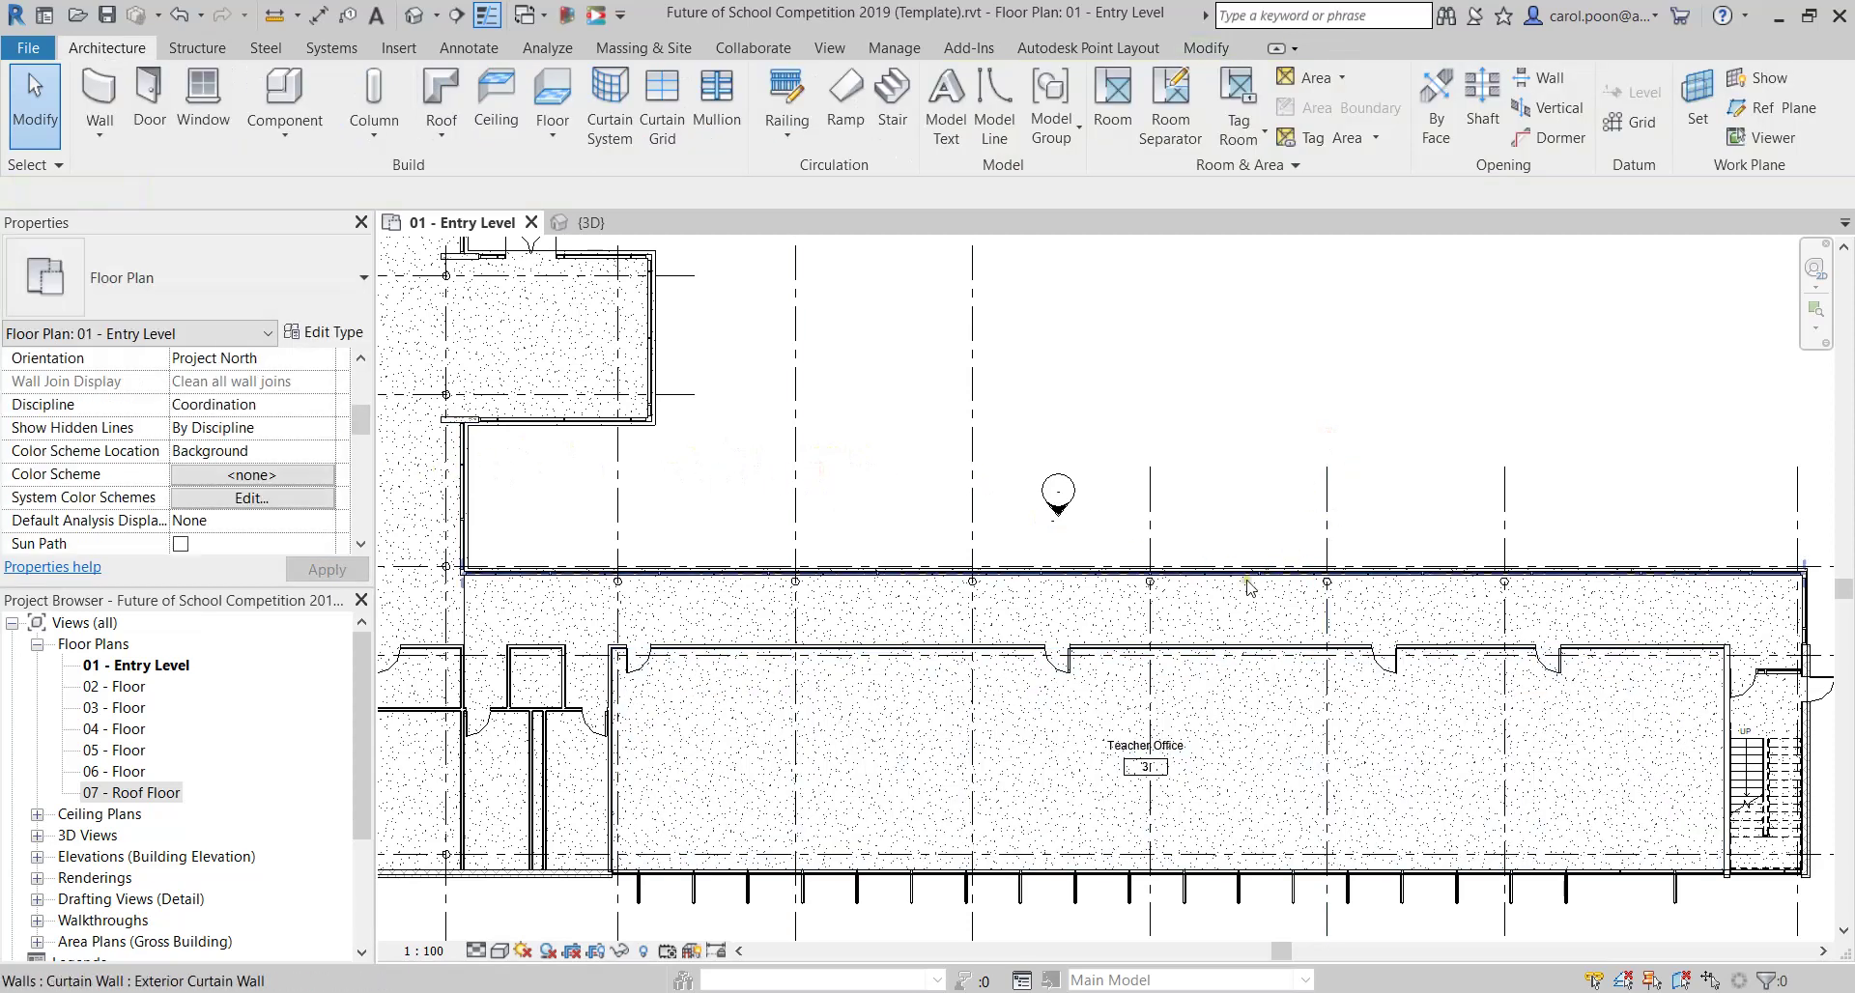
# Reselect the Teacher Office room to check its properties, then zoom out to the whole floor.
pyautogui.scroll(2, 1208, 806)
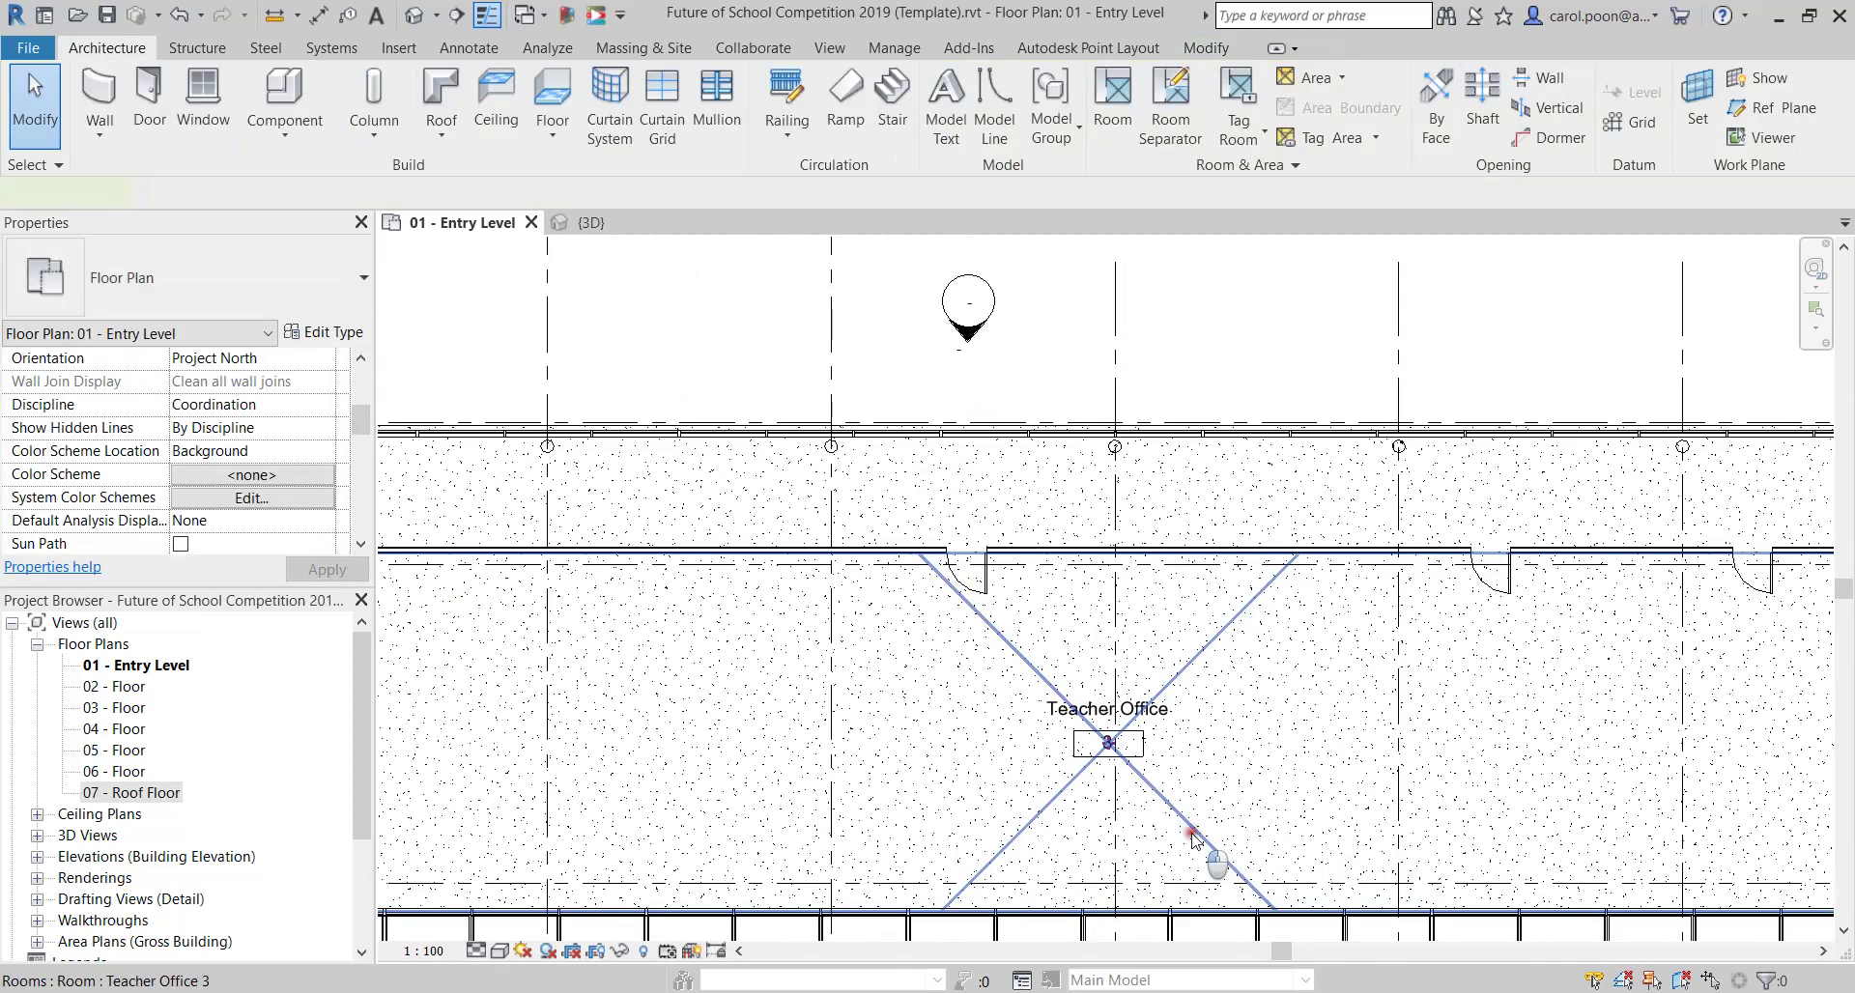
pyautogui.click(1193, 835)
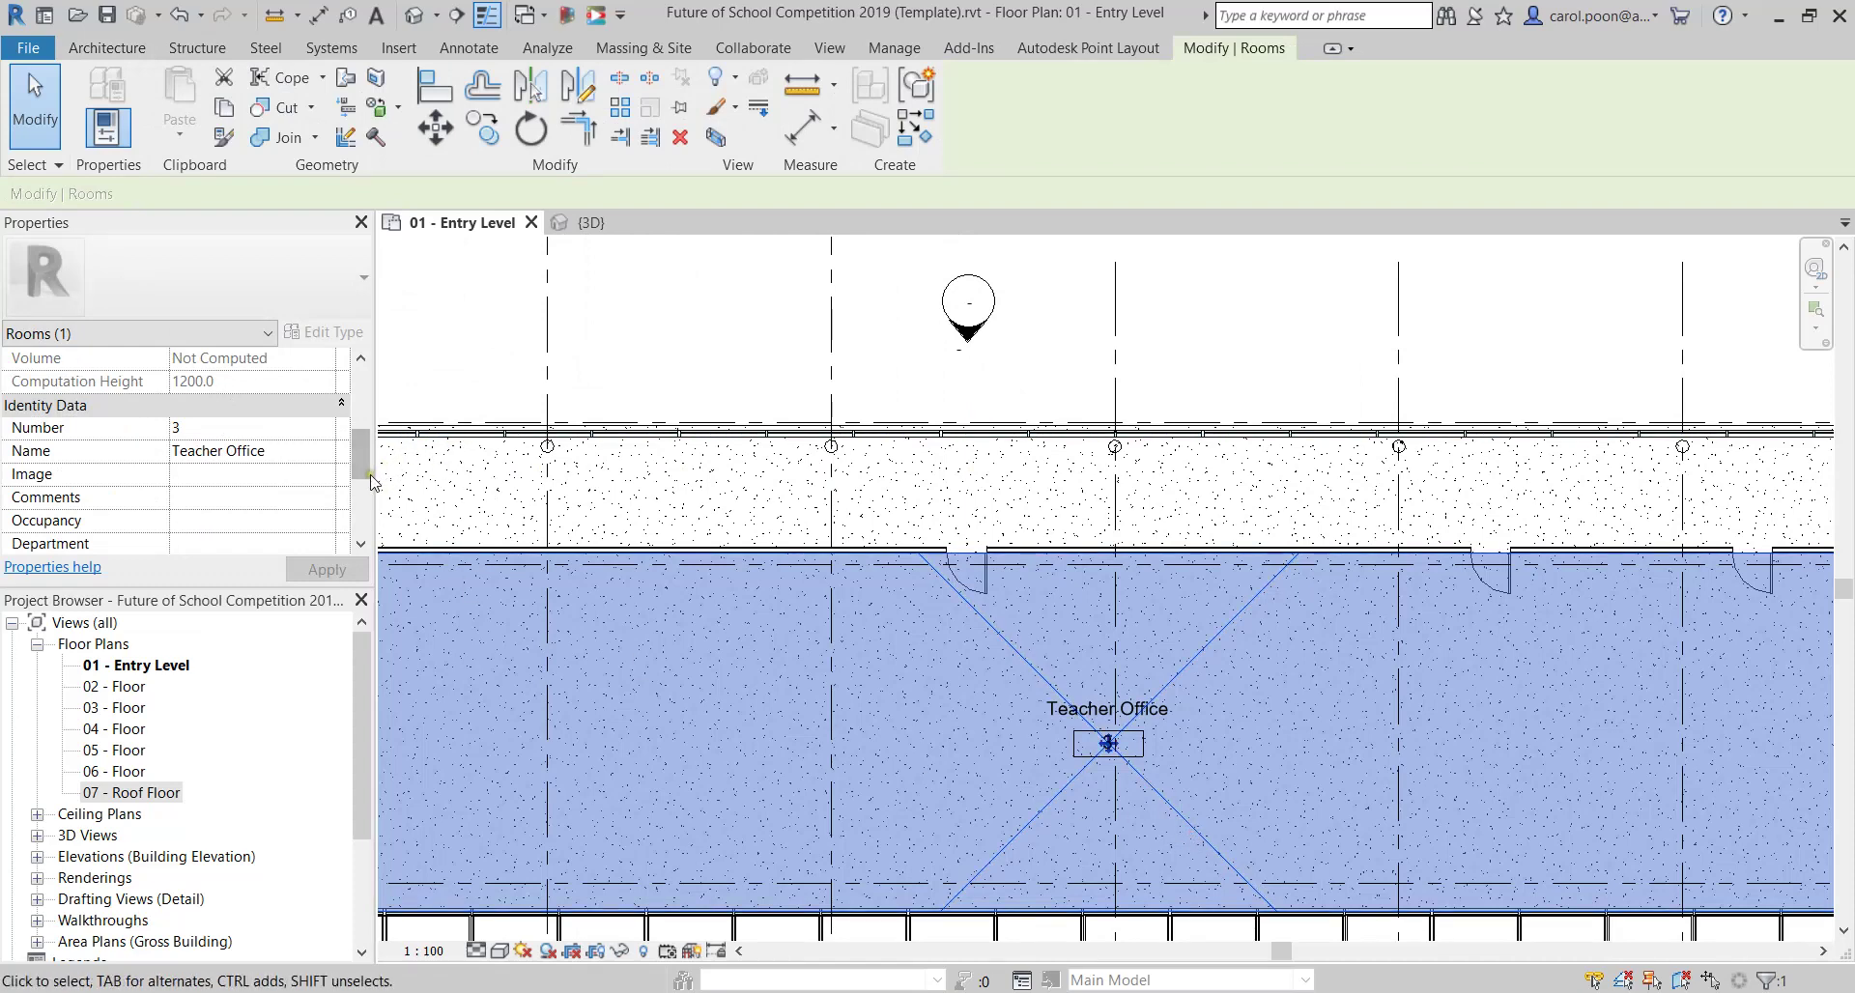
pyautogui.moveTo(360, 472); pyautogui.dragTo(360, 438)
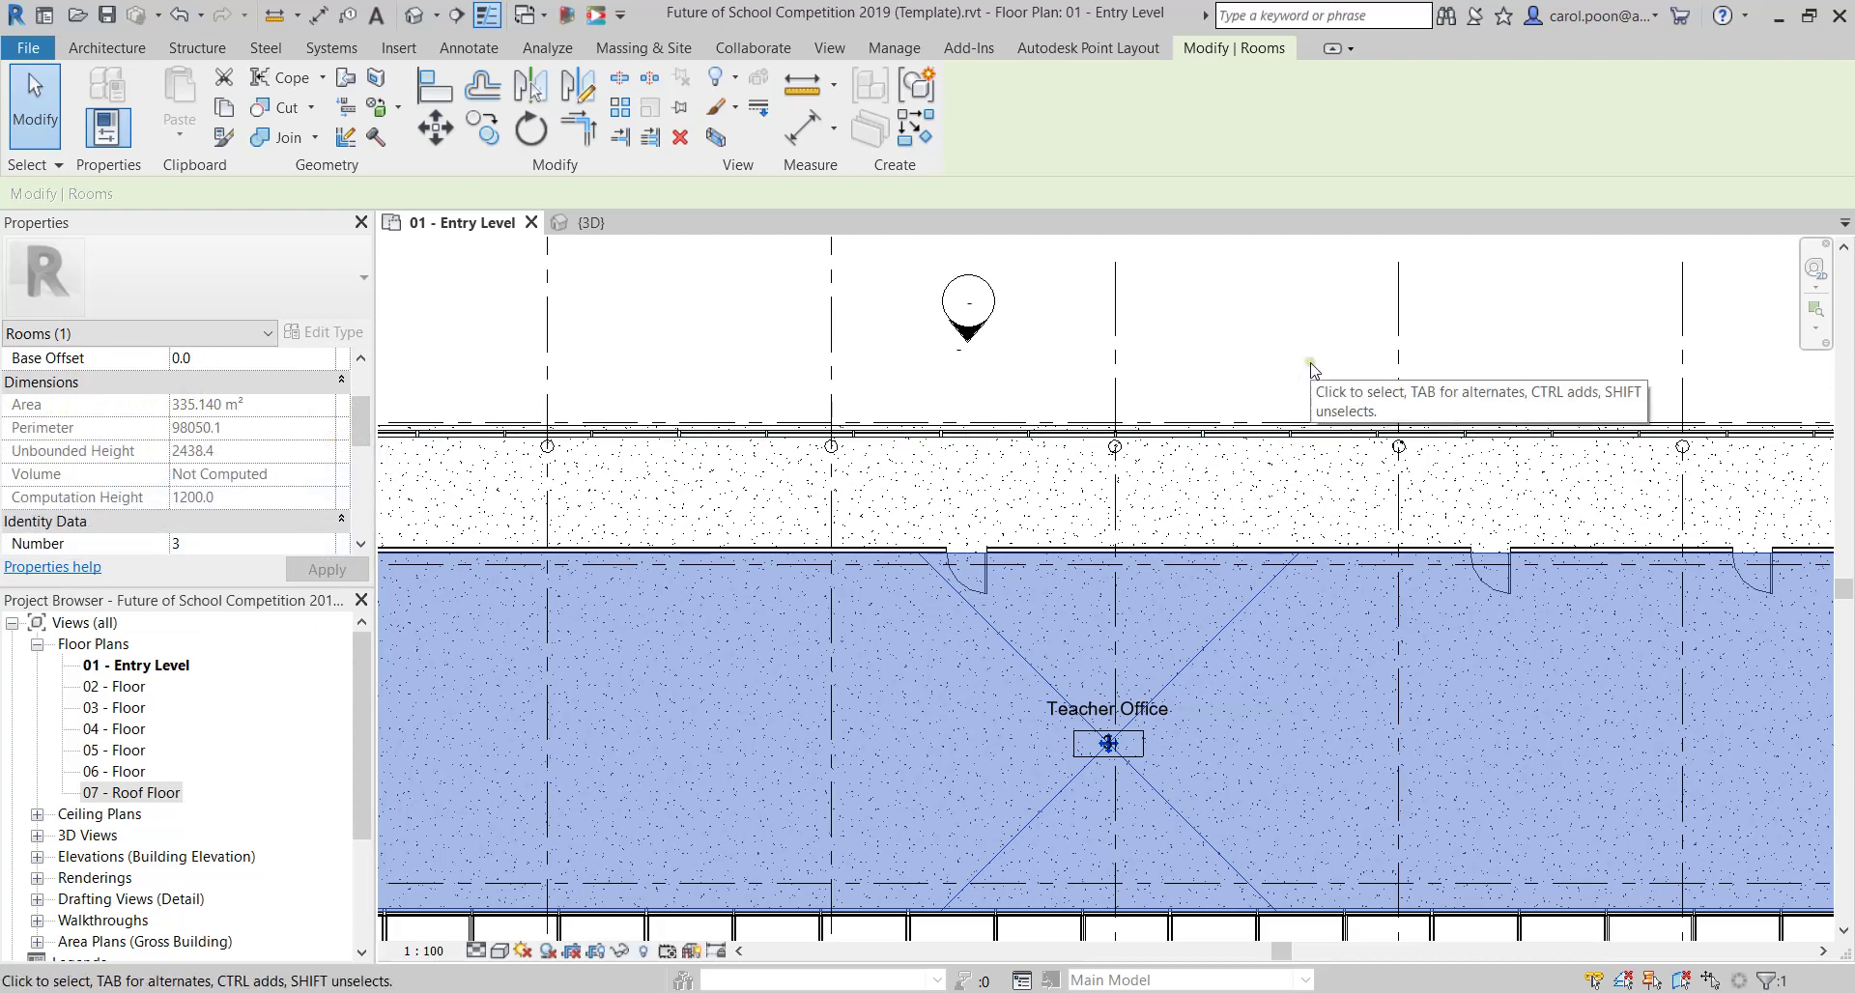
pyautogui.scroll(-2, 1316, 391)
pyautogui.scroll(-3, 1316, 391)
pyautogui.press('Escape')
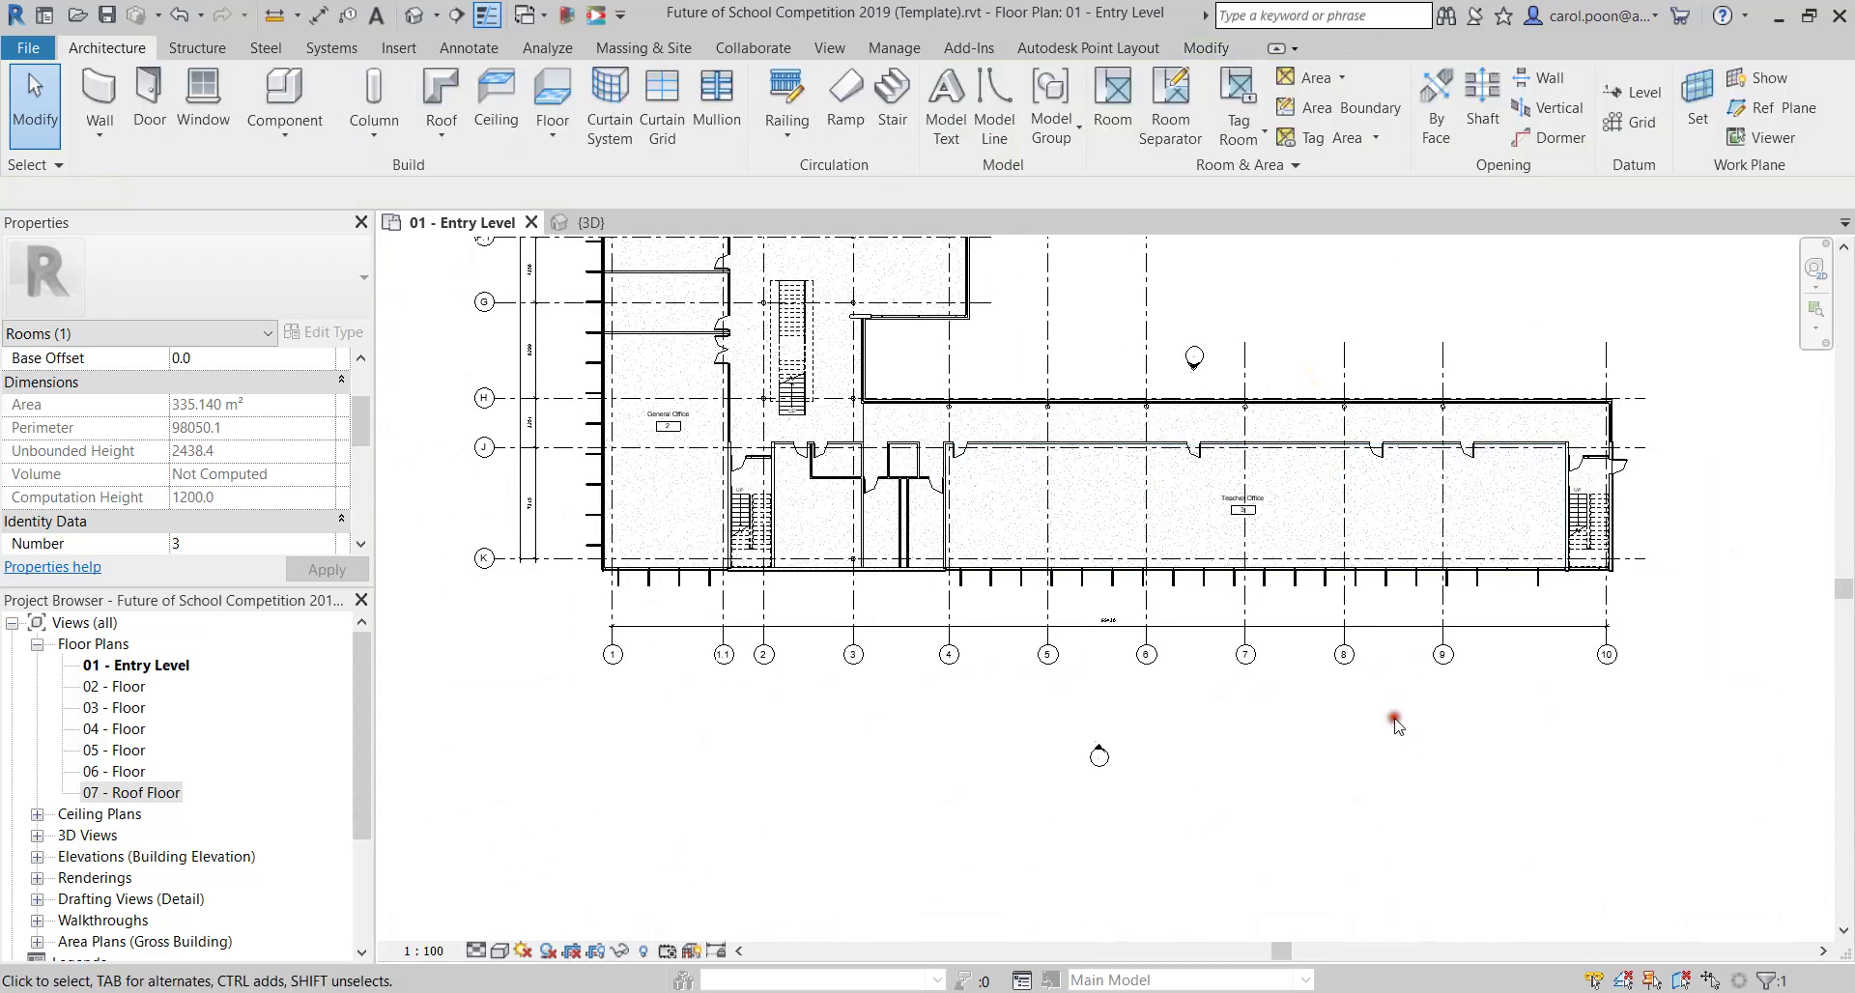
pyautogui.moveTo(1321, 875)
pyautogui.mouseDown(button='middle')
pyautogui.moveTo(1321, 807)
pyautogui.moveTo(1257, 735)
pyautogui.mouseUp(button='middle')
pyautogui.scroll(-1, 1257, 734)
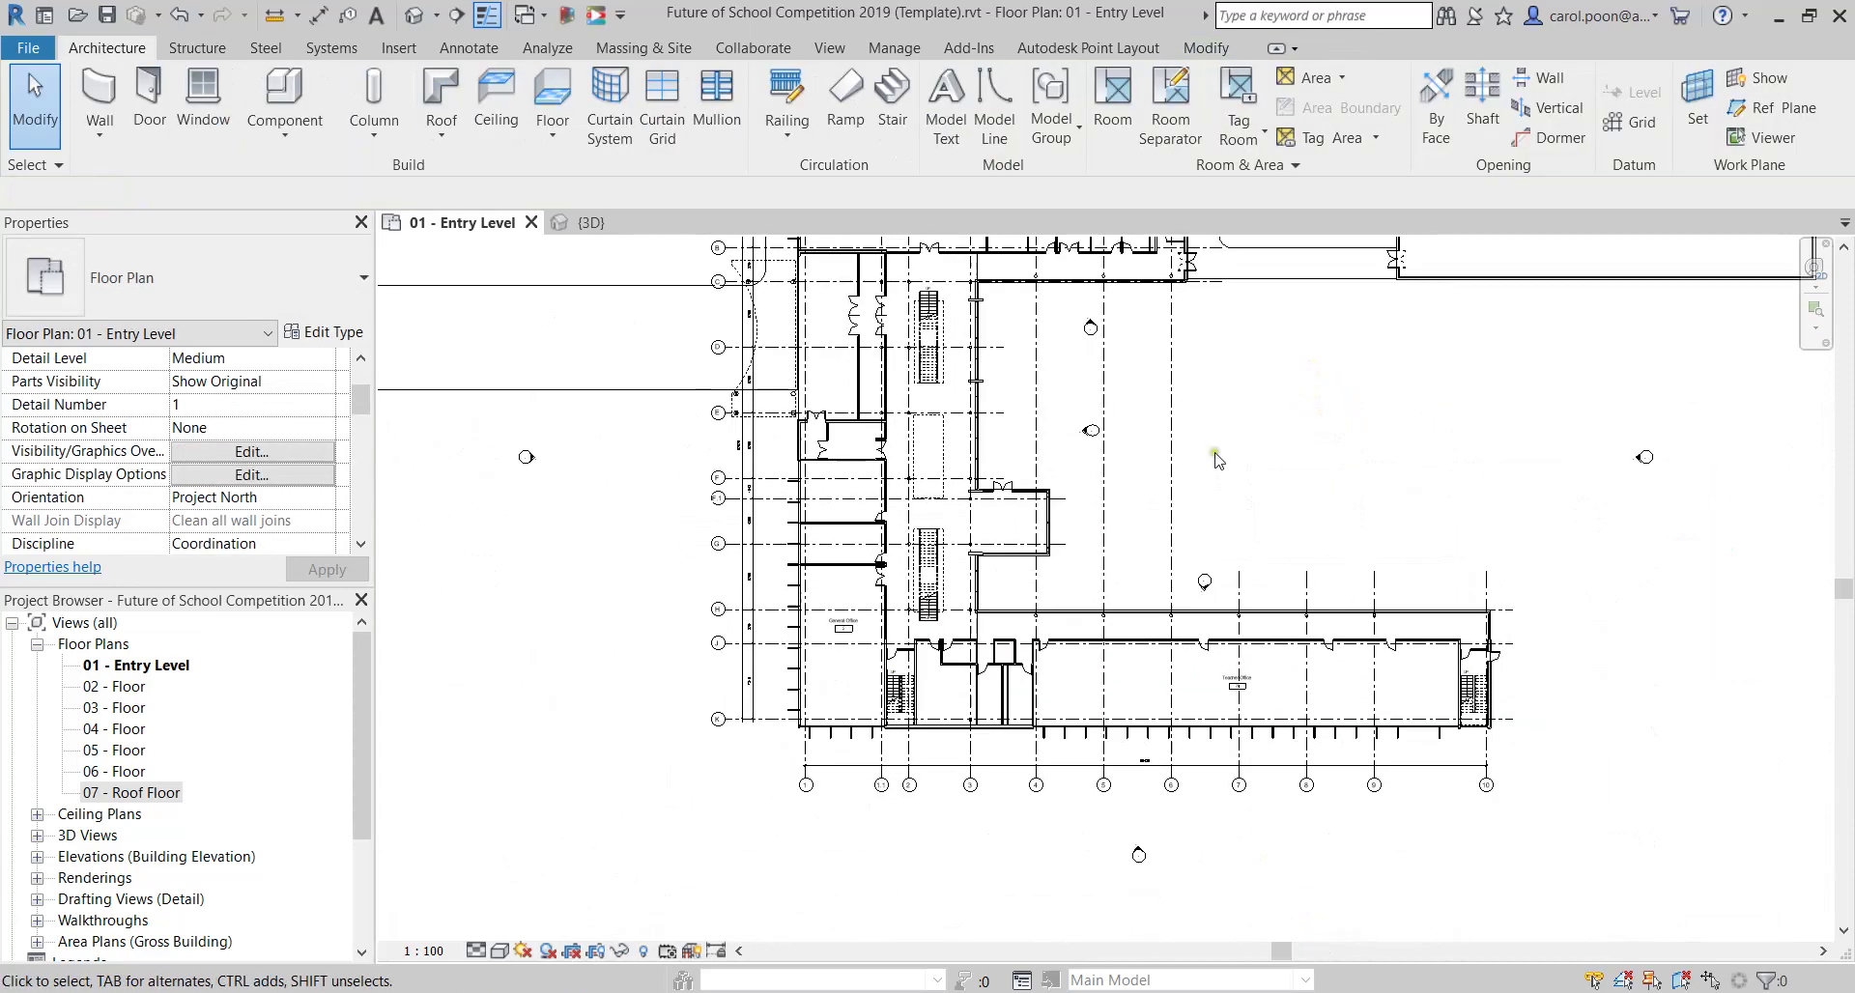
pyautogui.moveTo(1237, 483); pyautogui.dragTo(1186, 547, button='middle')
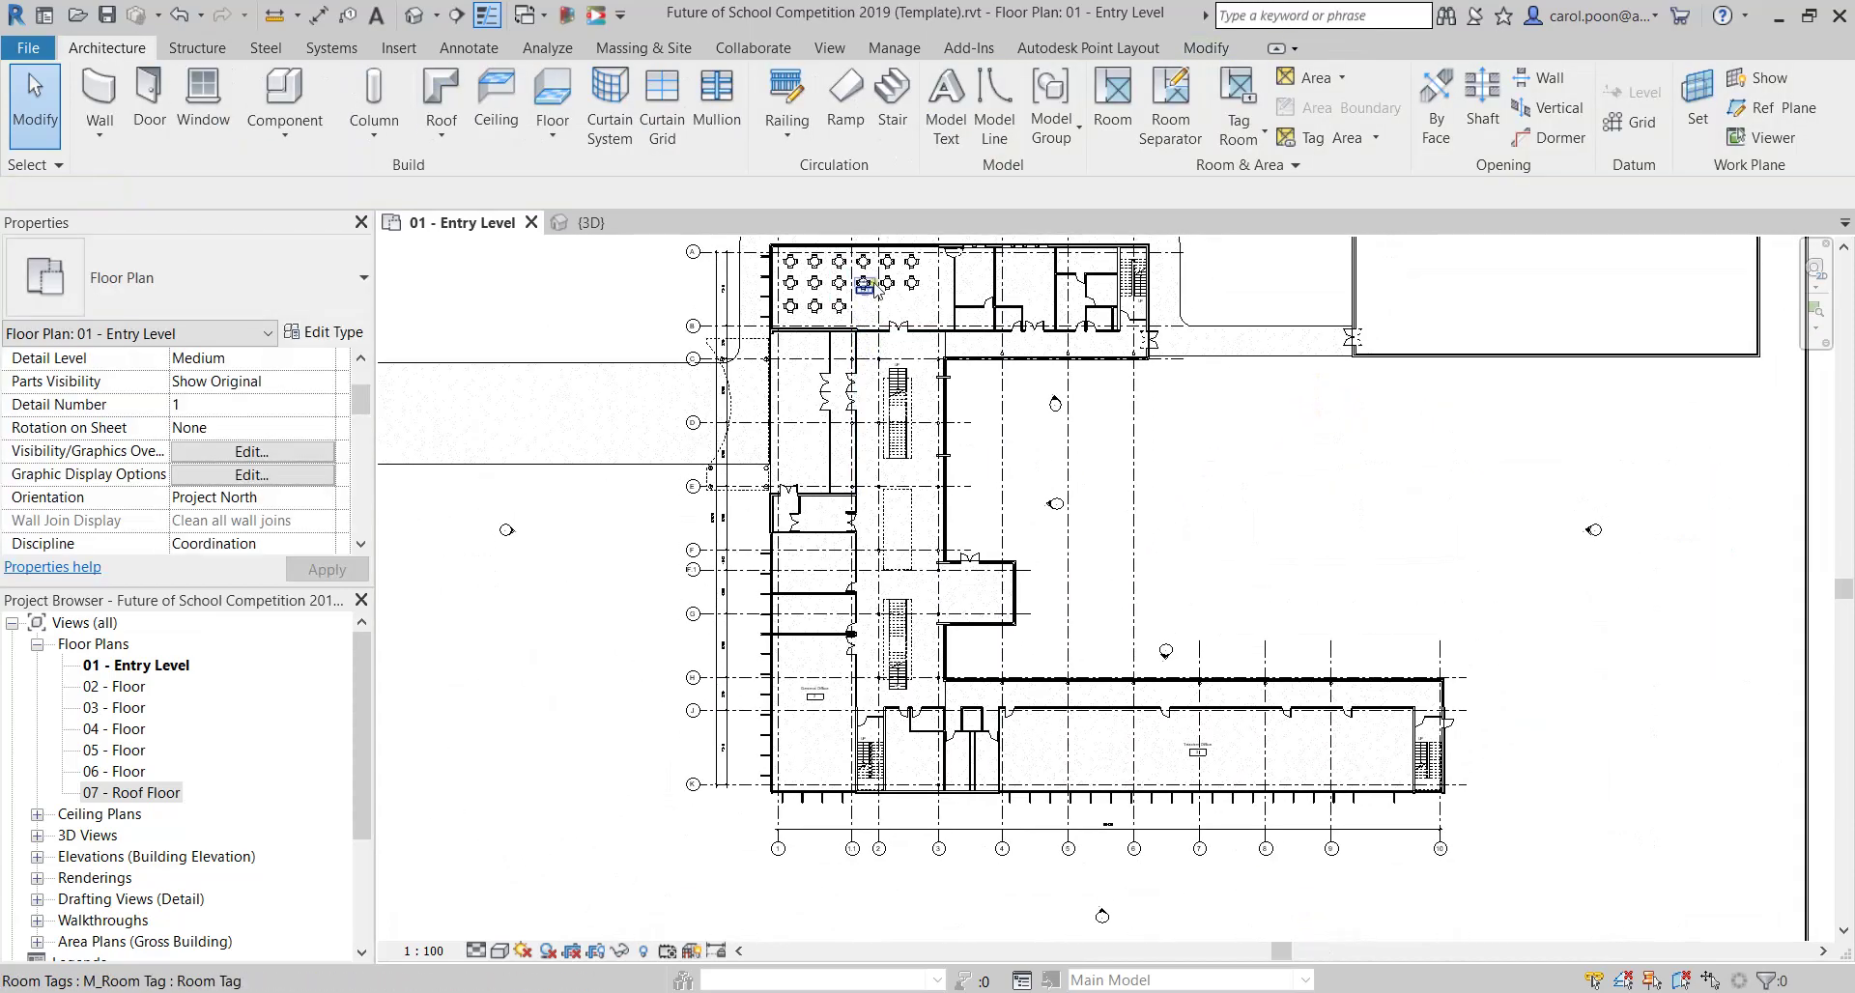
pyautogui.scroll(2, 875, 290)
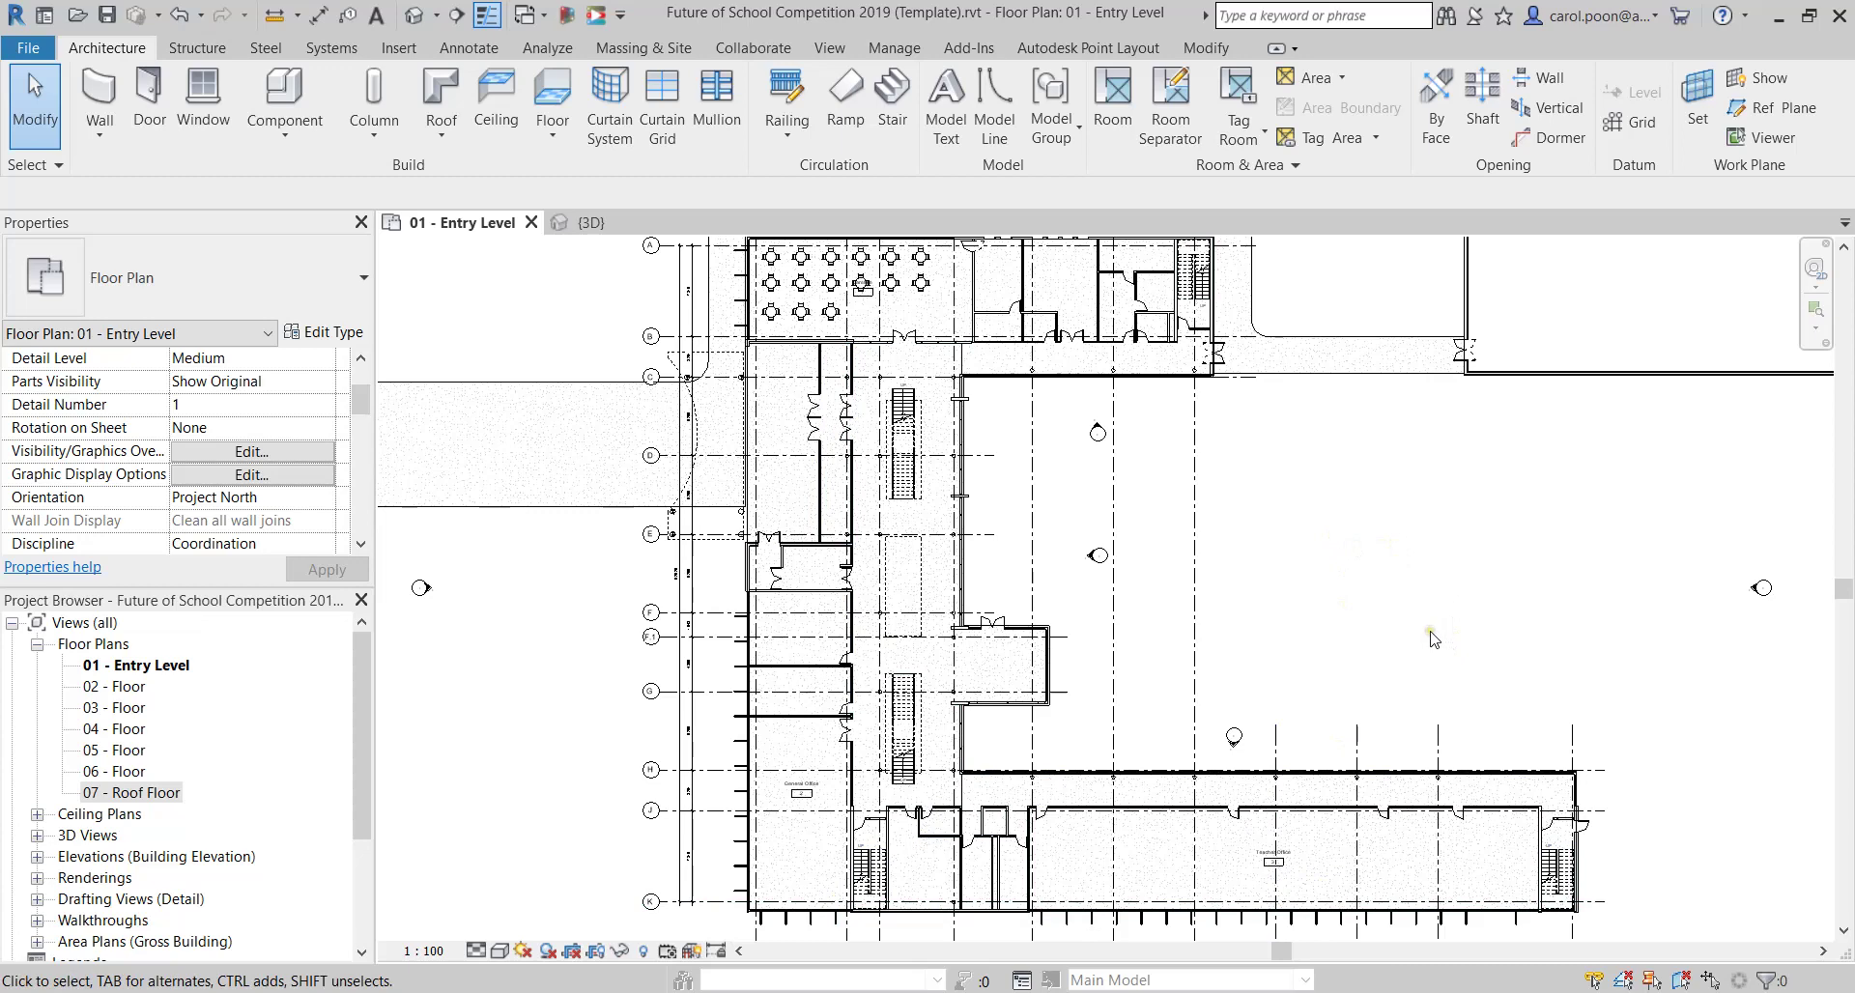
pyautogui.moveTo(1433, 638); pyautogui.dragTo(1374, 661, button='middle')
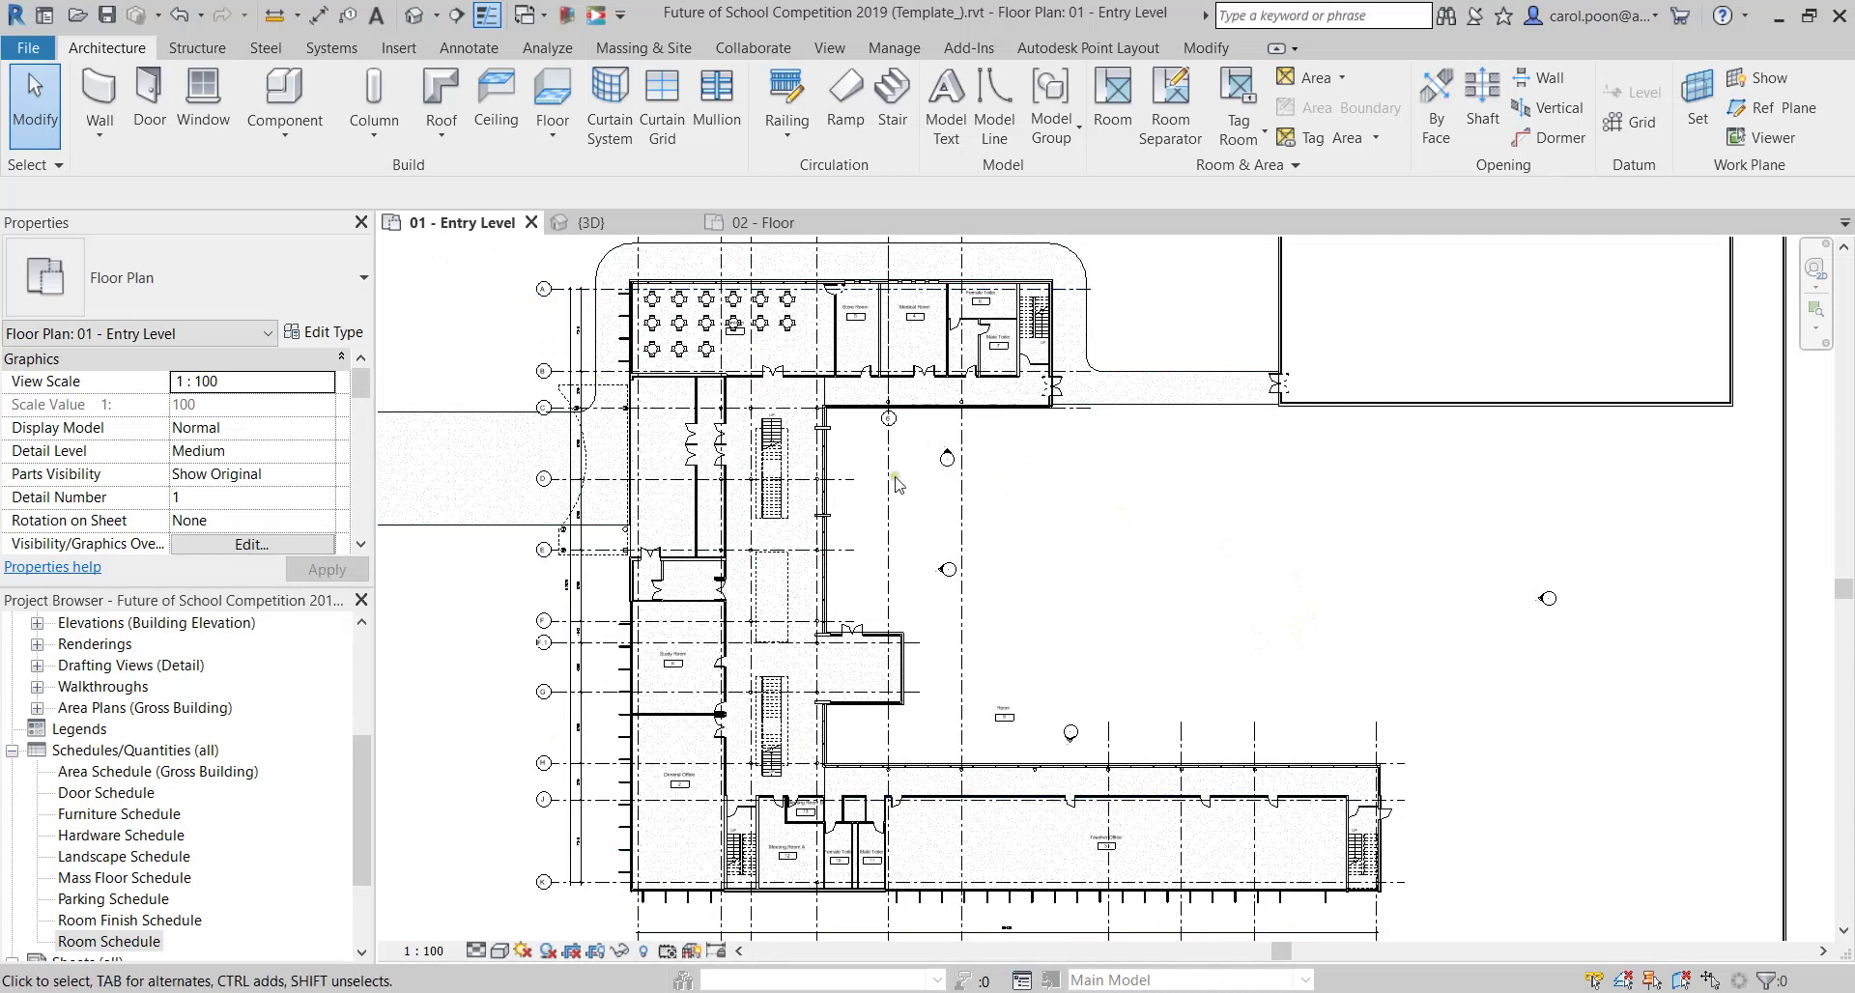
pyautogui.scroll(-1, 768, 309)
pyautogui.scroll(1, 868, 338)
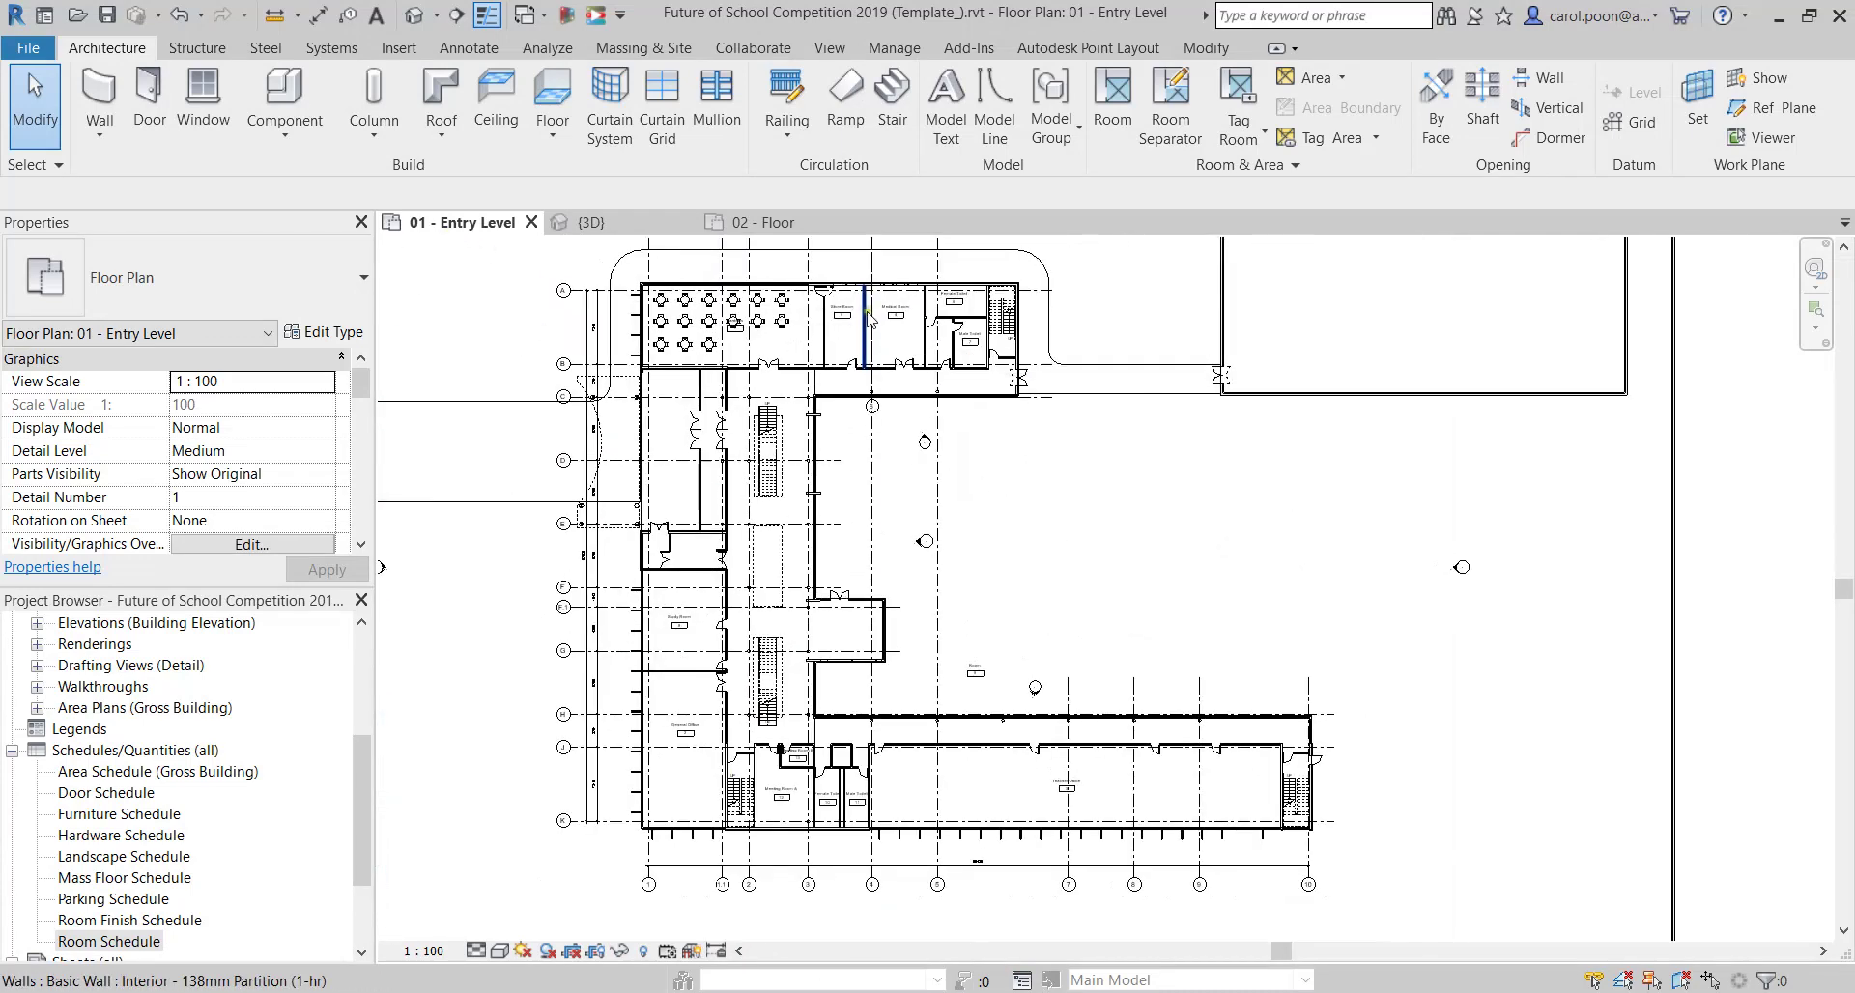
pyautogui.scroll(1, 865, 340)
pyautogui.scroll(2, 856, 348)
pyautogui.scroll(2, 846, 357)
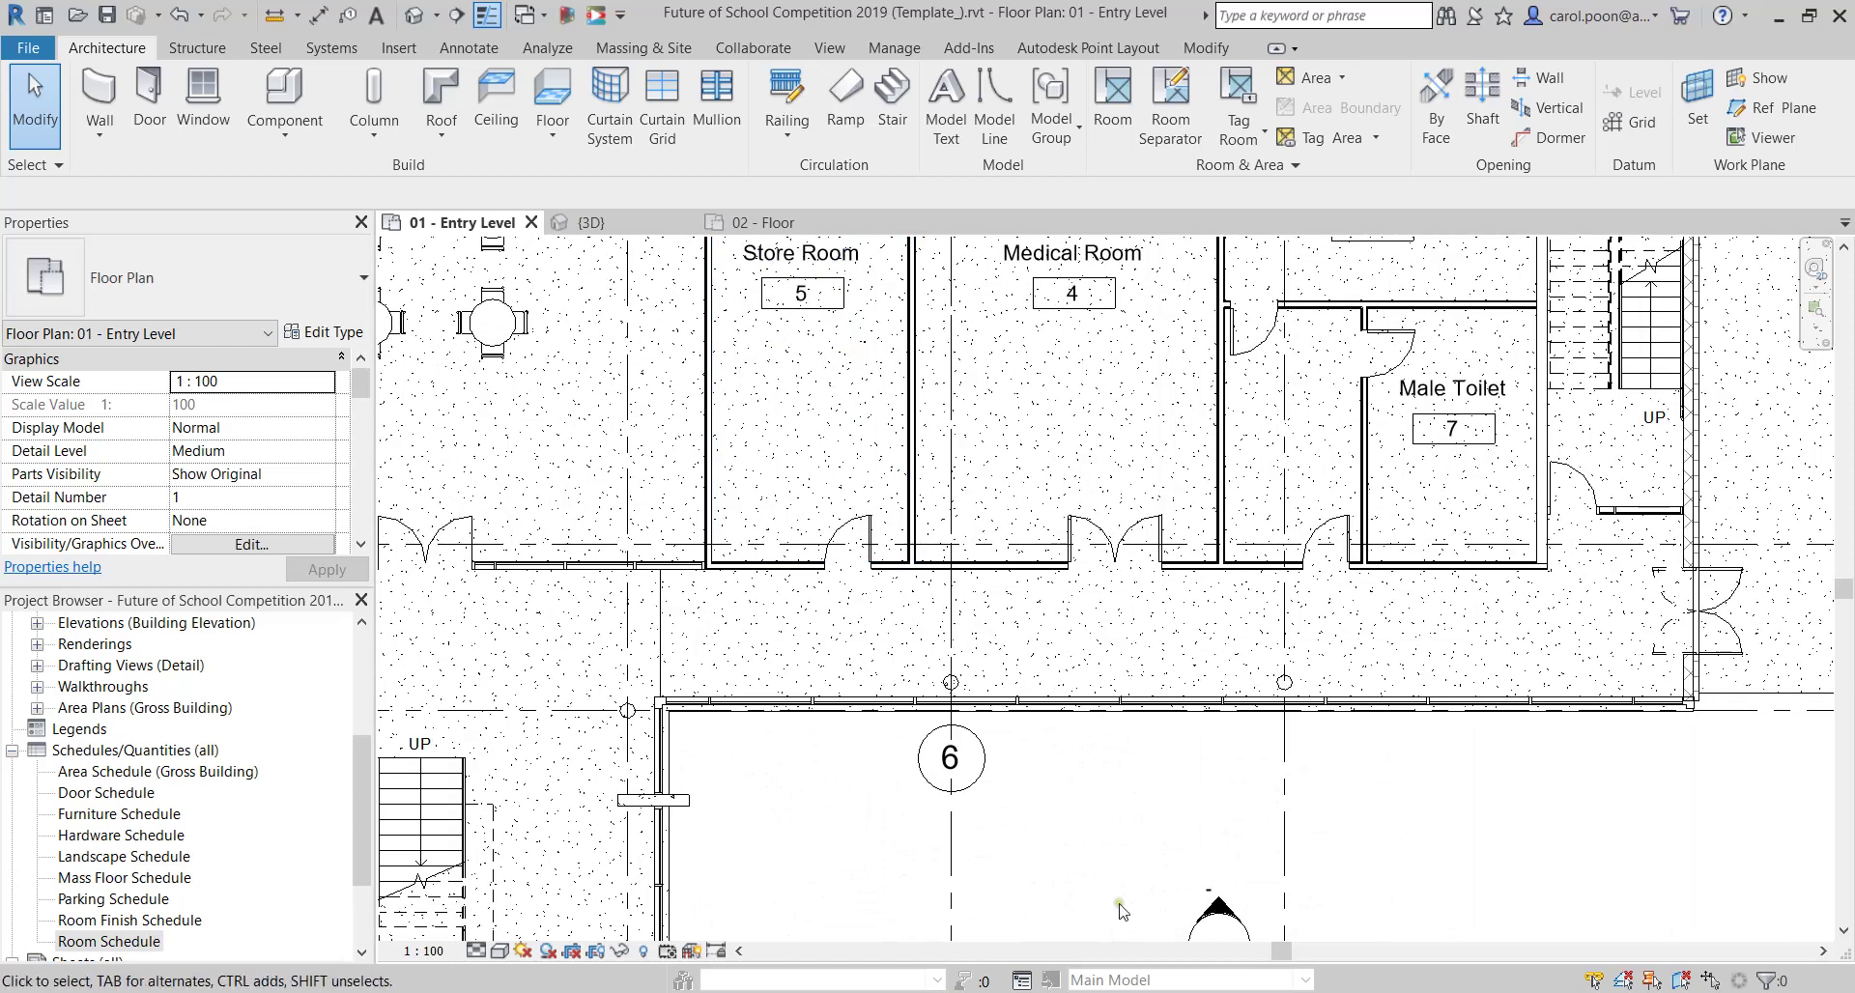
pyautogui.moveTo(918, 308); pyautogui.dragTo(1040, 425, button='middle')
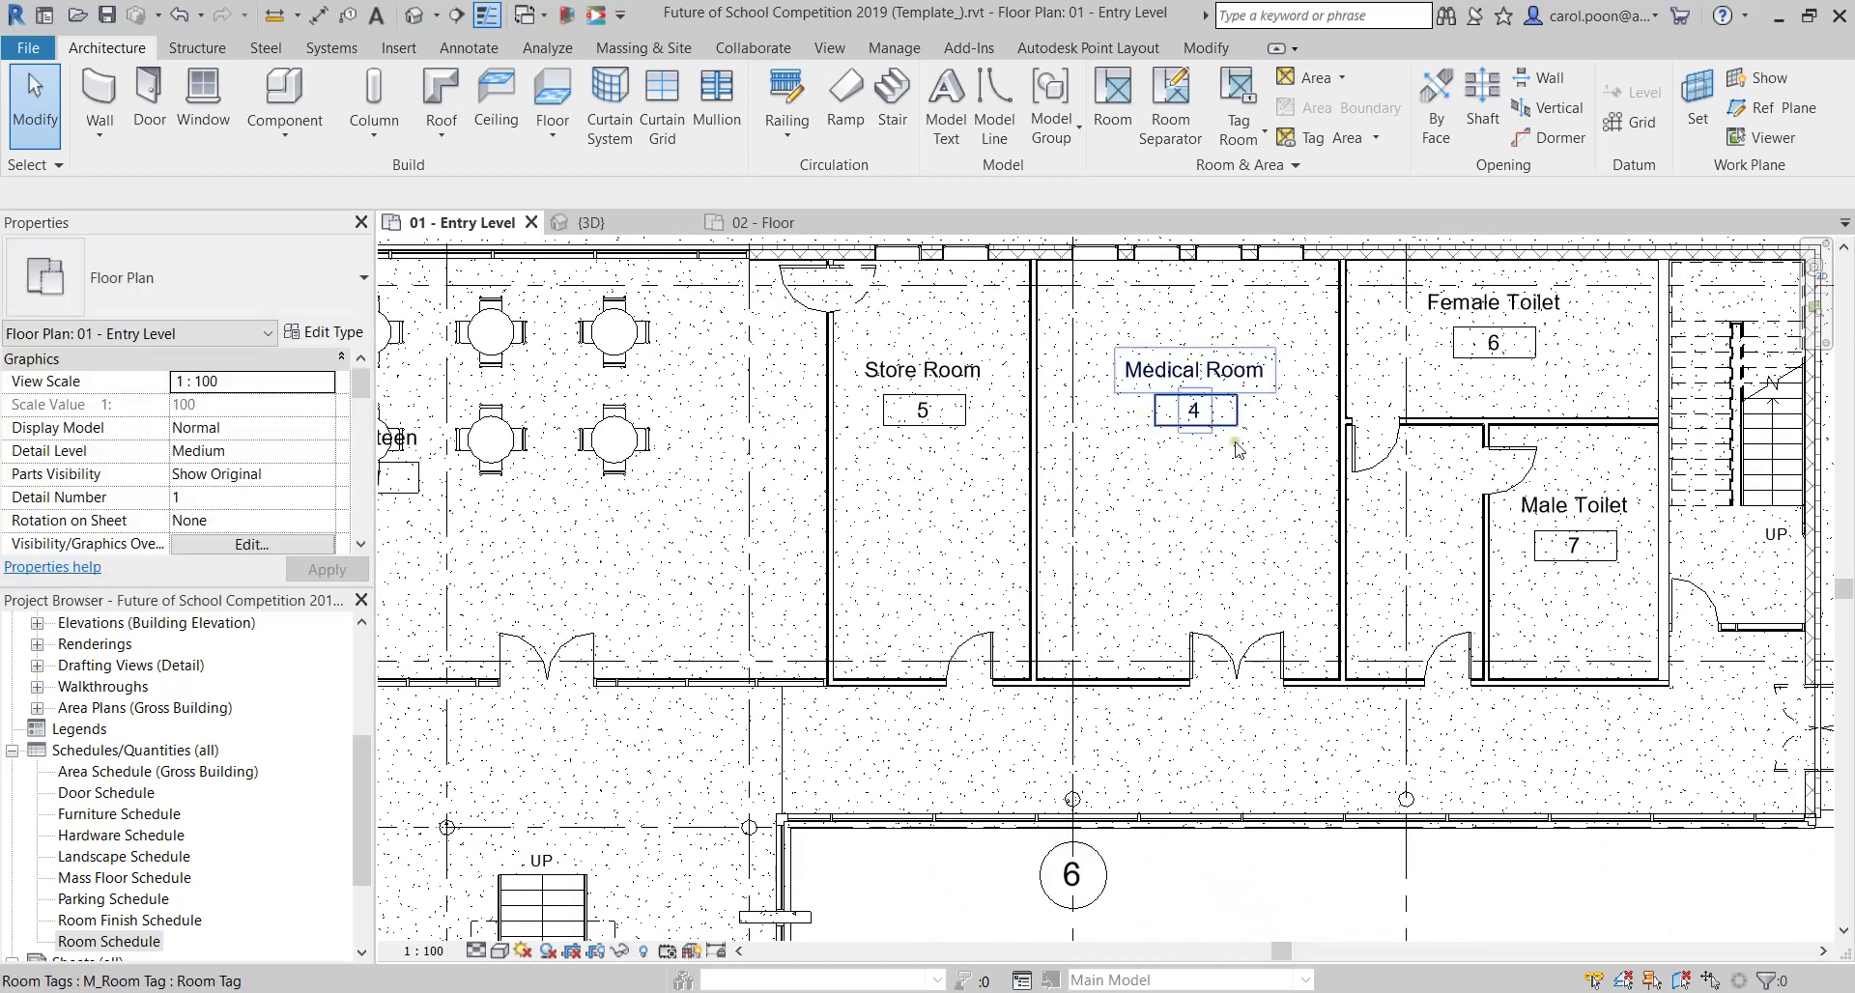
pyautogui.scroll(-1, 1370, 776)
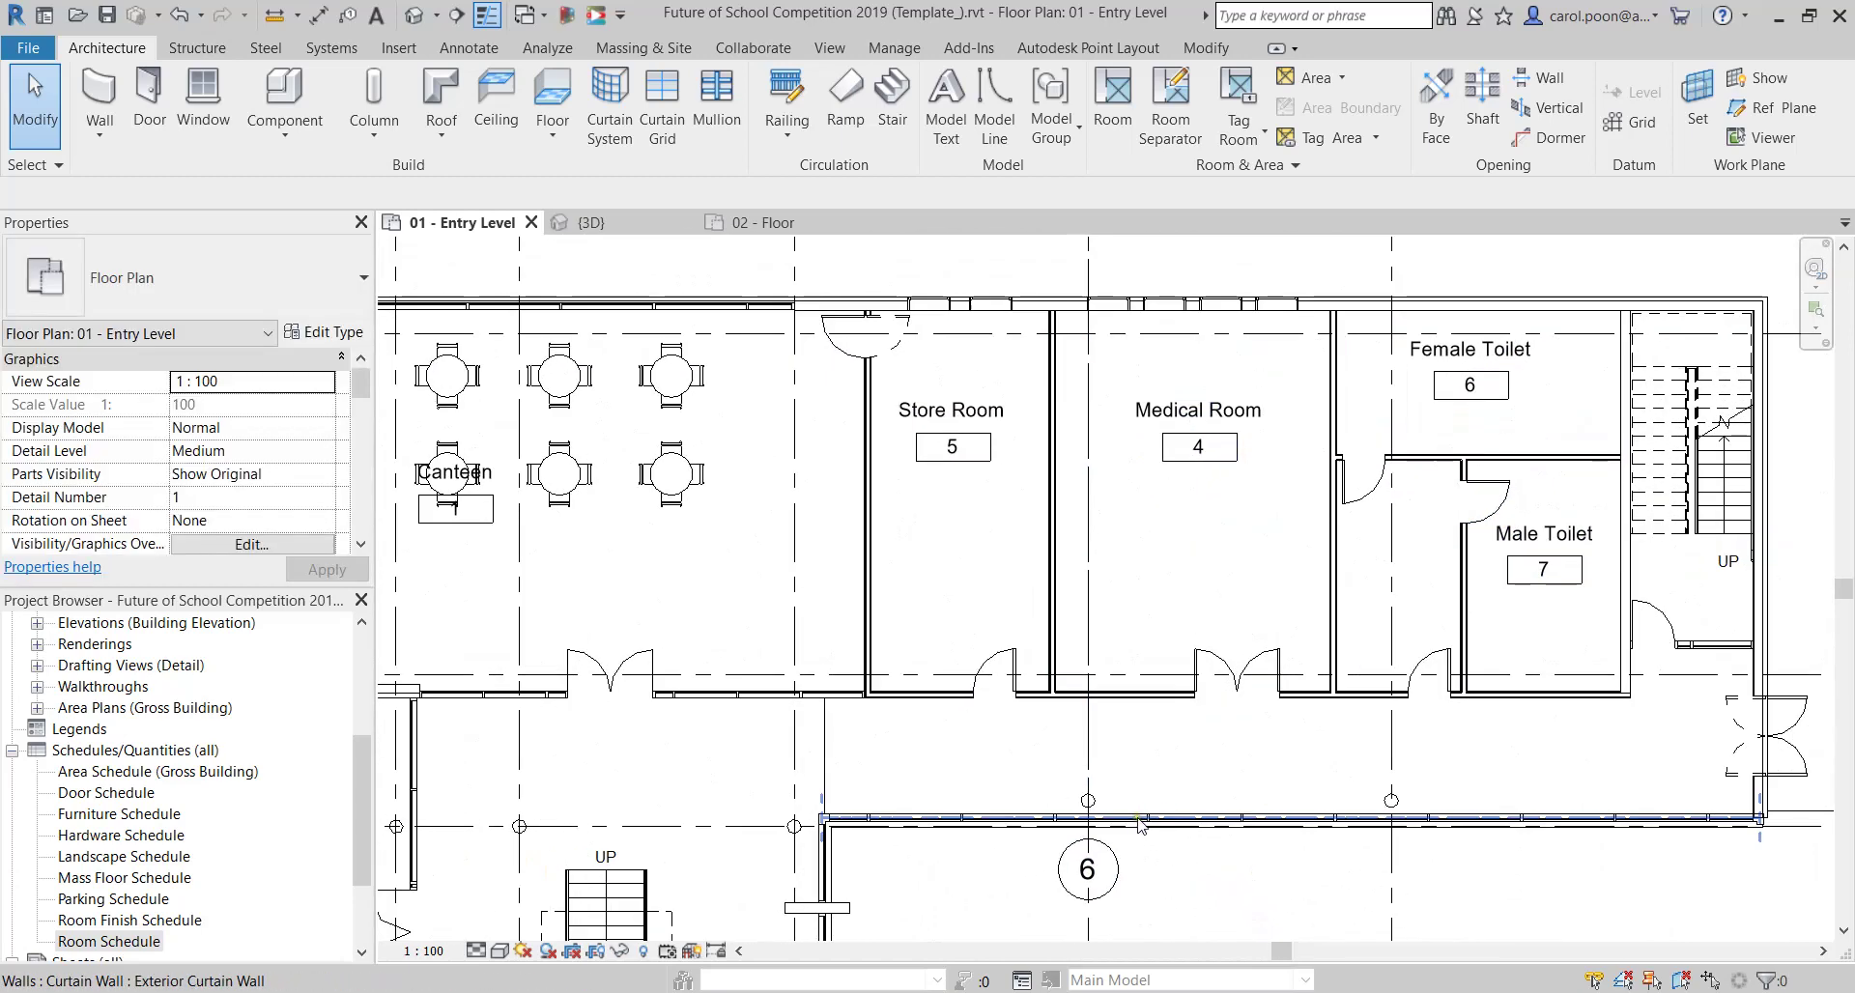
pyautogui.scroll(-2, 1401, 802)
pyautogui.scroll(2, 1433, 828)
pyautogui.moveTo(1433, 828); pyautogui.dragTo(1318, 308, button='middle')
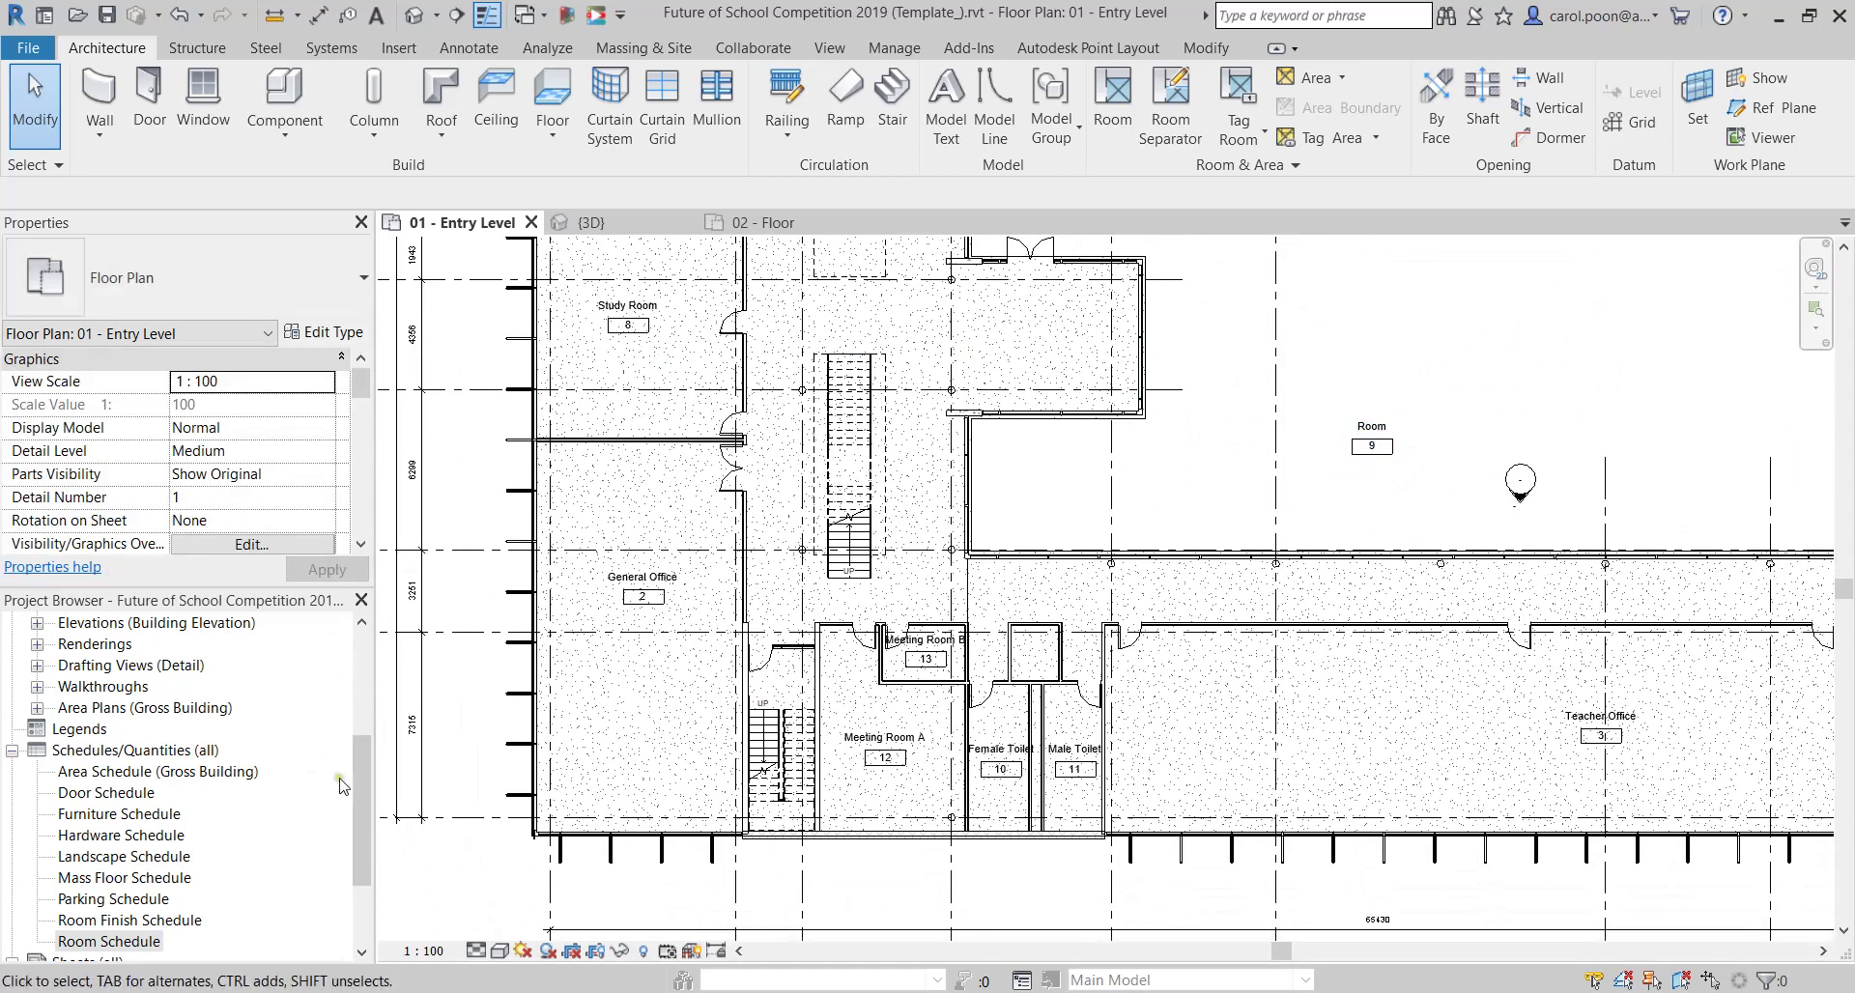
pyautogui.click(109, 942)
pyautogui.moveTo(362, 773); pyautogui.dragTo(356, 671)
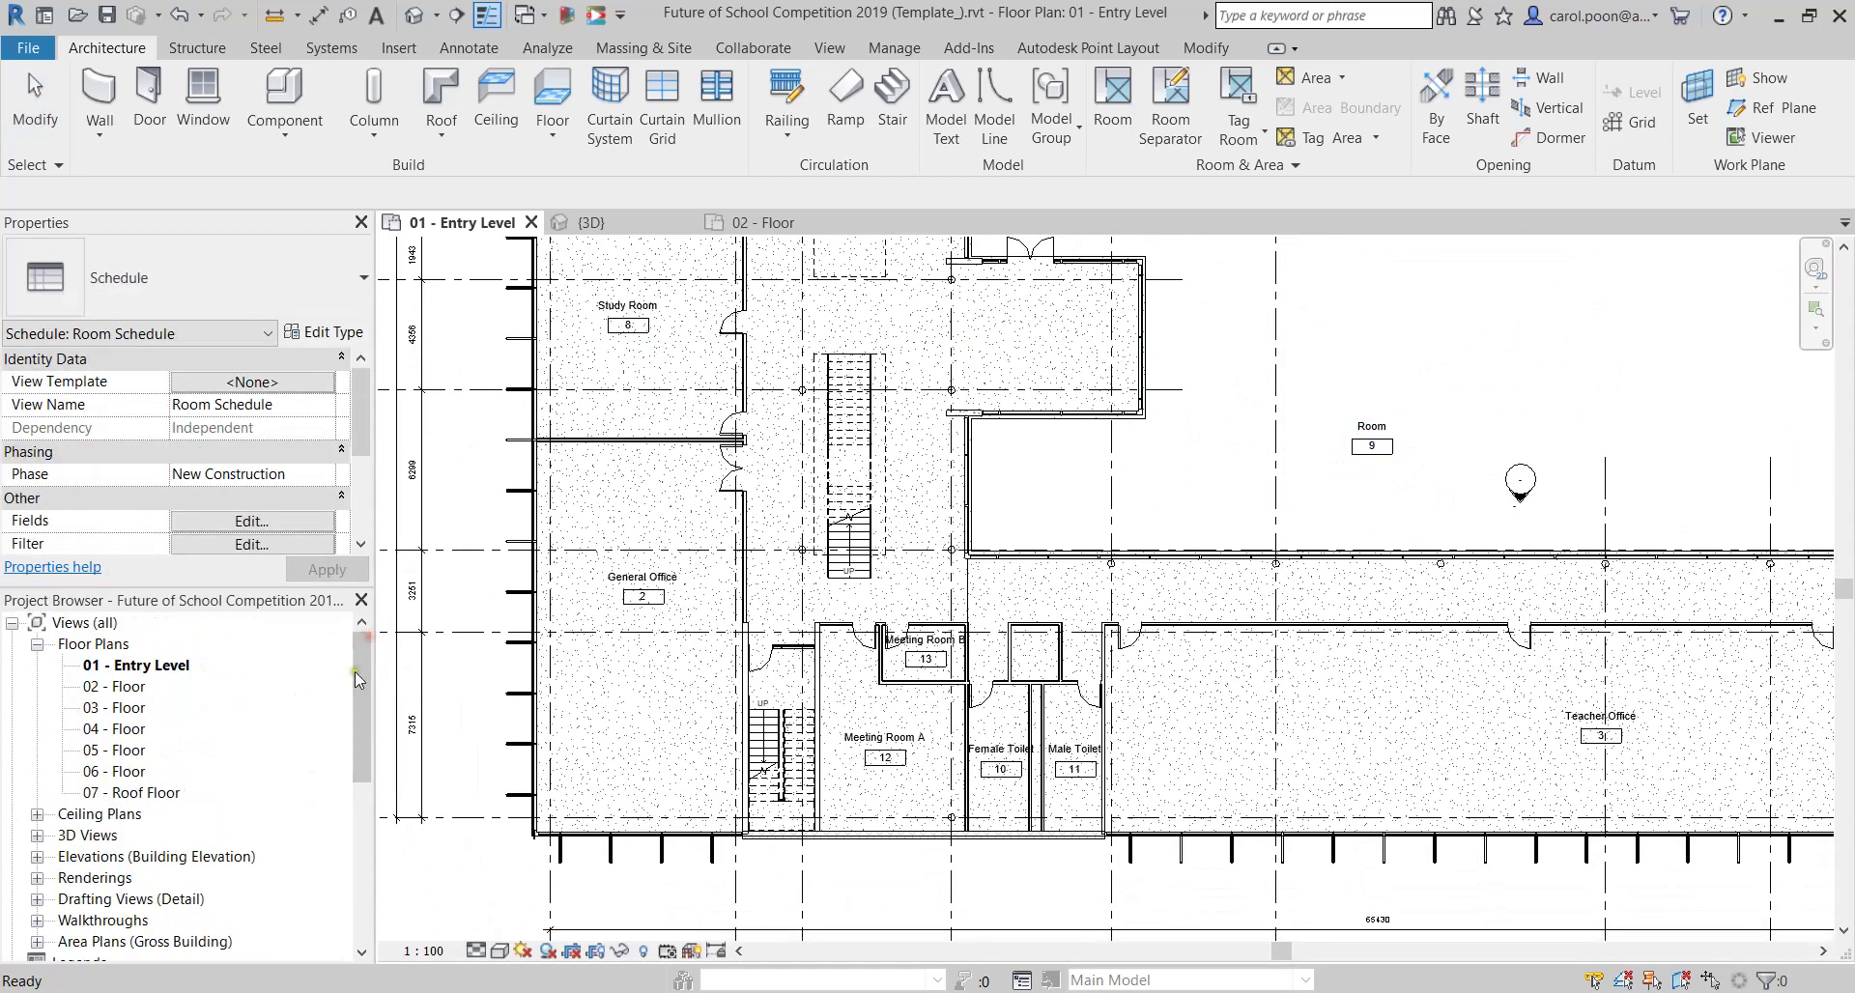
# Open the 02 - Floor plan and zoom in on the Classroom 201 room.
pyautogui.doubleClick(114, 686)
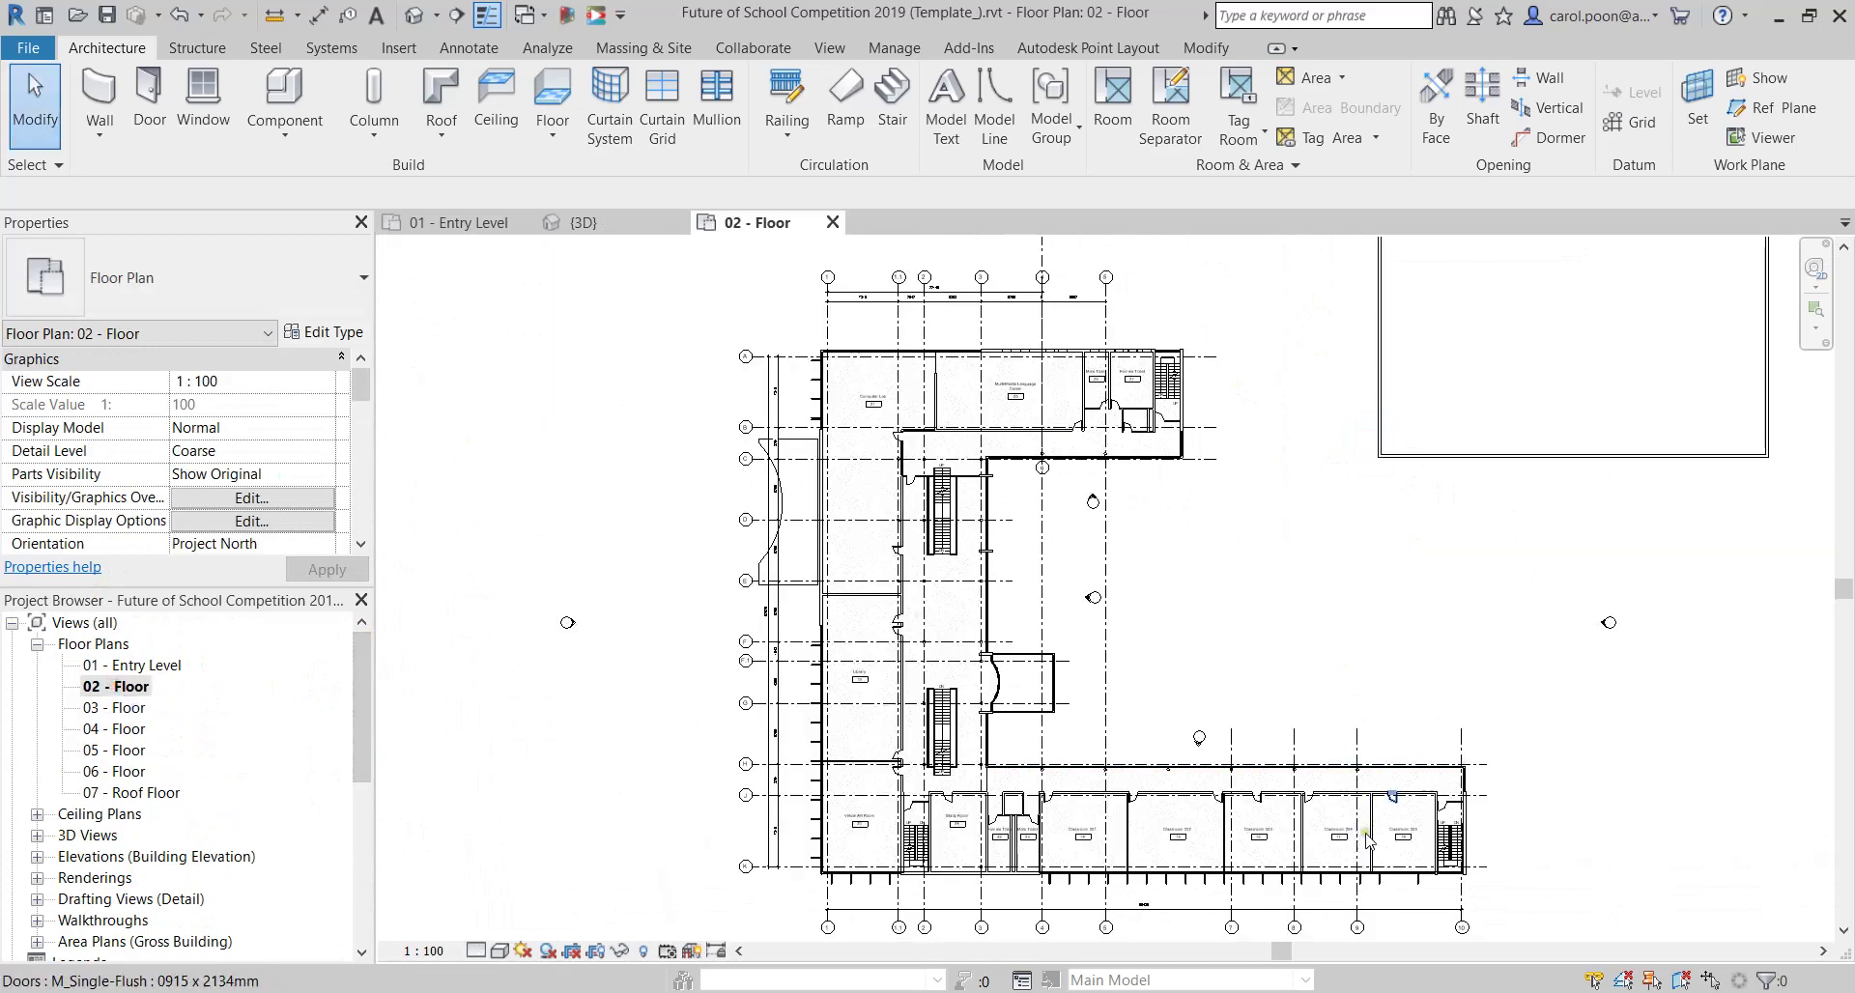
pyautogui.scroll(1, 1095, 858)
pyautogui.scroll(1, 1095, 858)
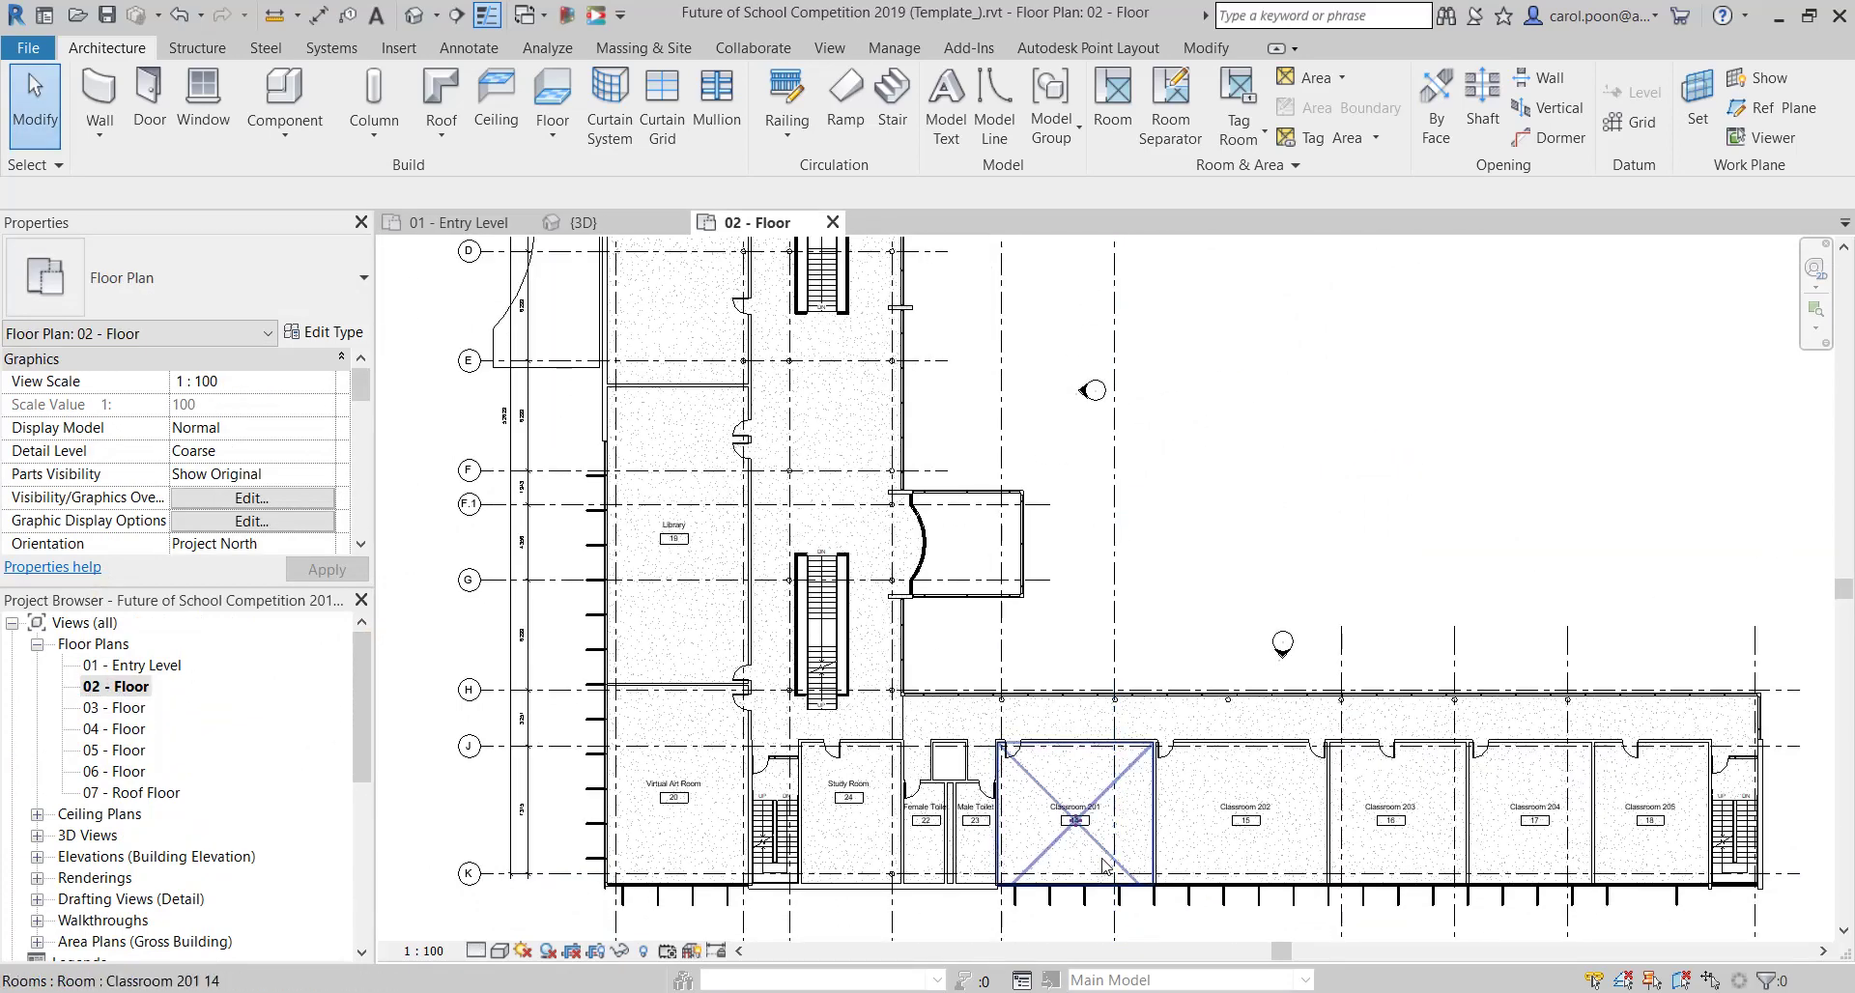
pyautogui.scroll(1, 1105, 863)
pyautogui.scroll(1, 1101, 858)
pyautogui.scroll(1, 1094, 843)
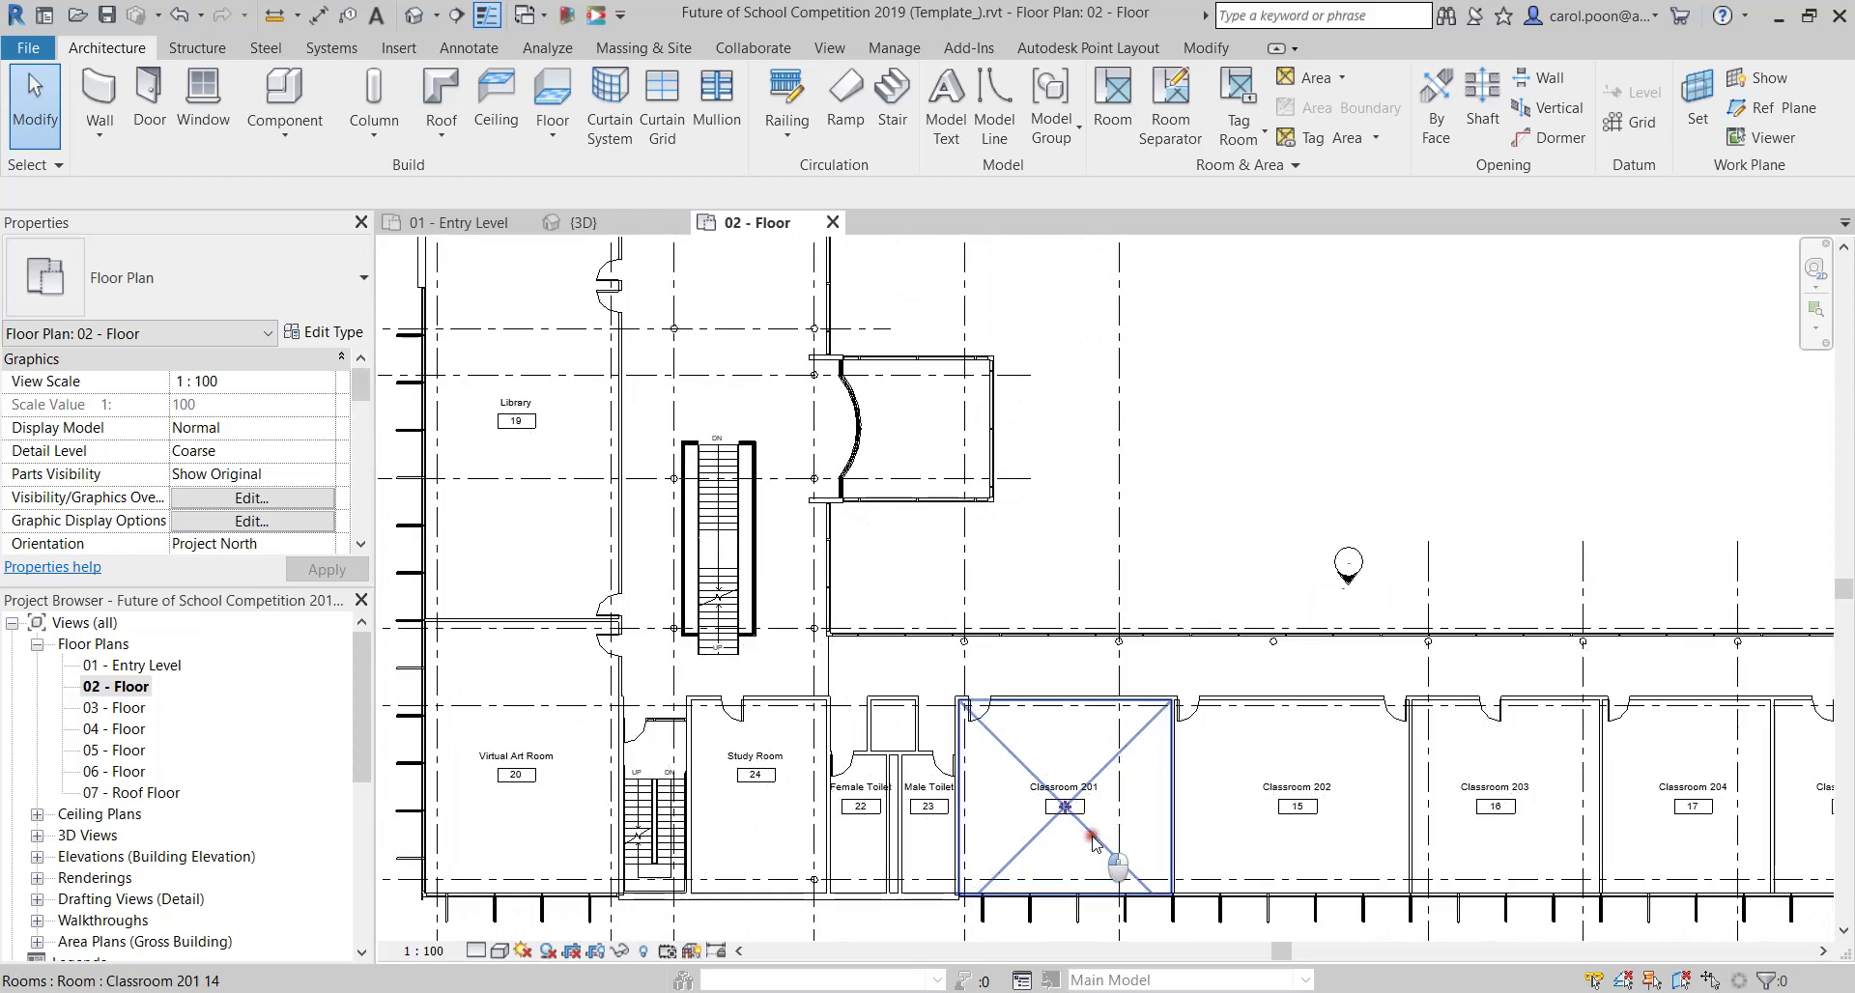
pyautogui.click(1093, 839)
pyautogui.click(1582, 426)
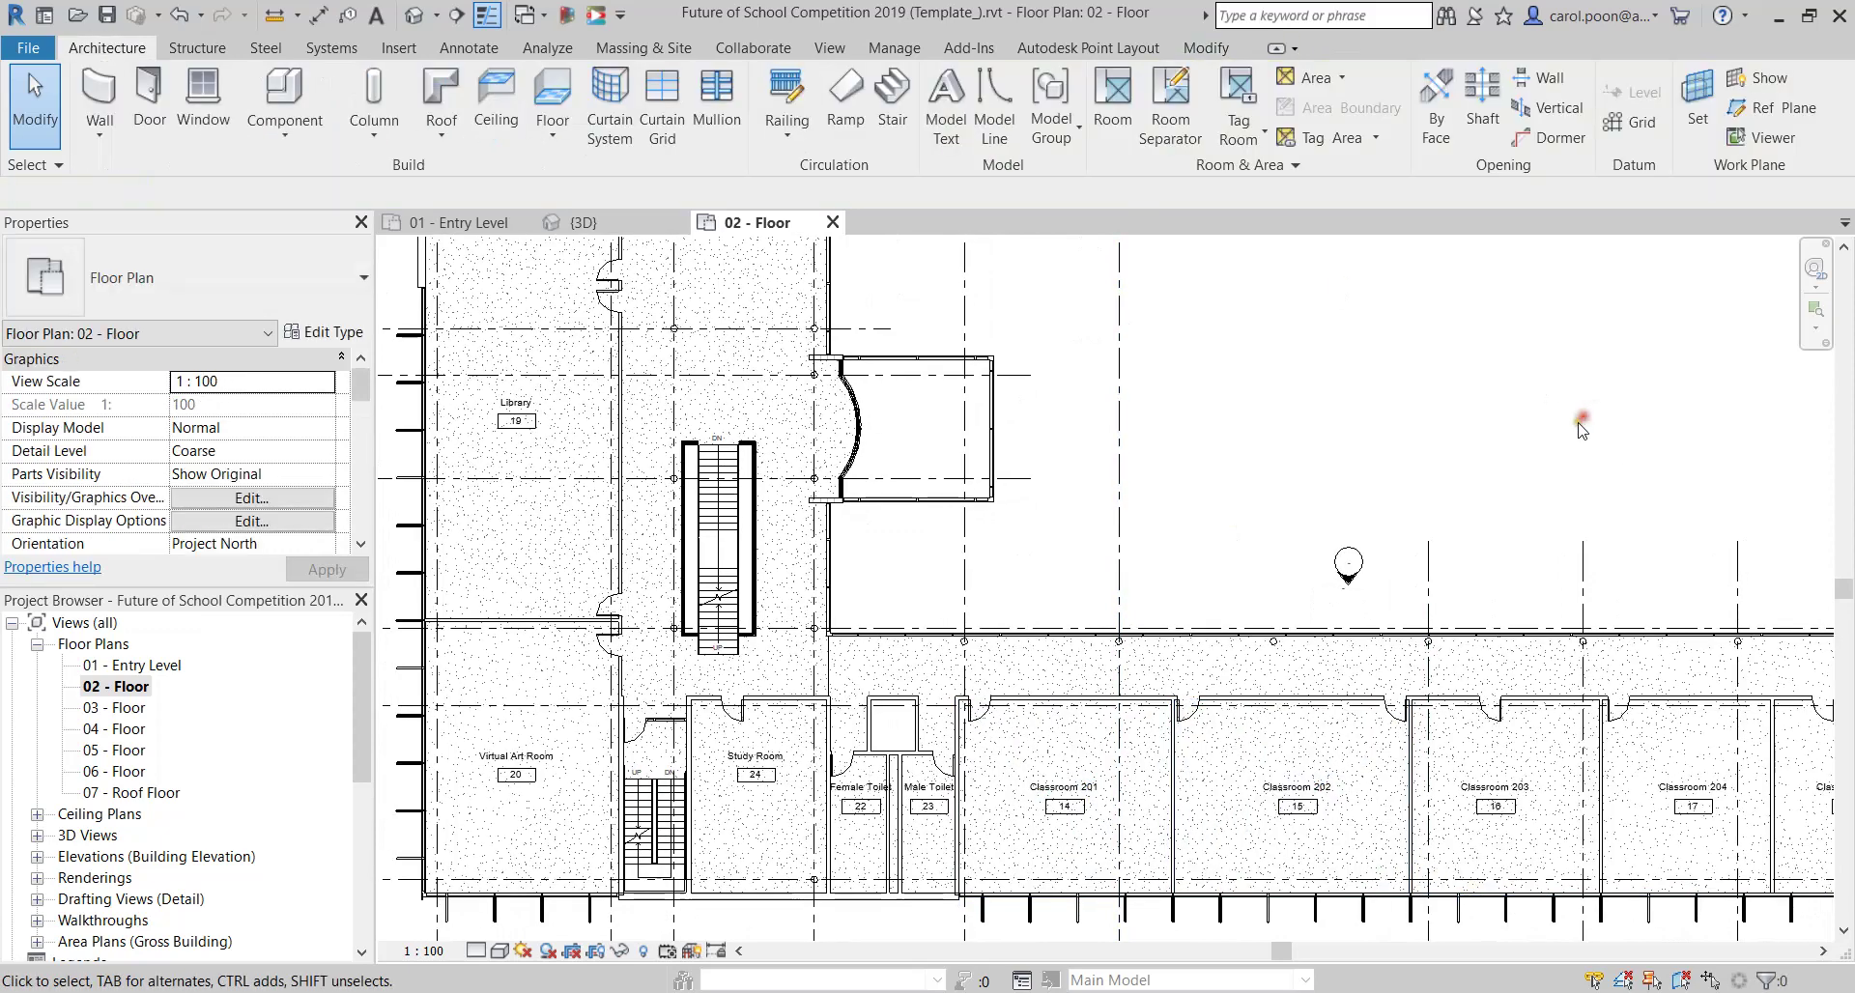
# Zoom to fit the whole 02 - Floor building, then zoom in to review the room tags.
pyautogui.rightClick(1434, 418)
pyautogui.scroll(-5, 1148, 465)
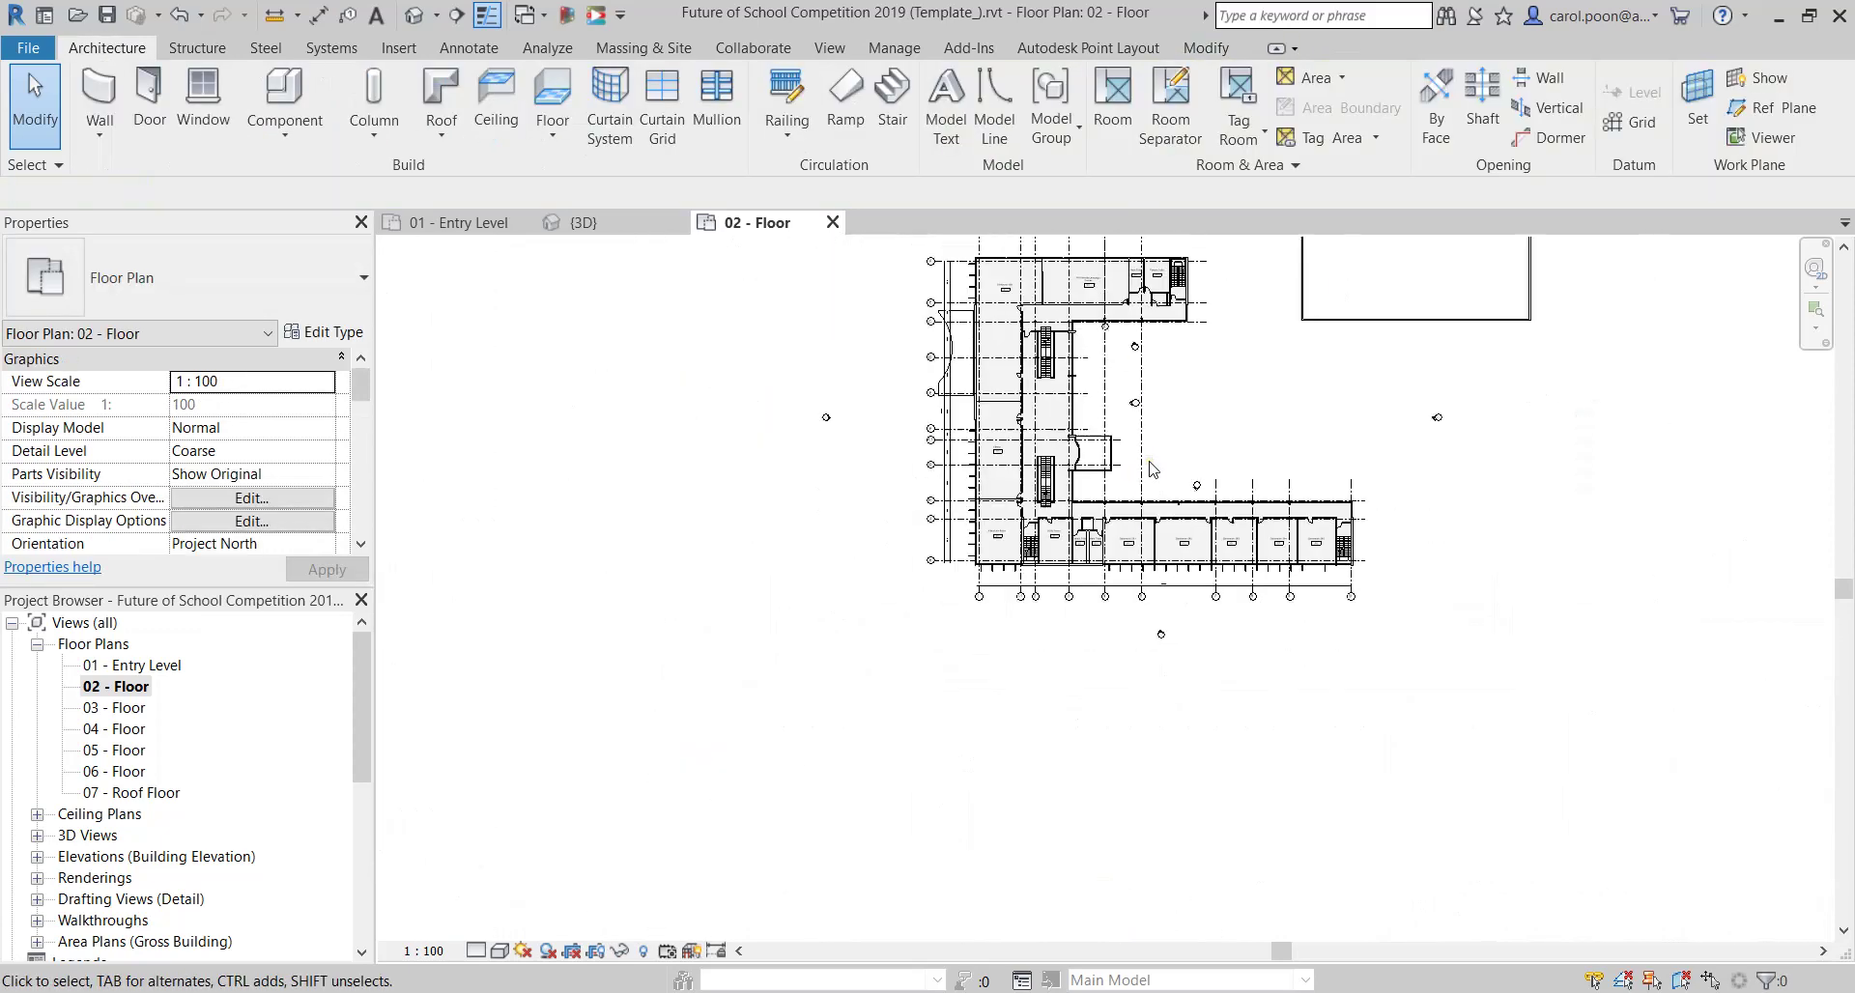
pyautogui.scroll(-1, 1153, 469)
pyautogui.click(1146, 470)
pyautogui.rightClick(1237, 470)
pyautogui.click(1276, 356)
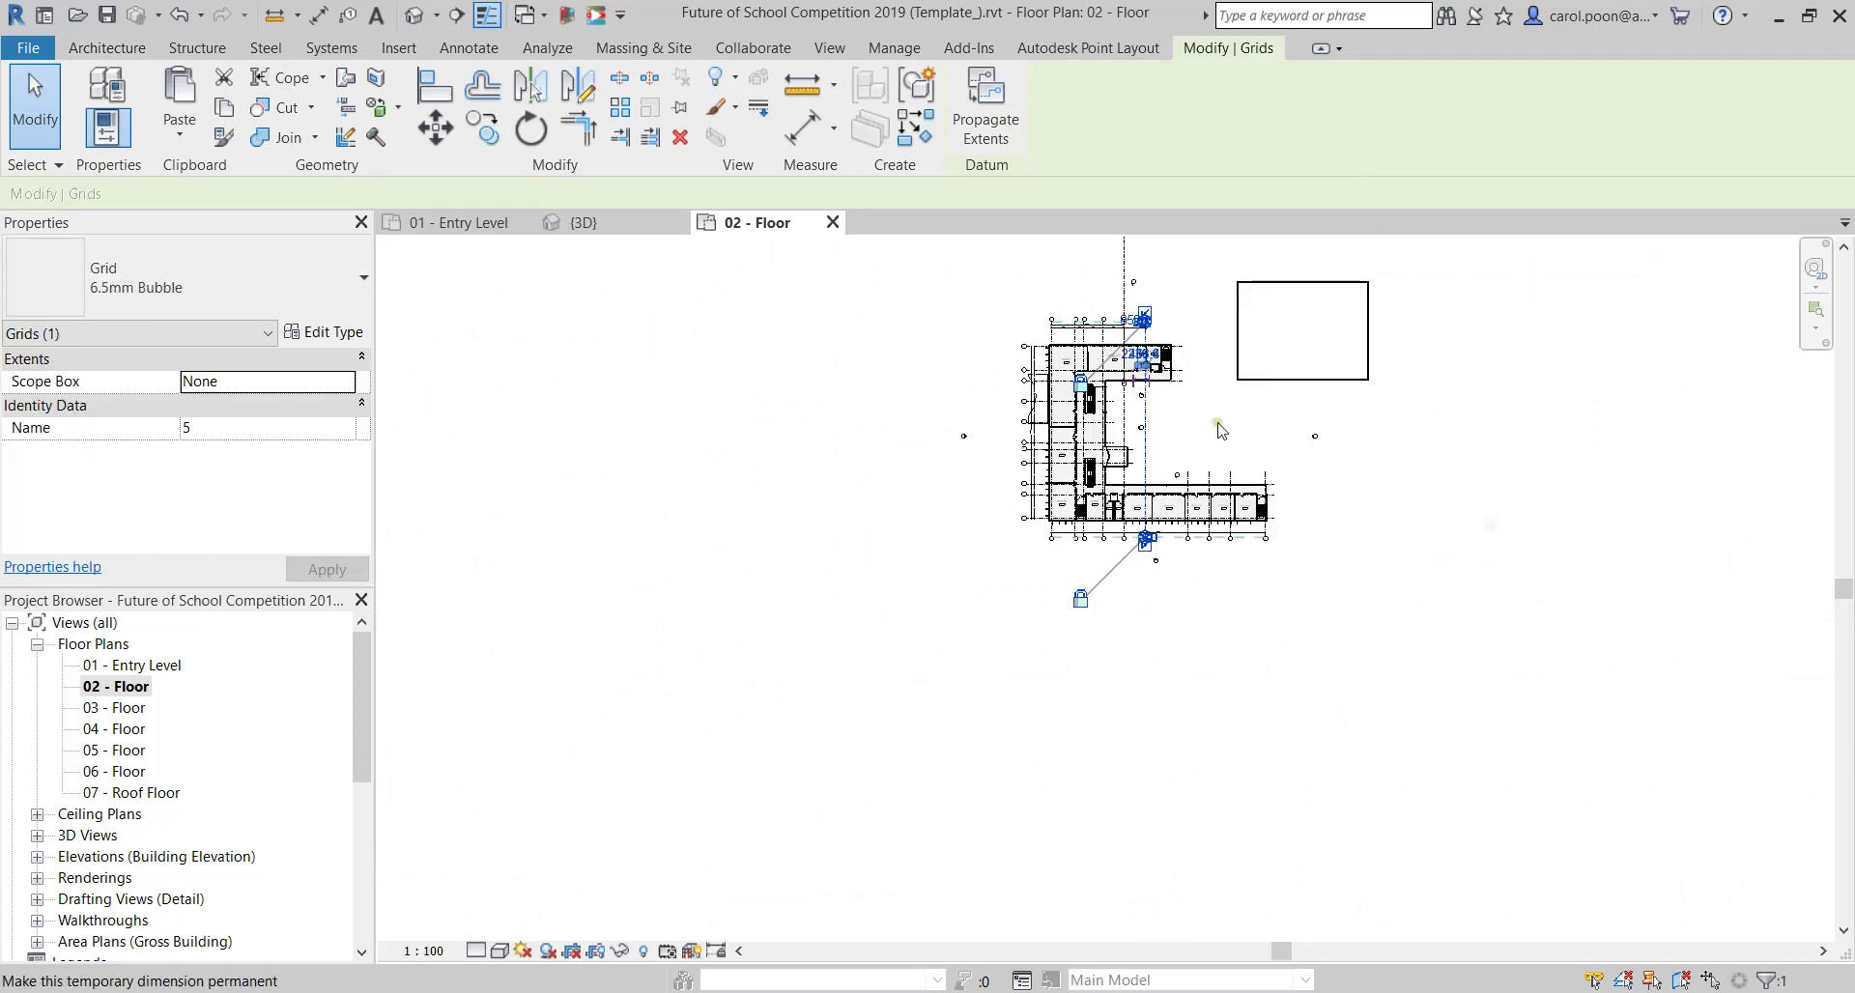
pyautogui.click(1256, 454)
pyautogui.scroll(5, 1219, 387)
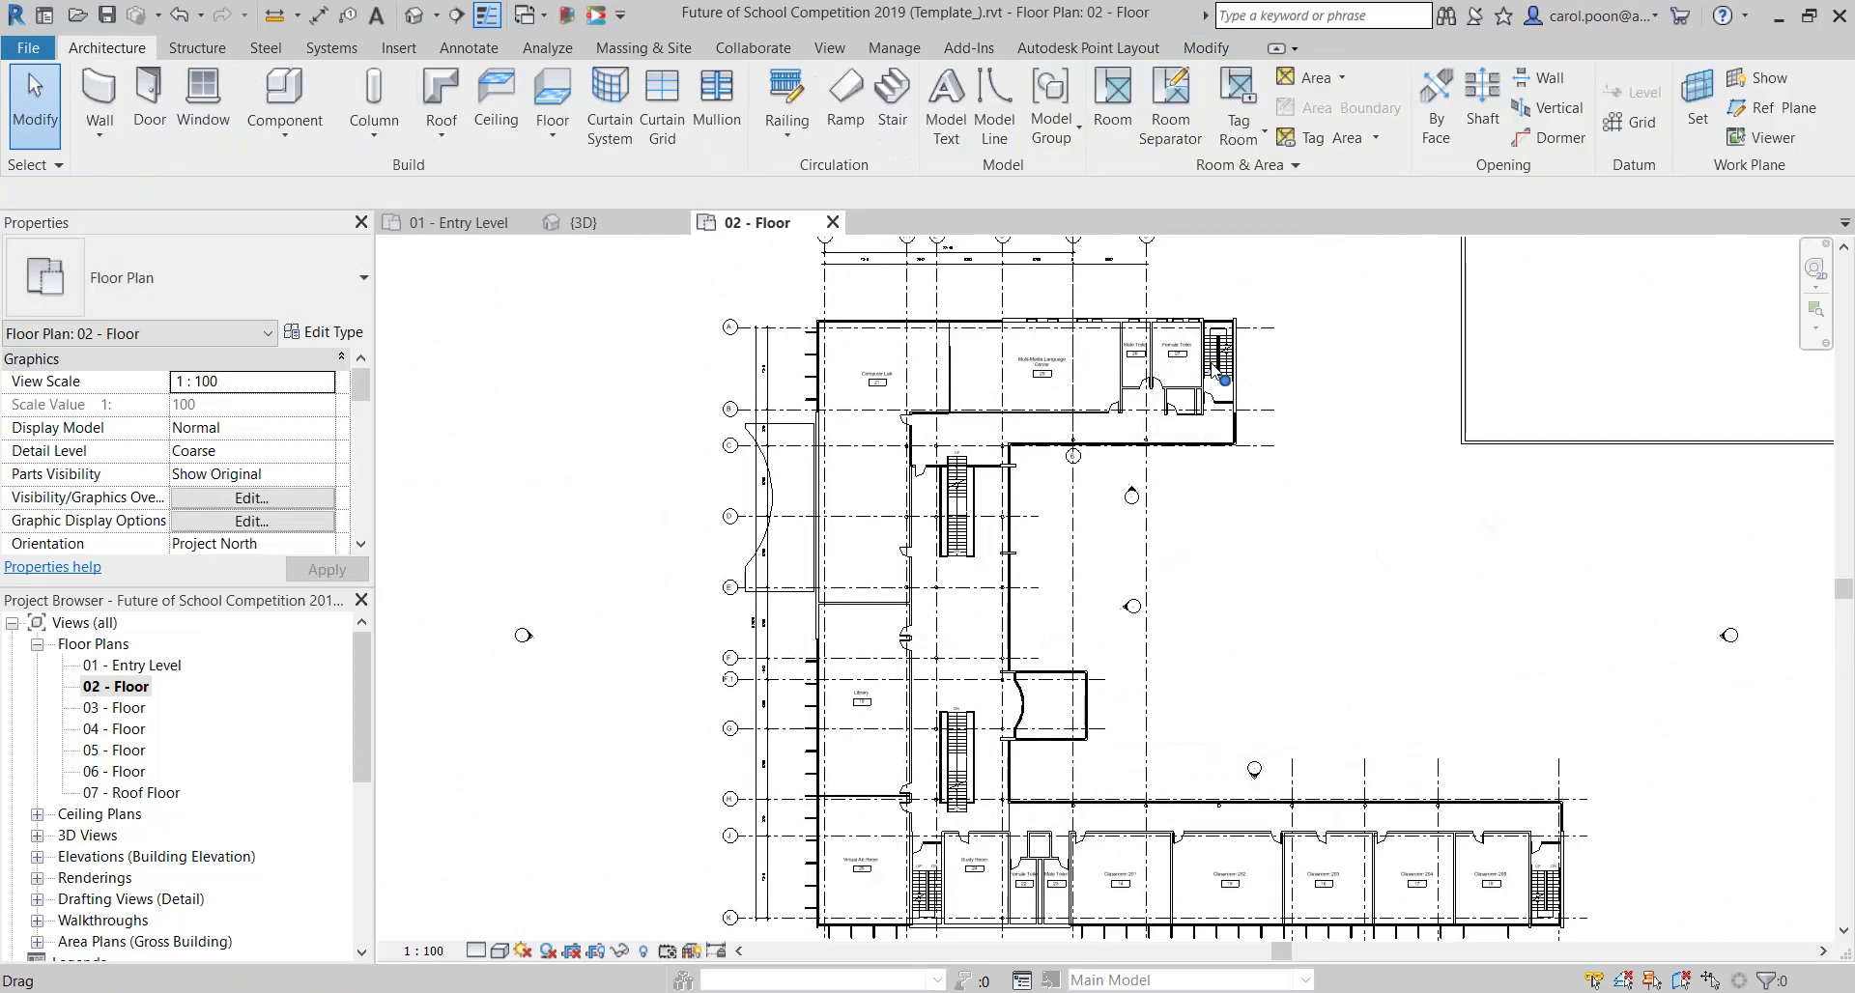
pyautogui.scroll(2, 1141, 379)
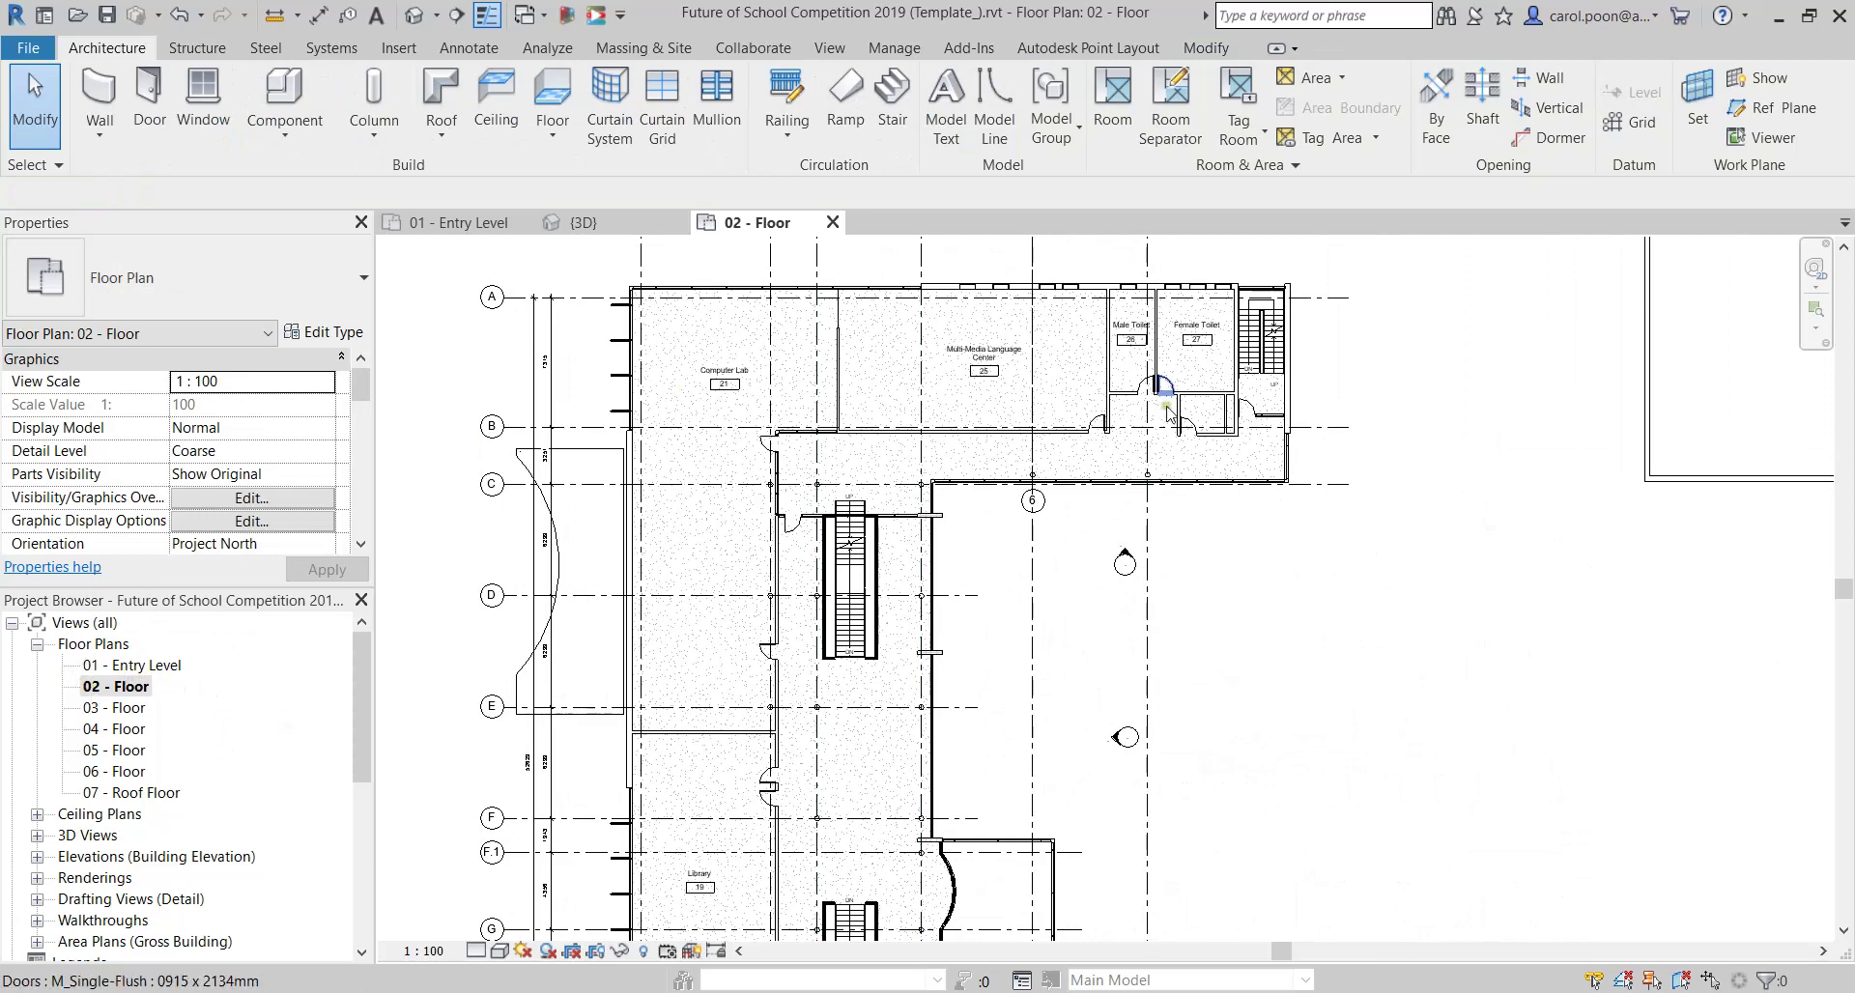
pyautogui.scroll(4, 1027, 350)
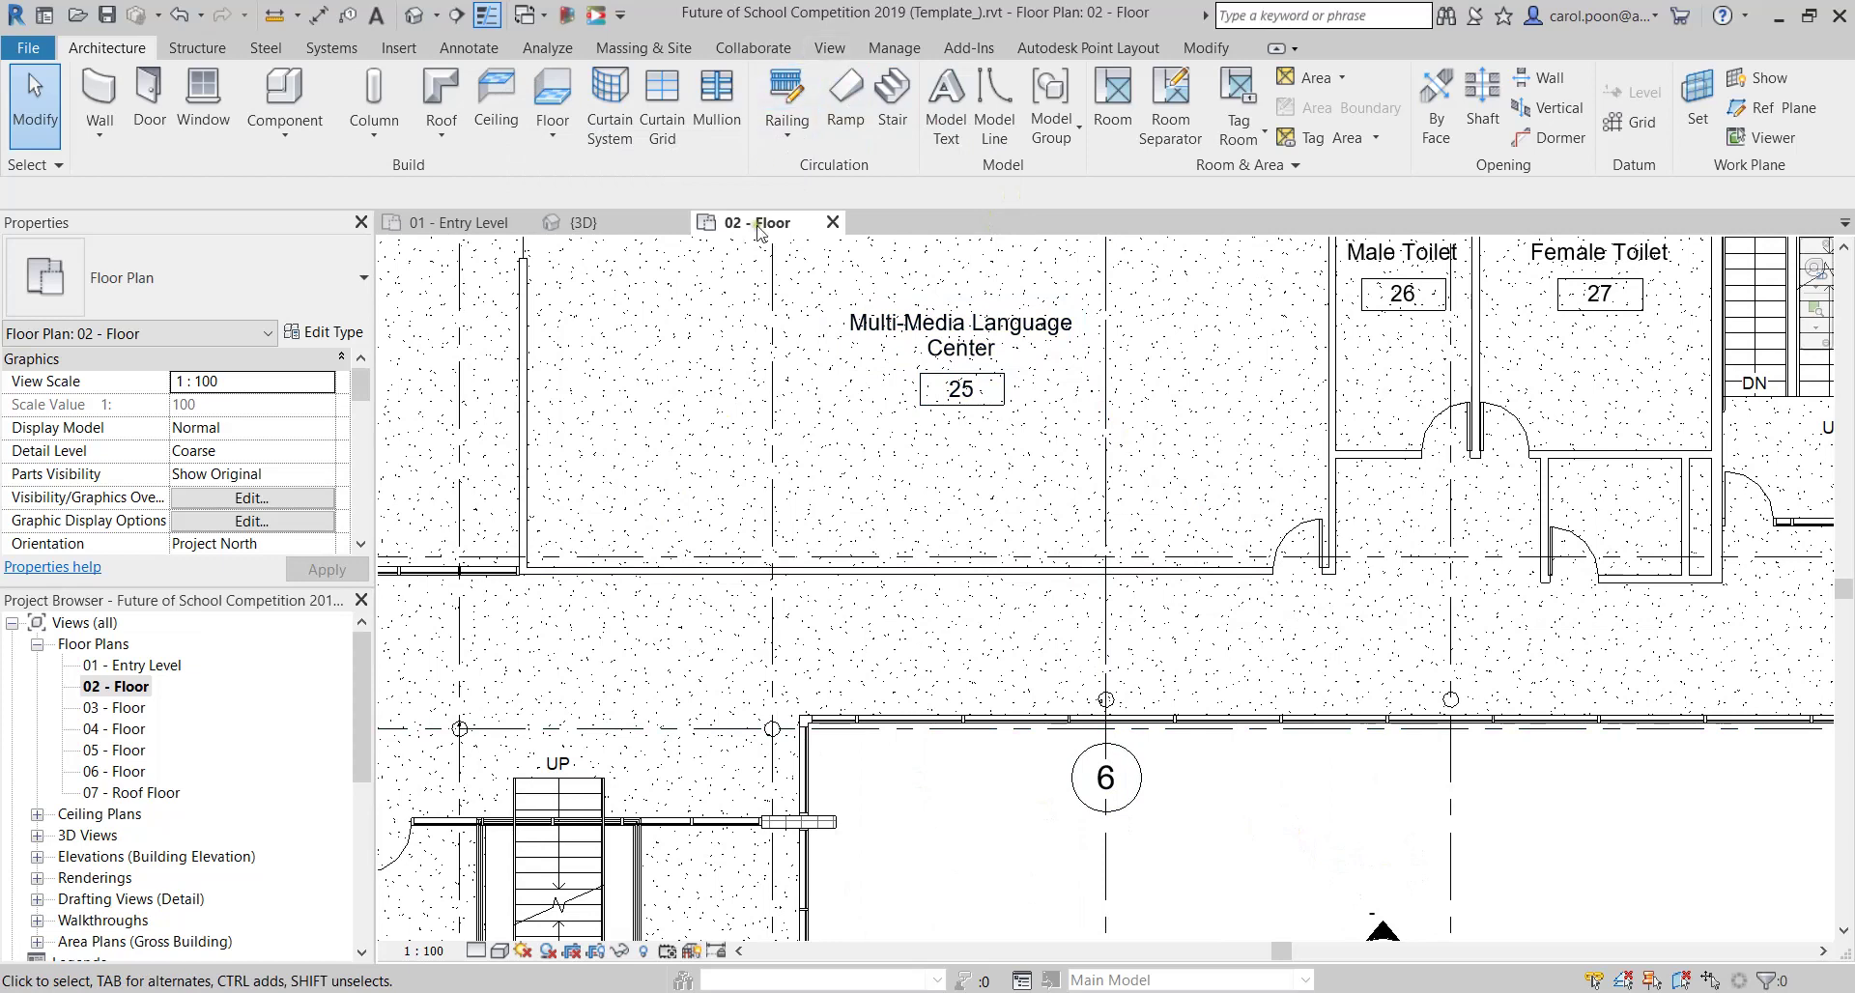
# Collapse Floor Plans, expand Schedules/Quantities in the Project Browser and open the Room Schedule.
pyautogui.click(36, 645)
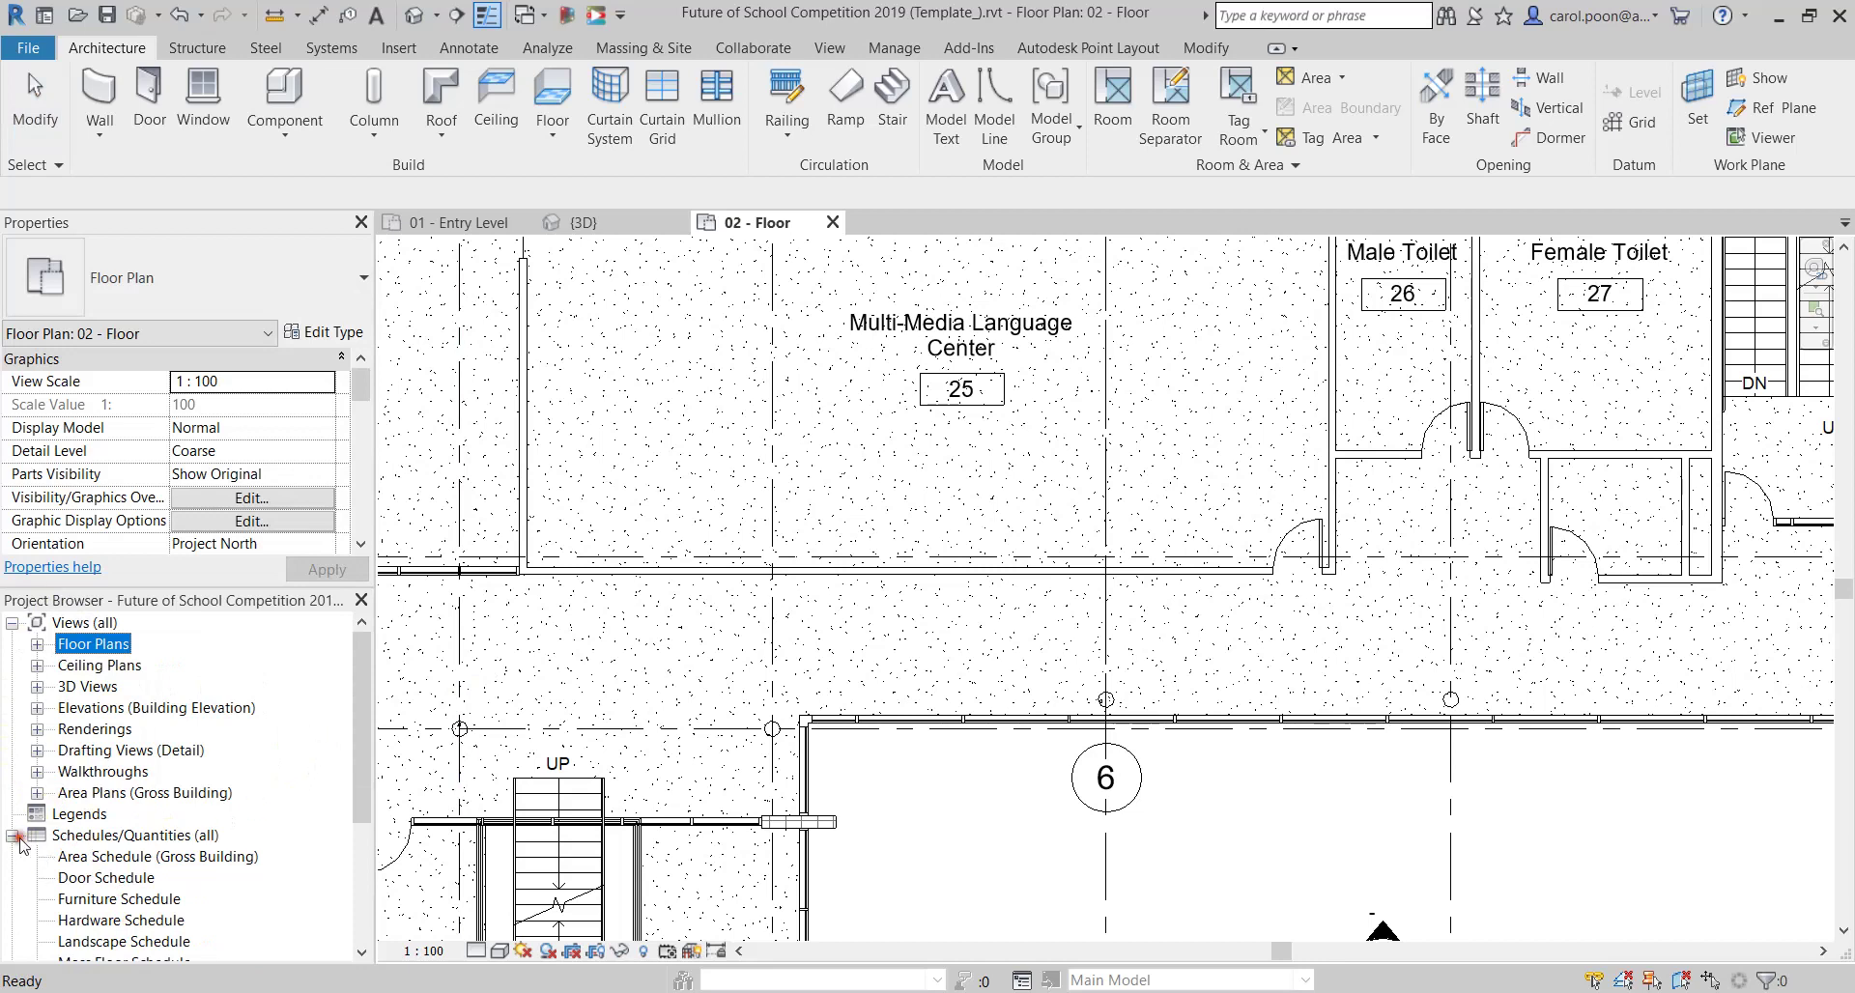
pyautogui.click(13, 836)
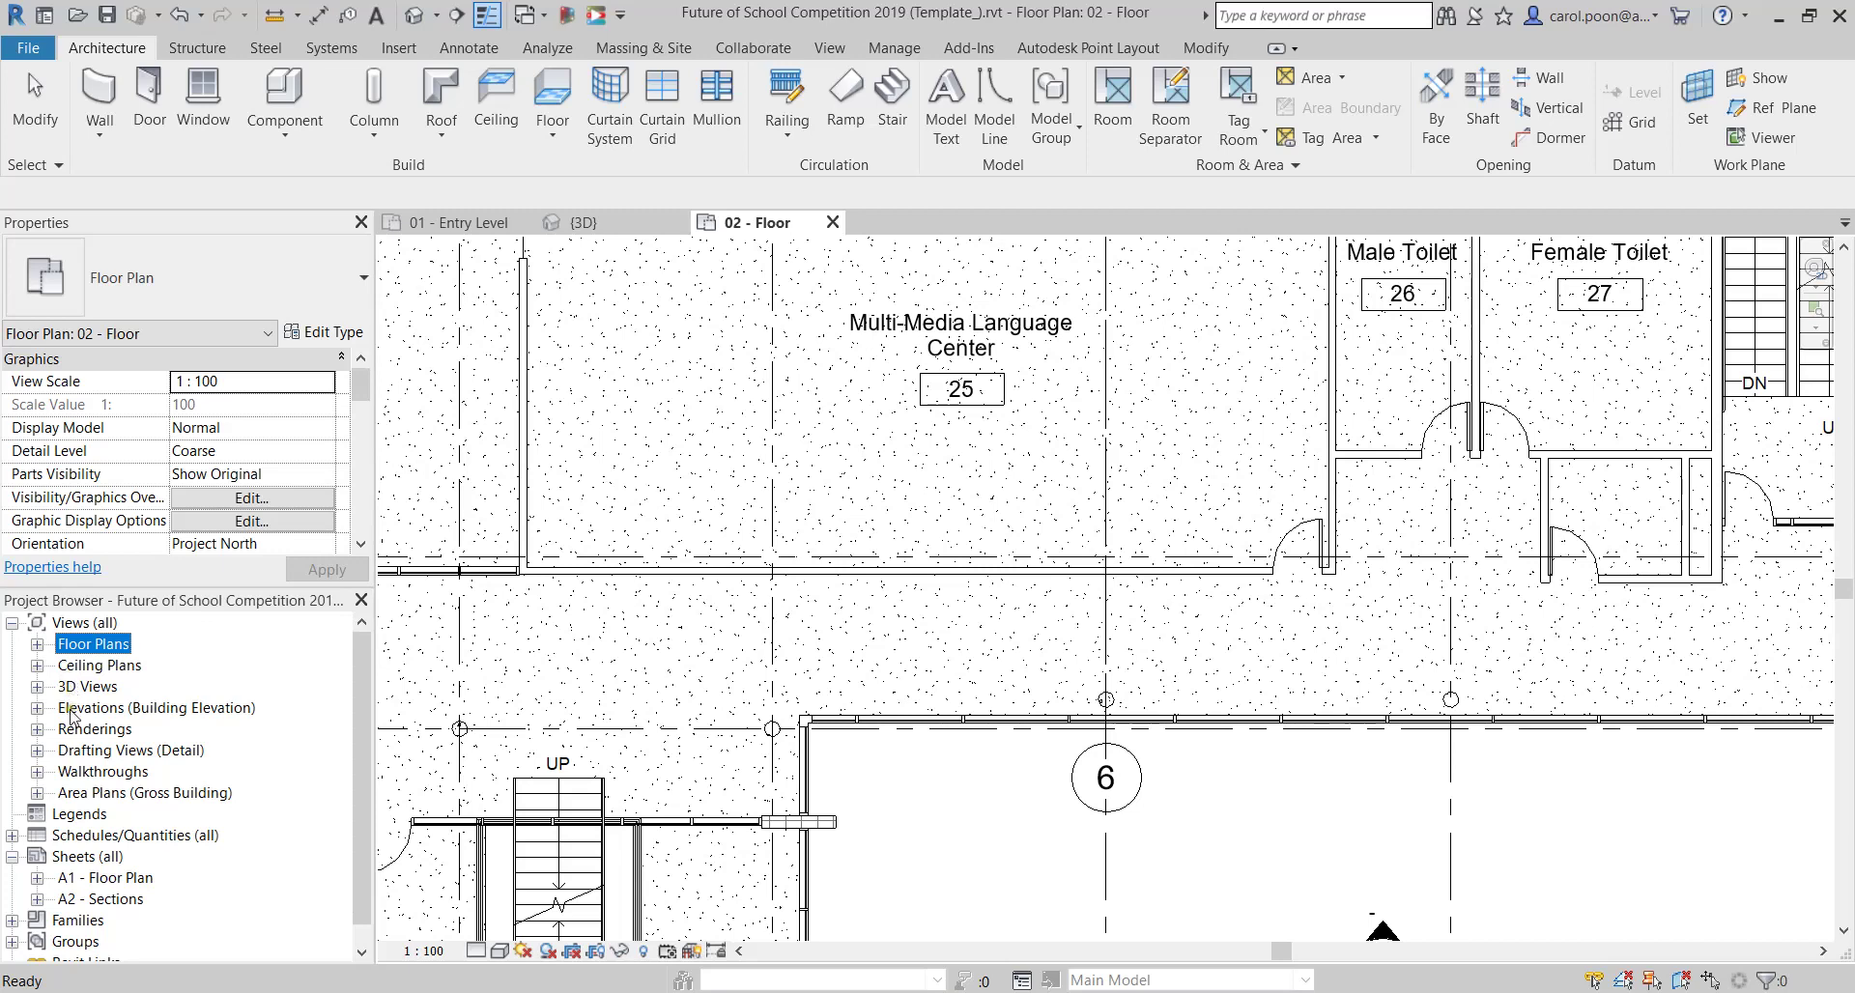
pyautogui.click(62, 837)
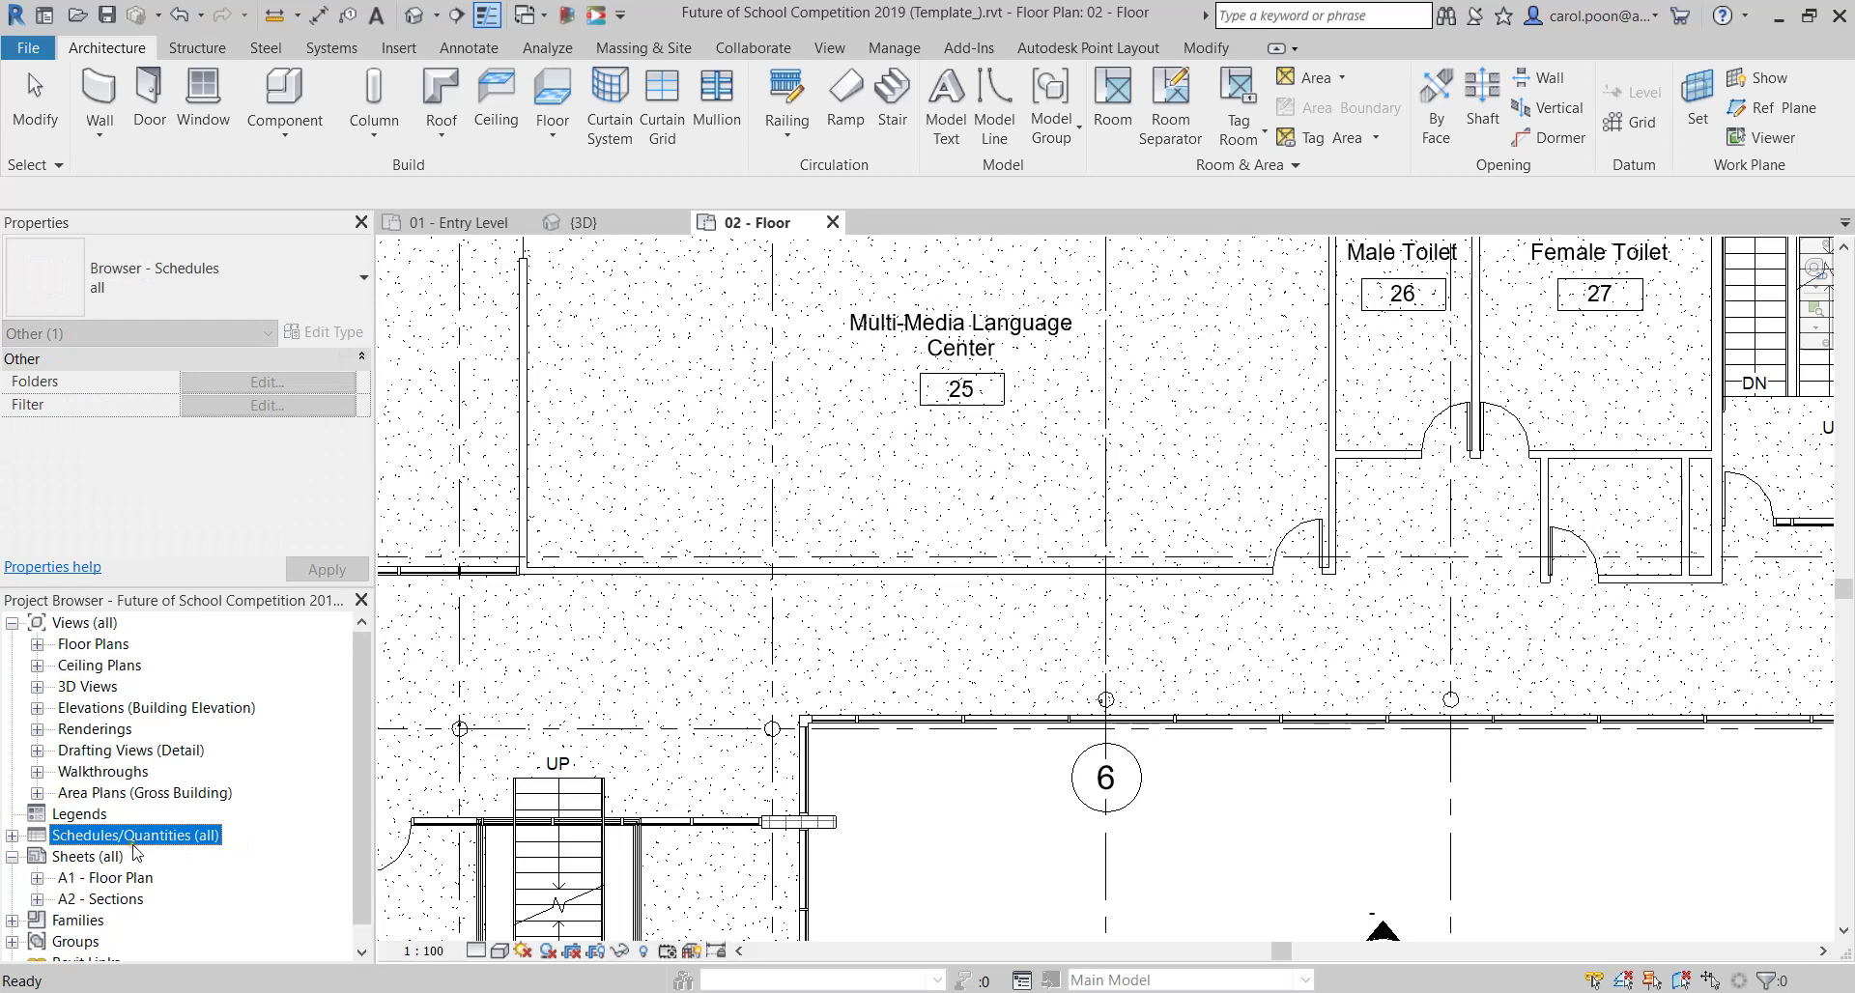
pyautogui.click(14, 837)
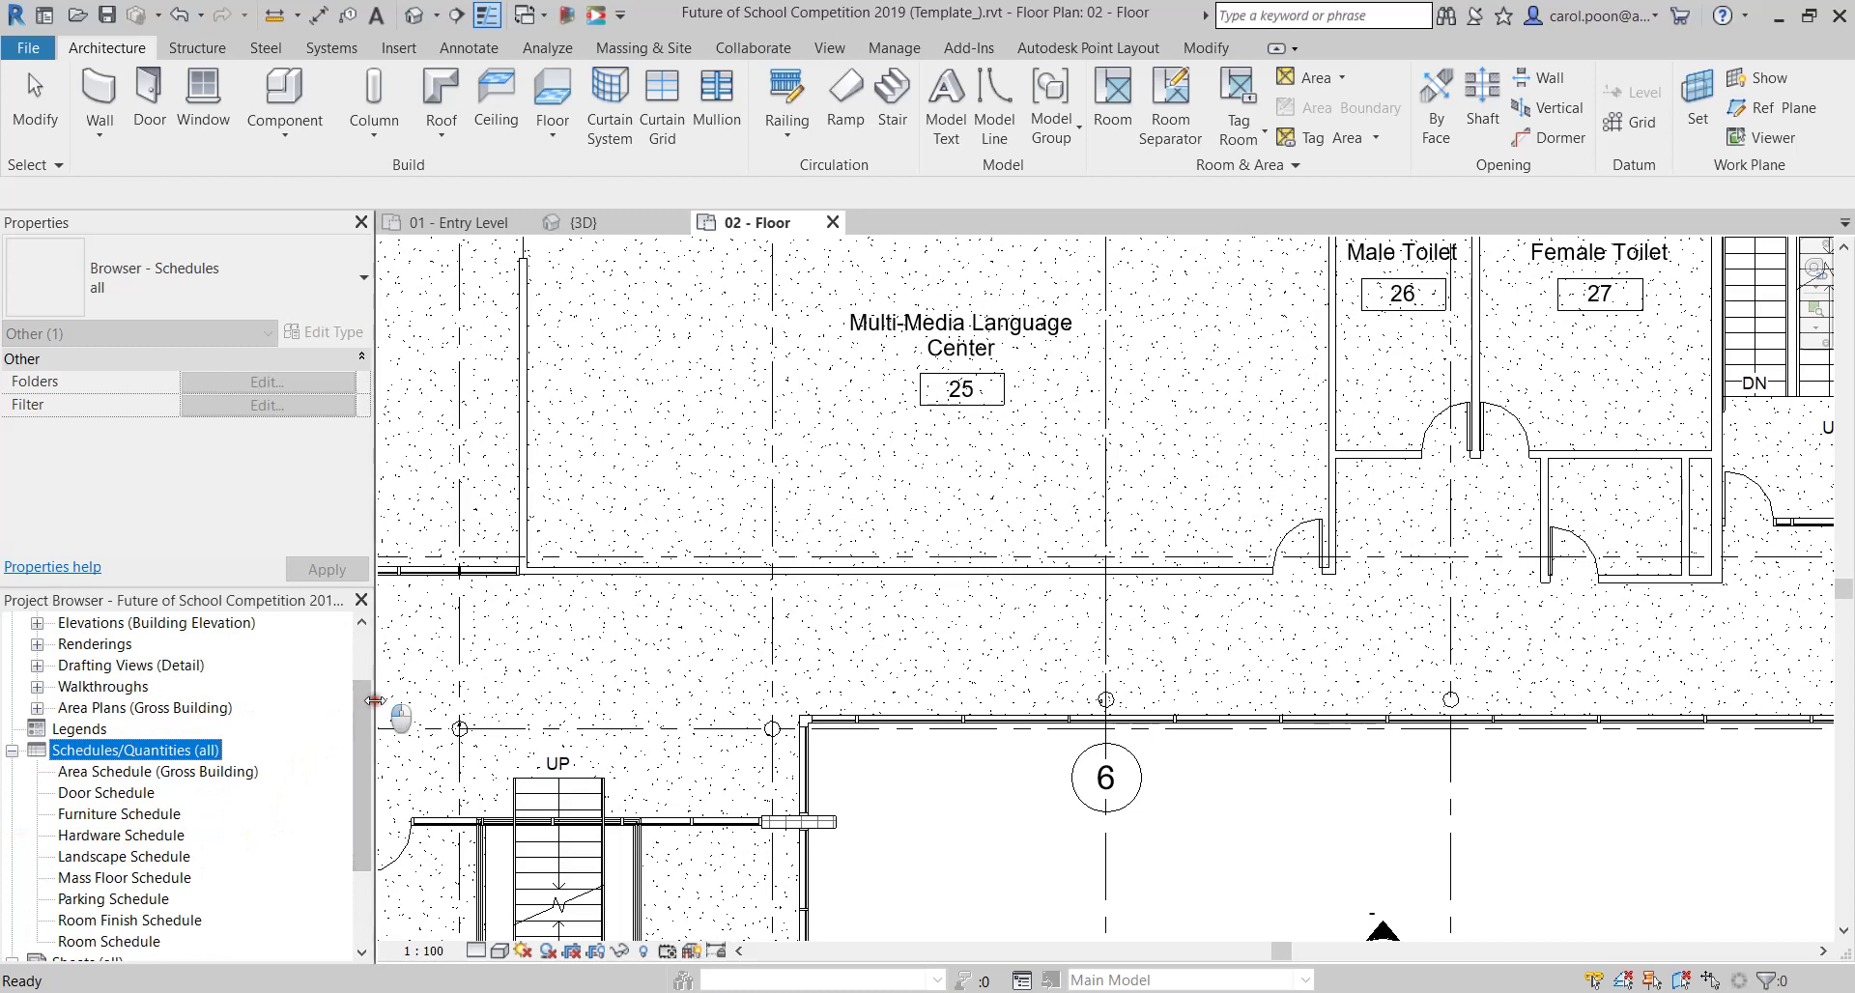
pyautogui.moveTo(358, 715); pyautogui.dragTo(360, 775)
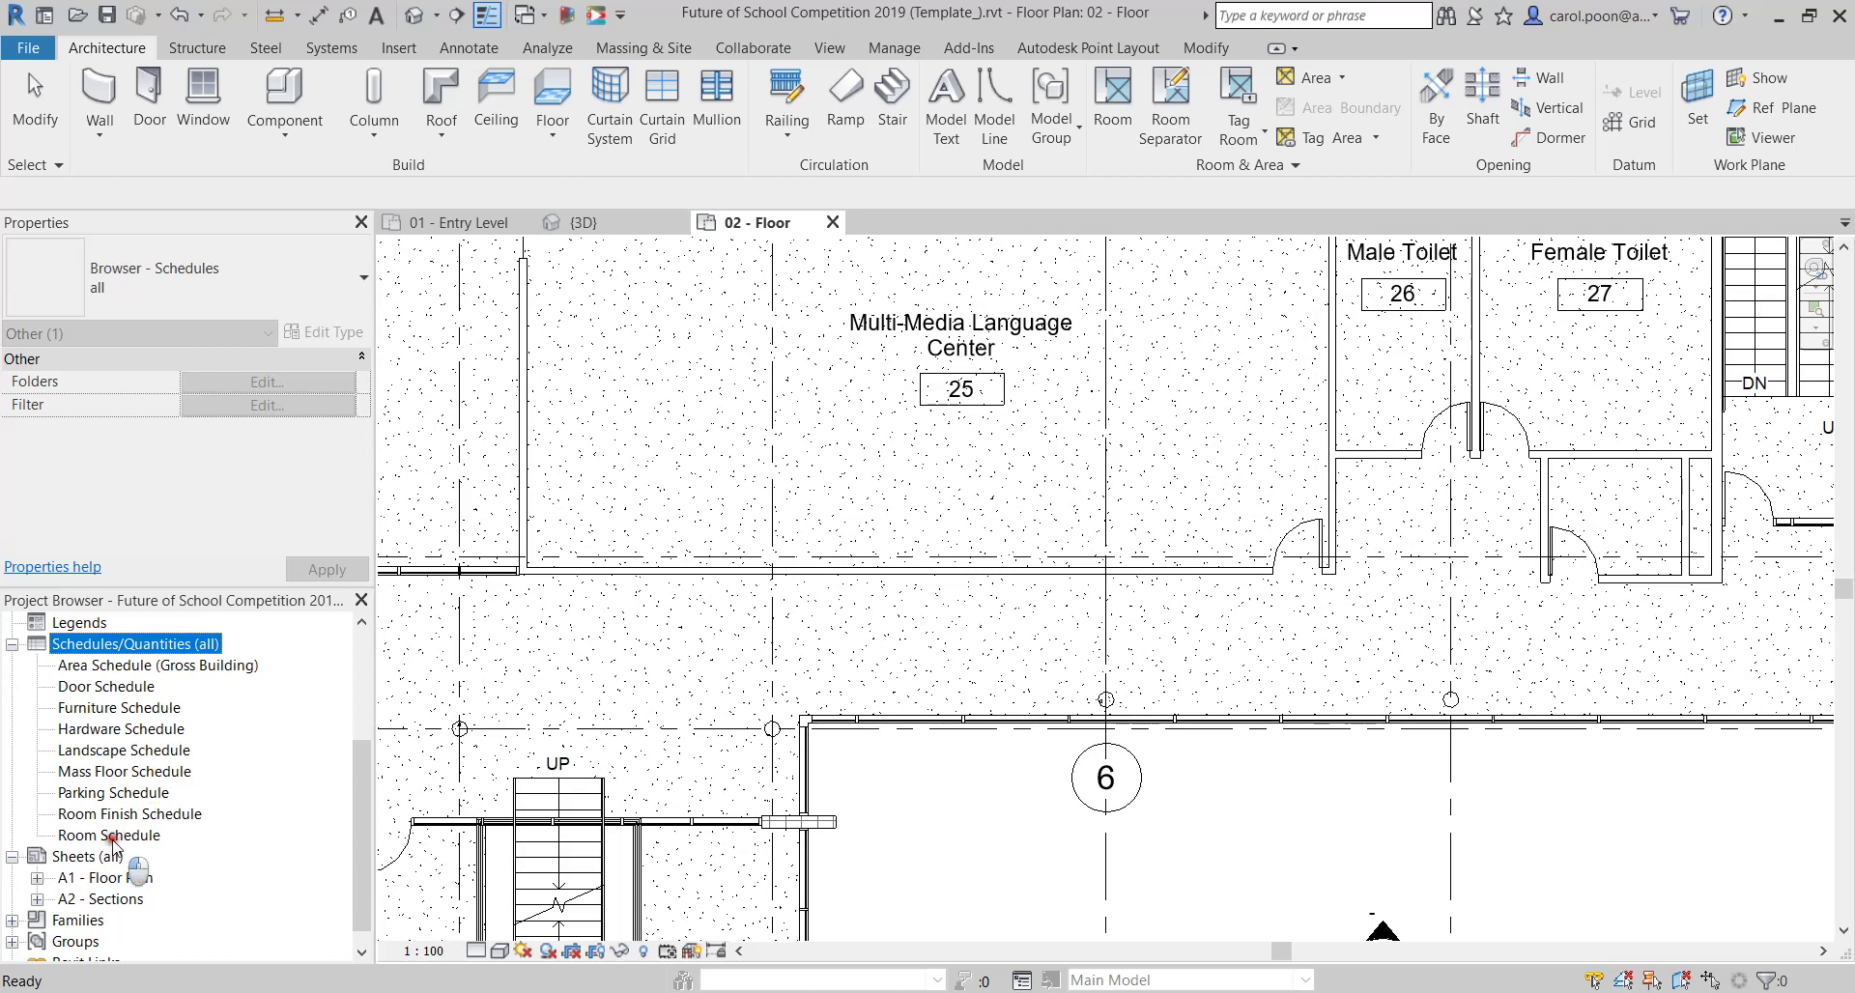
pyautogui.doubleClick(108, 837)
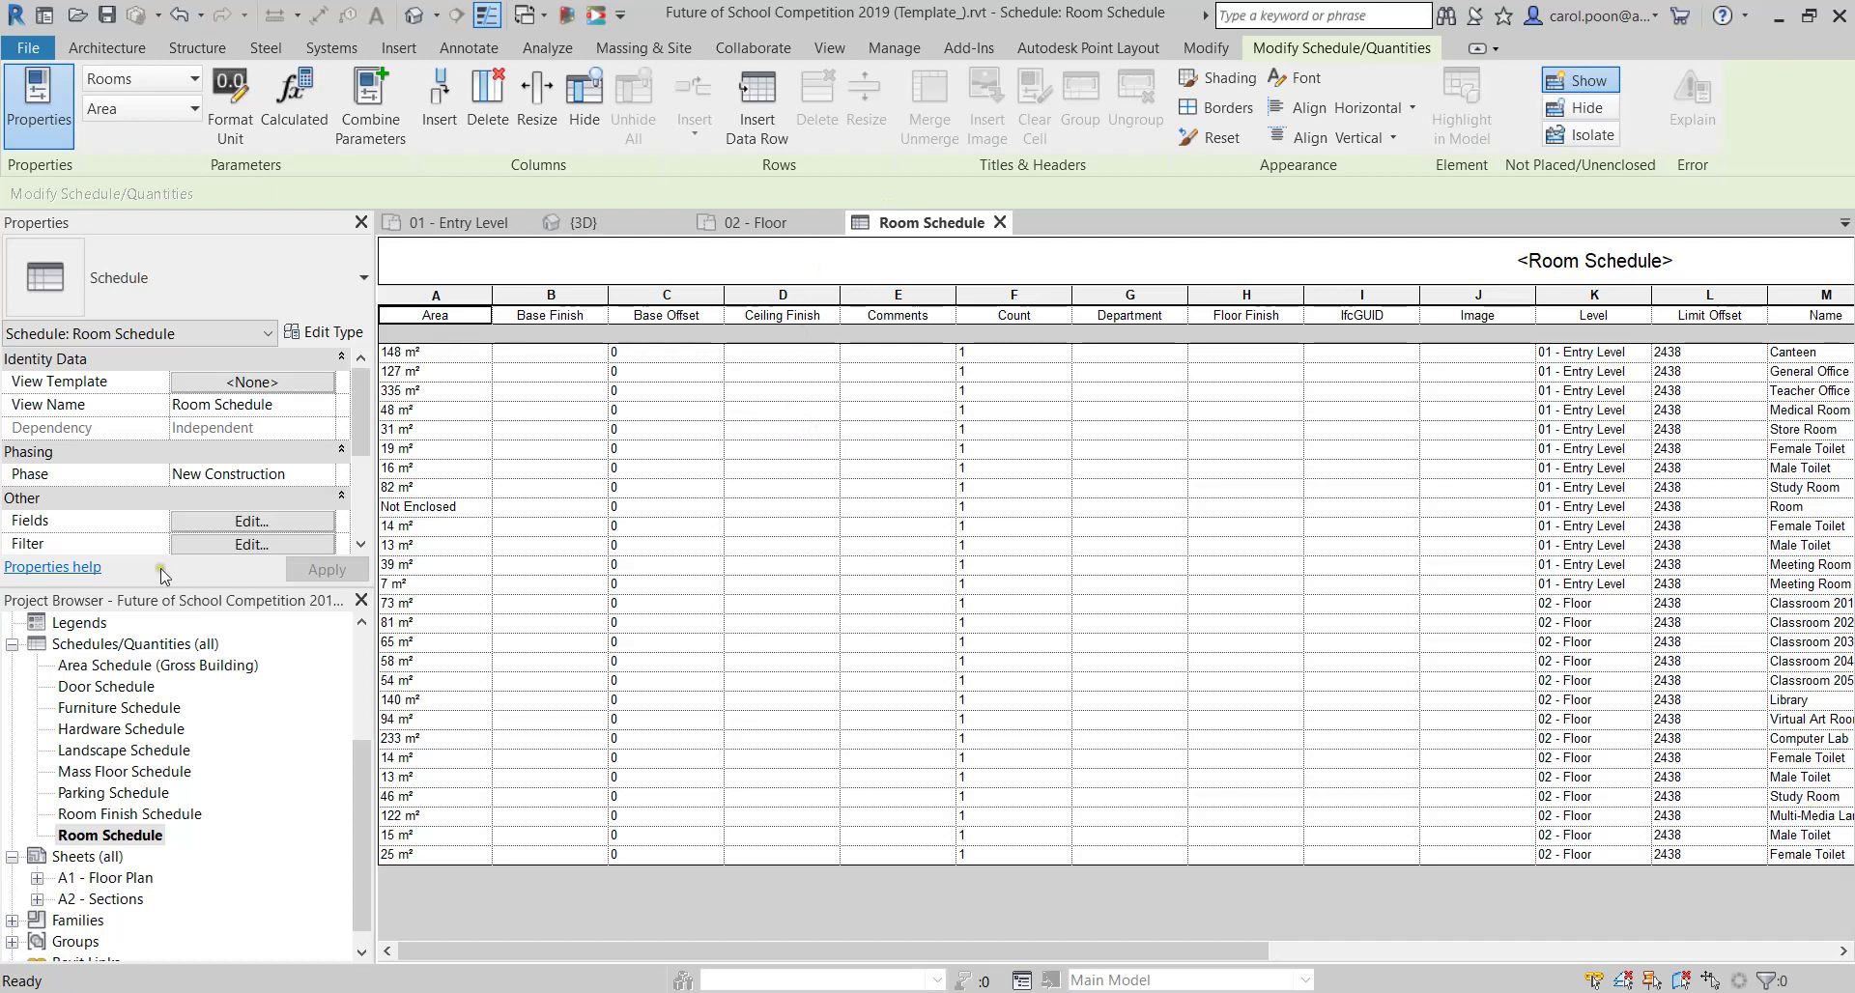
# Bring up the View ribbon's view-creation commands while the Room Schedule stays open.
pyautogui.click(846, 50)
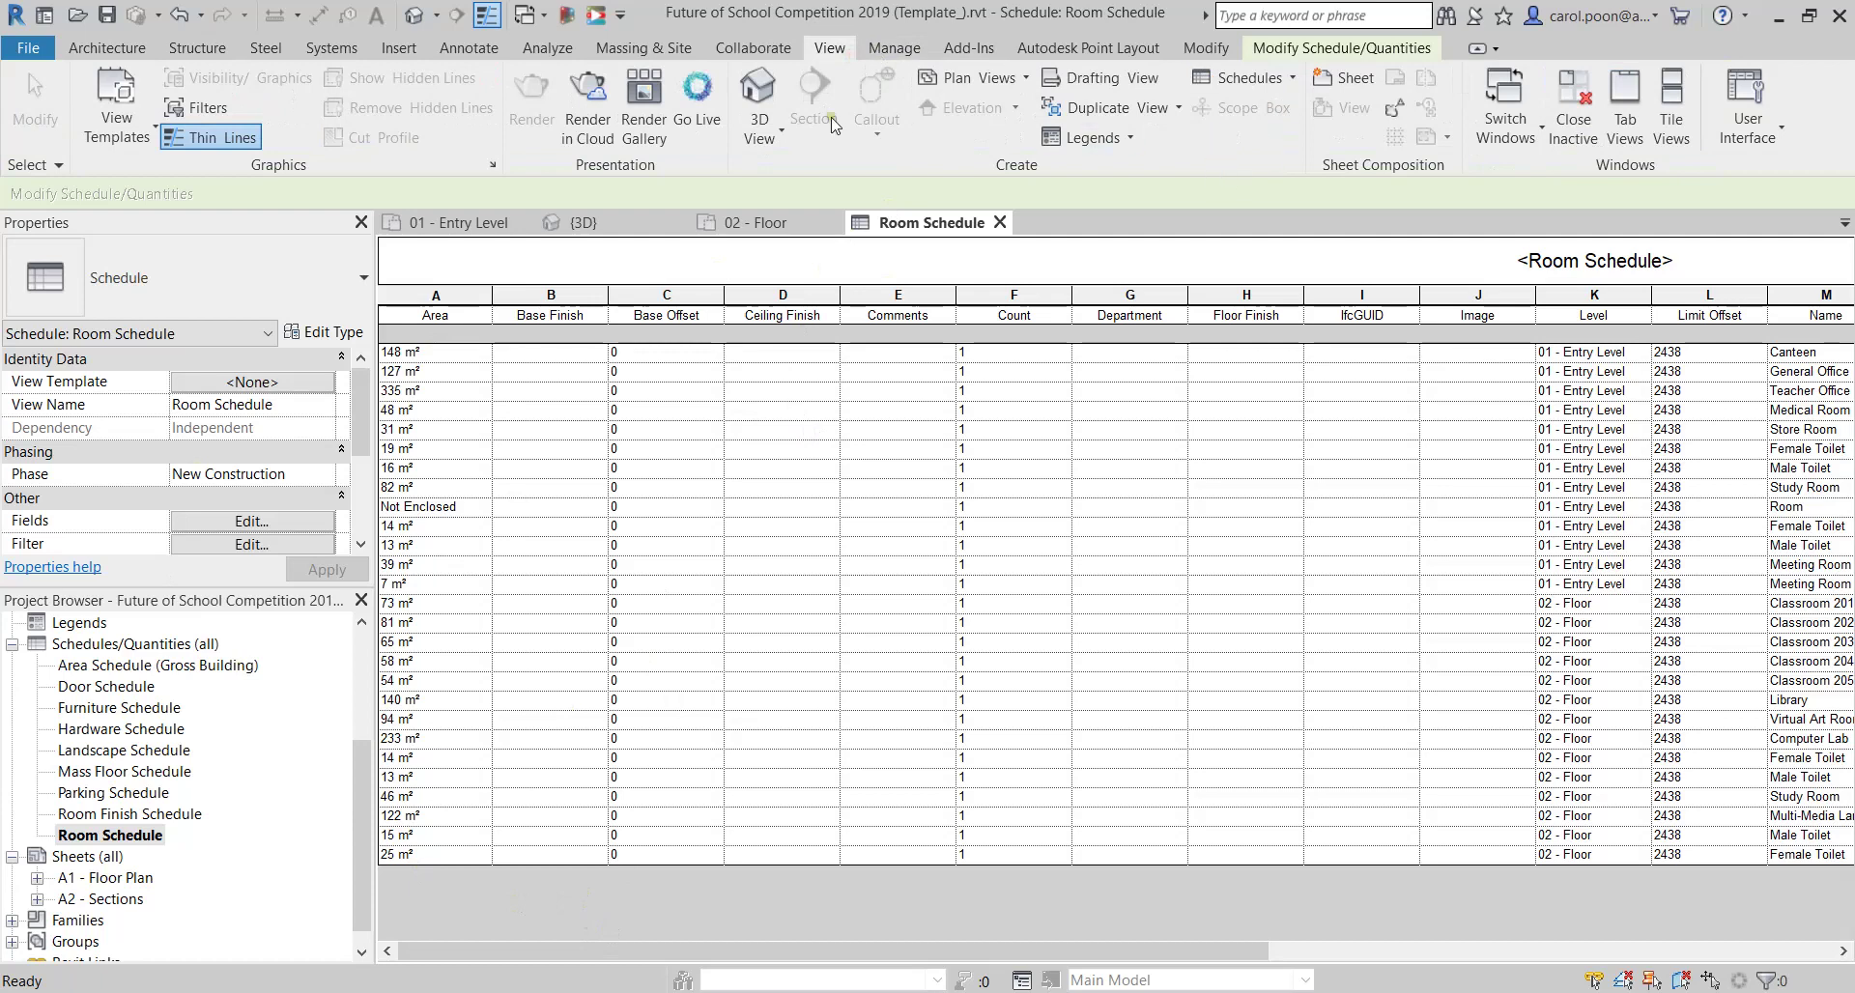
# Start a new schedule for the Rooms category, then cancel the New Schedule dialog.
pyautogui.click(1220, 83)
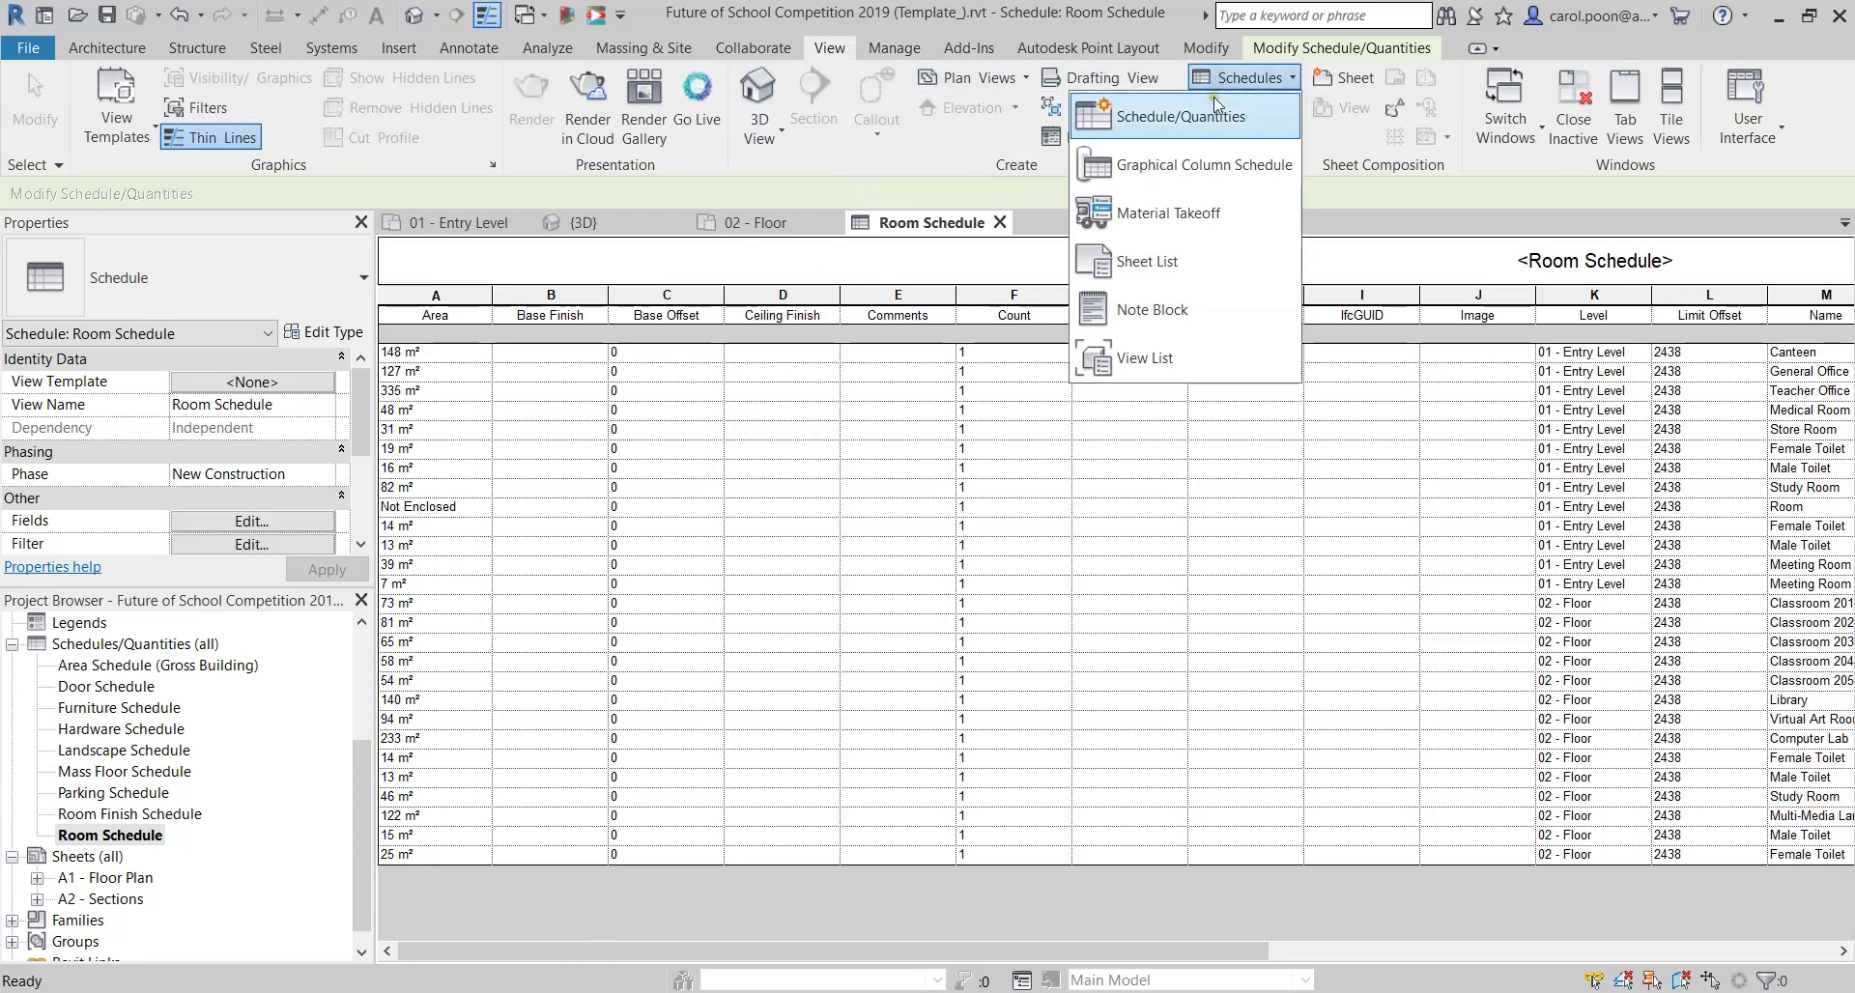
pyautogui.click(1215, 118)
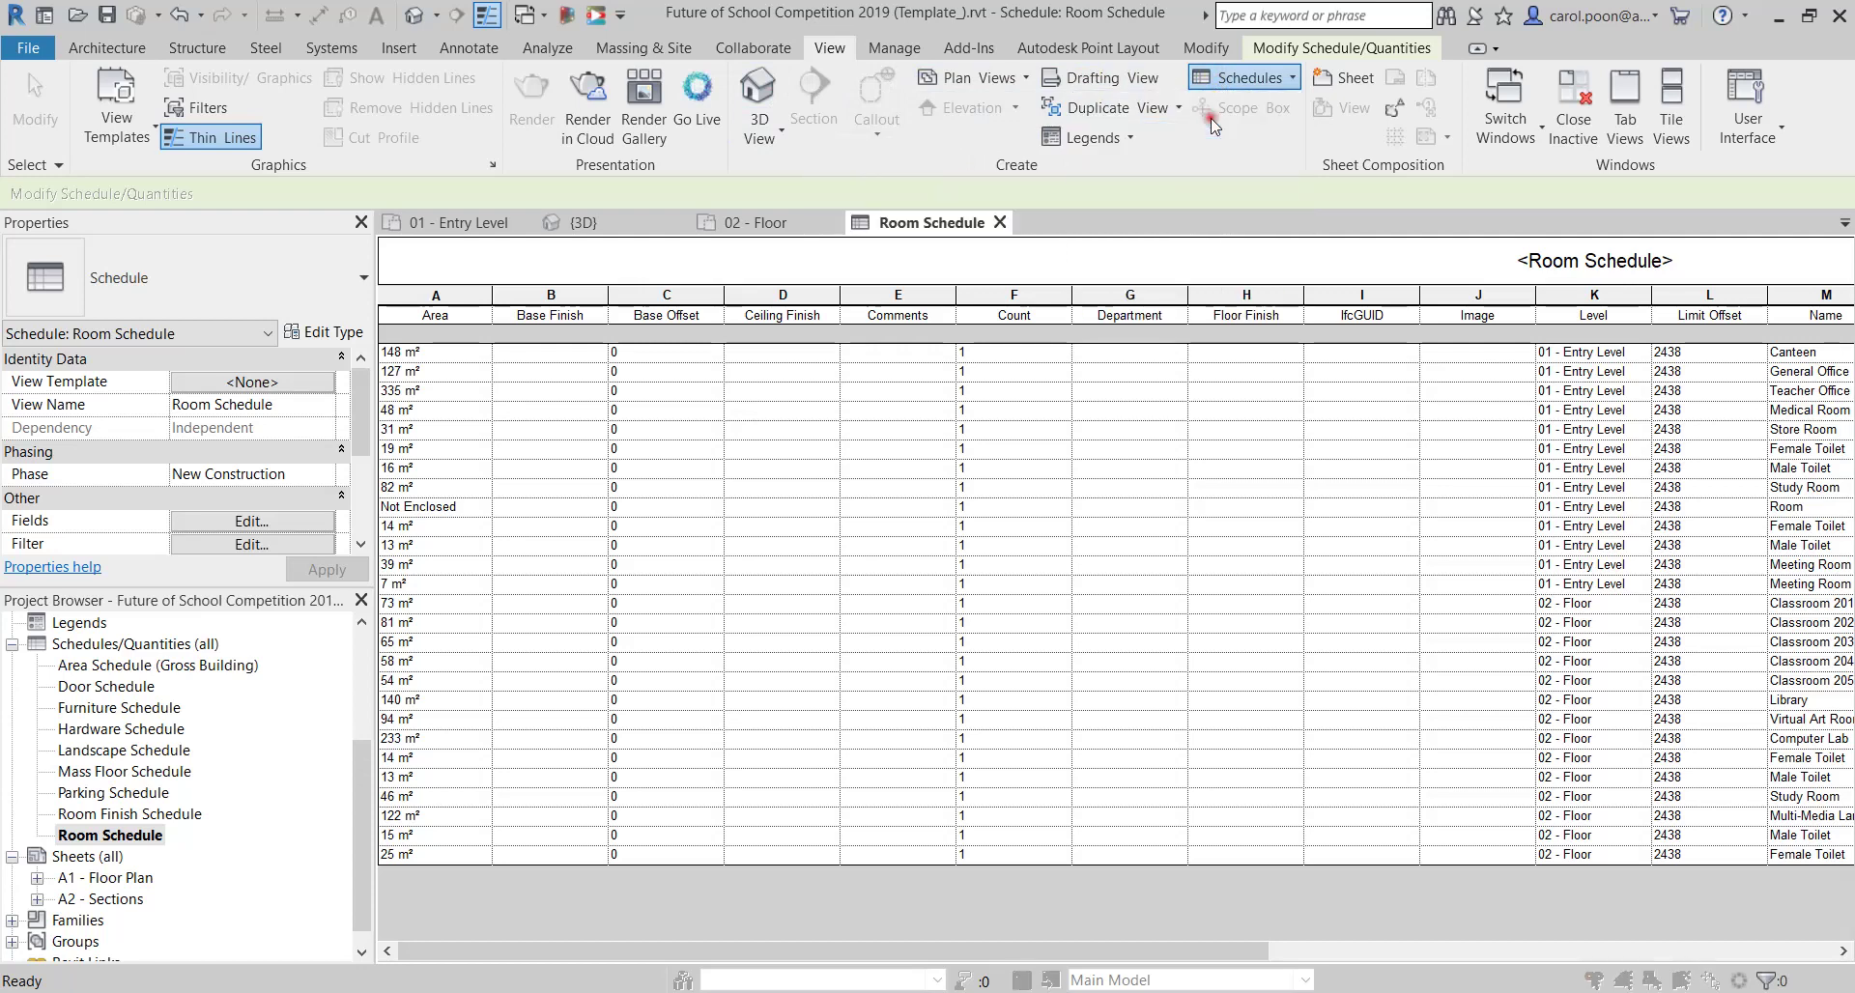
pyautogui.moveTo(1187, 259); pyautogui.dragTo(872, 247)
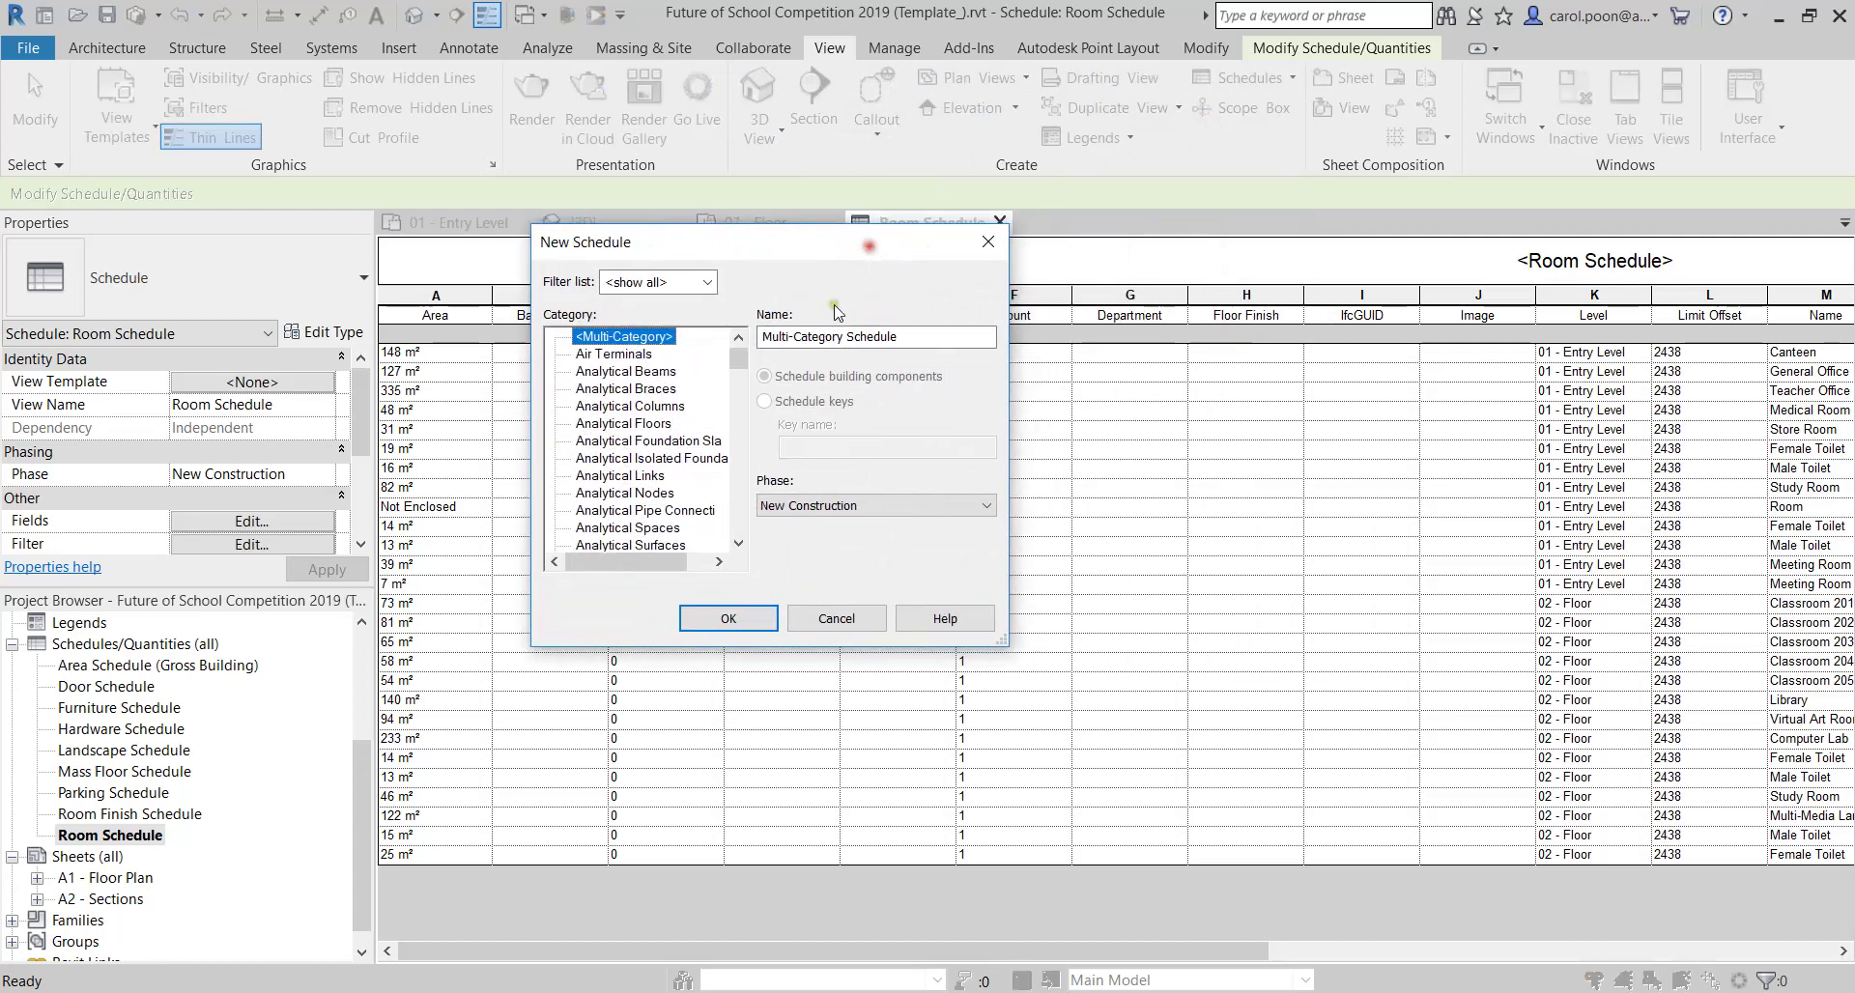
pyautogui.moveTo(1002, 643); pyautogui.dragTo(1253, 771)
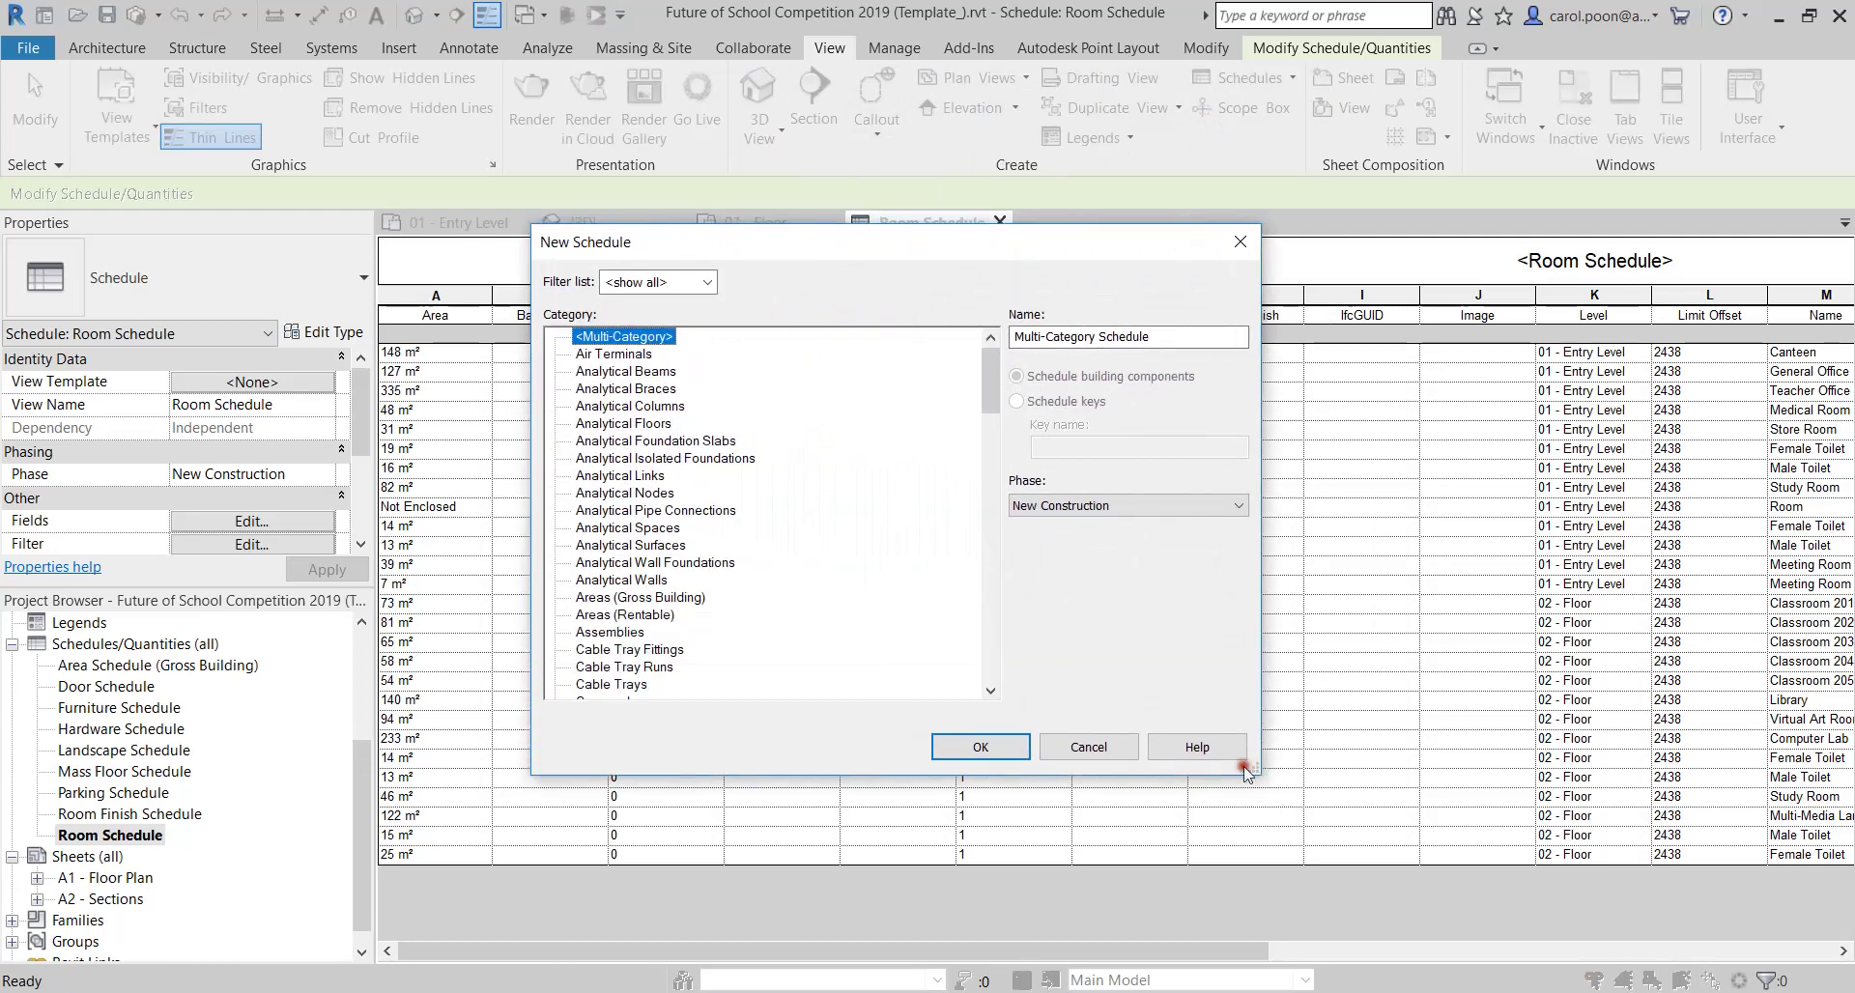
pyautogui.moveTo(988, 377)
pyautogui.mouseDown()
pyautogui.moveTo(988, 416)
pyautogui.moveTo(986, 340)
pyautogui.moveTo(974, 609)
pyautogui.mouseUp()
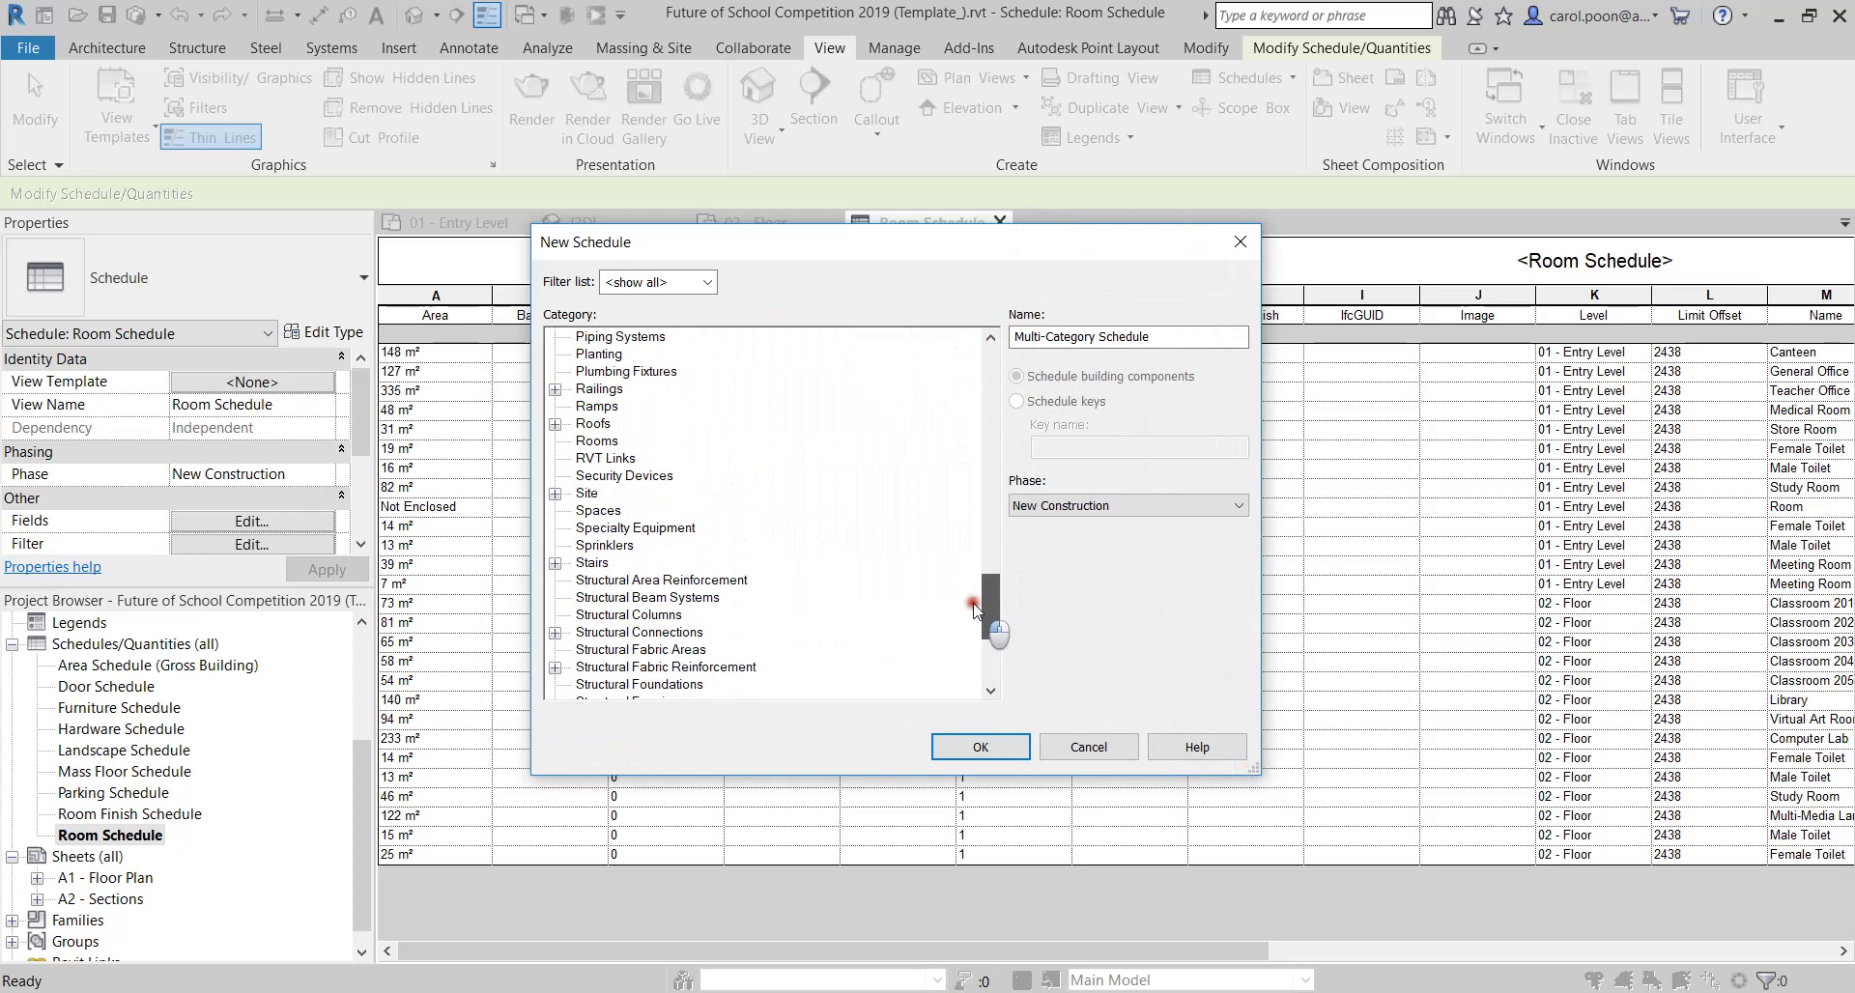
pyautogui.click(597, 441)
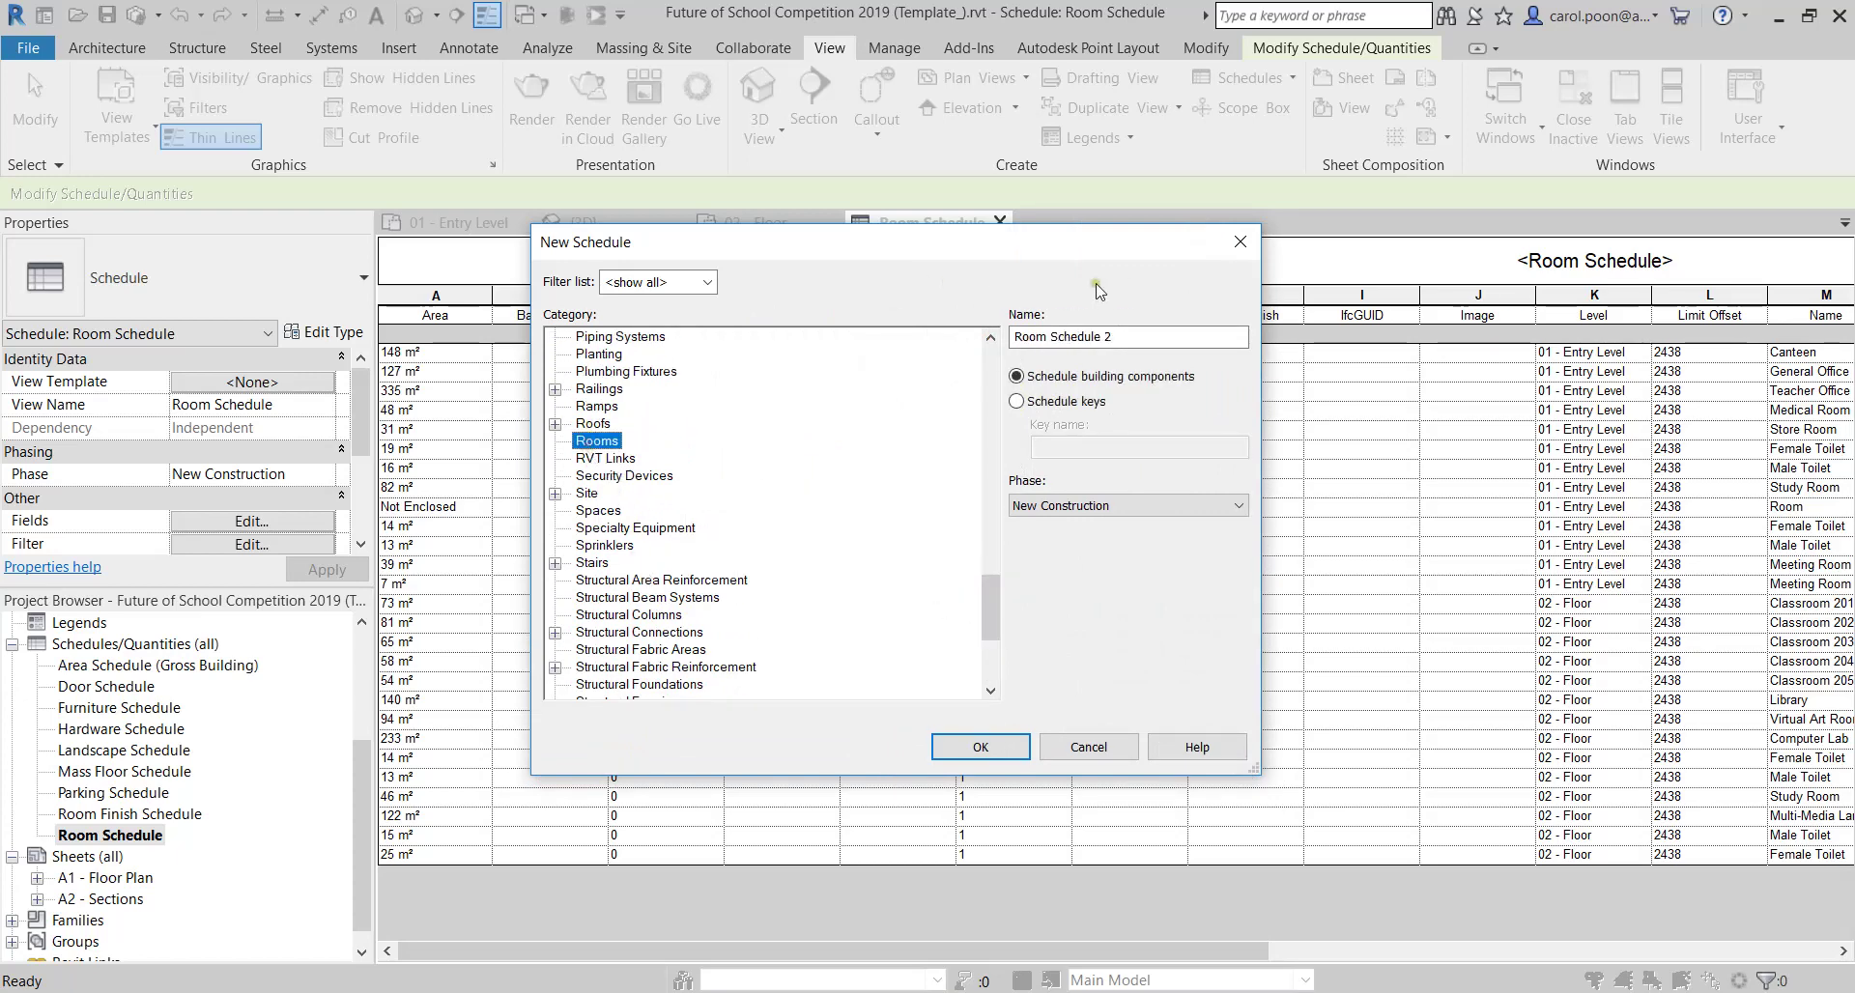
pyautogui.click(1131, 340)
pyautogui.click(1076, 747)
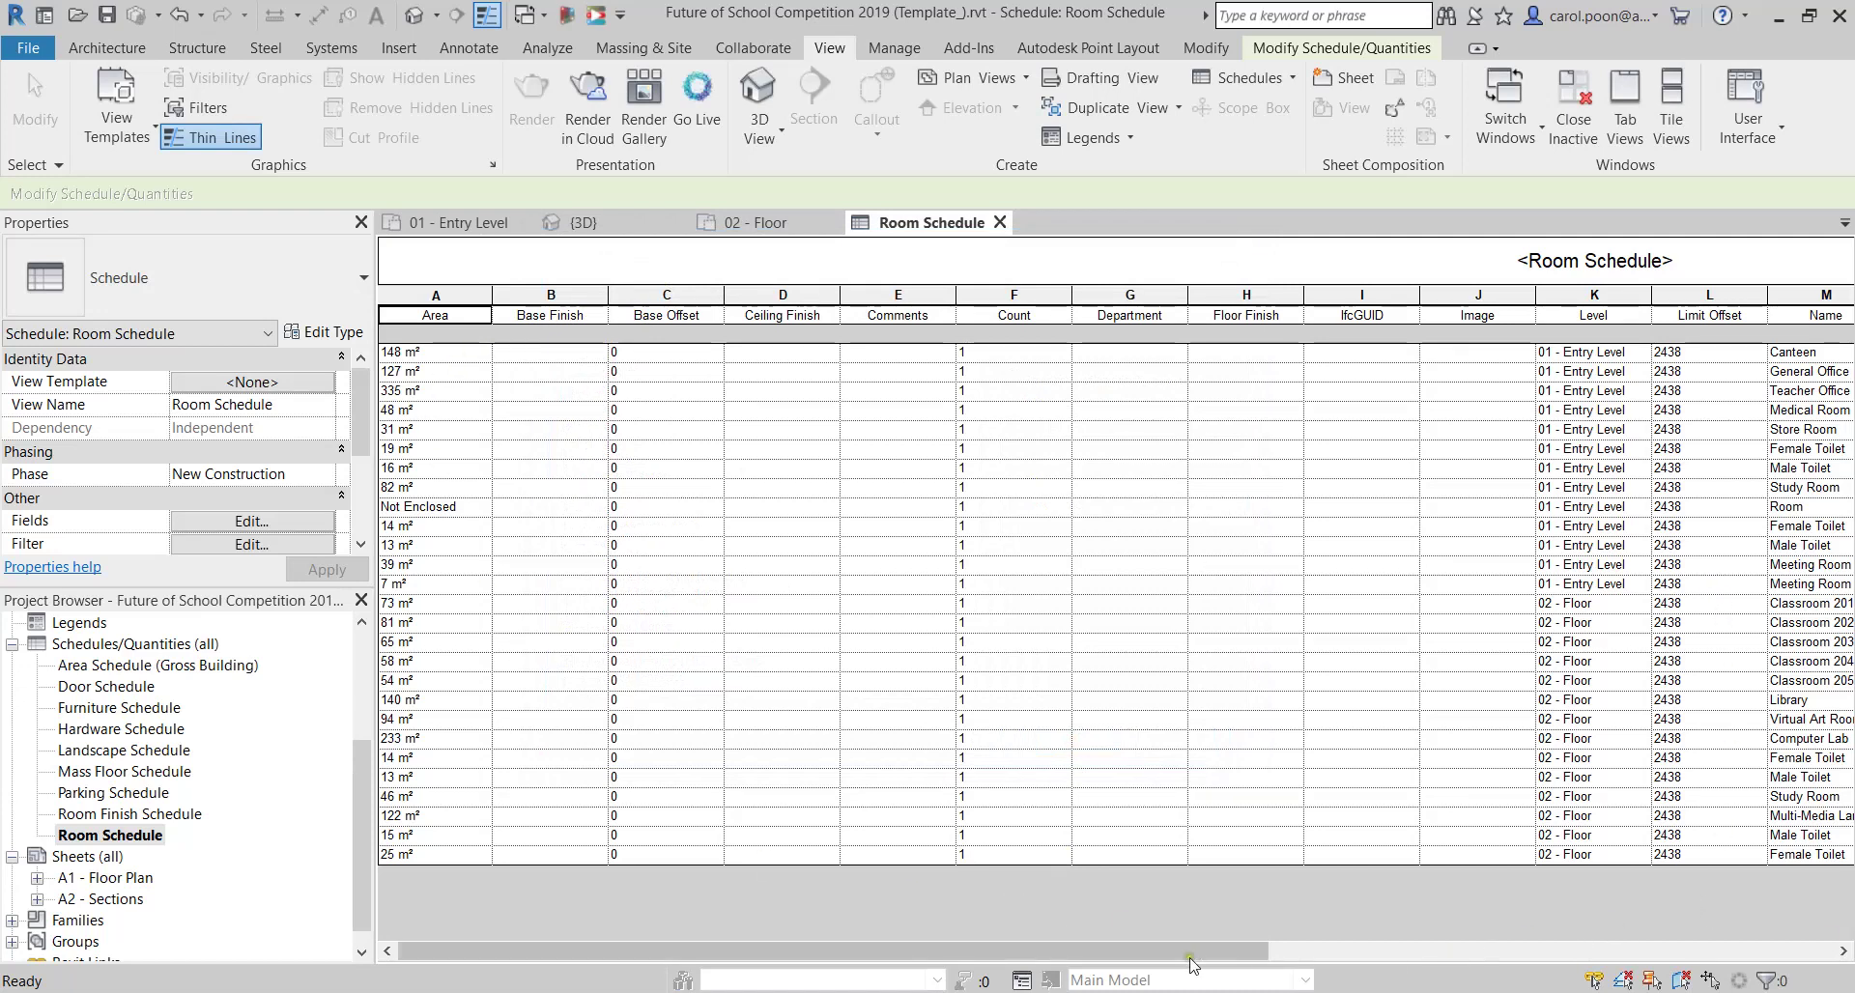
pyautogui.moveTo(1114, 957); pyautogui.dragTo(978, 961)
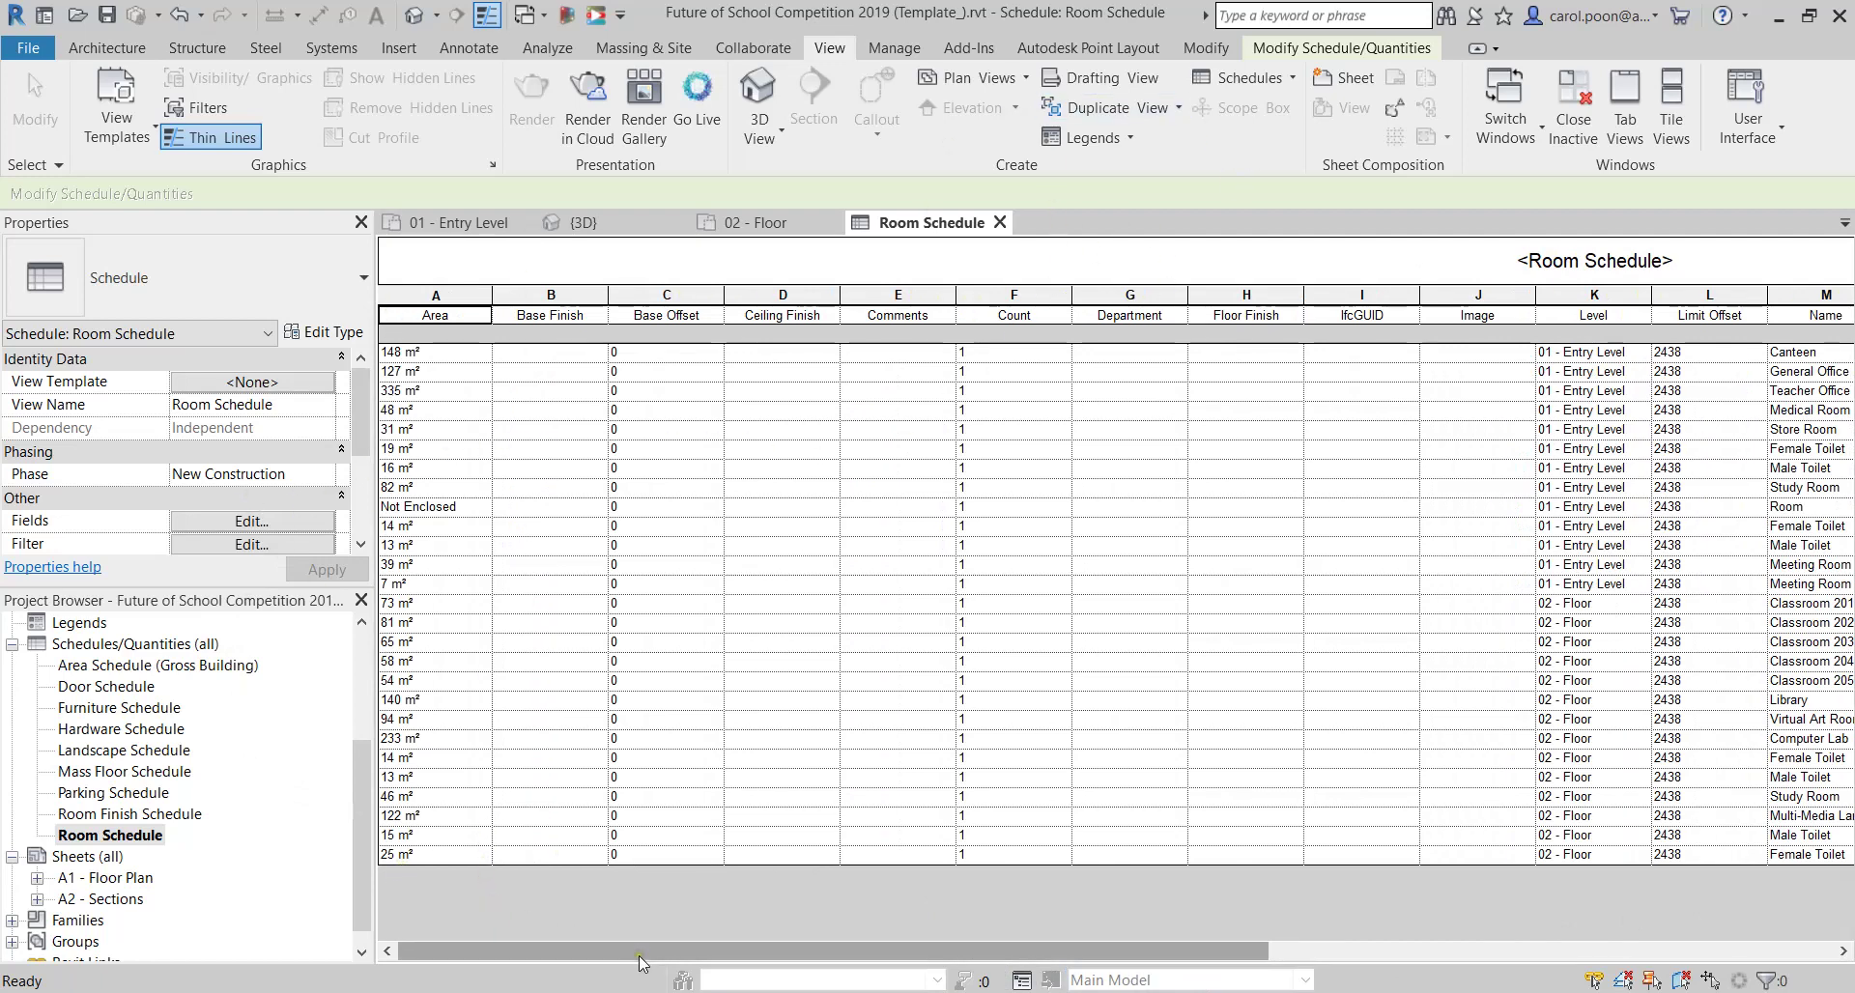
pyautogui.moveTo(638, 956); pyautogui.dragTo(1203, 957)
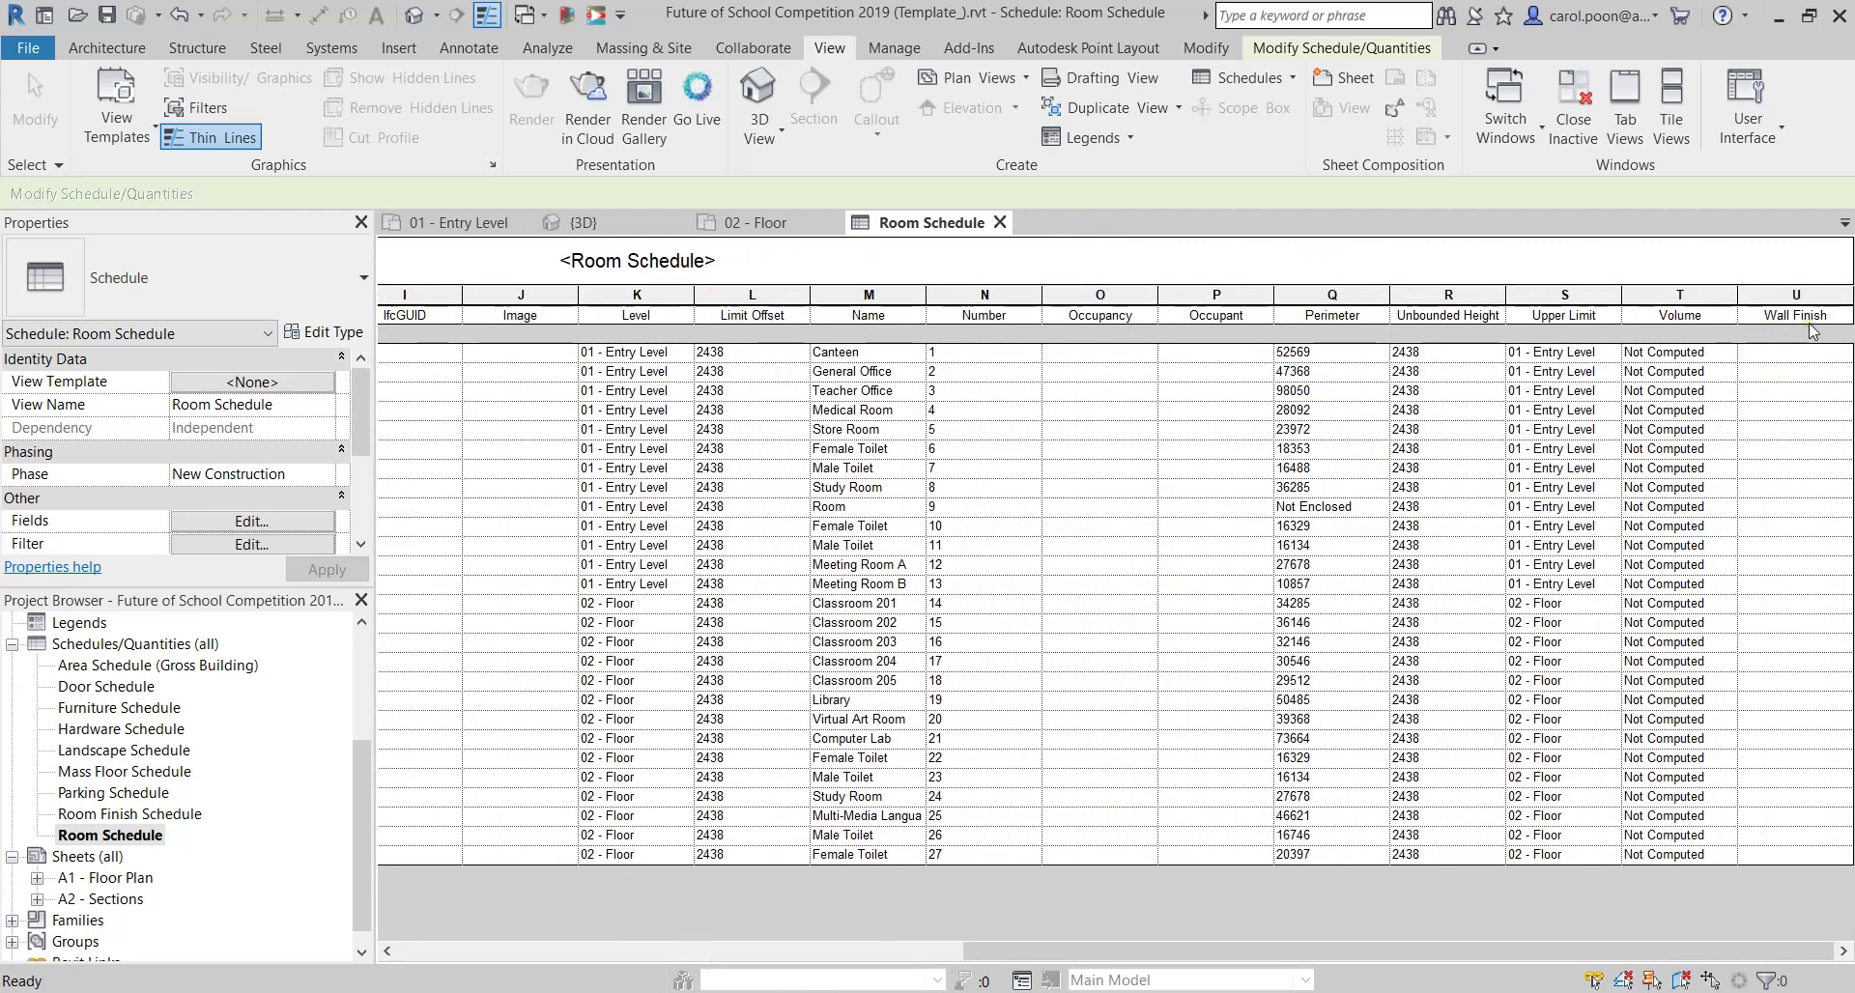
pyautogui.moveTo(1034, 951); pyautogui.dragTo(416, 951)
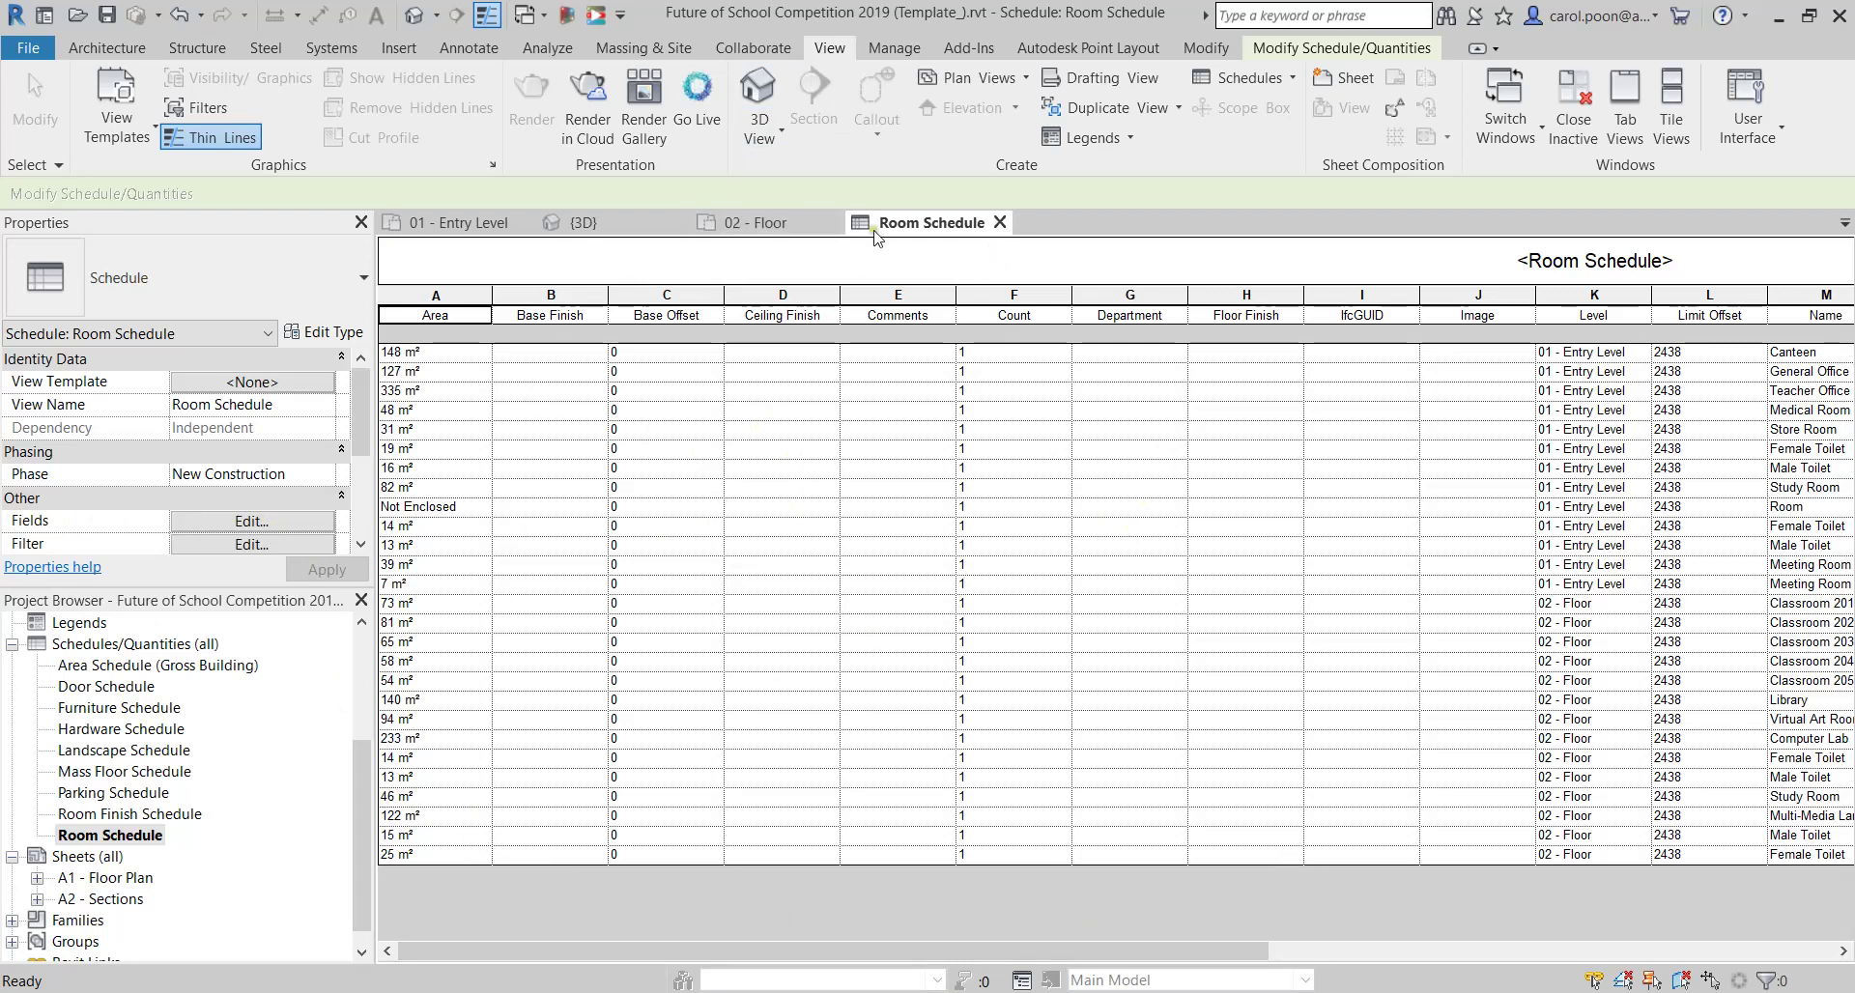
# Open the Room Schedule's Fields settings and remove the Base Finish field.
pyautogui.click(247, 528)
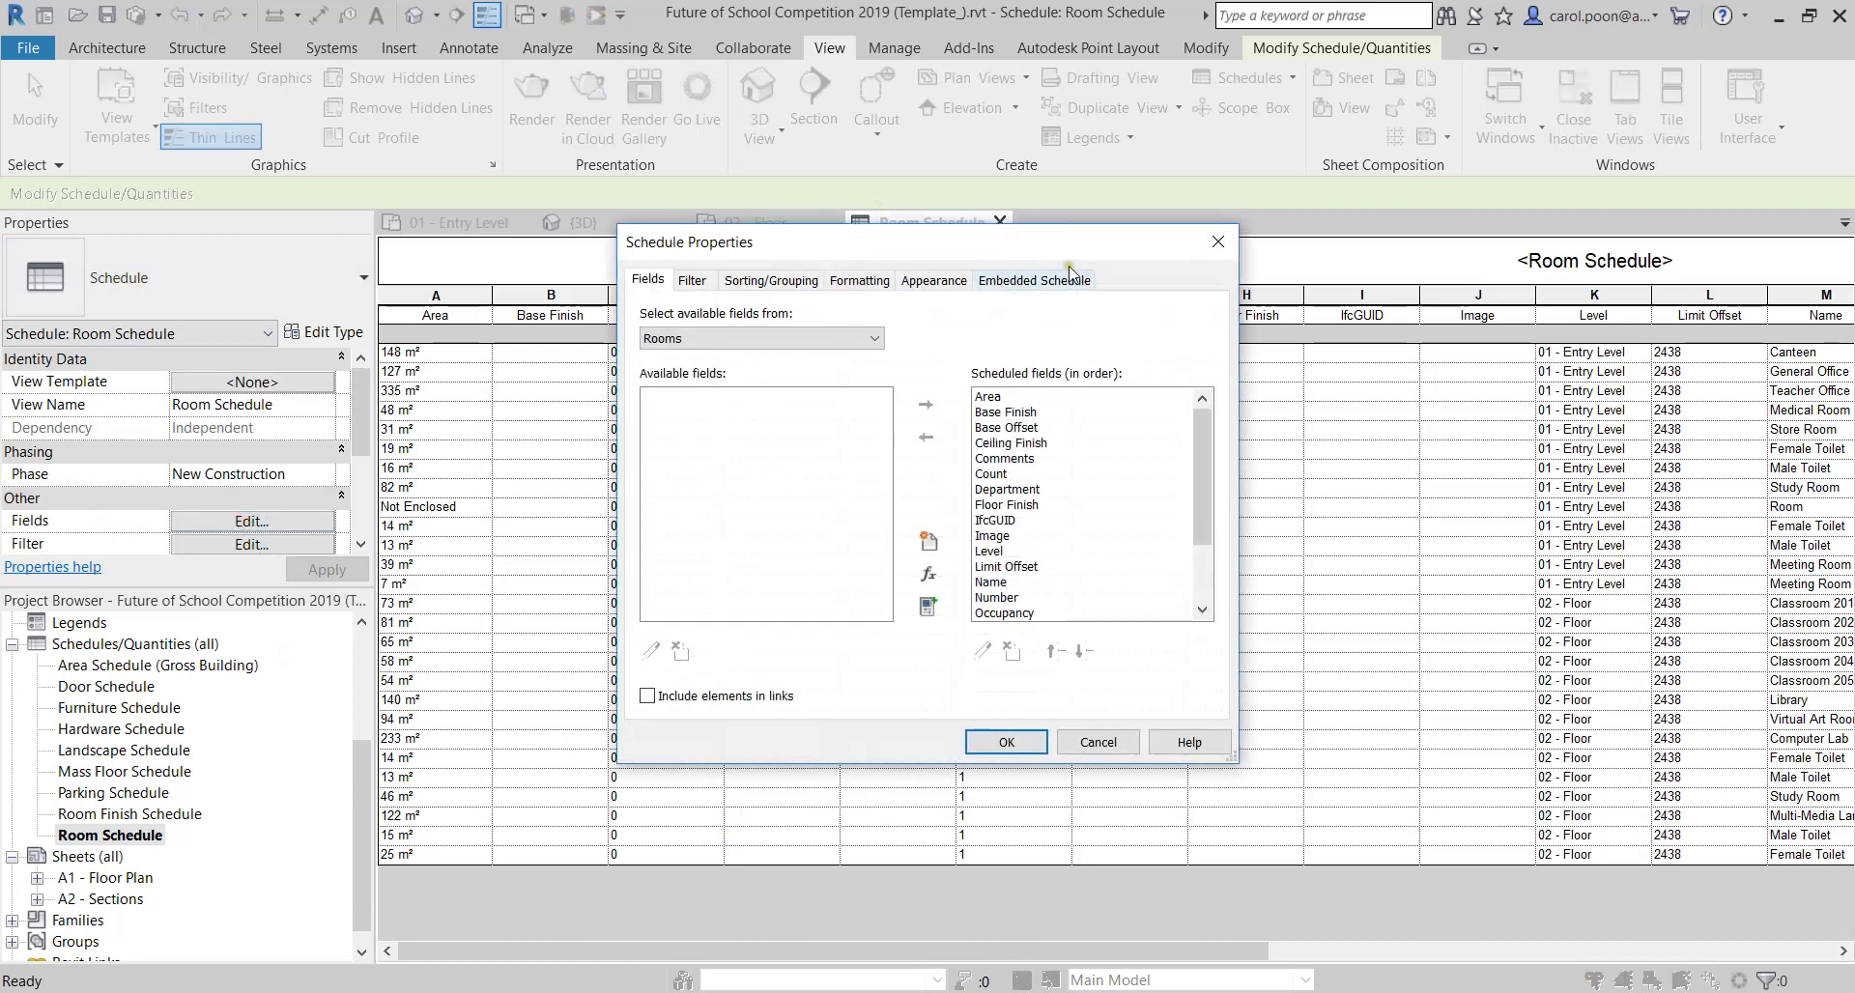
pyautogui.moveTo(1030, 255)
pyautogui.mouseDown()
pyautogui.moveTo(650, 257)
pyautogui.moveTo(789, 268)
pyautogui.mouseUp()
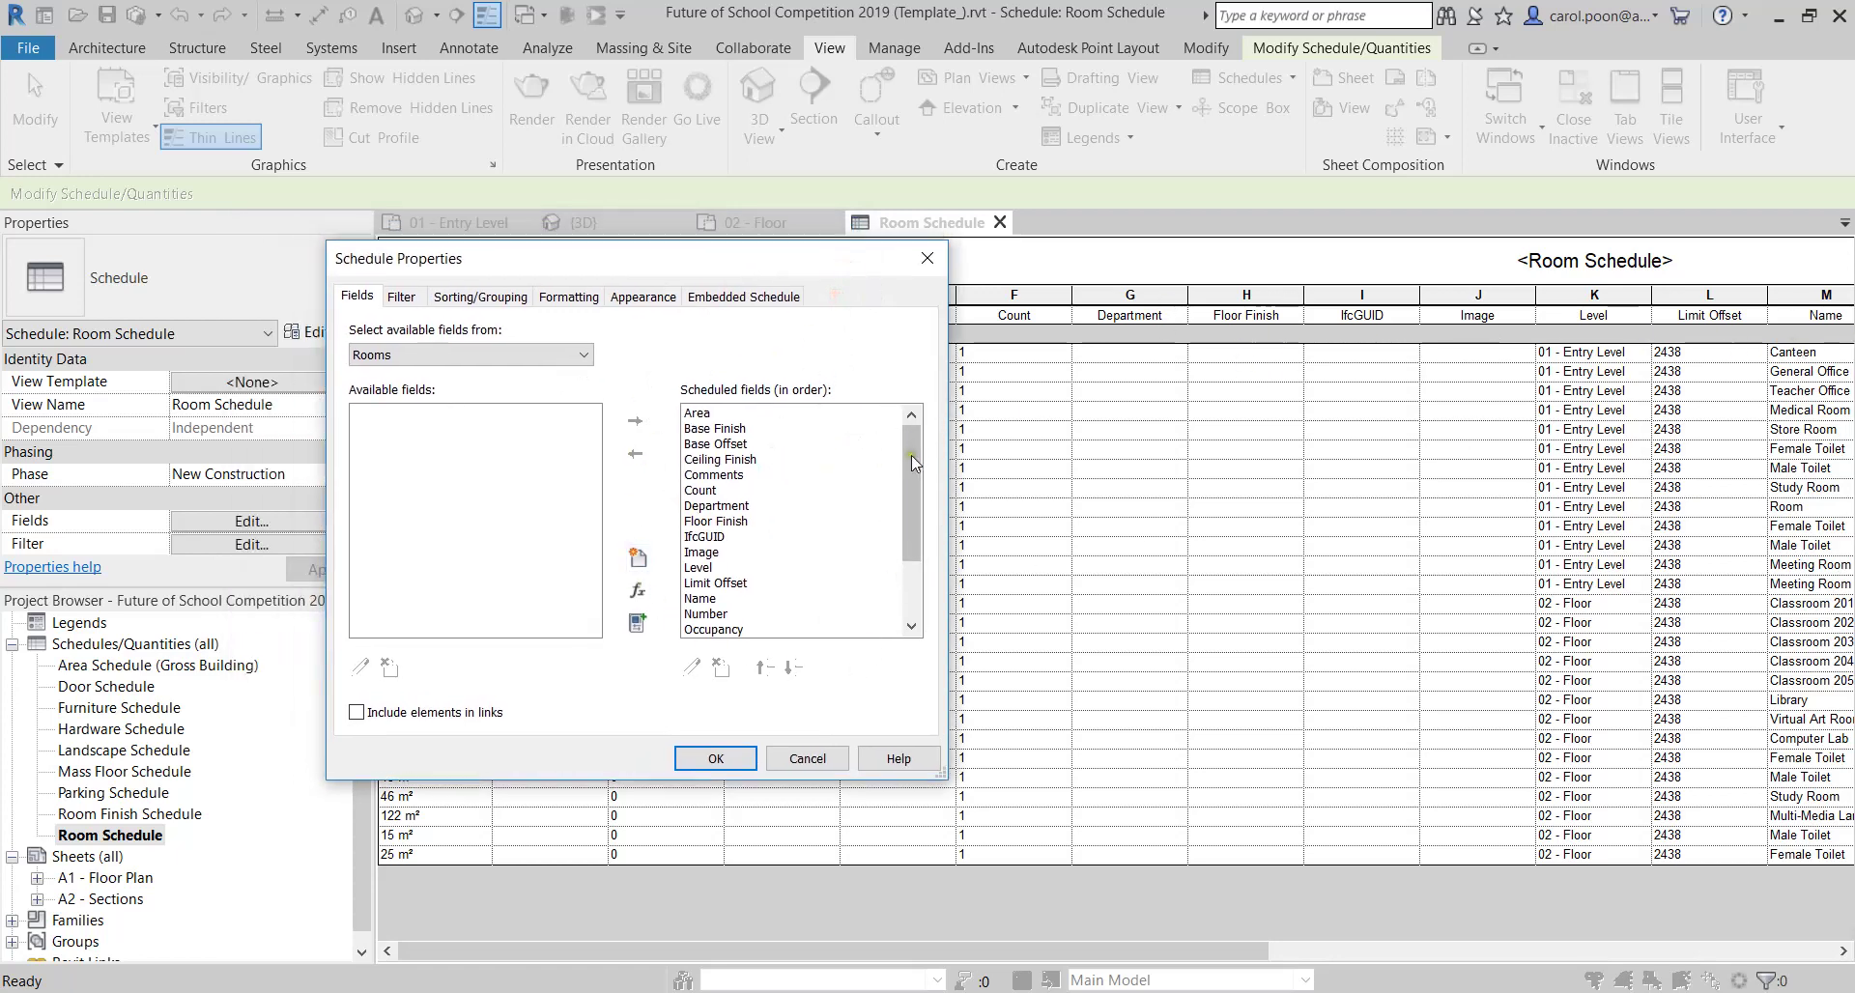
pyautogui.moveTo(913, 456)
pyautogui.mouseDown()
pyautogui.moveTo(870, 585)
pyautogui.moveTo(907, 388)
pyautogui.mouseUp()
pyautogui.moveTo(745, 263); pyautogui.dragTo(919, 286)
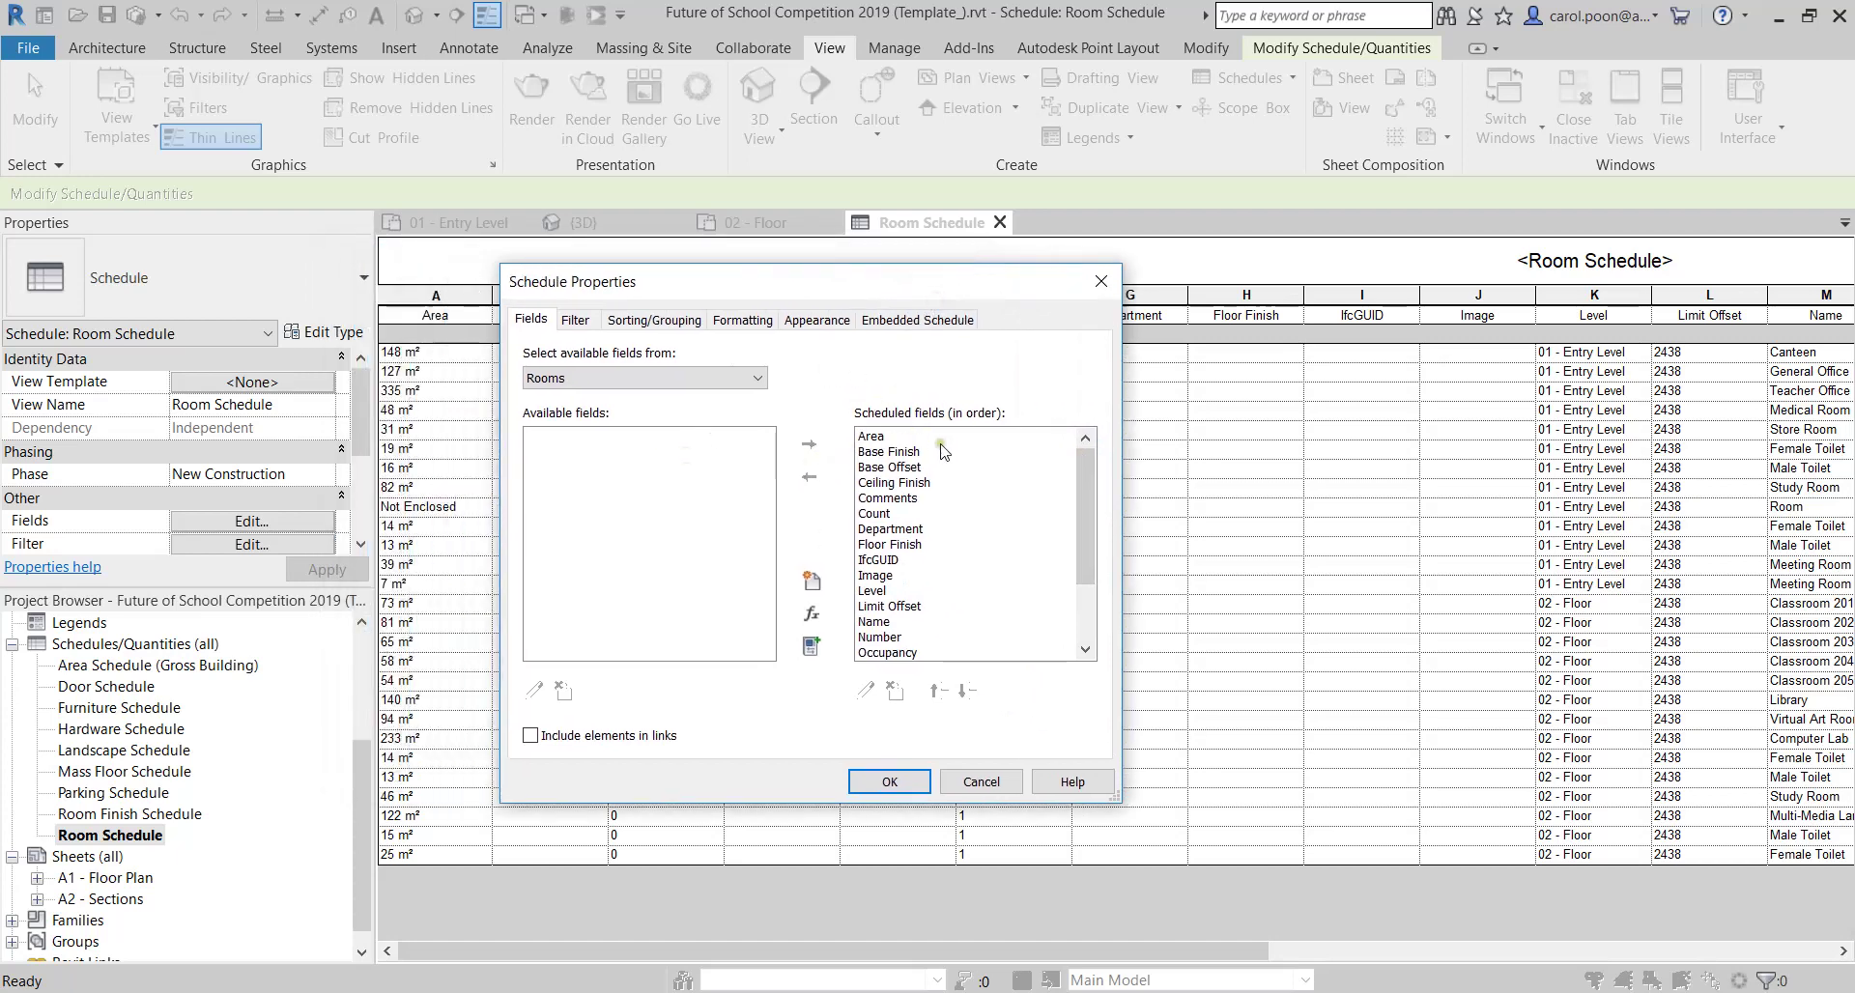
pyautogui.moveTo(828, 293); pyautogui.dragTo(1153, 403)
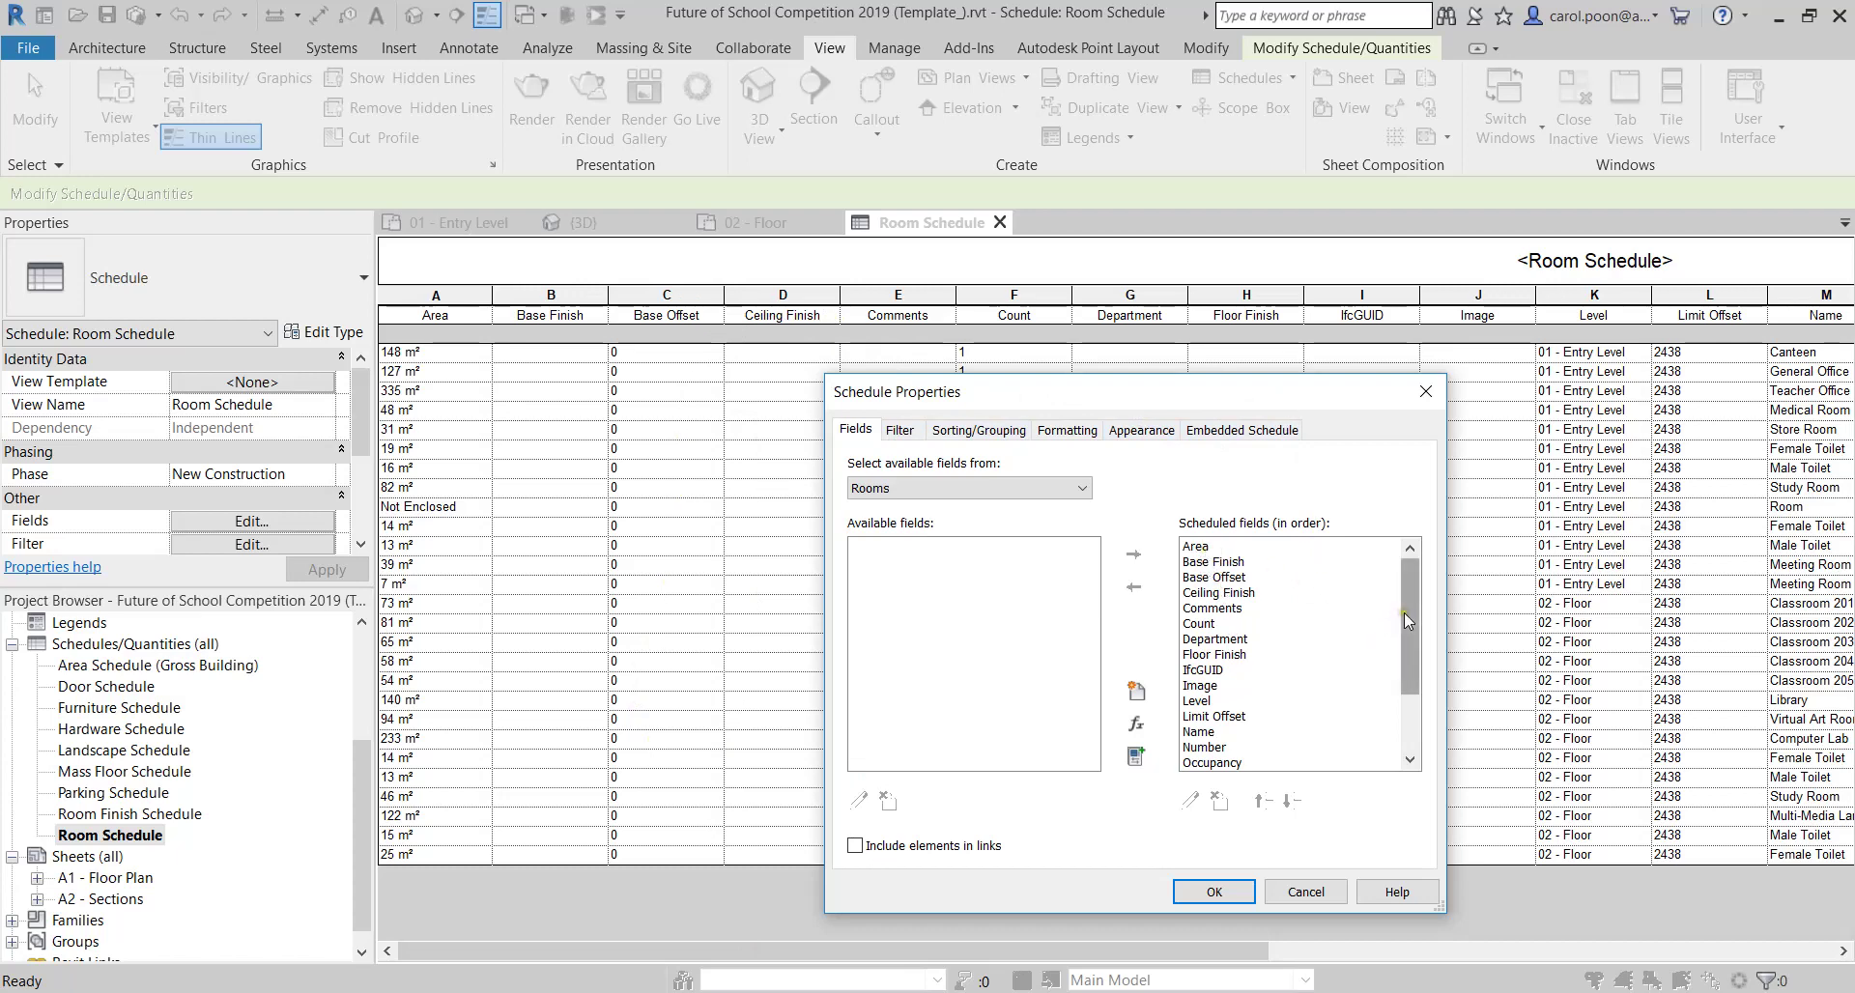
pyautogui.moveTo(1405, 613); pyautogui.dragTo(1405, 641)
pyautogui.click(1220, 654)
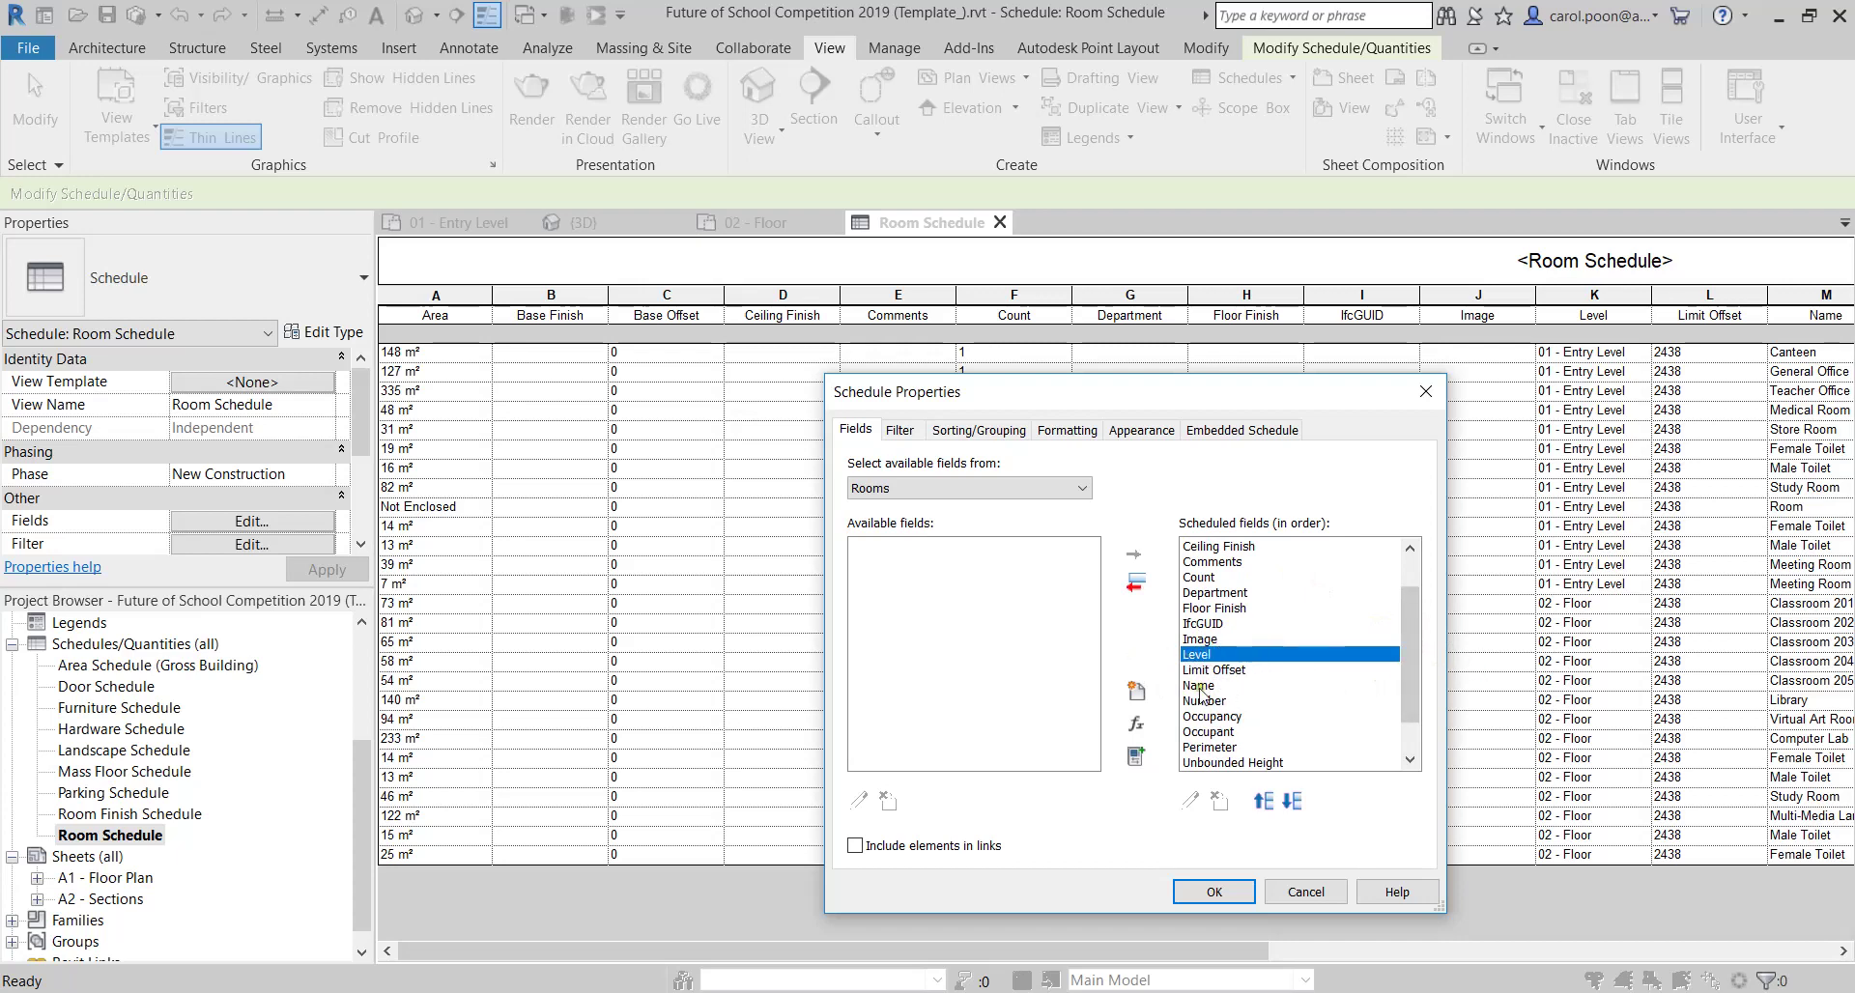
pyautogui.moveTo(1407, 692); pyautogui.dragTo(1411, 730)
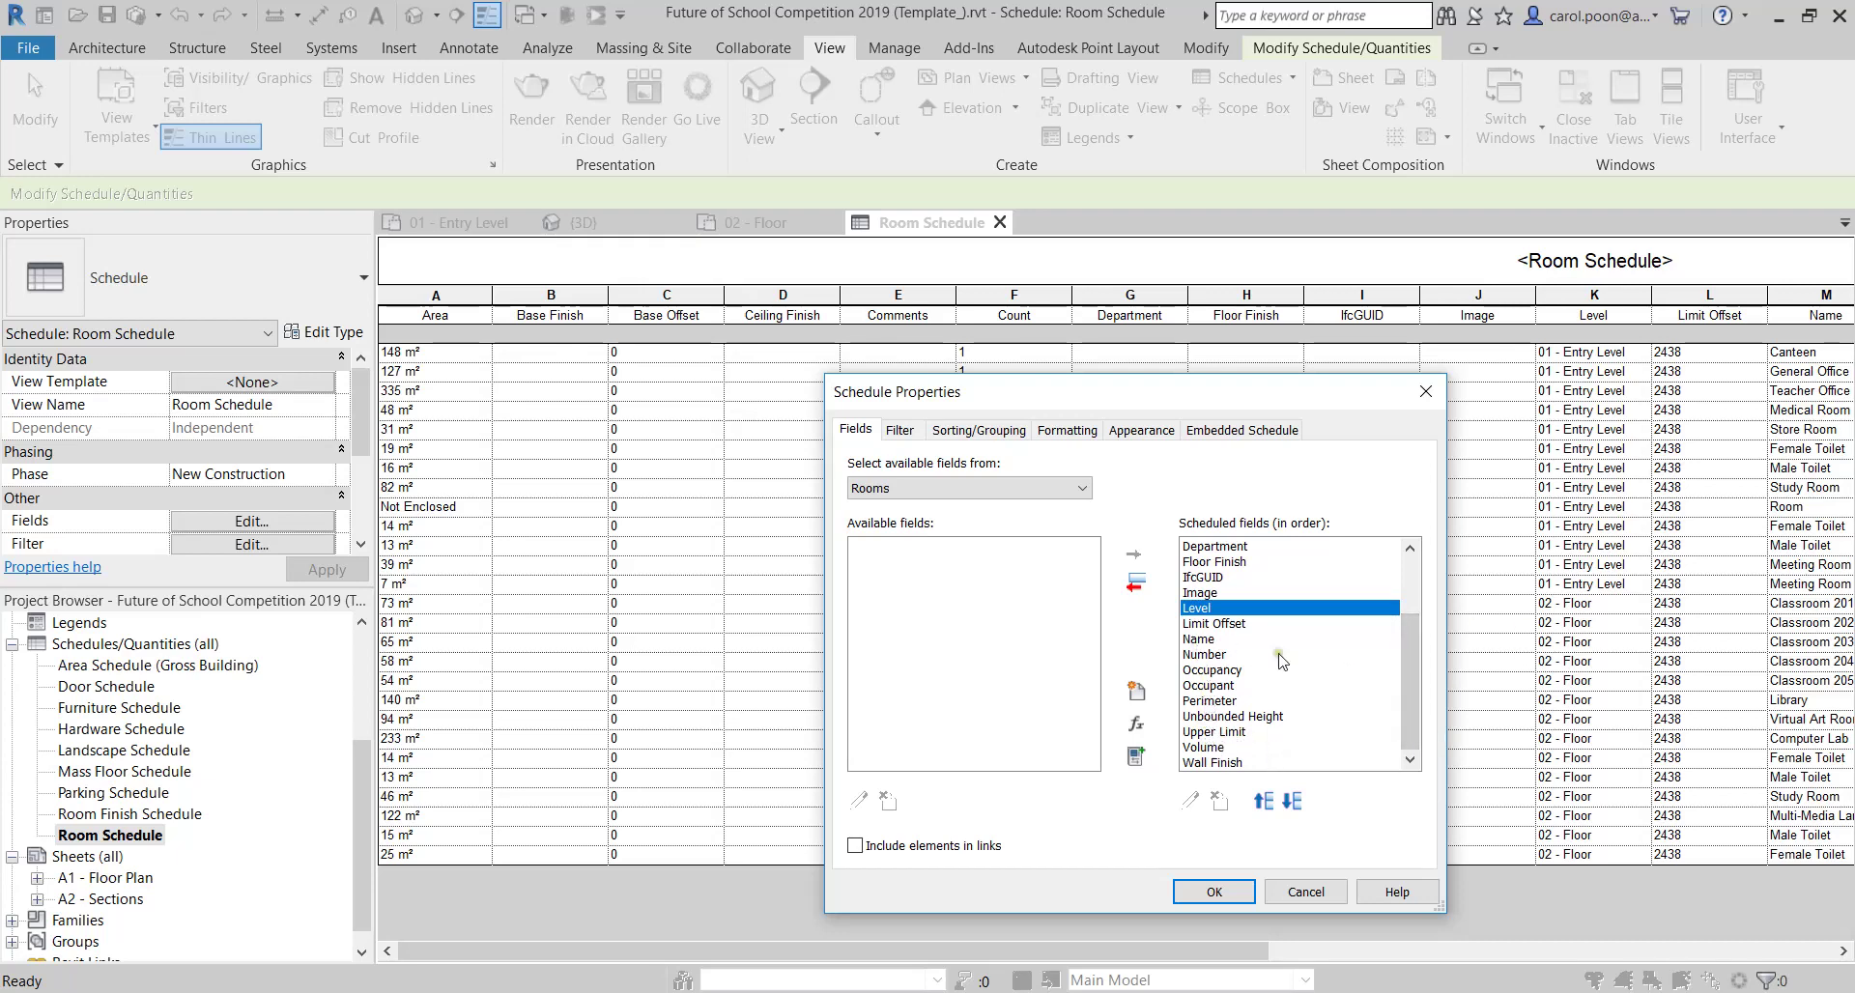
pyautogui.moveTo(1407, 664); pyautogui.dragTo(1407, 575)
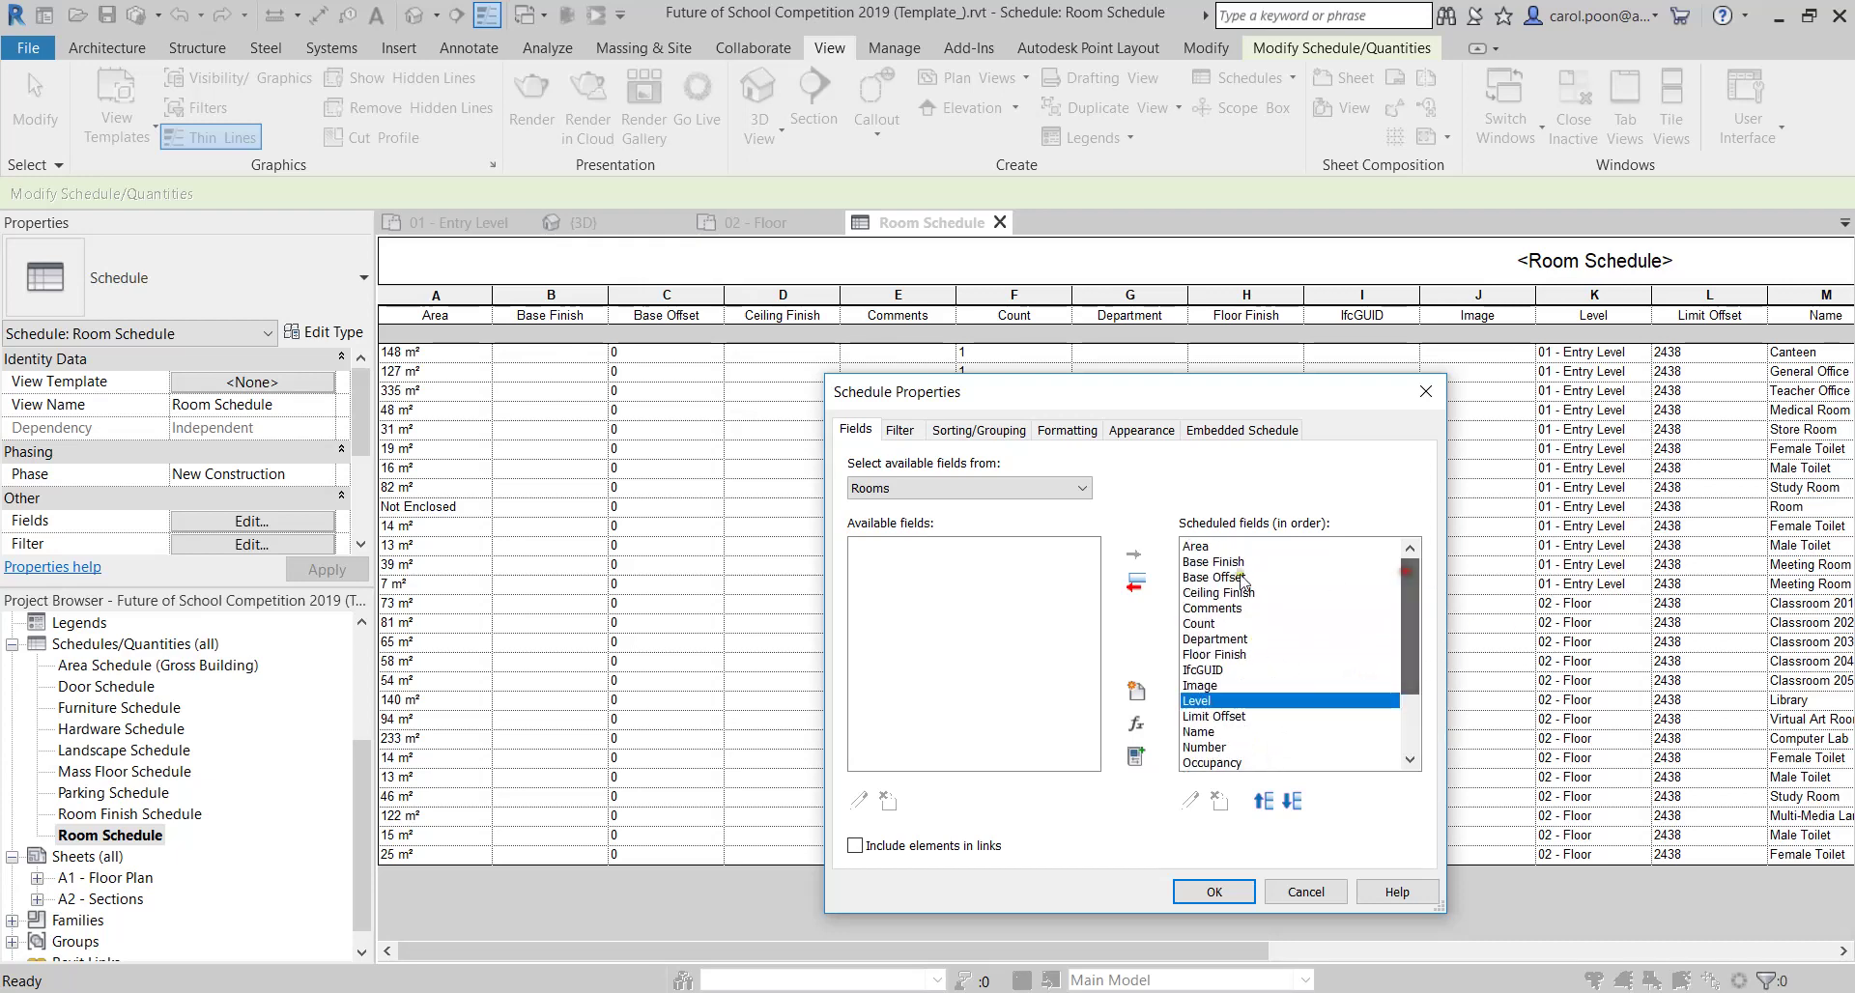
pyautogui.click(1225, 561)
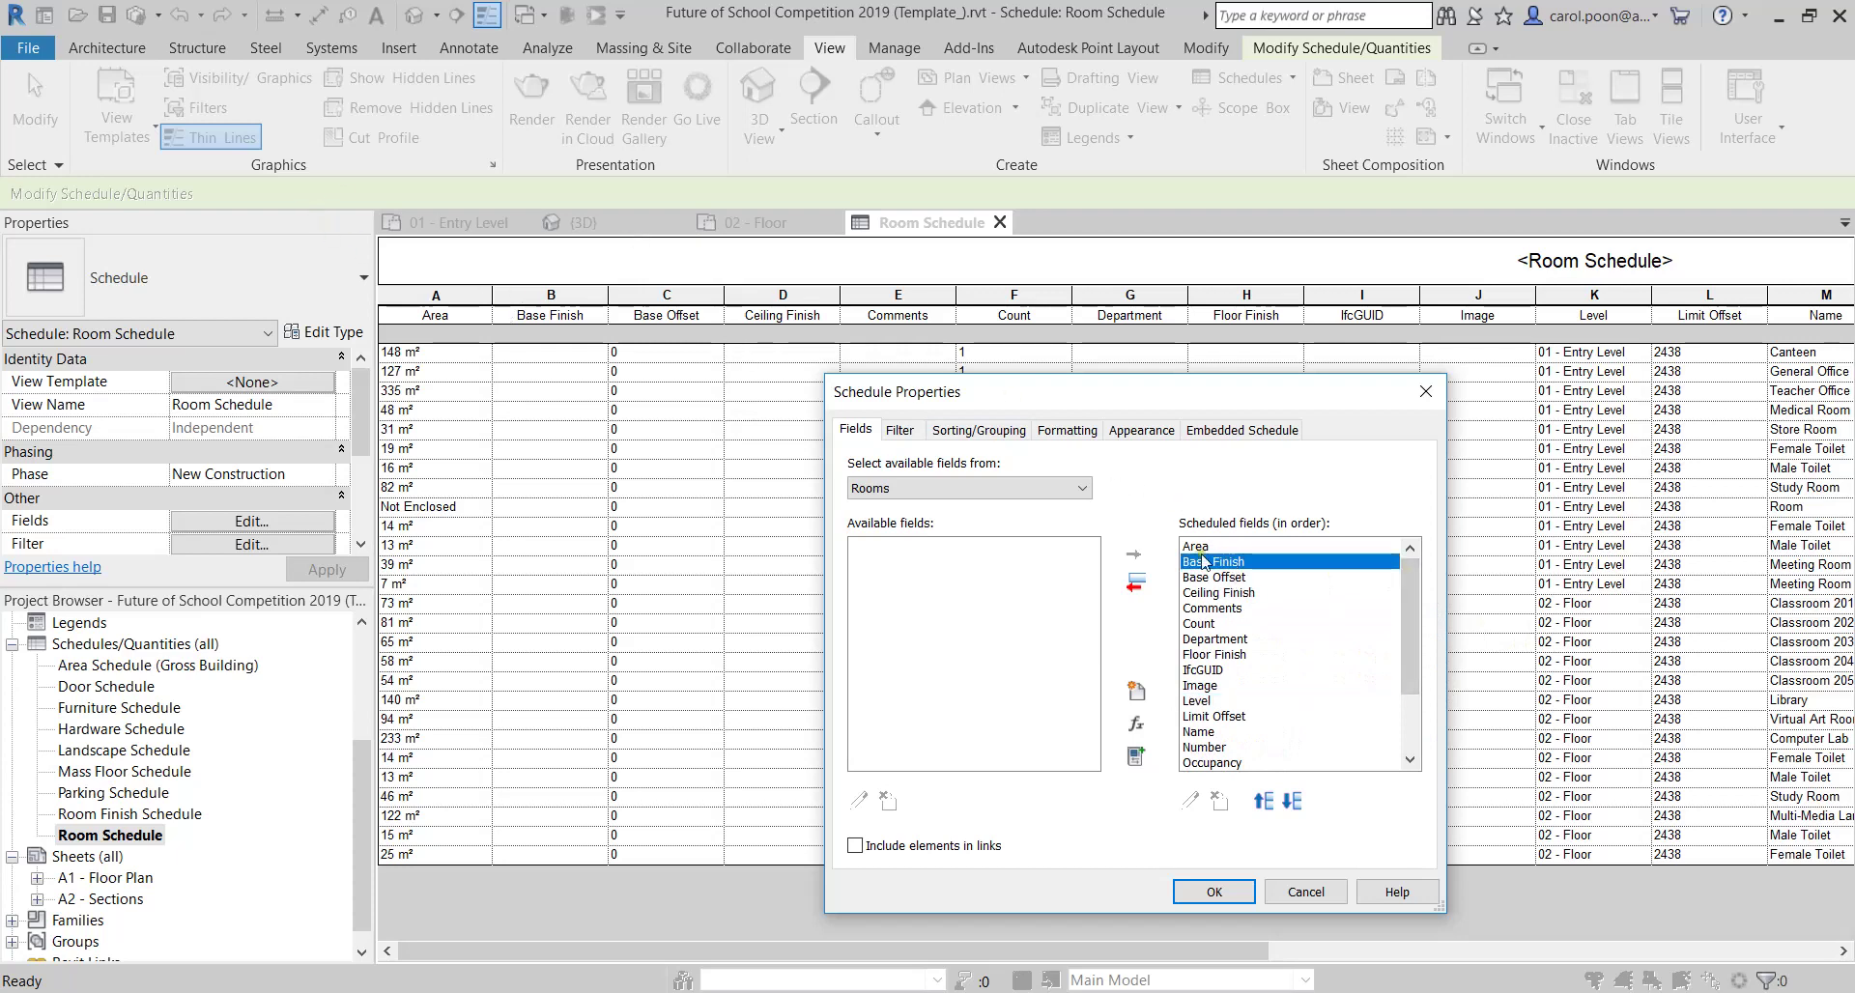
pyautogui.click(1138, 583)
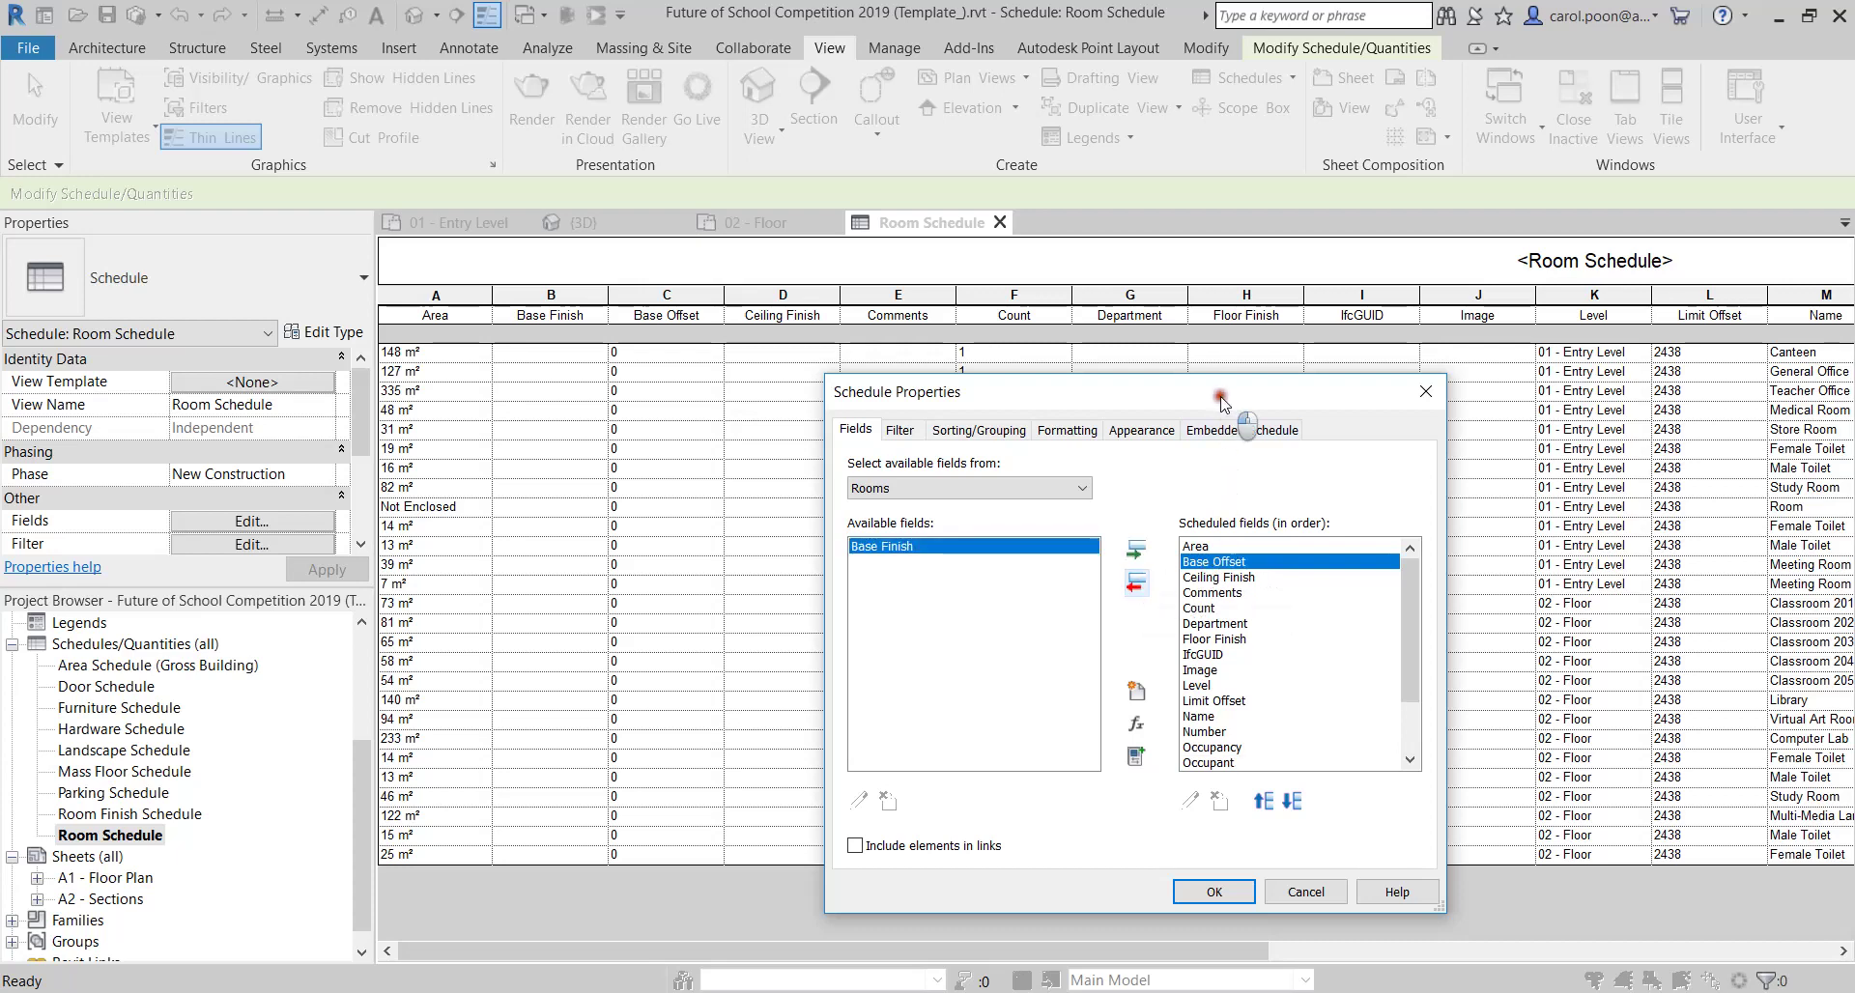
# Remove the Base Offset through Image fields and Limit Offset from the schedule.
pyautogui.moveTo(1222, 398)
pyautogui.mouseDown()
pyautogui.moveTo(1119, 565)
pyautogui.moveTo(1474, 500)
pyautogui.mouseUp()
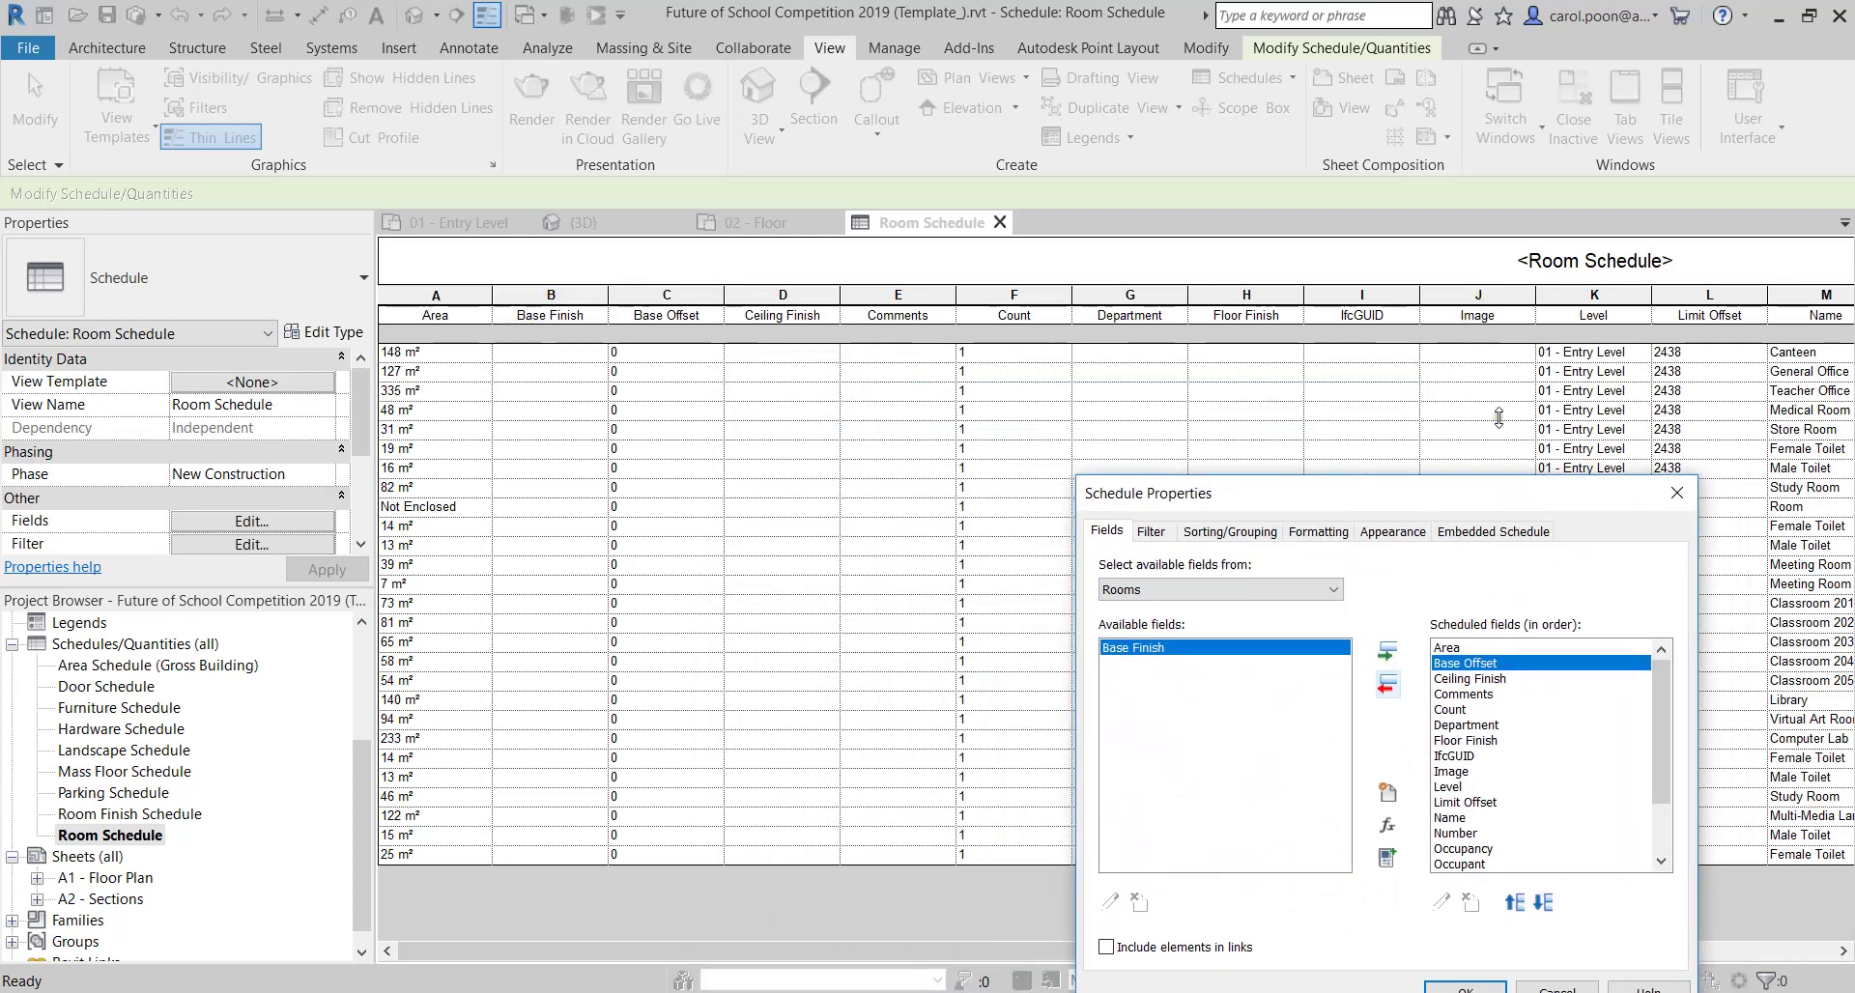
pyautogui.moveTo(1503, 502); pyautogui.dragTo(1249, 372)
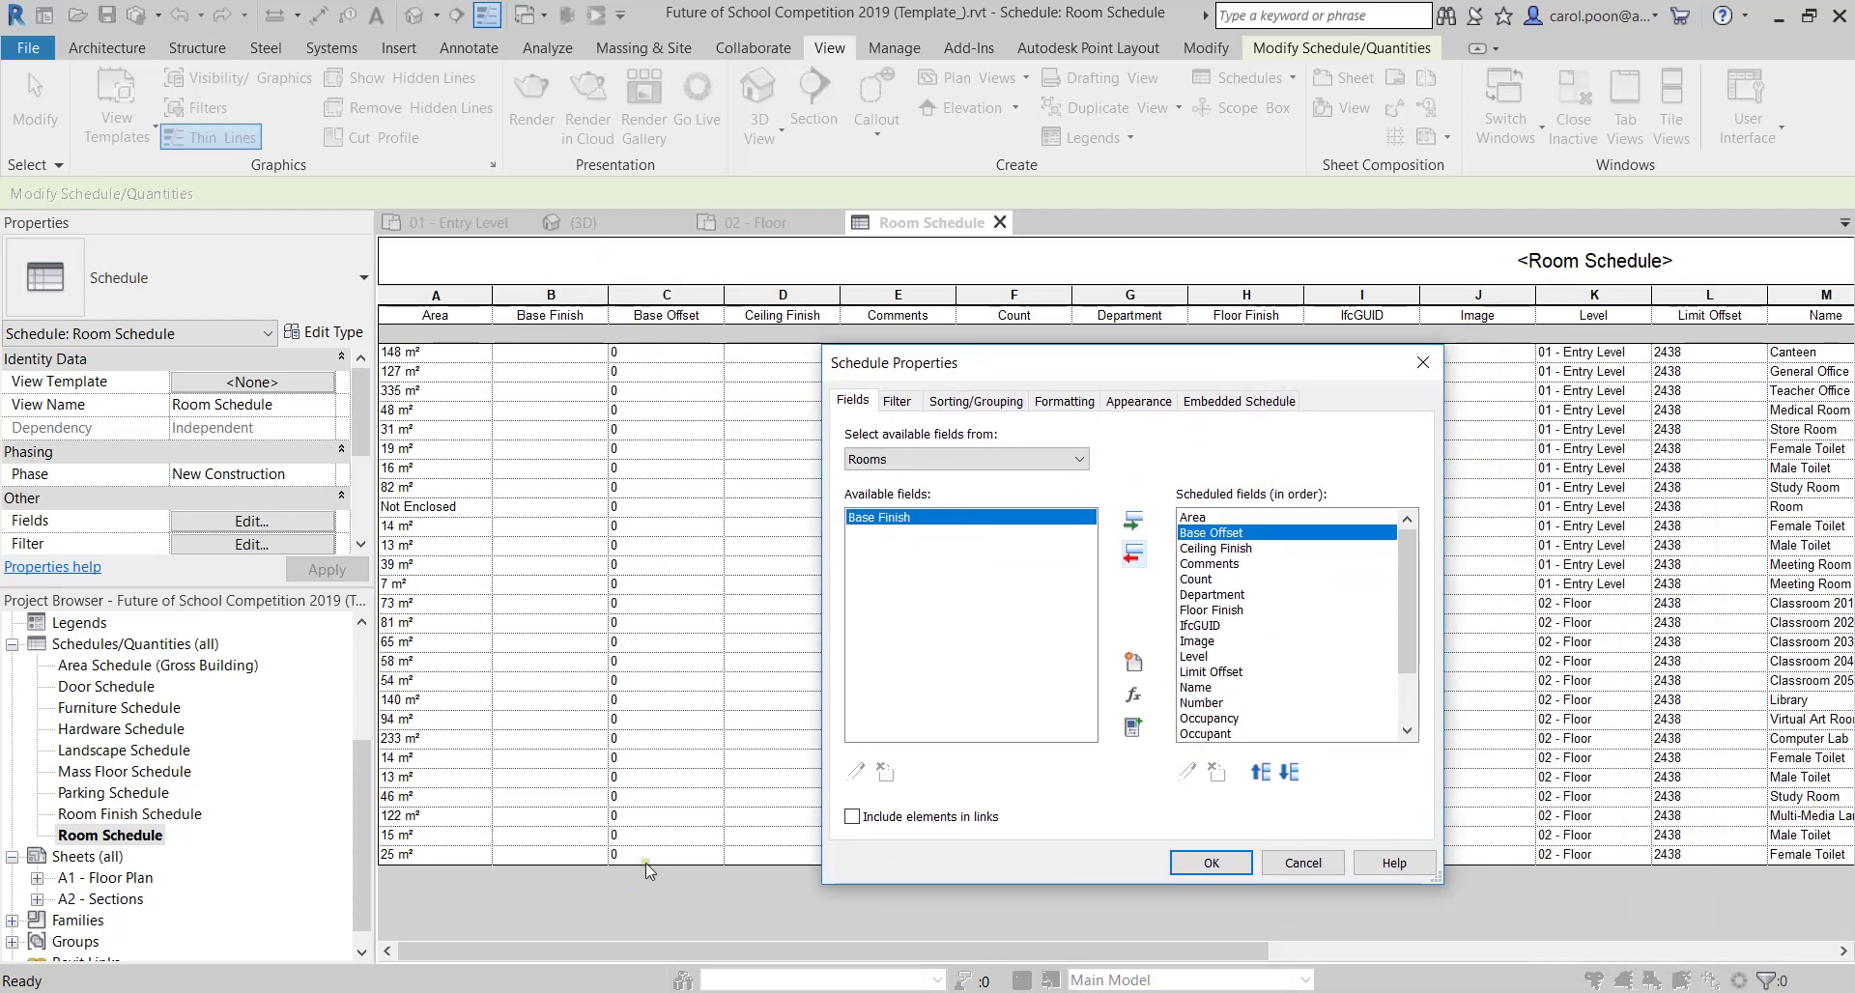
pyautogui.keyDown('shift'); pyautogui.click(1214, 642); pyautogui.keyUp('shift')
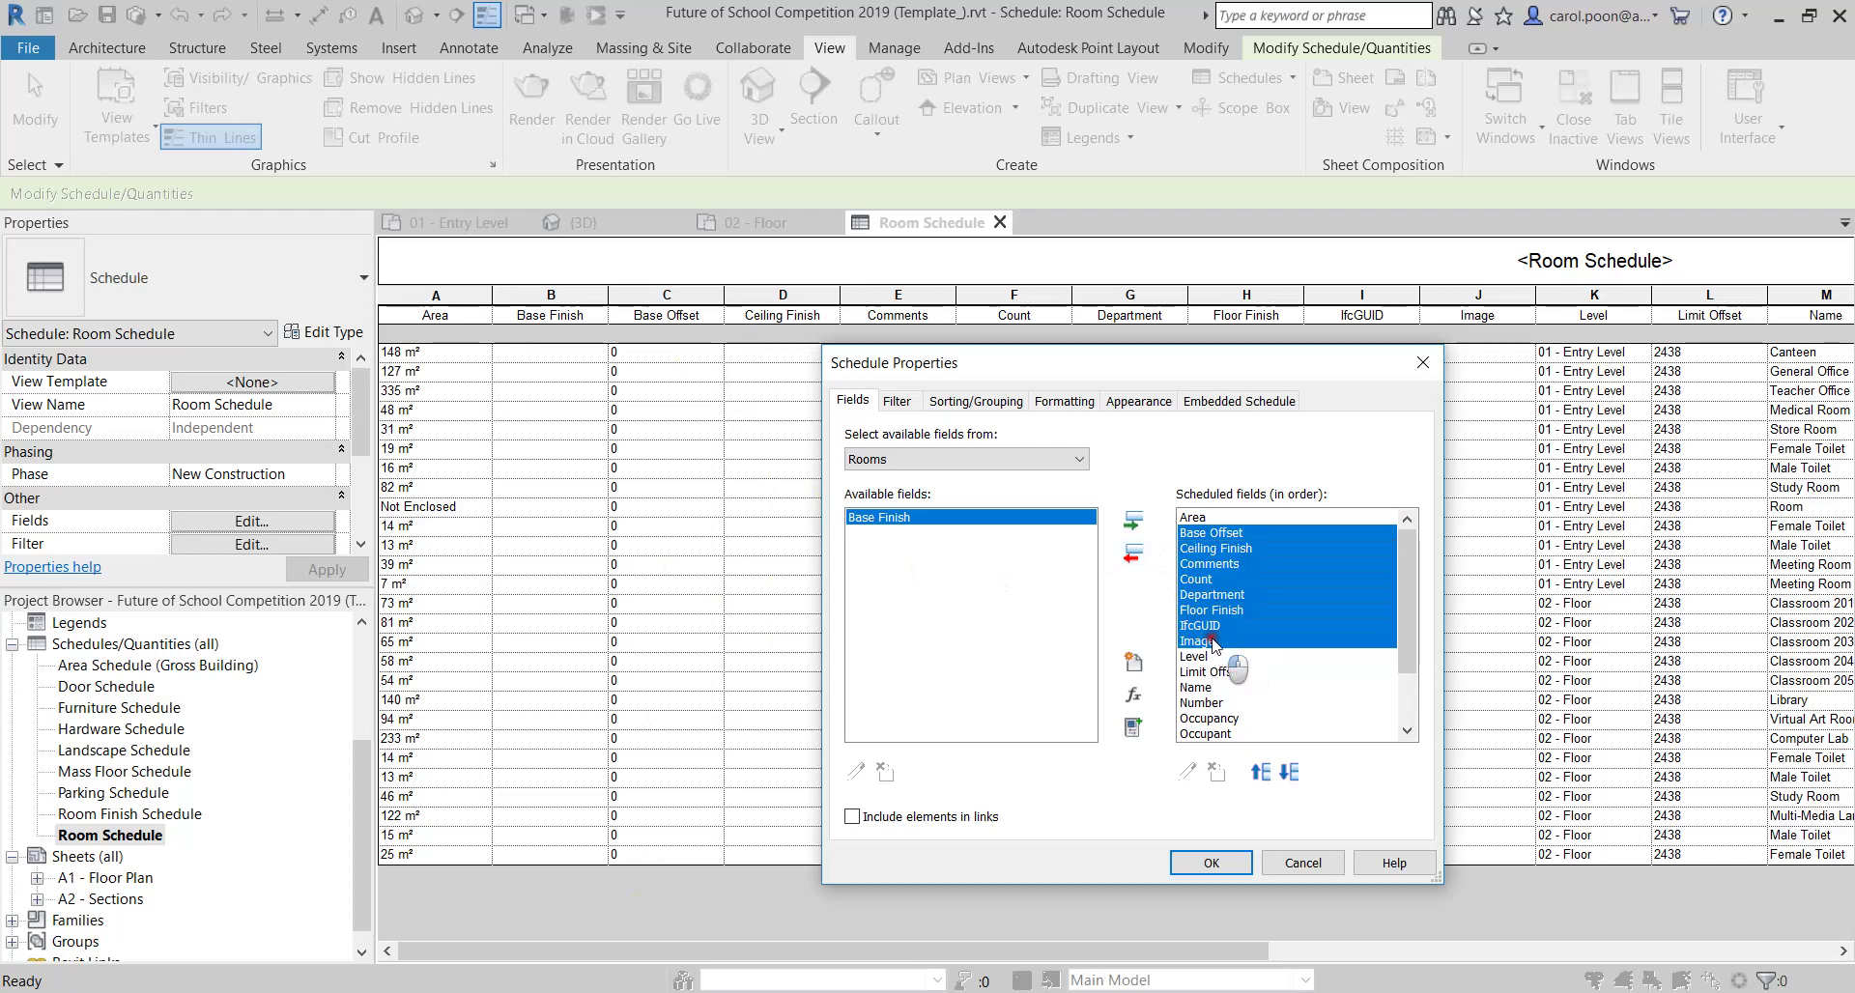
pyautogui.click(1132, 558)
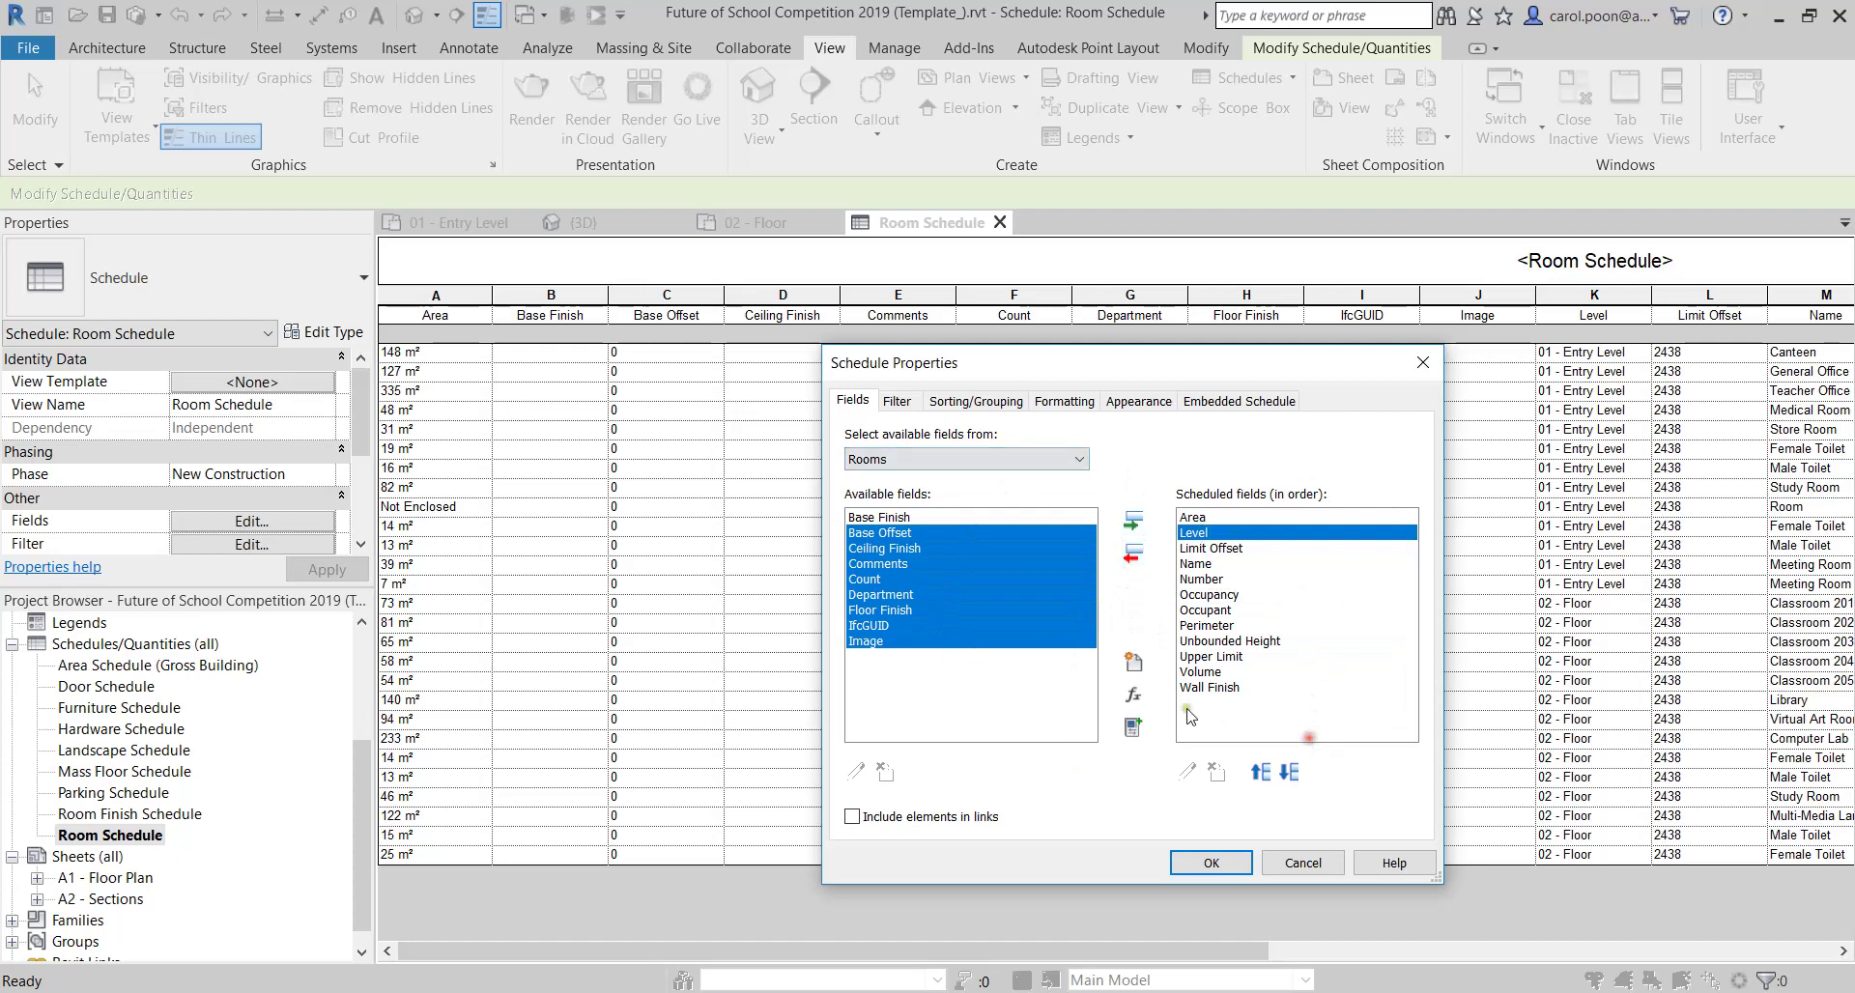
pyautogui.click(907, 720)
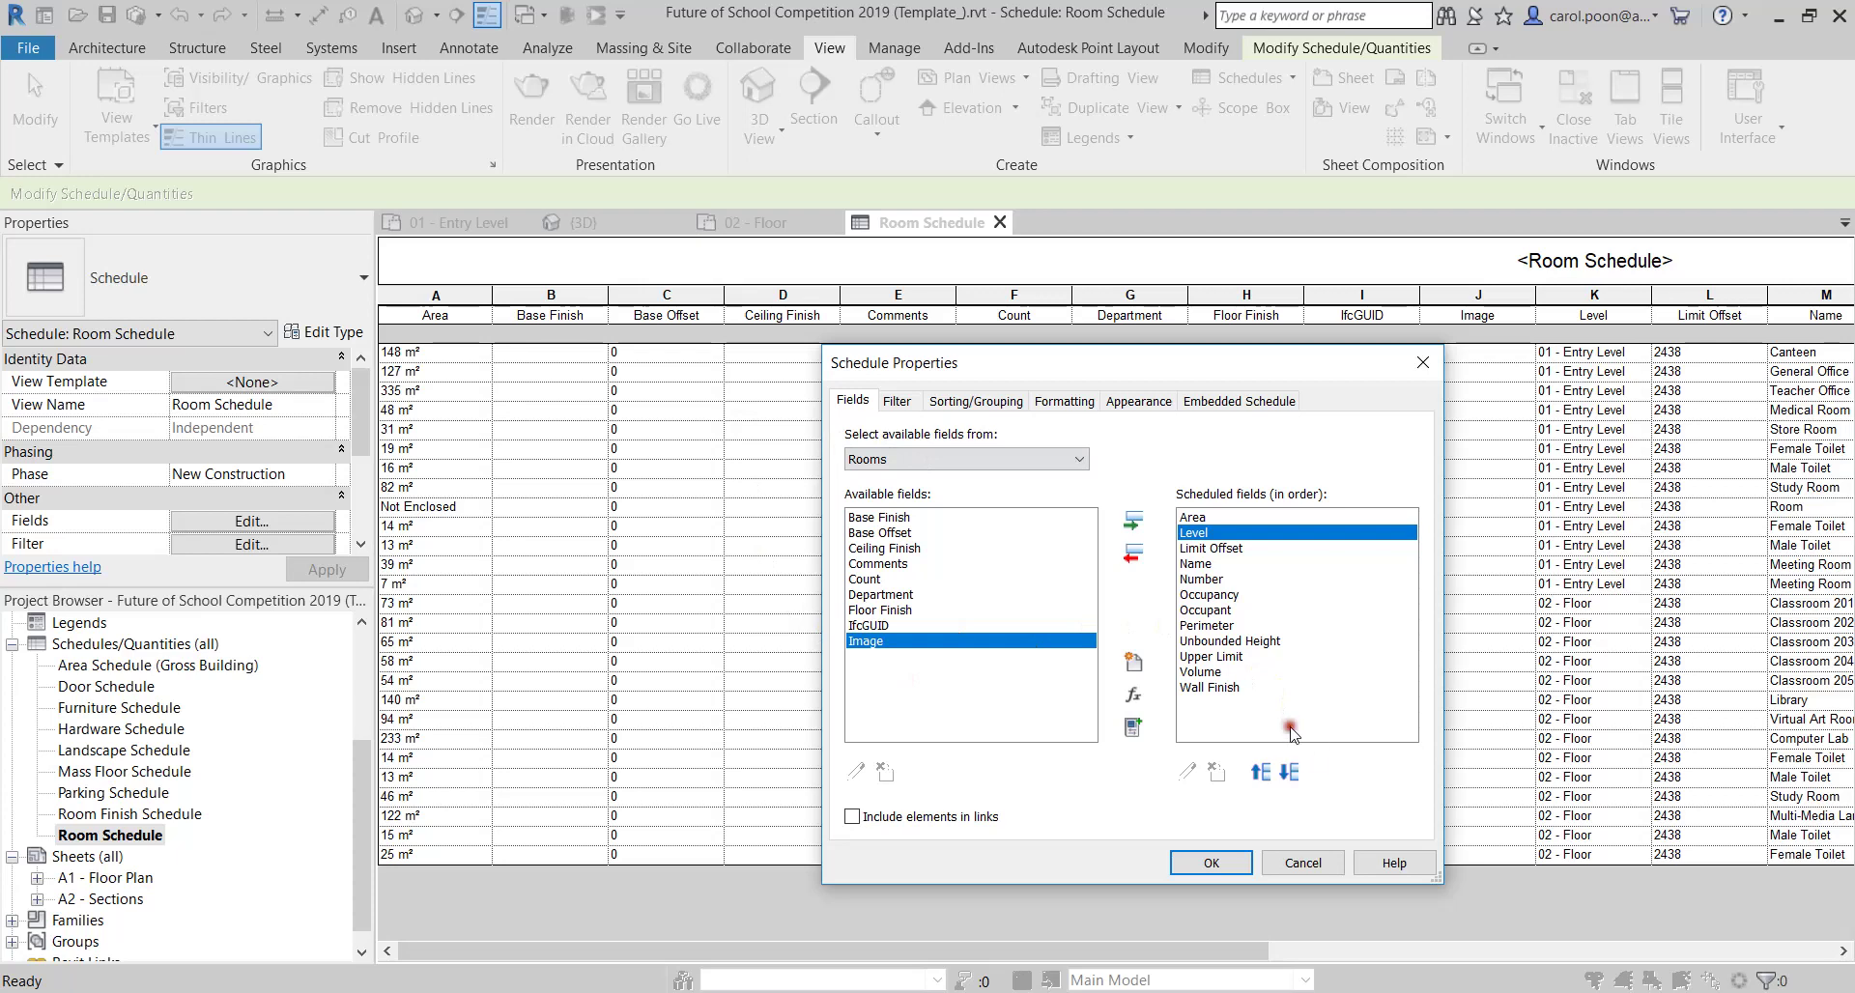
pyautogui.moveTo(1300, 365); pyautogui.dragTo(933, 382)
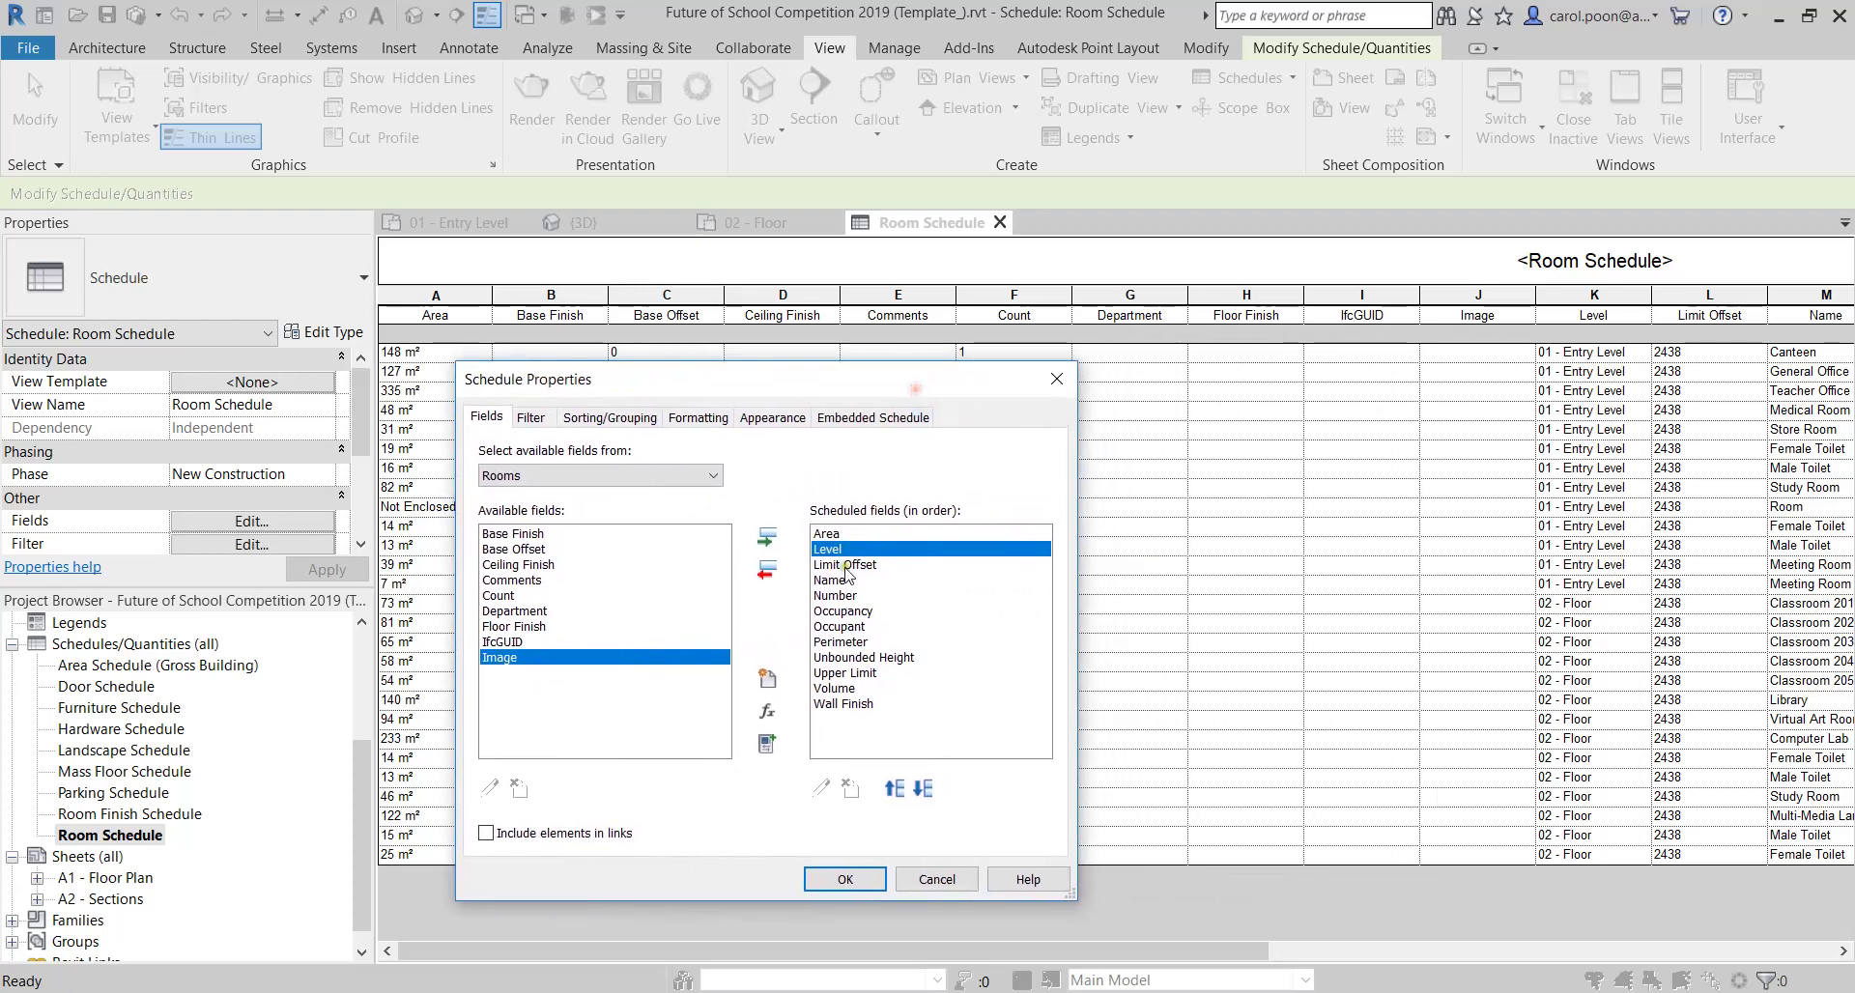
pyautogui.click(845, 566)
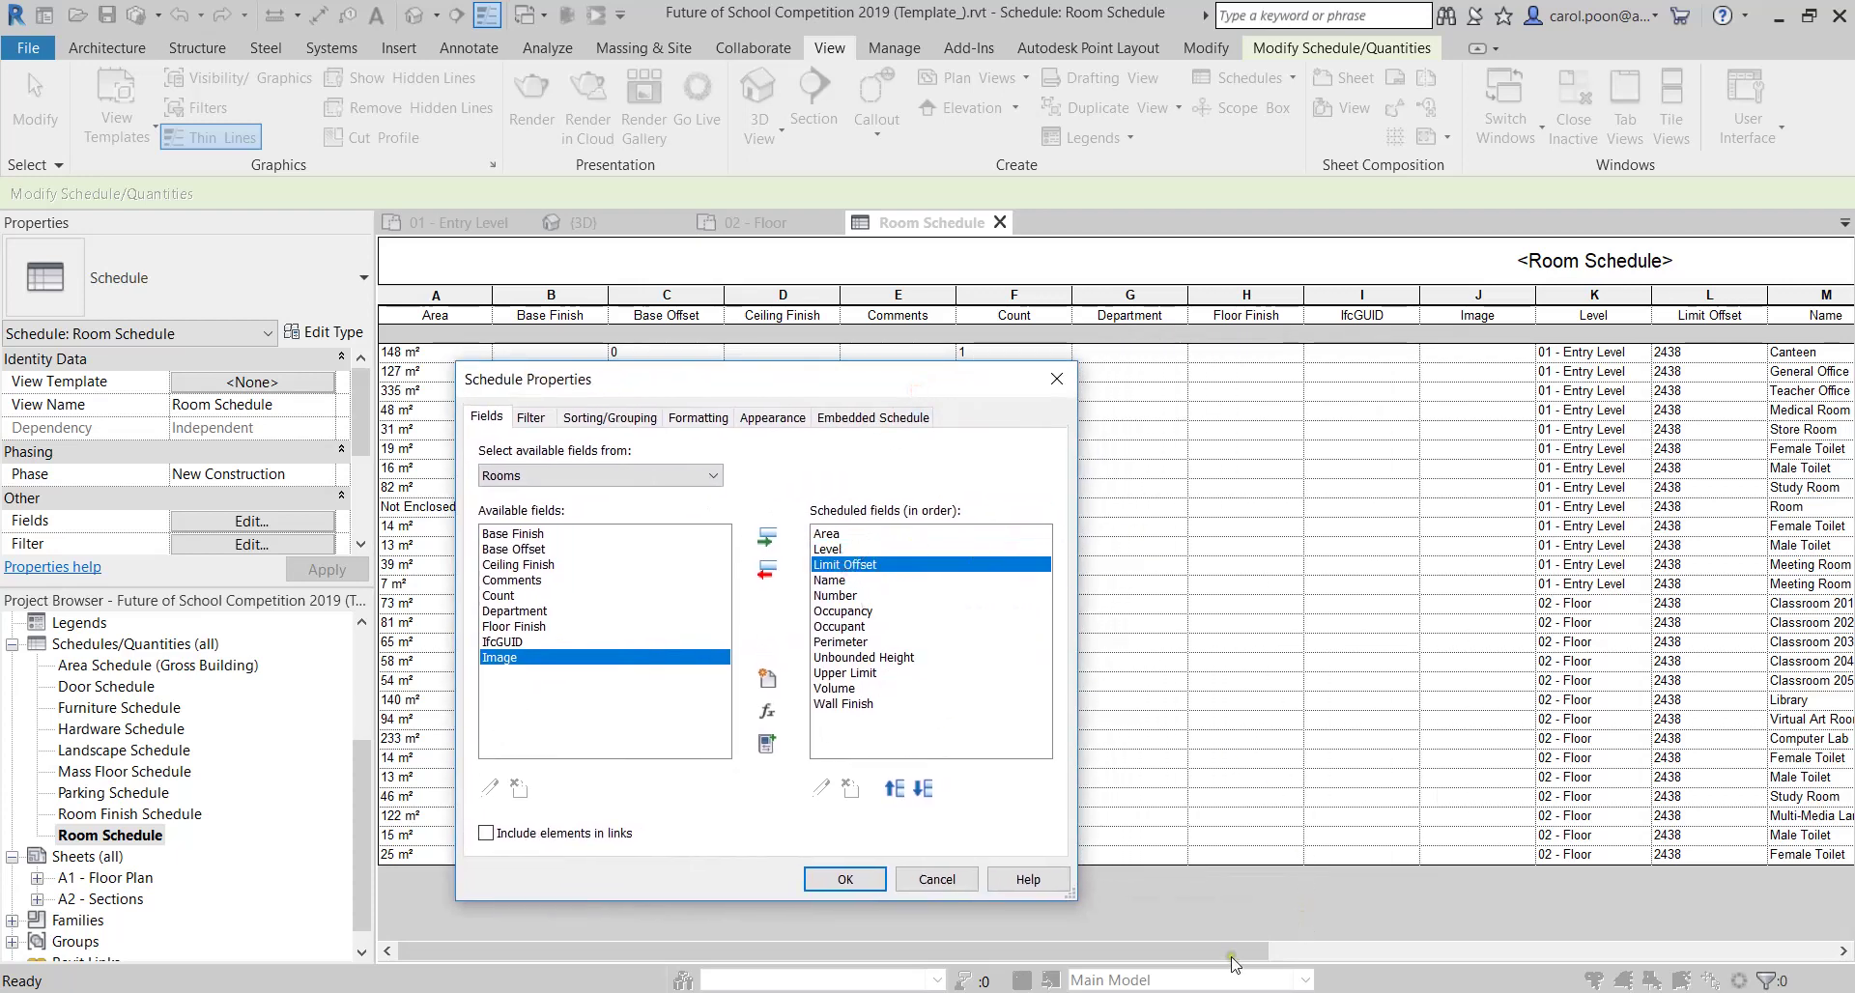
pyautogui.click(771, 580)
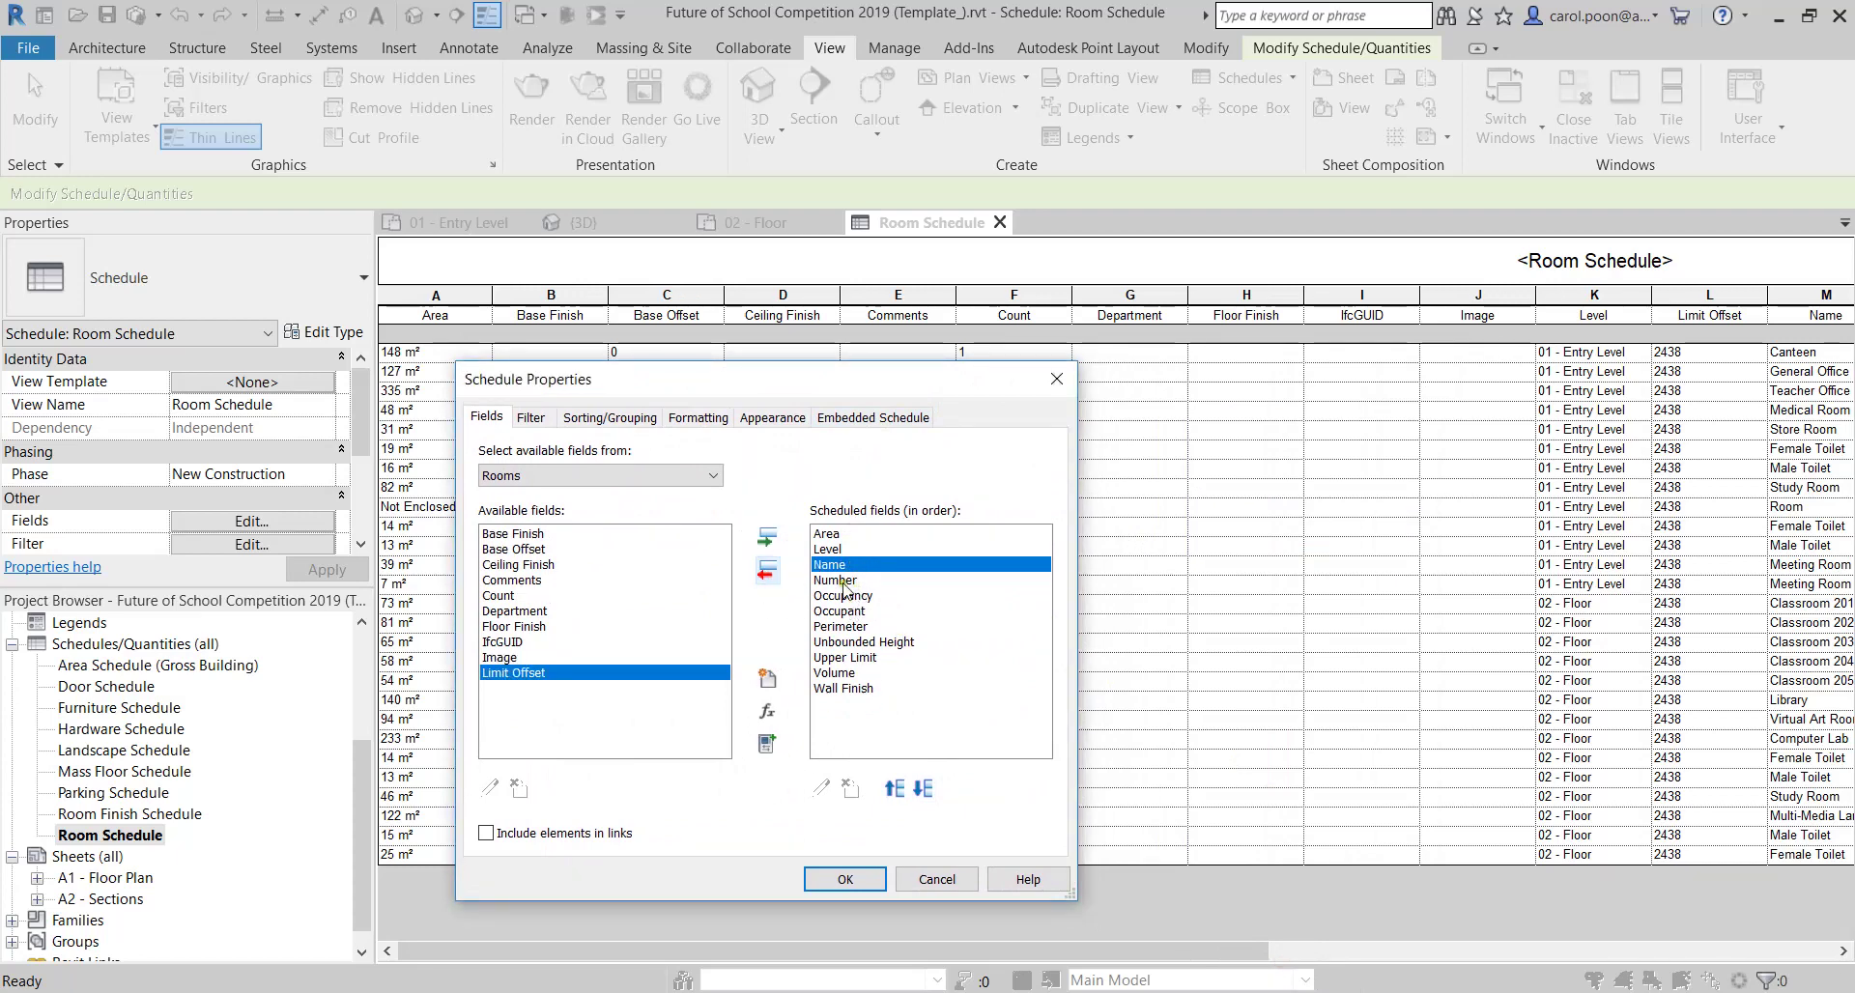
# Remove Occupancy, Occupant, Unbounded Height, Upper Limit and Volume from the scheduled fields.
pyautogui.moveTo(843, 584); pyautogui.dragTo(841, 596)
pyautogui.click(842, 595)
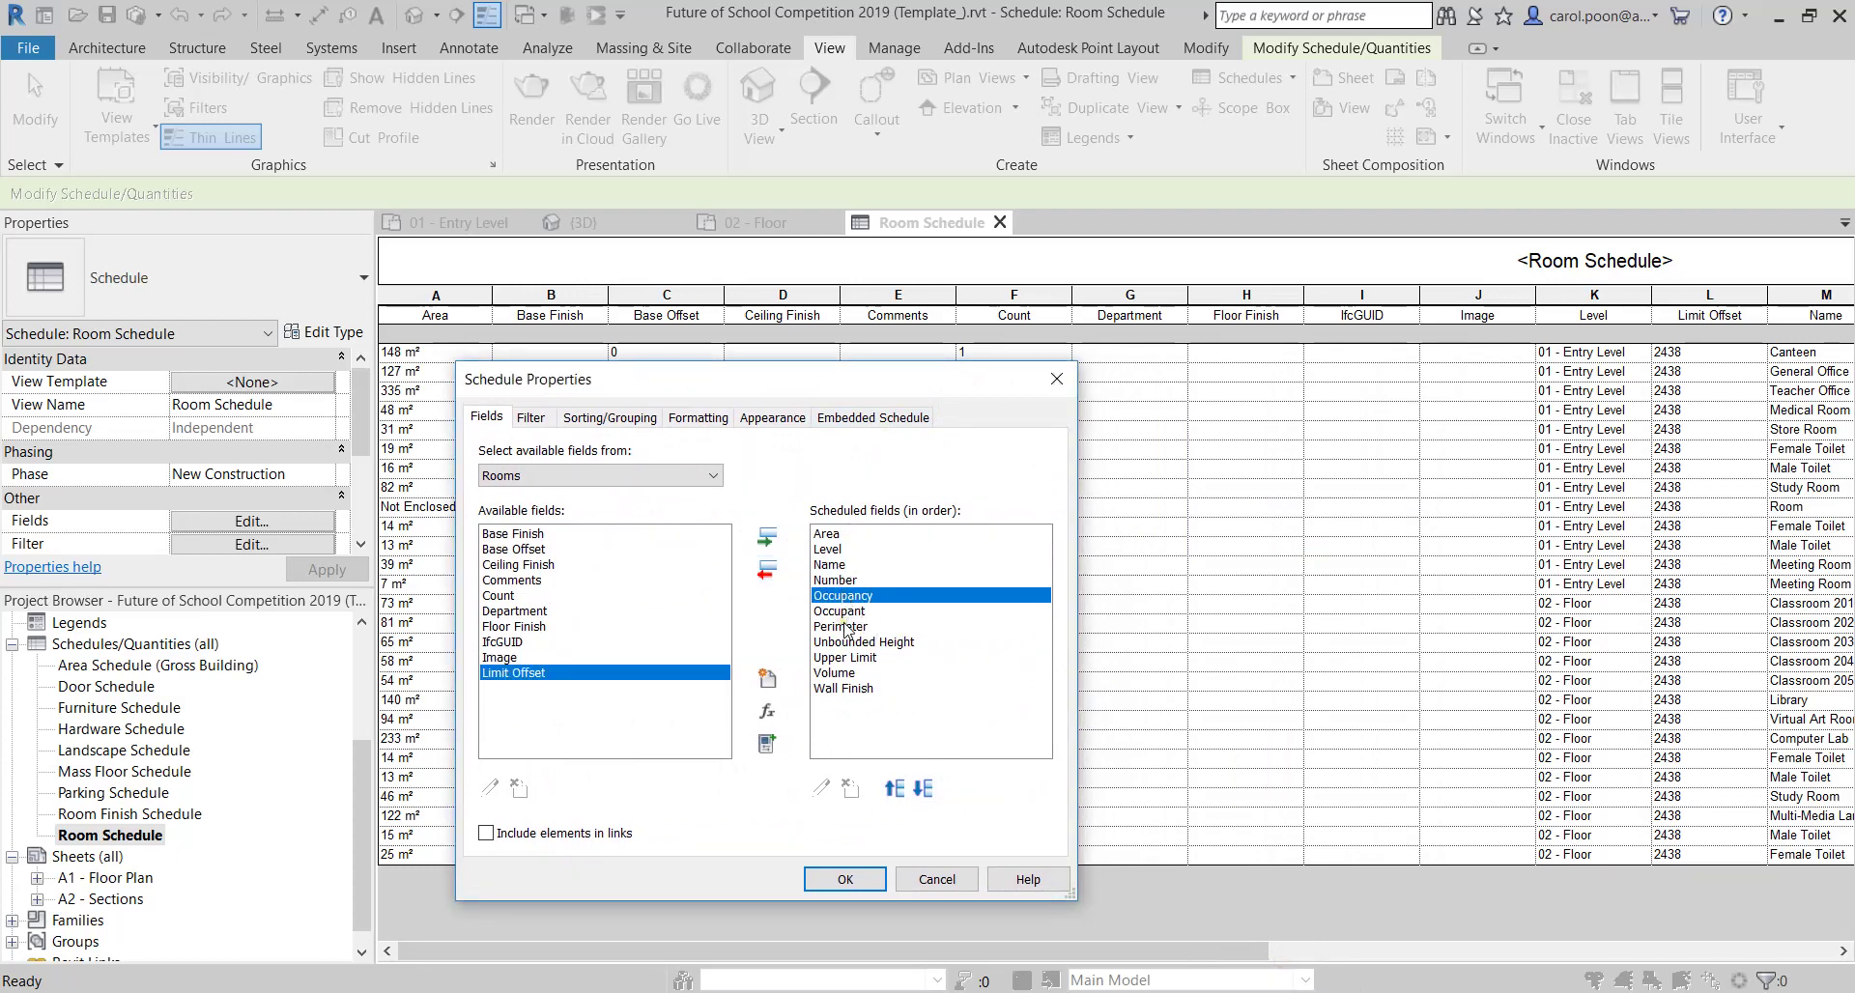
pyautogui.click(838, 612)
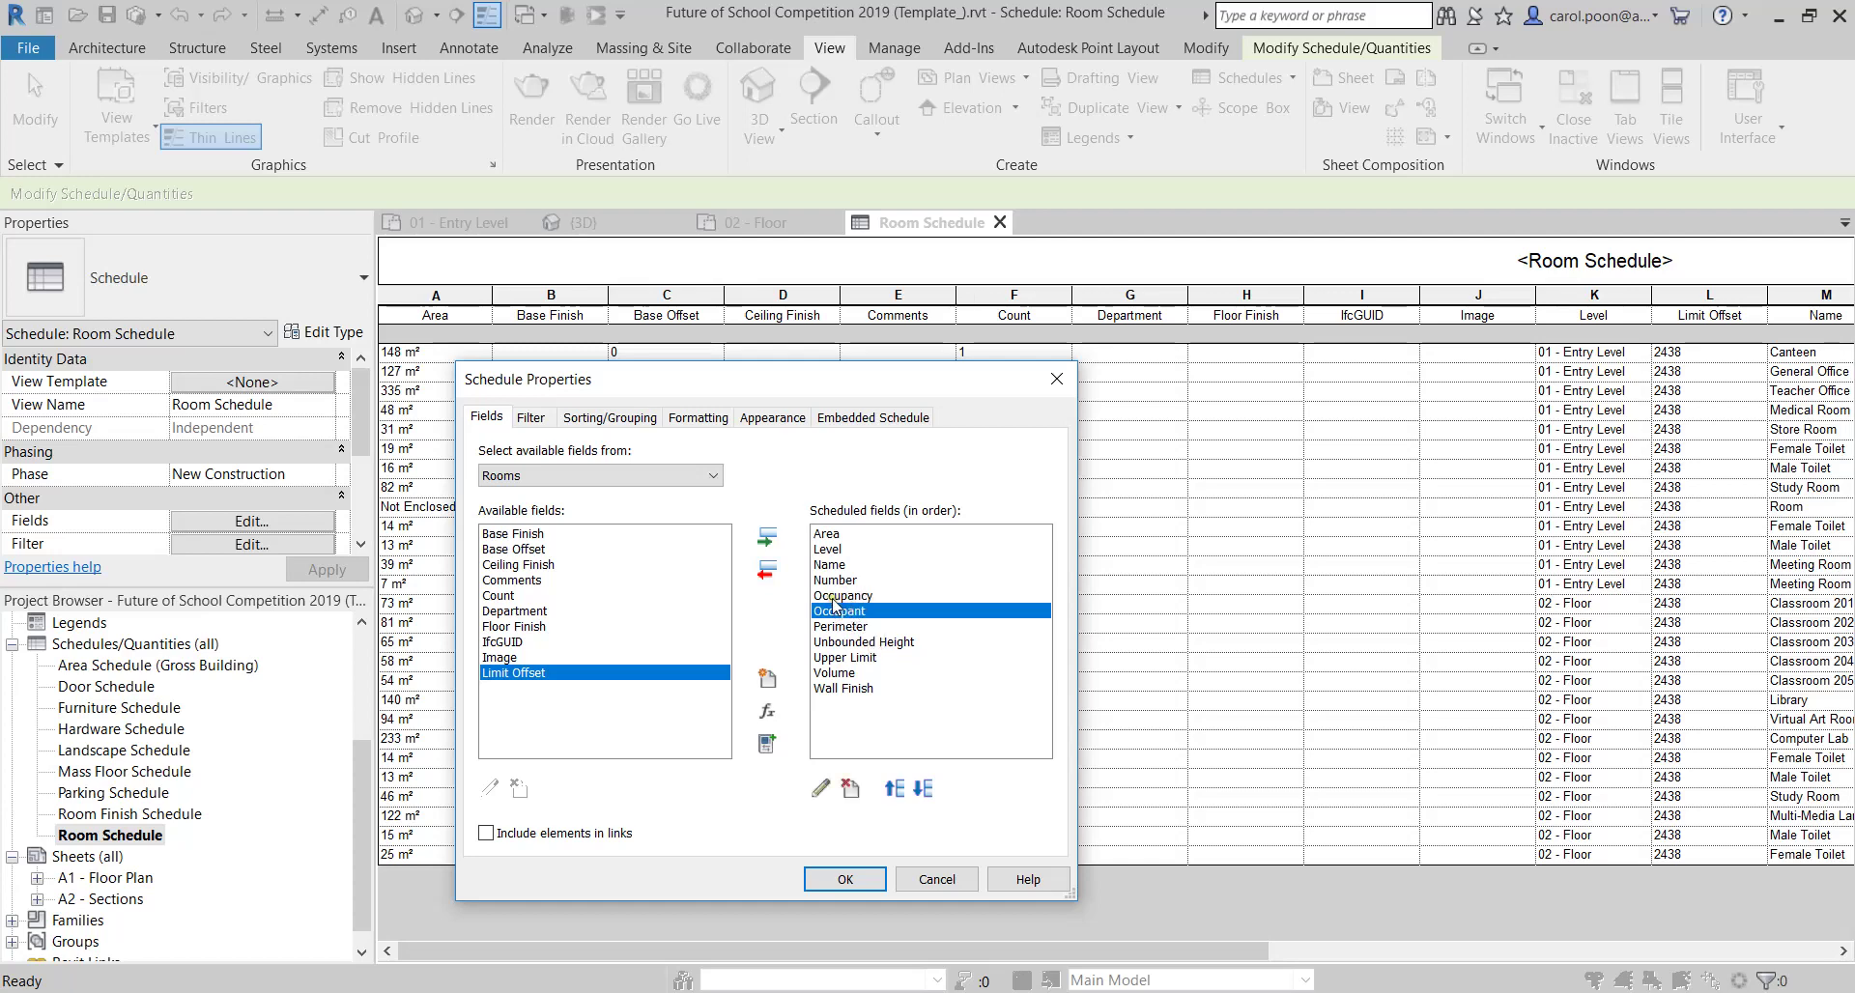
pyautogui.keyDown('shift'); pyautogui.click(835, 598); pyautogui.keyUp('shift')
pyautogui.click(766, 570)
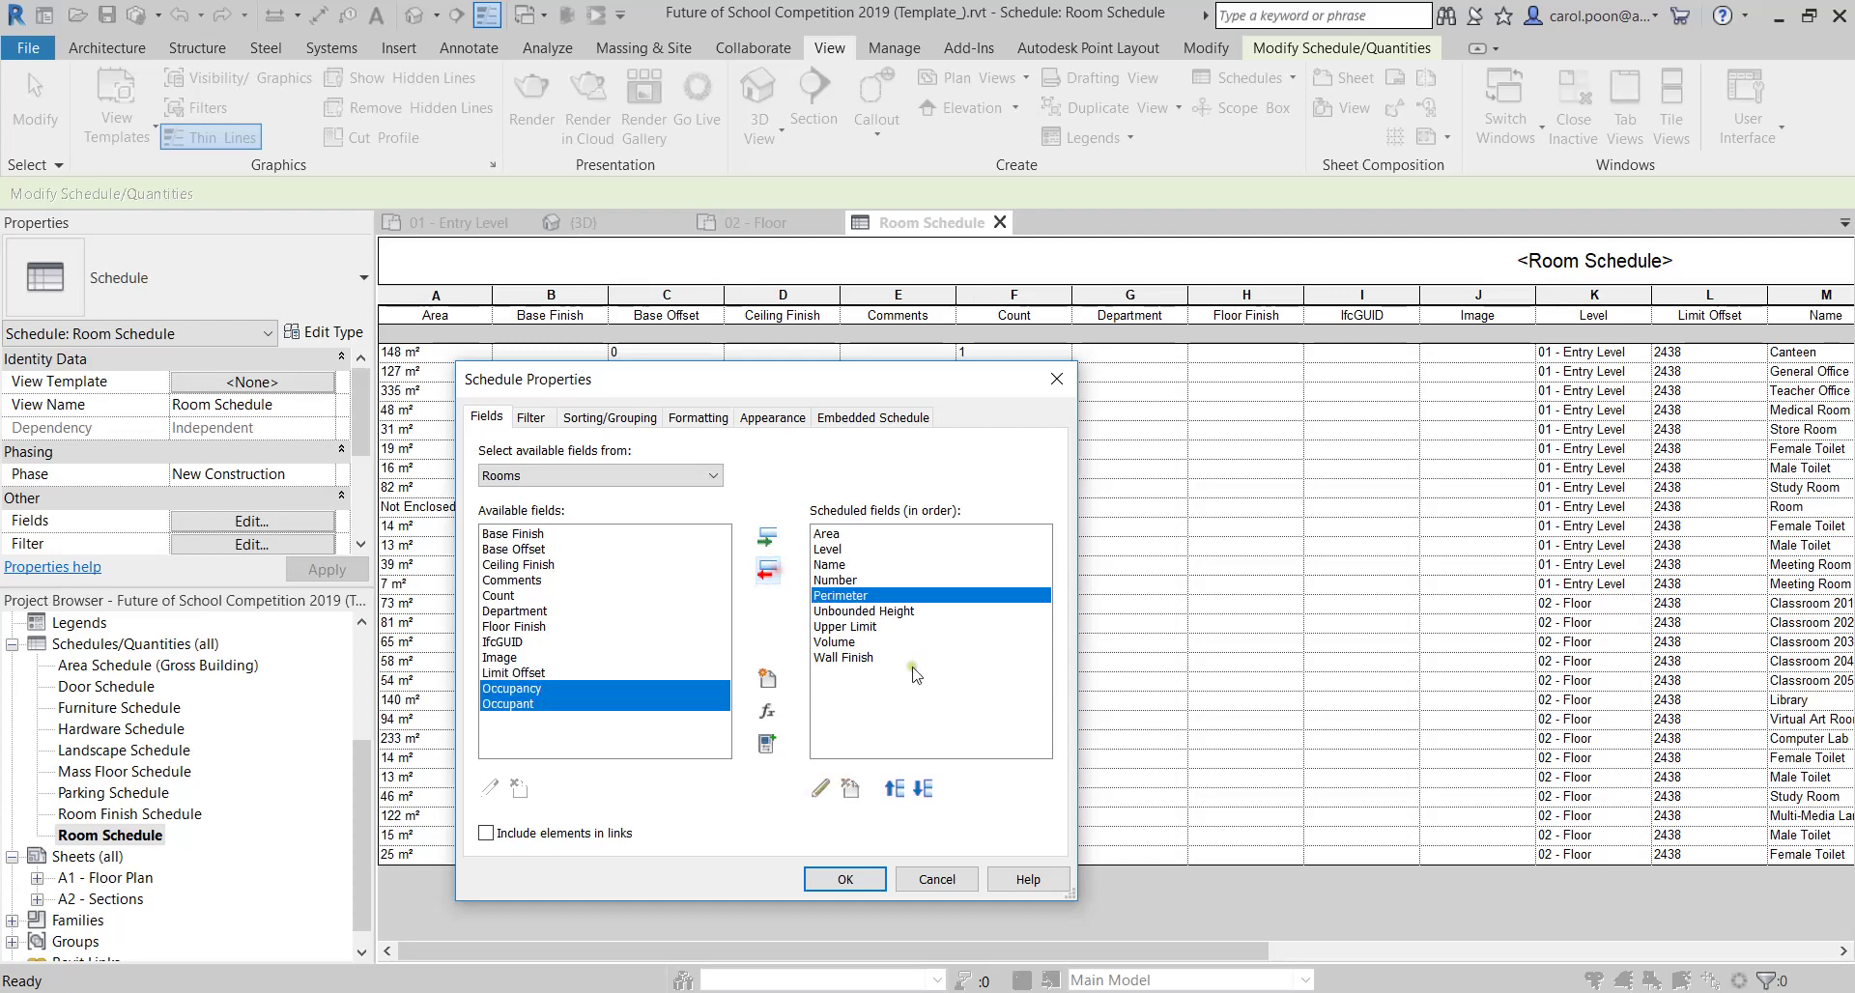
pyautogui.click(902, 615)
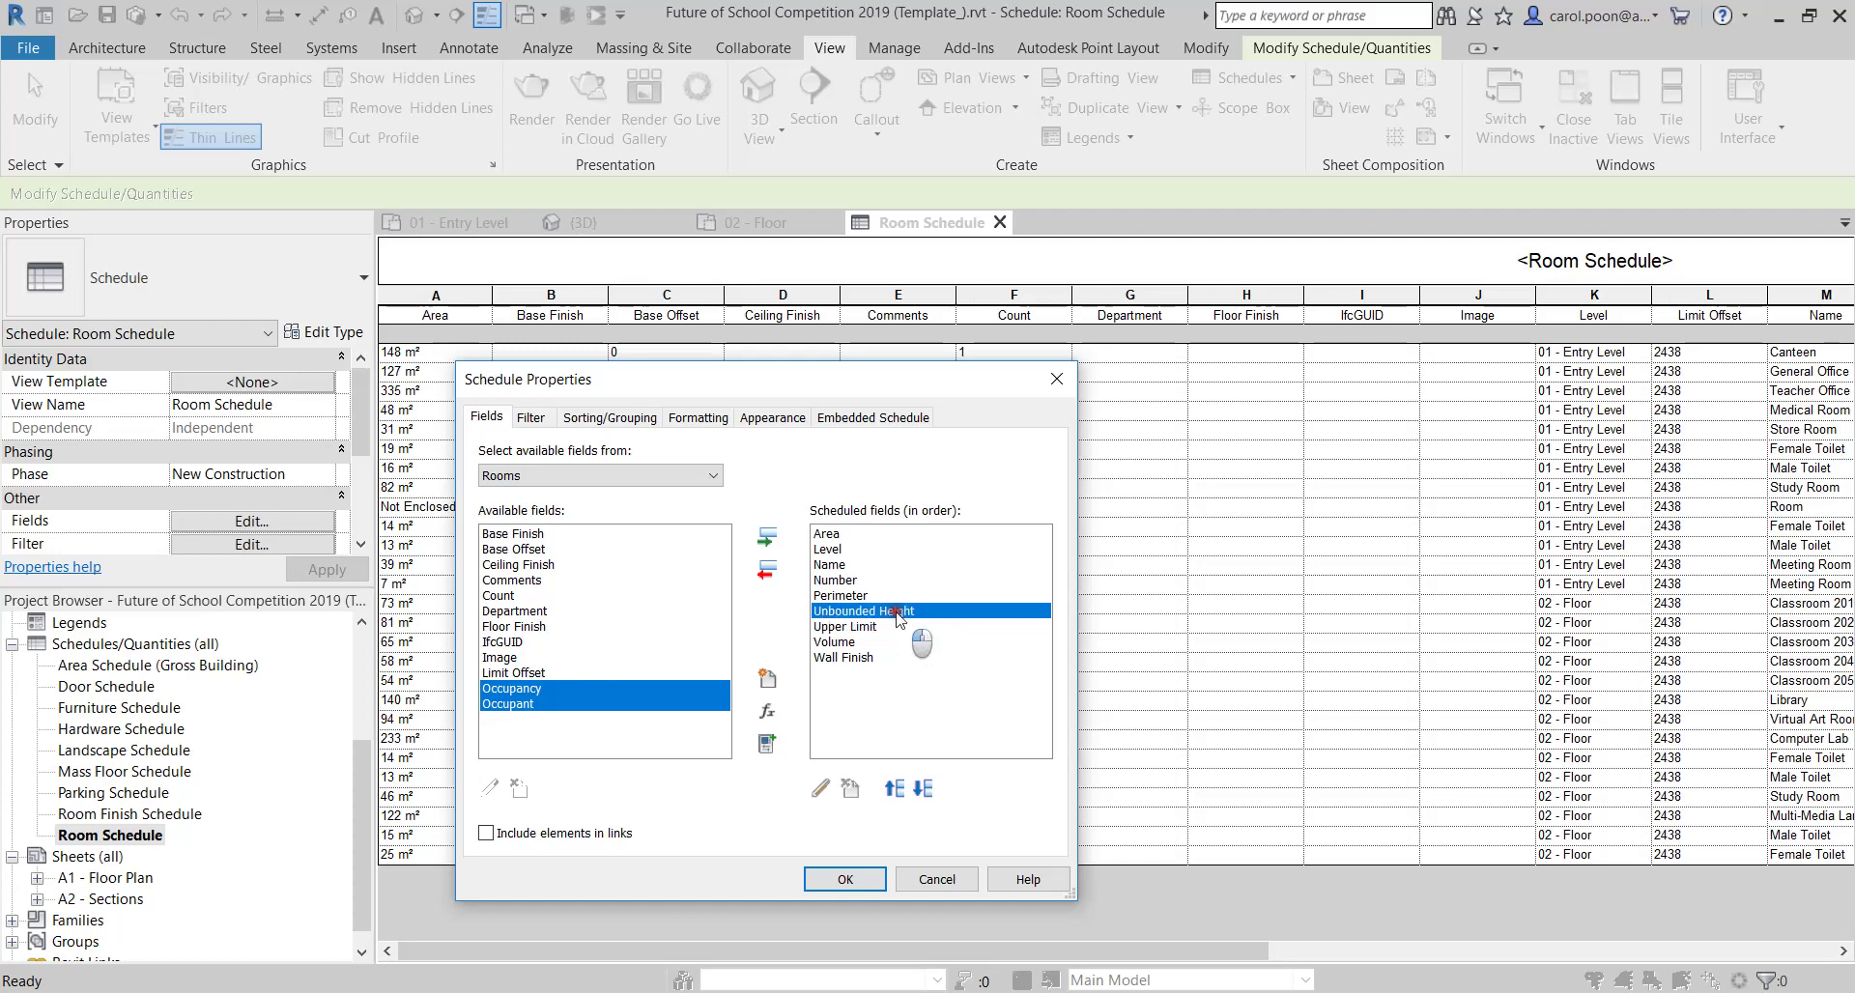
pyautogui.keyDown('shift'); pyautogui.click(850, 643); pyautogui.keyUp('shift')
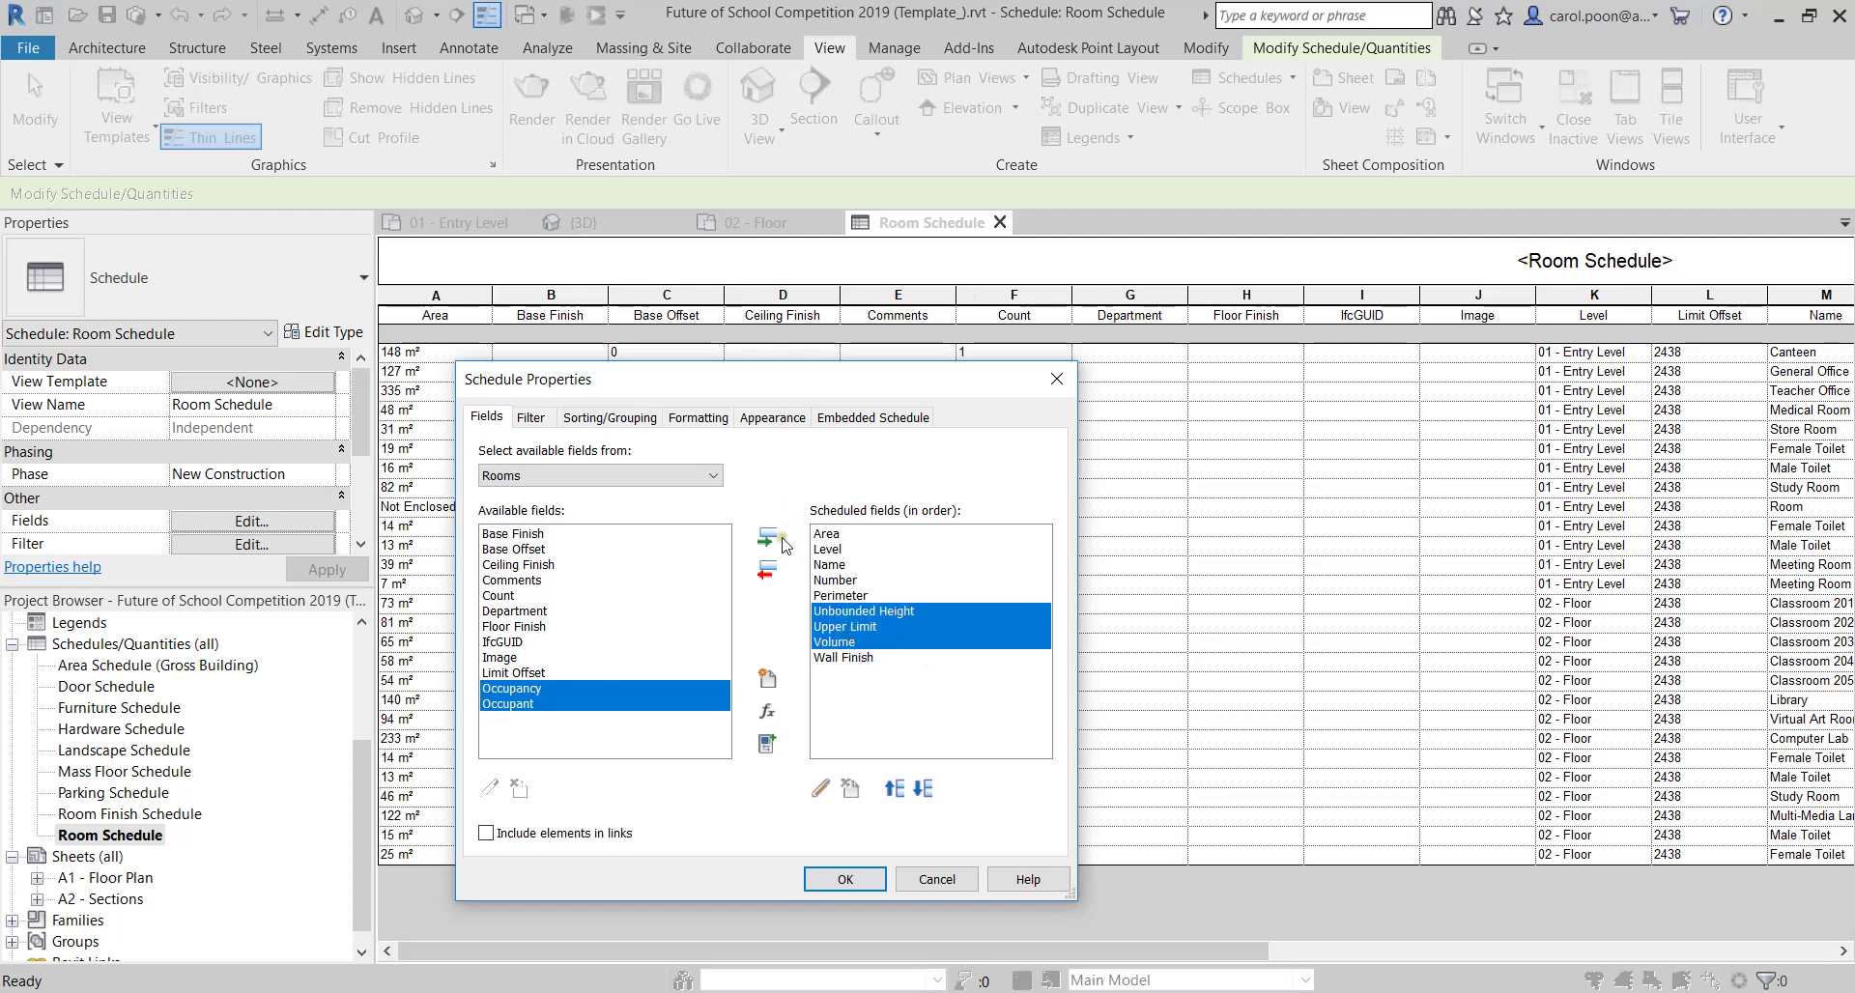
pyautogui.click(767, 570)
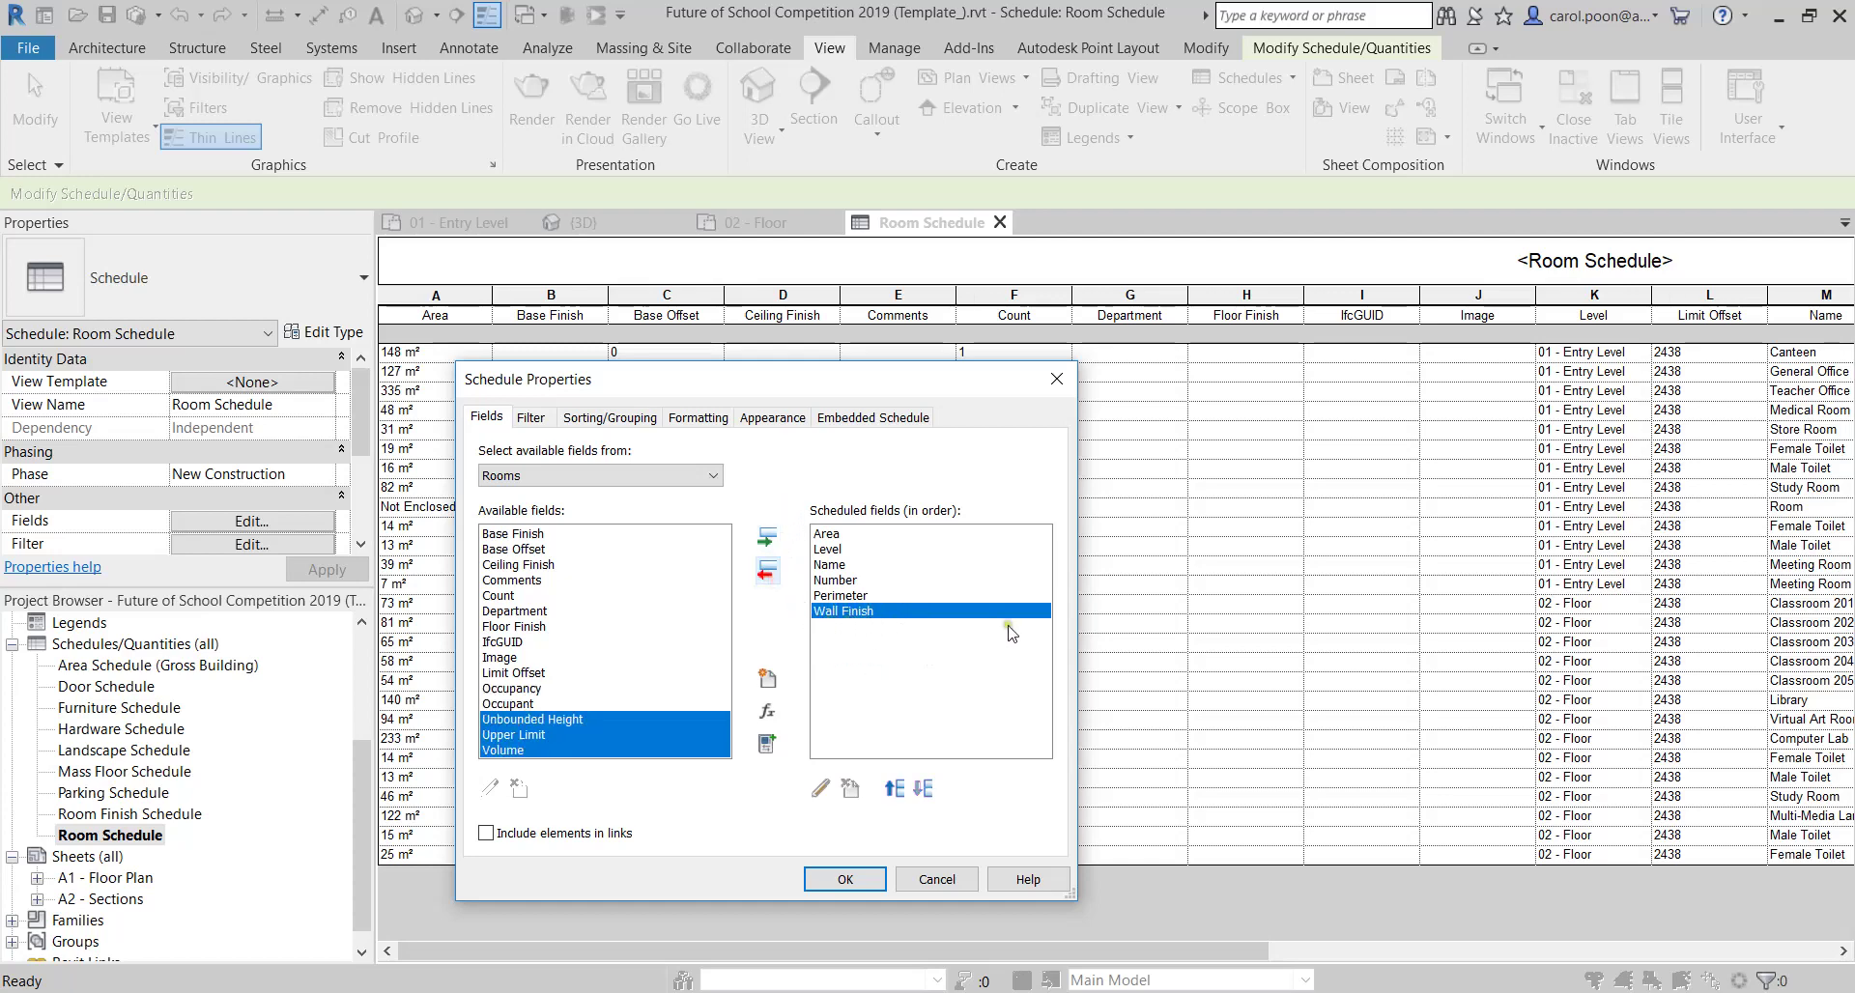
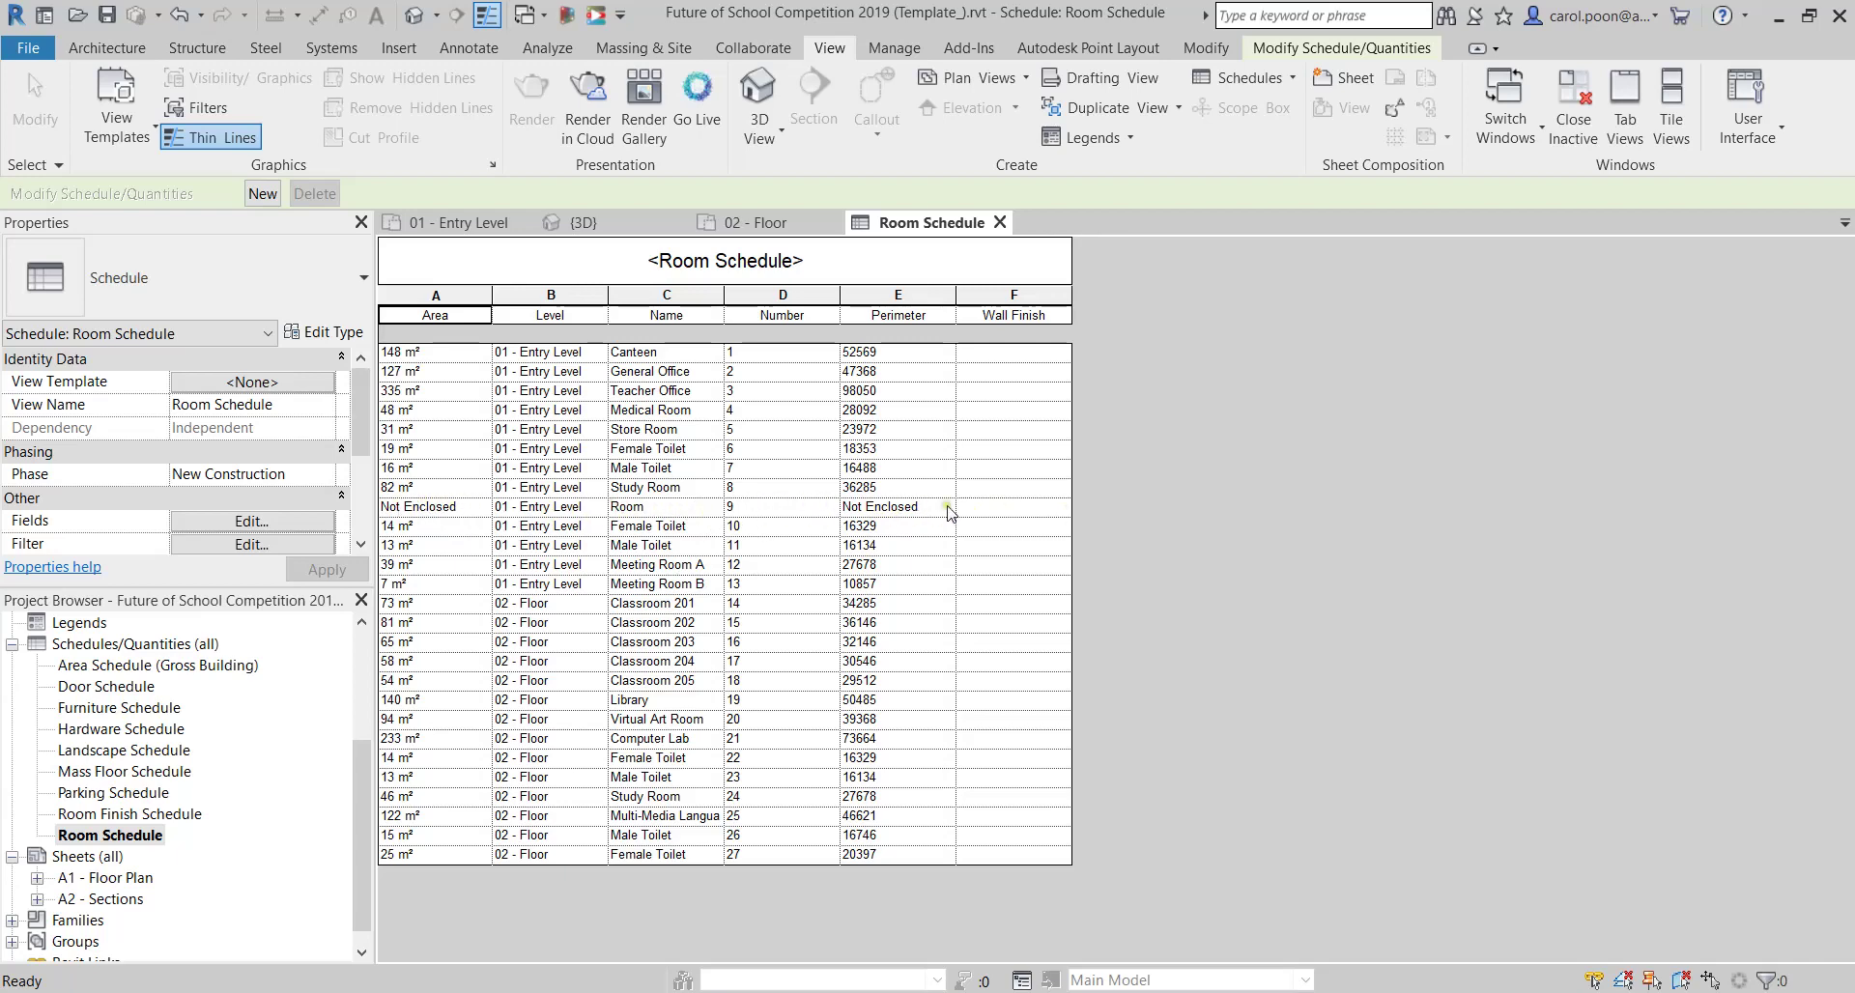
# Locate the Not Enclosed room 9 from the Room Schedule on the 01 - Entry Level plan.
pyautogui.click(1064, 510)
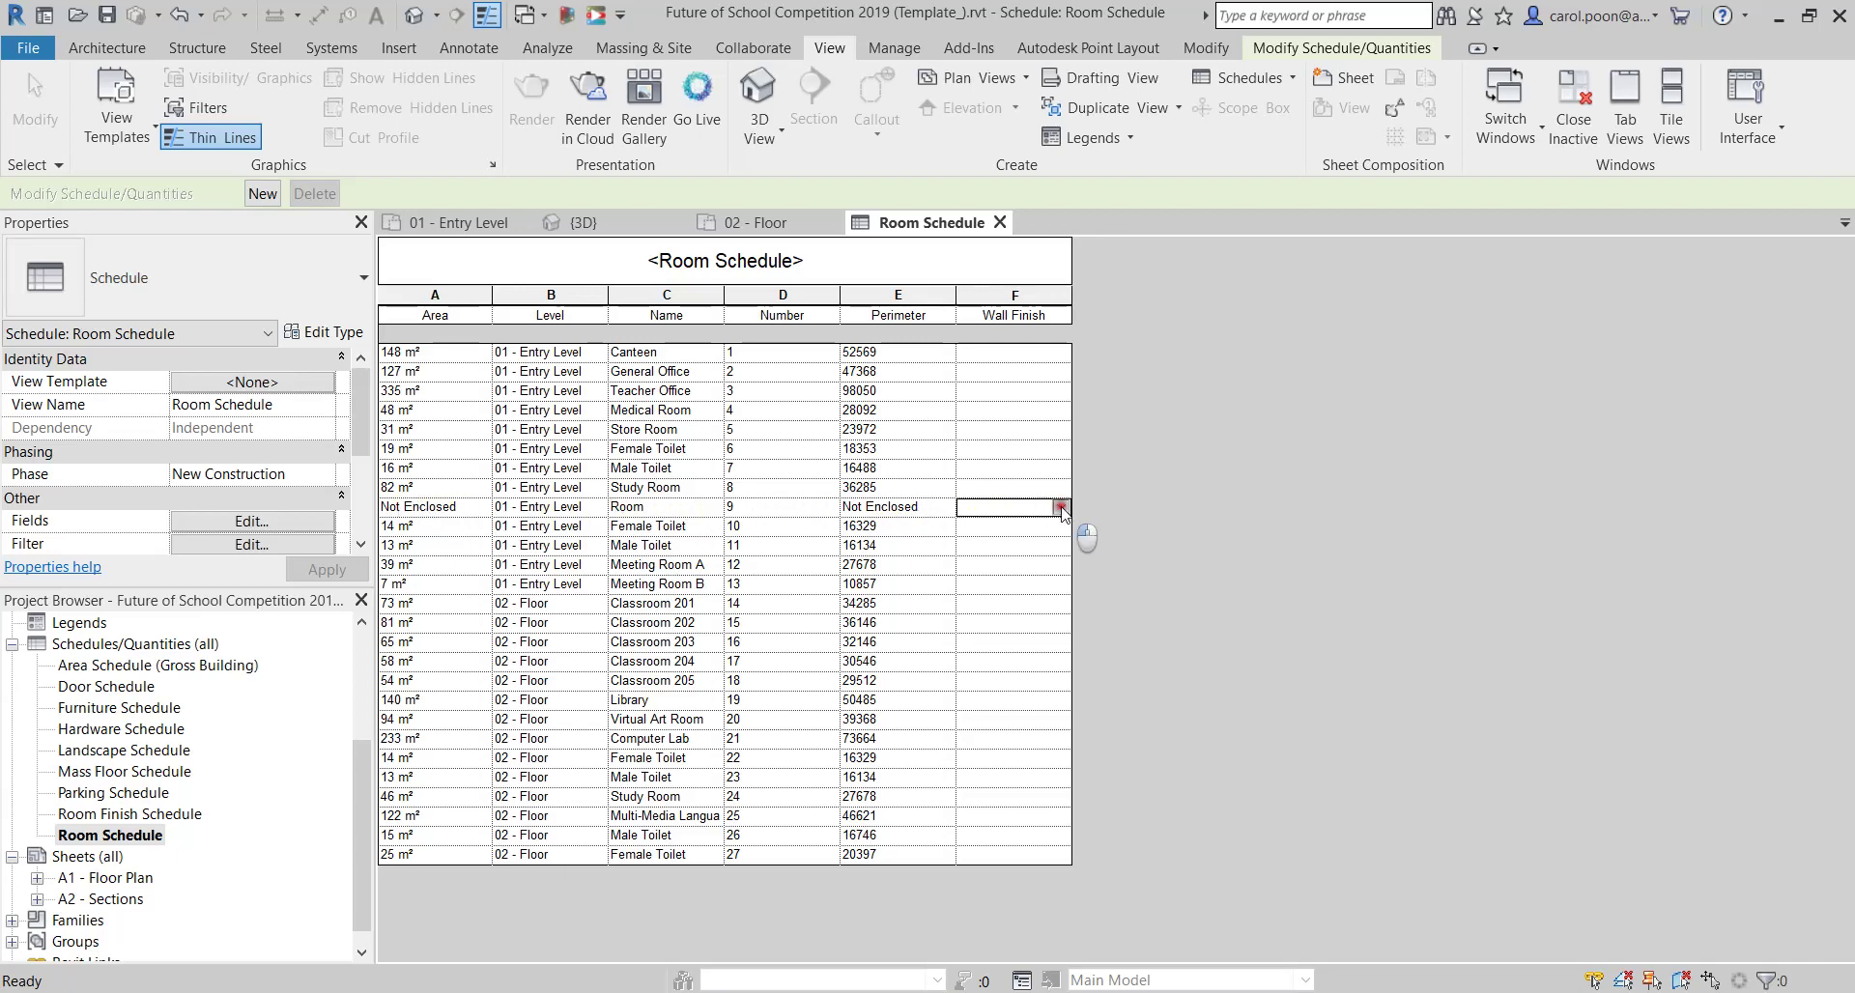
pyautogui.click(880, 504)
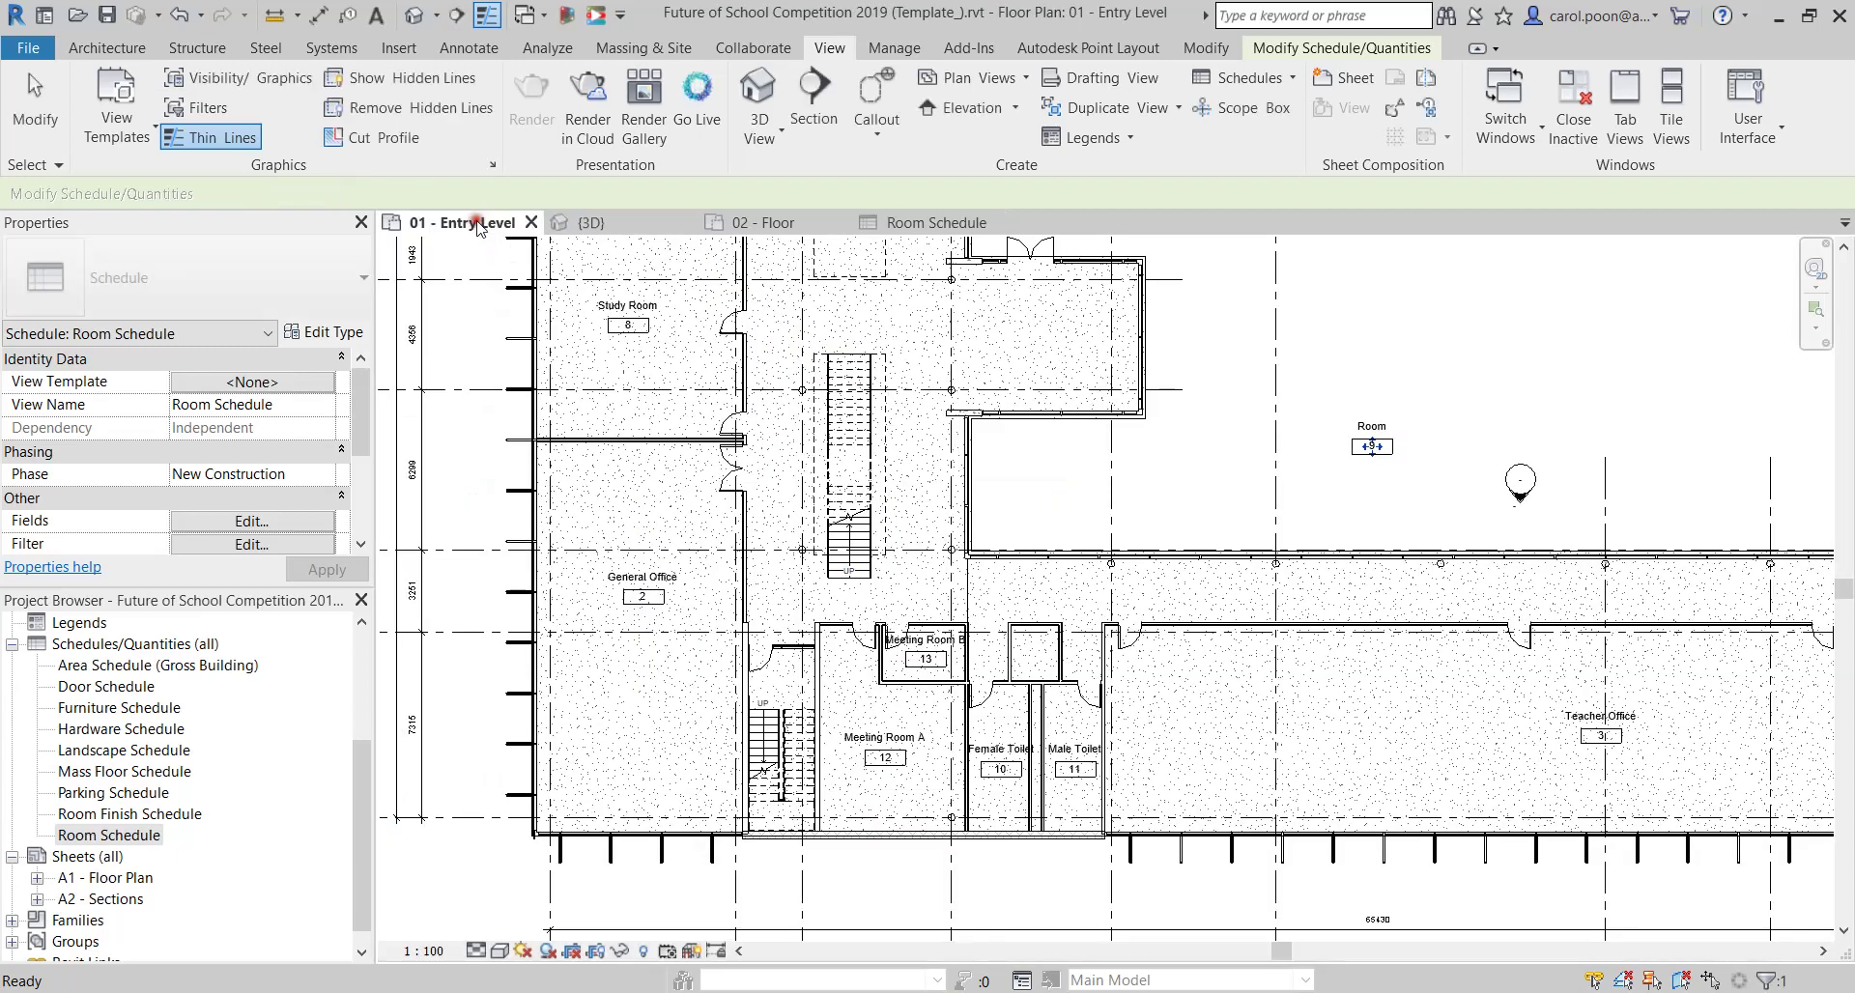
pyautogui.click(454, 222)
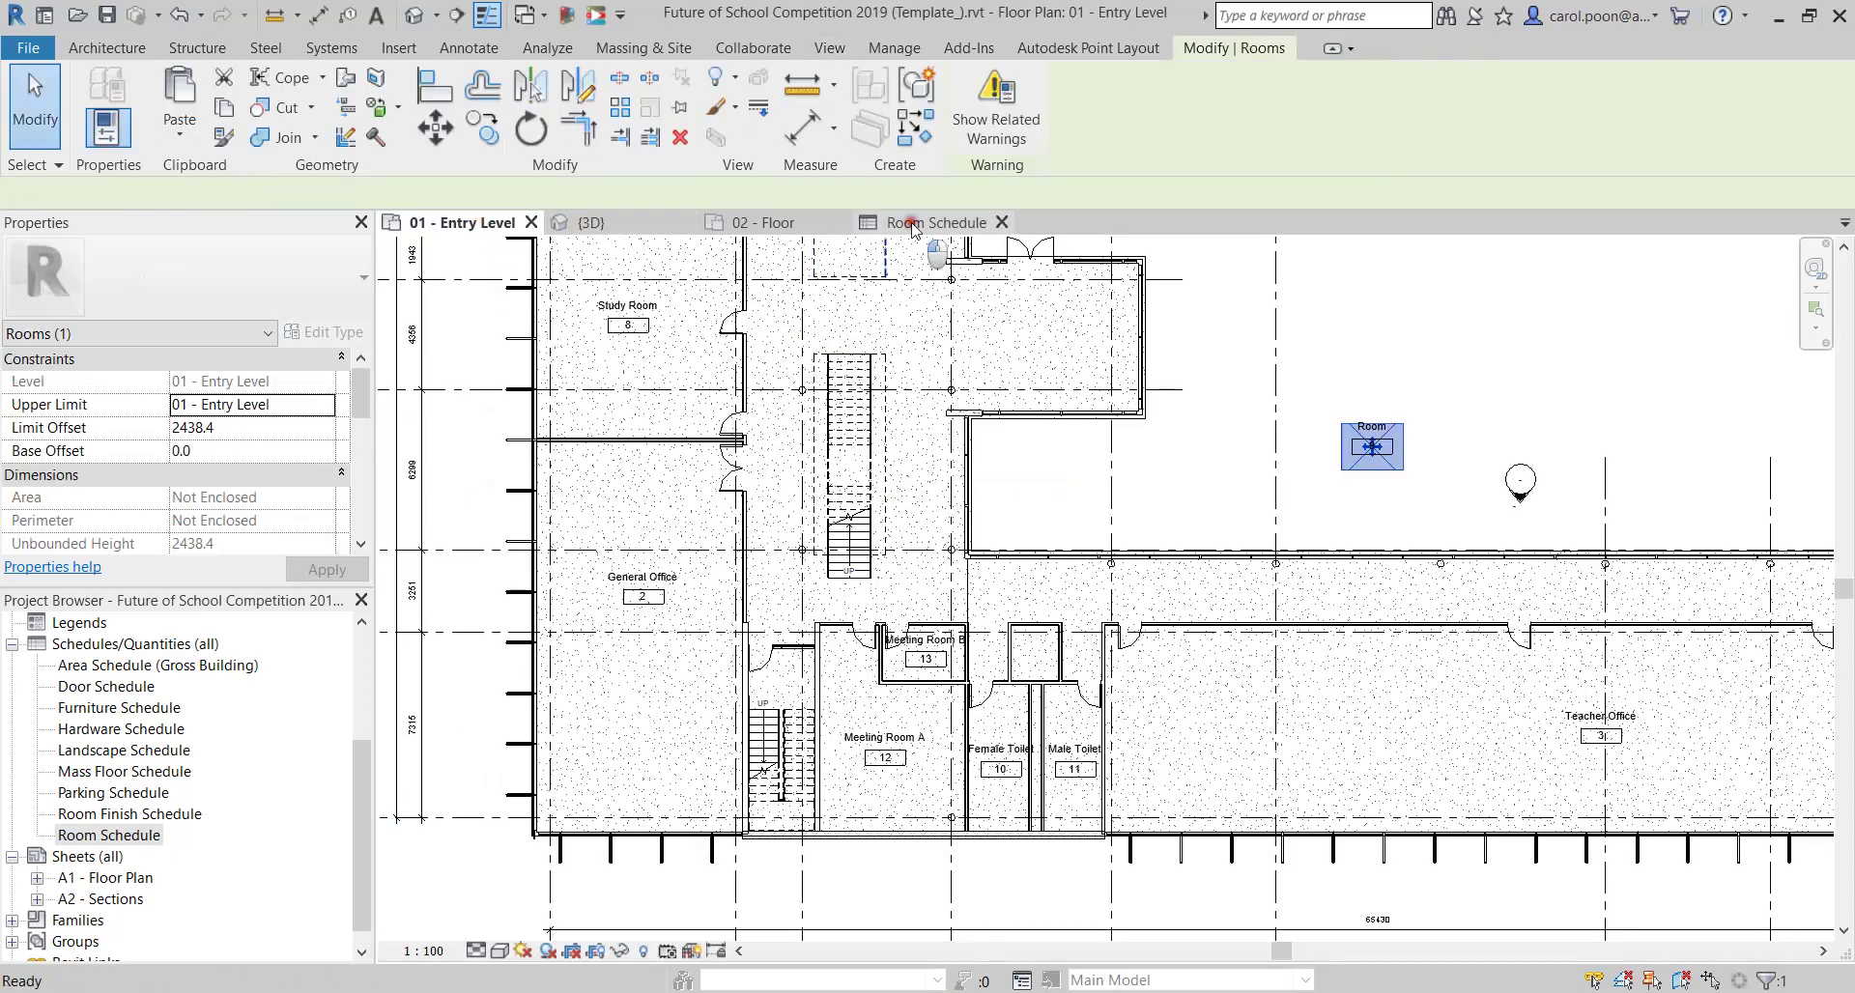
pyautogui.click(913, 225)
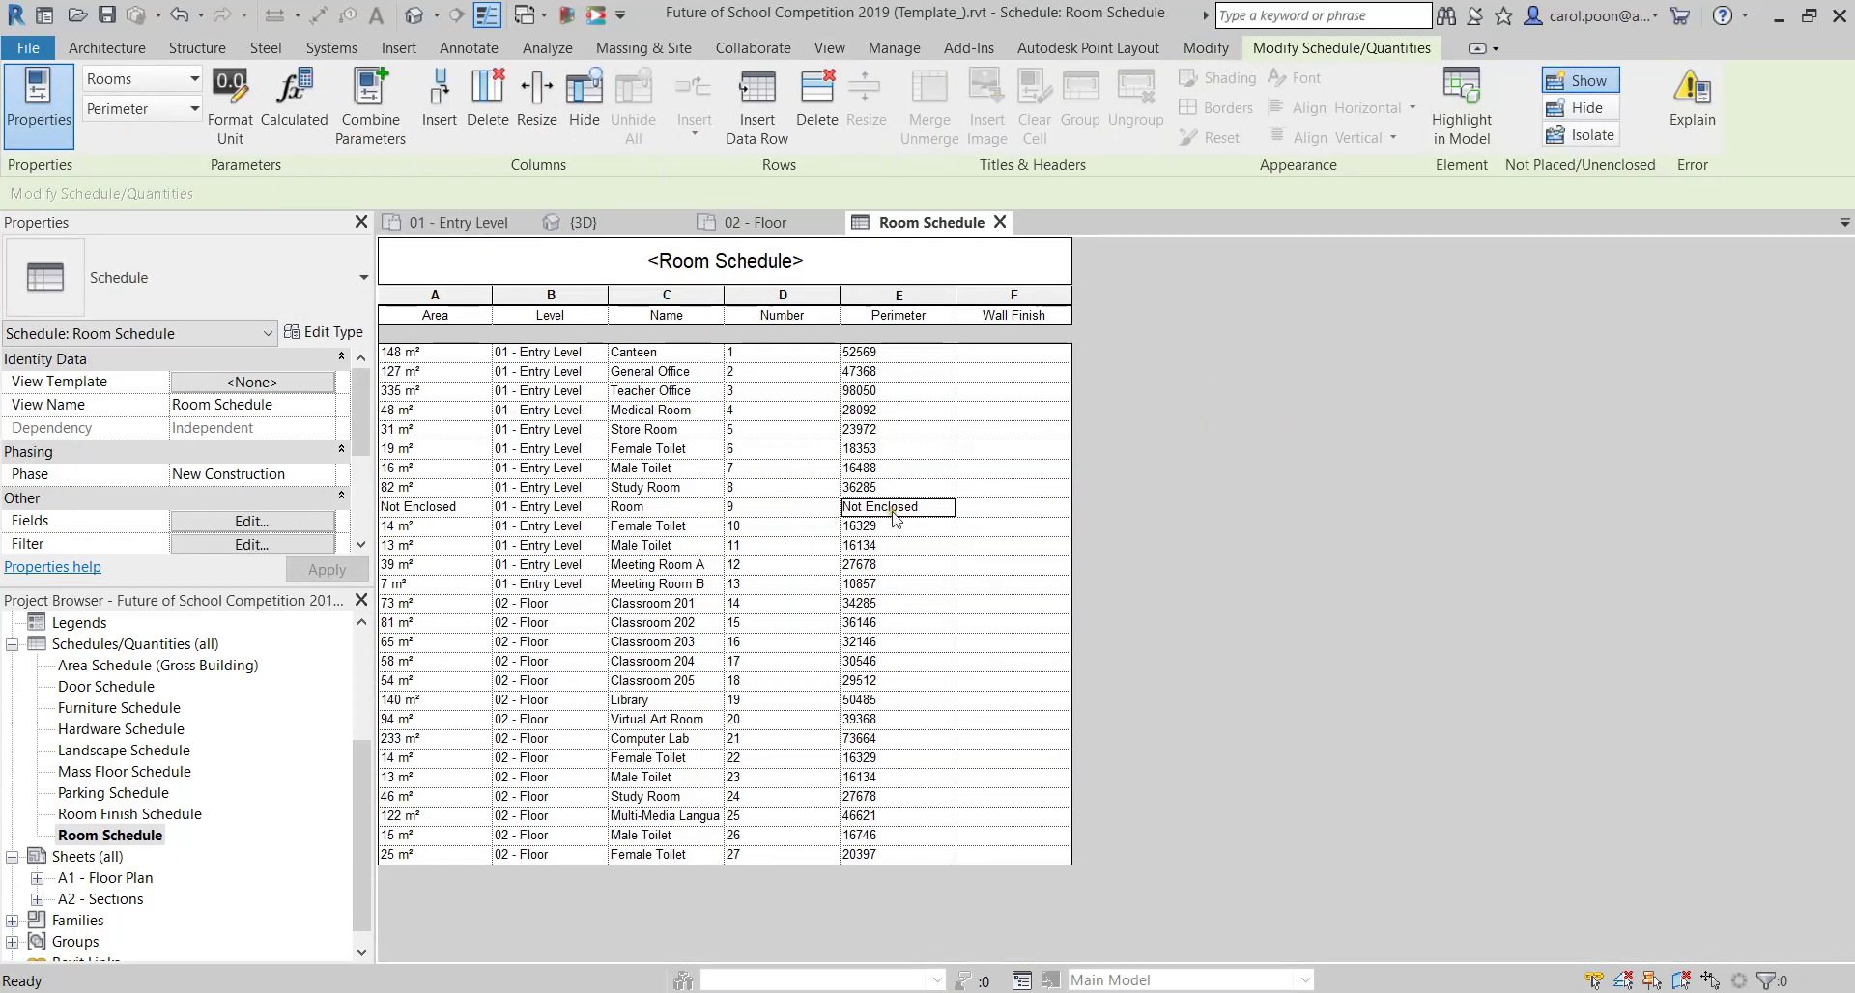
pyautogui.click(455, 222)
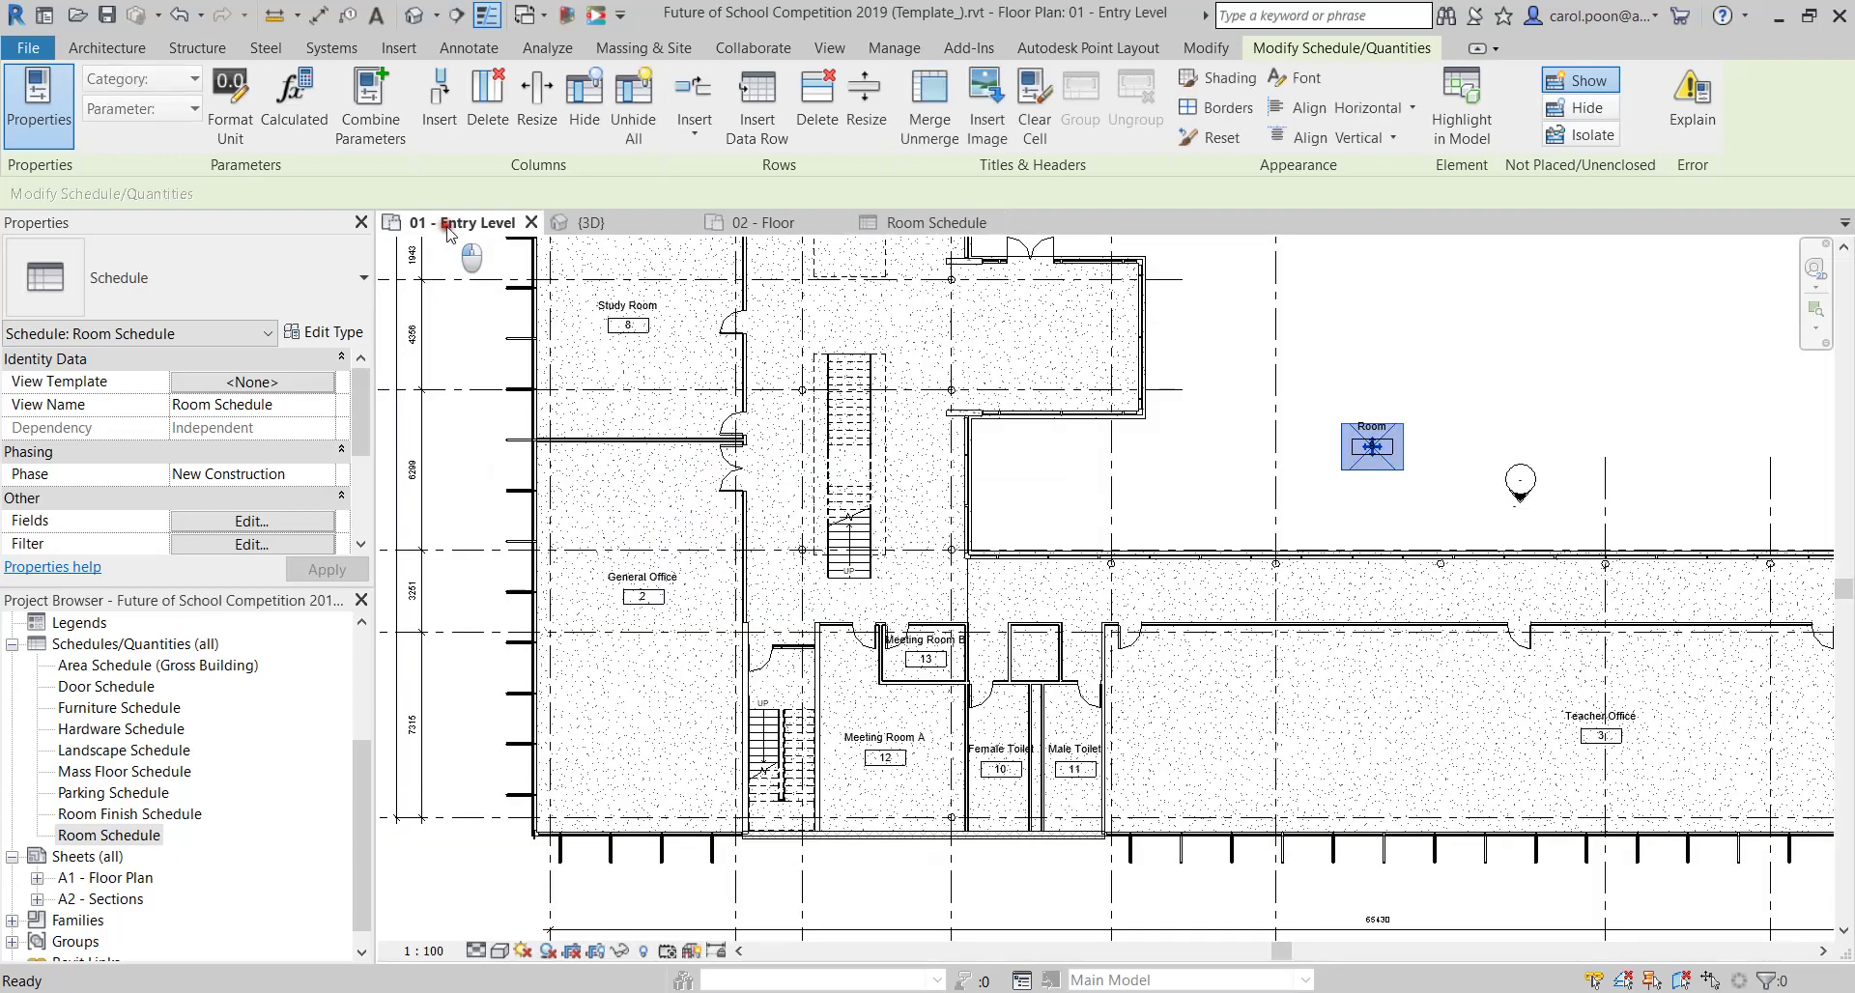
# Delete room 9's tag and the stray room from the Entry Level plan.
pyautogui.click(1393, 471)
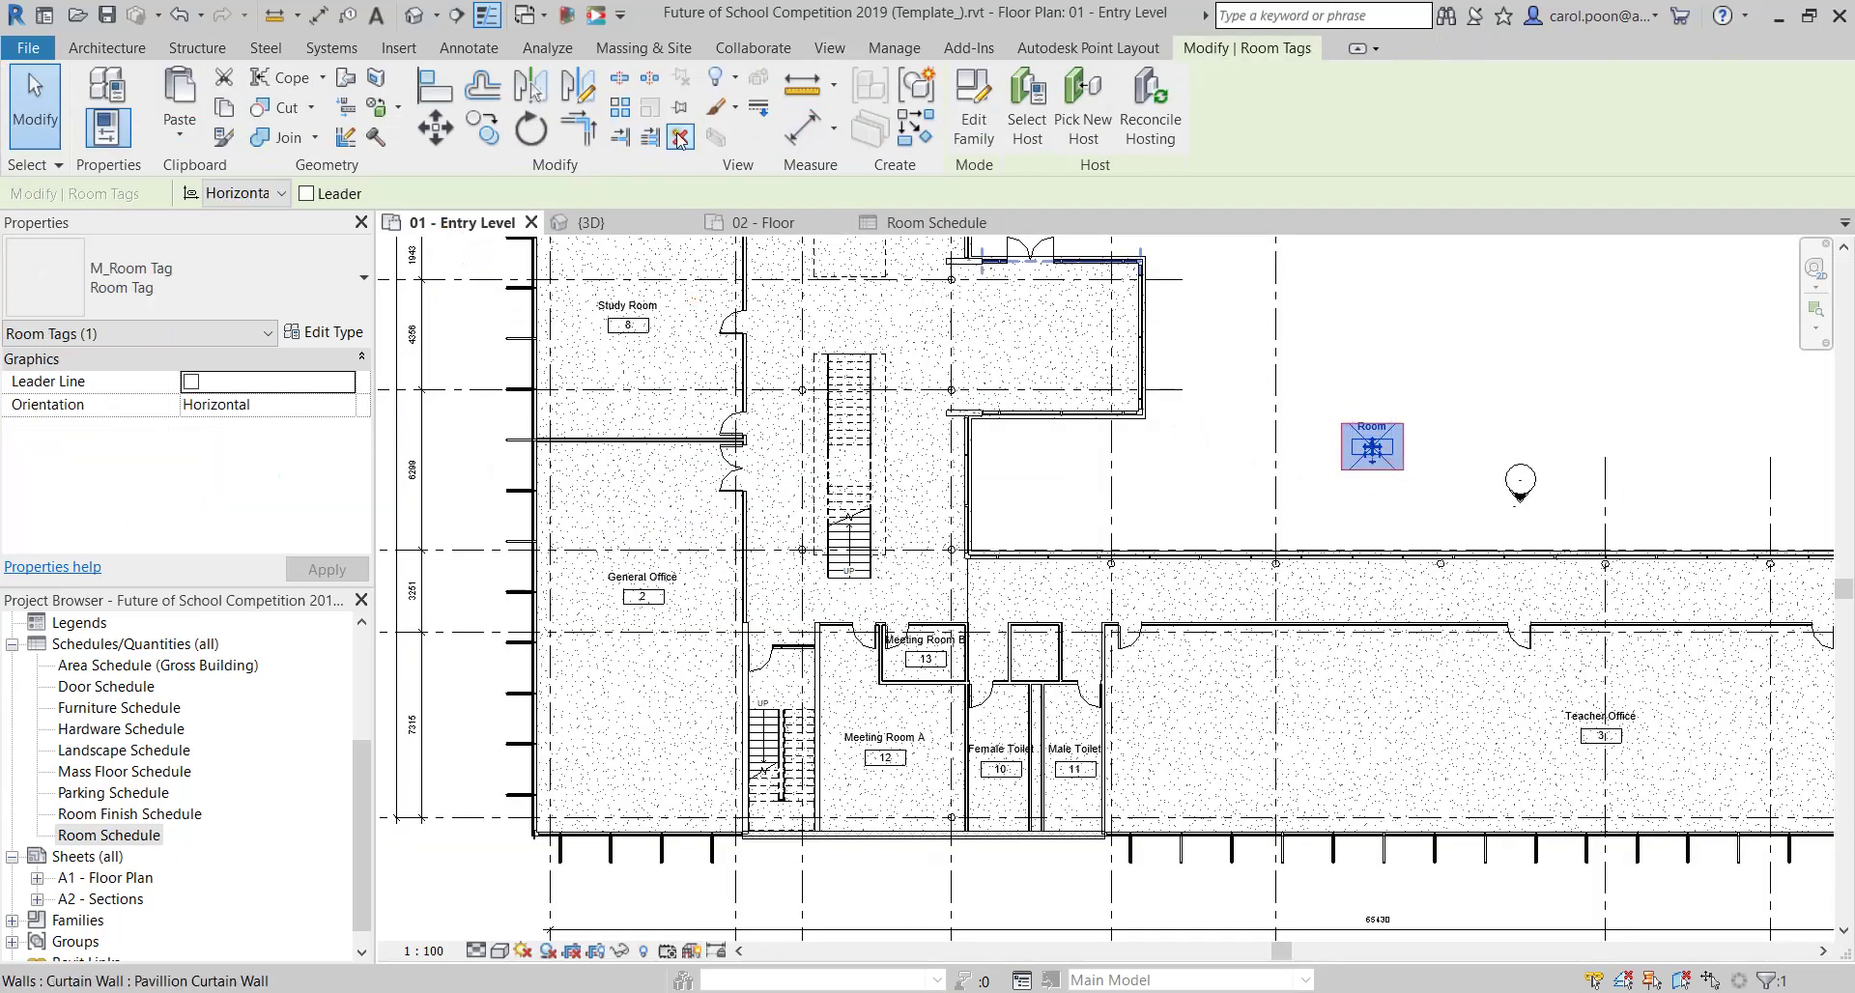
pyautogui.press('Delete')
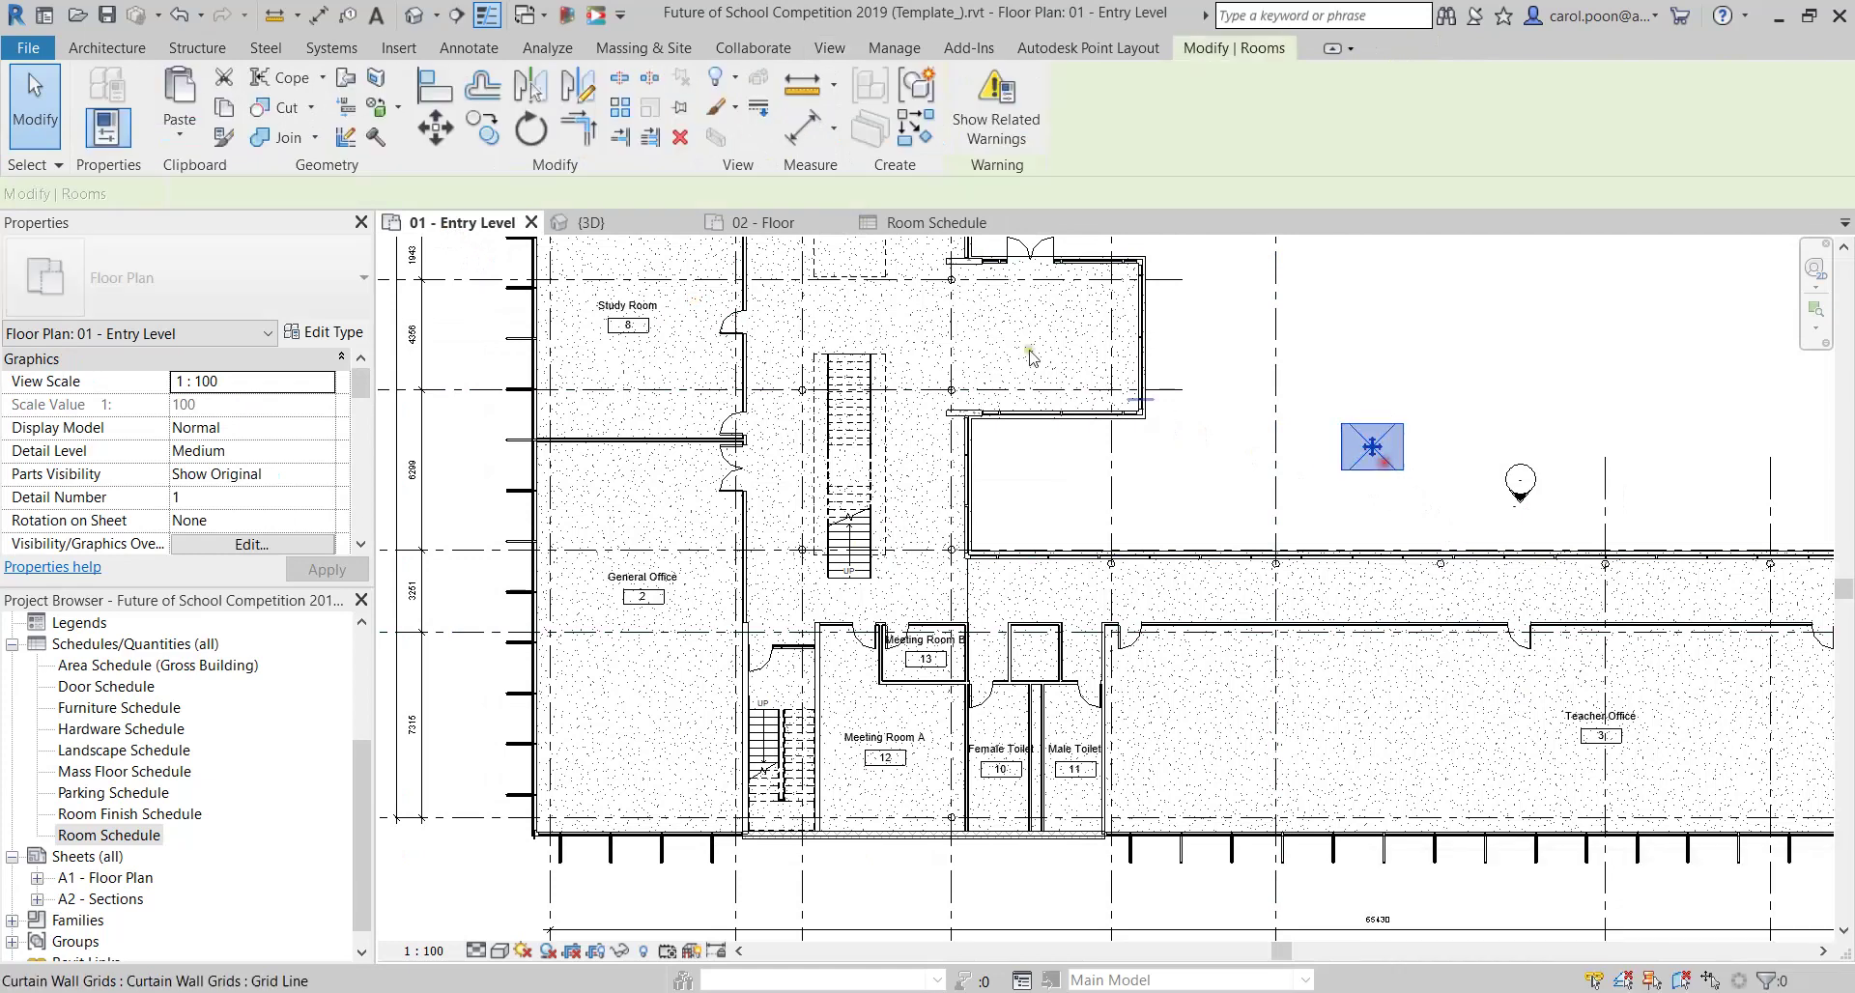
pyautogui.click(680, 137)
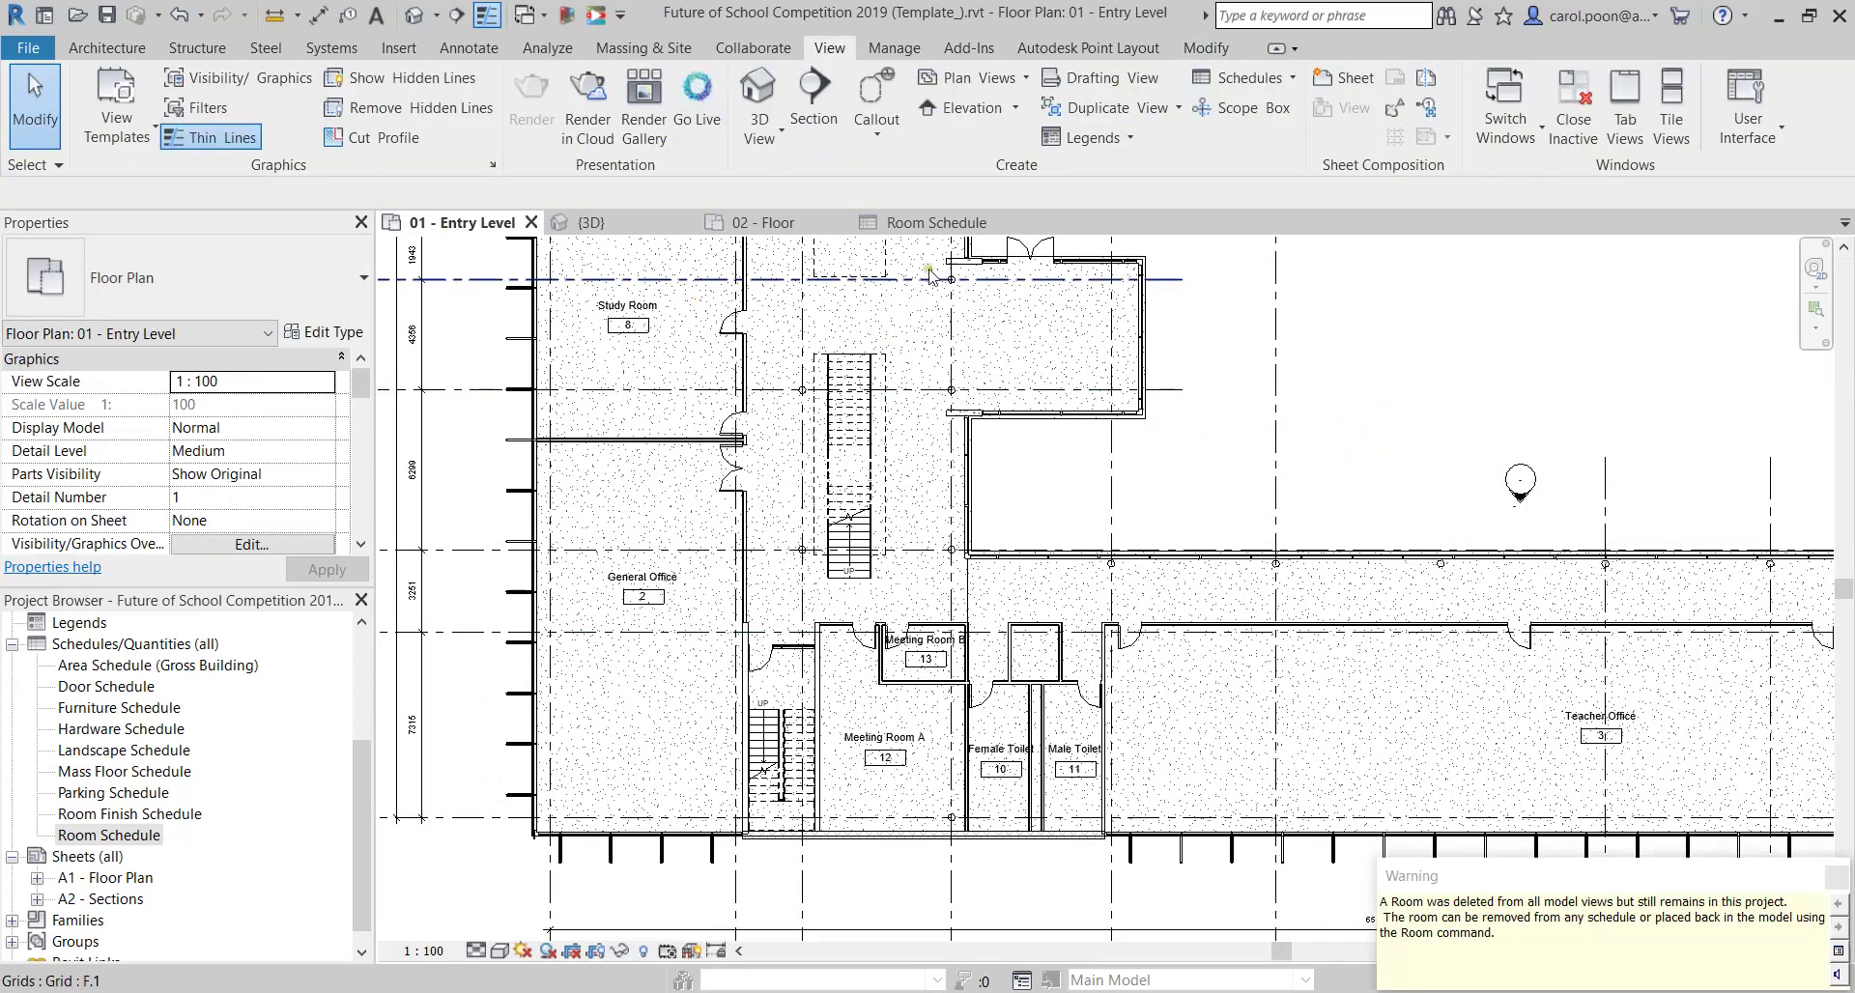
pyautogui.click(937, 224)
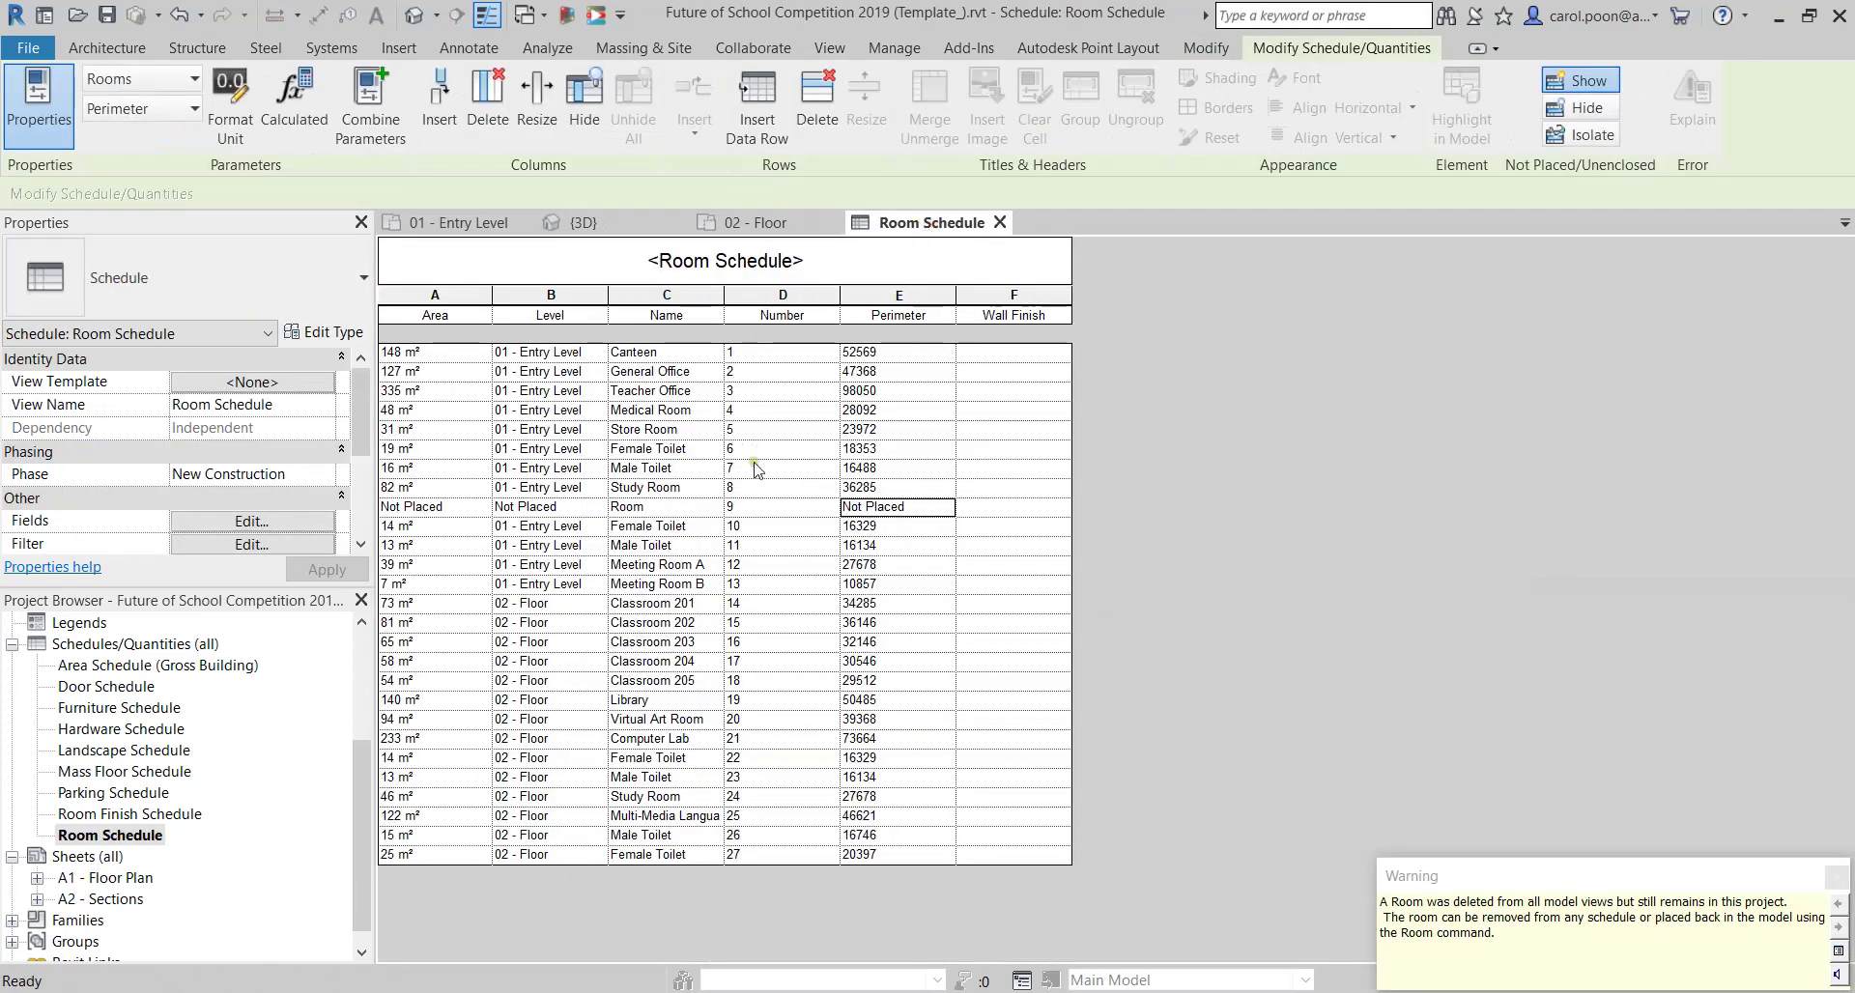
# Delete the Not Placed room 9 row from the Room Schedule and confirm the deletion.
pyautogui.click(444, 509)
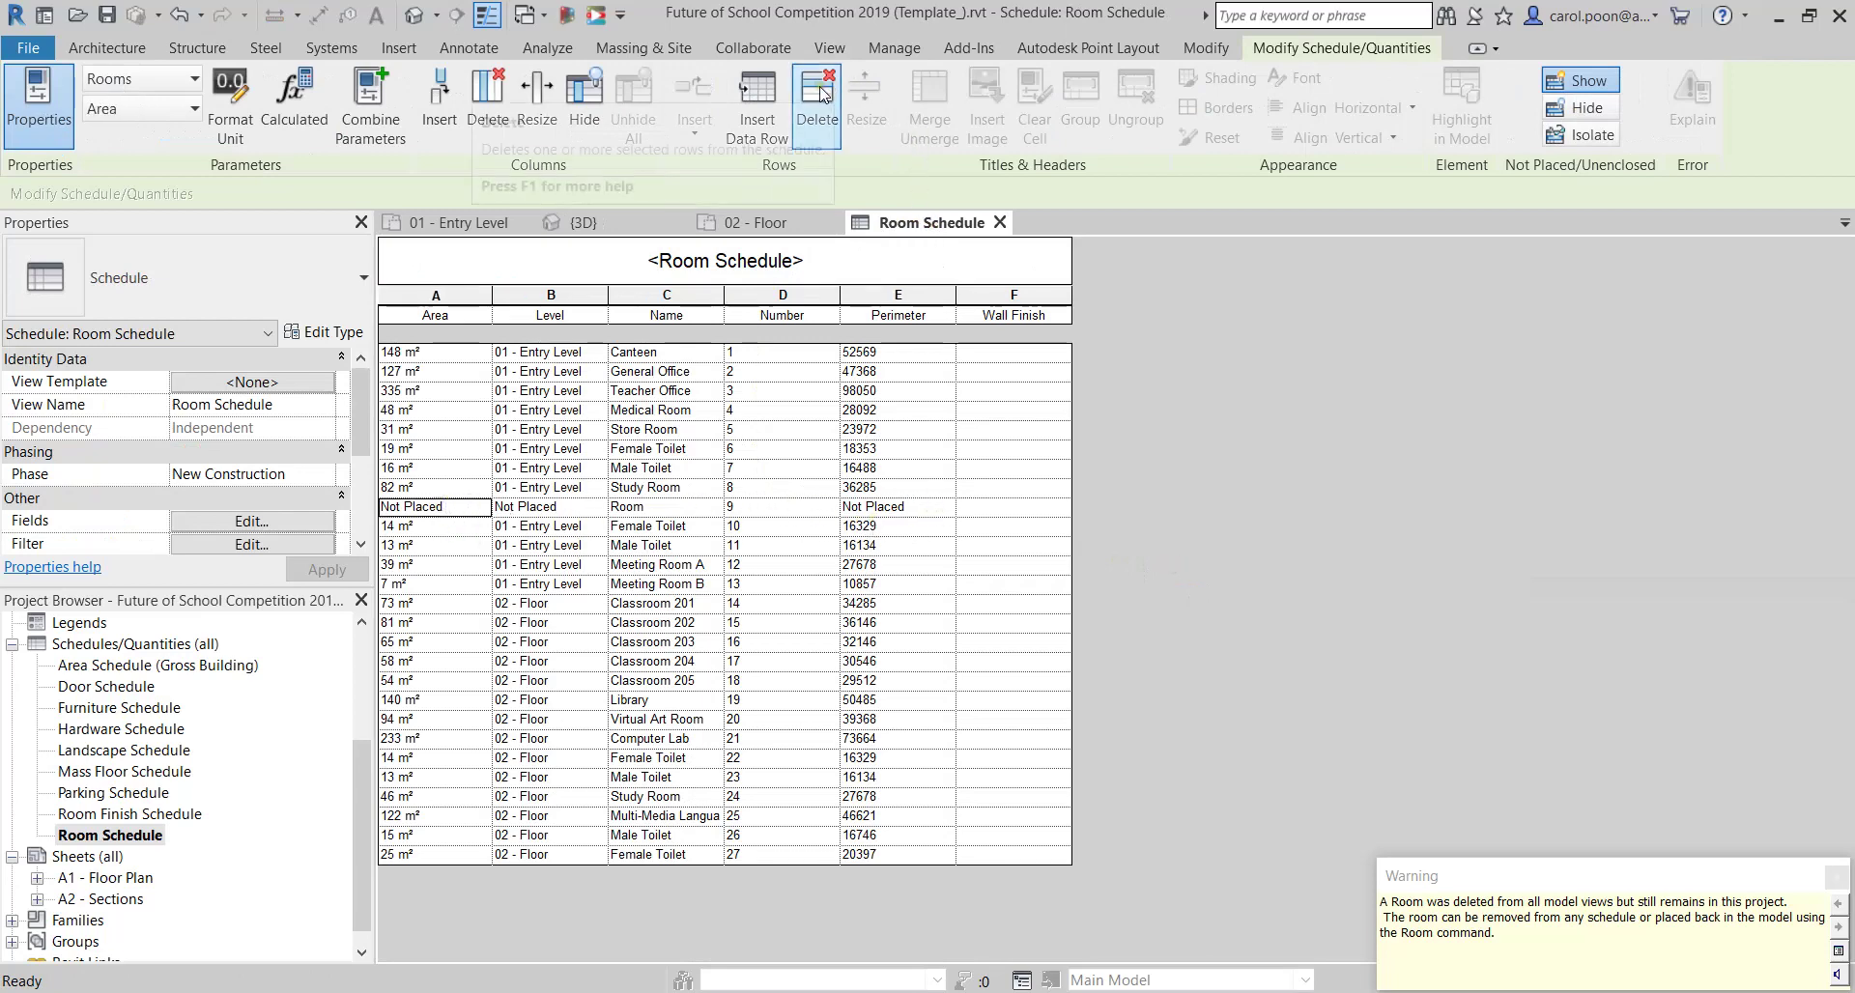
pyautogui.click(818, 92)
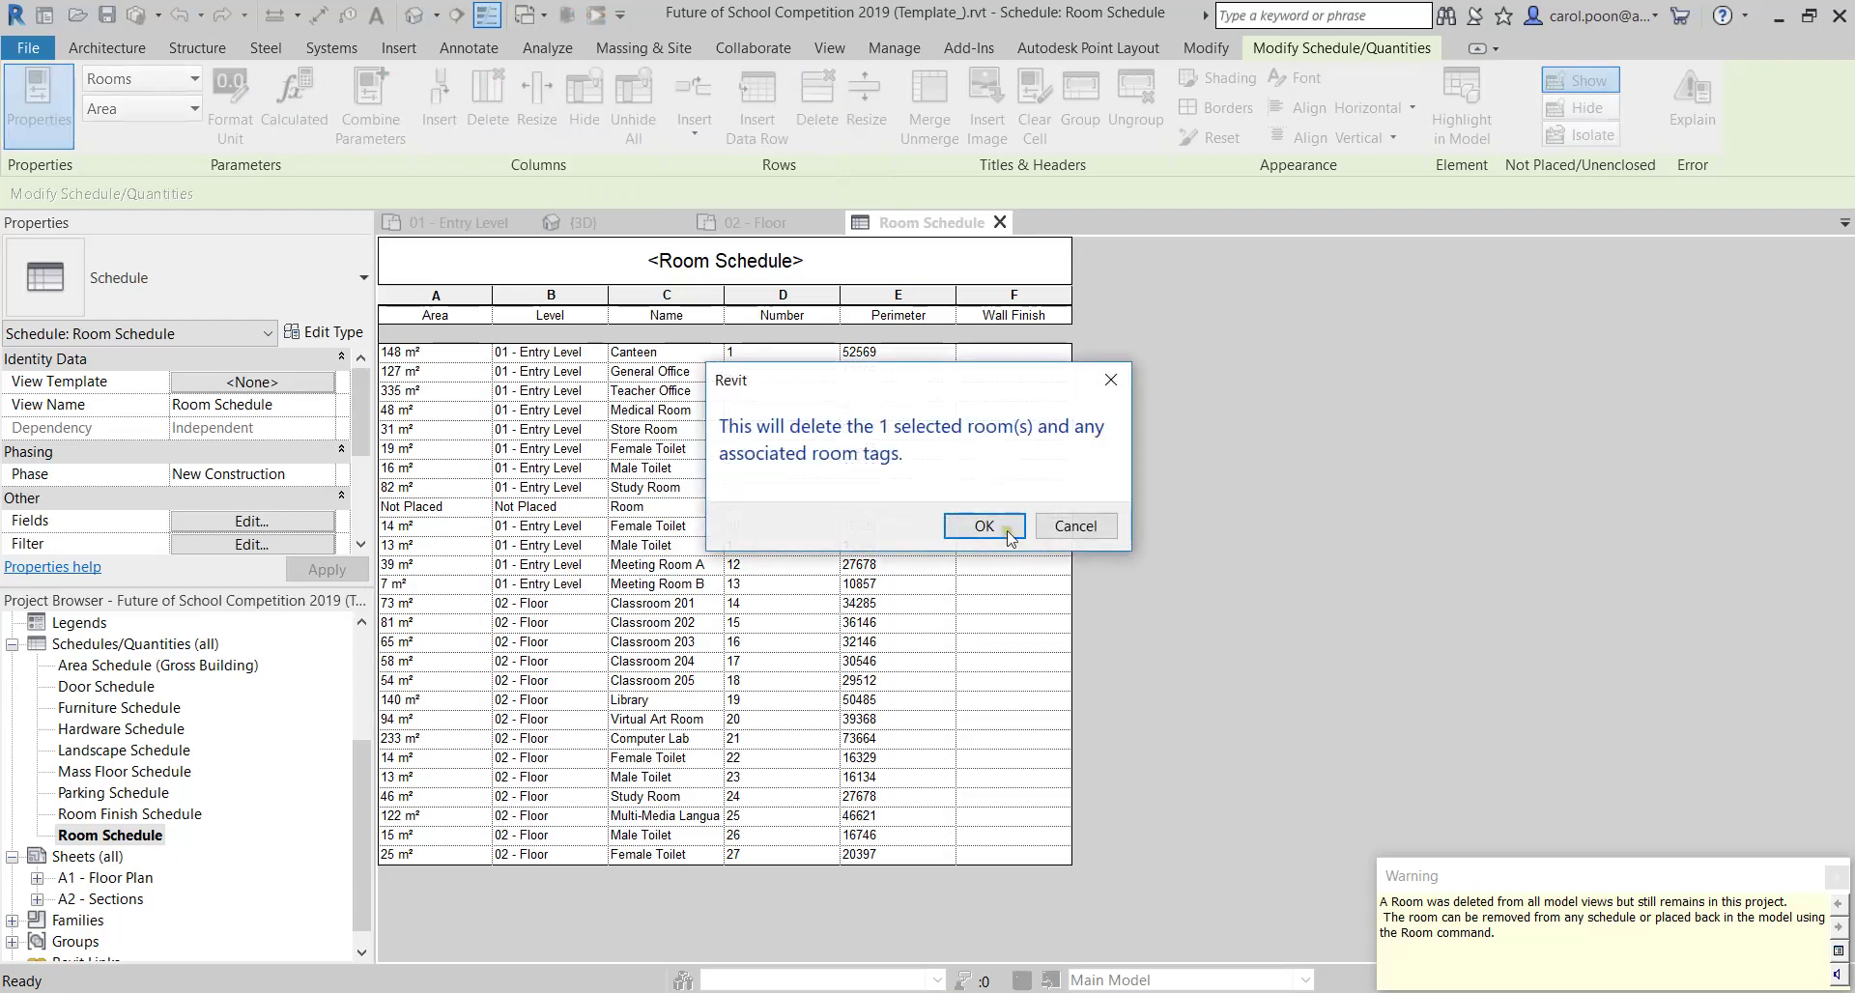
pyautogui.click(1002, 527)
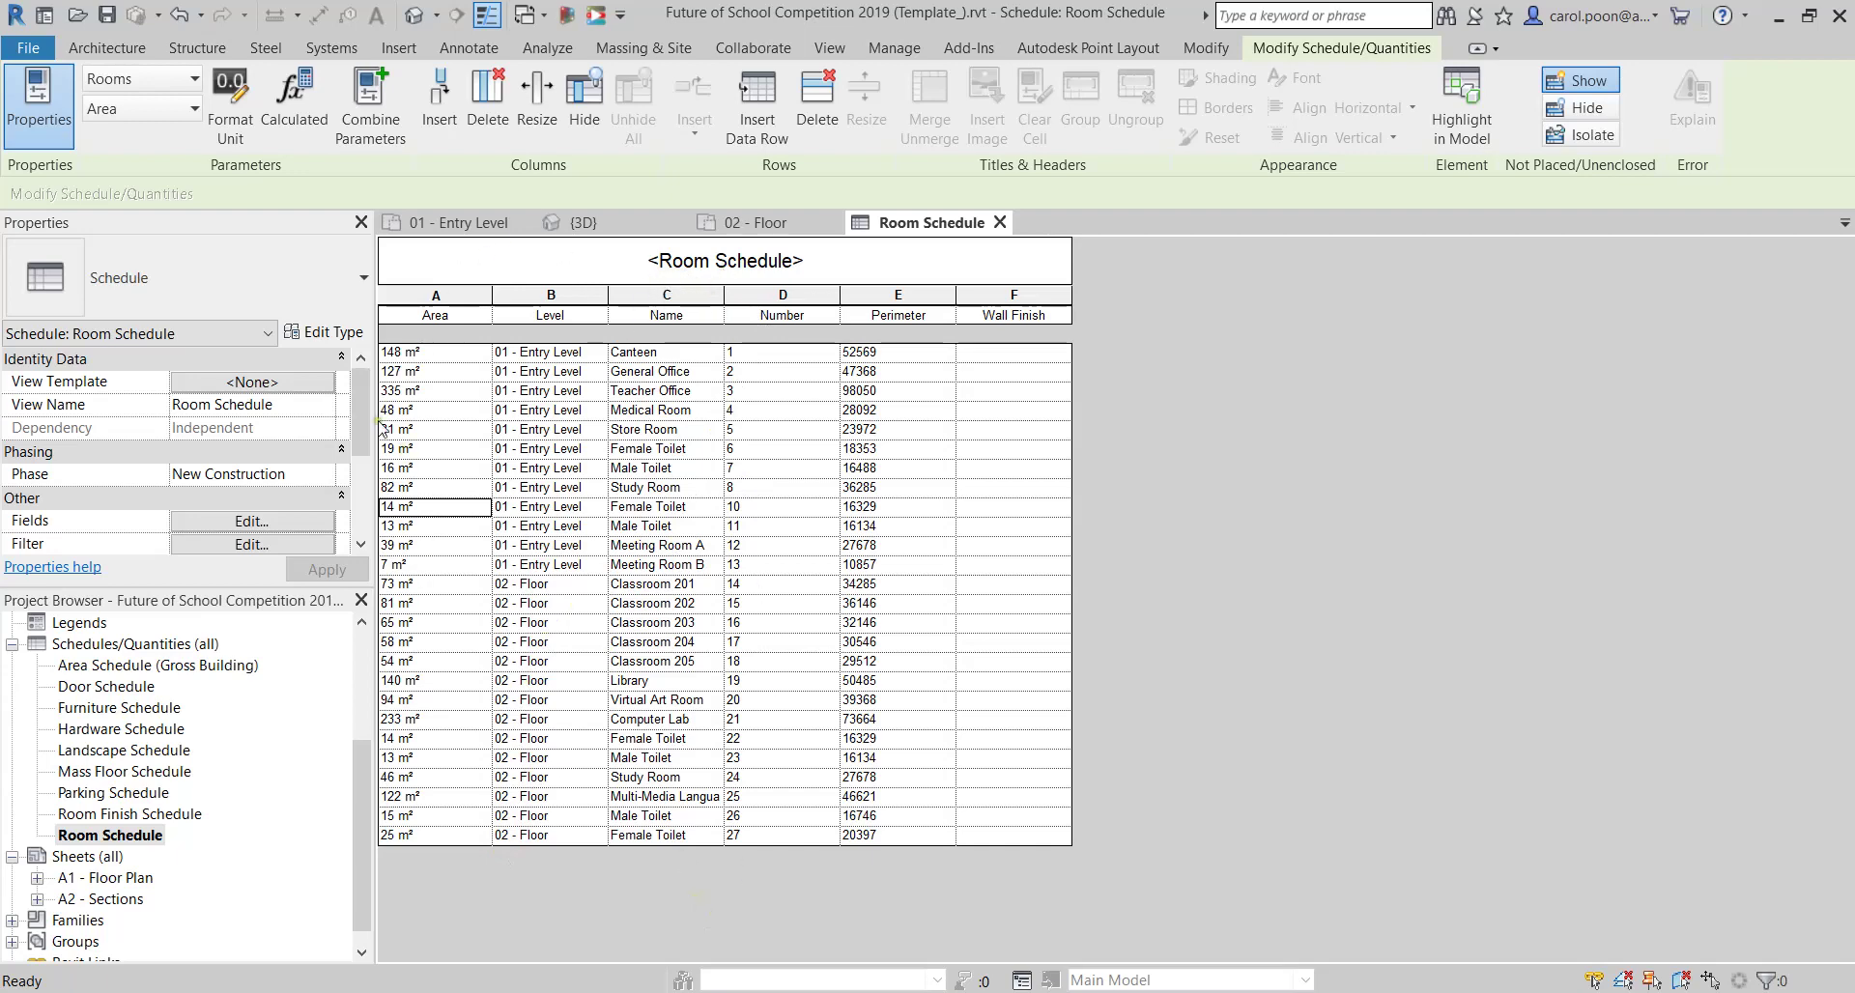
# In the schedule's Fields list, move Name to the top and Level directly after it.
pyautogui.scroll(-3, 366, 433)
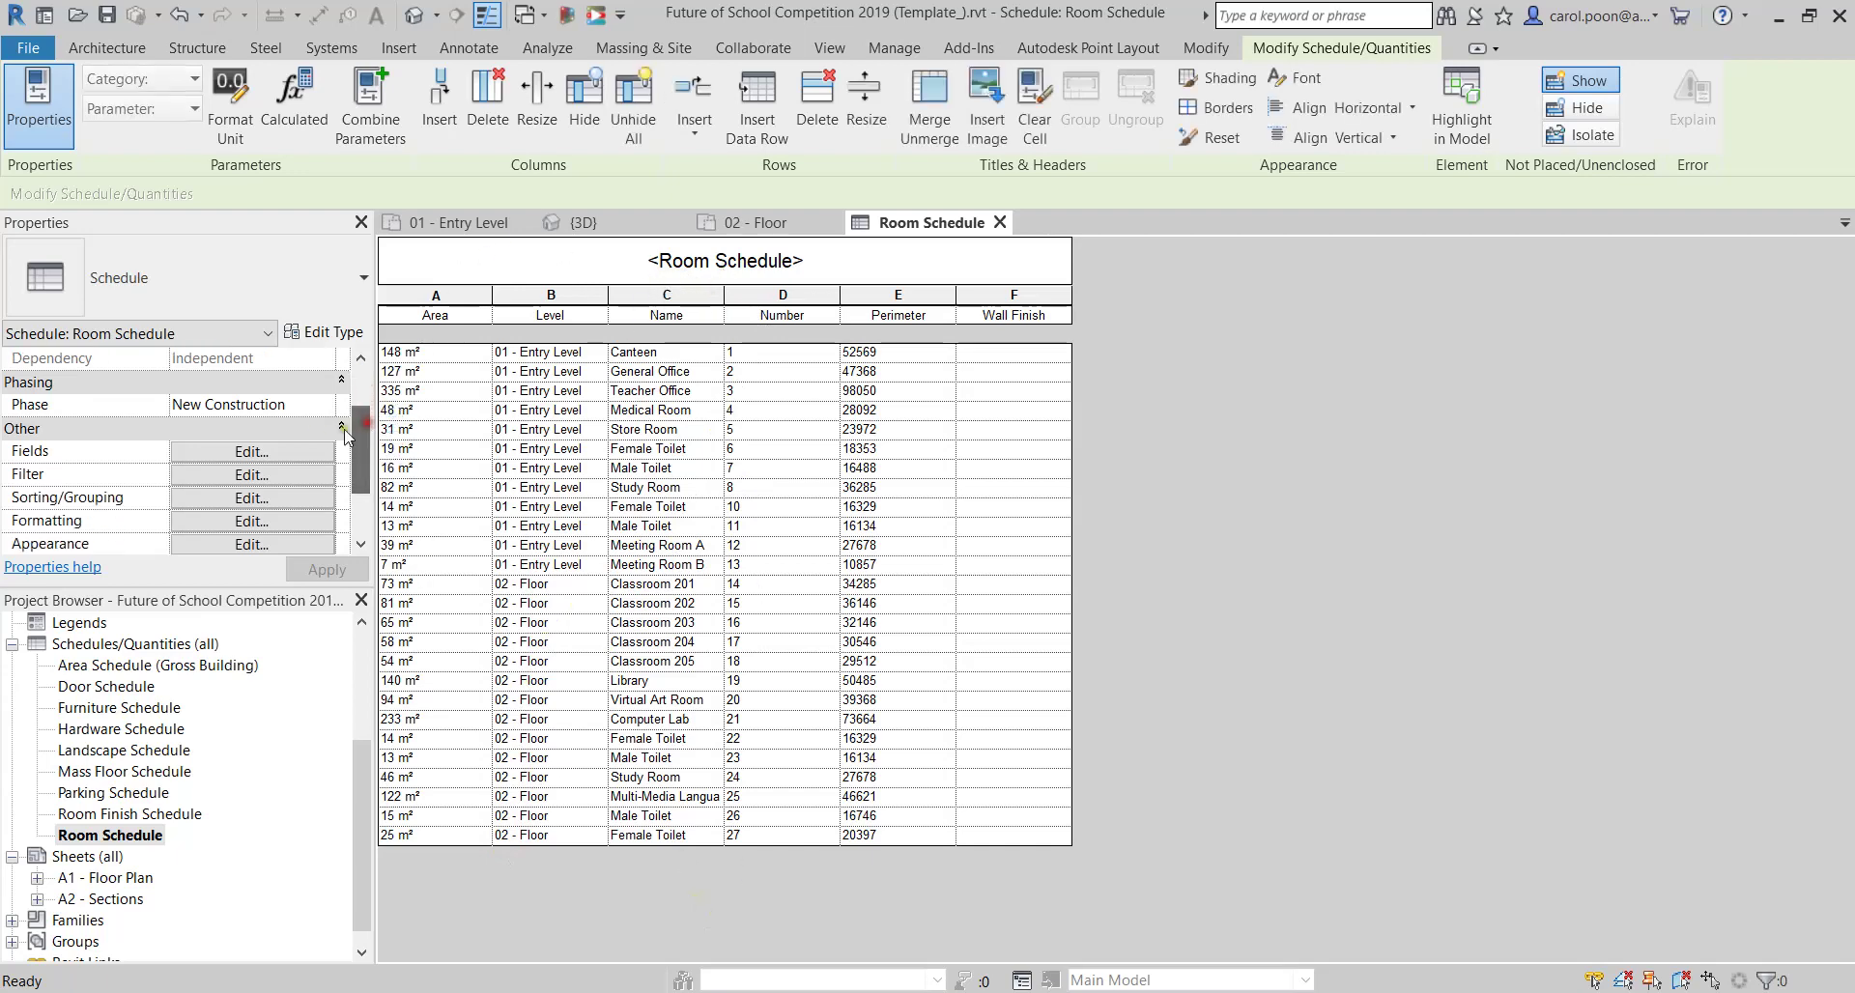
pyautogui.click(269, 453)
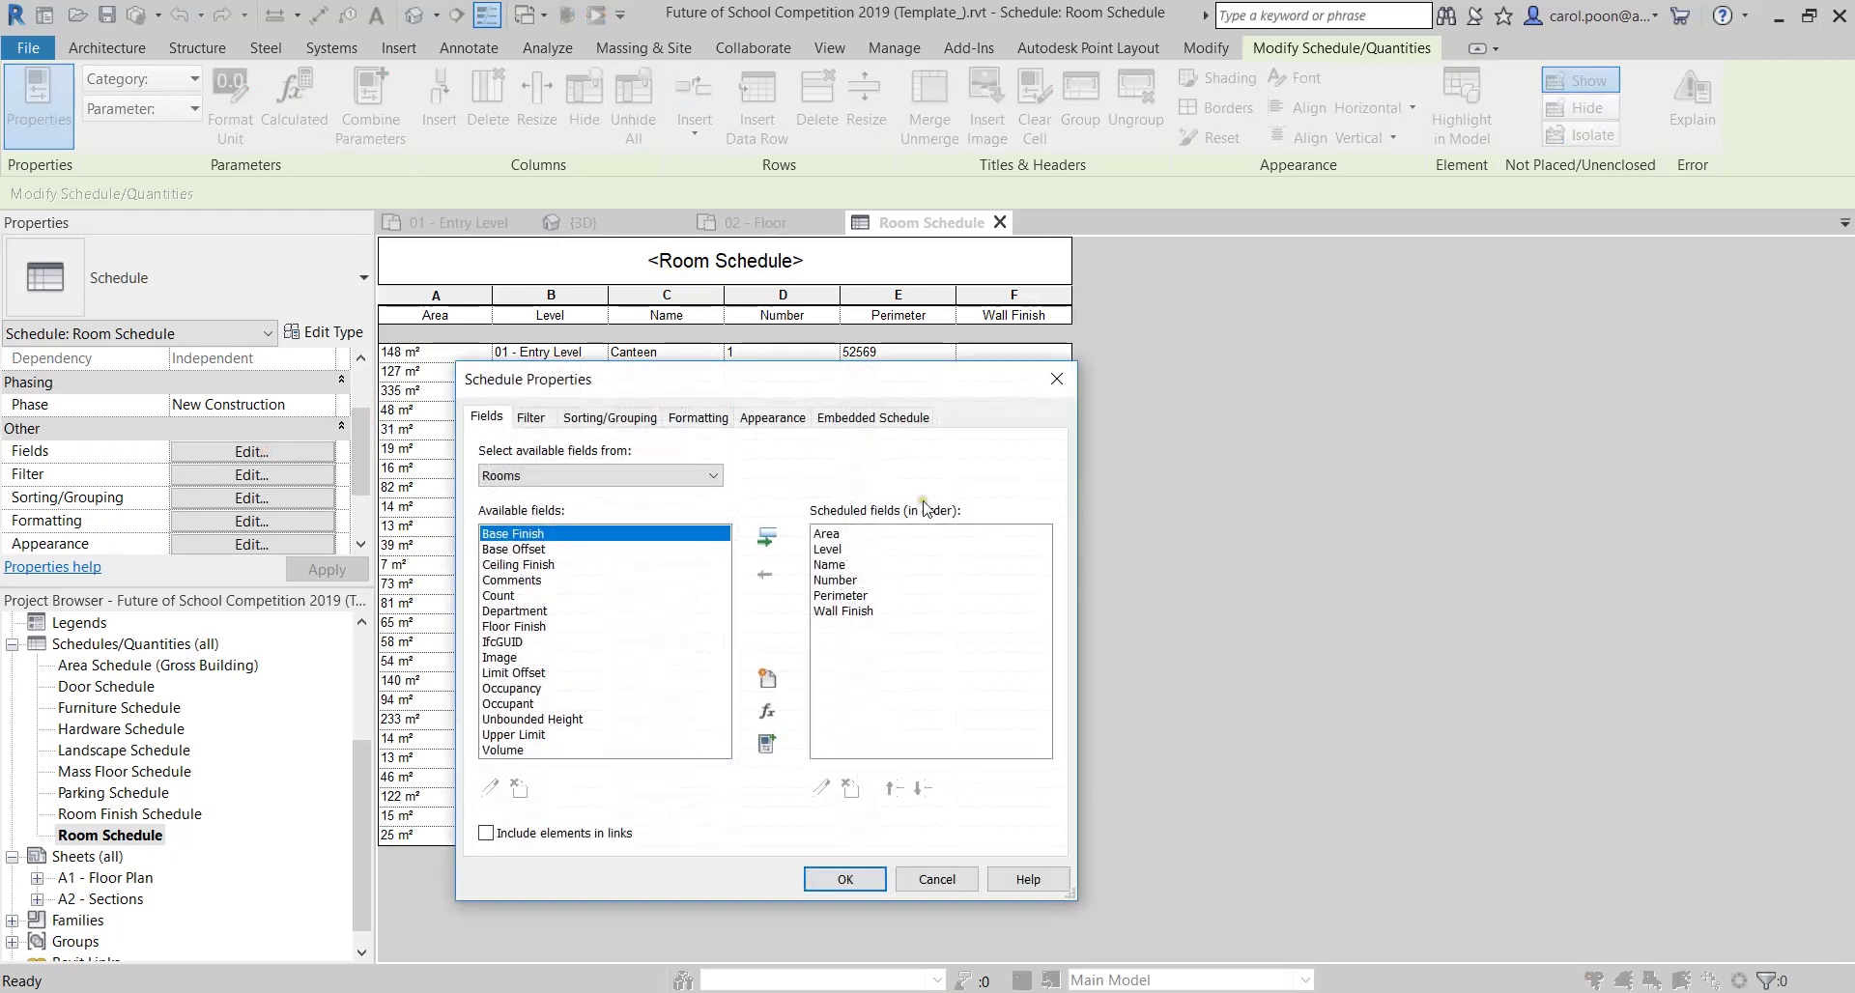
pyautogui.moveTo(894, 379)
pyautogui.mouseDown()
pyautogui.moveTo(1316, 383)
pyautogui.moveTo(1517, 320)
pyautogui.mouseUp()
pyautogui.click(1547, 488)
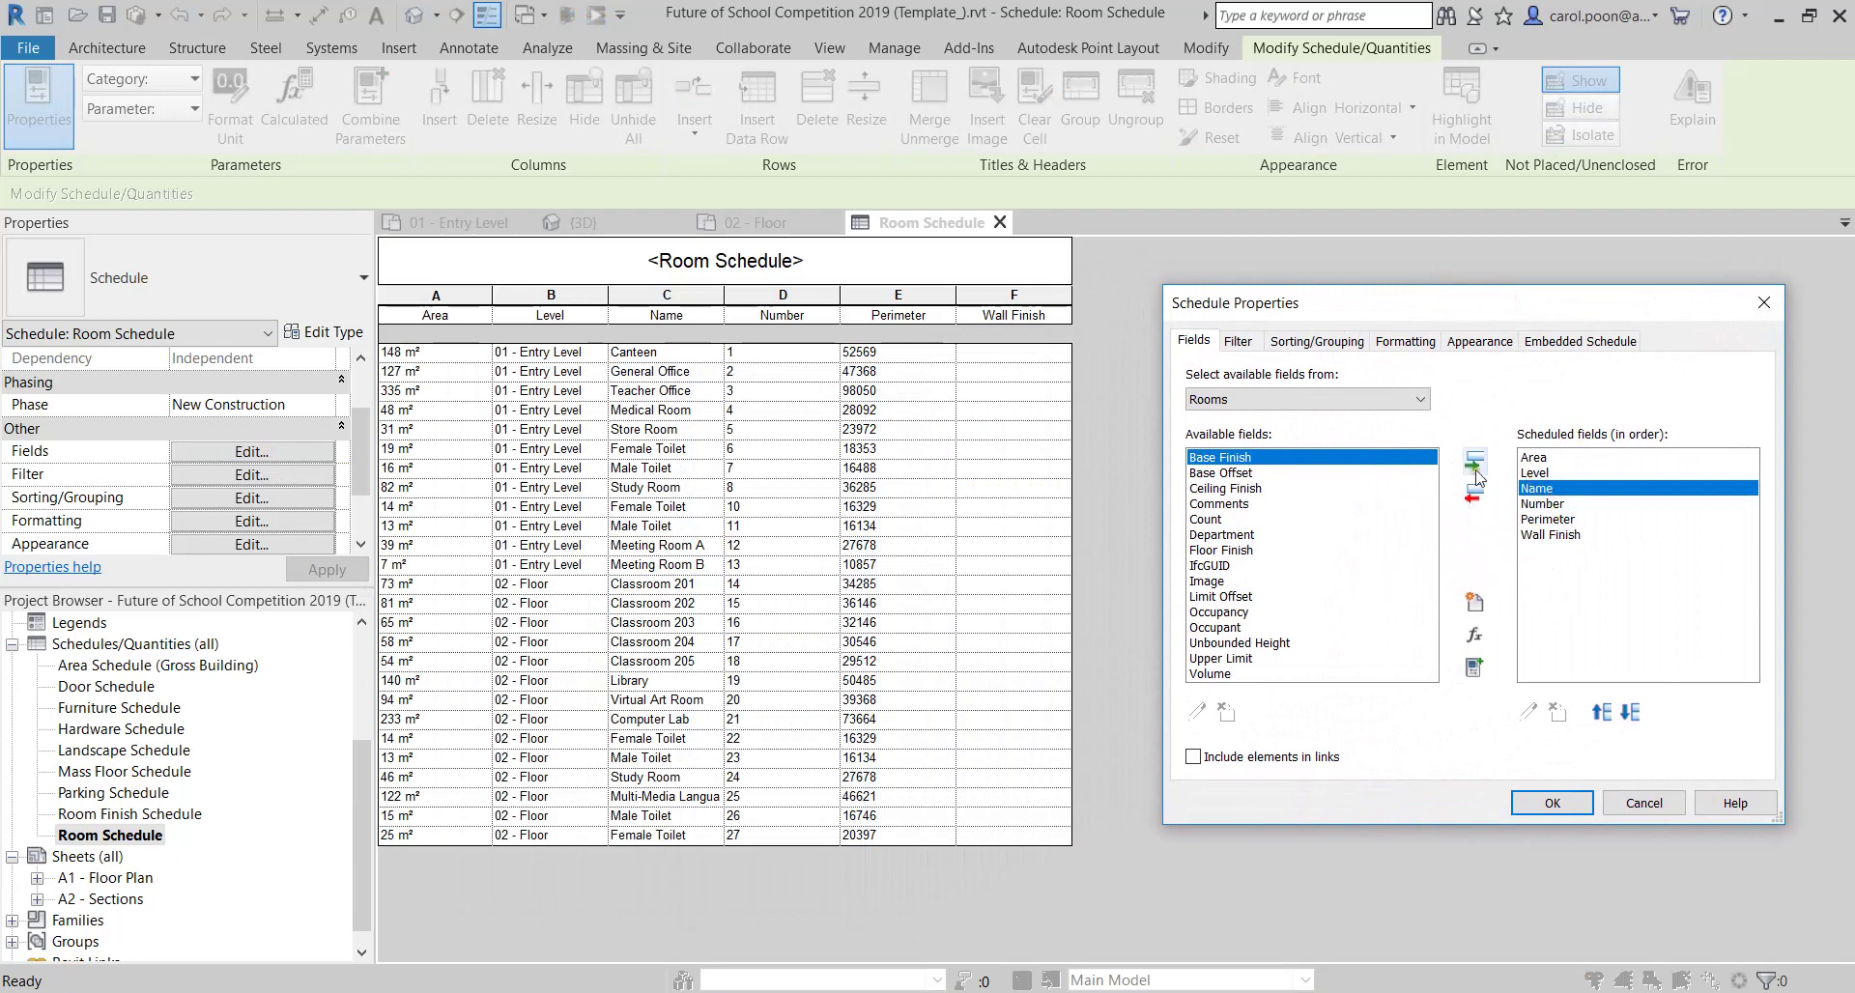
pyautogui.click(1611, 720)
pyautogui.click(1604, 715)
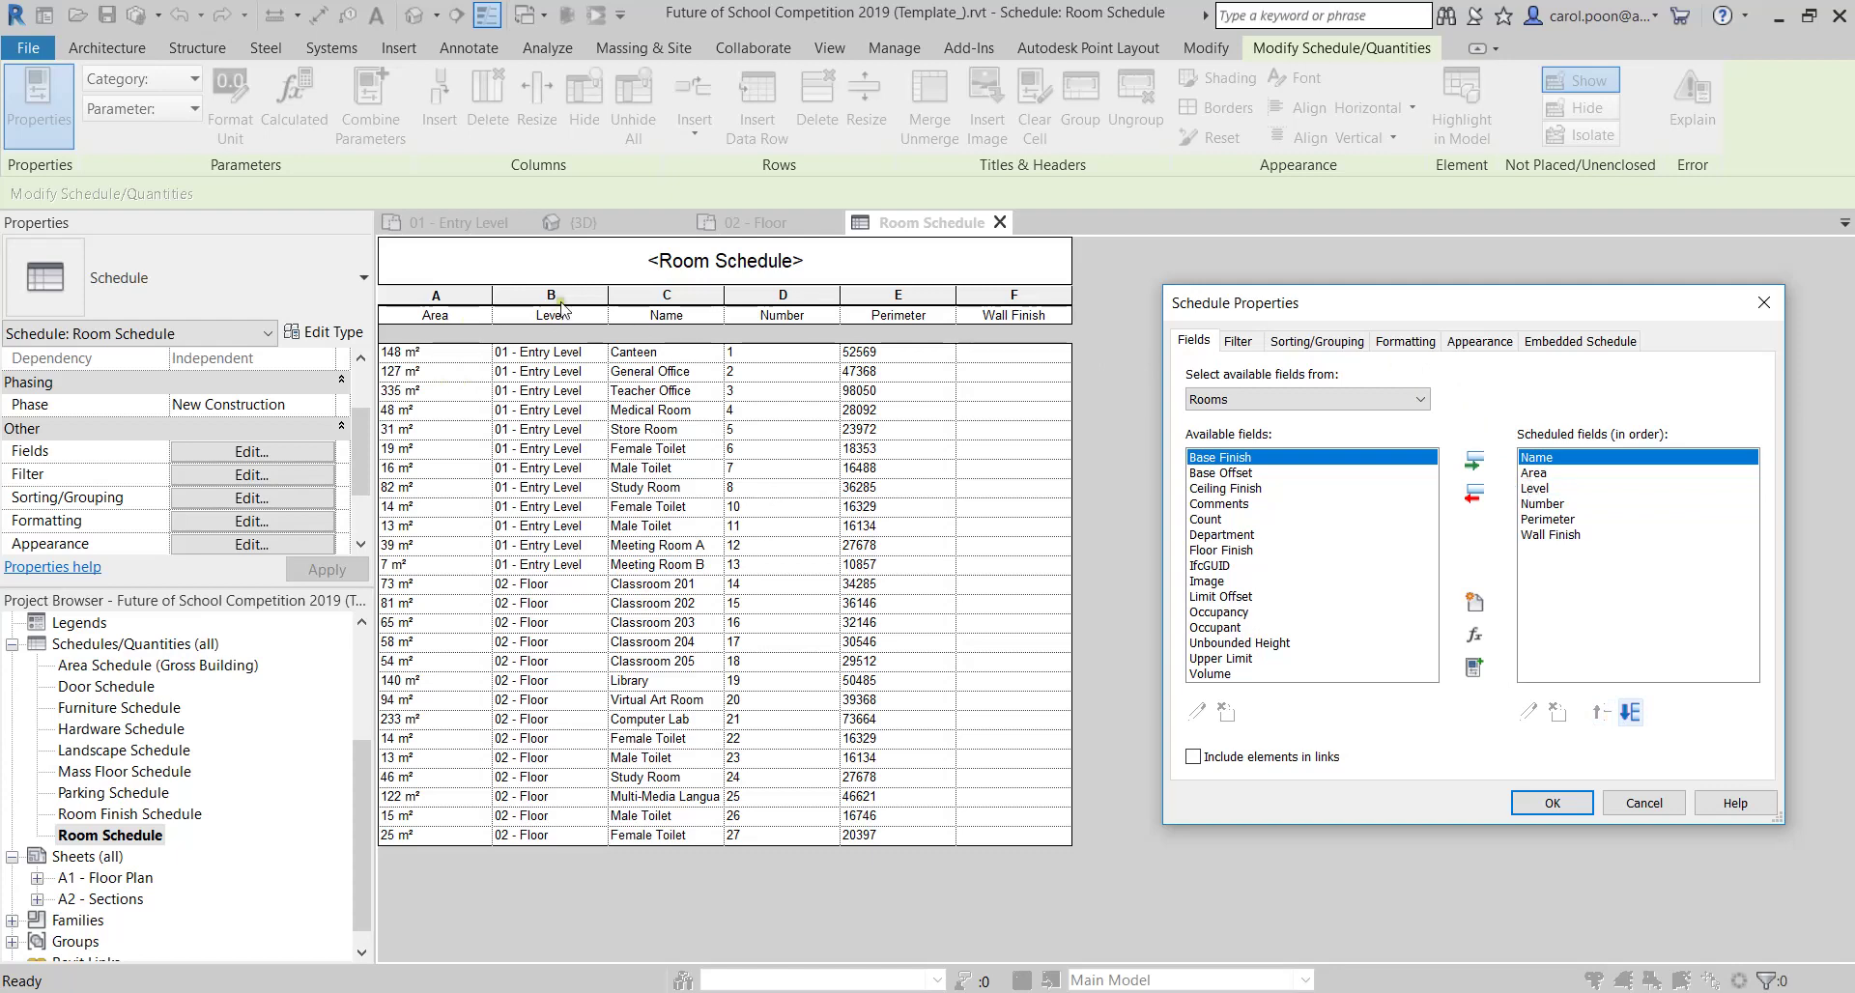
pyautogui.click(1536, 488)
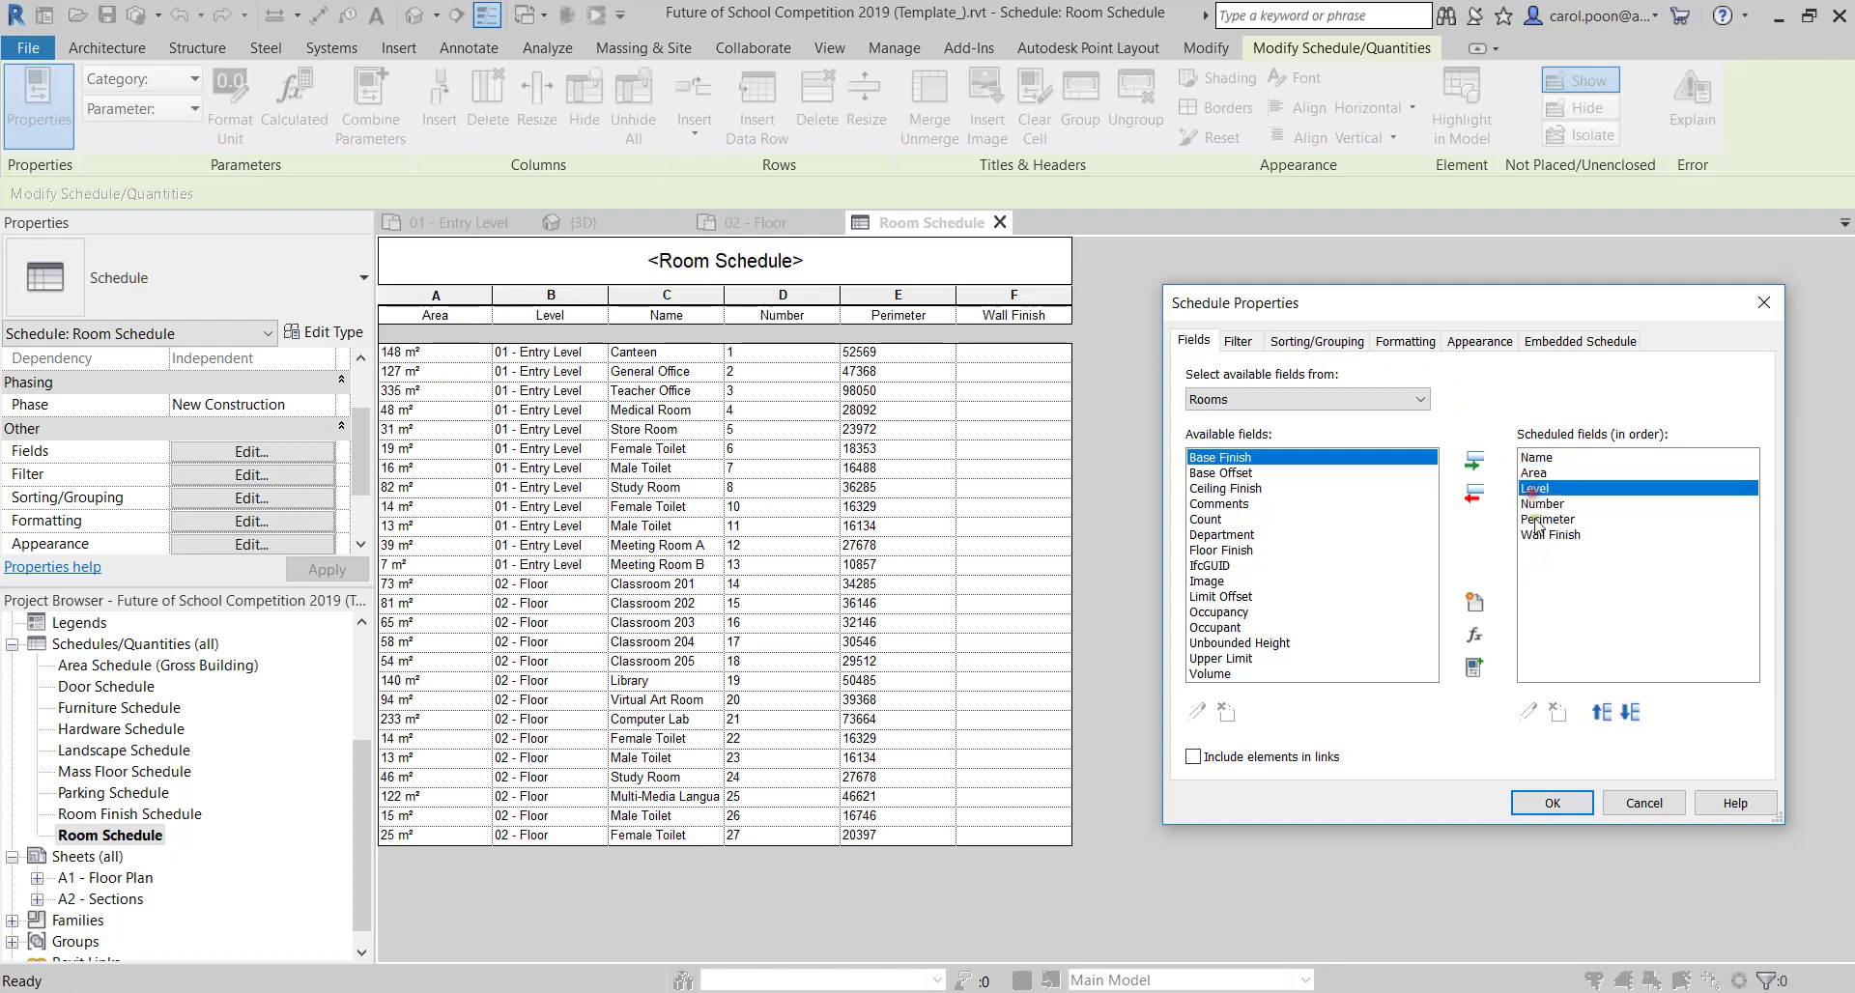
pyautogui.click(1603, 714)
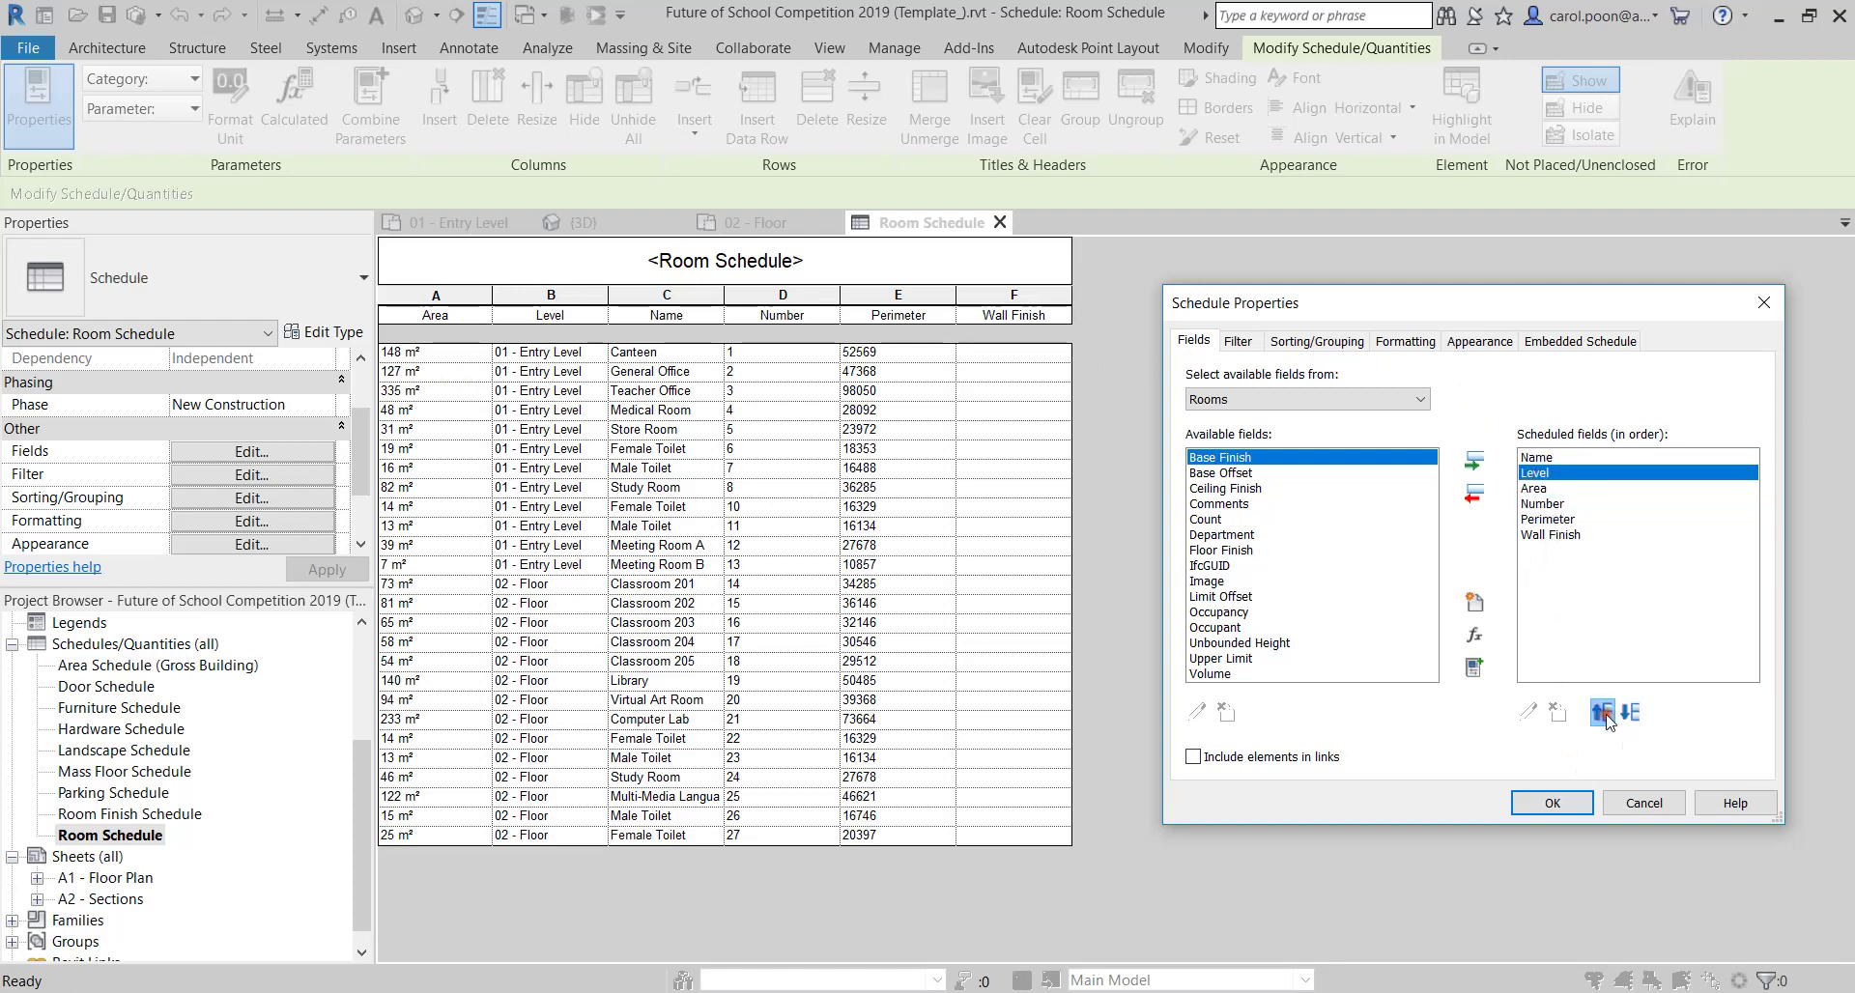
pyautogui.click(1556, 804)
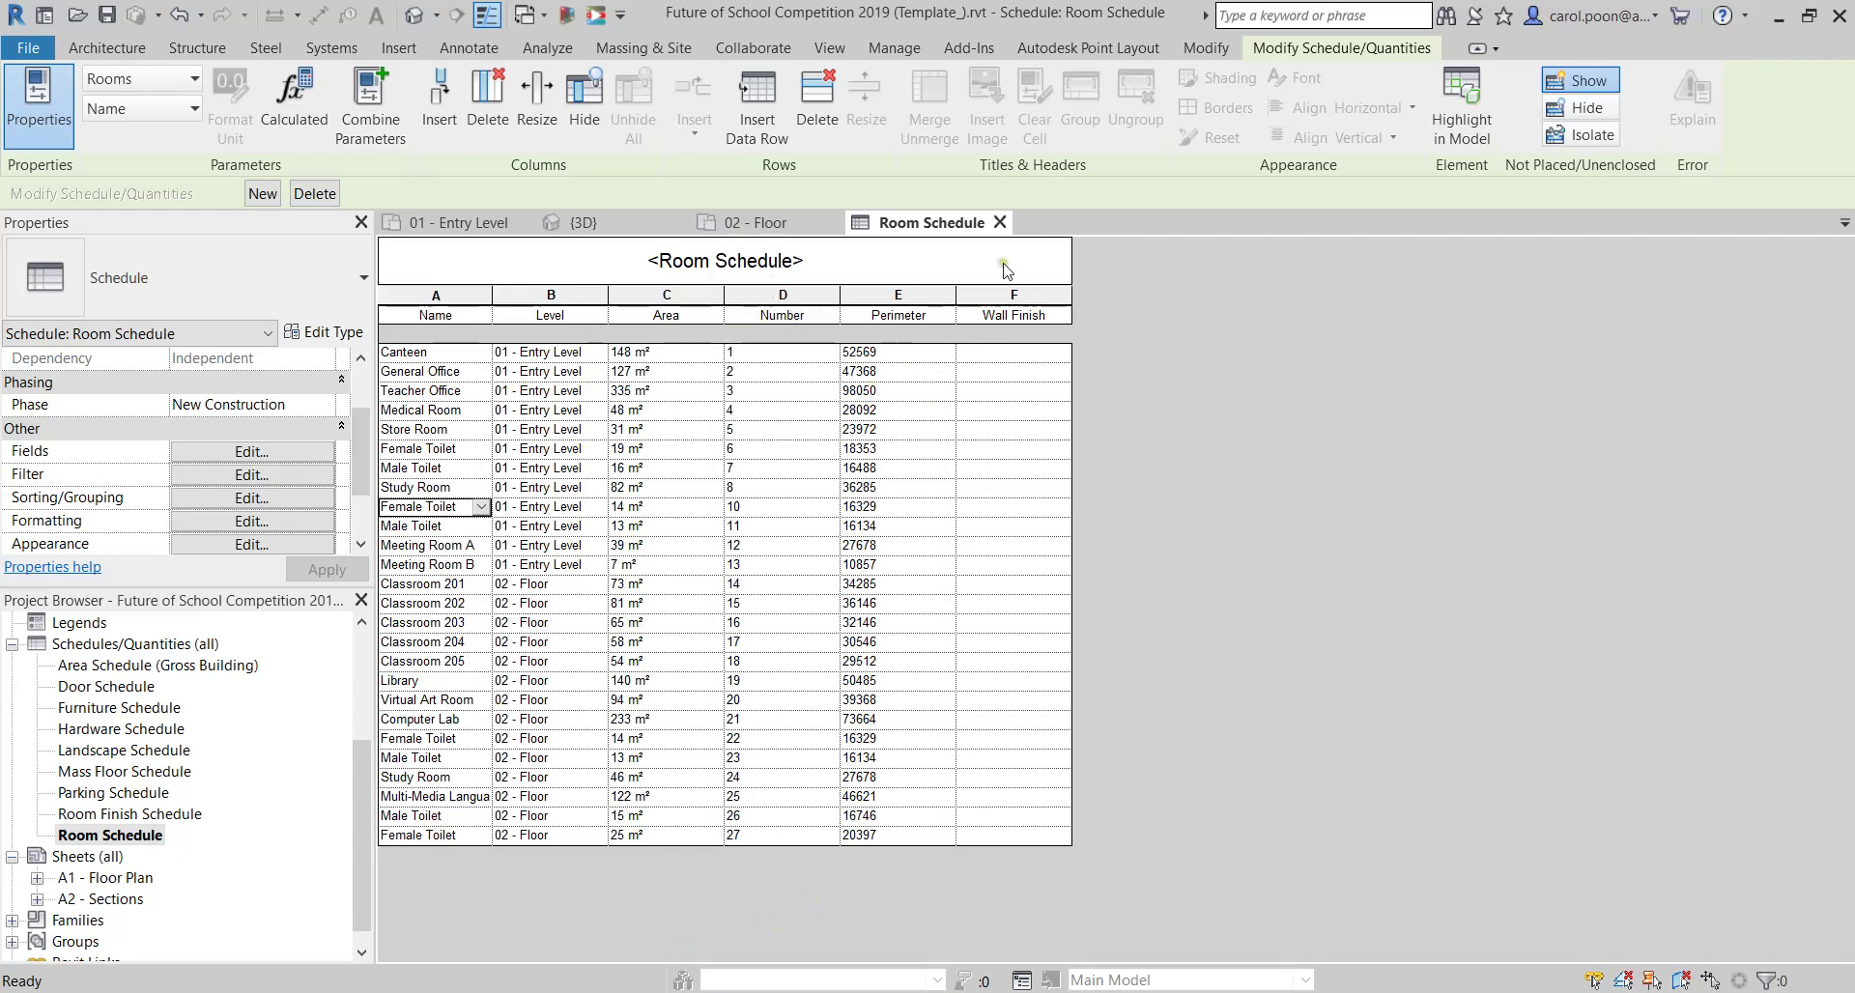
# Move the Area and Number fields down below Wall Finish in the Fields list.
pyautogui.click(278, 451)
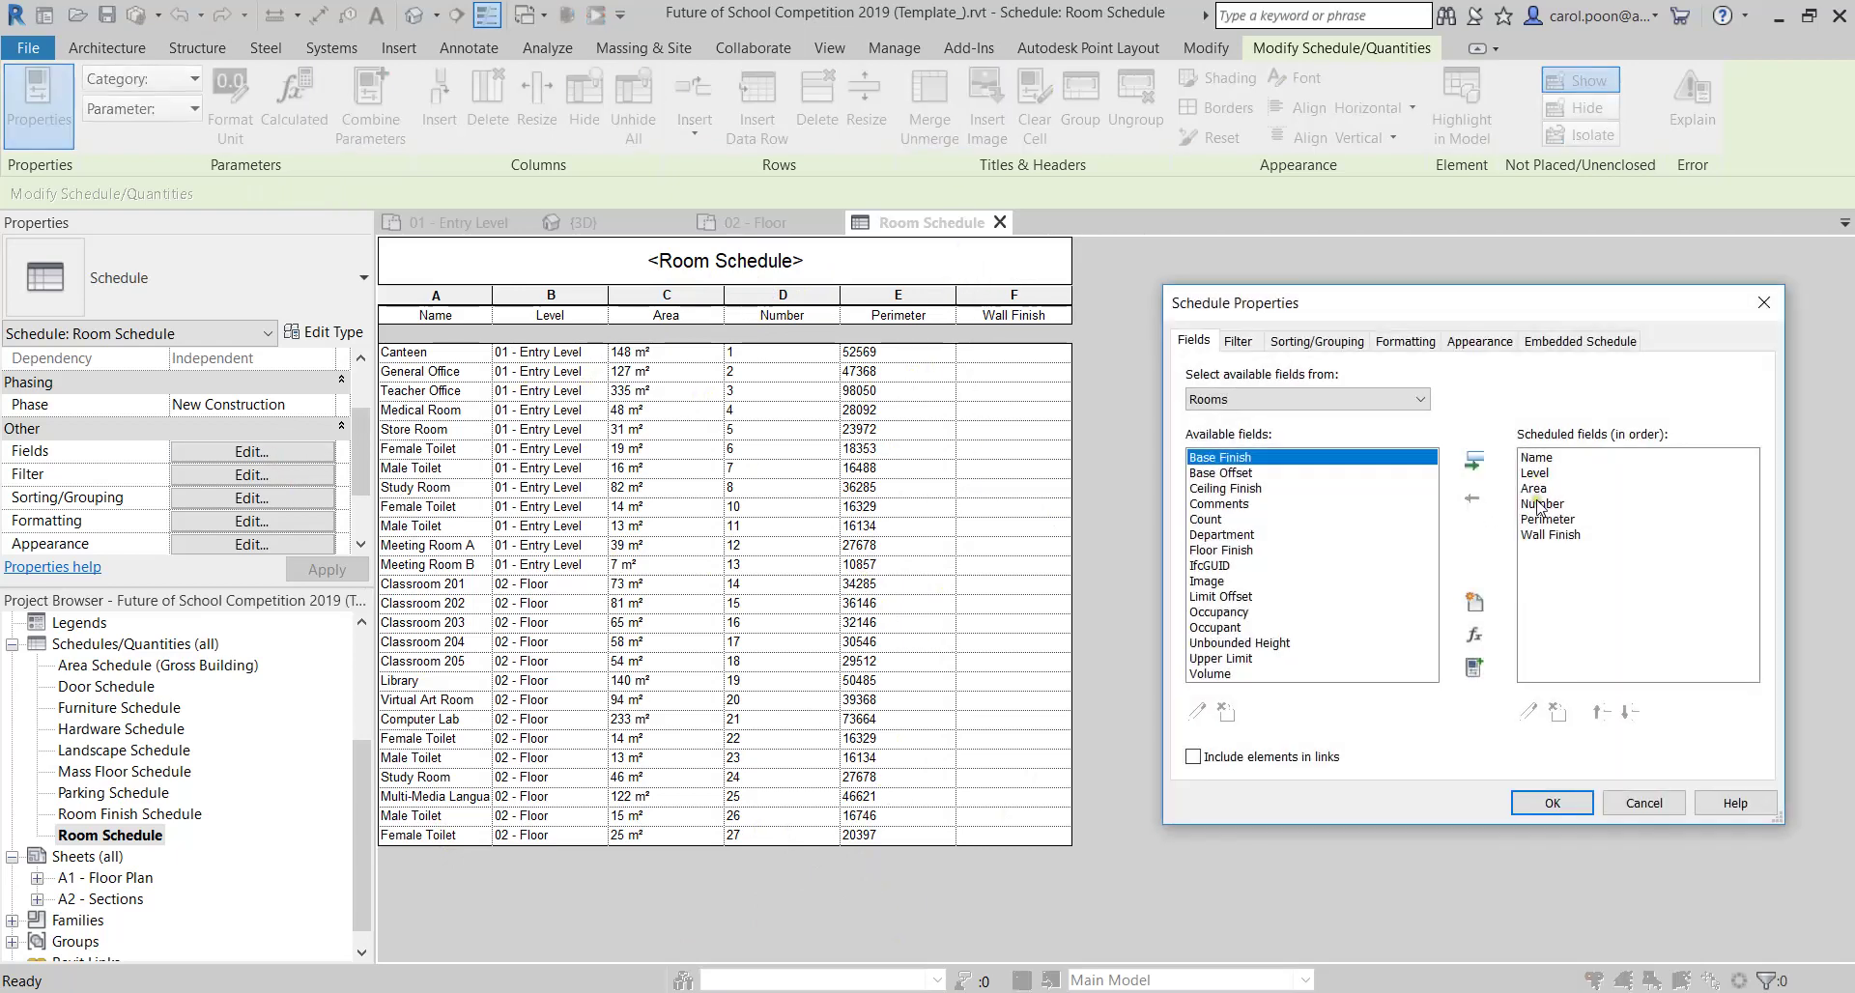
pyautogui.moveTo(1538, 492); pyautogui.dragTo(1543, 508)
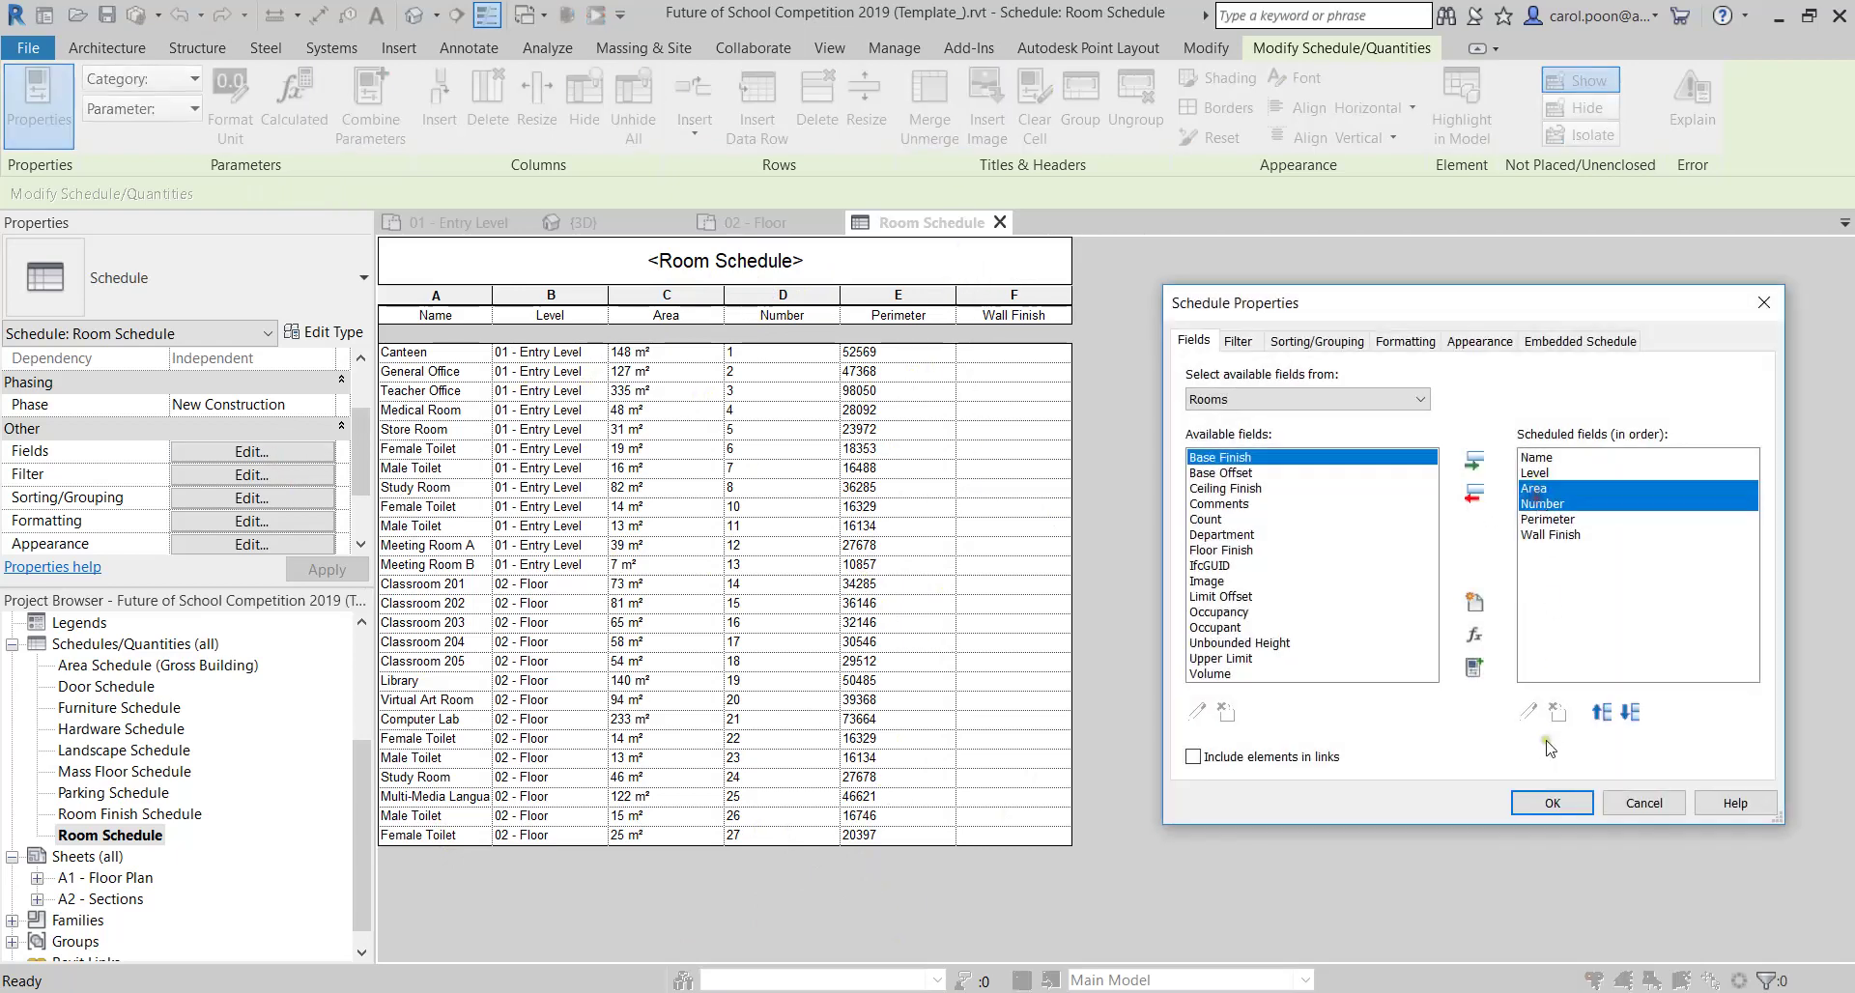
pyautogui.click(1634, 713)
pyautogui.click(1634, 712)
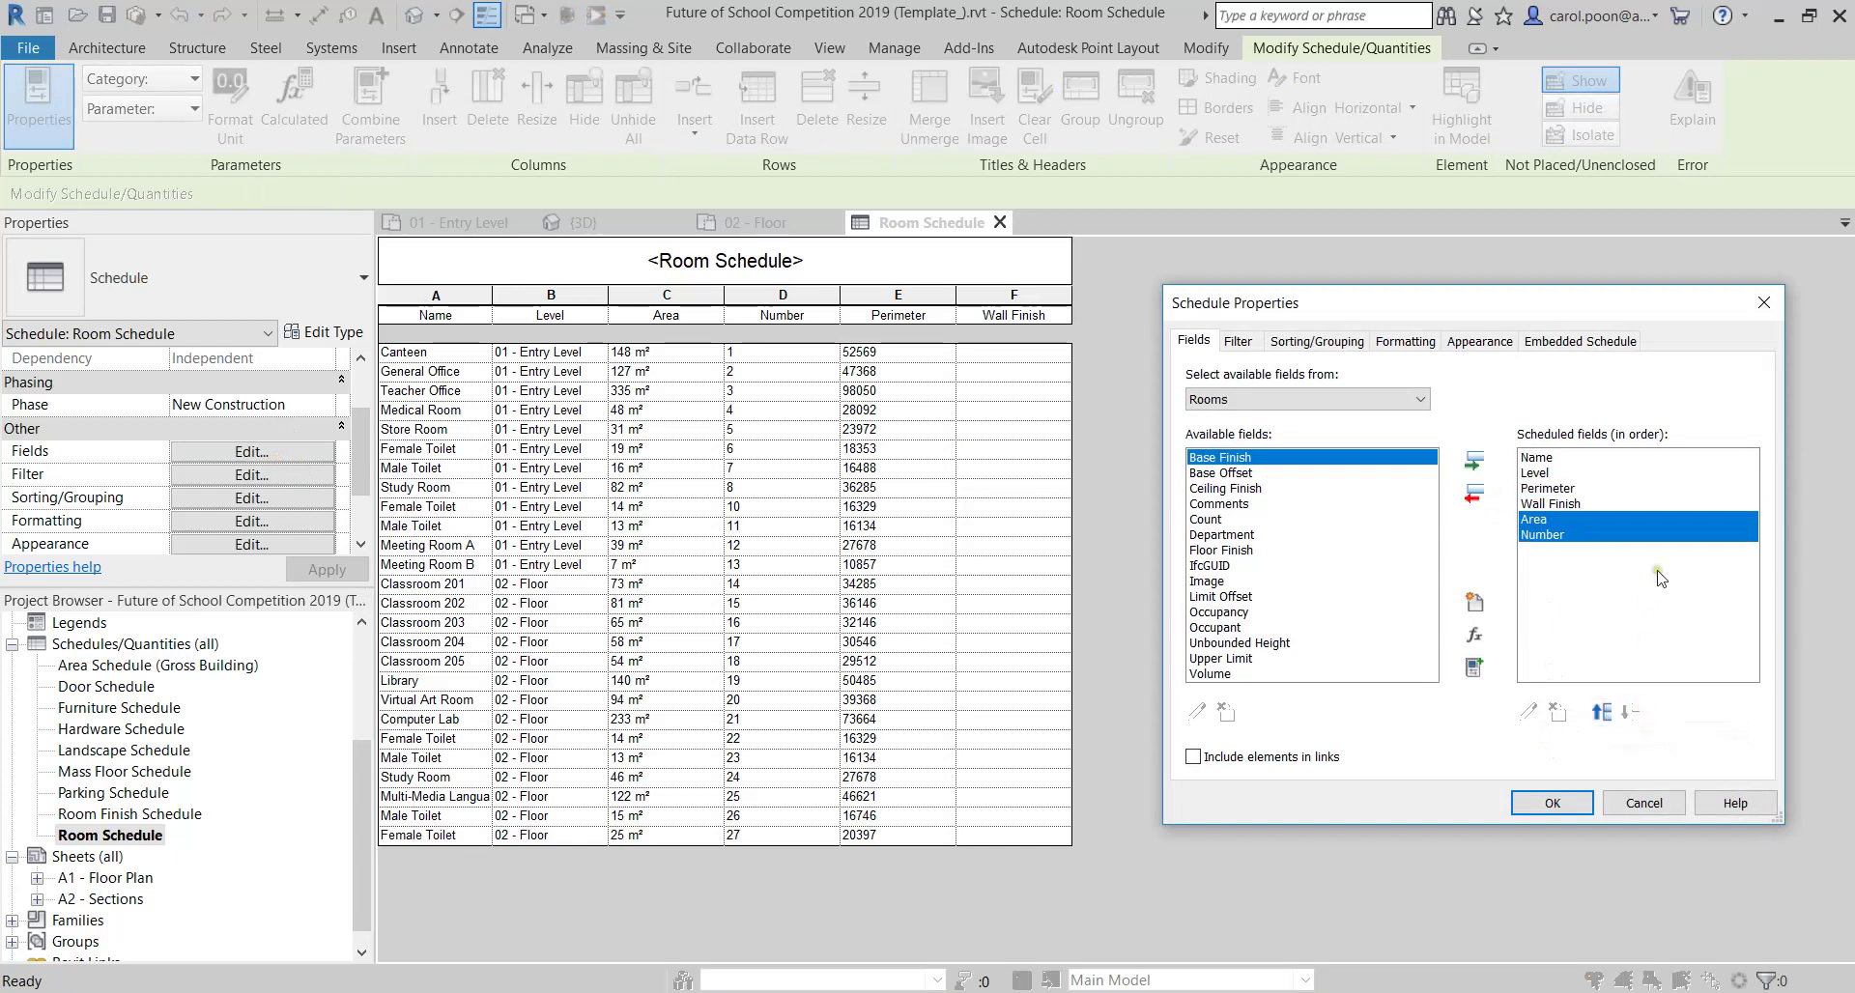
pyautogui.press('Up')
# Move the Number field up so it sits directly after Name.
pyautogui.click(1544, 536)
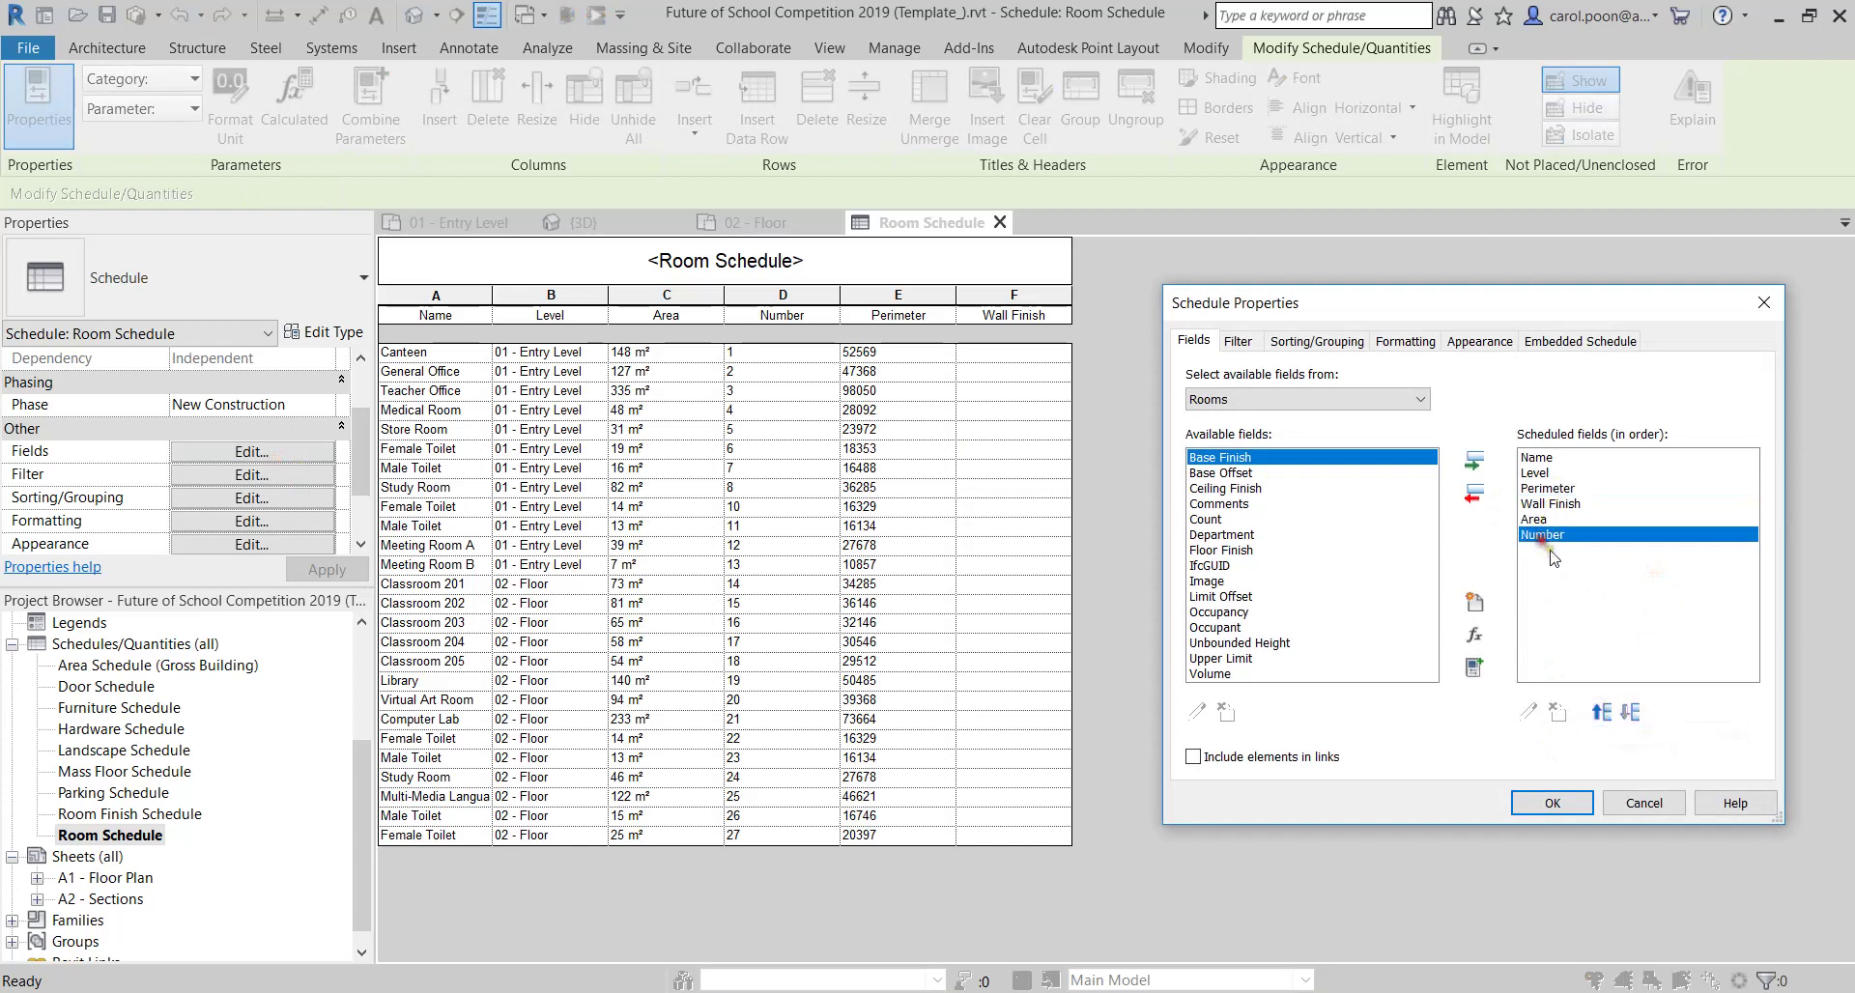
pyautogui.click(1601, 712)
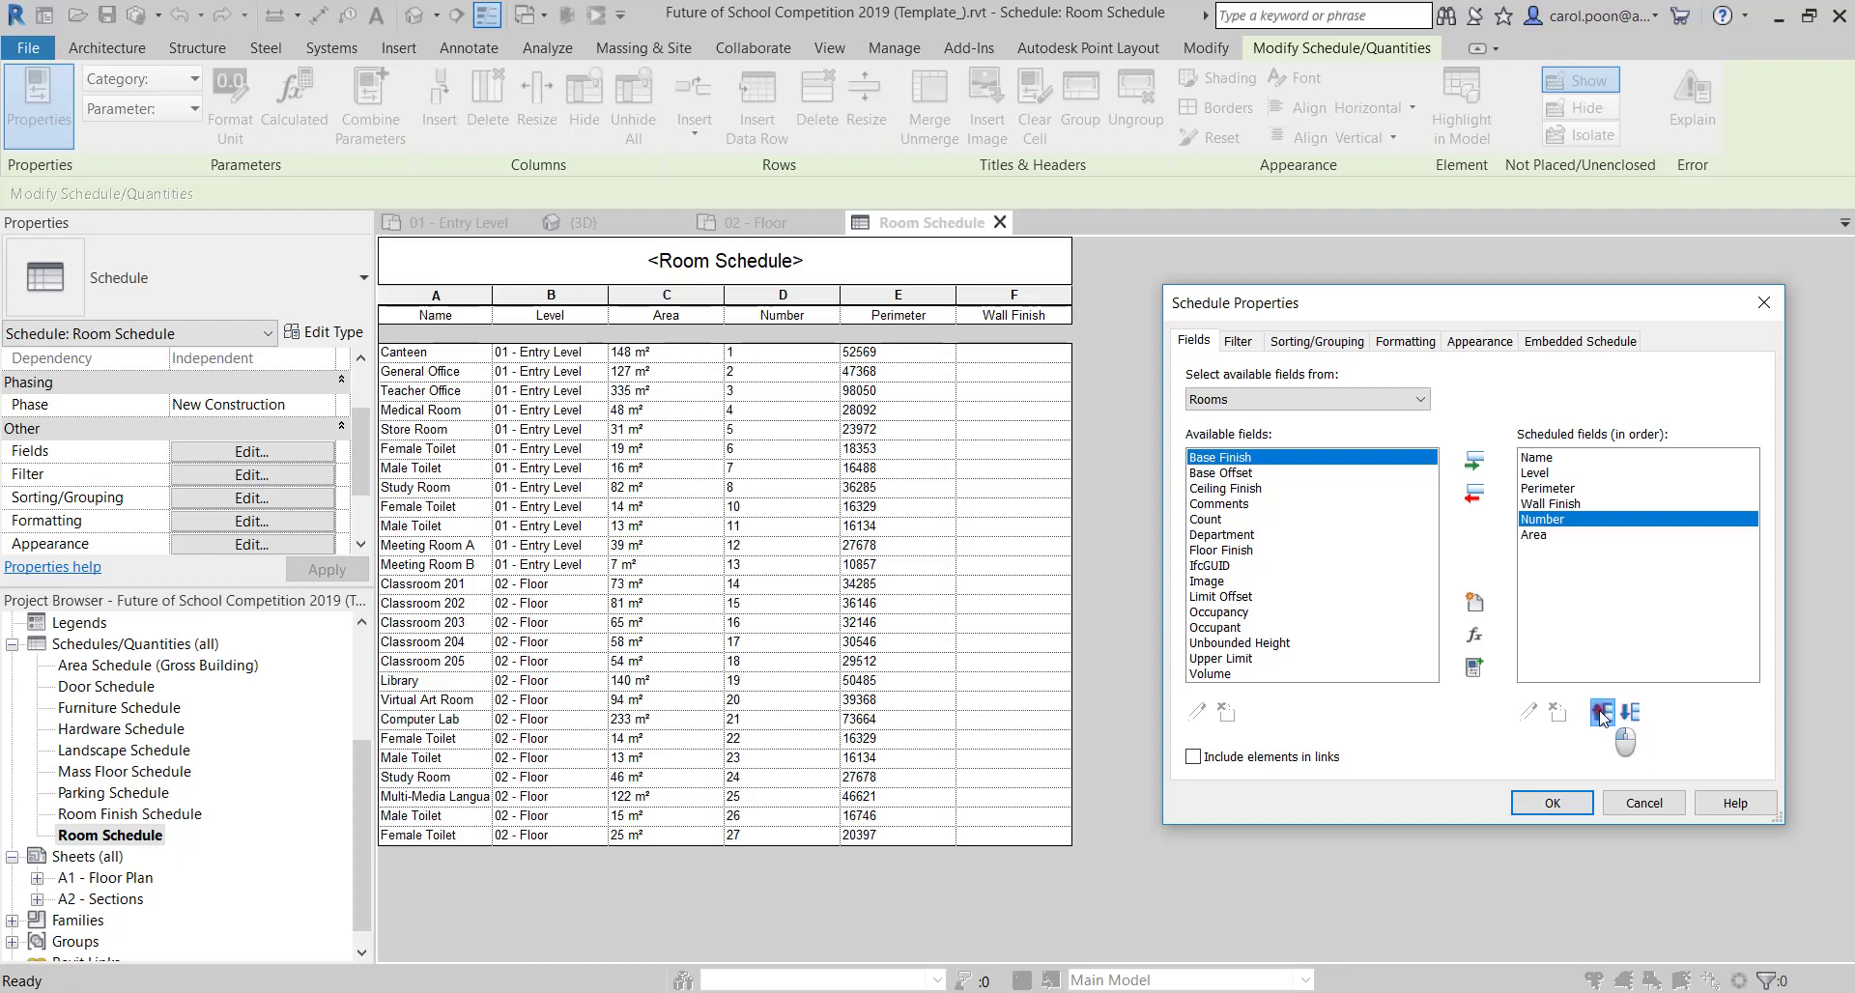
pyautogui.click(1601, 714)
pyautogui.click(1599, 714)
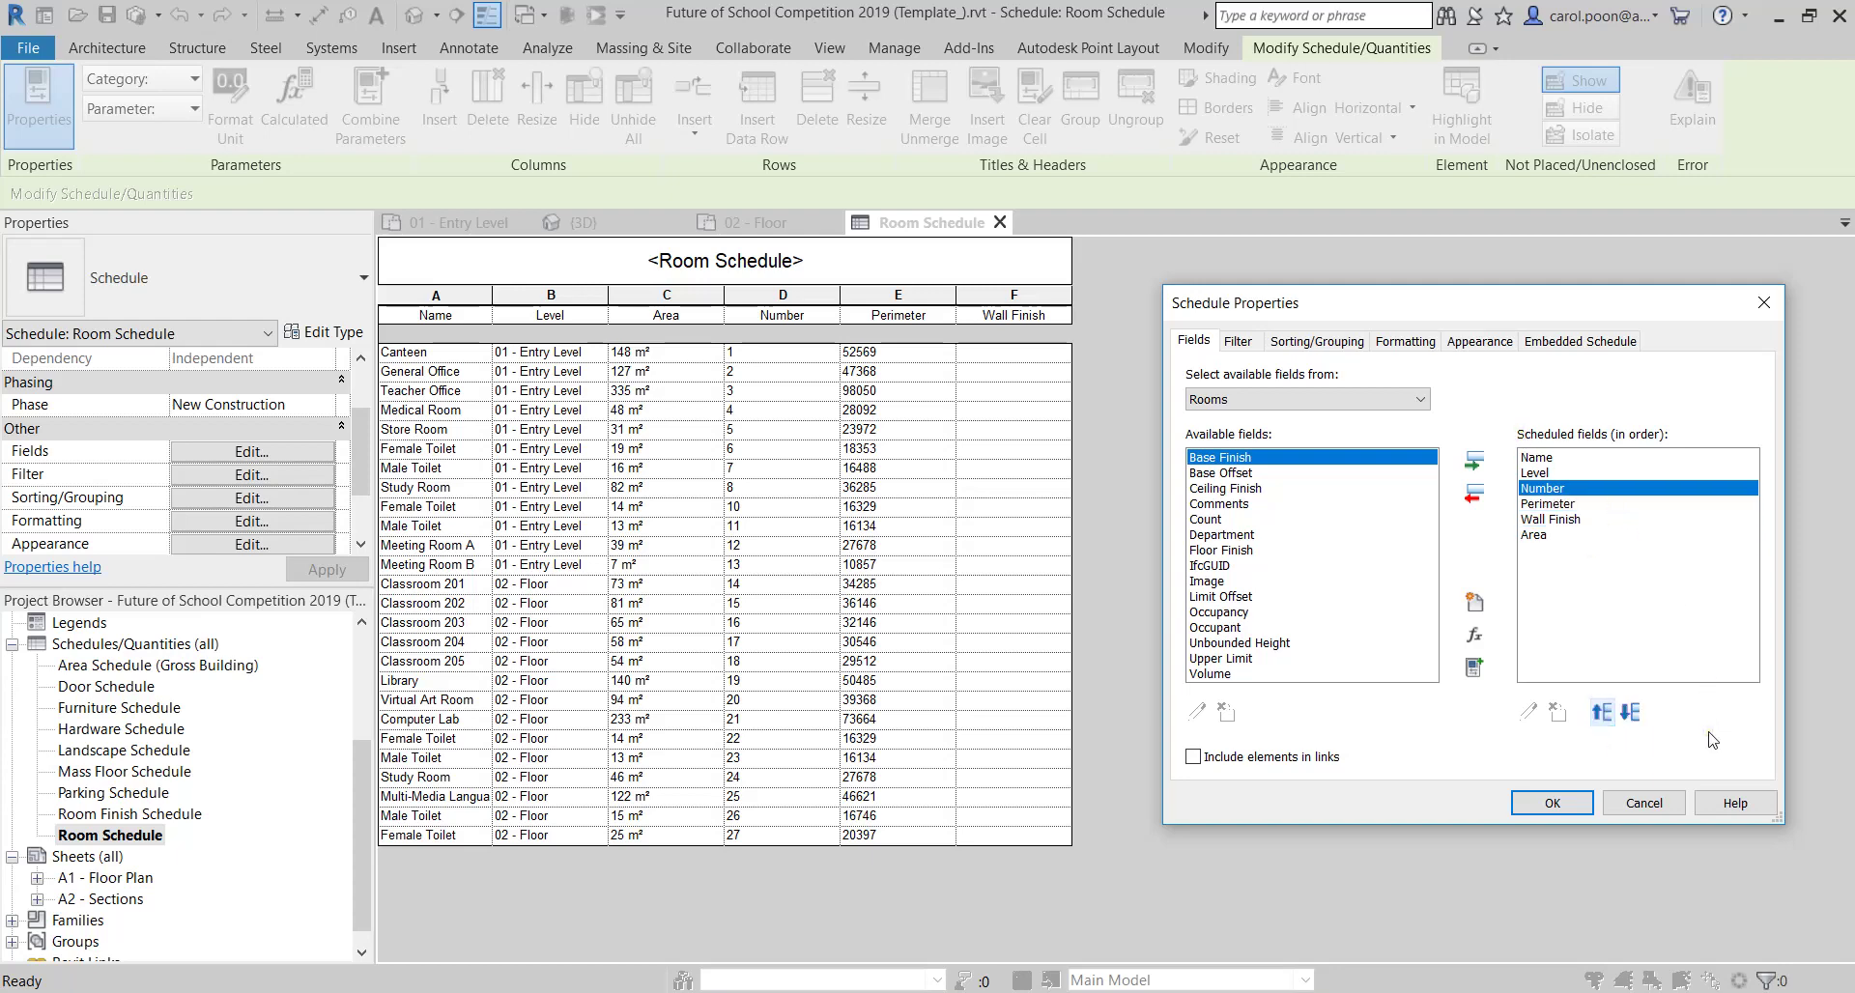
pyautogui.click(1601, 714)
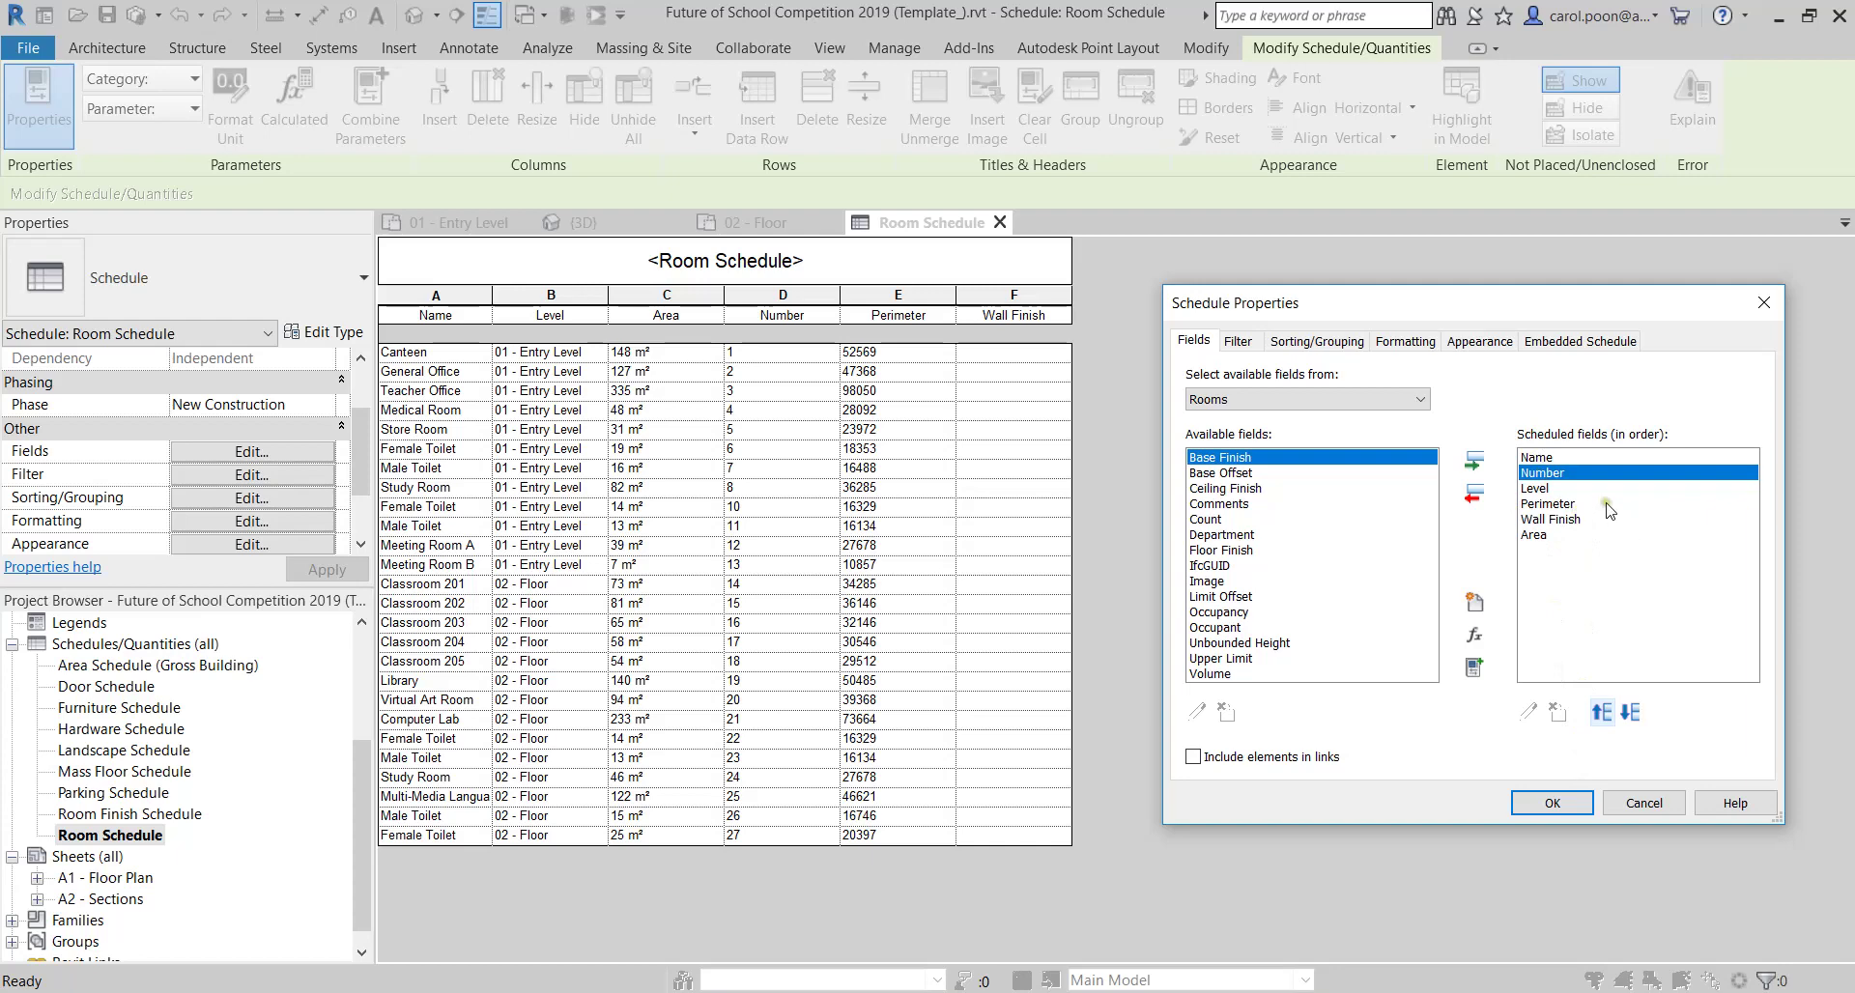
# Place Area just above Wall Finish, after Perimeter, and apply the field order.
pyautogui.click(1554, 505)
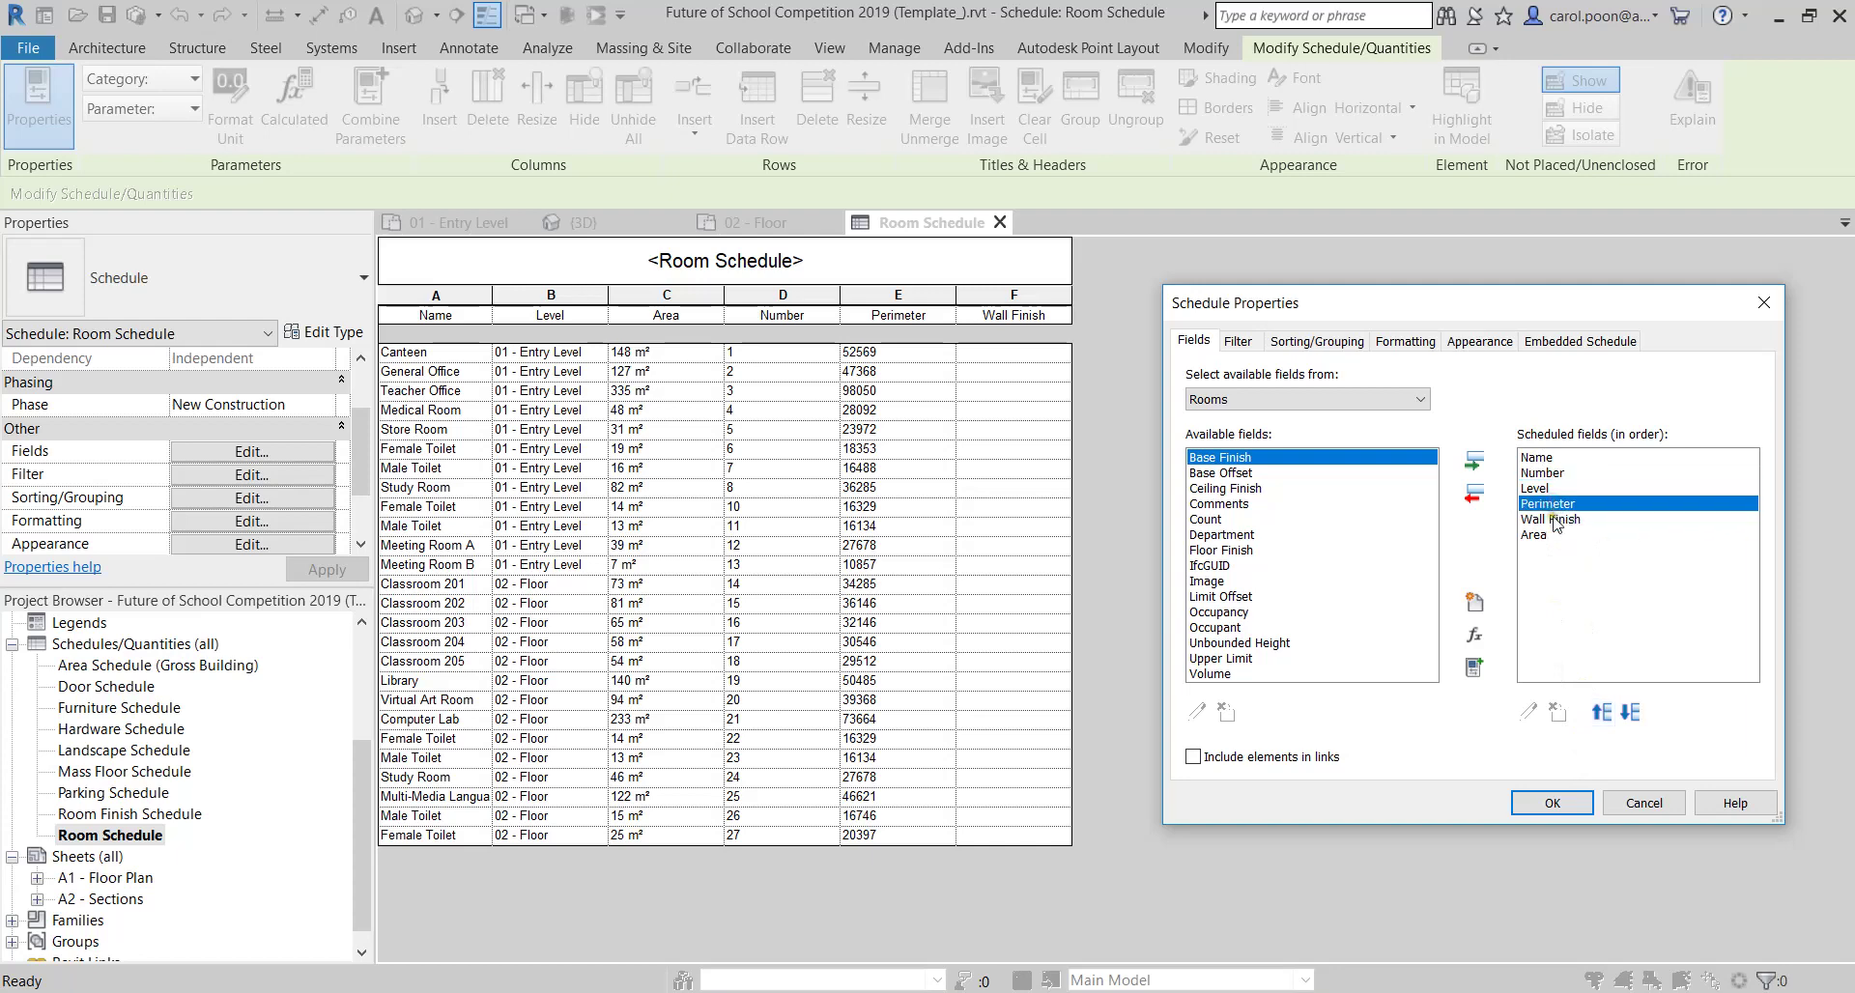
pyautogui.click(1545, 536)
pyautogui.click(1601, 712)
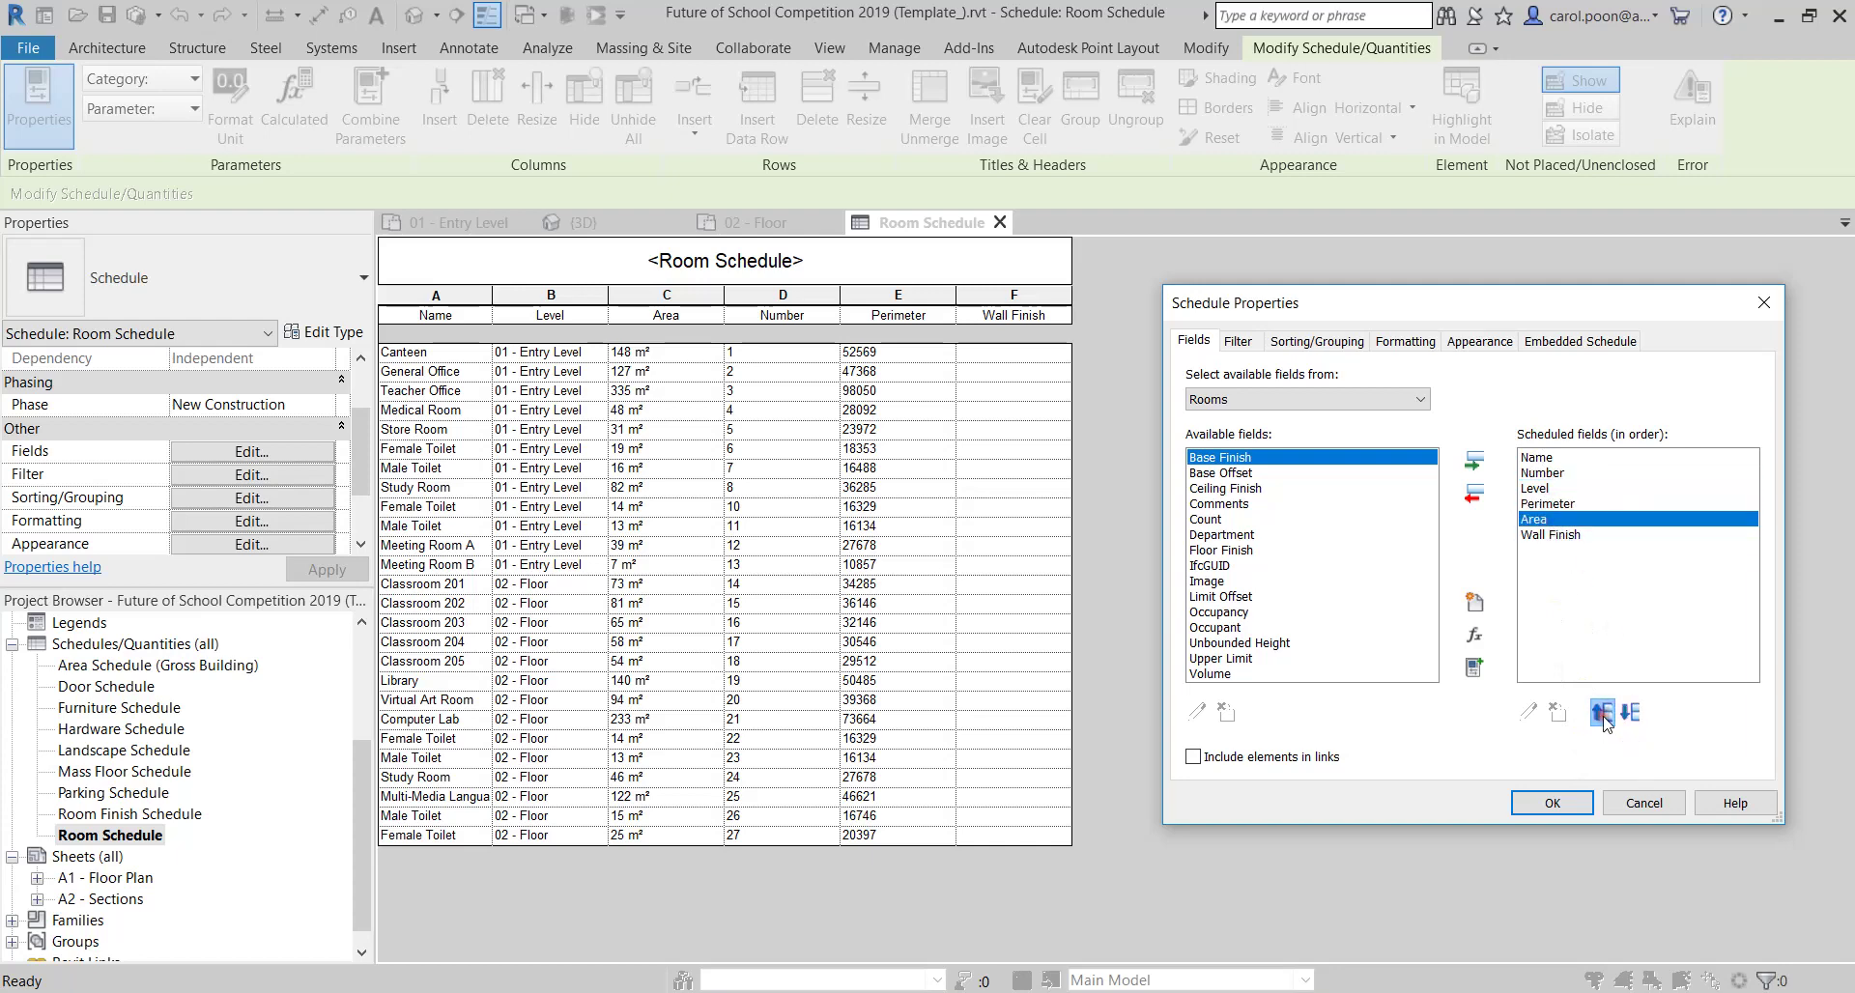
pyautogui.click(1550, 803)
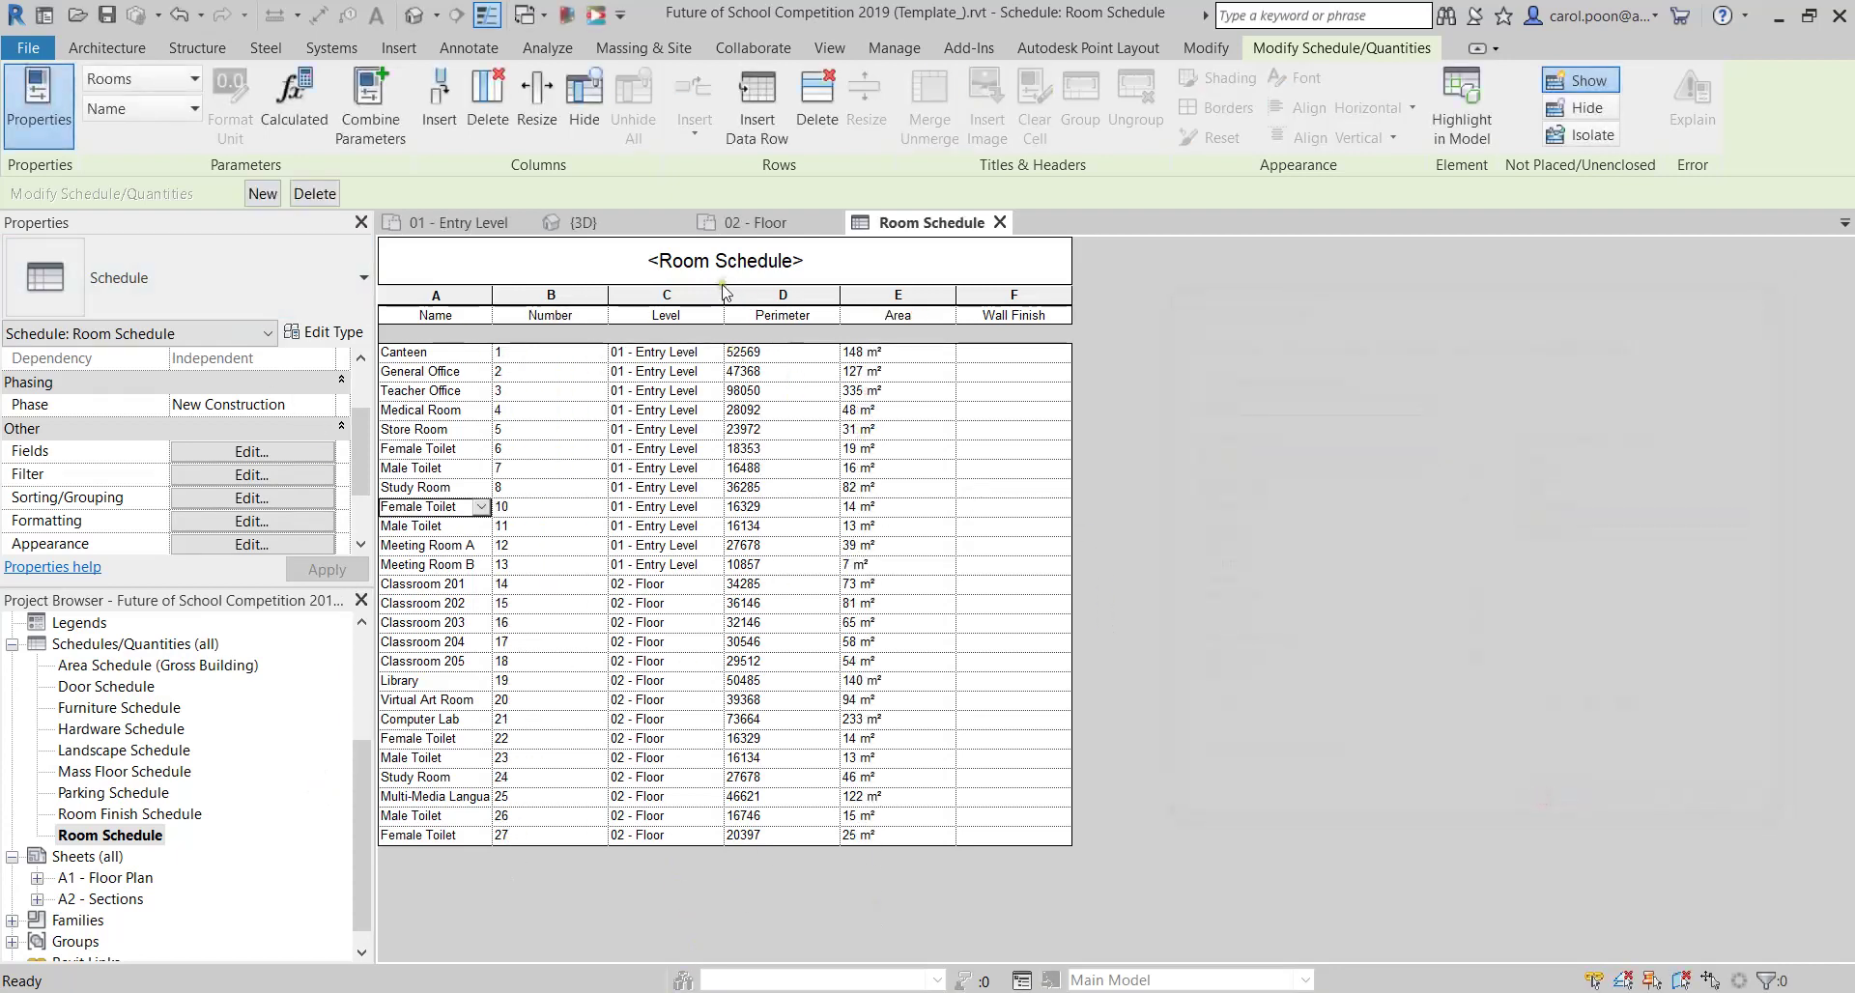
# Widen the Level column slightly and the Name column more by dragging their header borders.
pyautogui.moveTo(720, 294)
pyautogui.mouseDown()
pyautogui.moveTo(781, 297)
pyautogui.moveTo(731, 295)
pyautogui.mouseUp()
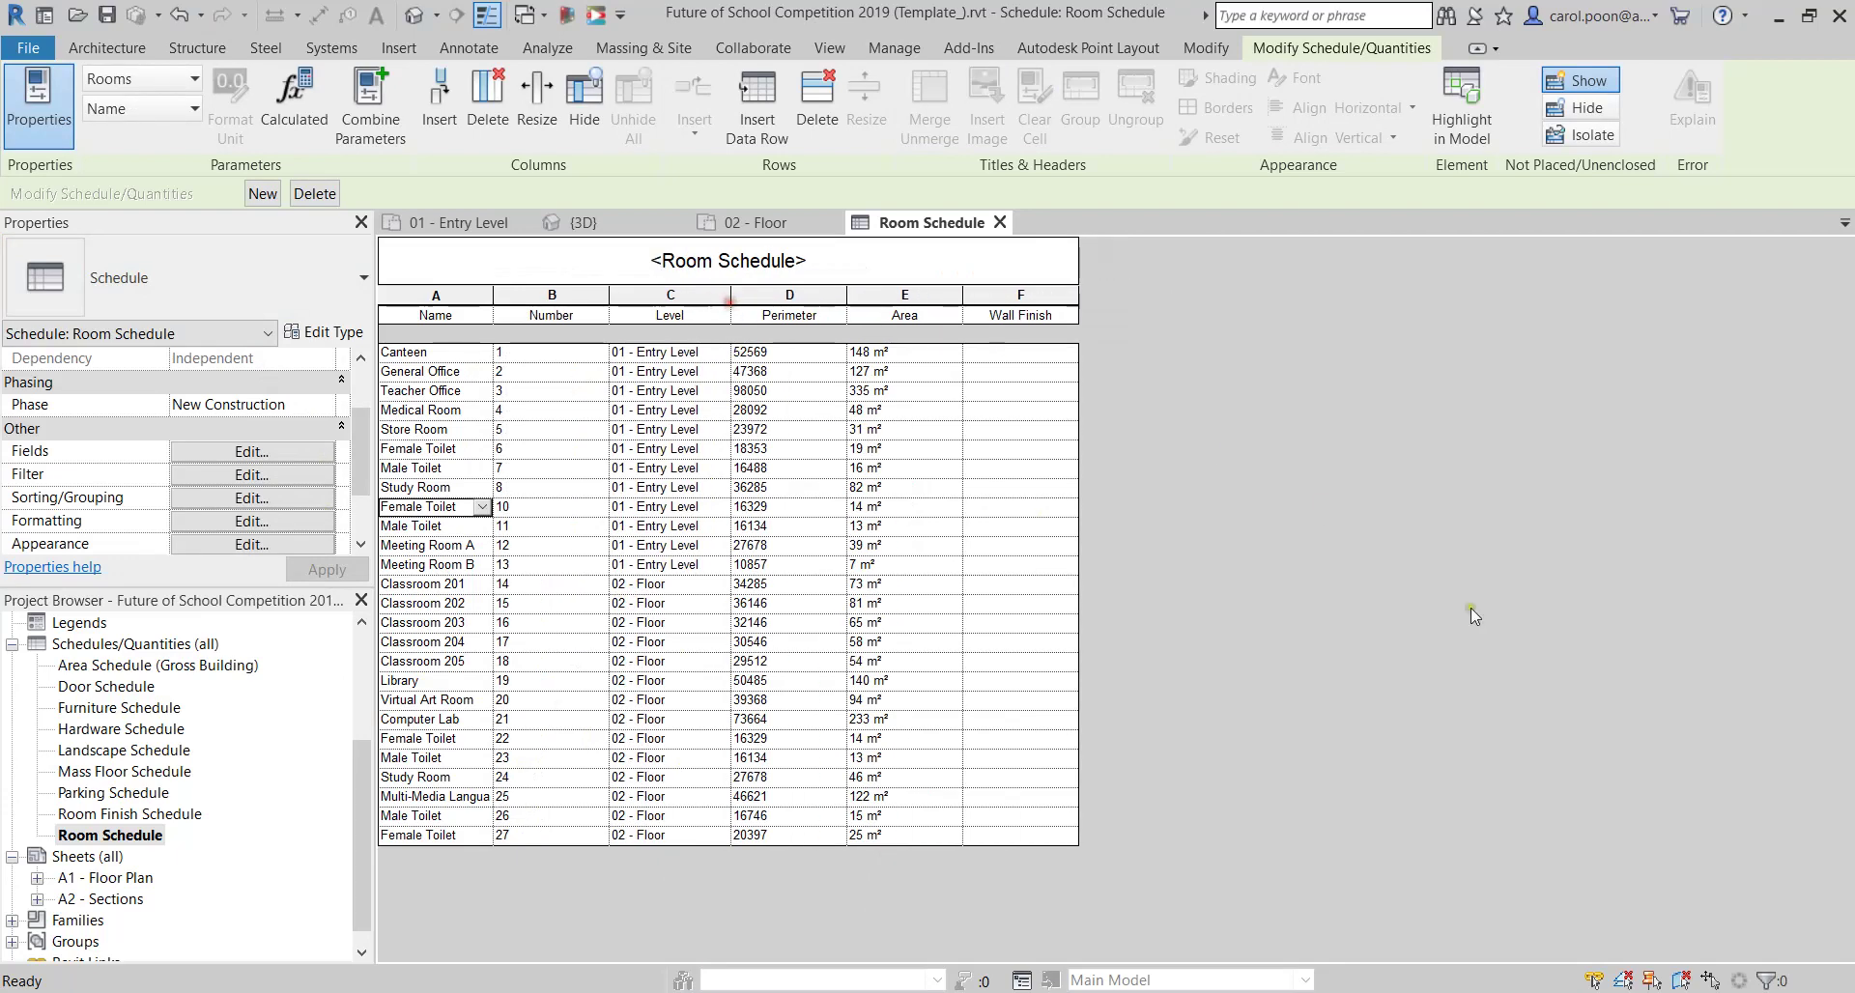
pyautogui.moveTo(493, 293); pyautogui.dragTo(529, 293)
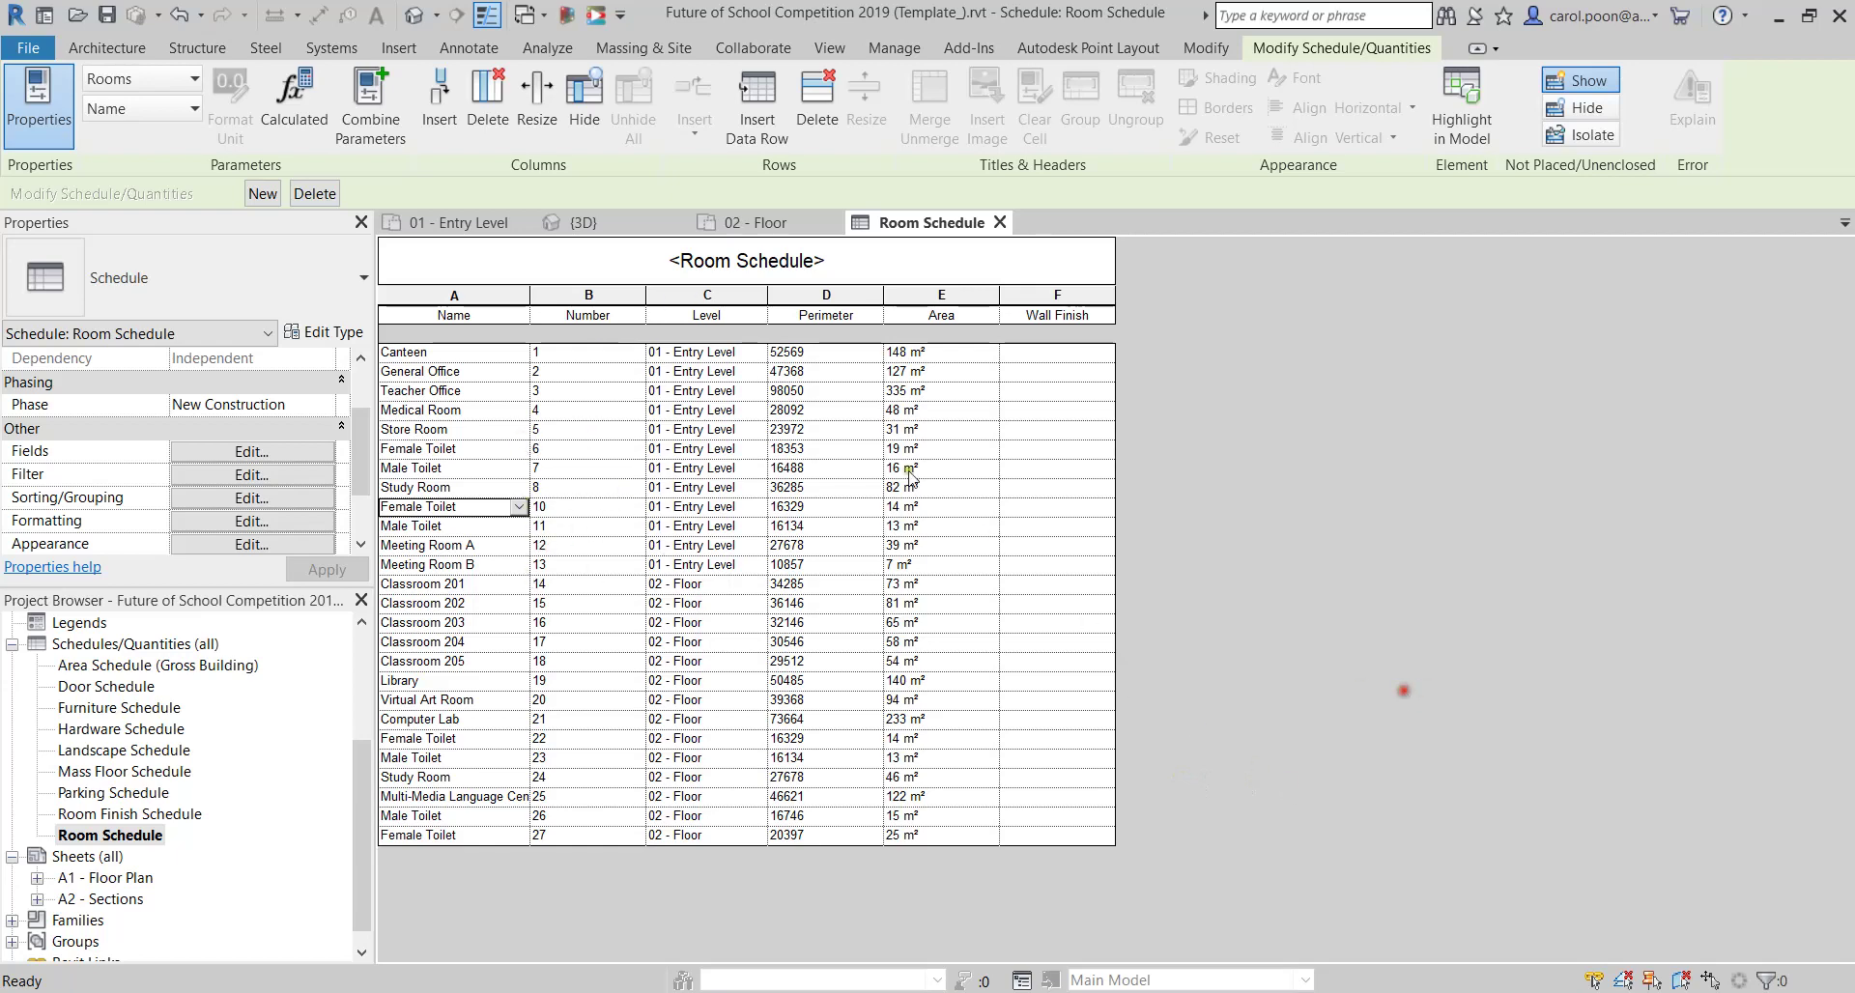
# Switch to the {3D} view via the Entry Level plan and pan the model down.
pyautogui.click(454, 222)
pyautogui.click(653, 230)
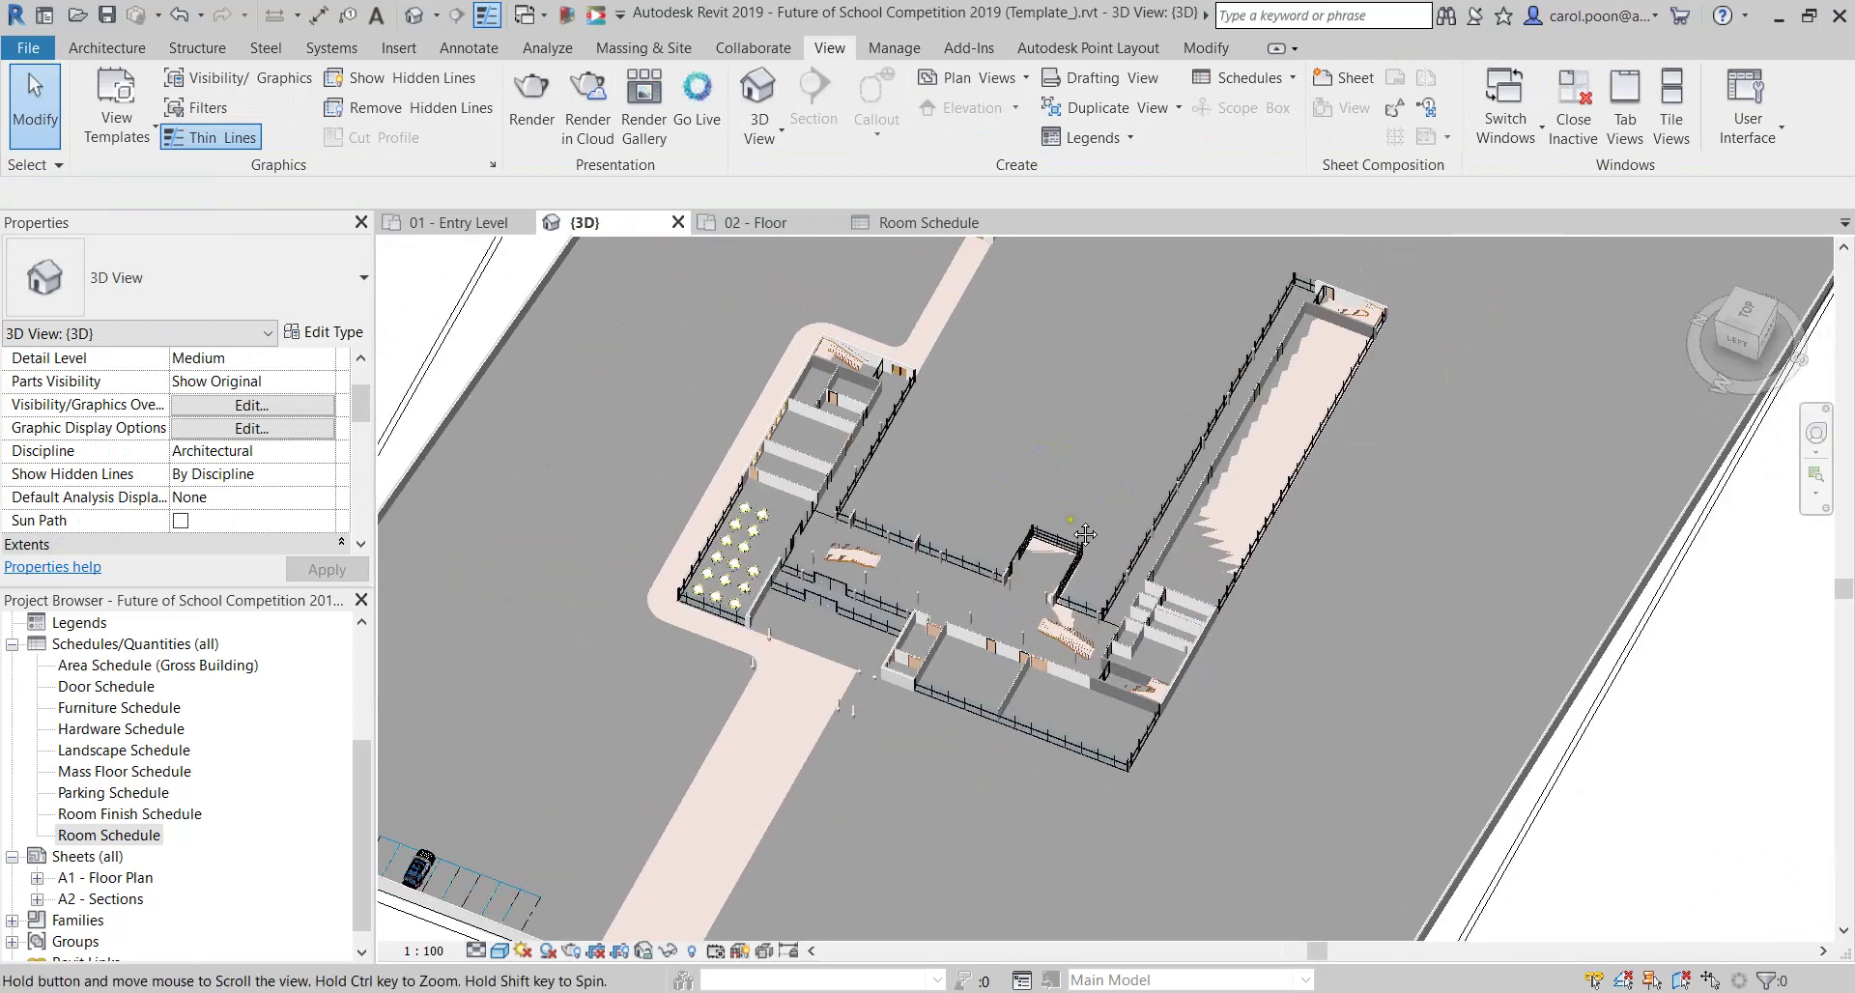
pyautogui.moveTo(1069, 387); pyautogui.dragTo(1073, 556, button='middle')
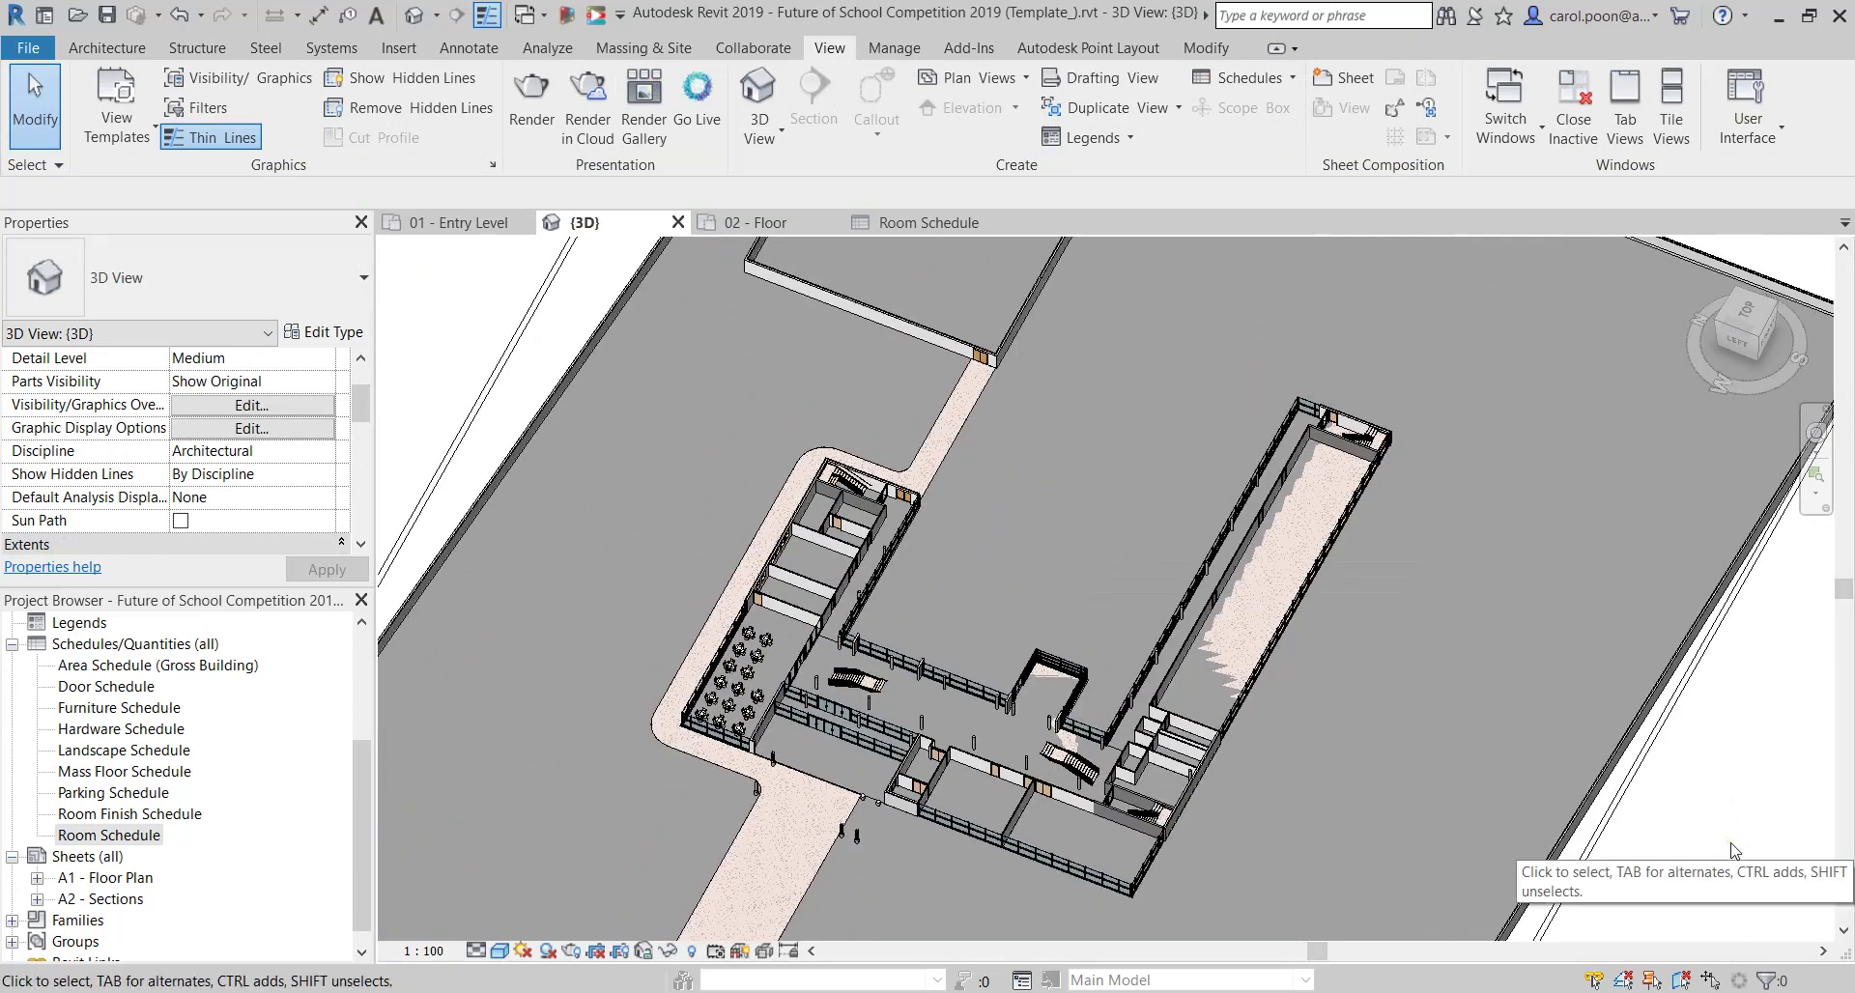